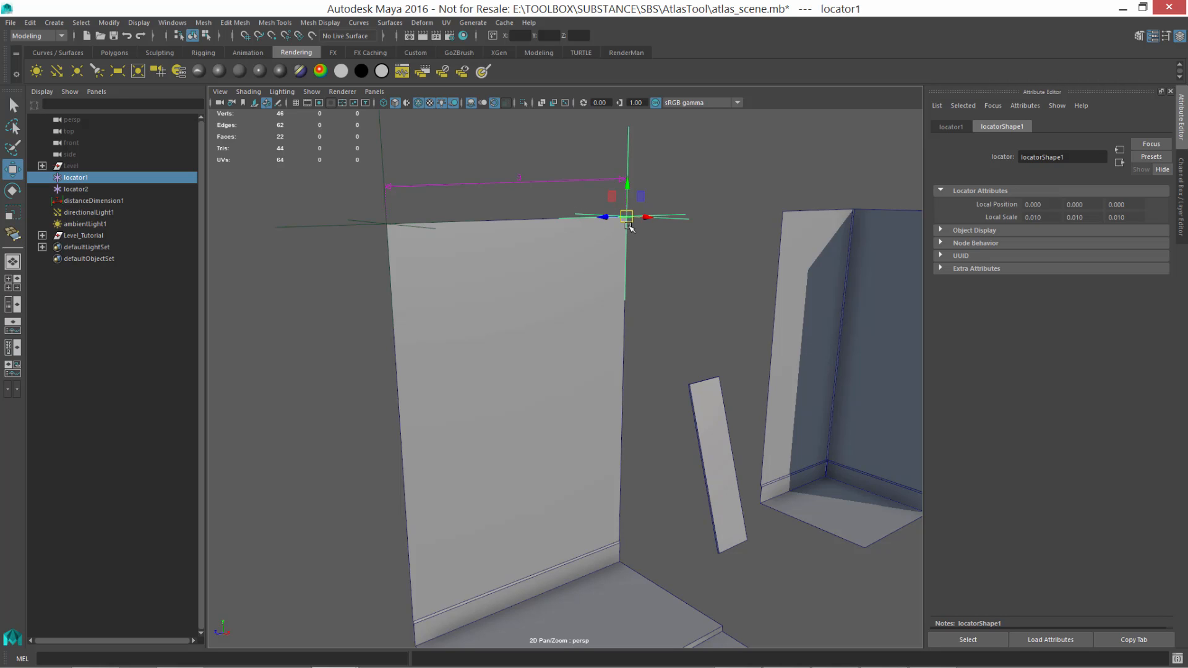
# Measure the wall tile's height by snapping locator1 to the wall's lower corner, directly below the other locator.
pyautogui.keyDown('alt'); pyautogui.moveTo(629, 324); pyautogui.dragTo(652, 320, button='middle'); pyautogui.keyUp('alt')
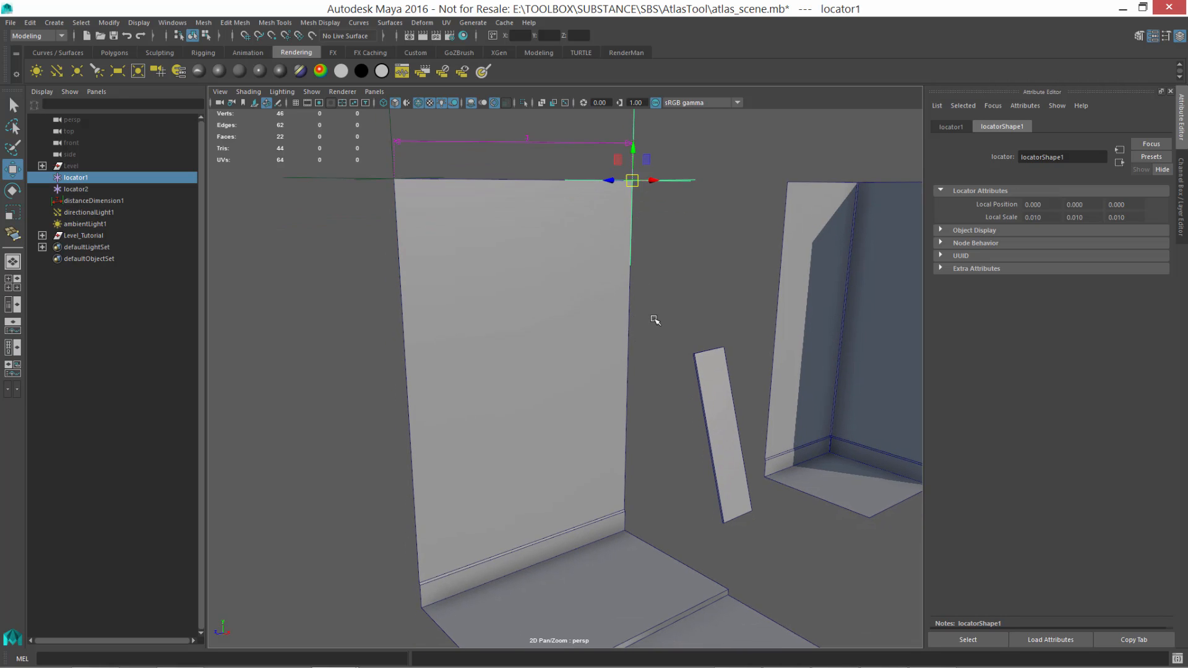
pyautogui.press('v')
pyautogui.moveTo(633, 180); pyautogui.dragTo(429, 533)
pyautogui.keyDown('alt'); pyautogui.moveTo(578, 393); pyautogui.dragTo(517, 396, button='right'); pyautogui.keyUp('alt')
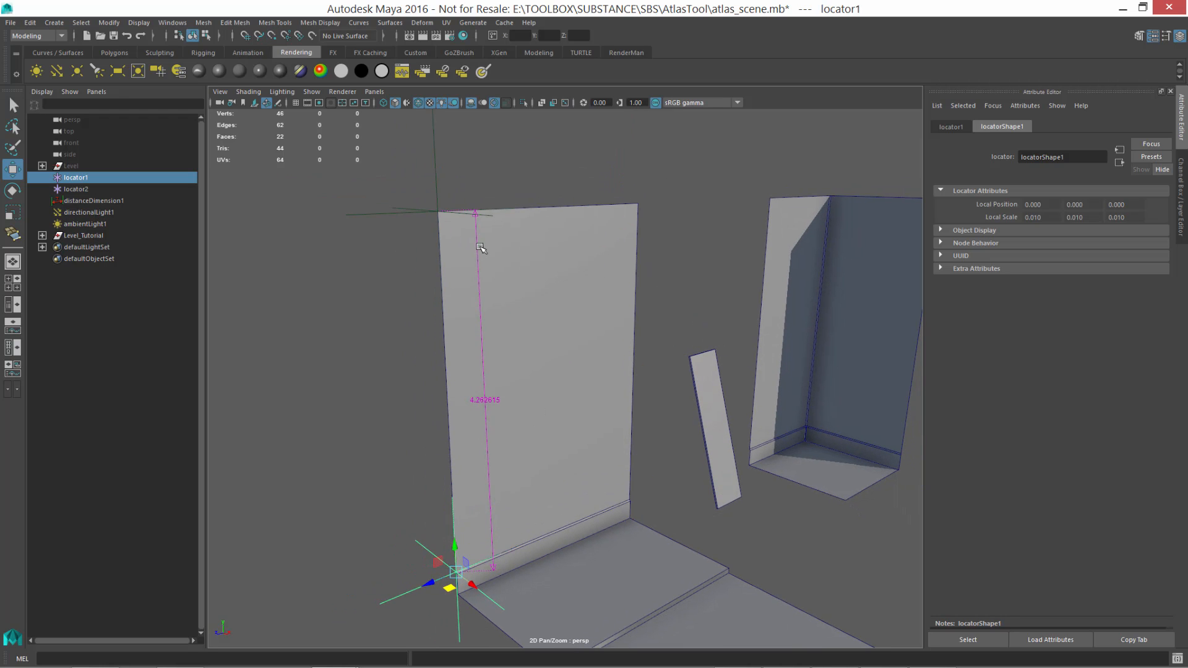
pyautogui.scroll(3, 480, 408)
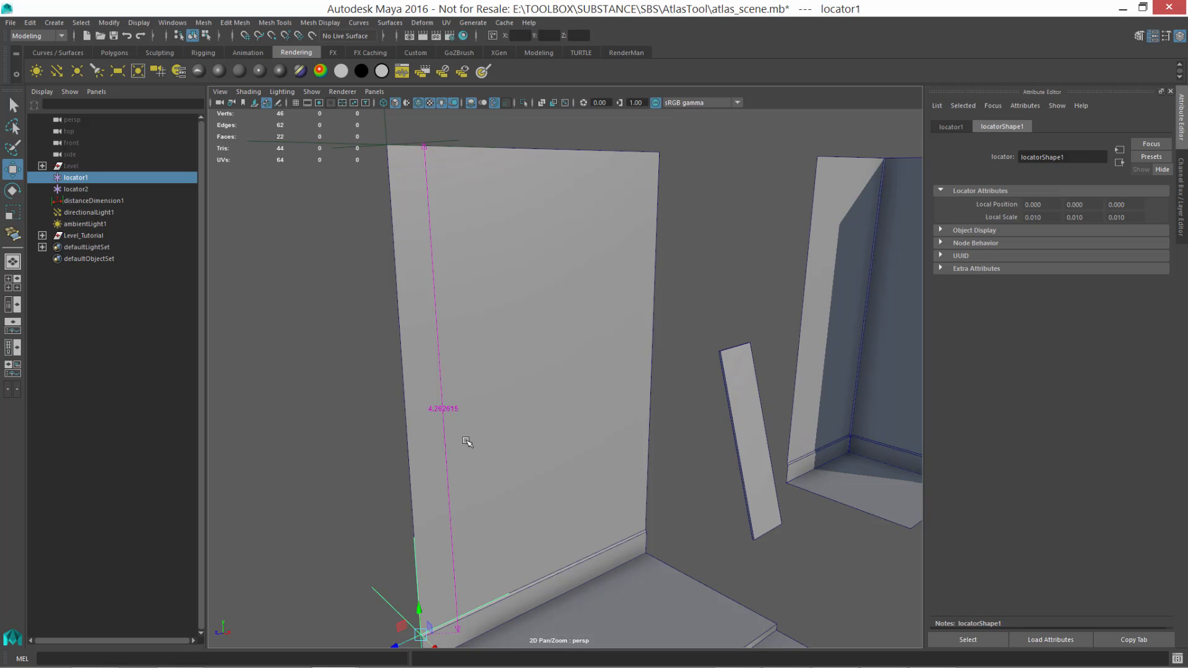
# Switch to Substance Designer and set the AtlasMaker tile mask size to X 768 and Y 1075.
pyautogui.click(172, 660)
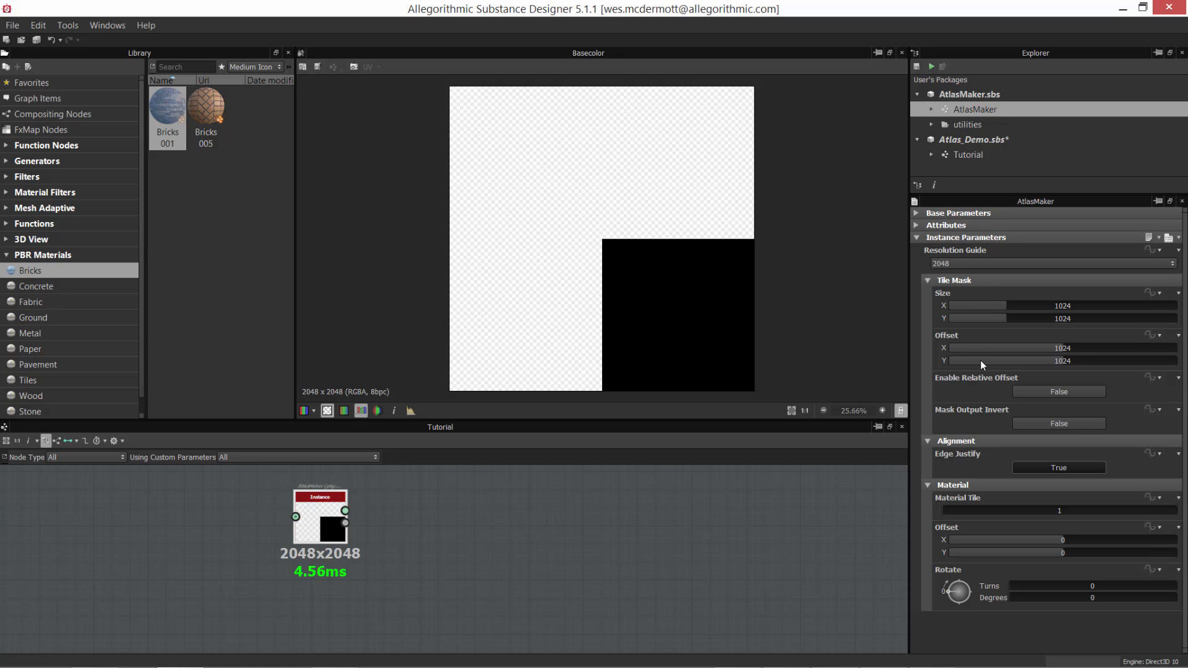
pyautogui.doubleClick(1063, 307)
pyautogui.write('768')
pyautogui.press('Tab')
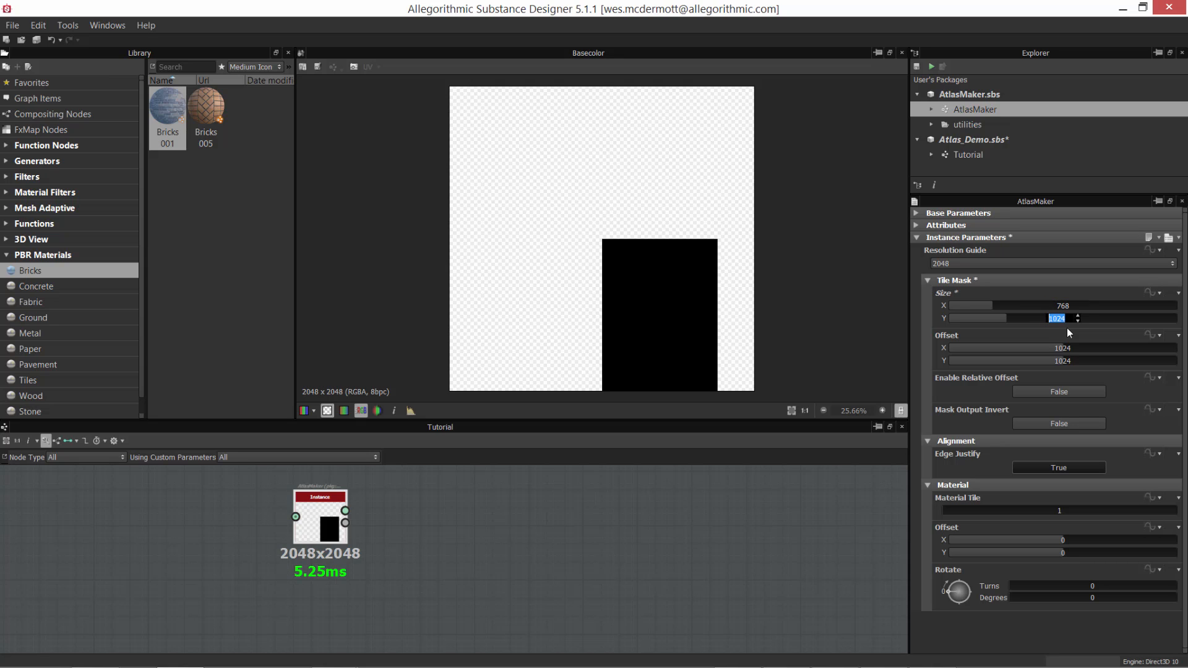
pyautogui.write('10')
pyautogui.press('Return')
# Set the AtlasMaker tile mask offset to X 0 and Y 0.
pyautogui.doubleClick(1062, 349)
pyautogui.write('0')
pyautogui.press('Tab')
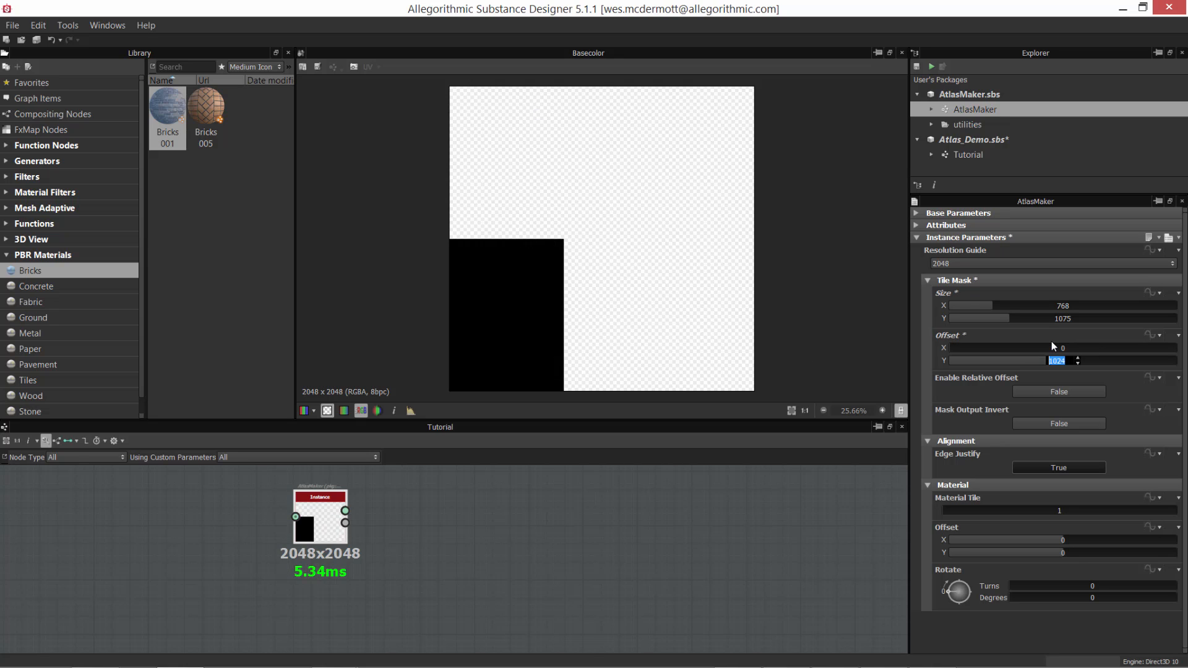
pyautogui.write('0')
pyautogui.press('Tab')
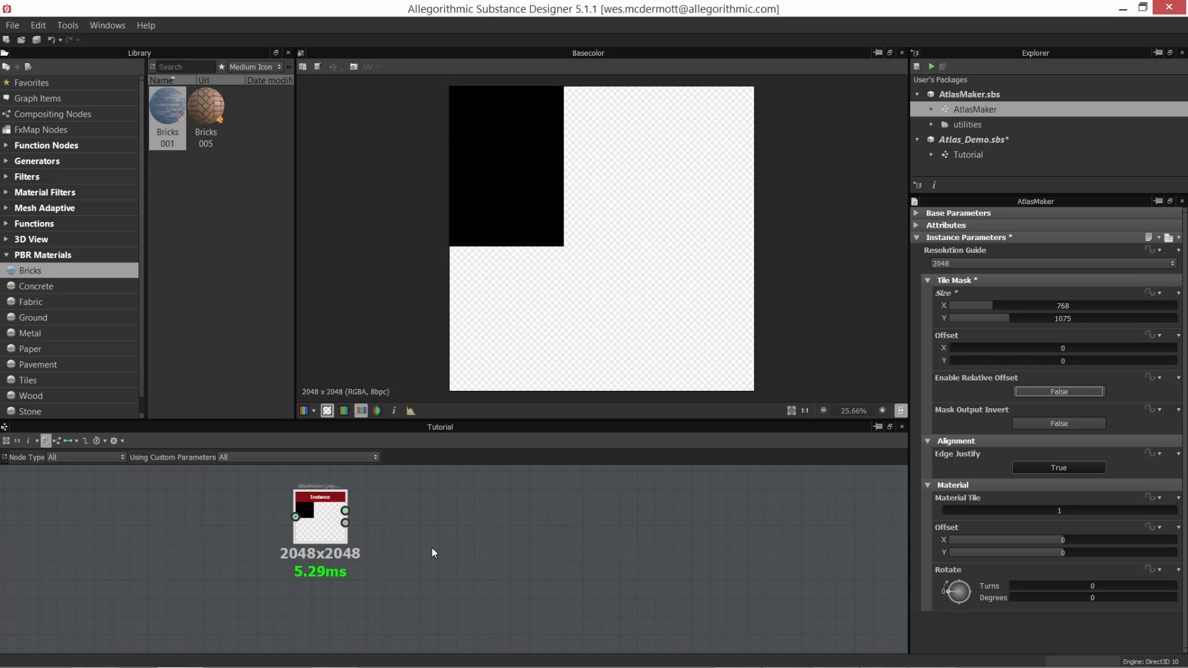
# Add the Bricks 001 material to the Tutorial graph beside the AtlasMaker node and display it in the 2D view.
pyautogui.moveTo(432, 552); pyautogui.dragTo(474, 564, button='middle')
pyautogui.scroll(2, 536, 130)
pyautogui.scroll(-1, 539, 154)
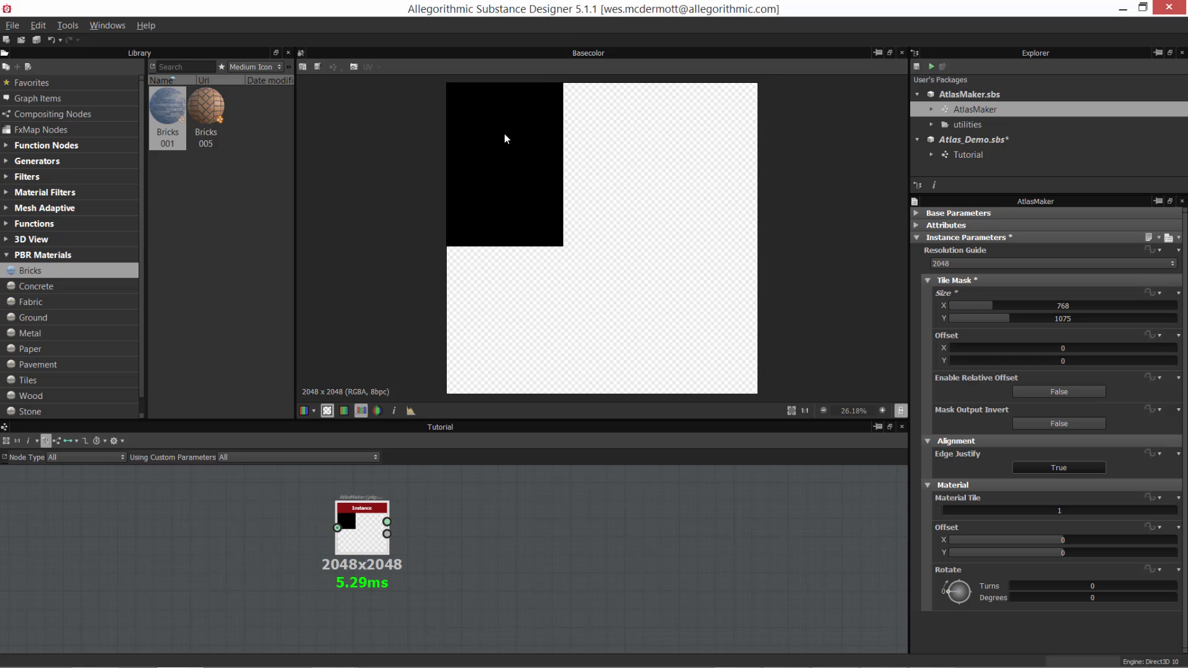
pyautogui.moveTo(512, 490); pyautogui.dragTo(562, 475, button='middle')
pyautogui.scroll(-3, 495, 515)
pyautogui.moveTo(498, 566); pyautogui.dragTo(526, 562, button='middle')
pyautogui.scroll(2, 490, 547)
pyautogui.scroll(2, 509, 547)
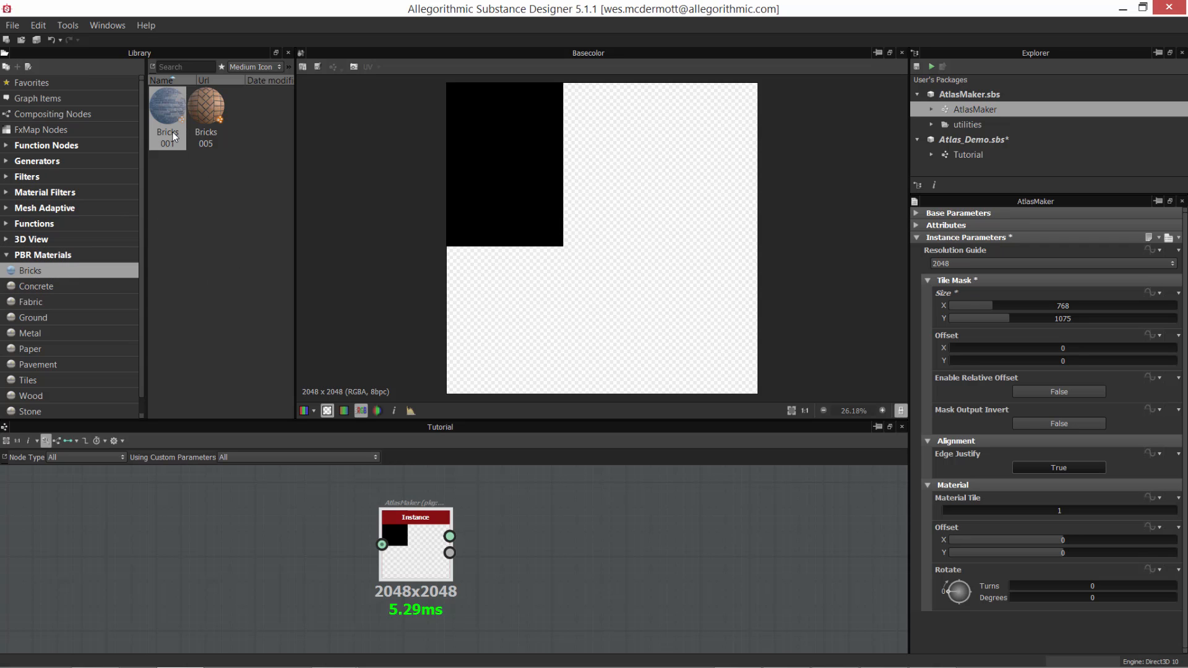
pyautogui.moveTo(169, 112); pyautogui.dragTo(248, 551)
pyautogui.doubleClick(229, 529)
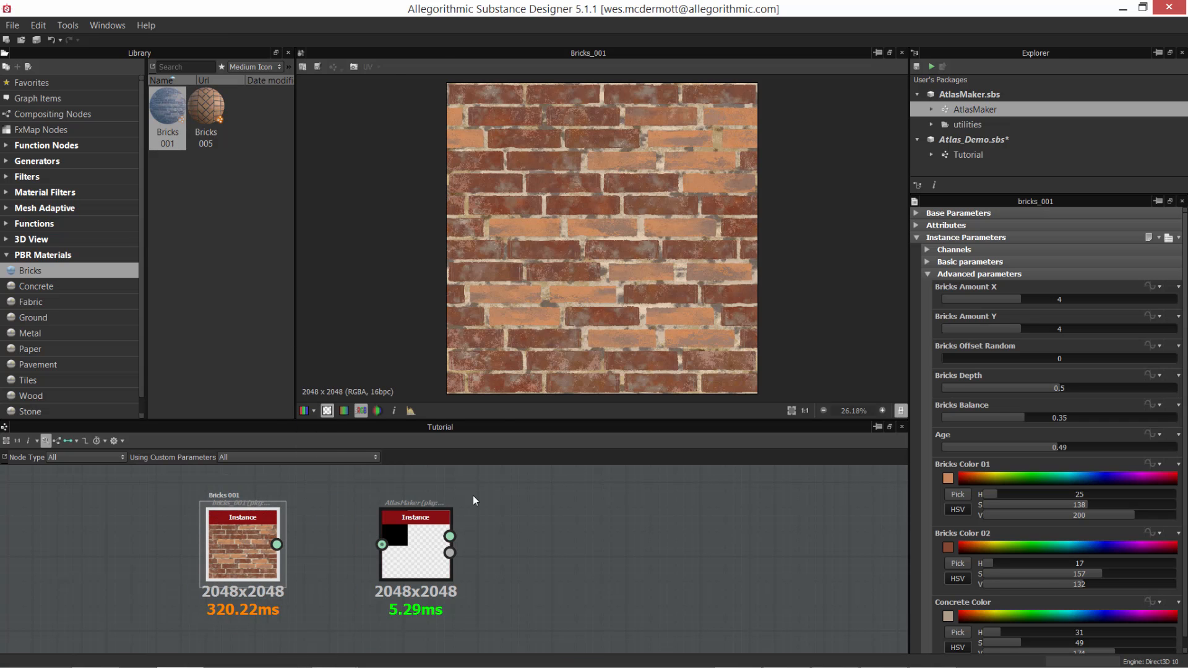
# Connect the Bricks 001 material output to the AtlasMaker material input and display the AtlasMaker base color.
pyautogui.press('f')
pyautogui.moveTo(547, 524); pyautogui.dragTo(585, 519, button='middle')
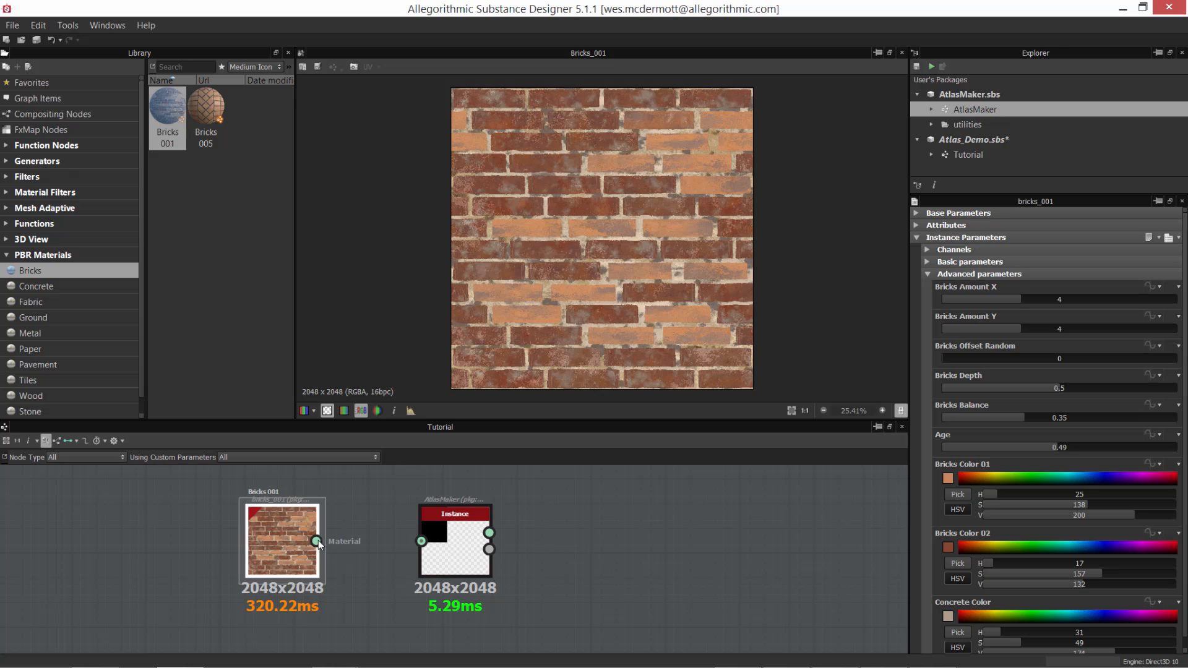
pyautogui.moveTo(316, 541); pyautogui.dragTo(406, 471)
pyautogui.moveTo(354, 542); pyautogui.dragTo(422, 541)
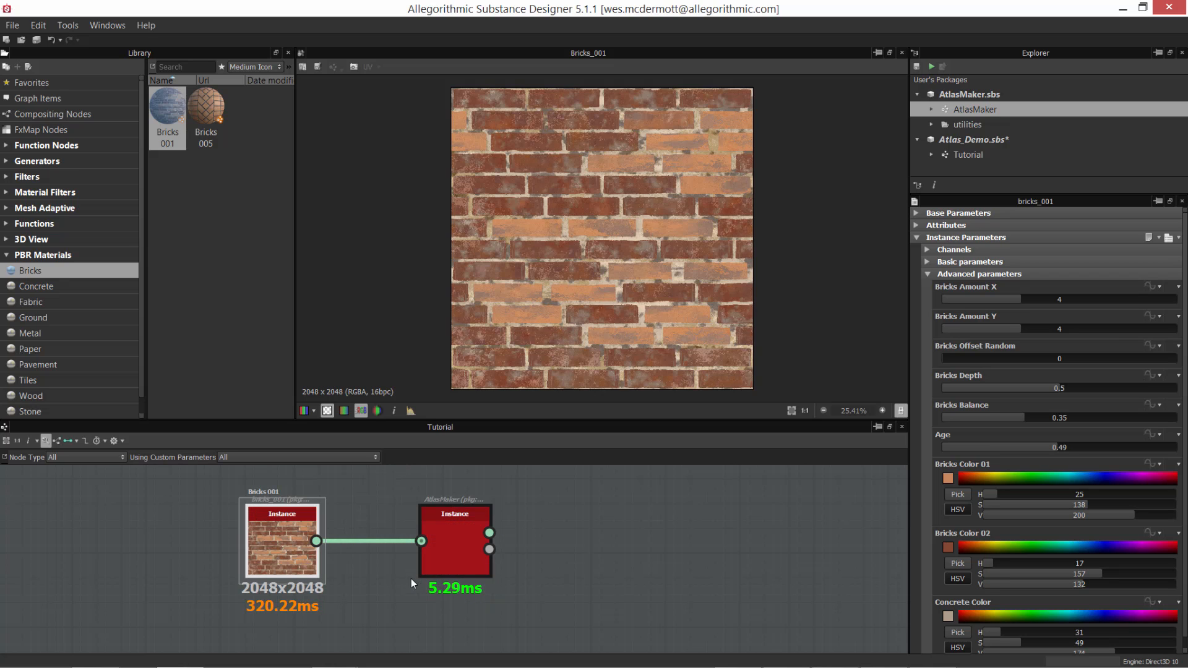
pyautogui.doubleClick(453, 543)
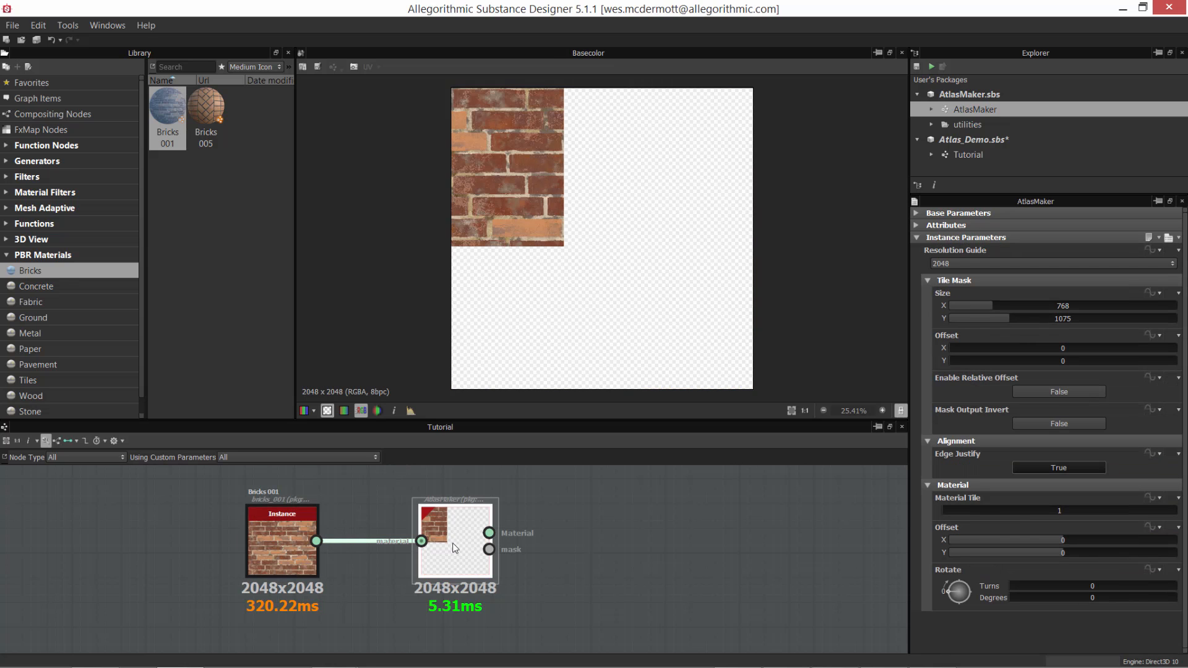
pyautogui.moveTo(452, 544); pyautogui.dragTo(442, 525, button='middle')
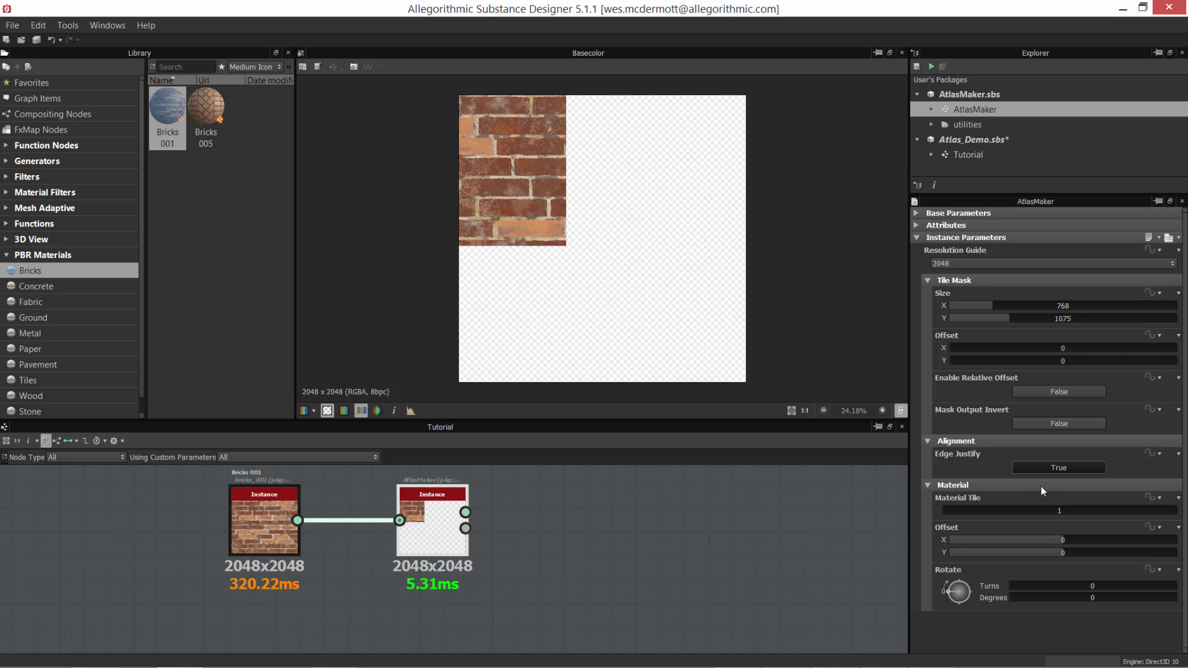
# Try a material tile of 1.89 and material offsets of X 0.09 and Y 0.07, resetting the offsets to 0.
pyautogui.moveTo(950, 509); pyautogui.dragTo(951, 510)
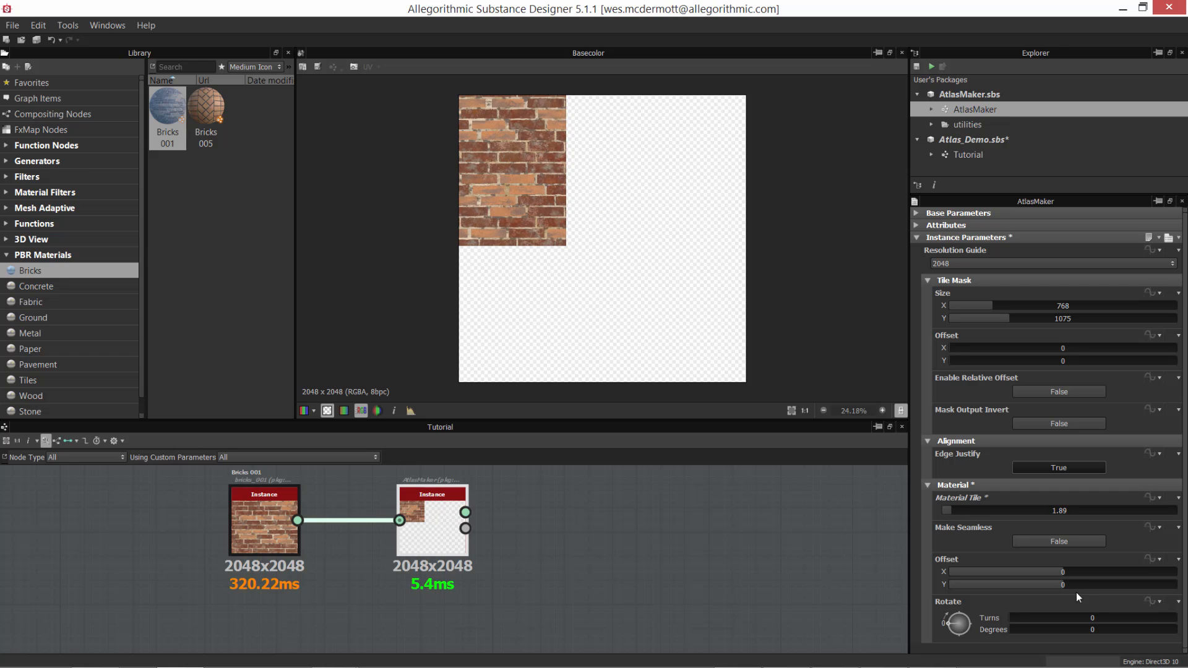
pyautogui.moveTo(1071, 574)
pyautogui.mouseDown()
pyautogui.moveTo(1097, 587)
pyautogui.moveTo(1080, 587)
pyautogui.mouseUp()
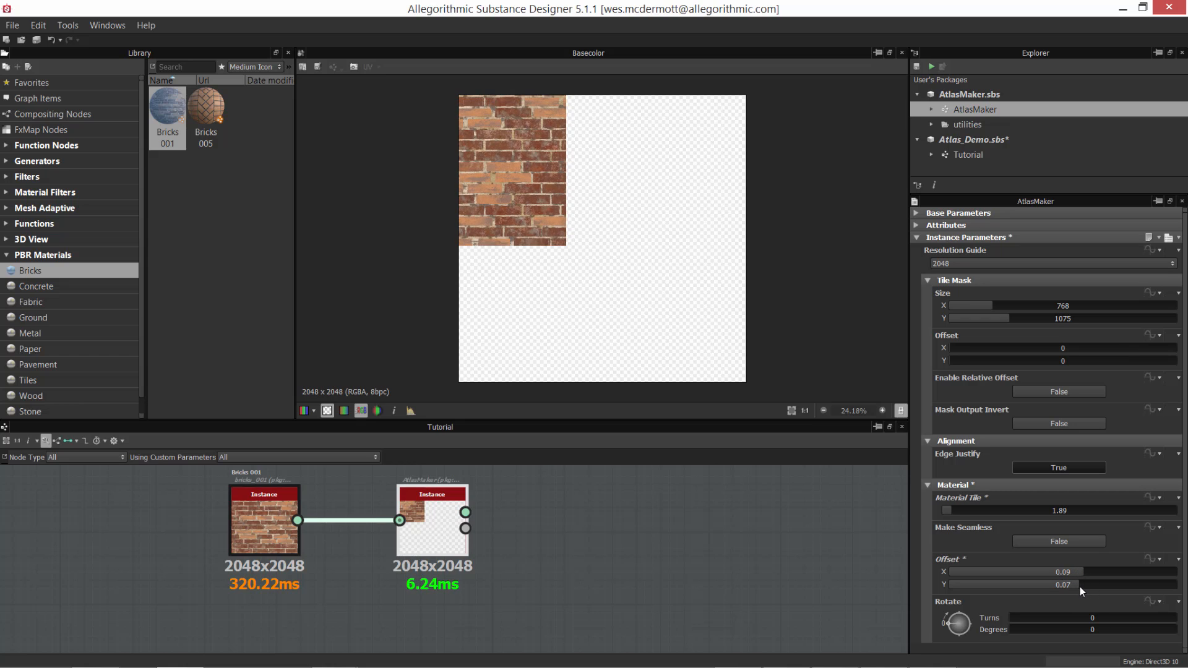
pyautogui.write('00')
pyautogui.press('Tab')
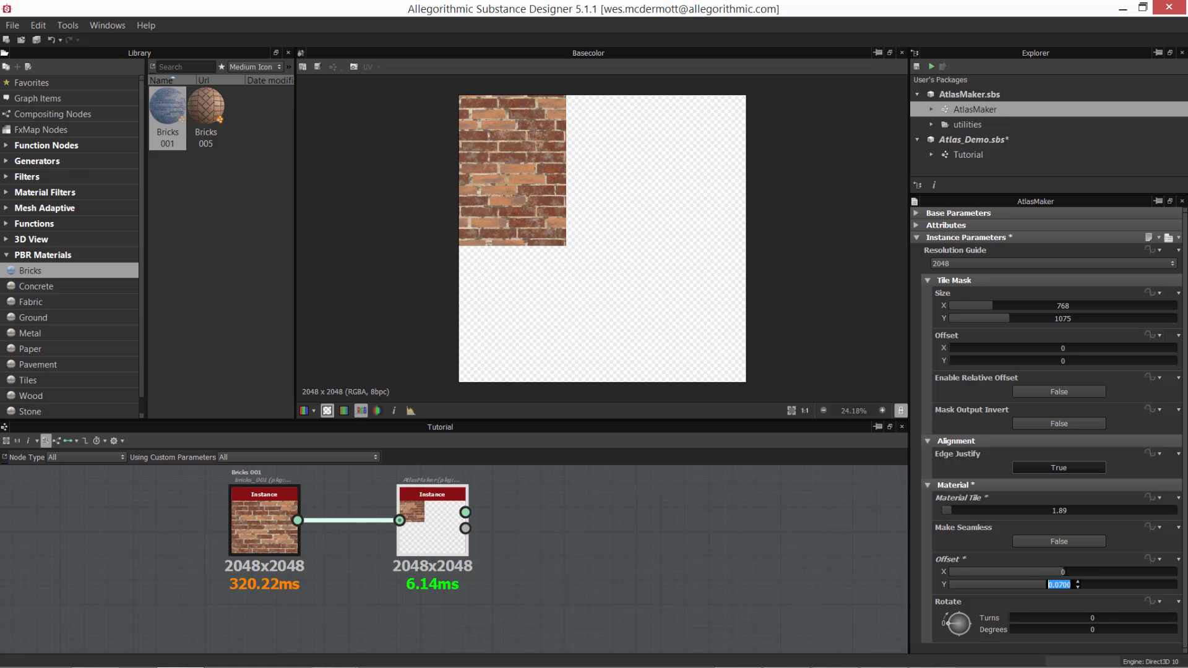
pyautogui.write('0')
pyautogui.press('Tab')
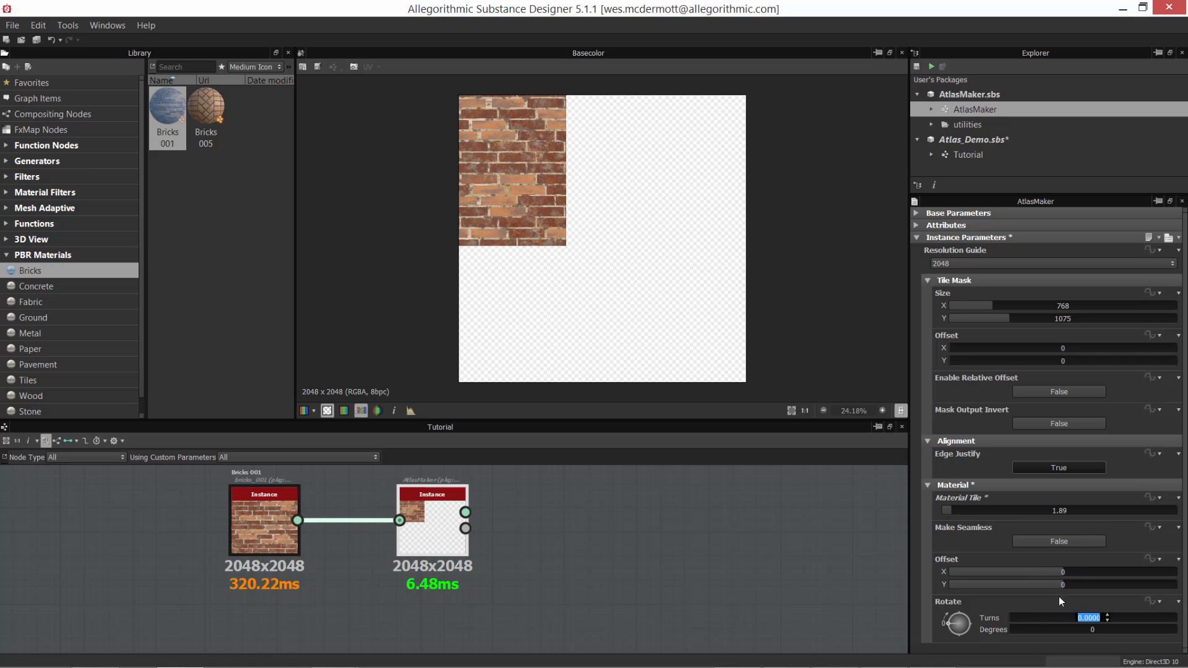
pyautogui.moveTo(1014, 619); pyautogui.dragTo(1012, 612)
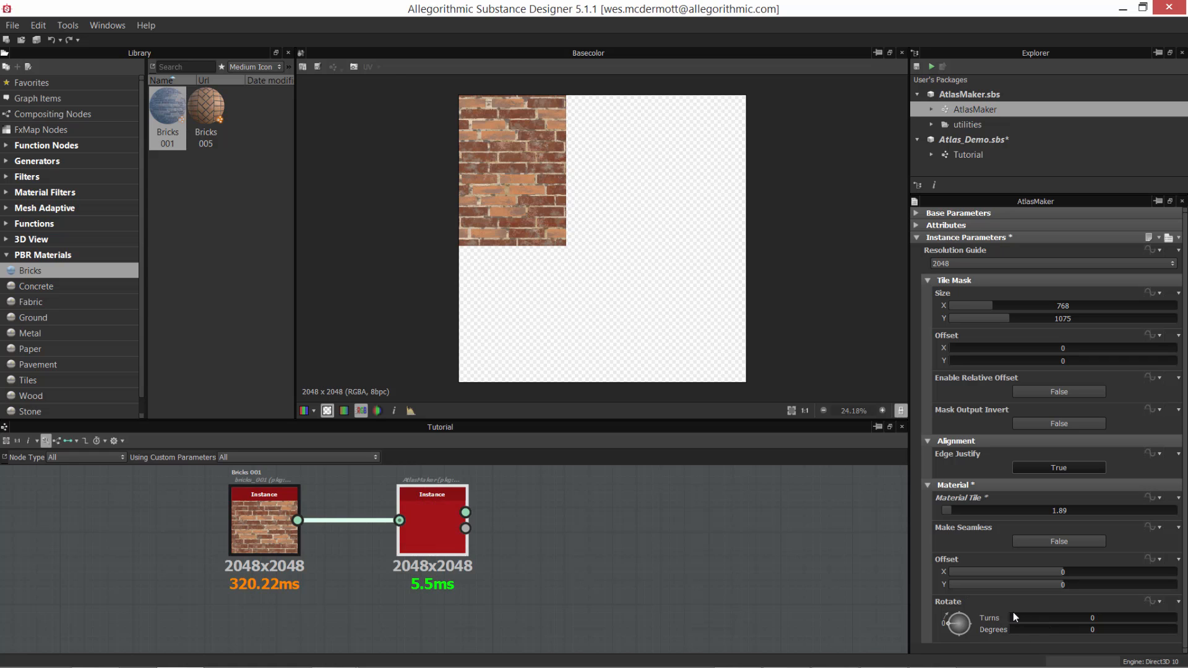
# Set the AtlasMaker material tile to 2.96 so the bricks repeat more densely inside the tile mask.
pyautogui.scroll(2, 516, 127)
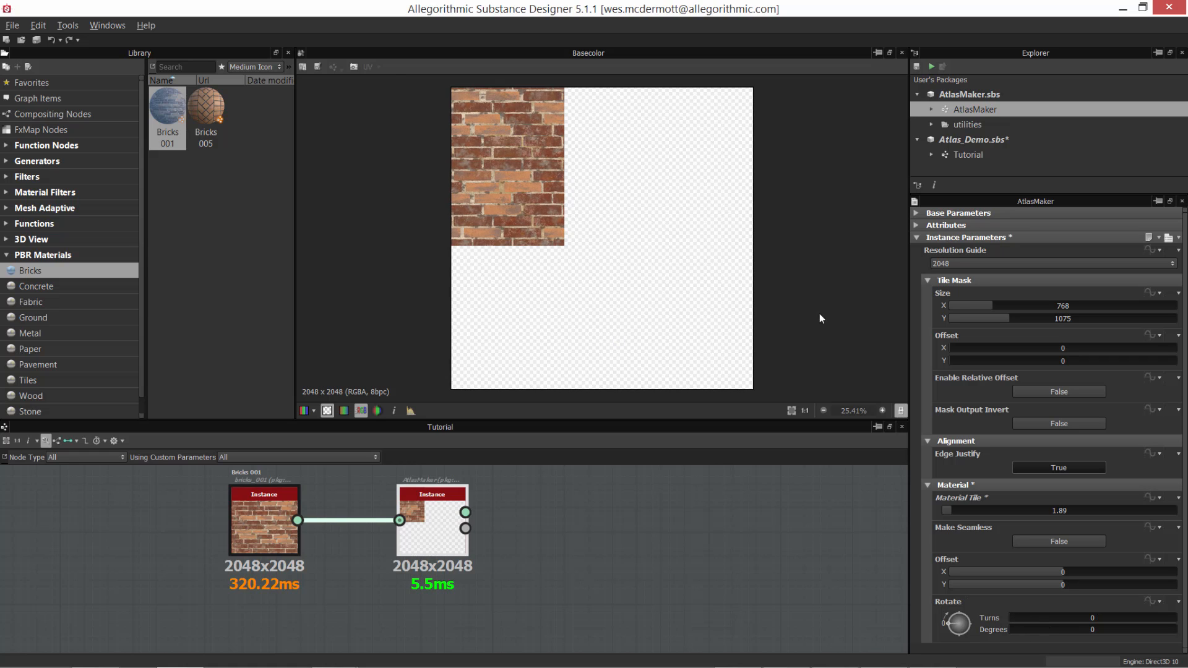
pyautogui.moveTo(966, 515); pyautogui.dragTo(962, 514)
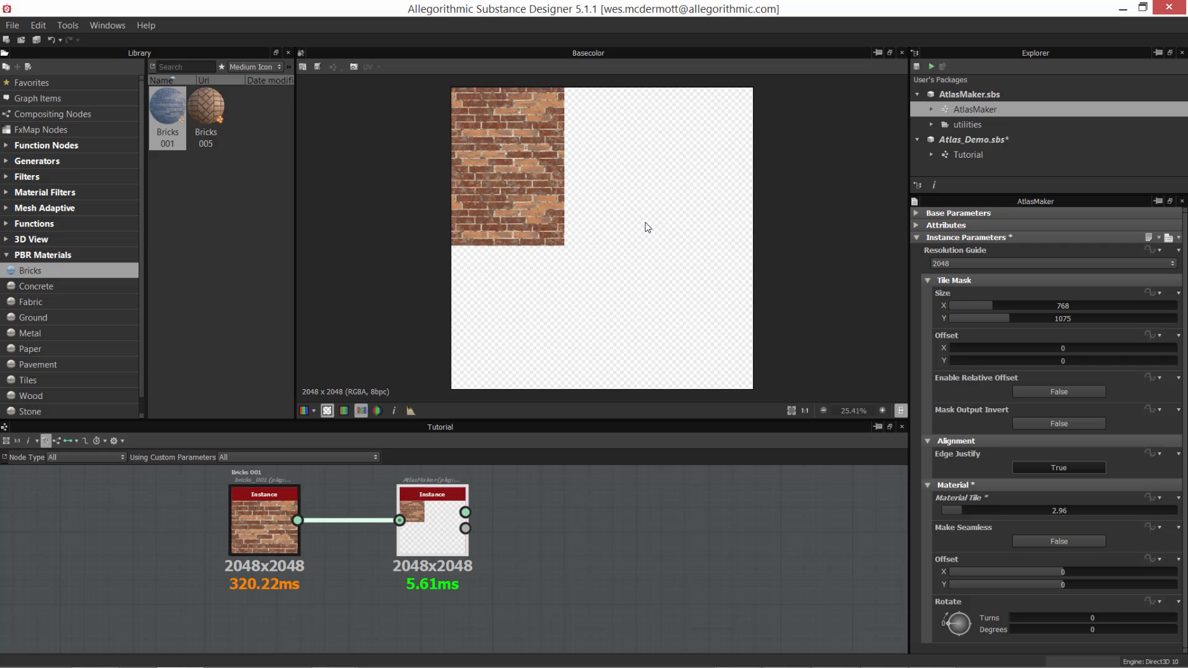
pyautogui.scroll(2, 518, 142)
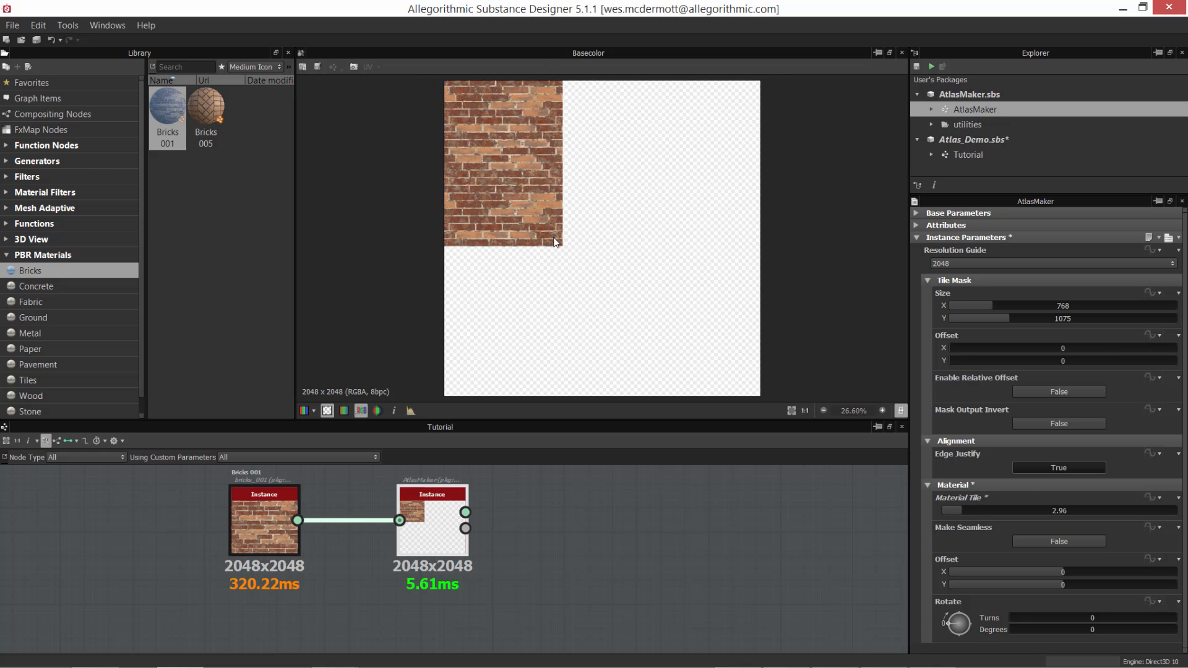
pyautogui.scroll(2, 532, 213)
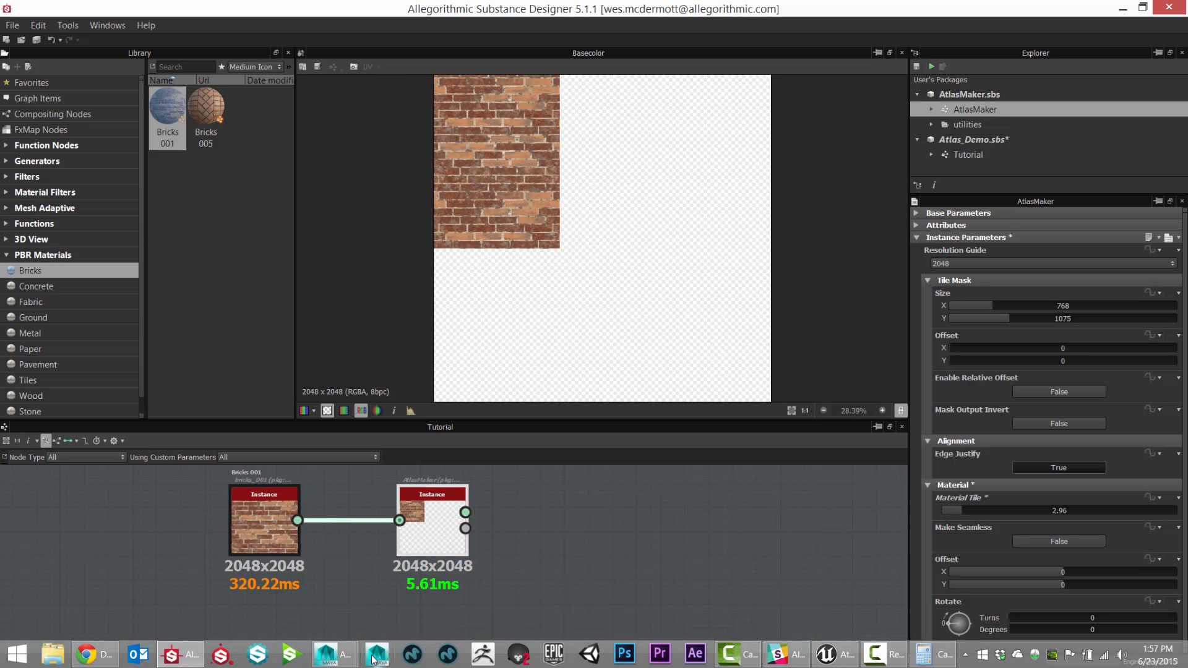
# Switch to the Maya atlas scene and examine the modular wall tile, the boards and the corner piece.
pyautogui.moveTo(334, 654)
pyautogui.click(384, 572)
pyautogui.scroll(-3, 592, 379)
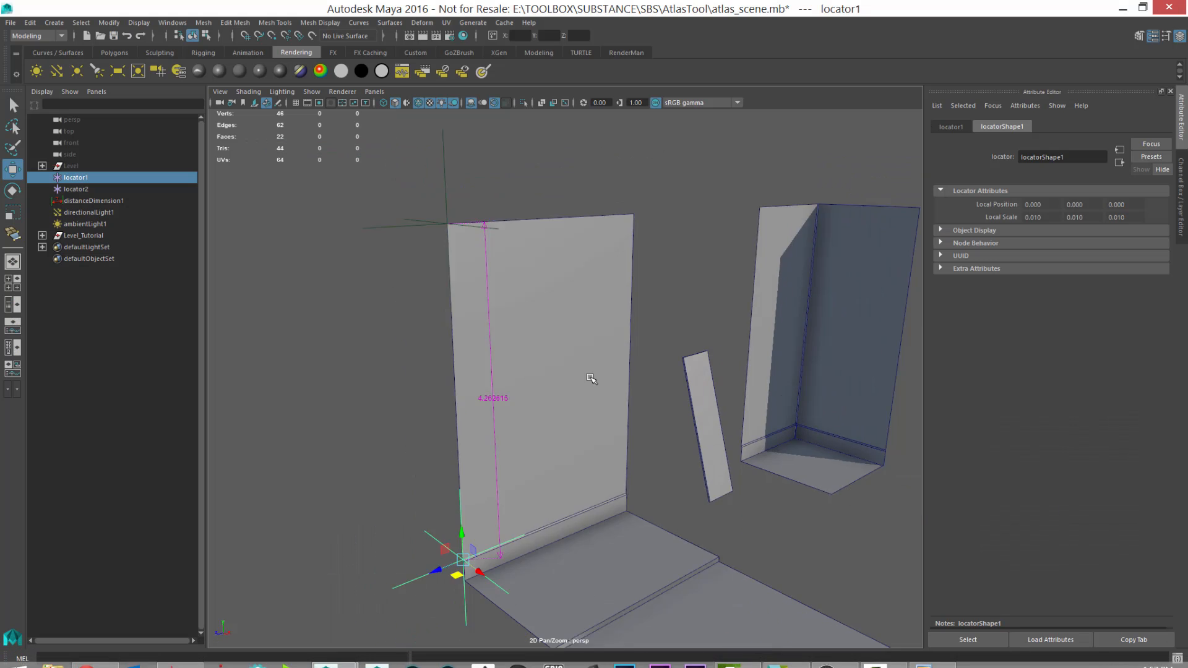
pyautogui.keyDown('alt'); pyautogui.moveTo(591, 379); pyautogui.dragTo(565, 481); pyautogui.keyUp('alt')
pyautogui.click(550, 530)
pyautogui.keyDown('alt'); pyautogui.moveTo(576, 554); pyautogui.dragTo(549, 514, button='middle'); pyautogui.keyUp('alt')
pyautogui.scroll(-2, 572, 471)
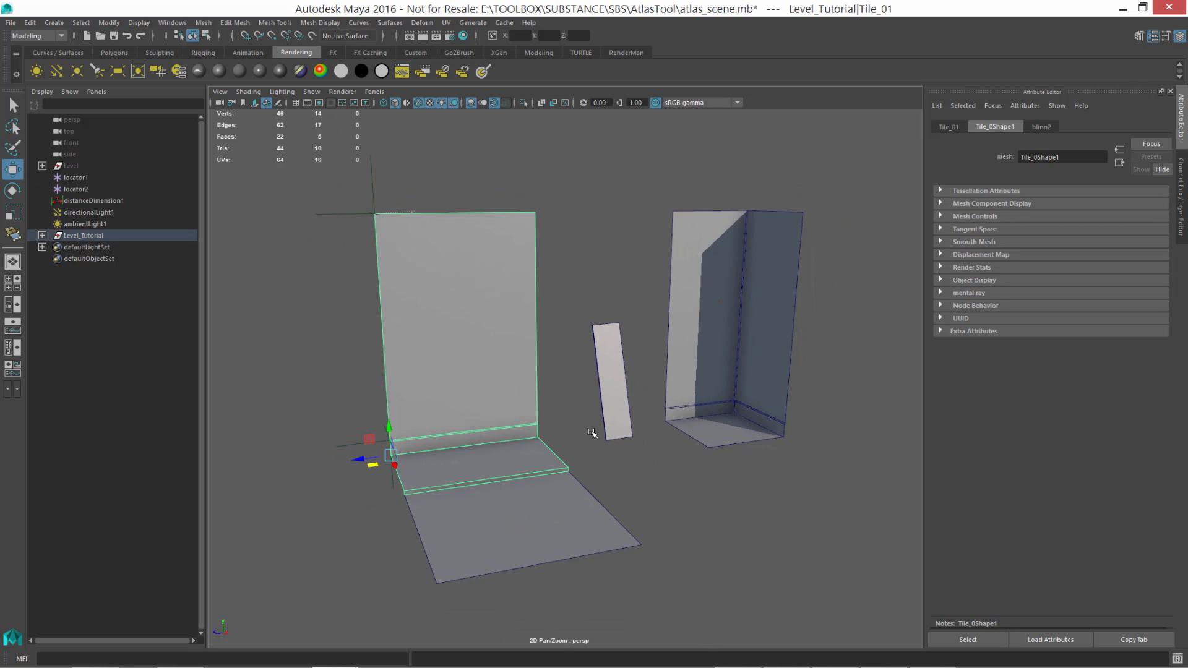
pyautogui.keyDown('alt'); pyautogui.moveTo(593, 429); pyautogui.dragTo(833, 415); pyautogui.keyUp('alt')
pyautogui.click(617, 438)
pyautogui.scroll(2, 631, 506)
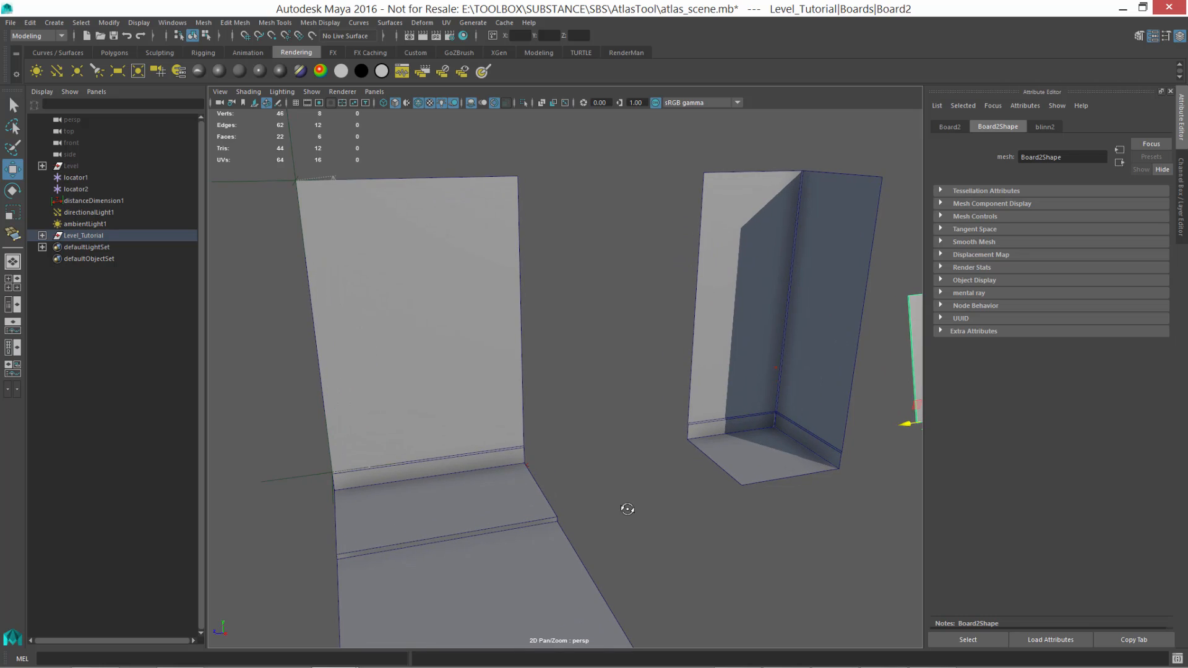
# Duplicate the wall tile Tile_01.
pyautogui.click(429, 472)
pyautogui.scroll(1, 446, 478)
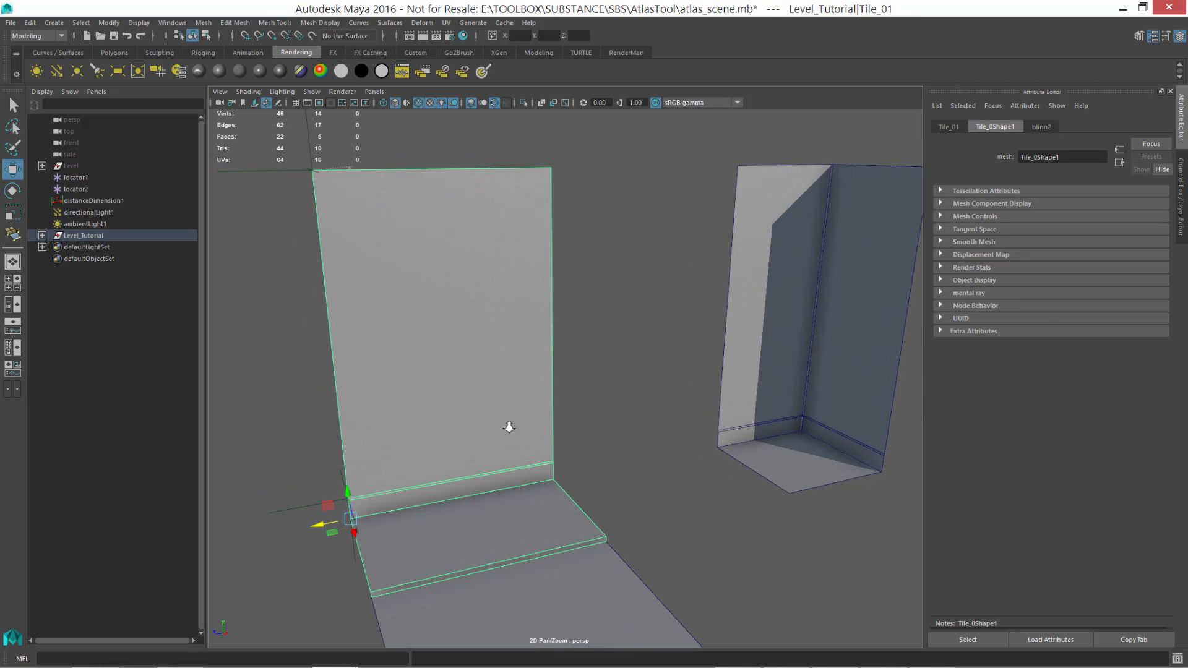
pyautogui.scroll(-1, 489, 435)
pyautogui.scroll(3, 462, 390)
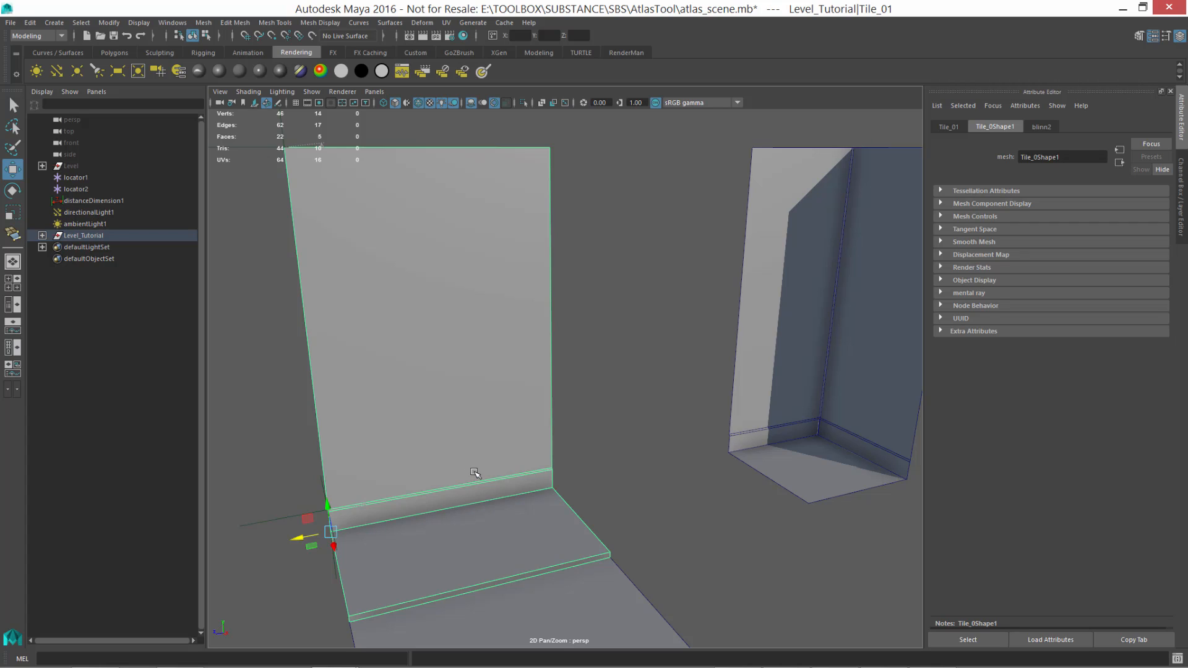
pyautogui.hotkey('ctrl', 'd')
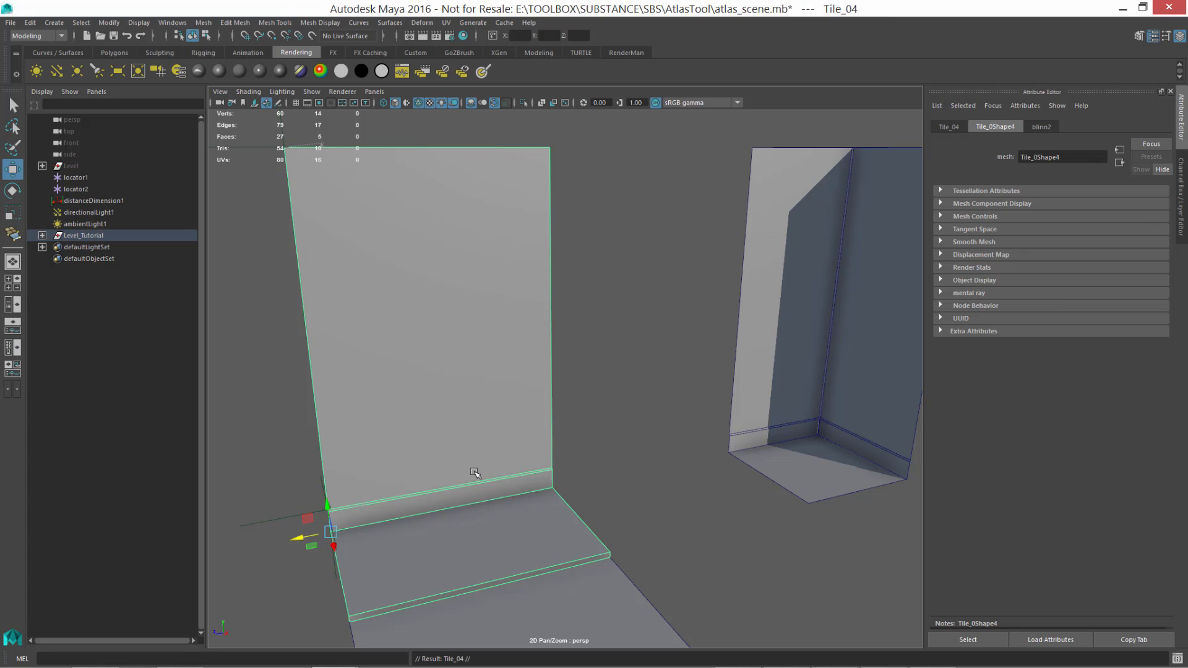
# Vertex-snap the duplicated tile against the original wall tile's side edge, filling the gap to the corner piece, and clear the selection.
pyautogui.press('v')
pyautogui.press('d')
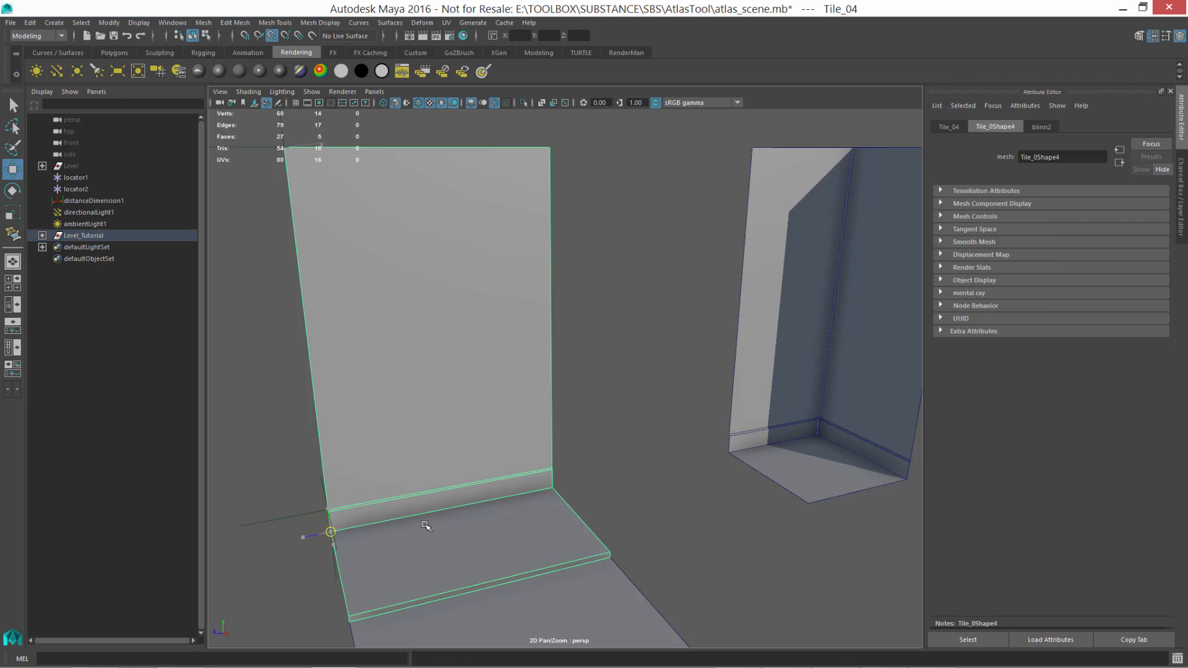
pyautogui.moveTo(426, 525); pyautogui.dragTo(478, 500, button='middle')
pyautogui.keyDown('alt'); pyautogui.moveTo(553, 486); pyautogui.dragTo(620, 540, button='right'); pyautogui.keyUp('alt')
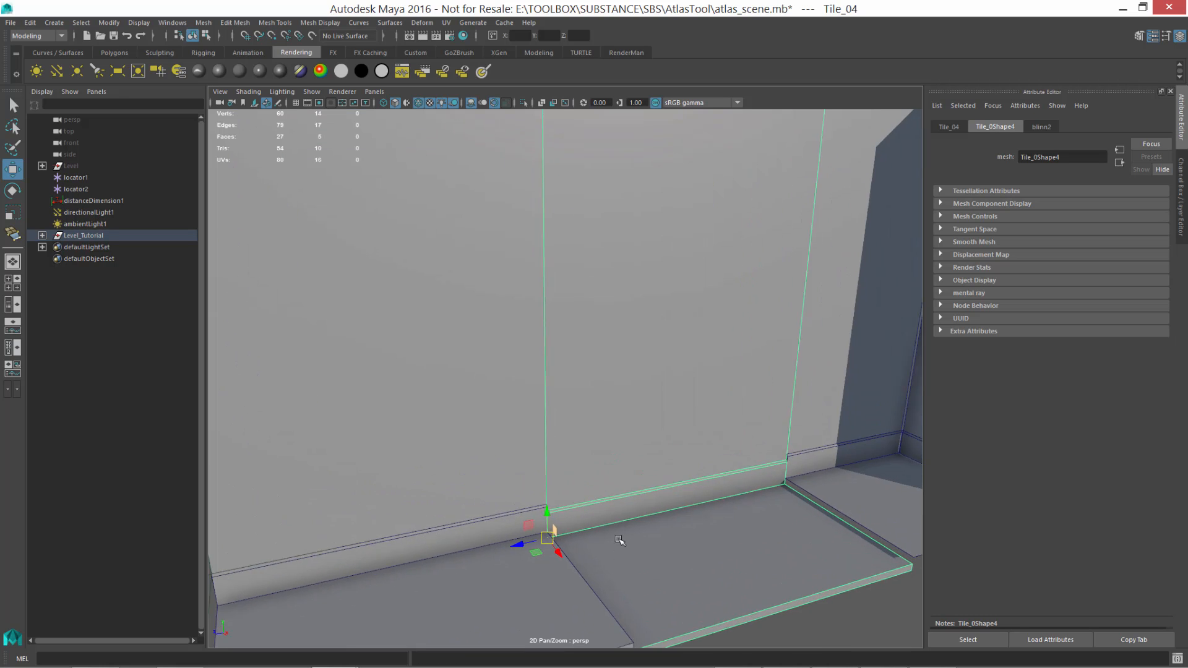
pyautogui.keyDown('alt'); pyautogui.moveTo(620, 540); pyautogui.dragTo(597, 536); pyautogui.keyUp('alt')
pyautogui.press('v')
pyautogui.moveTo(496, 521); pyautogui.dragTo(496, 513)
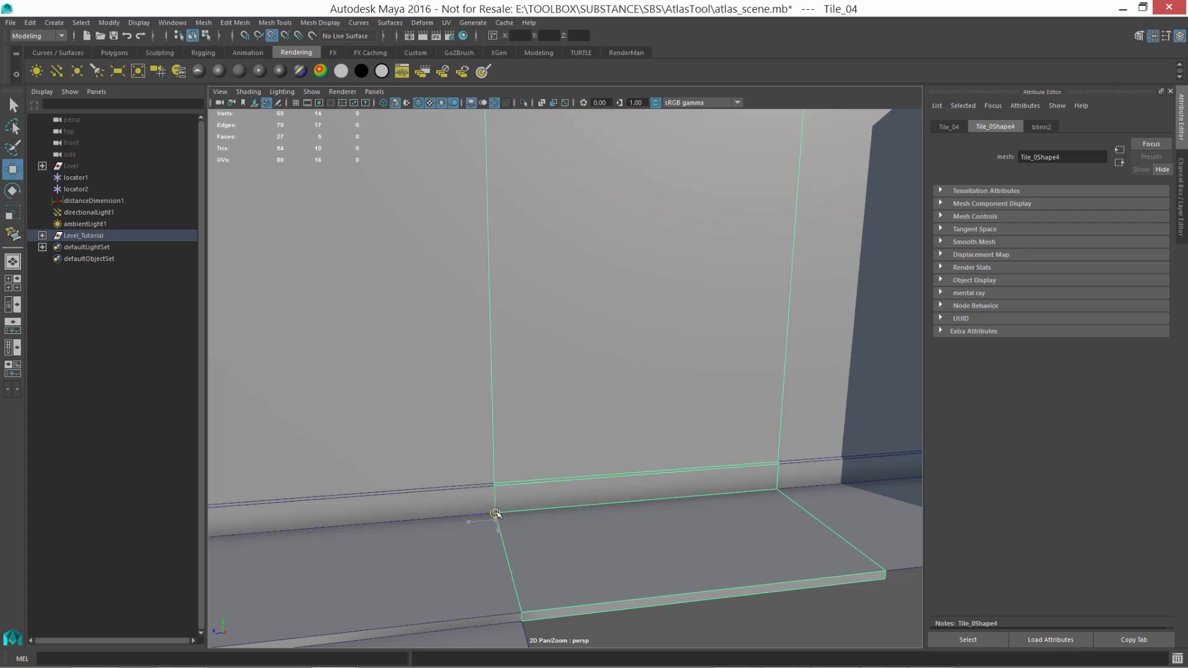
pyautogui.scroll(-3, 578, 560)
pyautogui.keyDown('alt'); pyautogui.moveTo(607, 582); pyautogui.dragTo(644, 594); pyautogui.keyUp('alt')
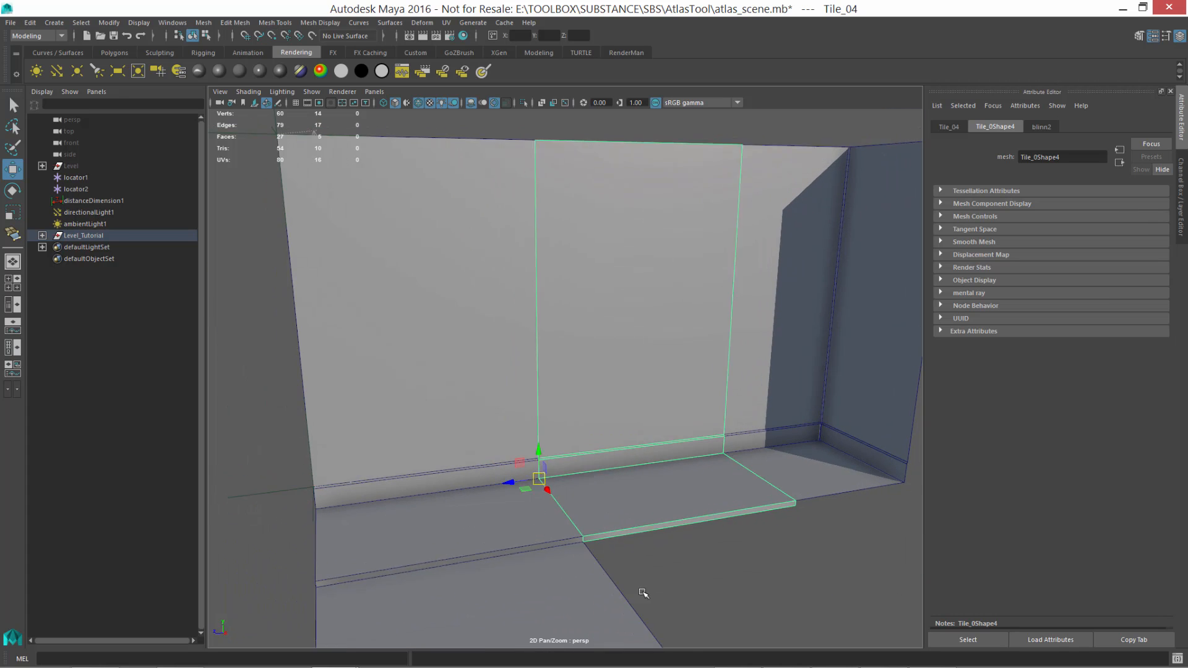
pyautogui.click(644, 593)
pyautogui.keyDown('alt'); pyautogui.moveTo(584, 419); pyautogui.dragTo(525, 427); pyautogui.keyUp('alt')
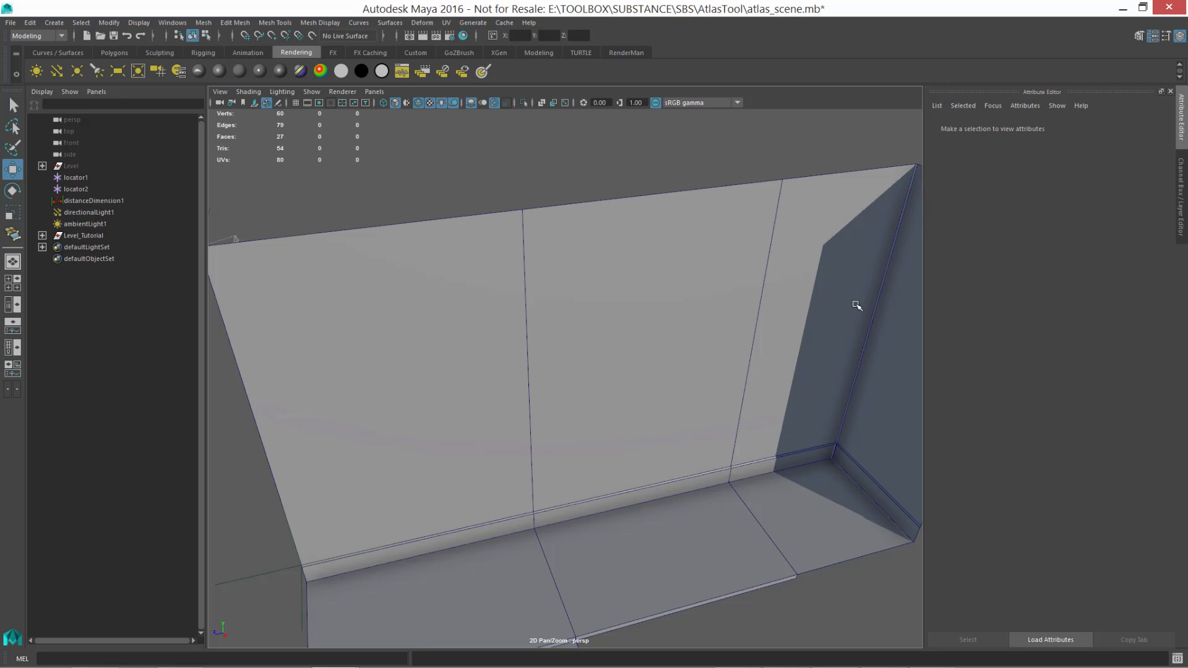
pyautogui.keyDown('alt'); pyautogui.moveTo(467, 361); pyautogui.dragTo(515, 361); pyautogui.keyUp('alt')
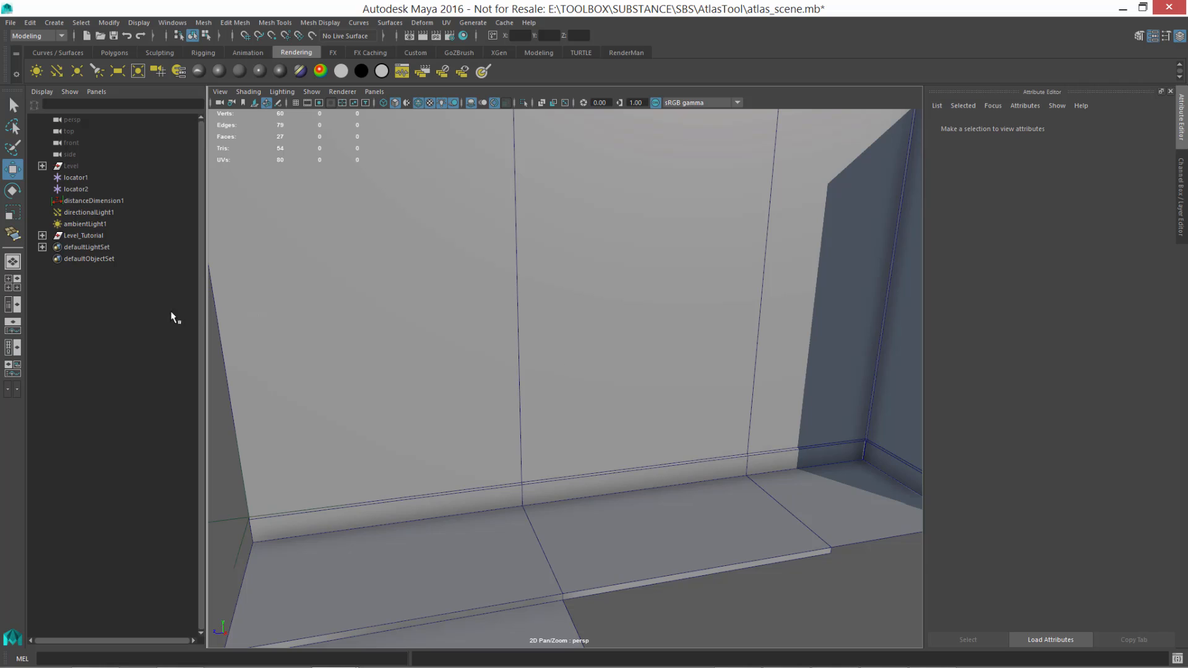
# Delete the duplicated wall tile between the original wall tile and the corner piece.
pyautogui.keyDown('alt'); pyautogui.moveTo(305, 338); pyautogui.dragTo(294, 315); pyautogui.keyUp('alt')
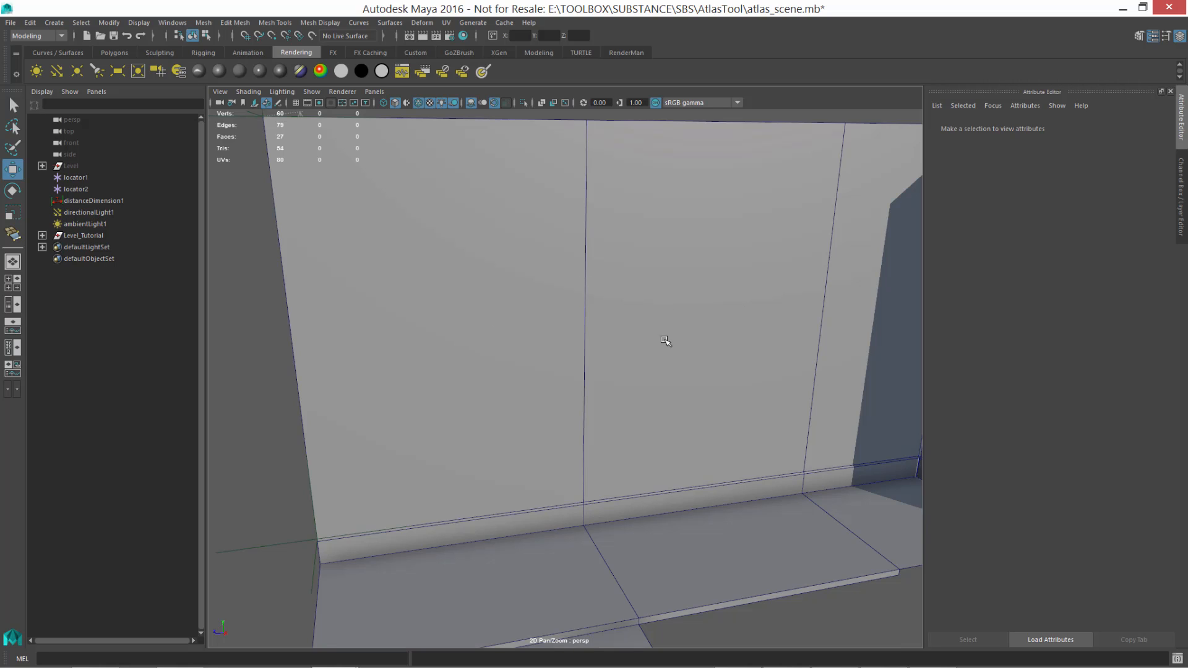
pyautogui.click(699, 546)
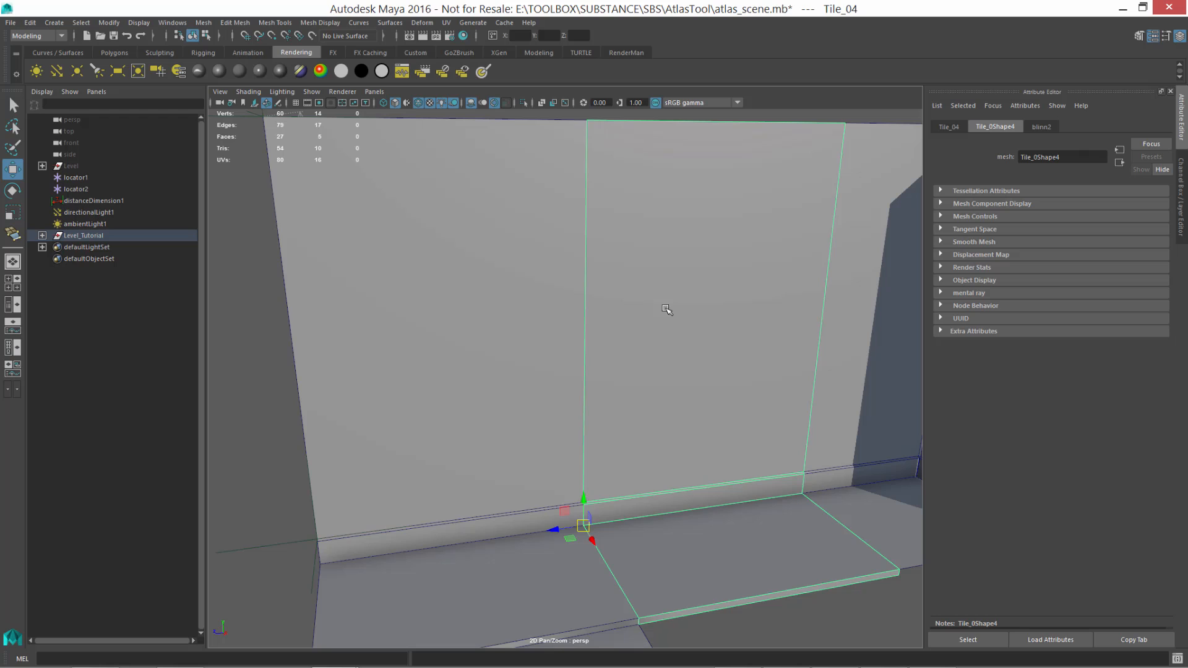
pyautogui.click(495, 351)
pyautogui.click(641, 442)
pyautogui.click(748, 637)
pyautogui.scroll(-5, 619, 365)
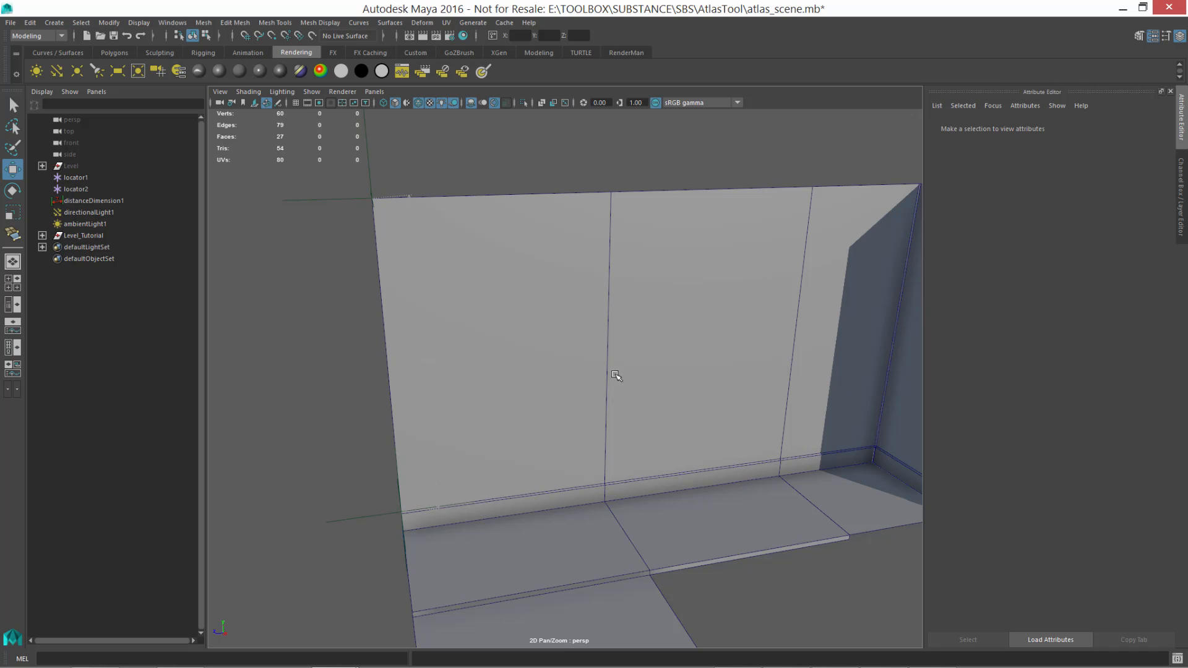
pyautogui.click(651, 342)
pyautogui.press('Delete')
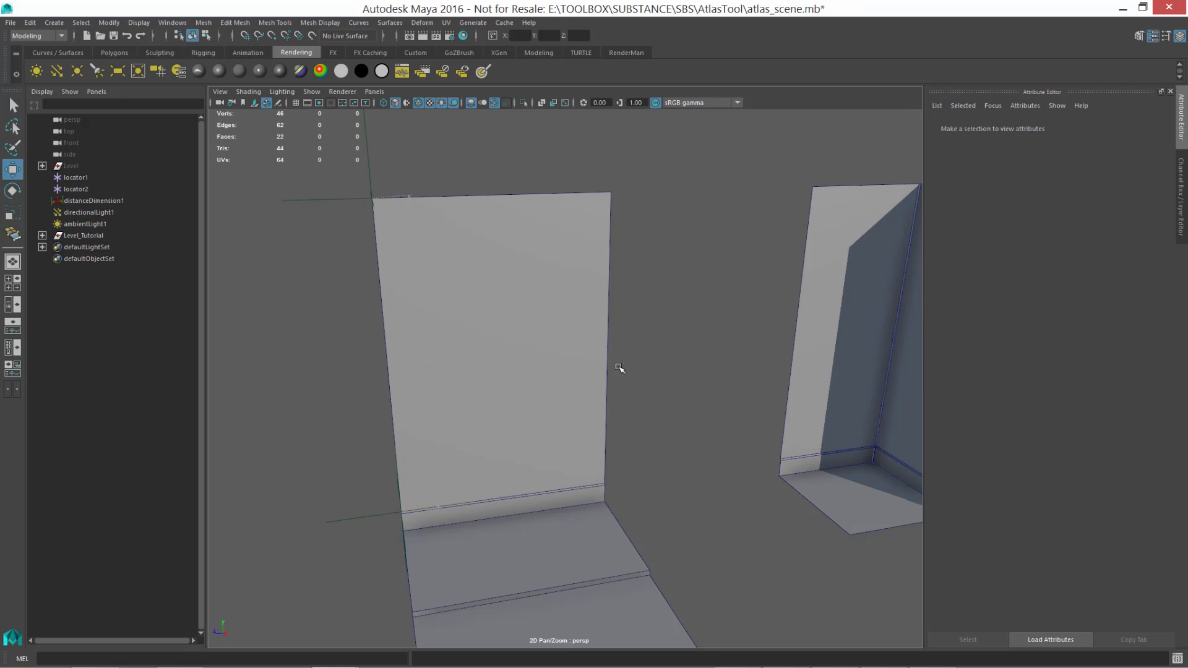
# Switch to Substance Designer and move the AtlasMaker node lower in the graph, below the level of the Bricks 001 node.
pyautogui.keyDown('alt'); pyautogui.moveTo(618, 369); pyautogui.dragTo(578, 369); pyautogui.keyUp('alt')
pyautogui.scroll(2, 578, 370)
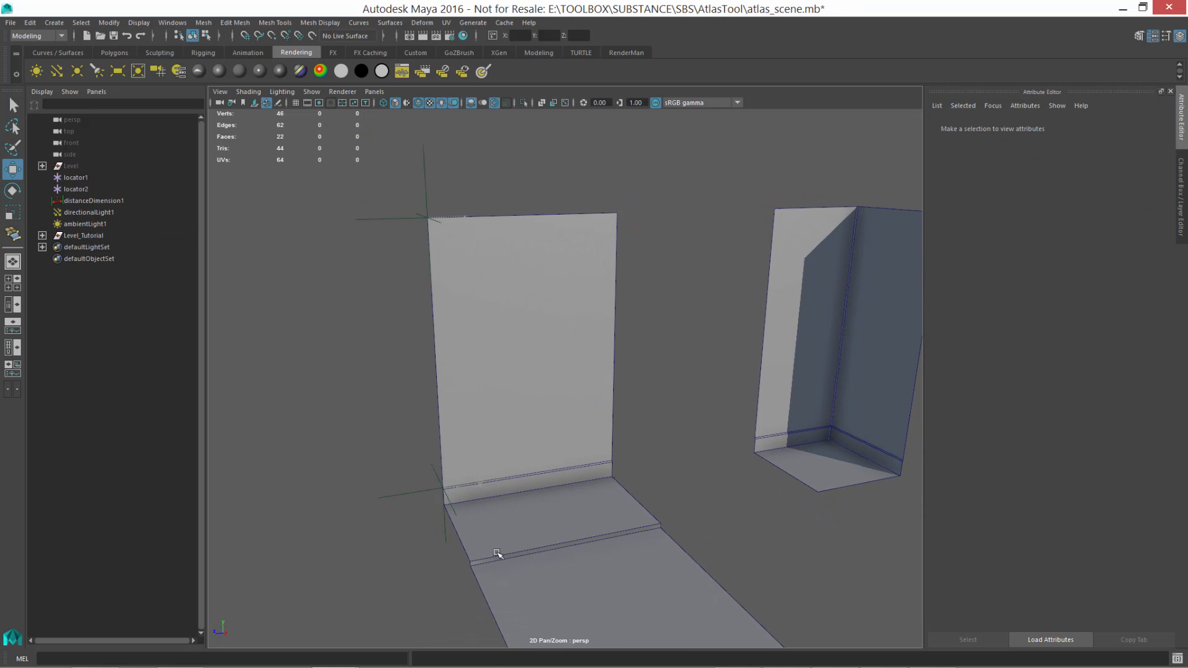
pyautogui.moveTo(332, 665)
pyautogui.click(159, 654)
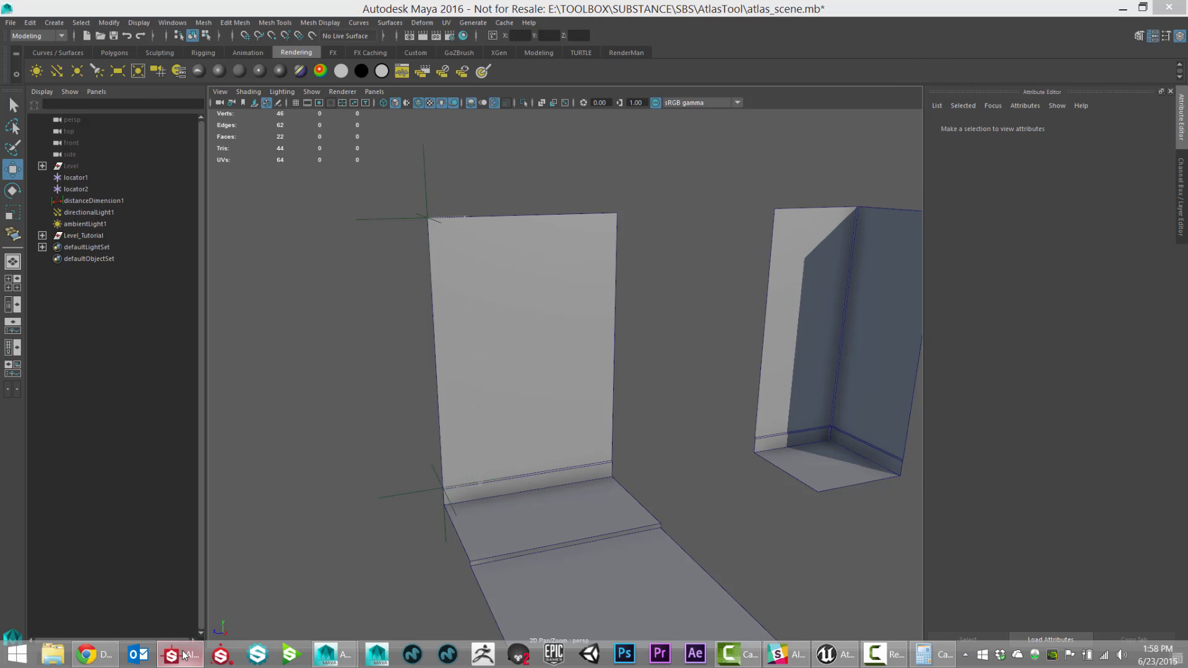
pyautogui.press('f')
pyautogui.scroll(2, 535, 150)
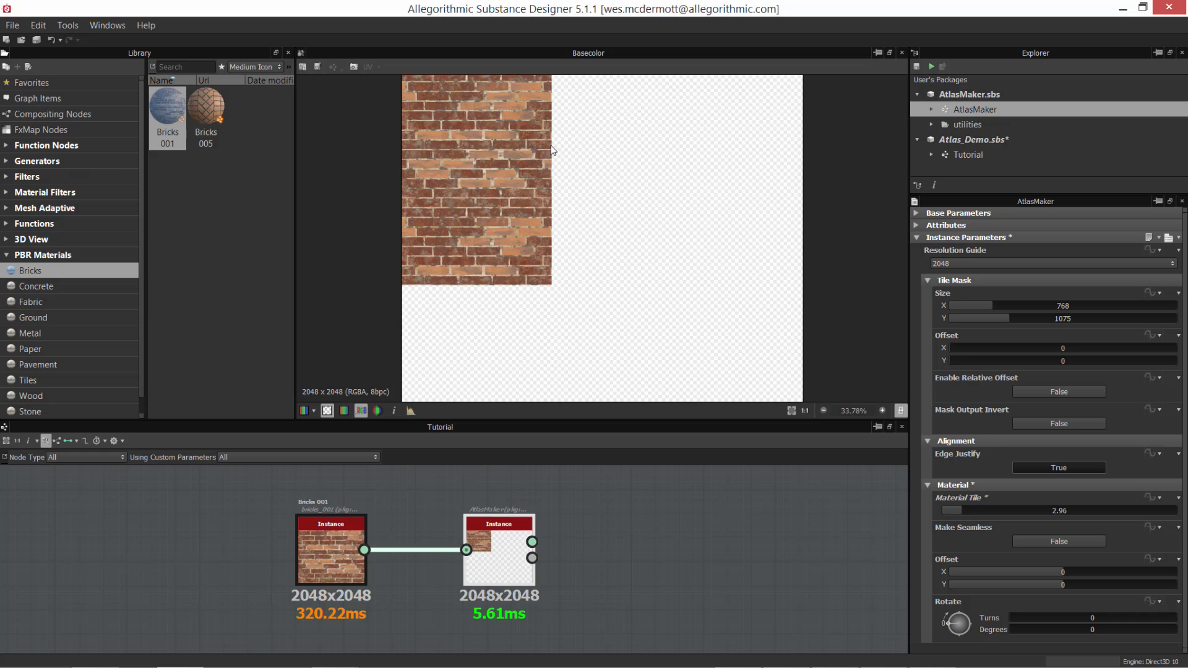
pyautogui.press('f')
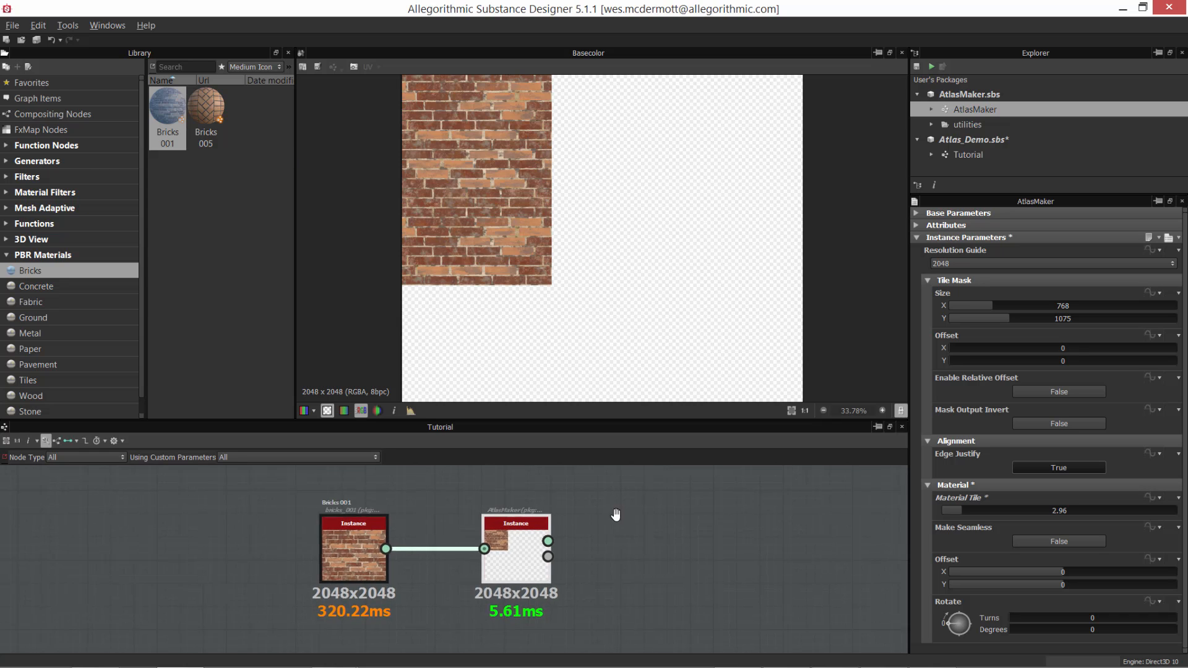
pyautogui.scroll(-1, 633, 543)
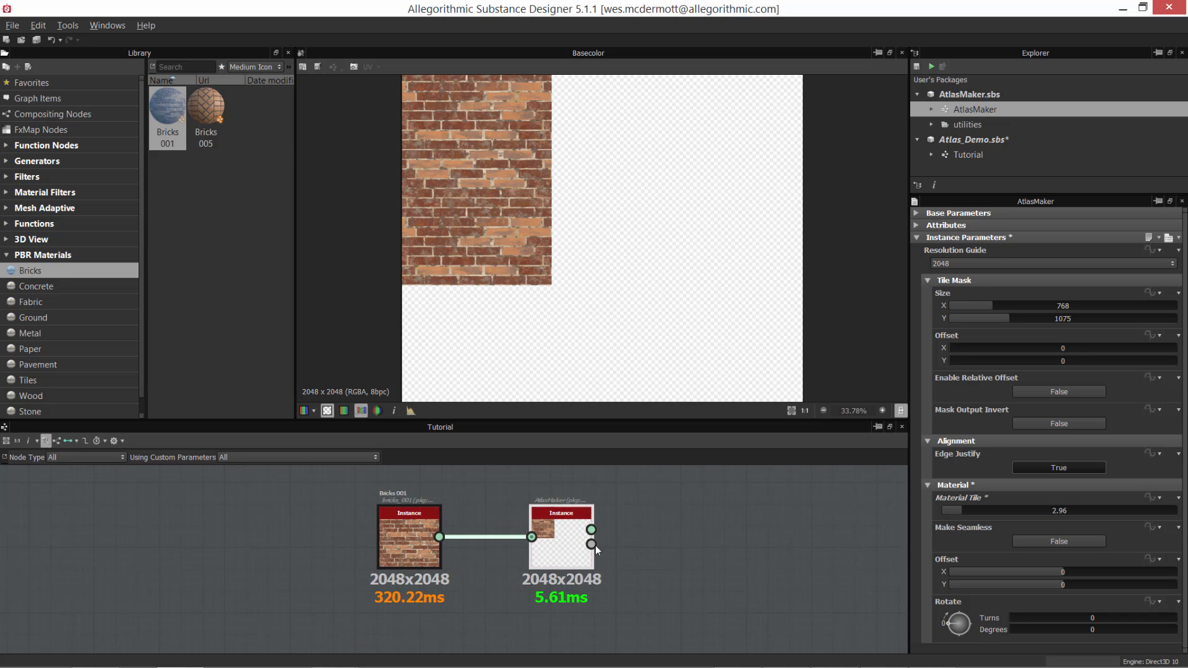
pyautogui.moveTo(574, 546); pyautogui.dragTo(578, 580)
pyautogui.scroll(-1, 440, 520)
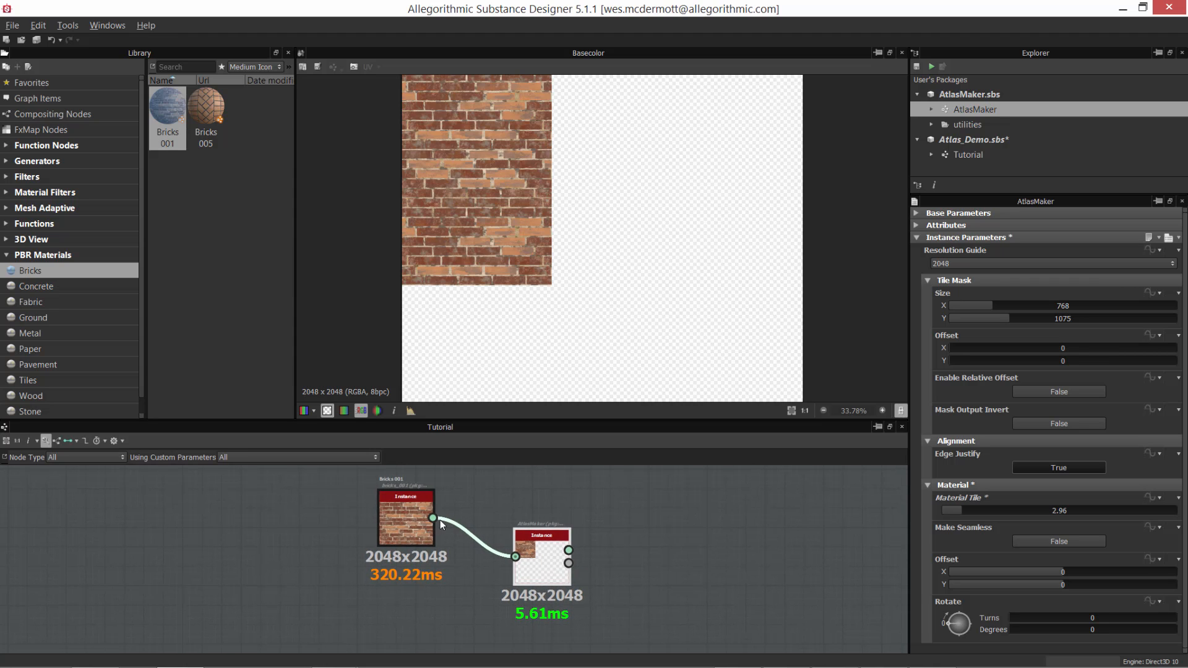
# Show the Bricks 001 base color tiled in the 2D view and examine how the brick pattern repeats across the tile borders.
pyautogui.doubleClick(405, 523)
pyautogui.scroll(-3, 592, 261)
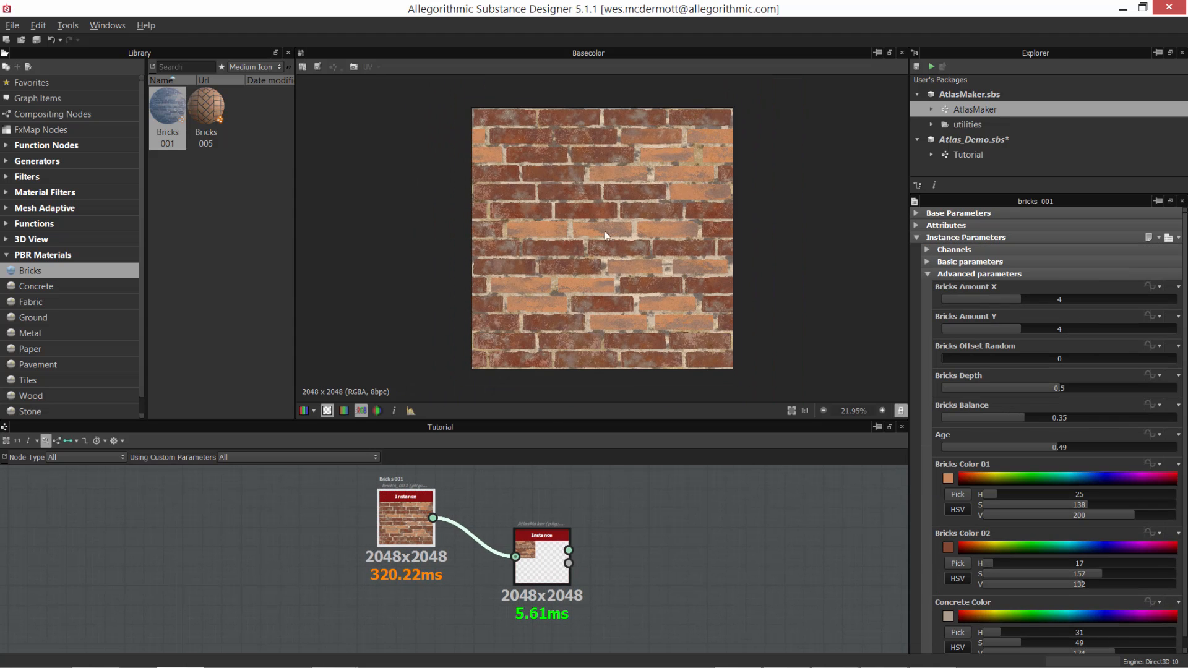
pyautogui.press('t')
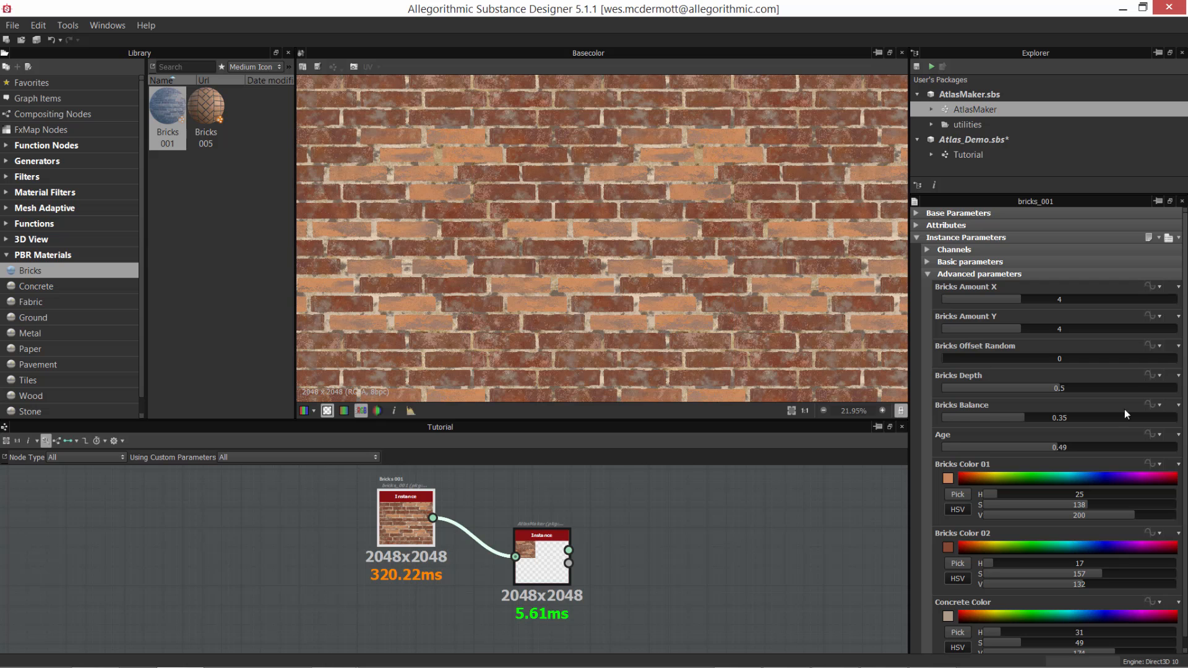
pyautogui.scroll(-1, 866, 351)
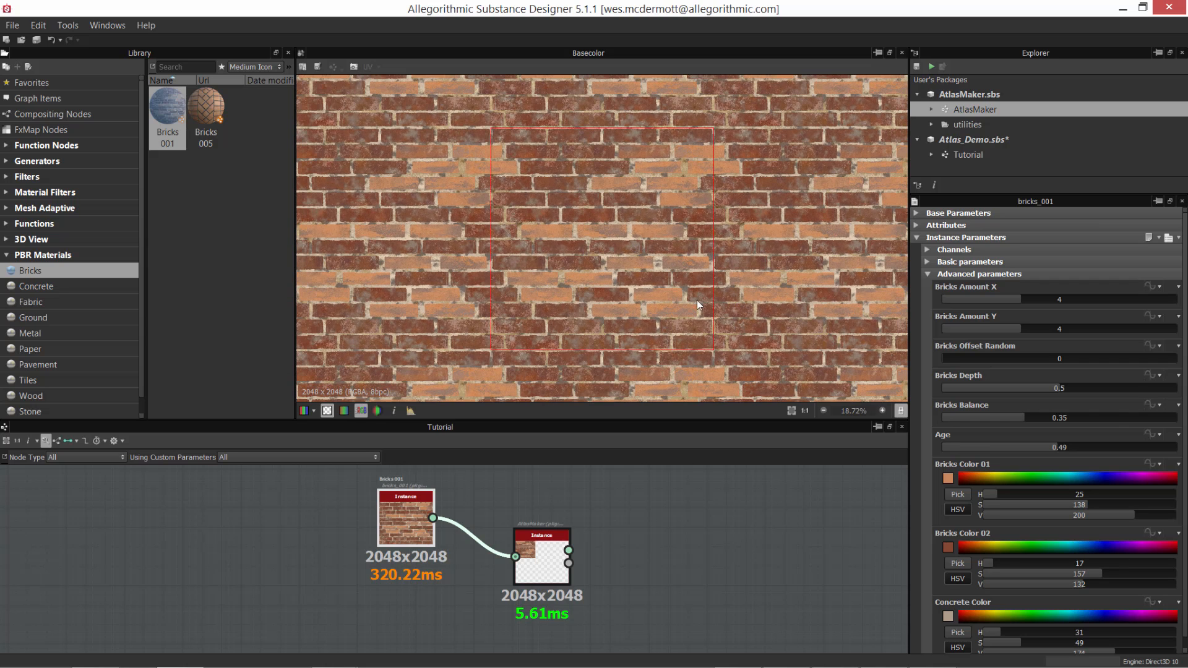
pyautogui.scroll(-1, 600, 229)
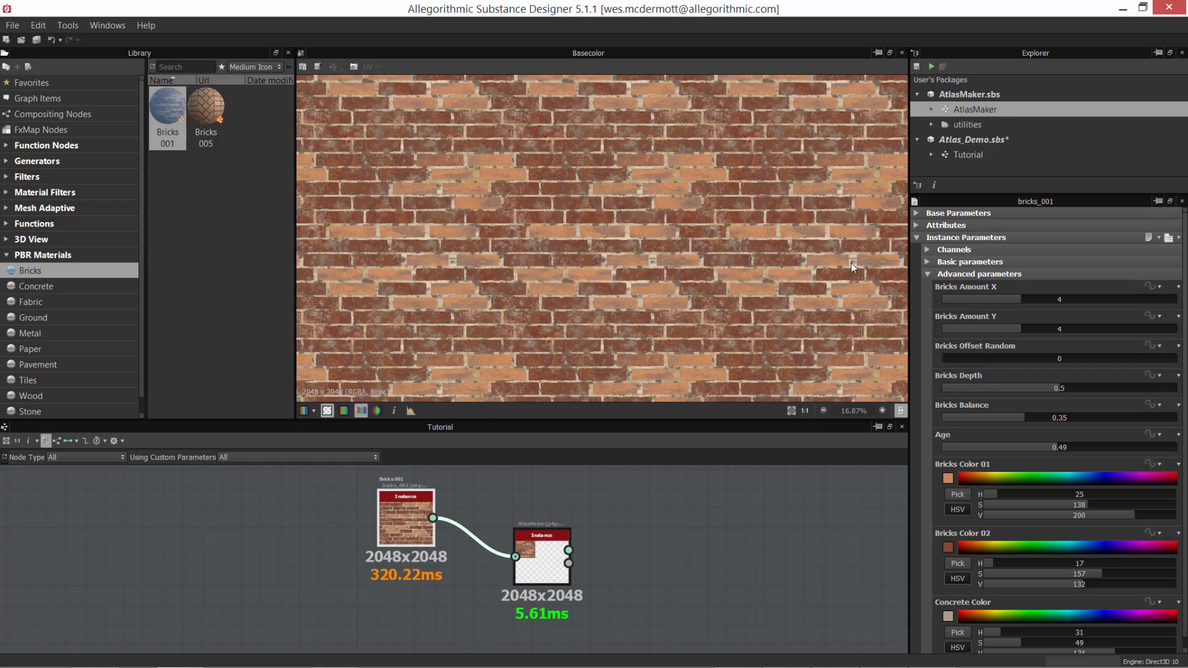
pyautogui.moveTo(712, 250); pyautogui.dragTo(683, 245, button='right')
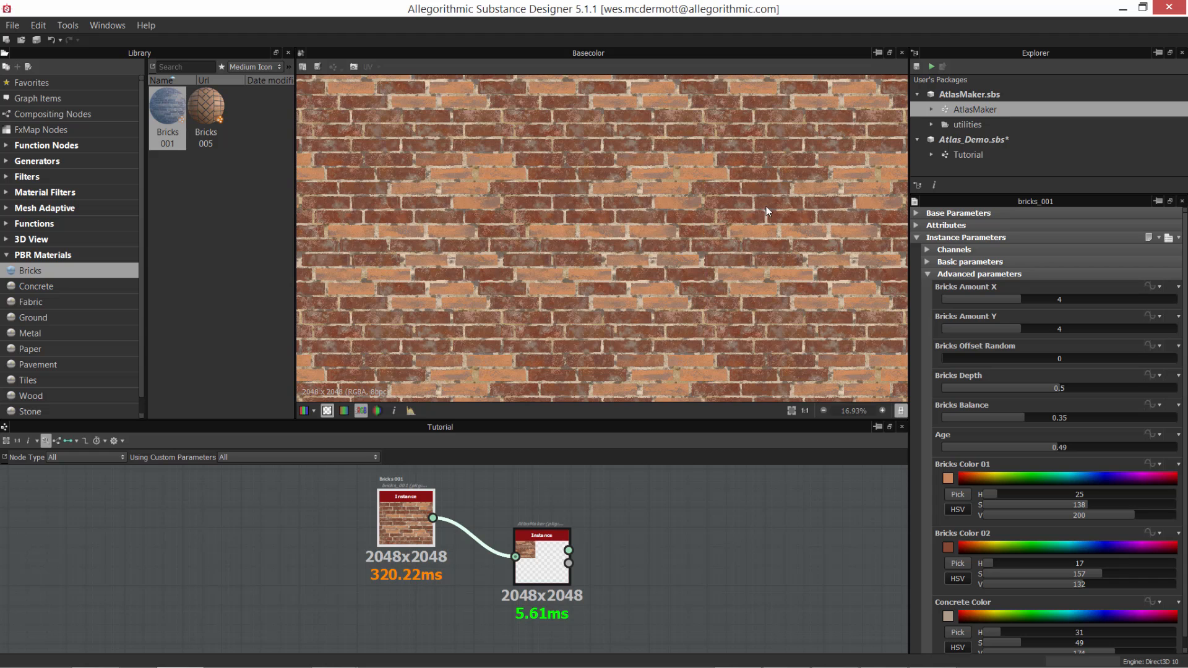
pyautogui.scroll(2, 766, 206)
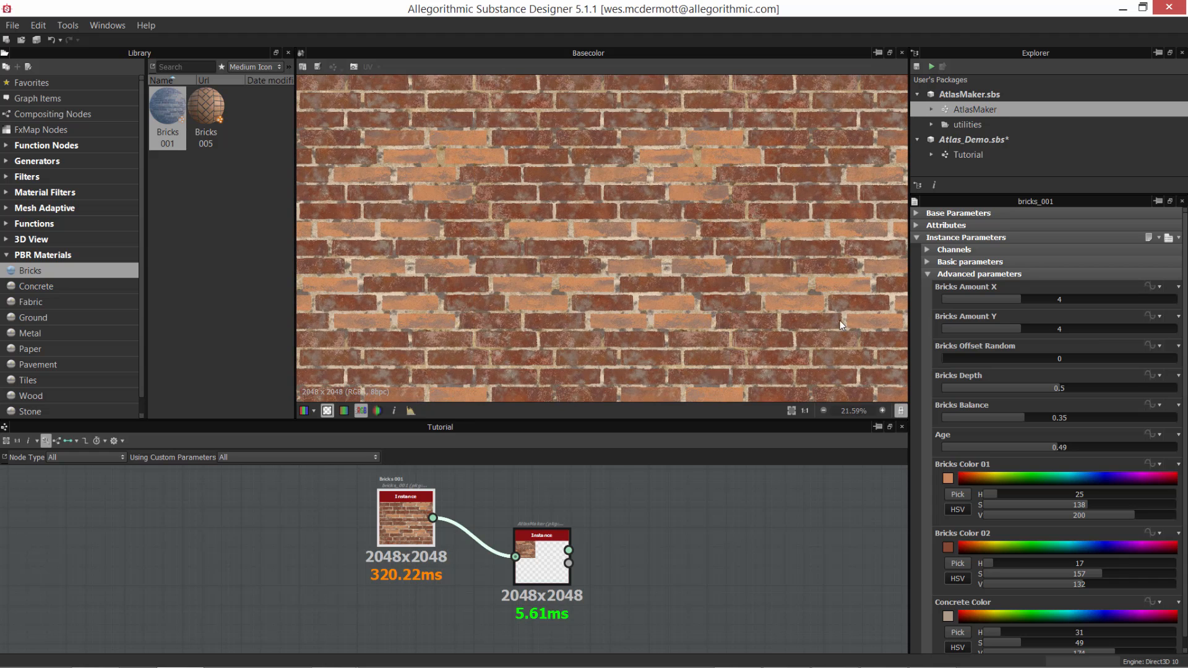
pyautogui.moveTo(407, 518); pyautogui.dragTo(381, 516)
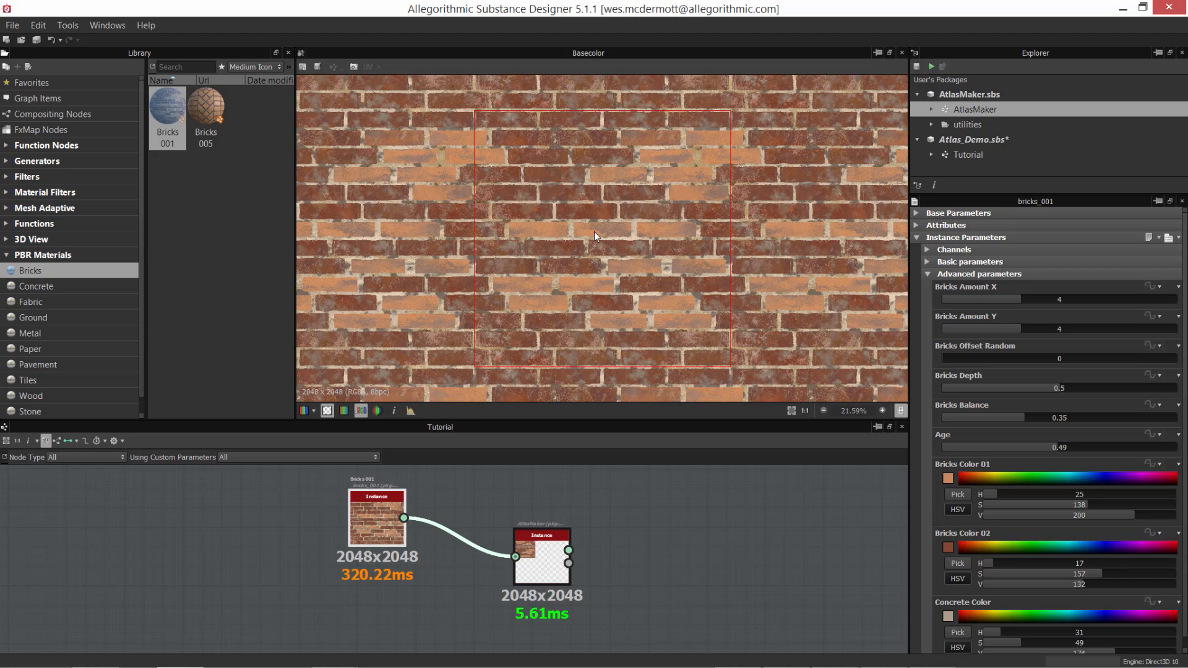
pyautogui.scroll(-2, 626, 266)
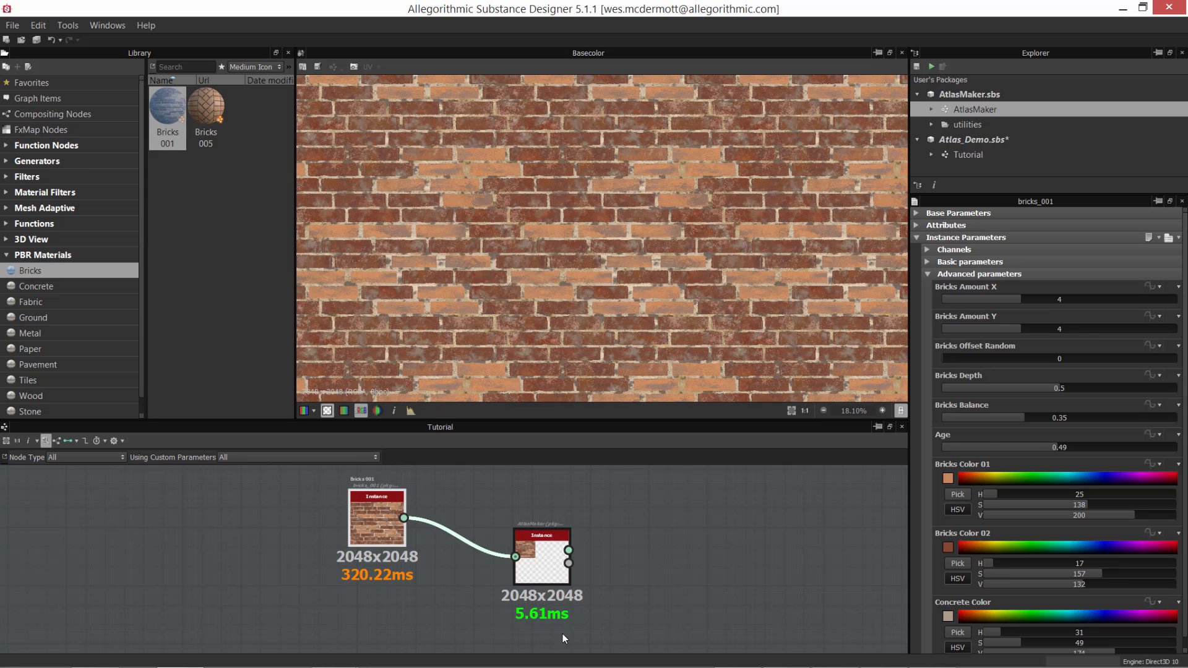
# Show the AtlasMaker output in the 2D view and examine the edges of the masked brick tile.
pyautogui.doubleClick(527, 555)
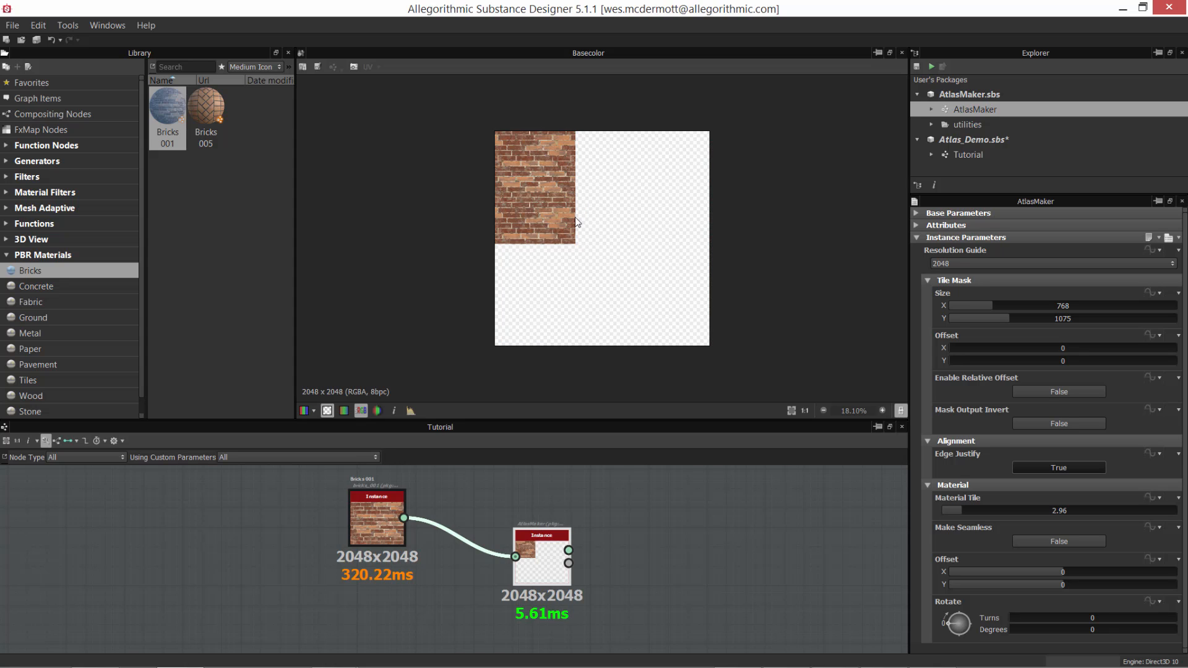
pyautogui.scroll(3, 567, 229)
pyautogui.scroll(1, 539, 240)
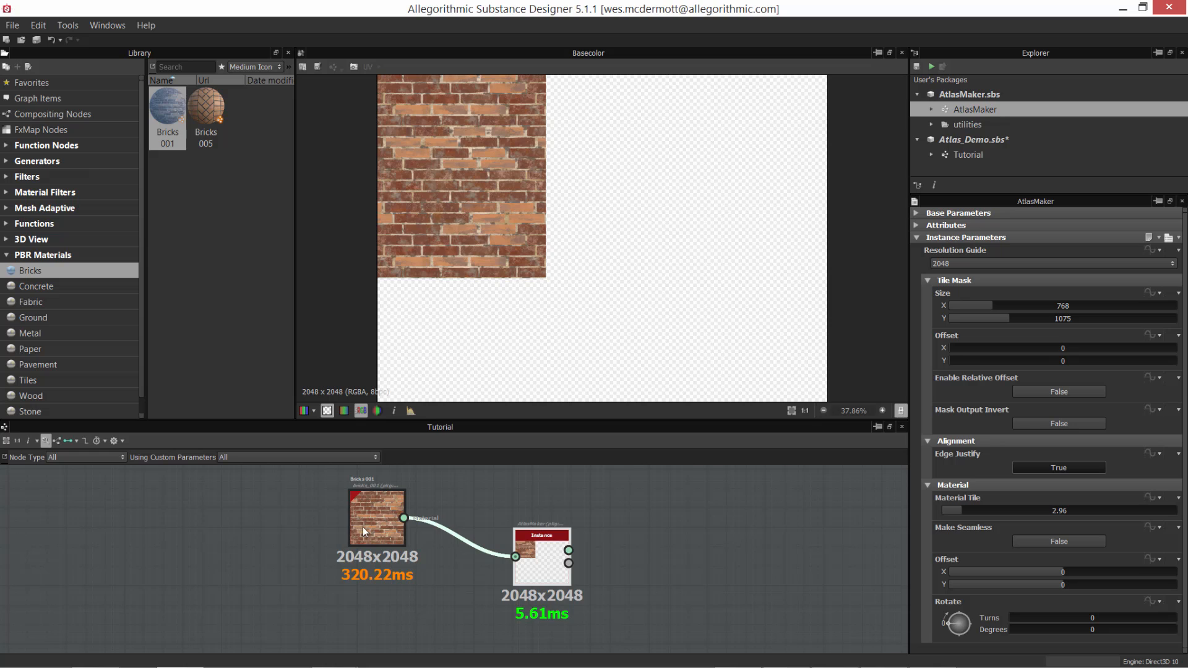
pyautogui.scroll(-2, 643, 273)
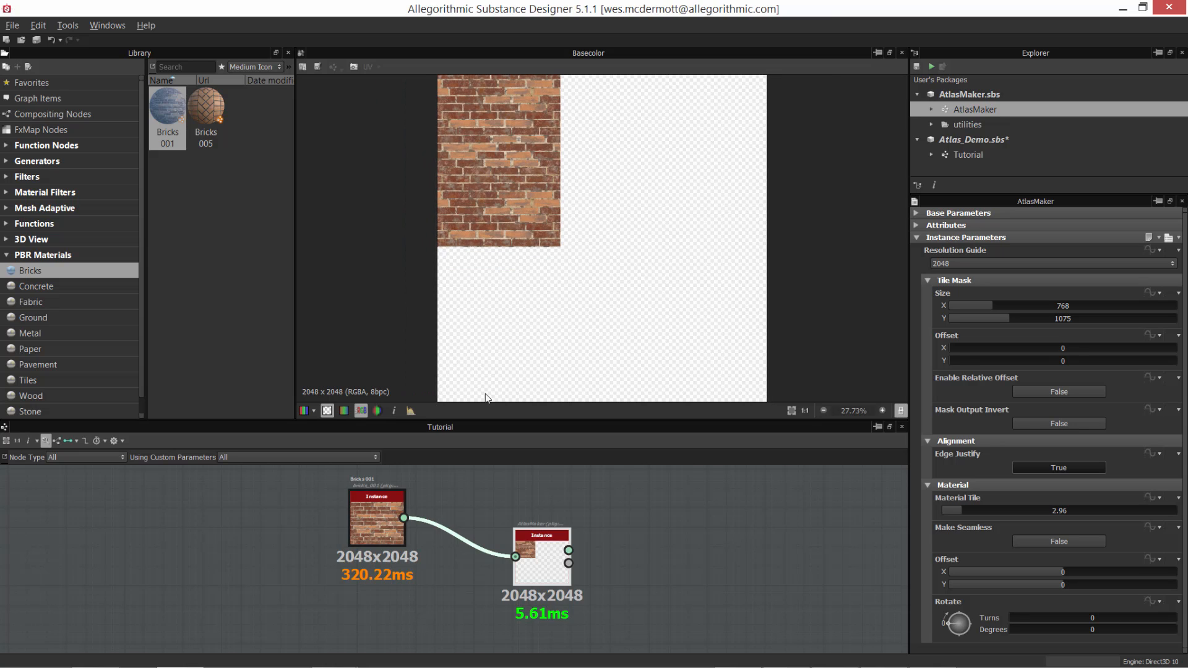
# Move the Bricks 001 node farther from AtlasMaker and add a Material Transform node to the graph.
pyautogui.moveTo(365, 528); pyautogui.dragTo(297, 546)
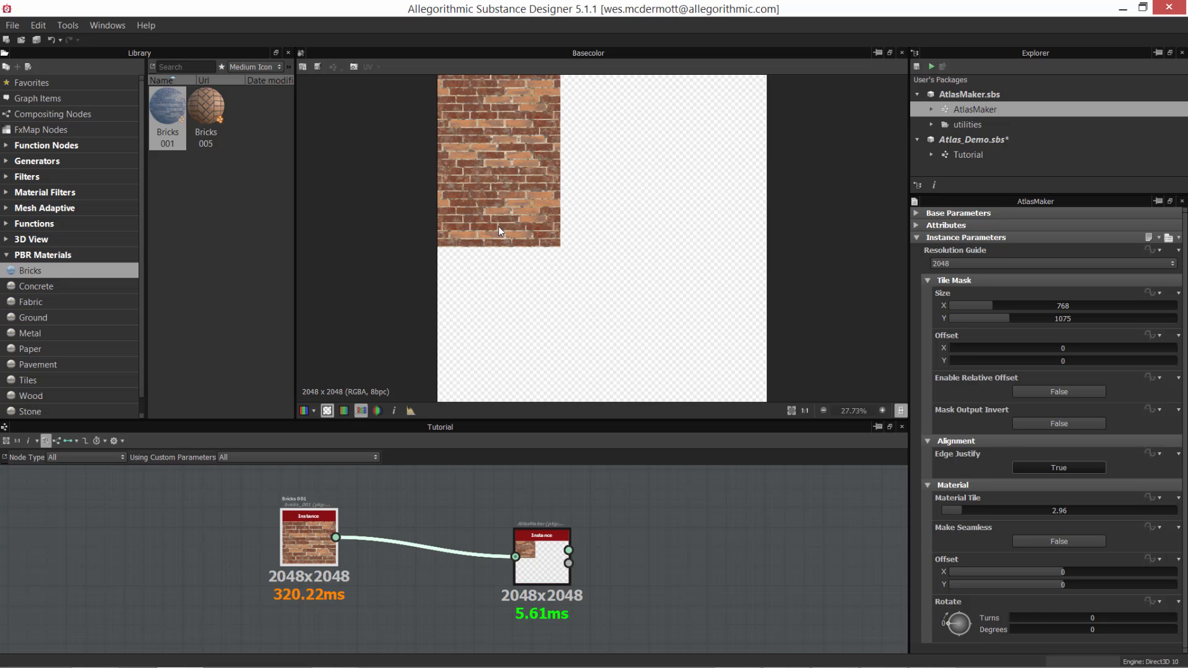
pyautogui.scroll(2, 440, 495)
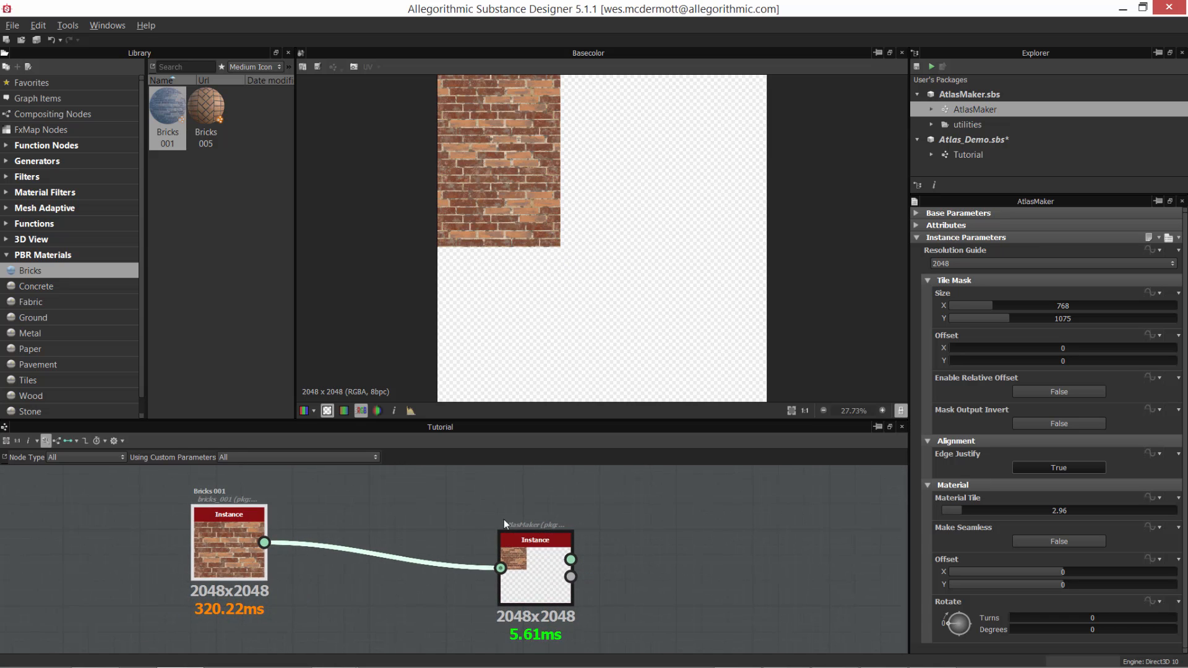
pyautogui.press('space')
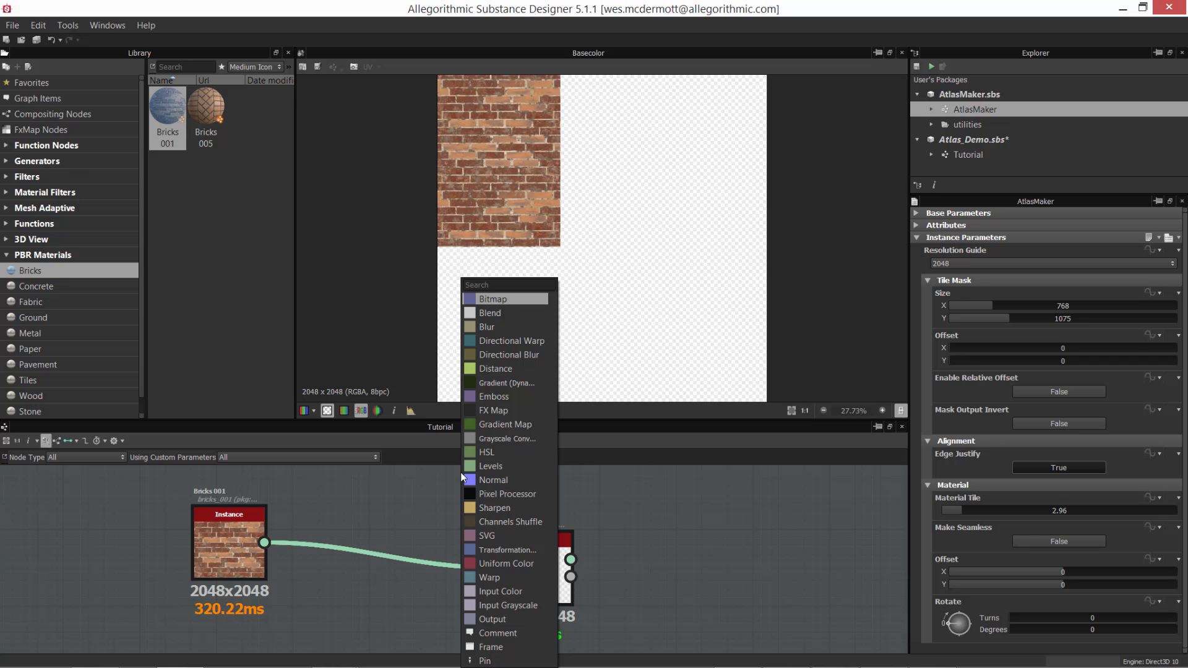
pyautogui.write('materi')
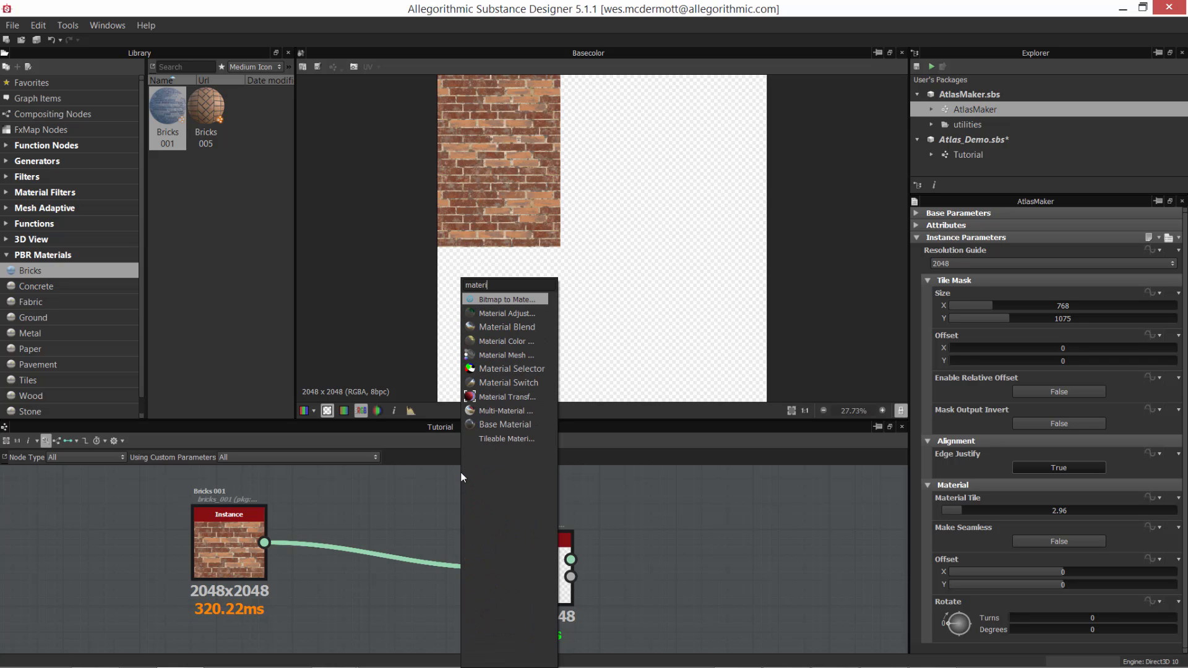
pyautogui.write('al tr')
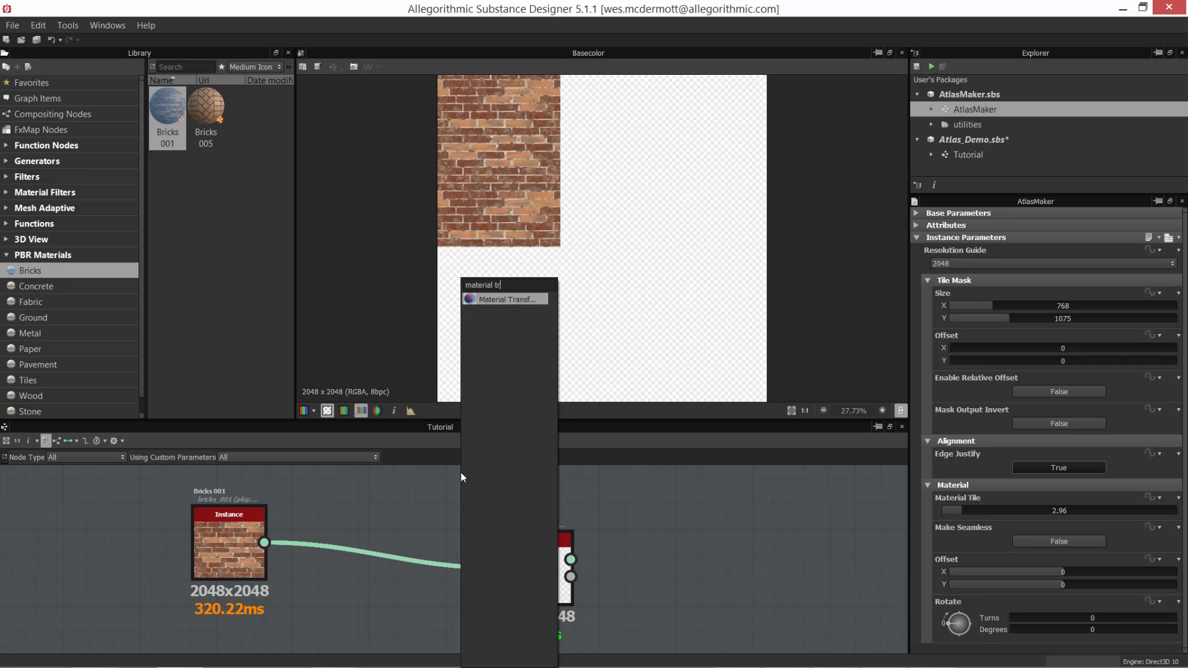
pyautogui.press('Return')
pyautogui.moveTo(439, 498); pyautogui.dragTo(446, 547, button='middle')
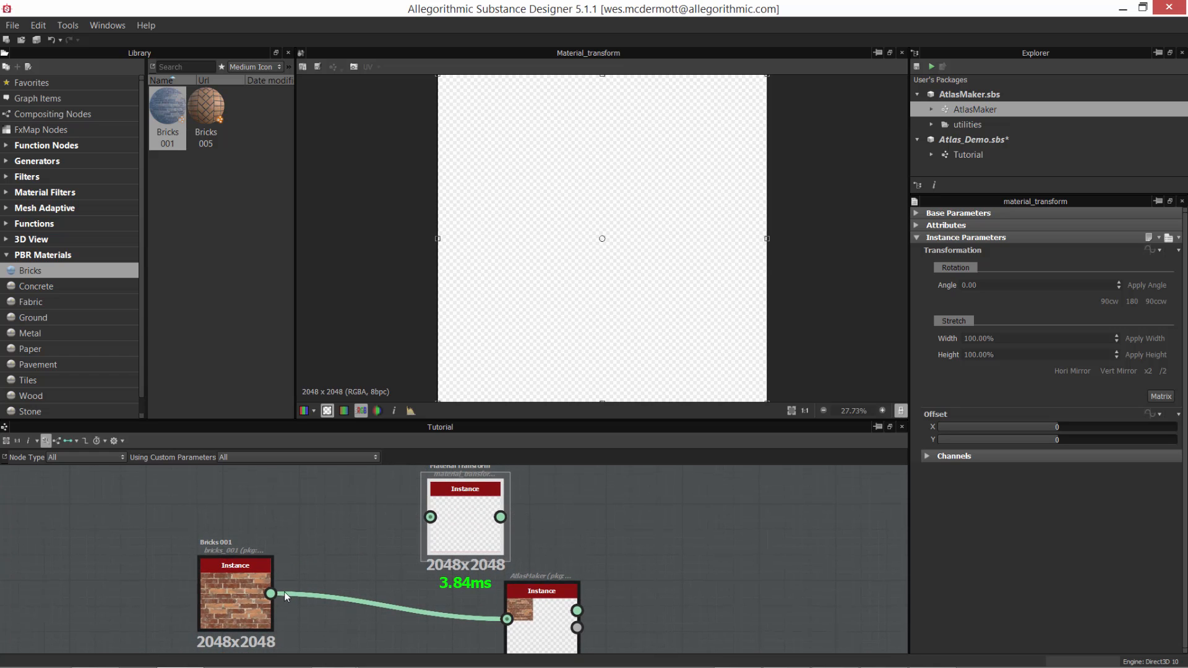
# Connect the Bricks 001 output to the Material Transform input, place that node above AtlasMaker and show its output in the 2D view.
pyautogui.moveTo(271, 594); pyautogui.dragTo(547, 517)
pyautogui.click(458, 535)
pyautogui.scroll(-1, 562, 557)
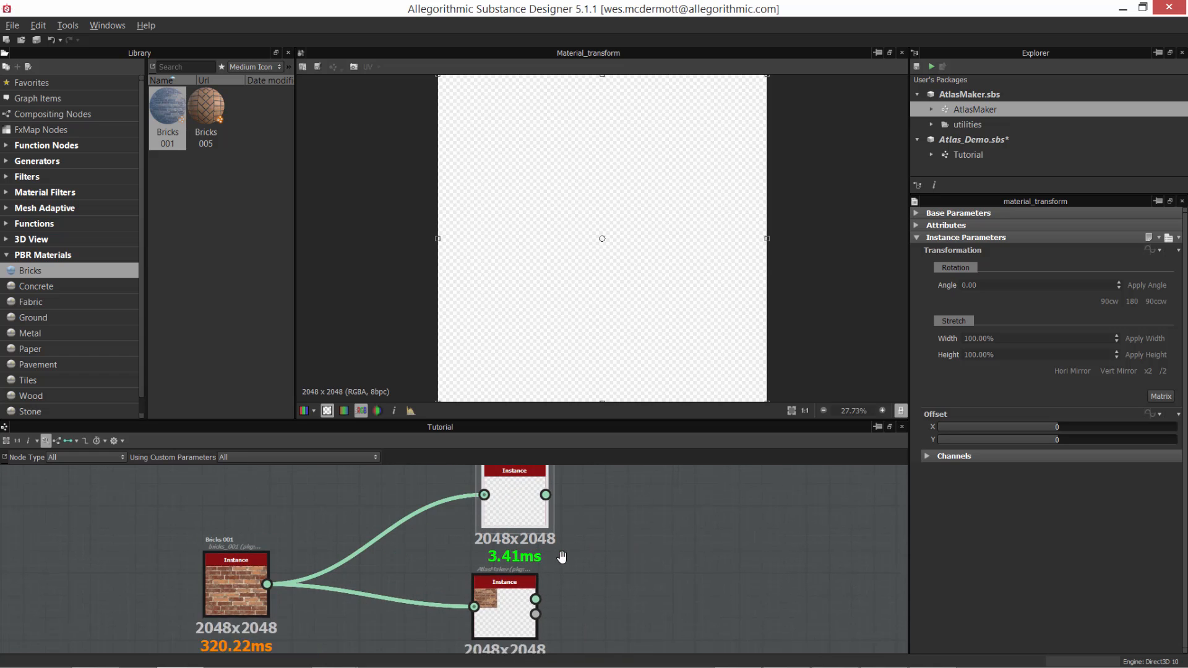
pyautogui.moveTo(561, 557); pyautogui.dragTo(527, 567, button='middle')
pyautogui.scroll(-1, 528, 566)
pyautogui.doubleClick(476, 503)
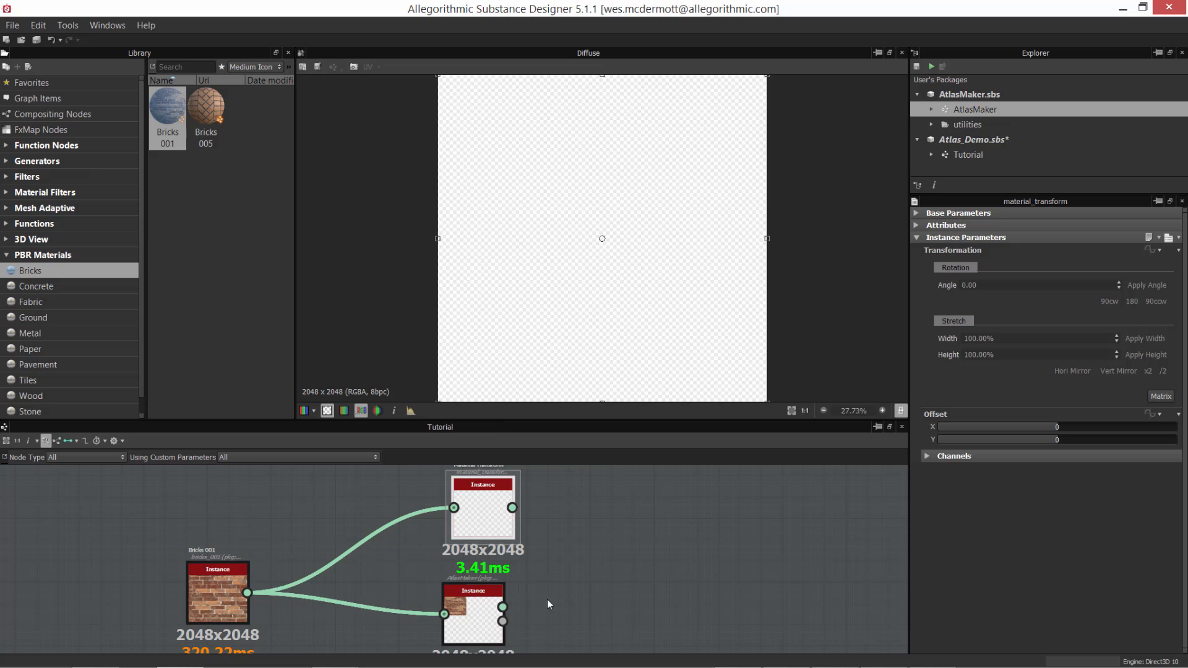
pyautogui.moveTo(475, 509); pyautogui.dragTo(467, 520)
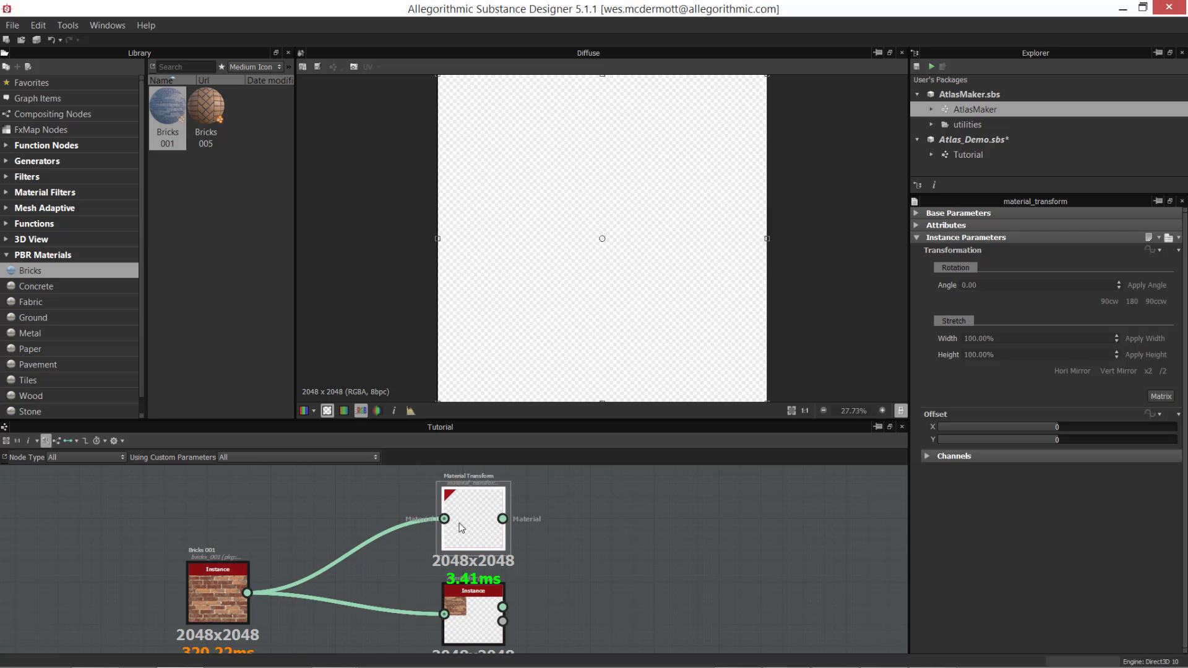
# Set the Diffuse channel of the Material Transform node to False.
pyautogui.click(917, 238)
pyautogui.click(917, 238)
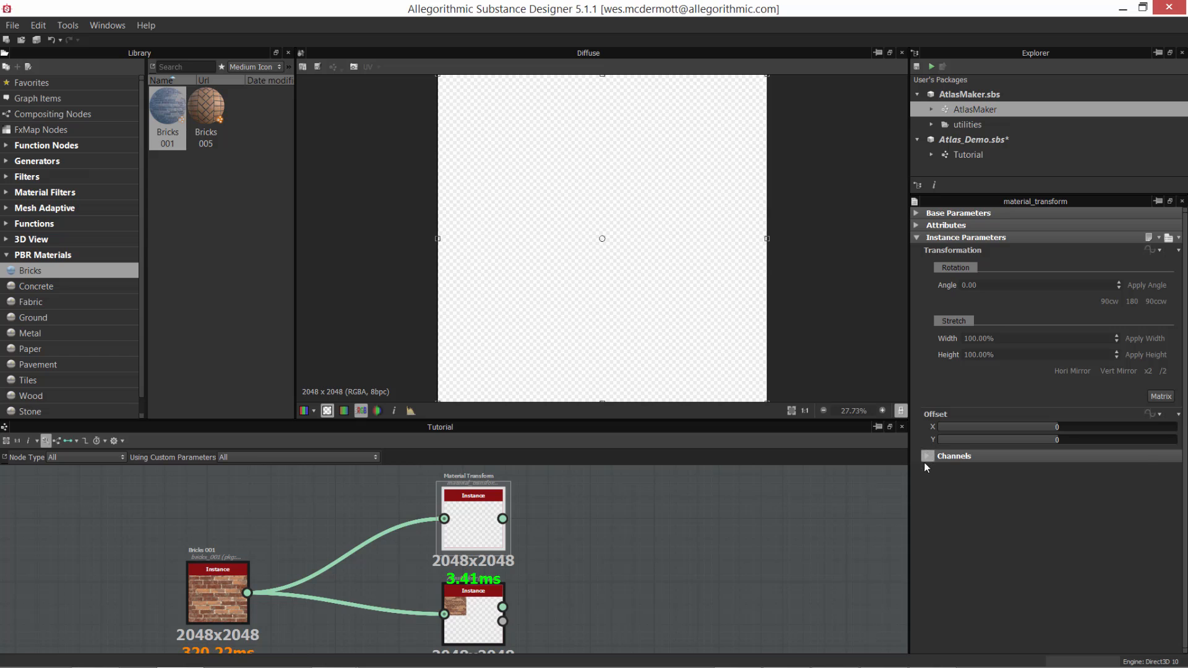
pyautogui.click(929, 456)
pyautogui.scroll(-1, 1185, 480)
pyautogui.scroll(-2, 1184, 480)
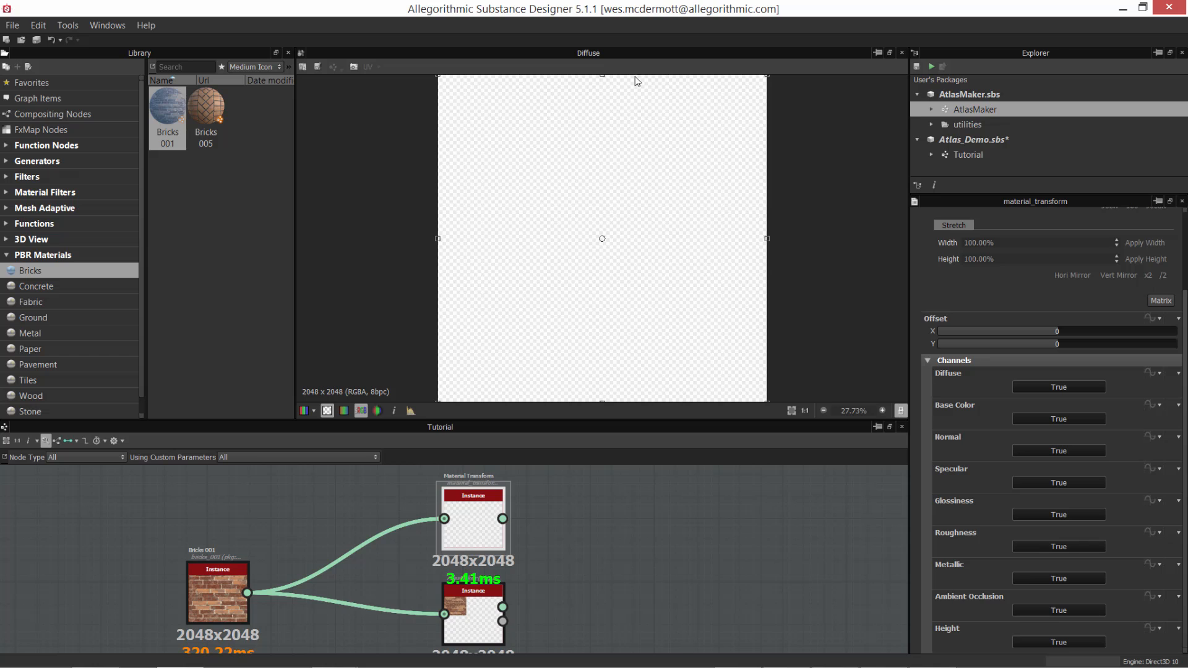
pyautogui.click(1056, 388)
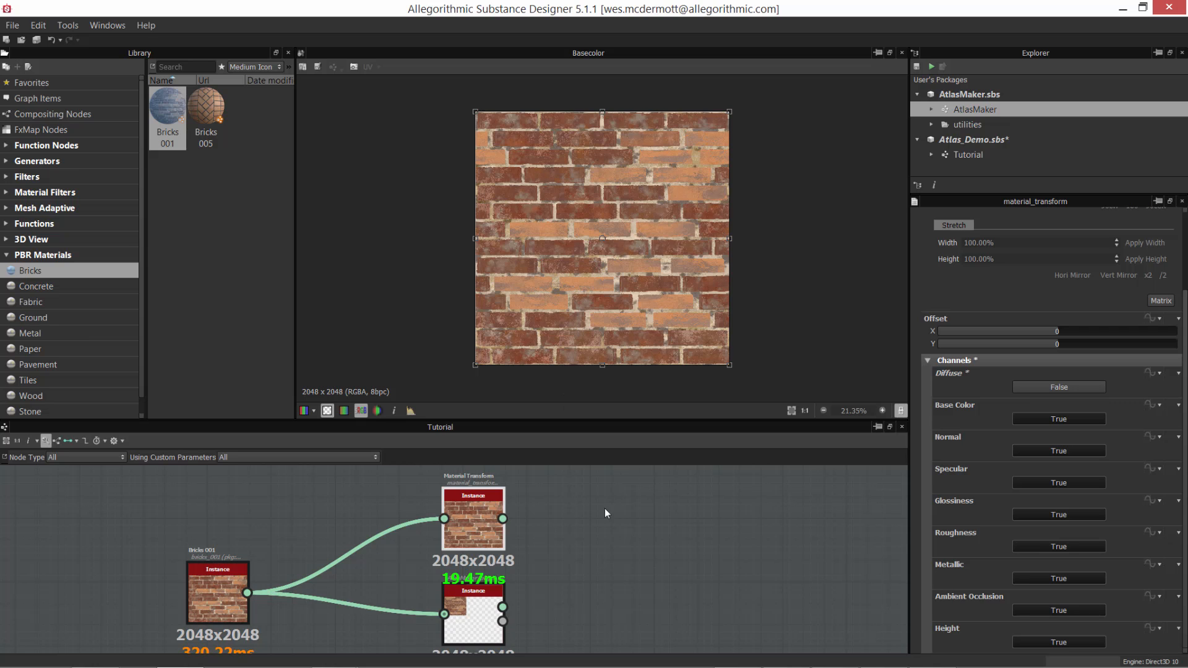
# Feed AtlasMaker's Material output into the Material Transform node and remove the direct link from Bricks 001 to Material Transform.
pyautogui.moveTo(470, 516); pyautogui.dragTo(555, 517)
pyautogui.moveTo(489, 582); pyautogui.dragTo(399, 542, button='middle')
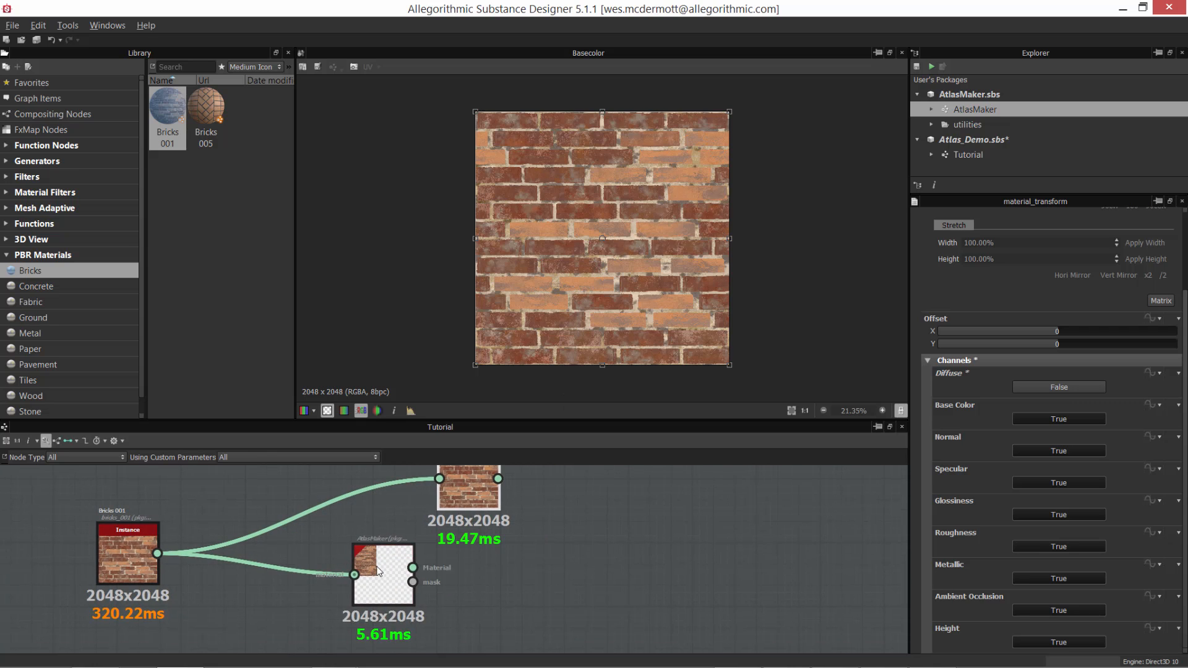
pyautogui.moveTo(399, 559); pyautogui.dragTo(400, 581)
pyautogui.moveTo(450, 479); pyautogui.dragTo(492, 484)
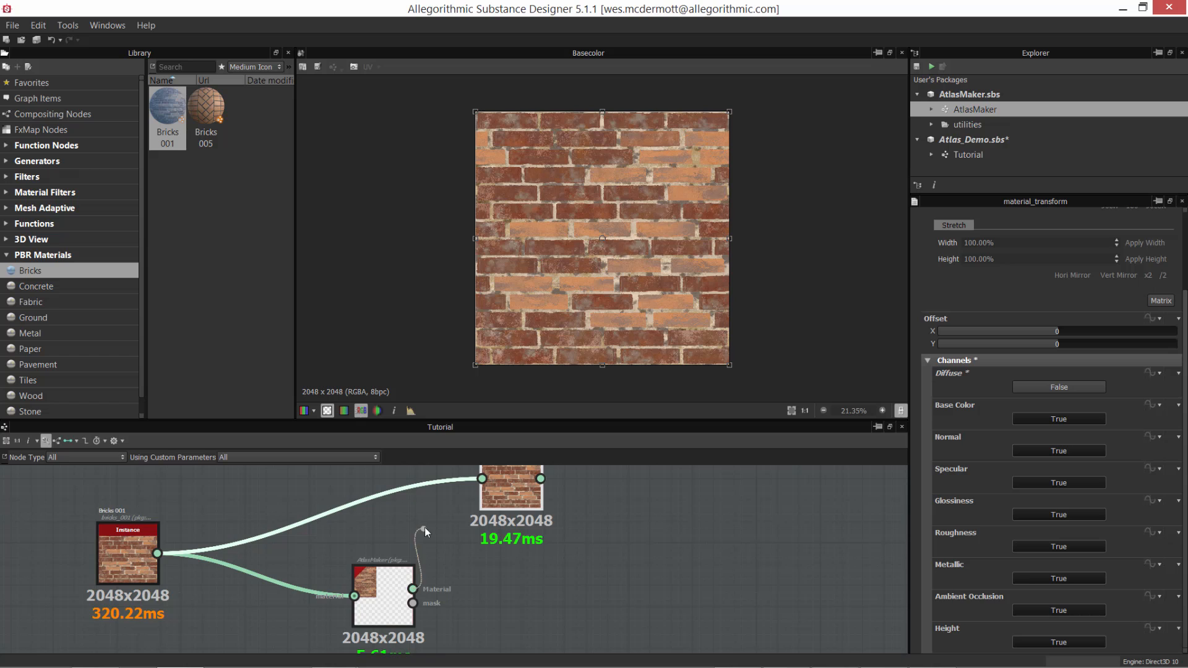
pyautogui.moveTo(429, 540); pyautogui.dragTo(482, 478)
pyautogui.moveTo(553, 465); pyautogui.dragTo(546, 478, button='middle')
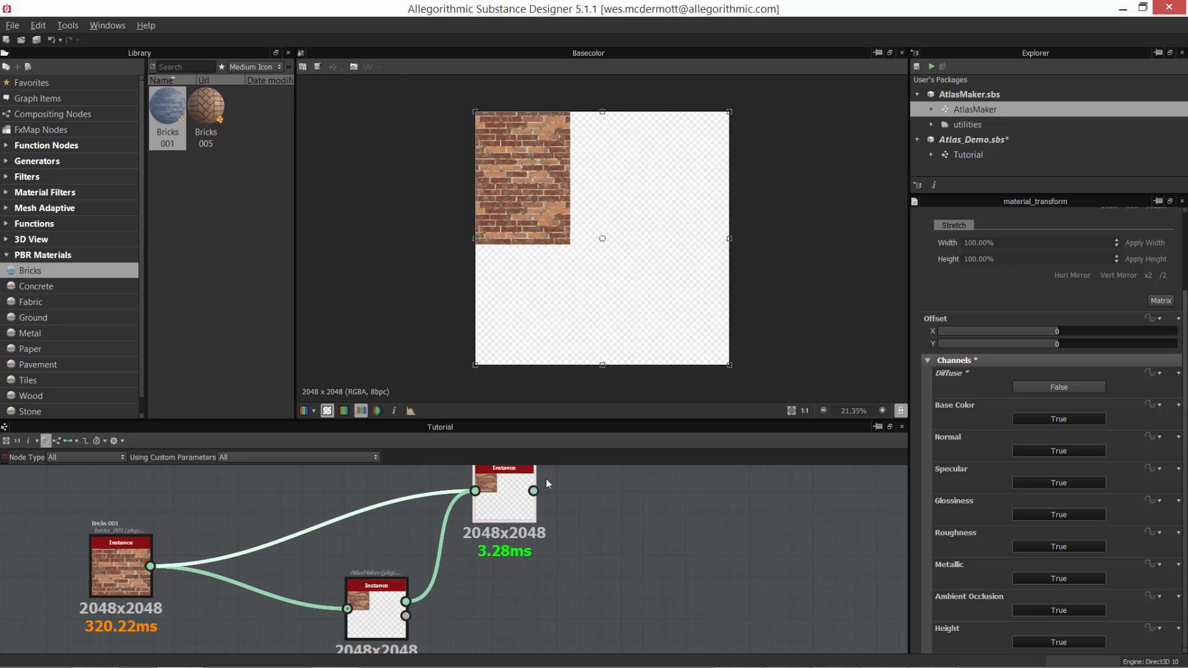
pyautogui.press('Delete')
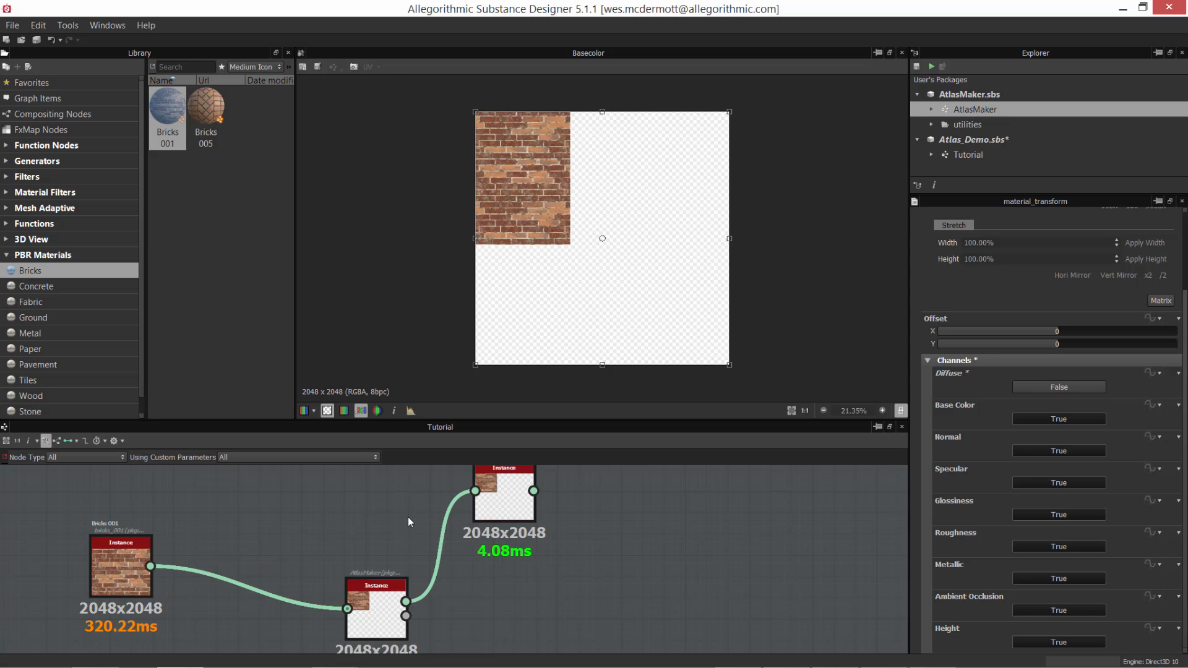
# Rearrange the graph so AtlasMaker sits between Bricks 001 and Material Transform, with Material Transform above it.
pyautogui.moveTo(440, 526)
pyautogui.mouseDown(button='middle')
pyautogui.moveTo(466, 563)
pyautogui.moveTo(445, 526)
pyautogui.mouseUp(button='middle')
pyautogui.moveTo(363, 623); pyautogui.dragTo(300, 558)
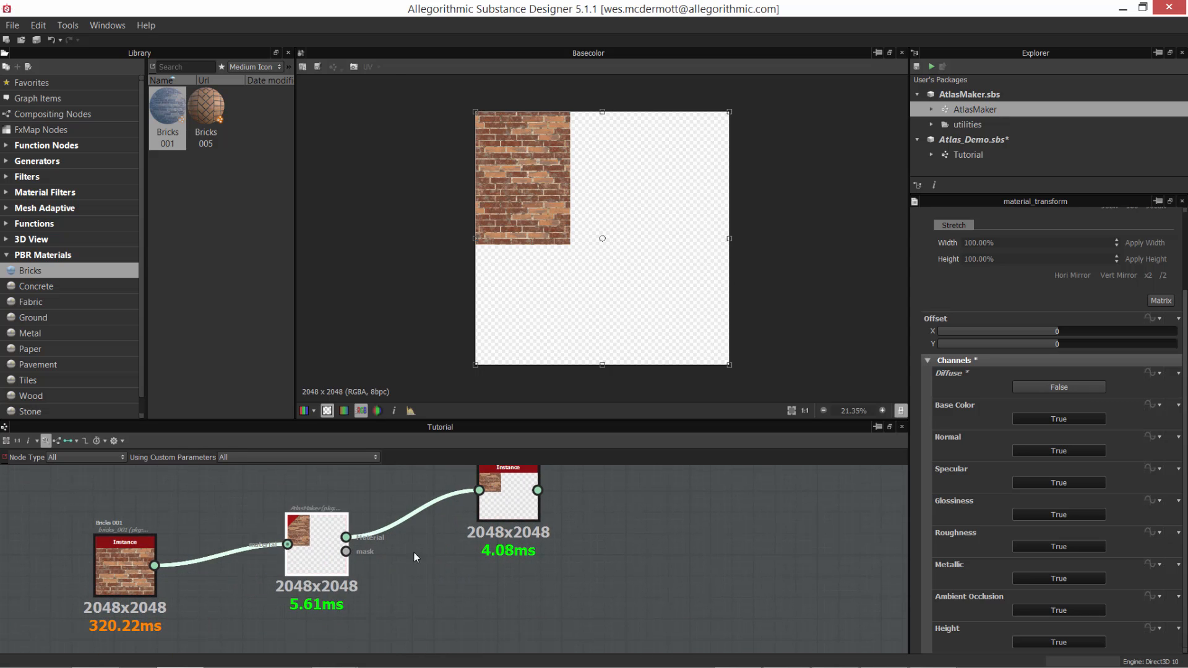
pyautogui.moveTo(510, 515); pyautogui.dragTo(519, 579, button='middle')
pyautogui.moveTo(519, 578); pyautogui.dragTo(477, 547)
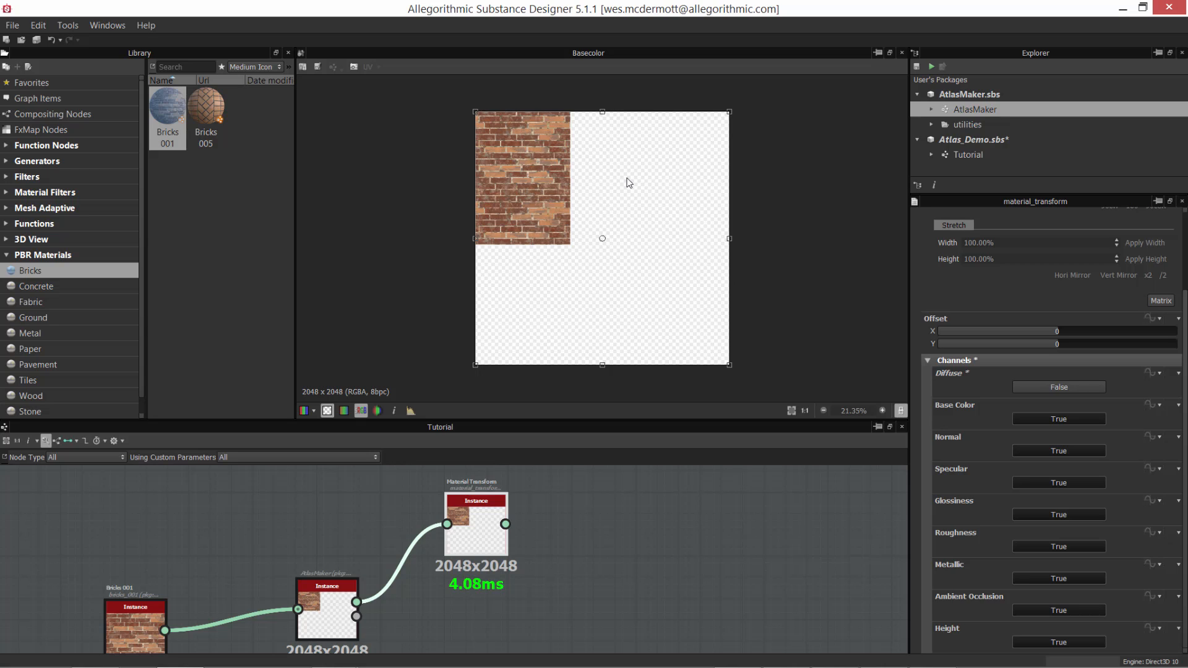
pyautogui.moveTo(462, 525); pyautogui.dragTo(441, 514)
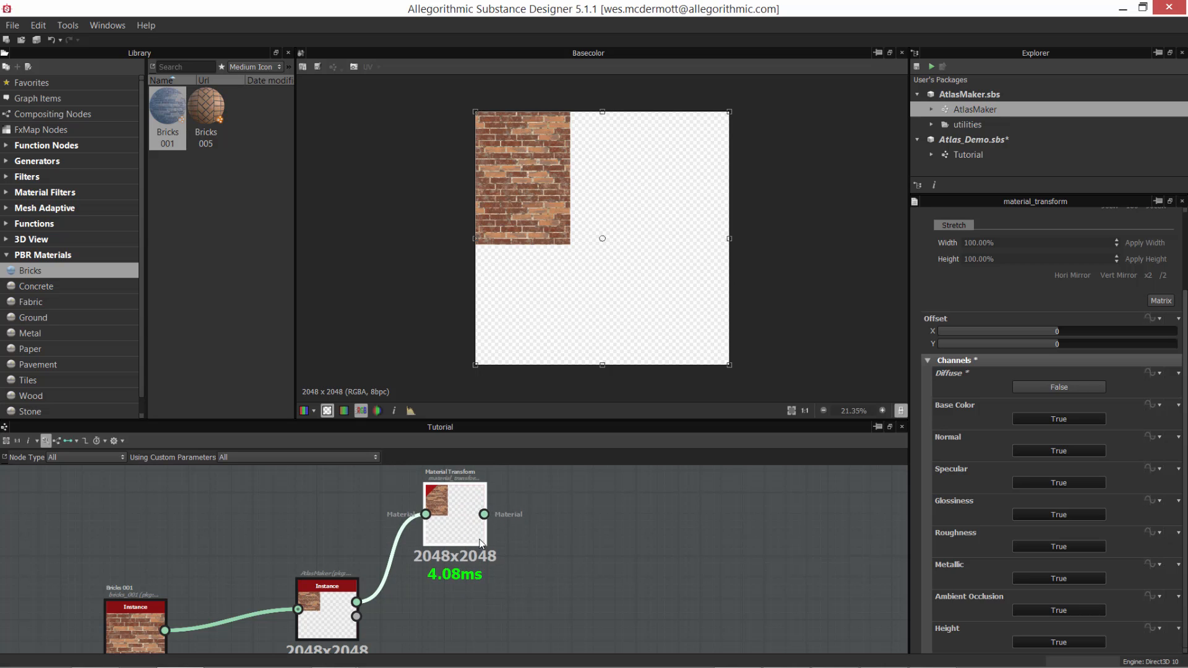
pyautogui.scroll(1, 541, 548)
pyautogui.moveTo(541, 548)
pyautogui.mouseDown(button='middle')
pyautogui.moveTo(553, 551)
pyautogui.moveTo(539, 528)
pyautogui.mouseUp(button='middle')
pyautogui.moveTo(586, 566); pyautogui.dragTo(560, 547, button='middle')
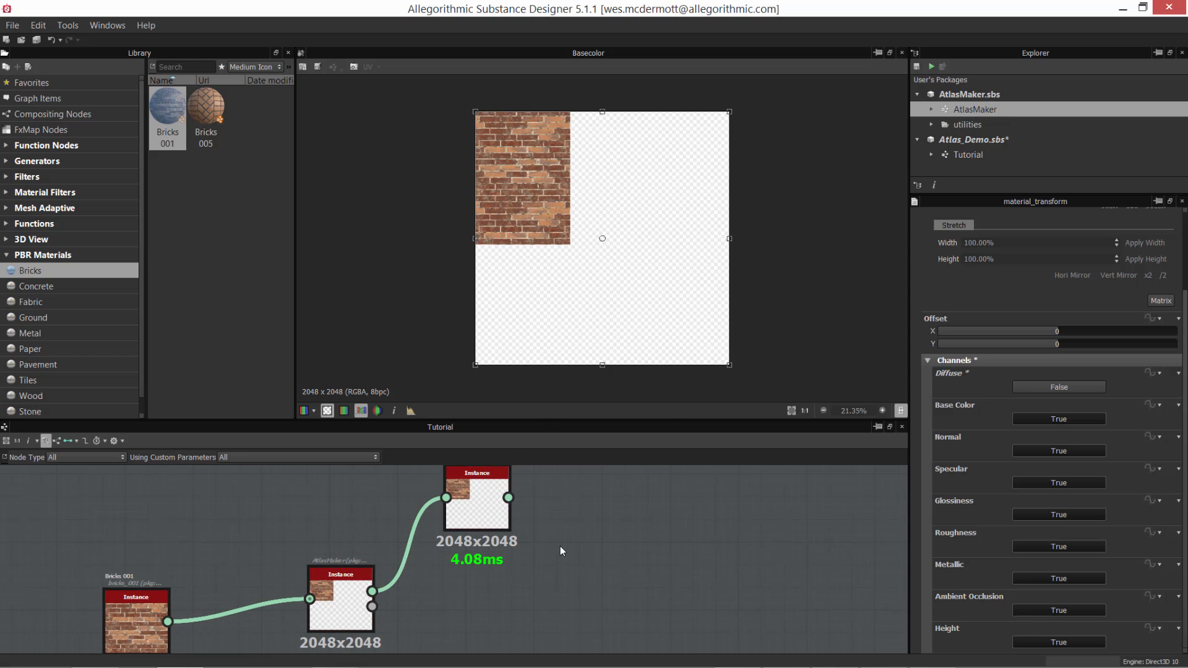
# Add a Material Blend node to the graph beside Material Transform.
pyautogui.press('space')
pyautogui.write('m')
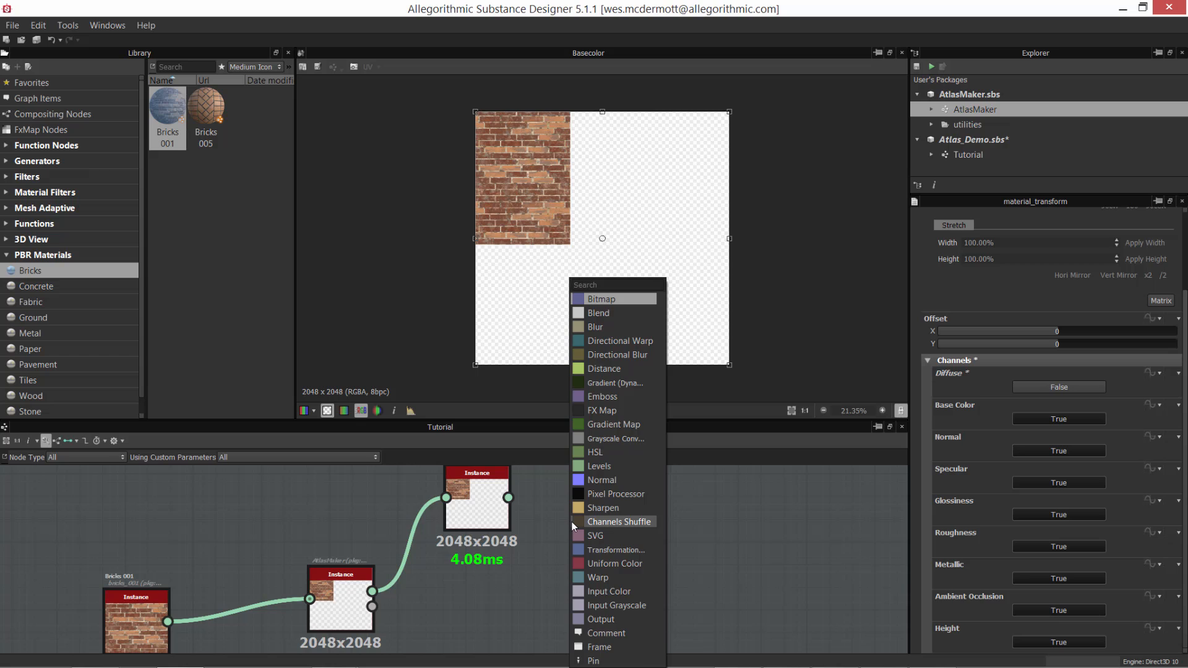
pyautogui.write('ater')
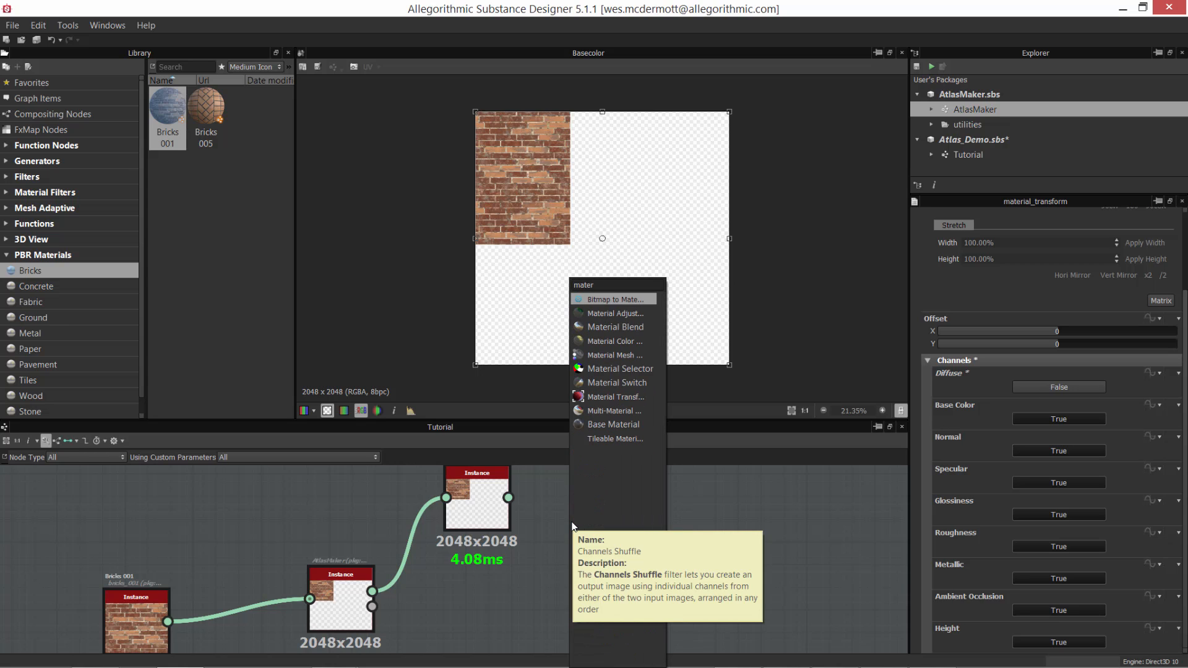
pyautogui.write('ial blend')
pyautogui.press('Return')
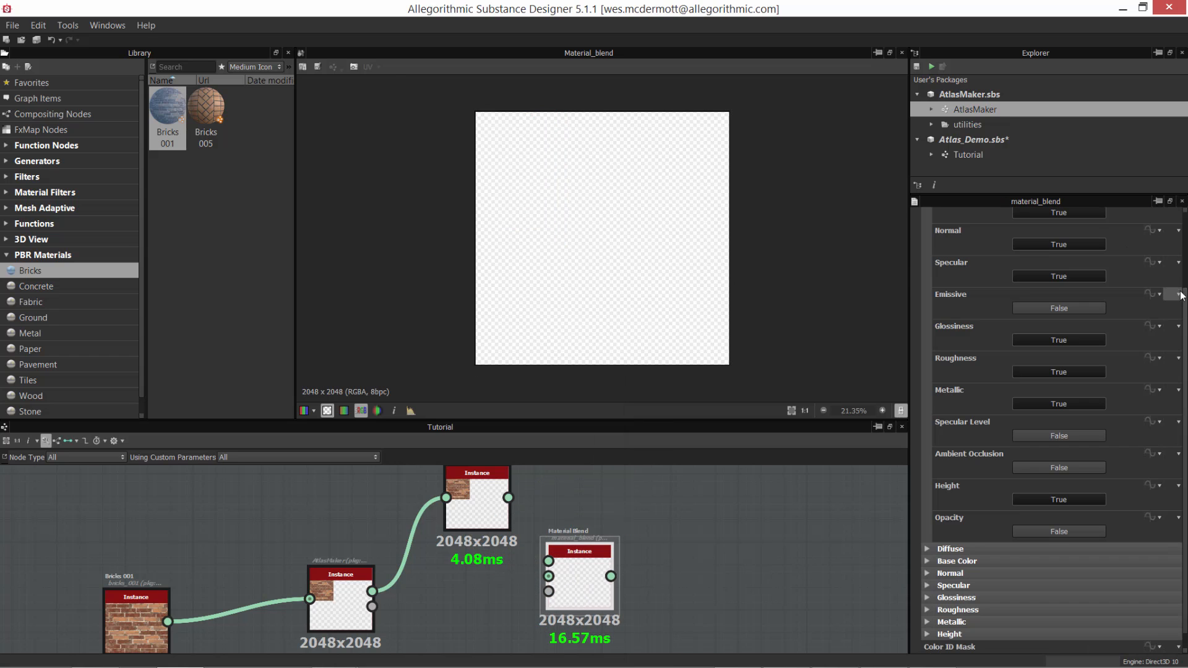
# Set the Diffuse, Specular, Glossiness and Height channels of the Material Blend node to False.
pyautogui.moveTo(1186, 275); pyautogui.dragTo(1185, 201)
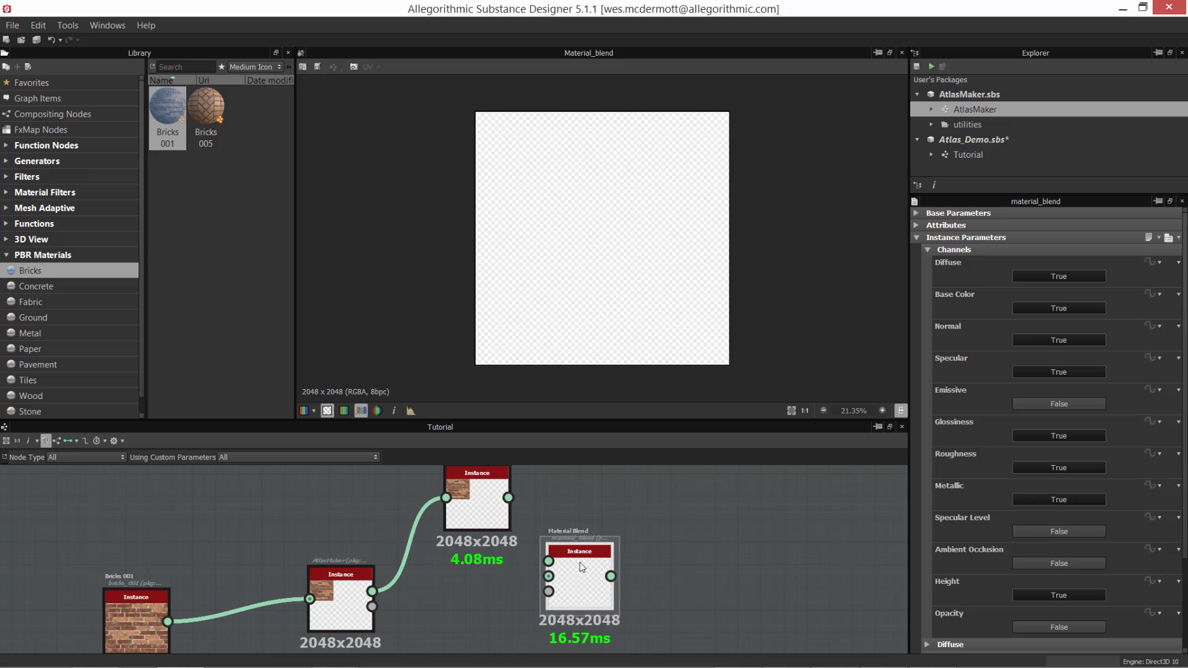
pyautogui.moveTo(593, 558)
pyautogui.click(1049, 276)
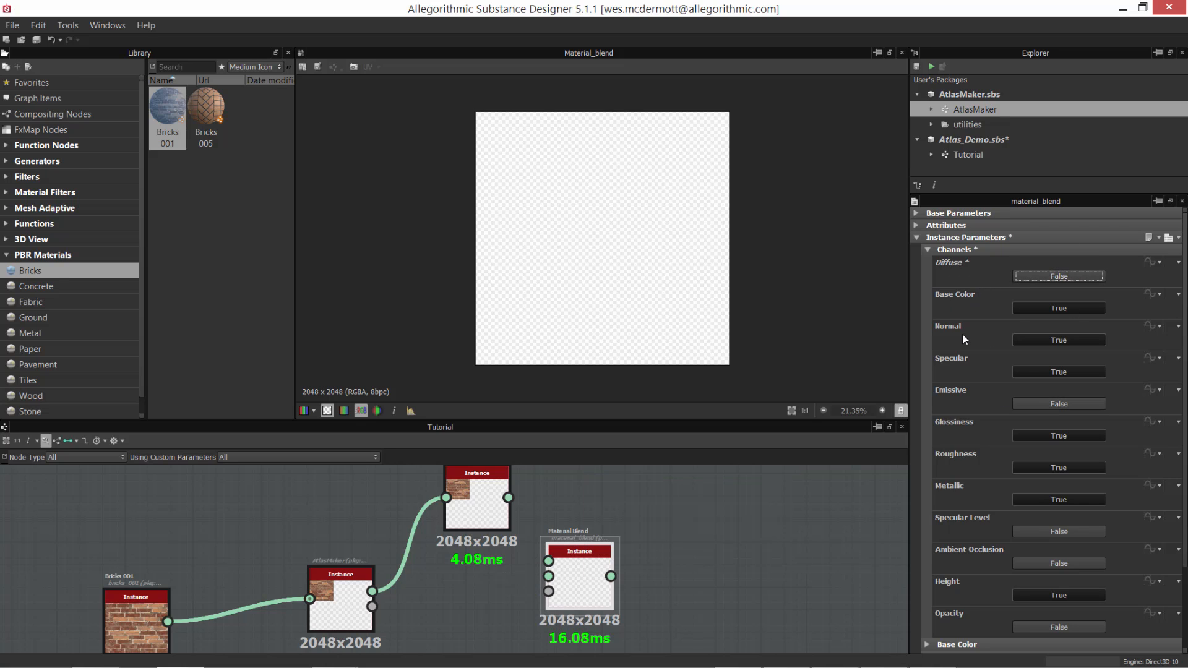
pyautogui.click(1027, 372)
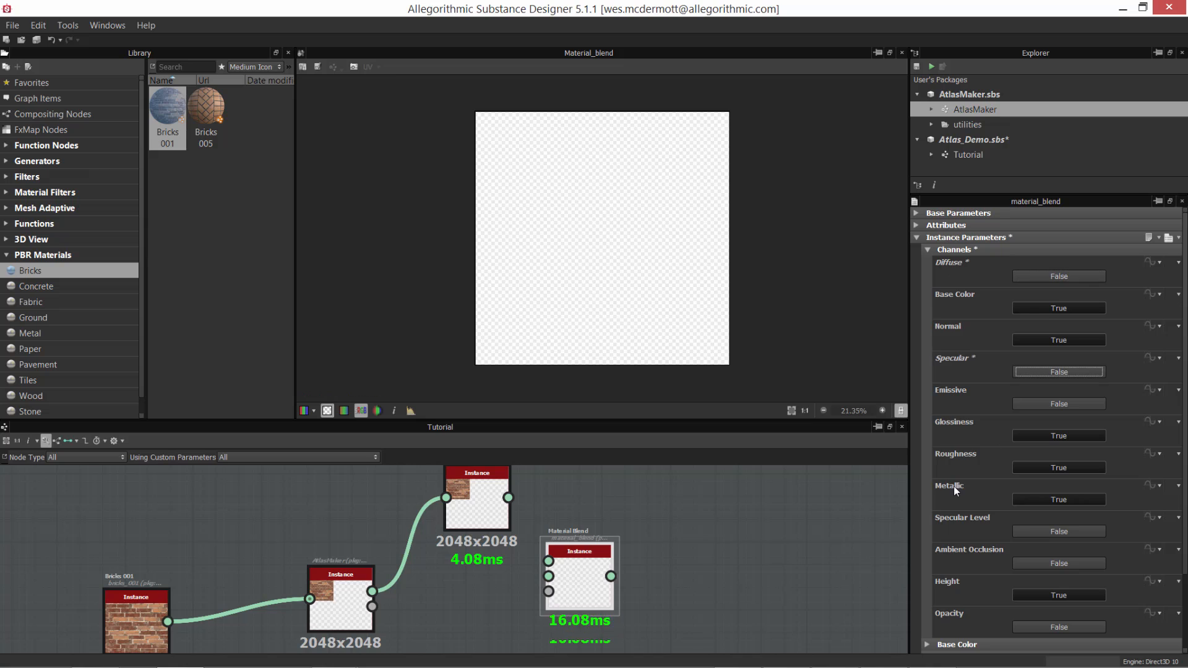
pyautogui.click(1049, 438)
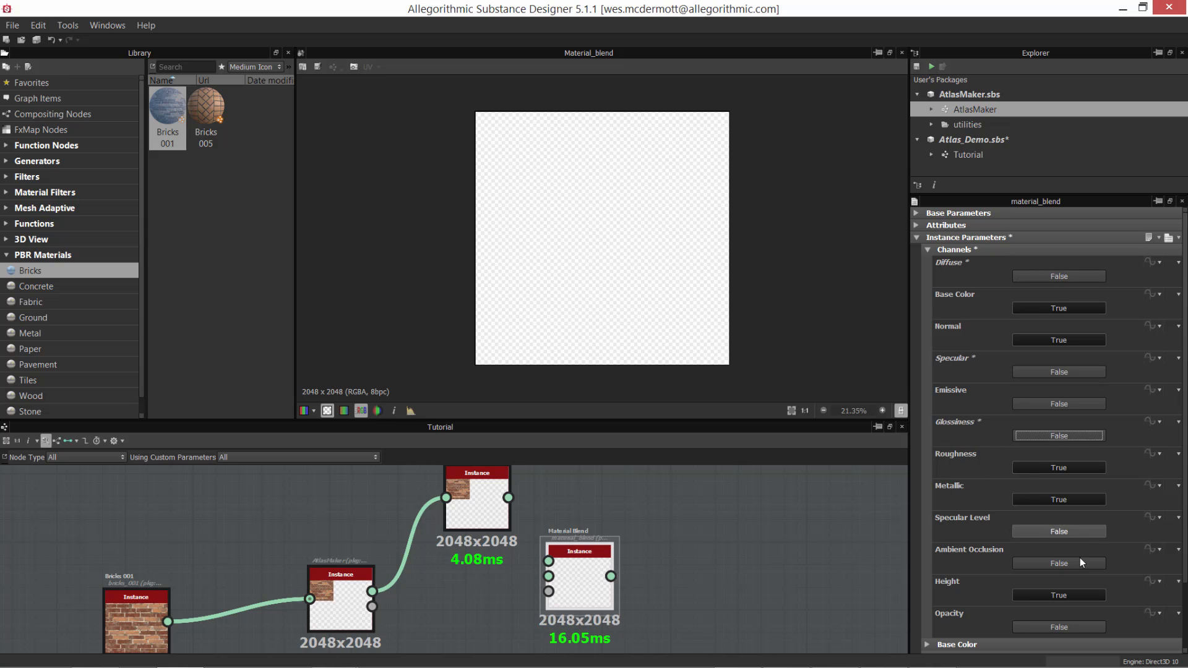
pyautogui.click(1055, 595)
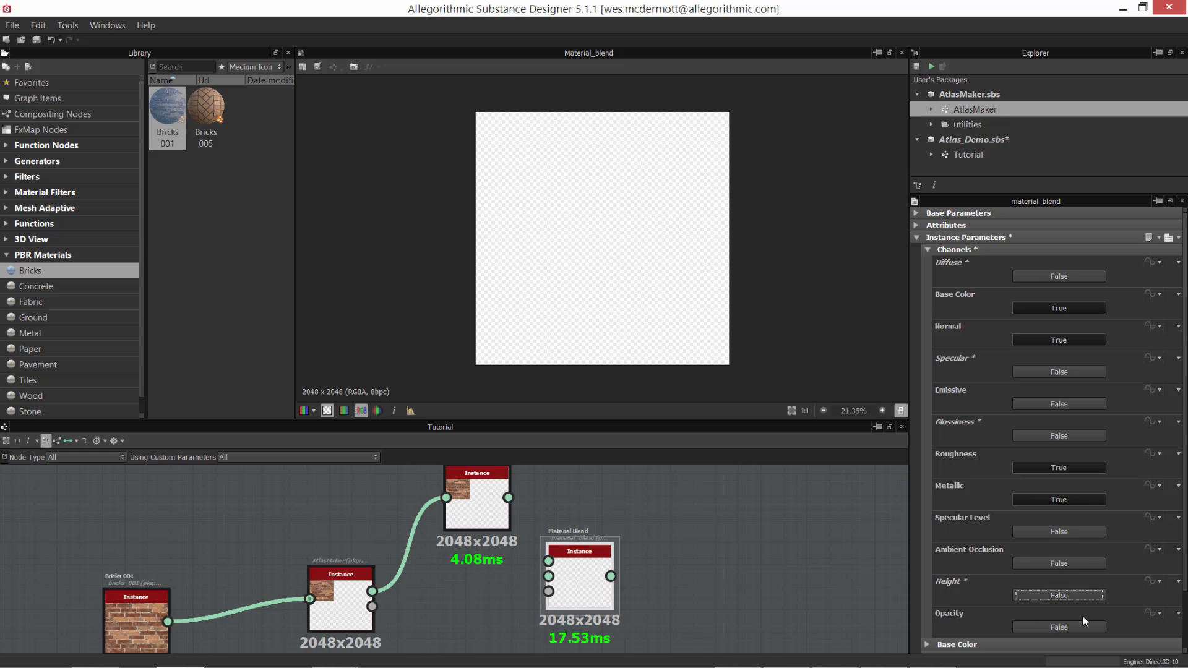
# Connect Material Transform to Material Blend's first material input and AtlasMaker's Material output to its second, and show the blend in the 2D view.
pyautogui.moveTo(575, 565); pyautogui.dragTo(631, 568)
pyautogui.scroll(-1, 630, 568)
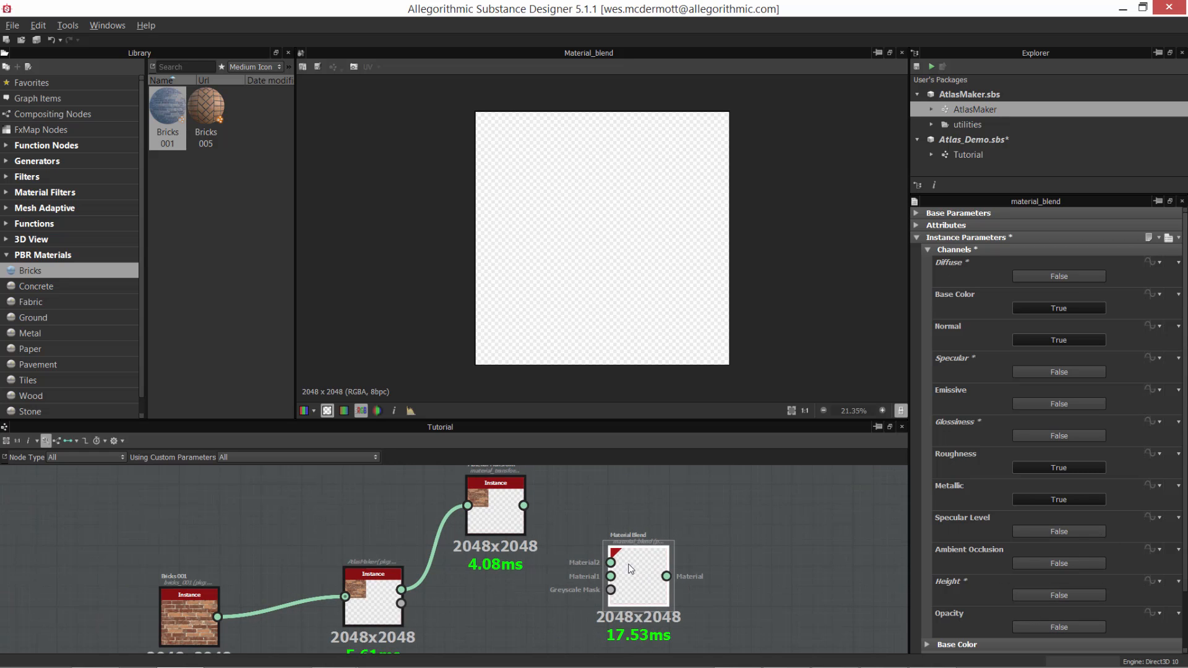
pyautogui.scroll(-1, 609, 538)
pyautogui.moveTo(590, 530); pyautogui.dragTo(589, 508, button='middle')
pyautogui.moveTo(526, 496); pyautogui.dragTo(609, 537)
pyautogui.moveTo(422, 574); pyautogui.dragTo(525, 592)
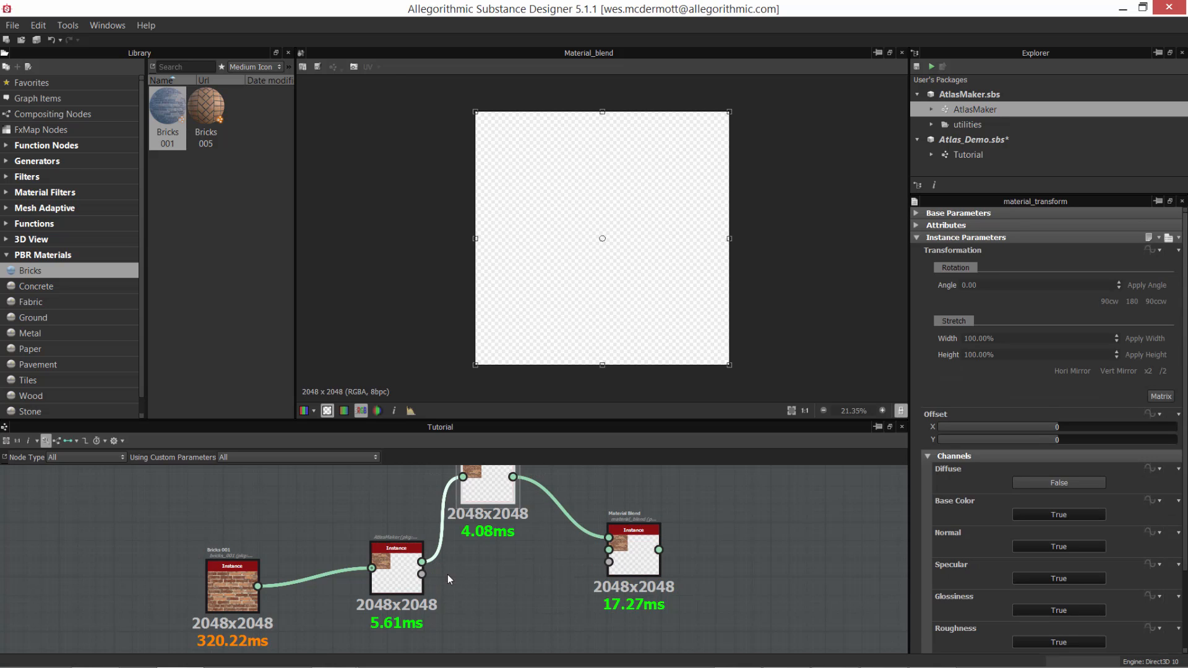
pyautogui.moveTo(422, 562); pyautogui.dragTo(611, 566)
pyautogui.doubleClick(631, 557)
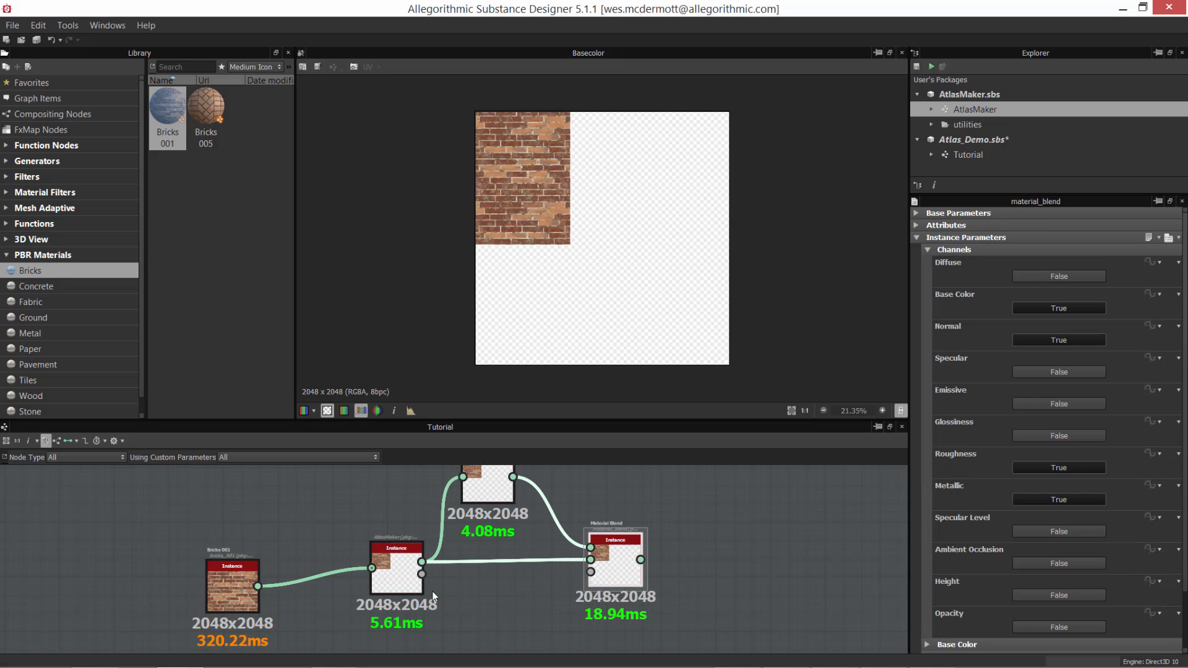
# Connect AtlasMaker's mask output to Material Blend's Grayscale Mask input and place the blend node closer to AtlasMaker.
pyautogui.moveTo(422, 574); pyautogui.dragTo(591, 572)
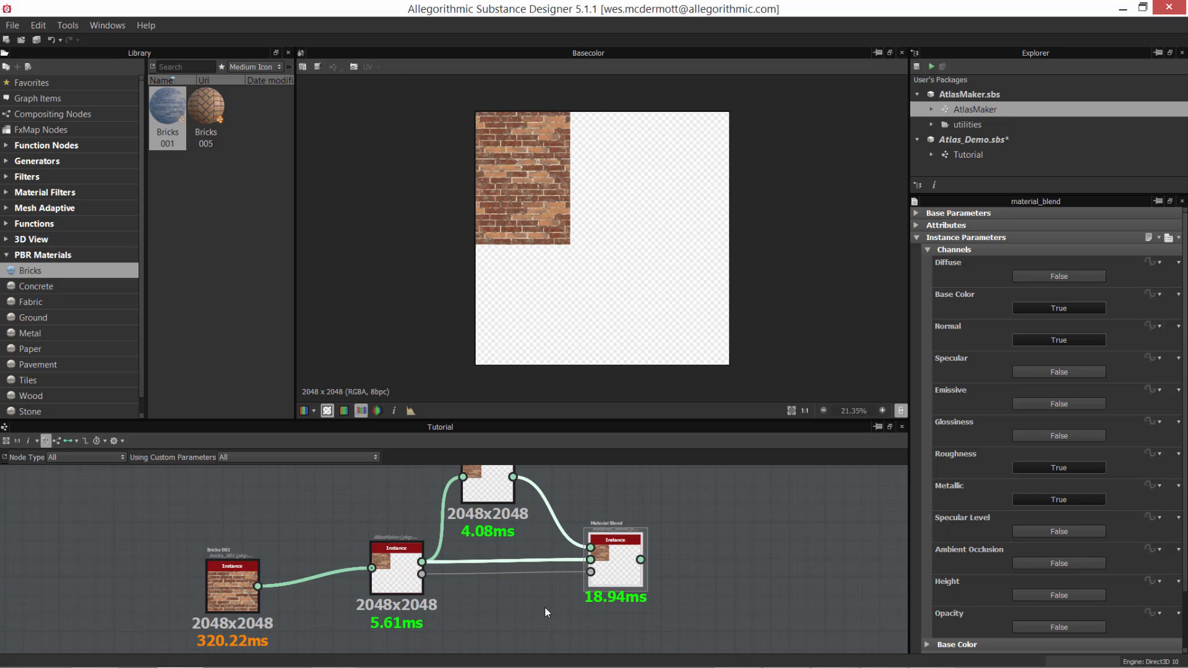
pyautogui.moveTo(564, 564); pyautogui.dragTo(554, 583, button='middle')
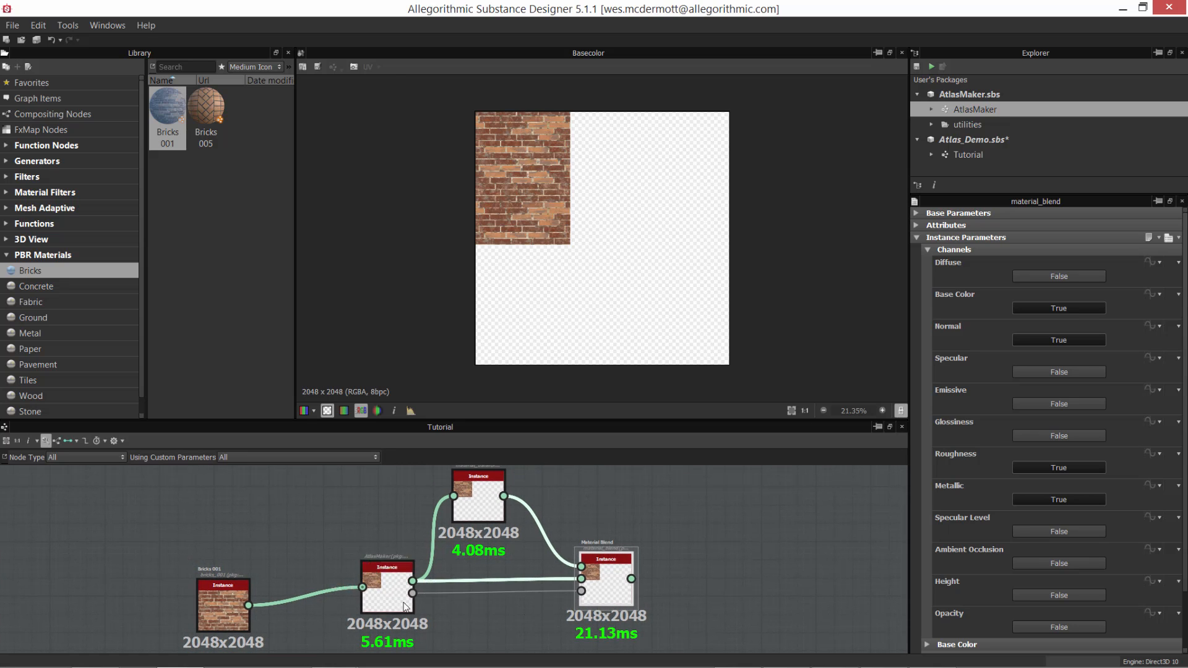
pyautogui.moveTo(611, 581); pyautogui.dragTo(592, 581)
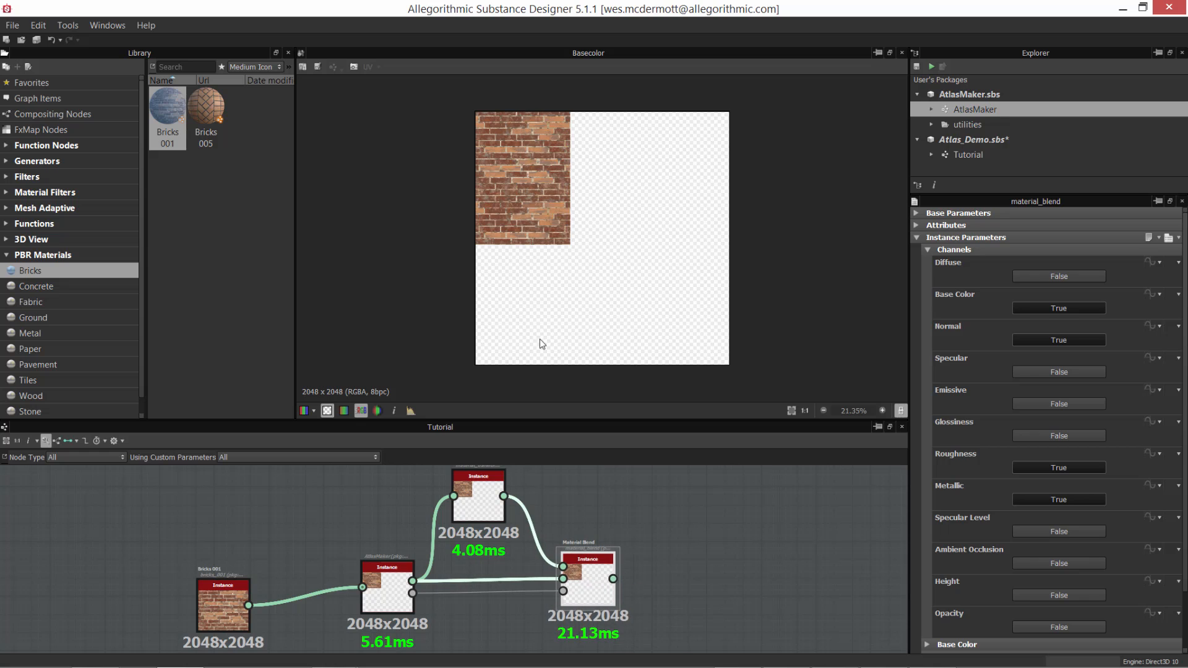
# Shift the Material Transform horizontally beside the original brick tile, to an X offset of about -0.371.
pyautogui.click(474, 504)
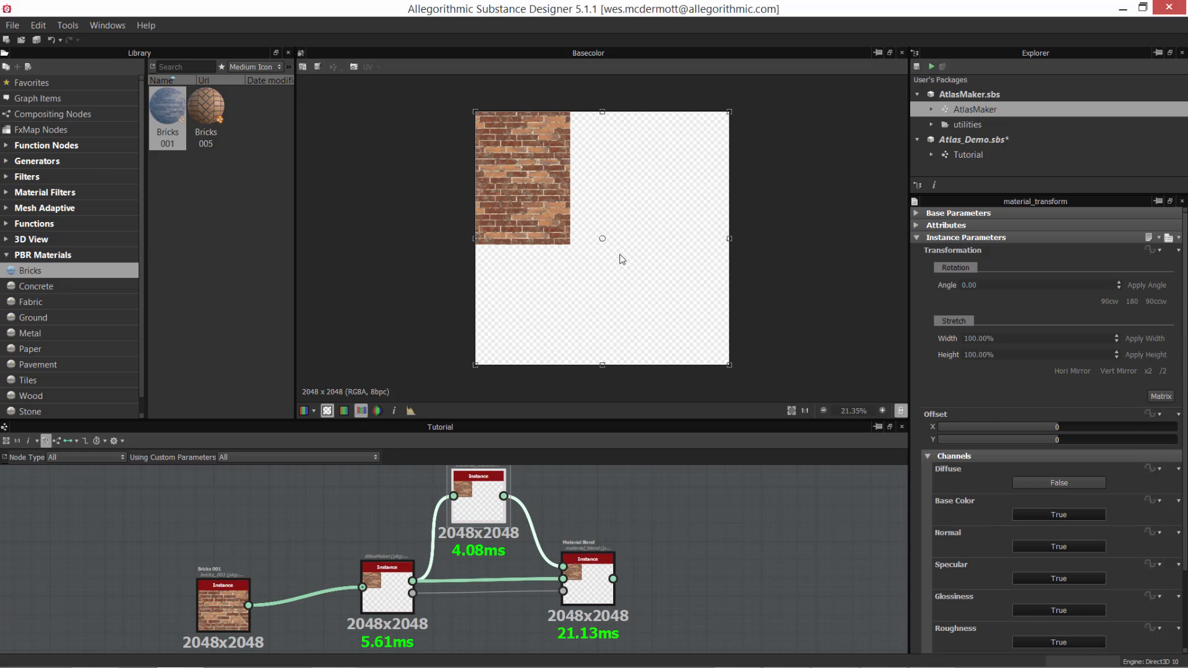
pyautogui.scroll(2, 614, 240)
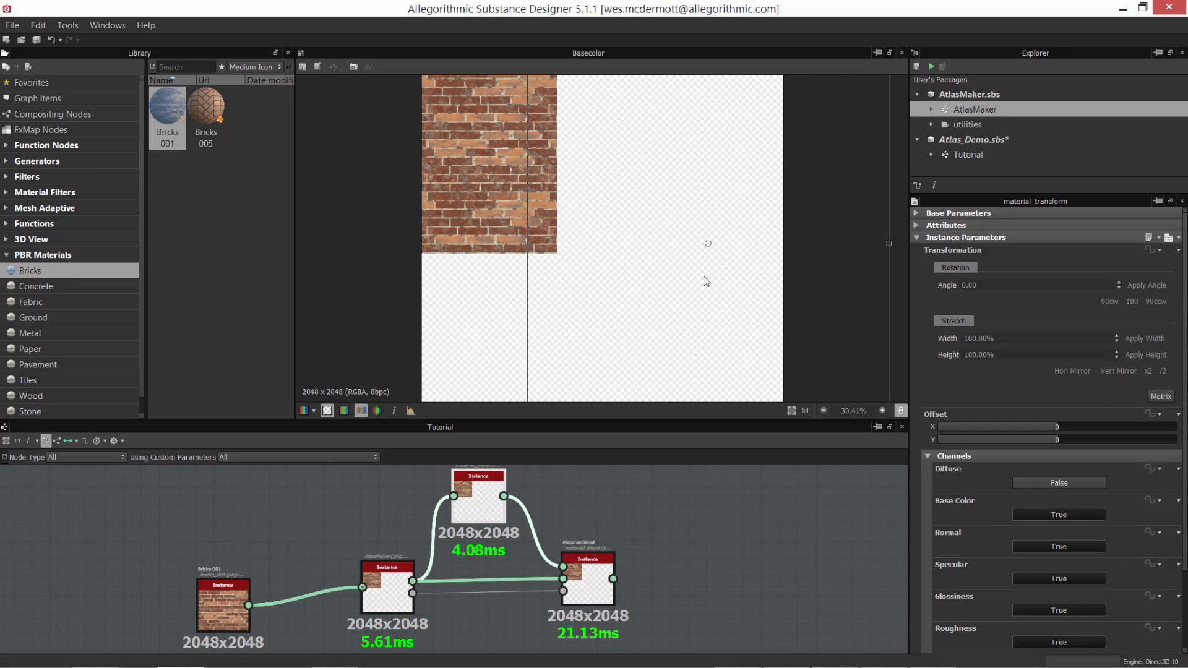
pyautogui.moveTo(724, 281); pyautogui.dragTo(726, 282)
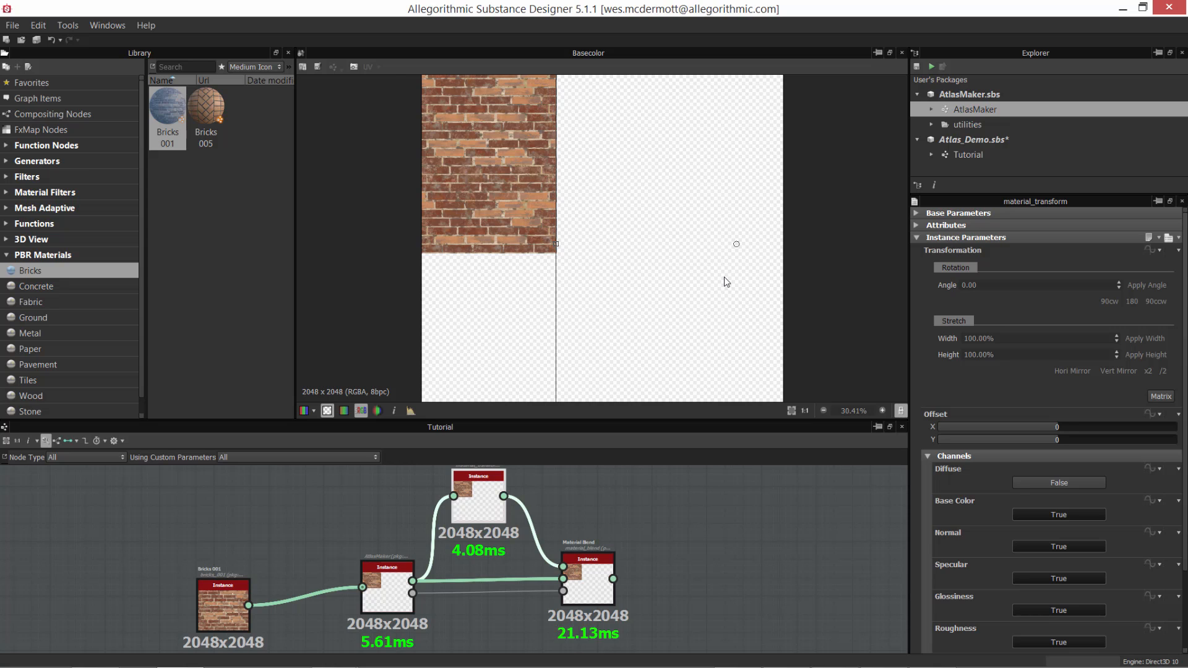
# Set Mask Output Invert to True on the AtlasMaker node.
pyautogui.moveTo(625, 503); pyautogui.dragTo(642, 456, button='middle')
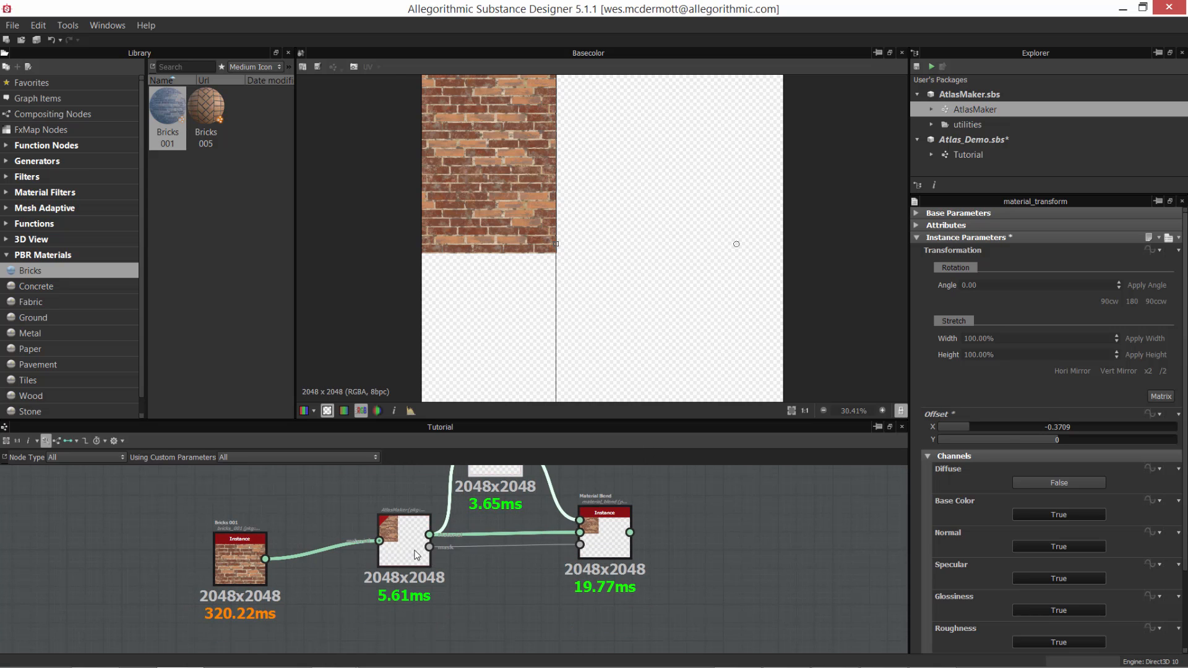
pyautogui.click(416, 555)
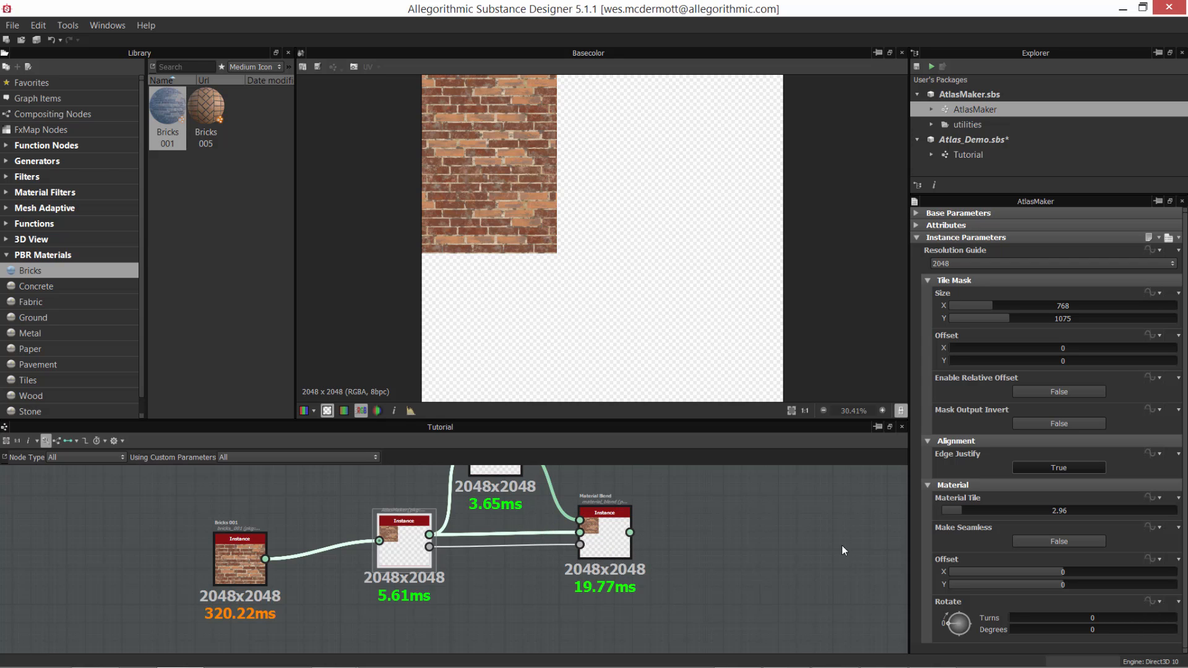
pyautogui.click(1056, 424)
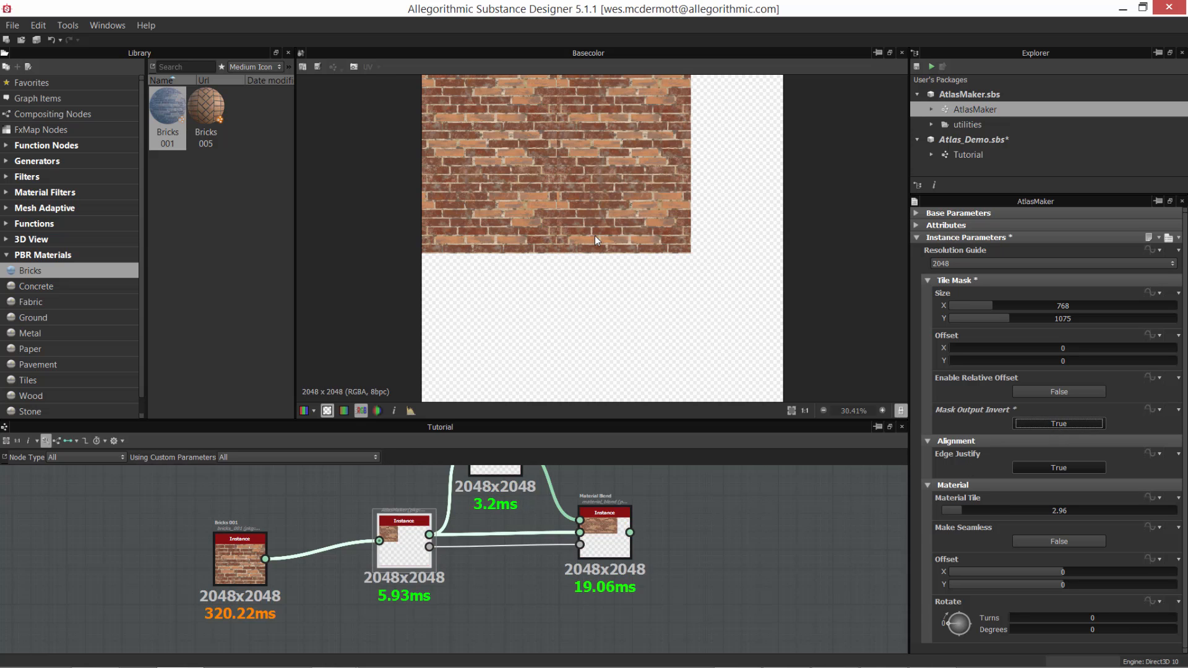
# Refine the Material Transform's X offset to about -0.3733 to butt the two brick tiles together, and inspect the Material Blend output.
pyautogui.moveTo(456, 558); pyautogui.dragTo(454, 582, button='middle')
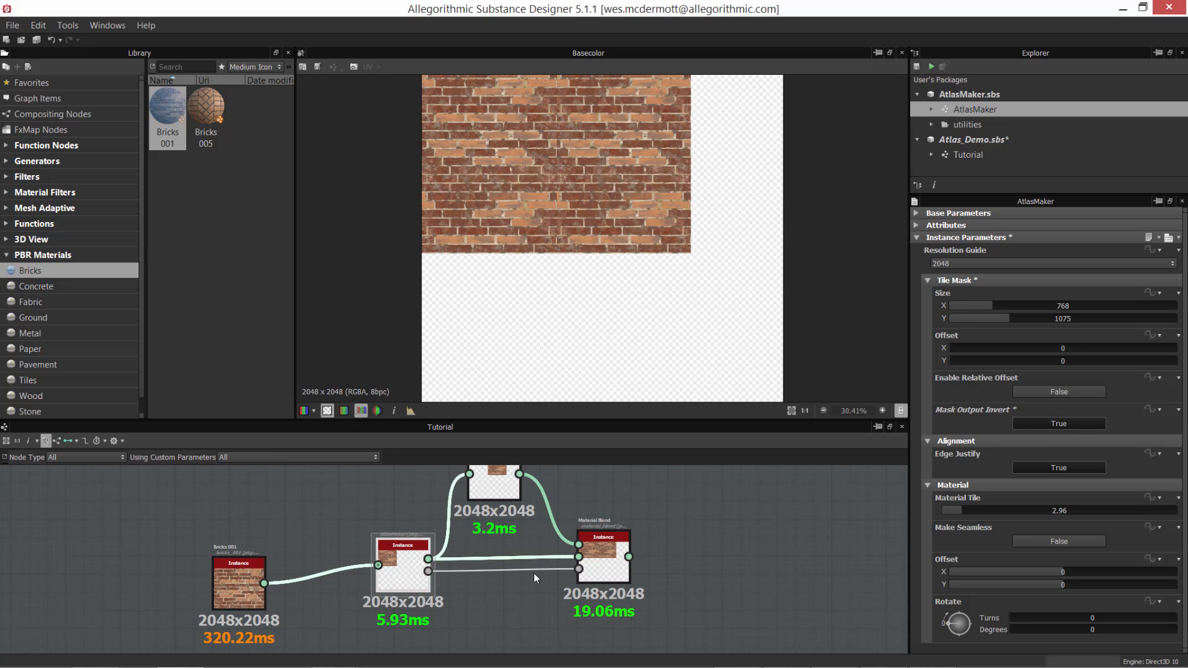
pyautogui.scroll(2, 539, 576)
pyautogui.click(616, 558)
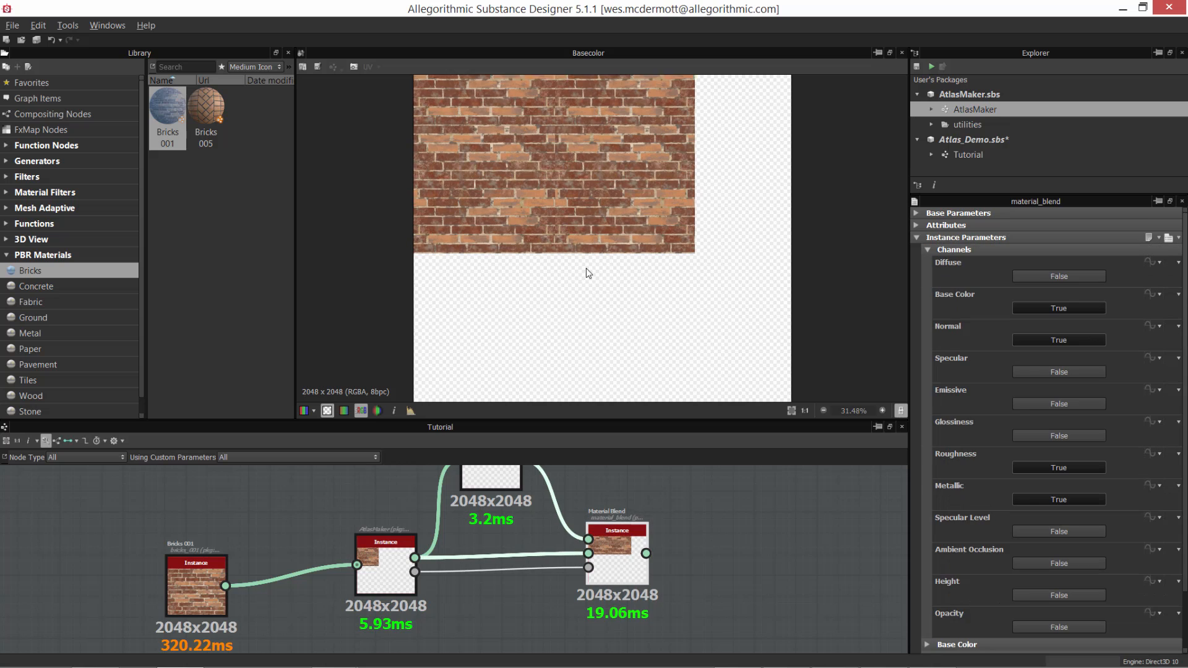
pyautogui.moveTo(614, 592); pyautogui.dragTo(627, 645, button='middle')
pyautogui.click(515, 515)
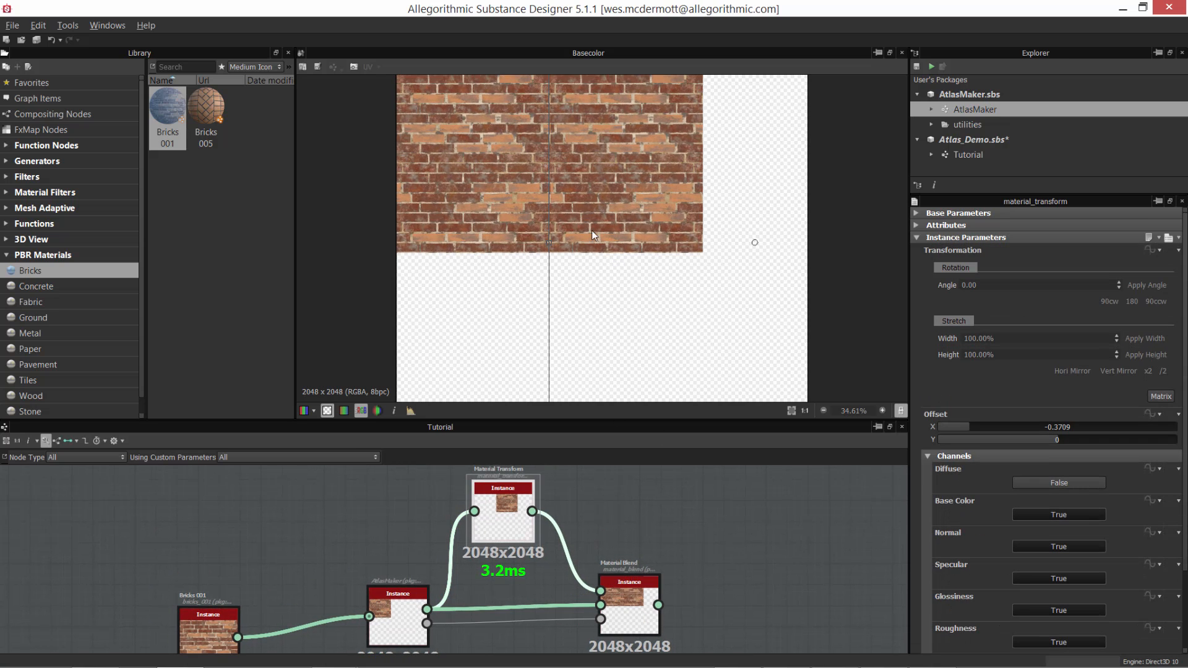
pyautogui.scroll(5, 593, 235)
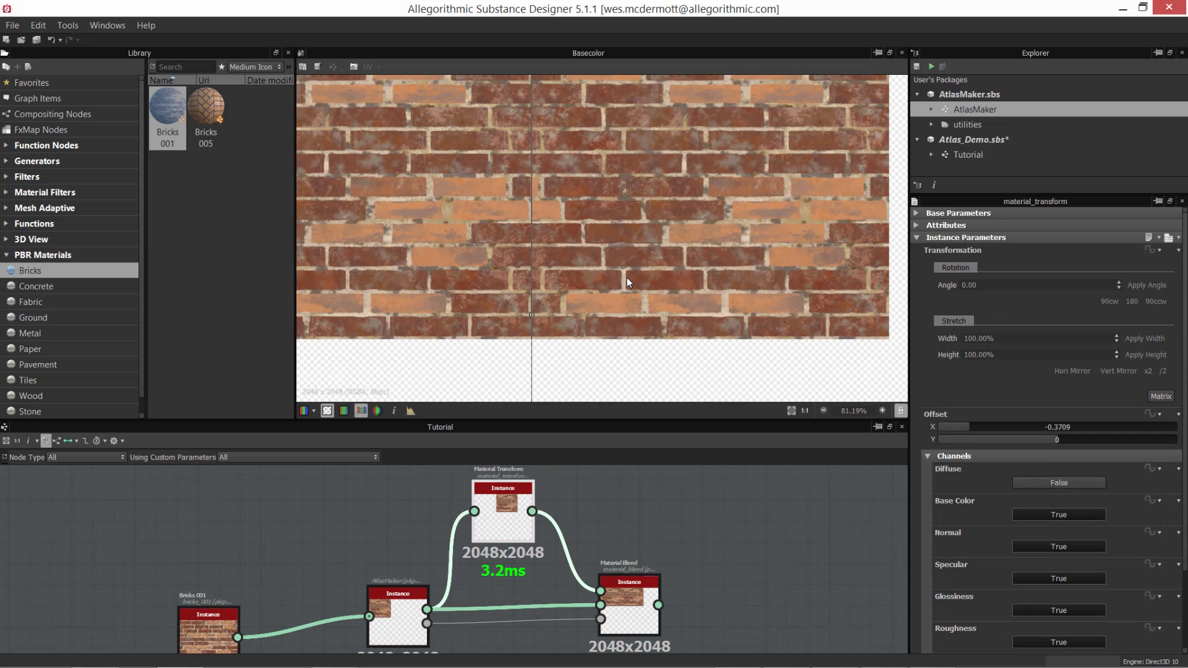
pyautogui.moveTo(626, 277); pyautogui.dragTo(654, 277)
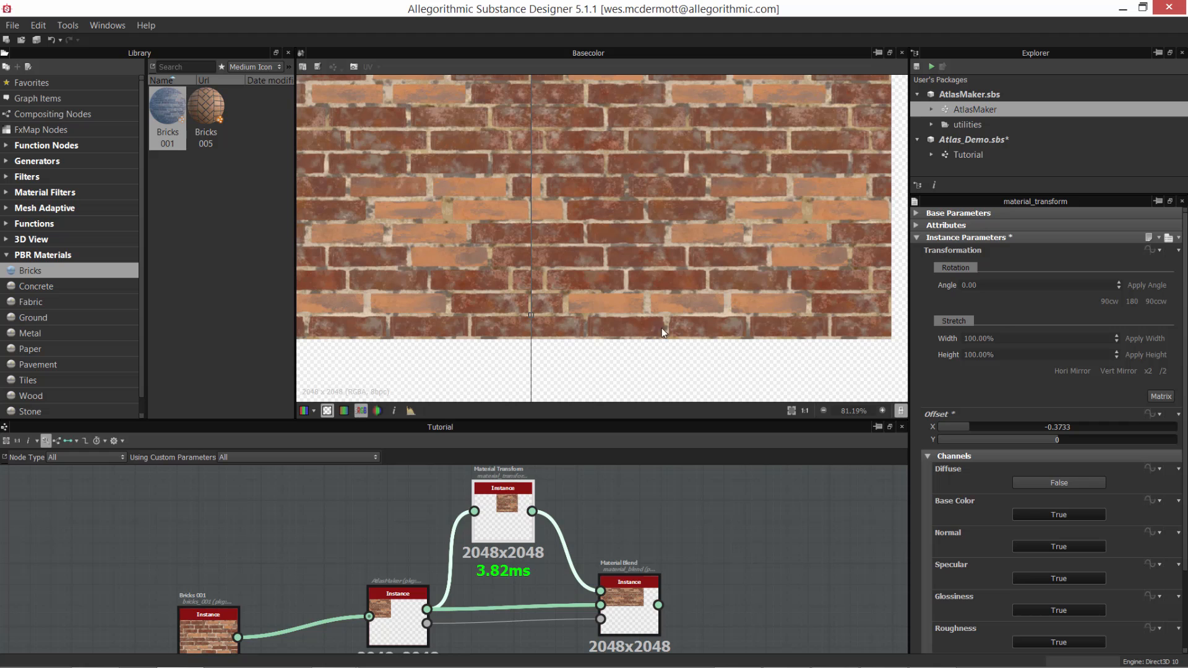
pyautogui.doubleClick(622, 606)
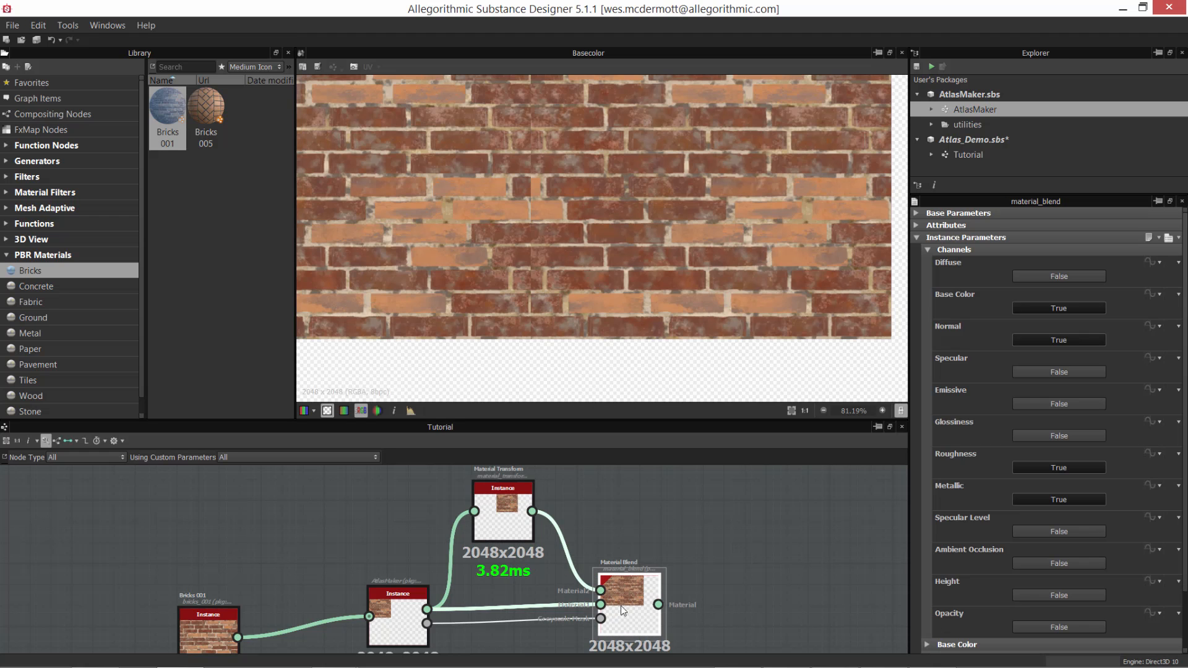
pyautogui.scroll(-4, 578, 243)
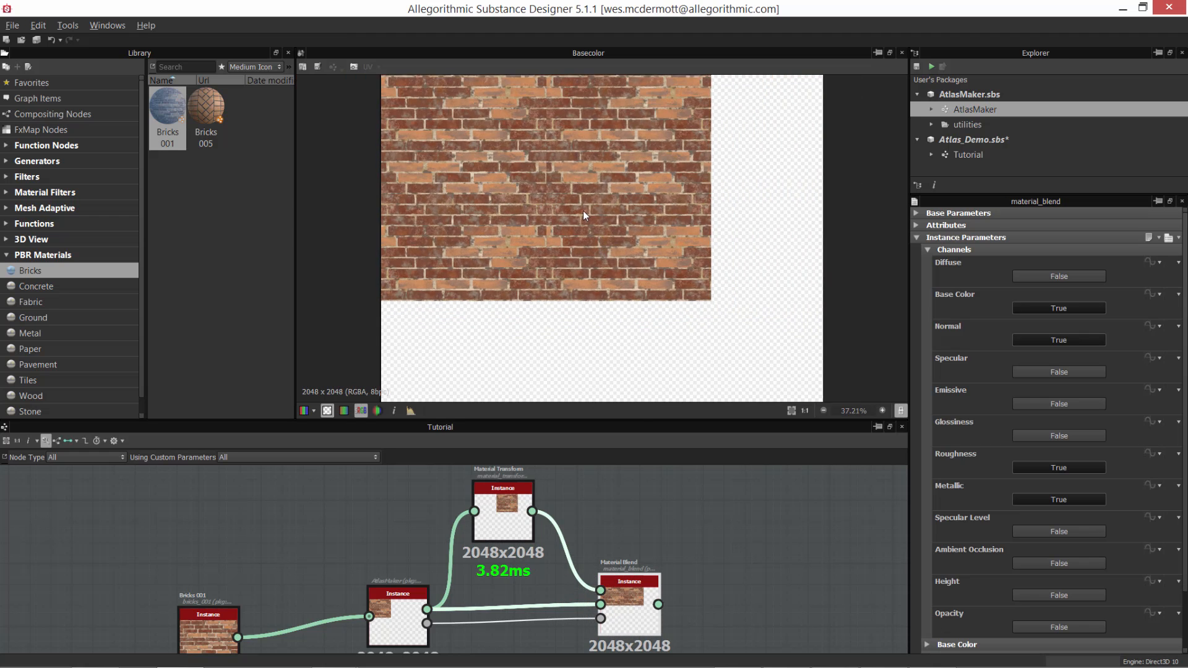
# Check the Material Transform settings and examine the join between the two brick tiles in the Material Blend output.
pyautogui.click(503, 513)
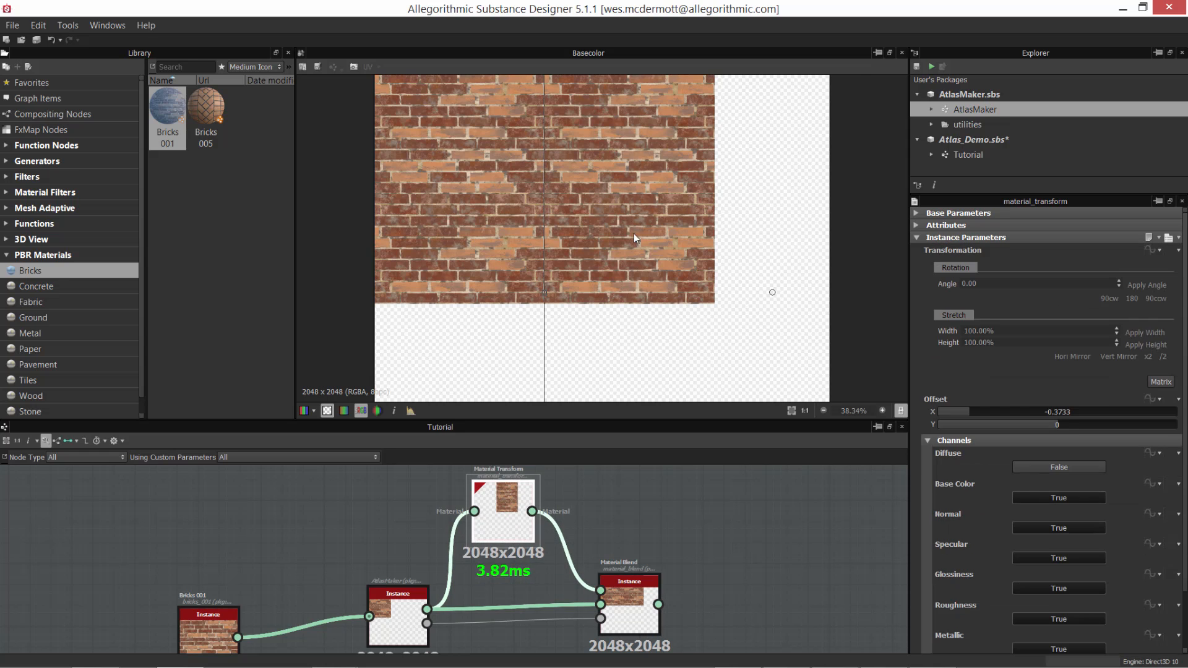
pyautogui.scroll(1, 633, 233)
pyautogui.doubleClick(624, 605)
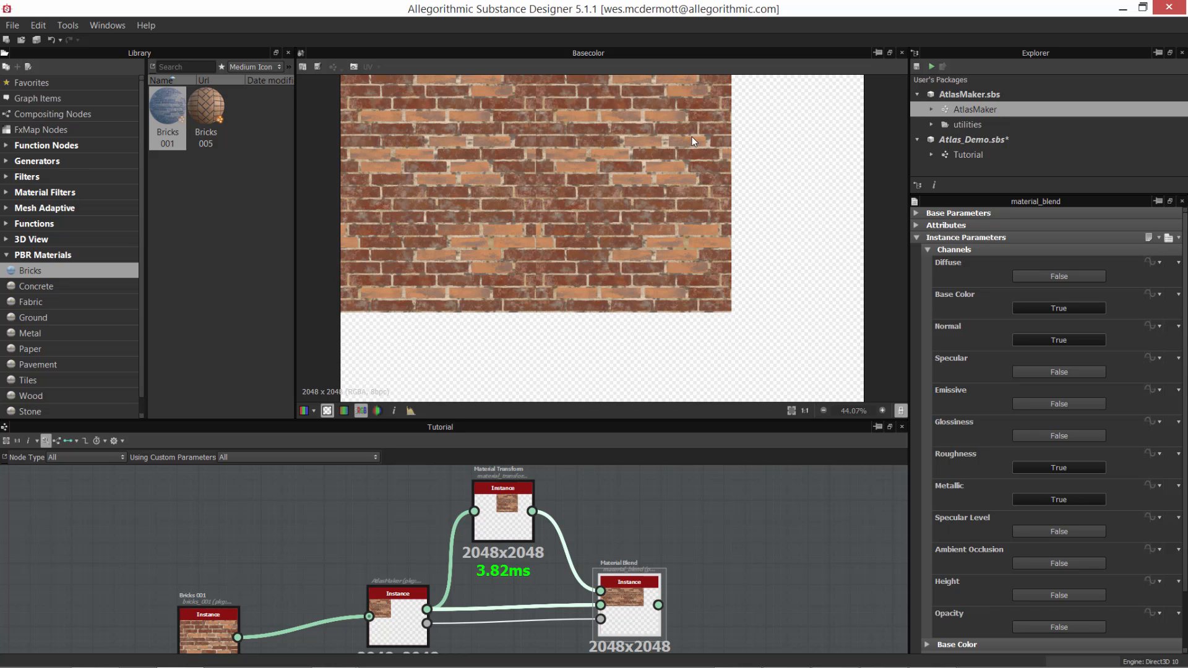
pyautogui.scroll(2, 605, 197)
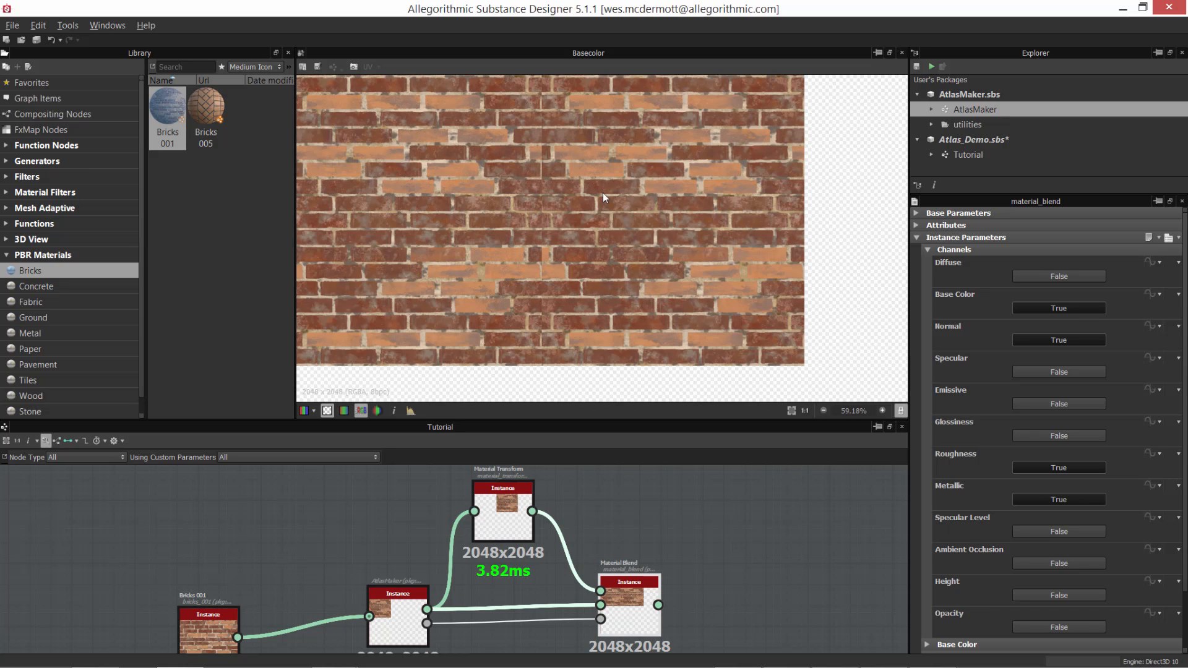
# Switch to Maya, duplicate the flat wall tile, and vertex-snap the copy against the original's side edge.
pyautogui.hotkey('alt', 'Tab')
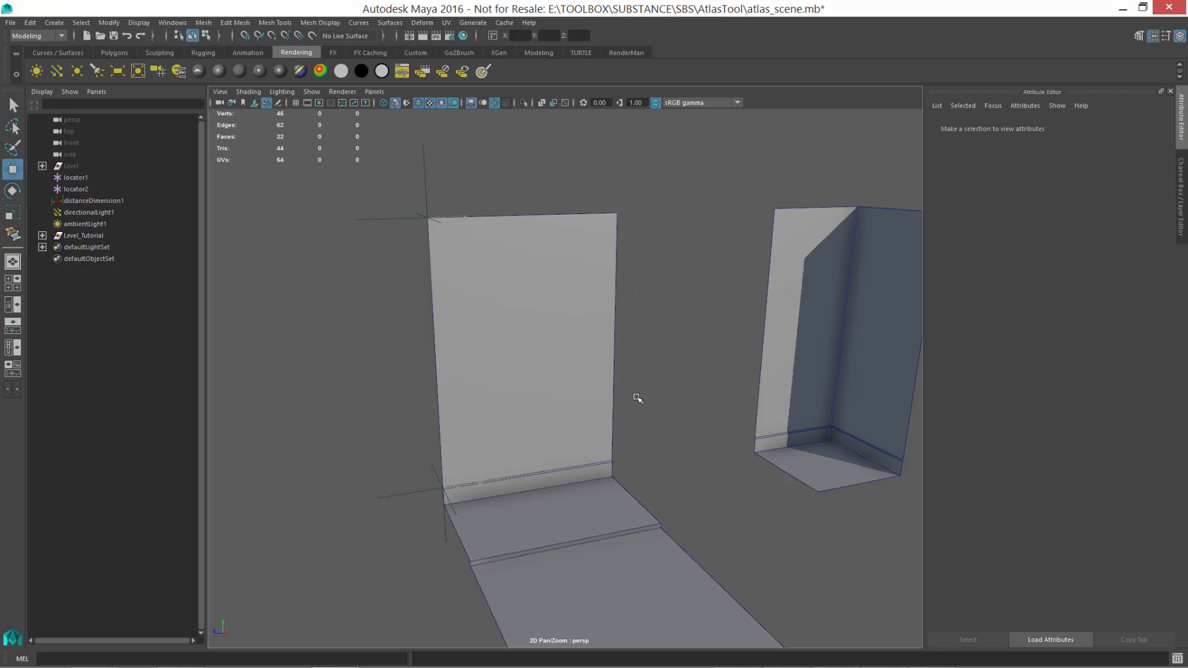
pyautogui.scroll(-2, 563, 440)
pyautogui.keyDown('alt'); pyautogui.moveTo(562, 440); pyautogui.dragTo(532, 414, button='middle'); pyautogui.keyUp('alt')
pyautogui.click(557, 453)
pyautogui.scroll(2, 557, 454)
pyautogui.keyDown('alt'); pyautogui.moveTo(557, 453); pyautogui.dragTo(558, 462); pyautogui.keyUp('alt')
pyautogui.hotkey('ctrl', 'd')
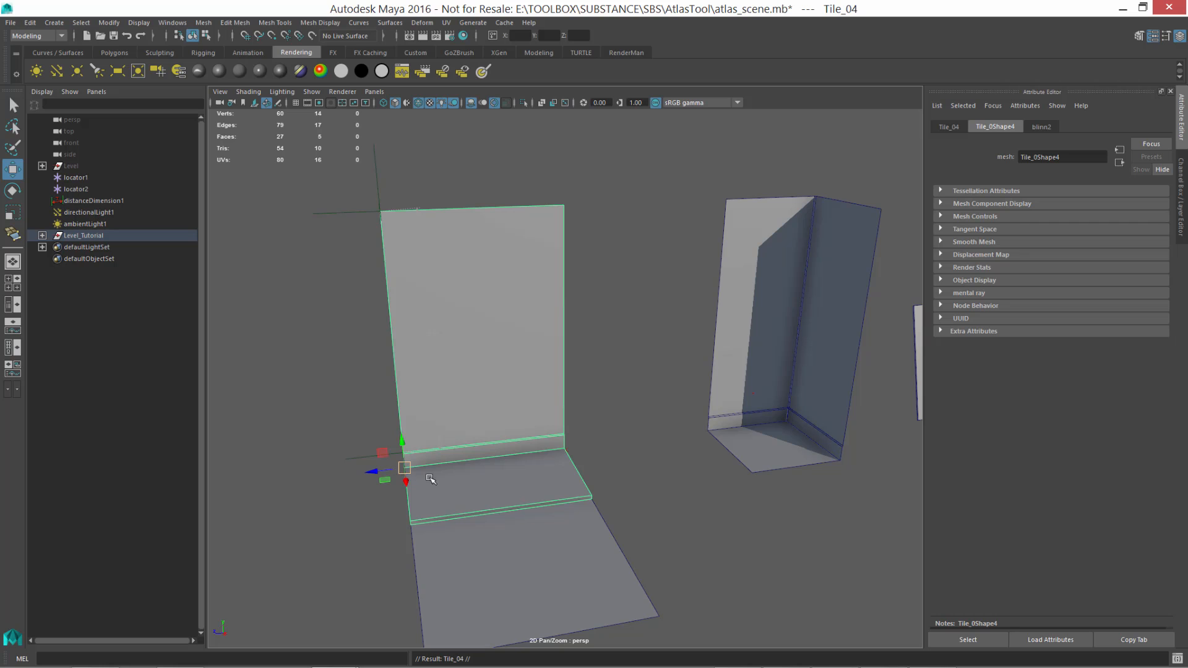
pyautogui.press('v')
pyautogui.moveTo(404, 468); pyautogui.dragTo(566, 451)
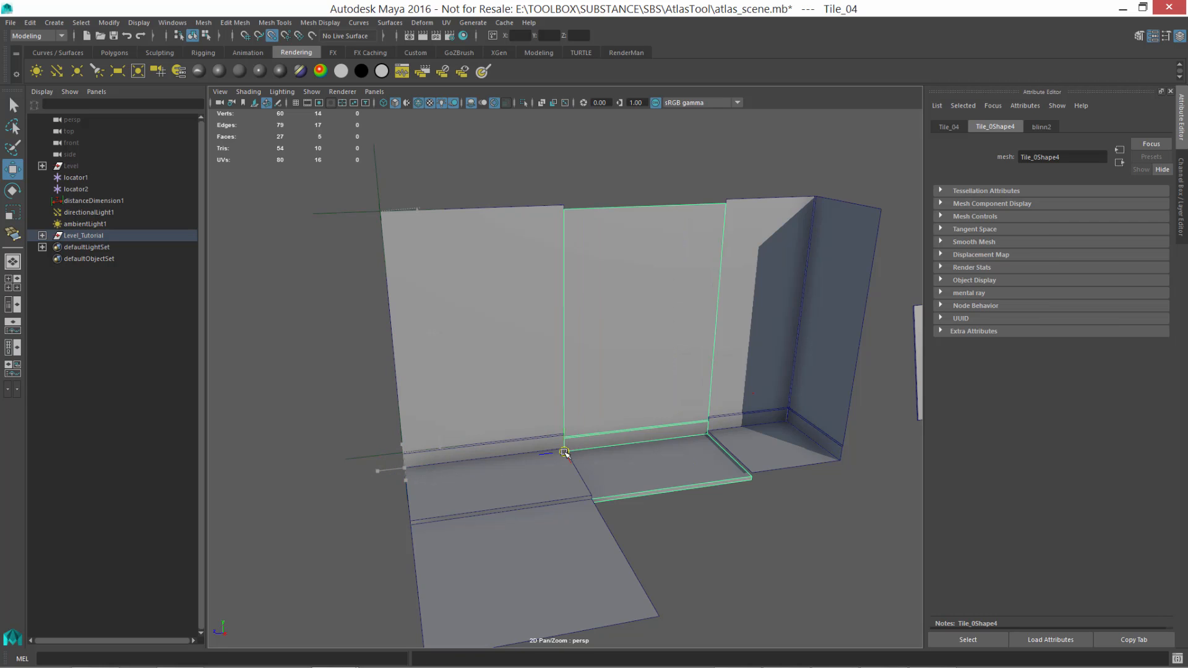
pyautogui.click(652, 495)
pyautogui.scroll(3, 519, 268)
pyautogui.click(586, 337)
pyautogui.press('f')
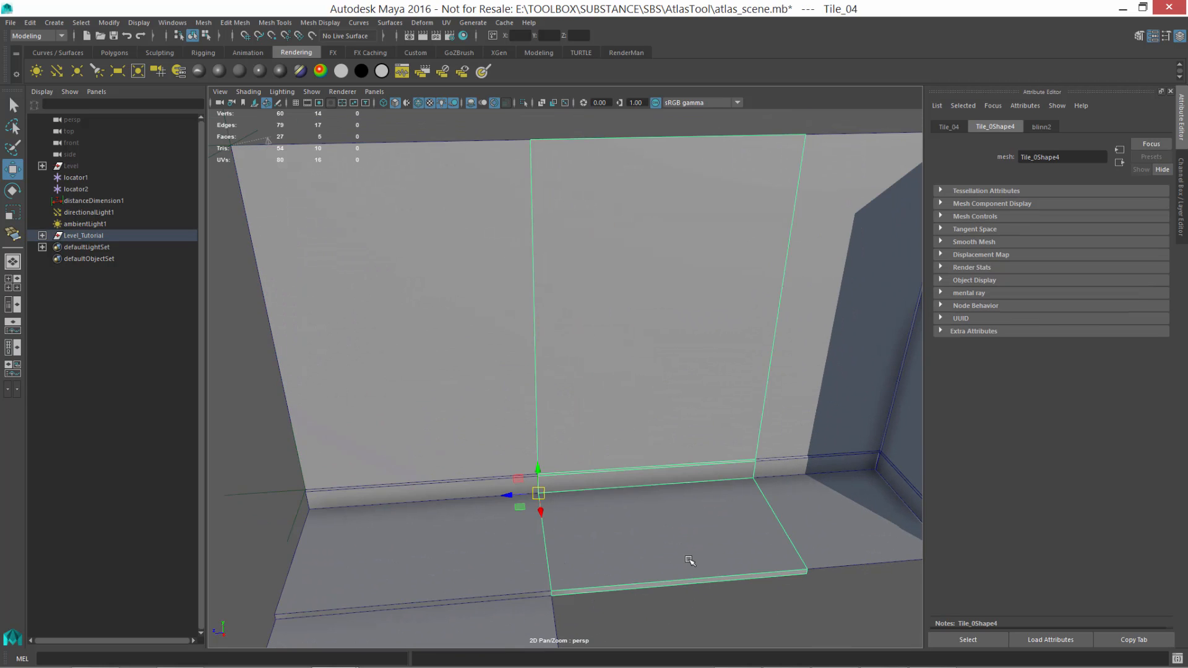
# Switch back to Substance Designer, move the Material Transform node slightly higher, and inspect the seam between the brick tiles.
pyautogui.hotkey('alt', 'Tab')
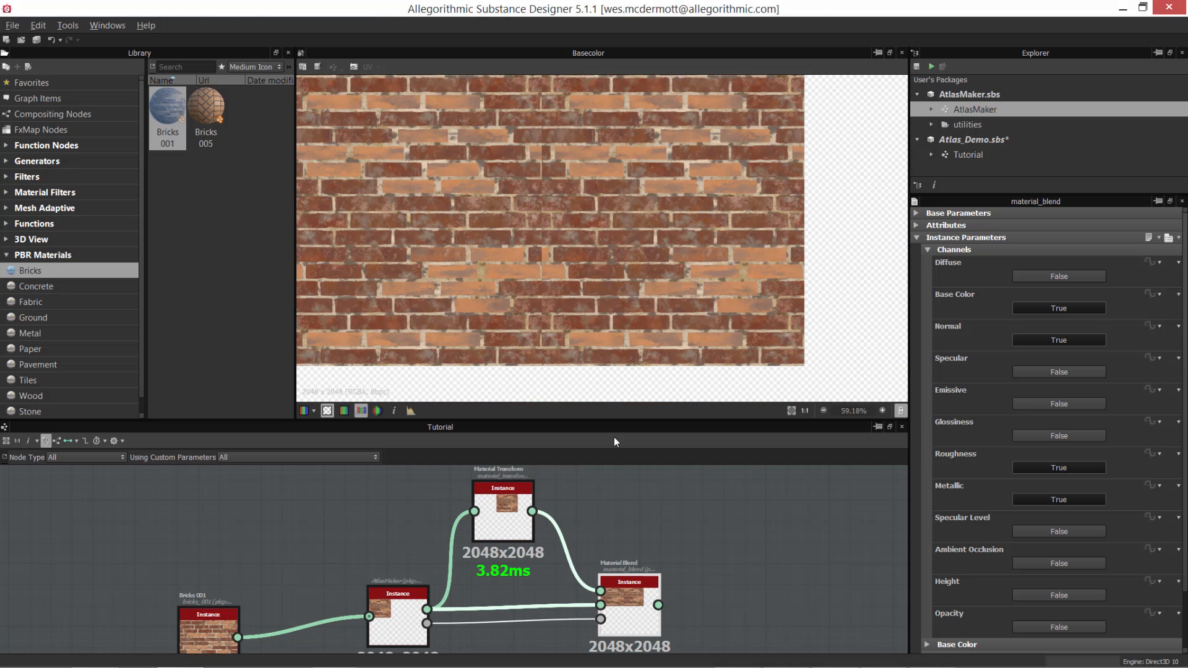
pyautogui.moveTo(512, 515); pyautogui.dragTo(511, 494)
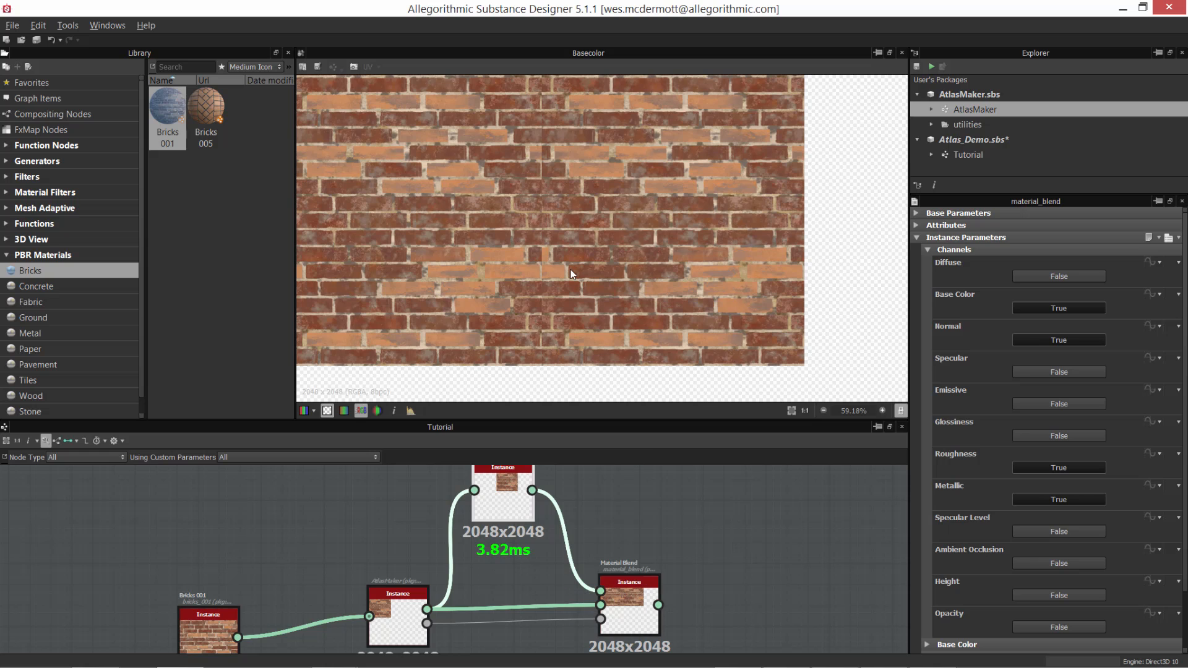
pyautogui.scroll(-1, 586, 198)
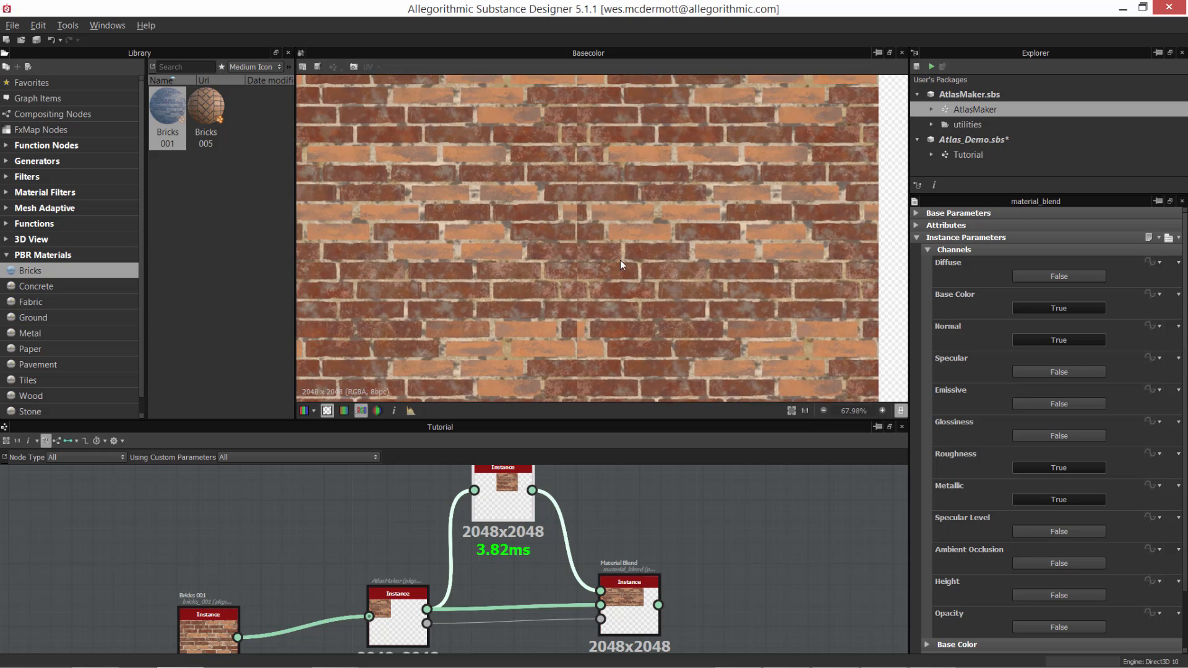
# Compare the base color previews of the Bricks 001, AtlasMaker and Material Blend nodes.
pyautogui.moveTo(343, 619); pyautogui.dragTo(368, 578, button='middle')
pyautogui.doubleClick(244, 588)
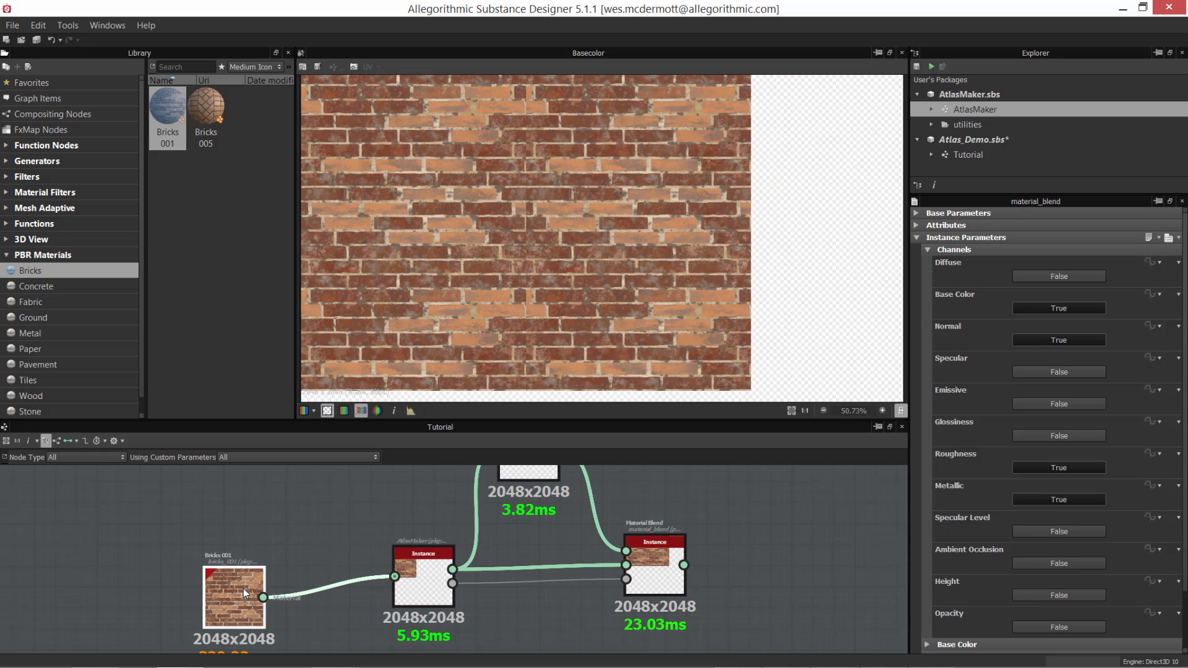
pyautogui.scroll(-5, 646, 269)
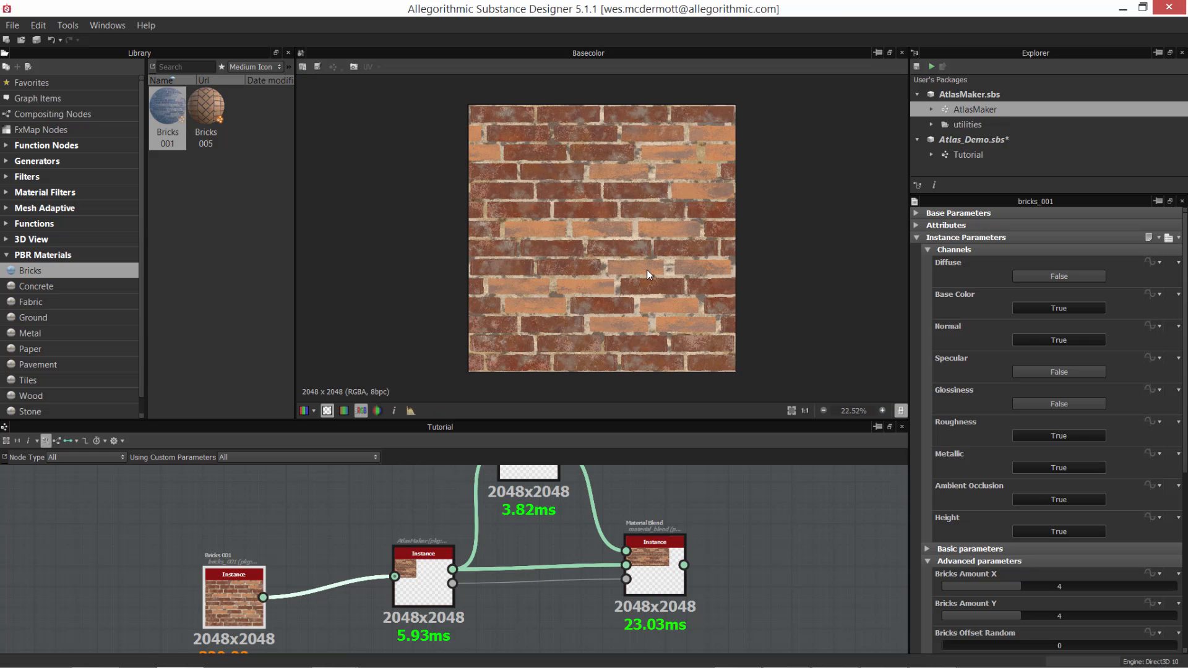
pyautogui.moveTo(435, 546); pyautogui.dragTo(426, 524, button='middle')
pyautogui.doubleClick(410, 560)
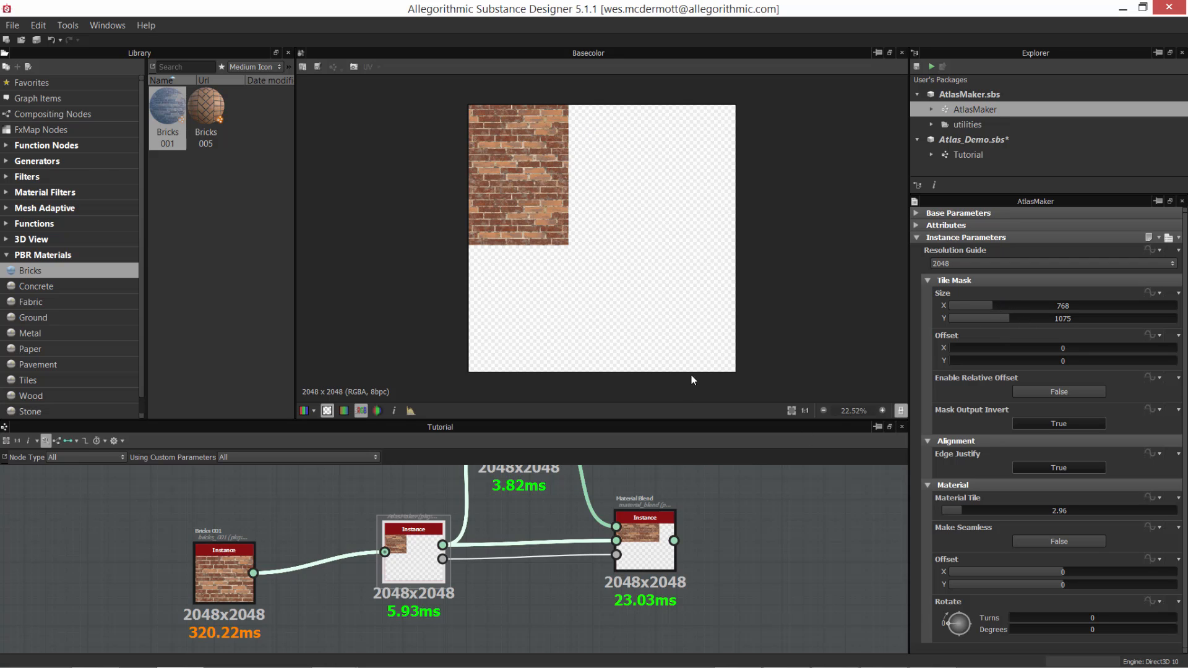
pyautogui.moveTo(707, 522); pyautogui.dragTo(695, 570, button='middle')
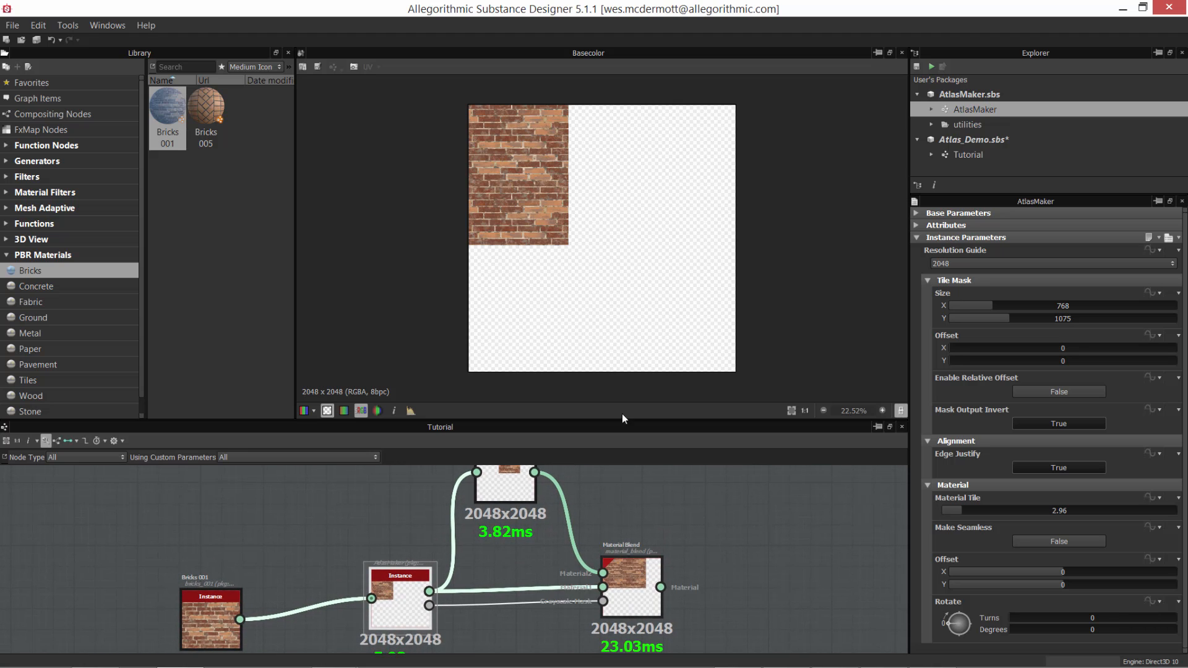
pyautogui.doubleClick(629, 601)
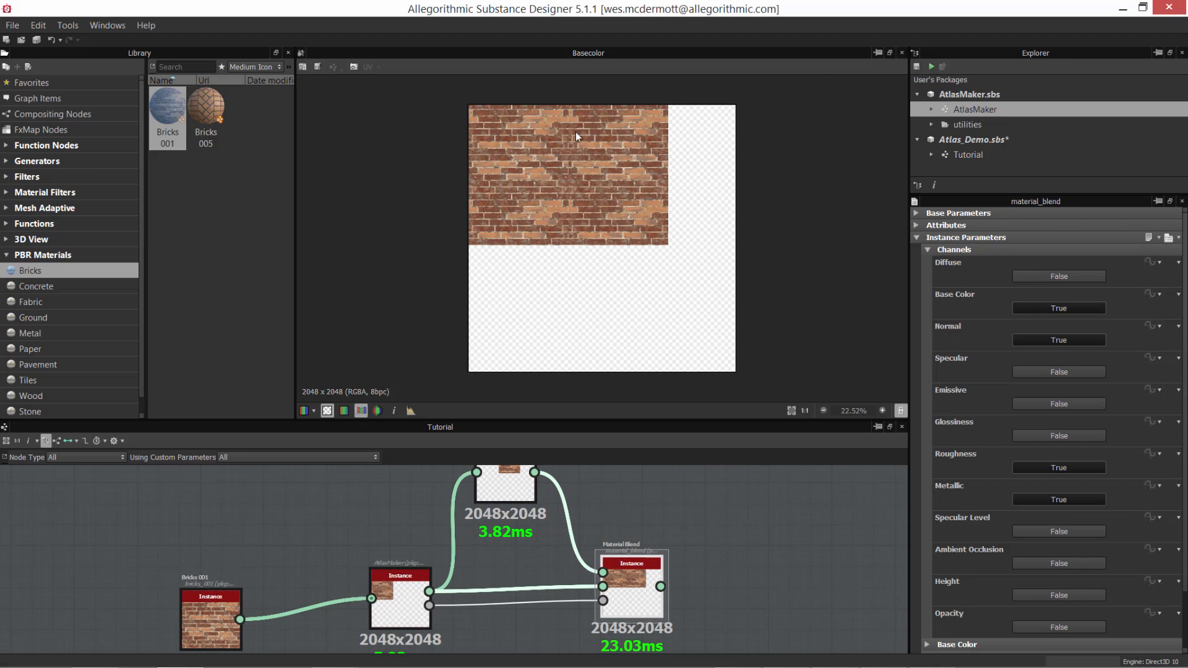
pyautogui.scroll(3, 595, 270)
pyautogui.scroll(-2, 611, 296)
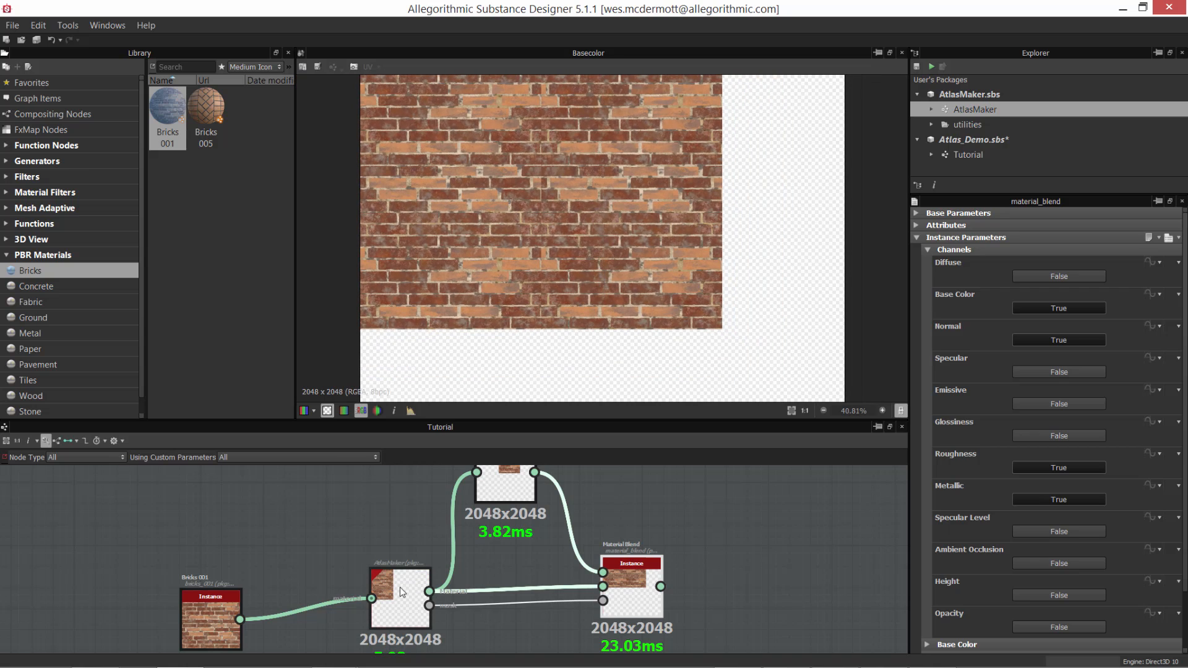
# Set Make Seamless to True on the AtlasMaker node and check the join in the blended bricks.
pyautogui.click(399, 587)
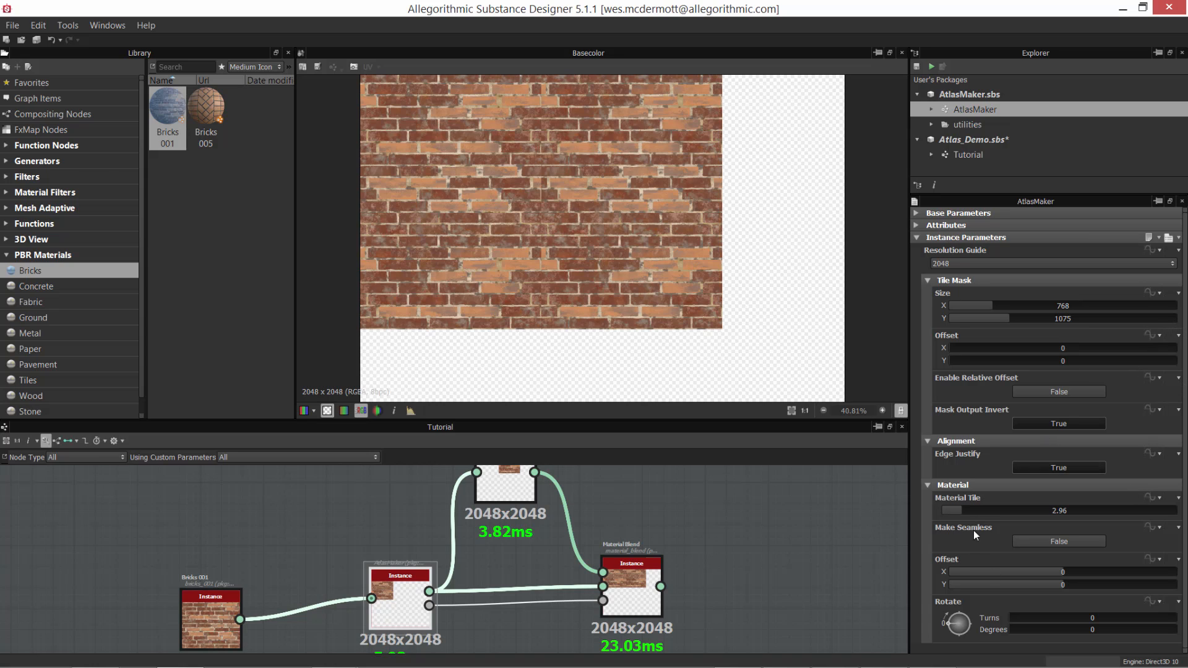
pyautogui.click(1043, 543)
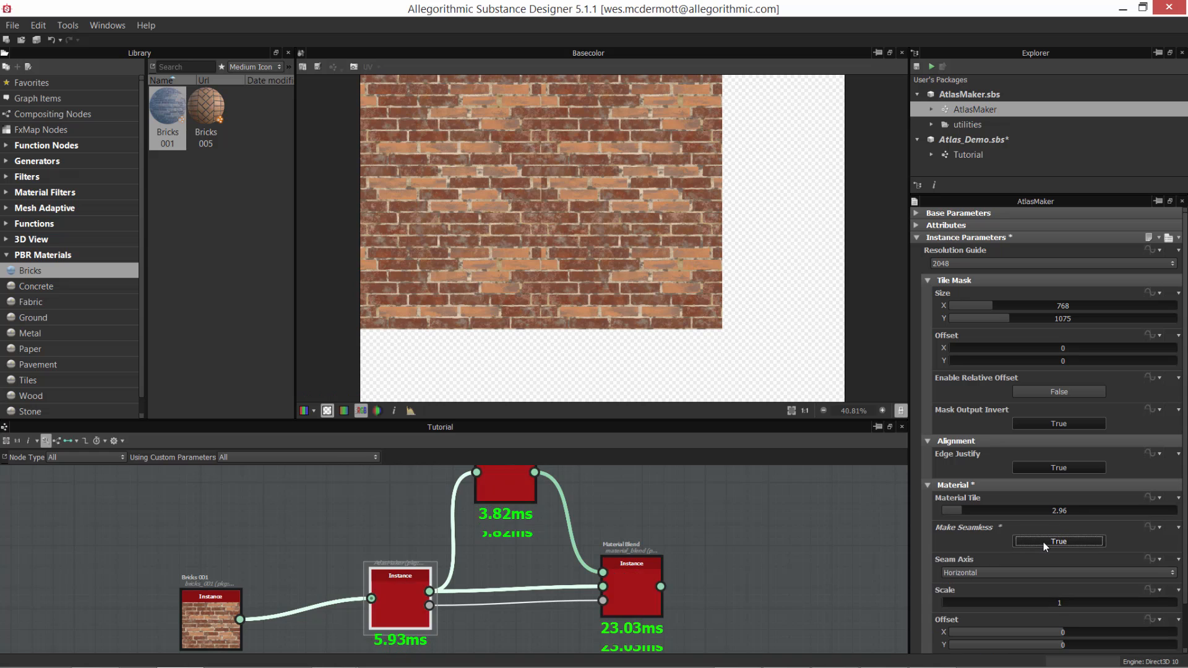
pyautogui.scroll(-2, 570, 213)
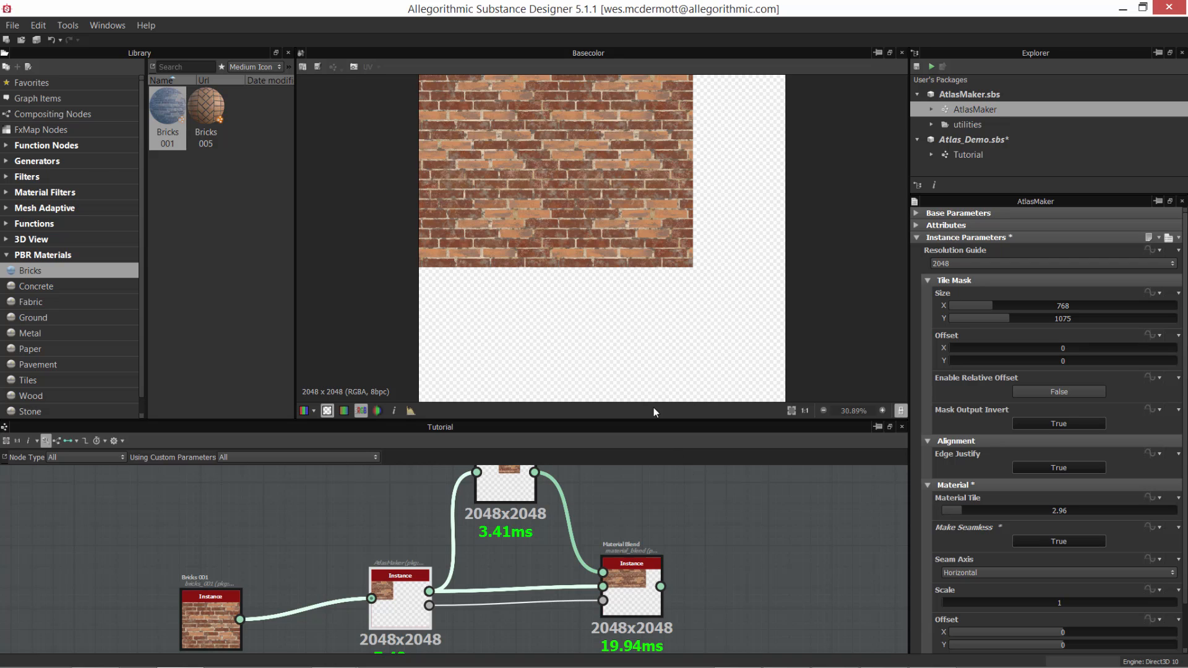
# Switch to Maya and examine the two adjoining wall tiles, selecting the original and its copy in turn.
pyautogui.hotkey('alt', 'Tab')
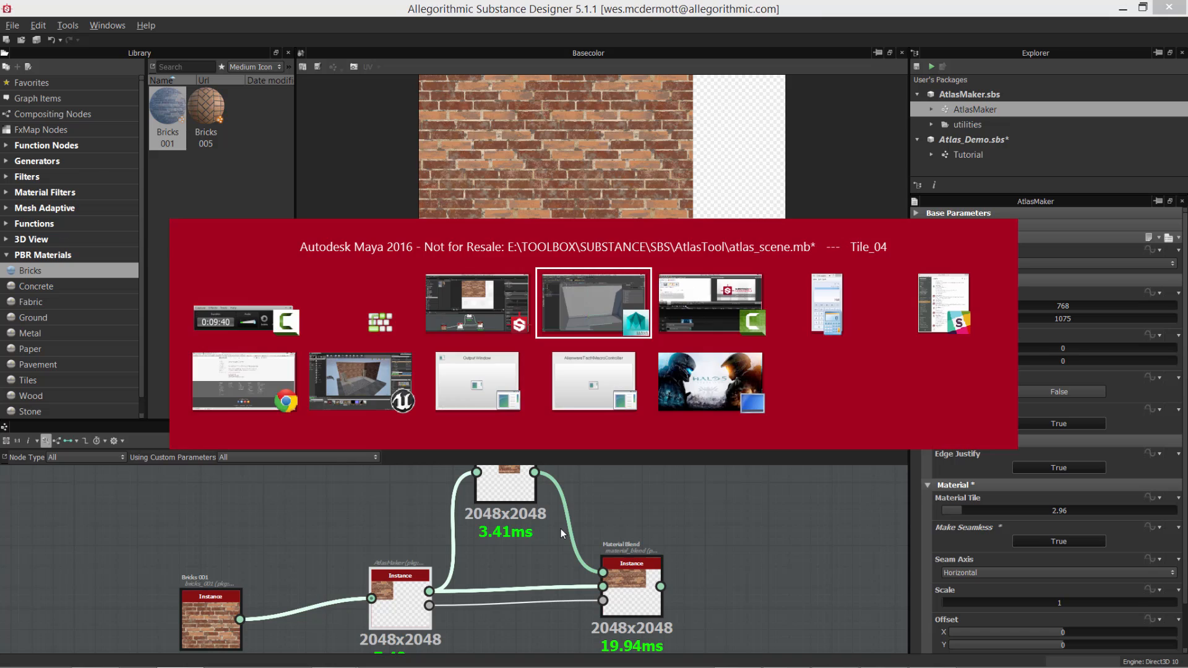
pyautogui.click(411, 315)
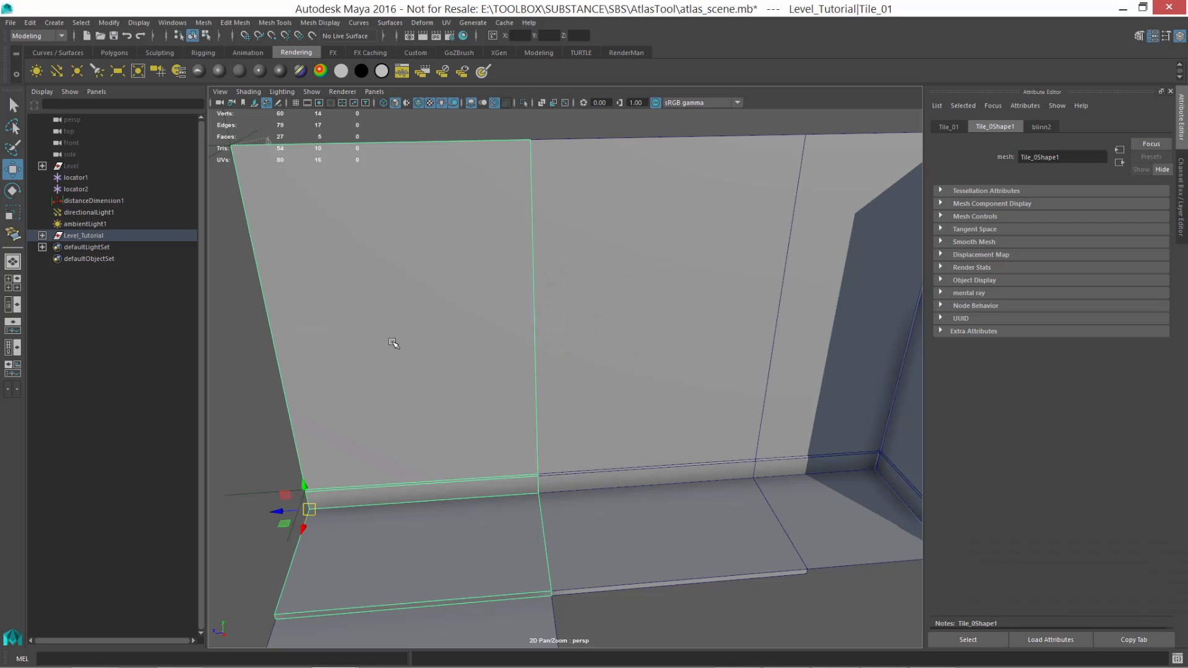
pyautogui.click(640, 374)
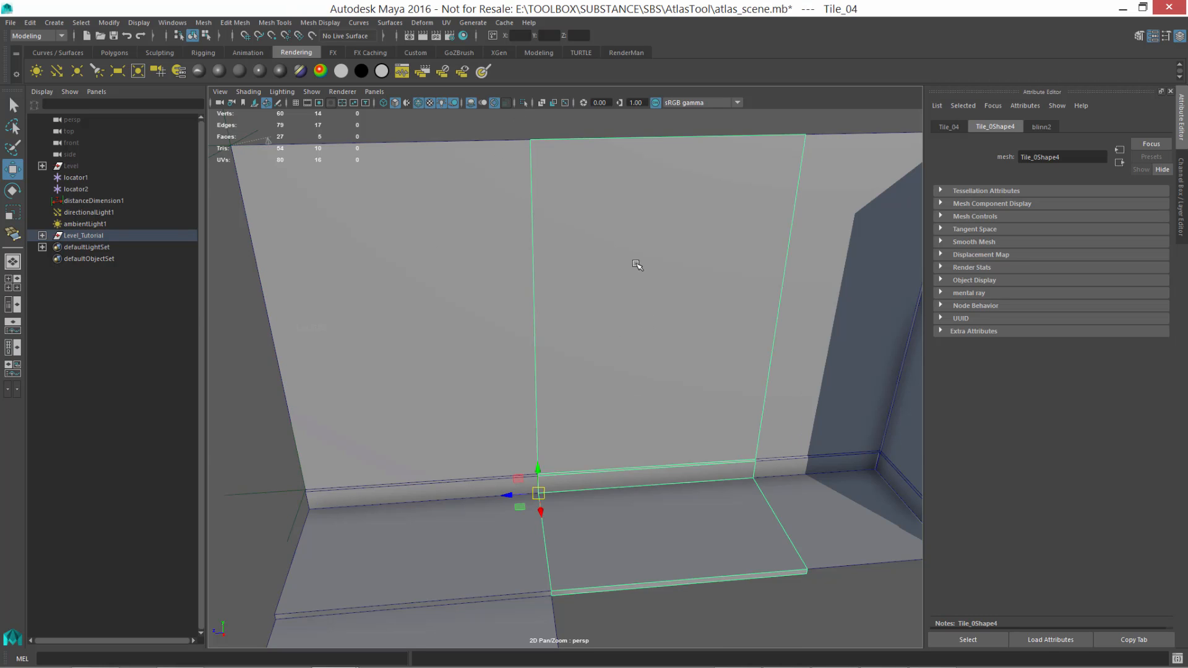
# Switch back to Substance Designer and choose Horizontal as the AtlasMaker node's Seam Axis.
pyautogui.hotkey('alt', 'Tab')
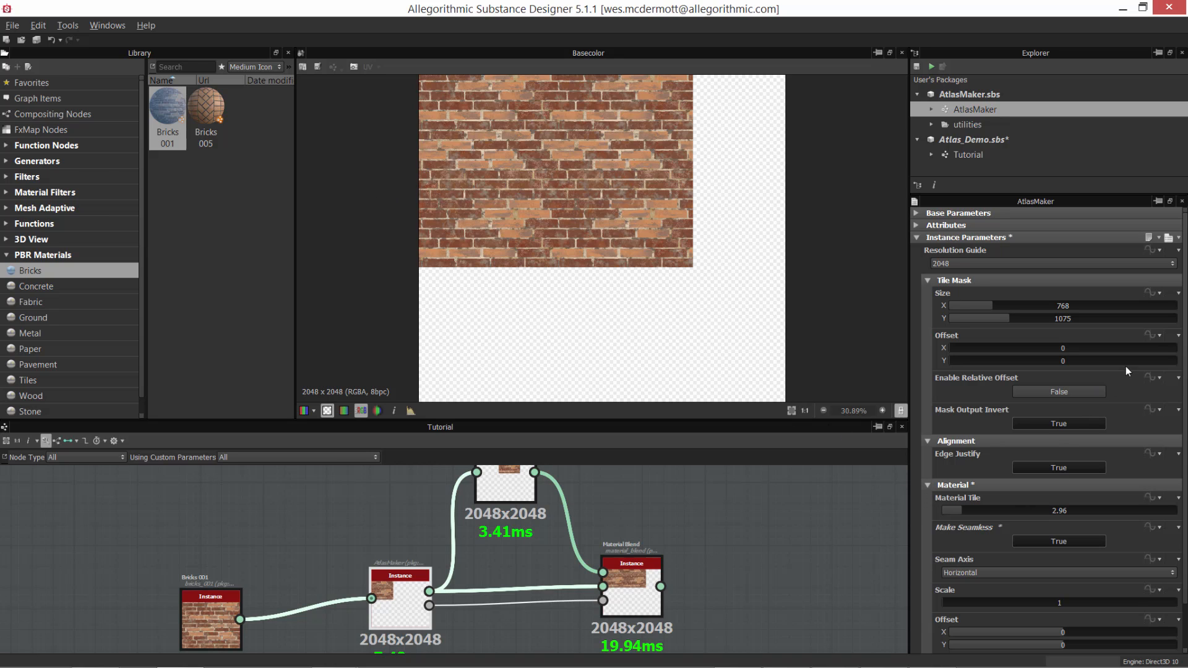
pyautogui.scroll(-2, 990, 445)
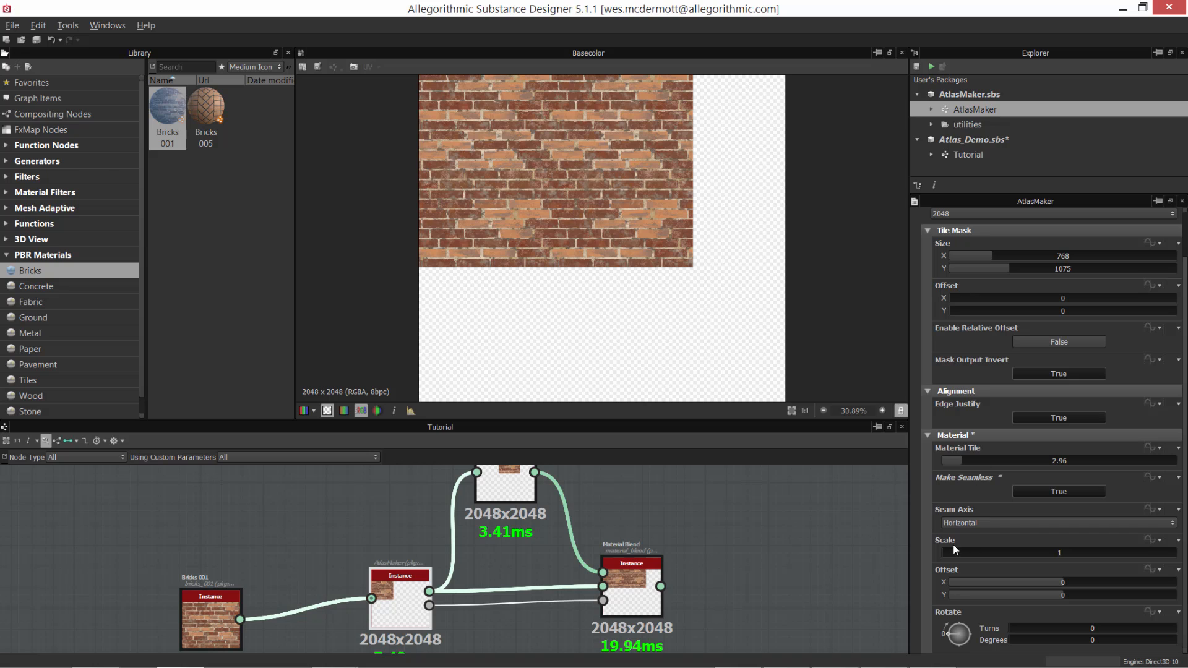
pyautogui.click(969, 522)
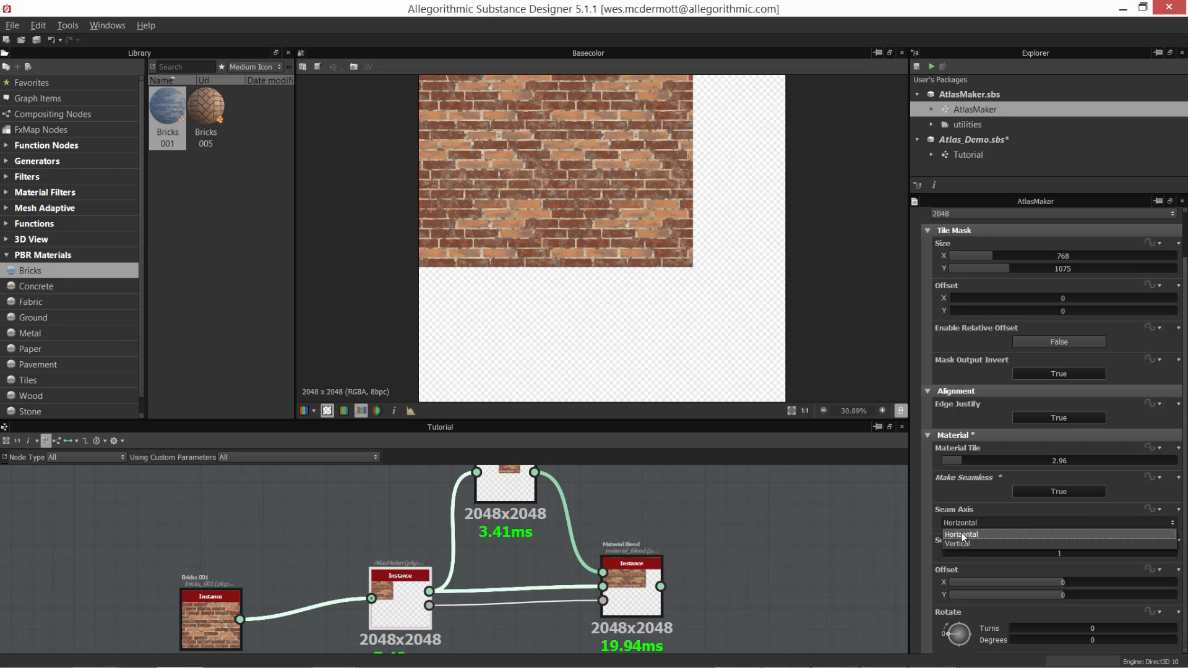
pyautogui.click(961, 534)
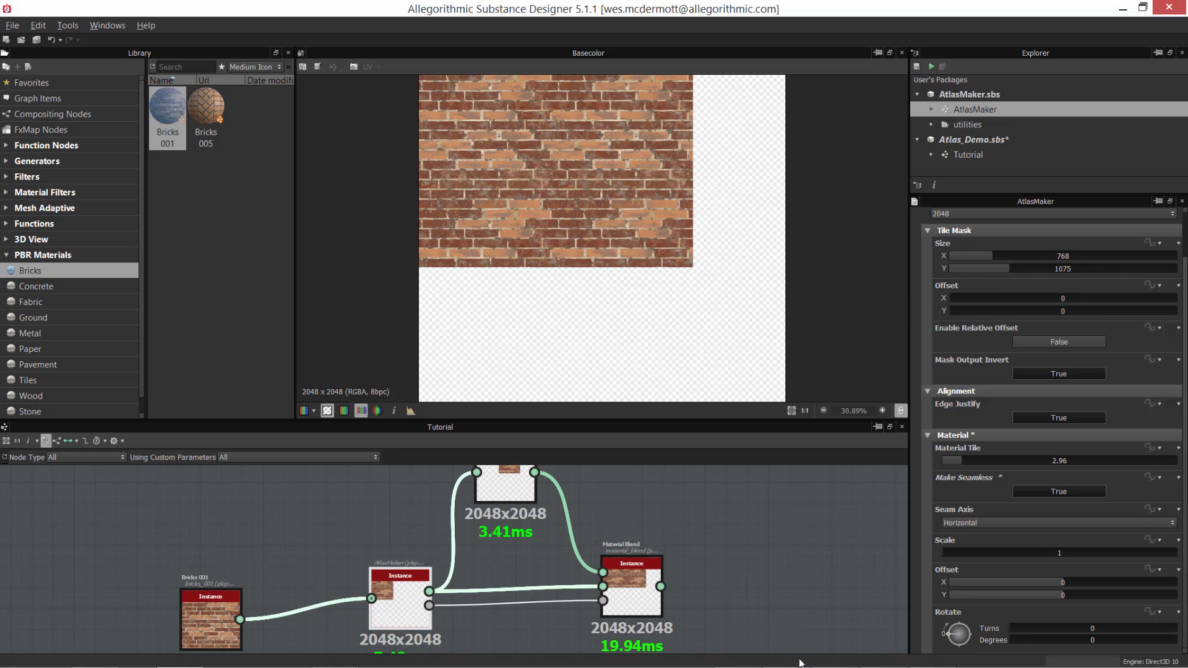
# Add a second AtlasMaker instance from the AtlasMaker.sbs package to the graph, beside the Material Blend node.
pyautogui.moveTo(791, 580); pyautogui.dragTo(786, 557, button='middle')
pyautogui.scroll(-1, 749, 542)
pyautogui.keyDown('alt'); pyautogui.moveTo(748, 542); pyautogui.dragTo(738, 540, button='right'); pyautogui.keyUp('alt')
pyautogui.click(750, 540)
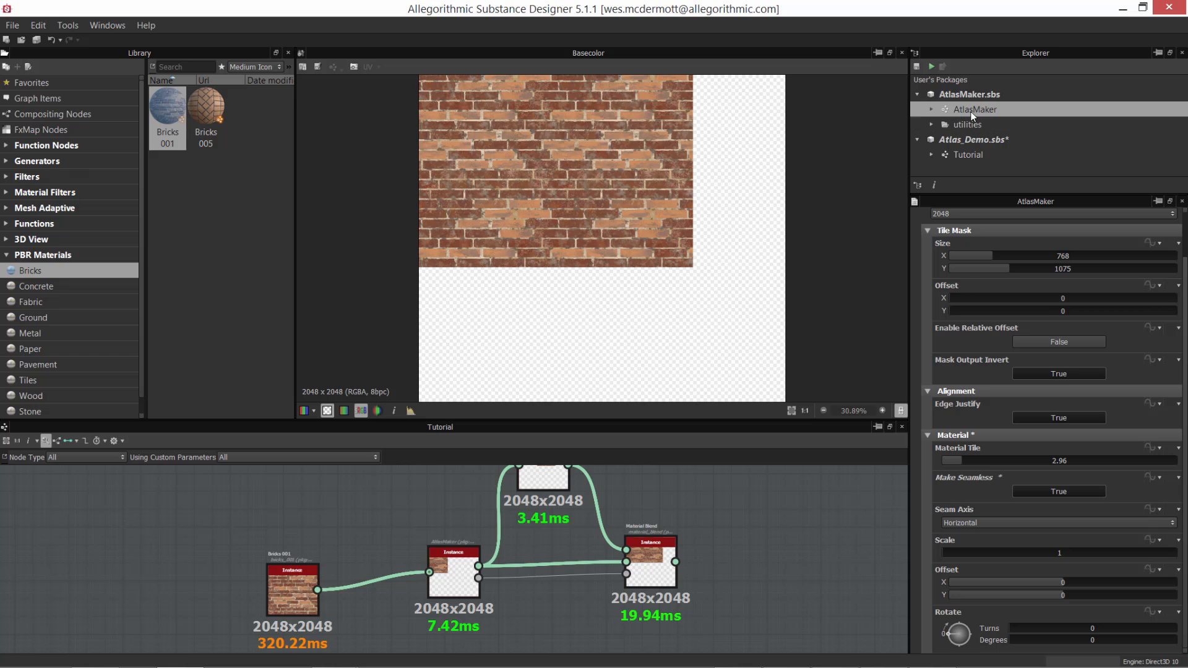
pyautogui.moveTo(974, 111); pyautogui.dragTo(763, 525)
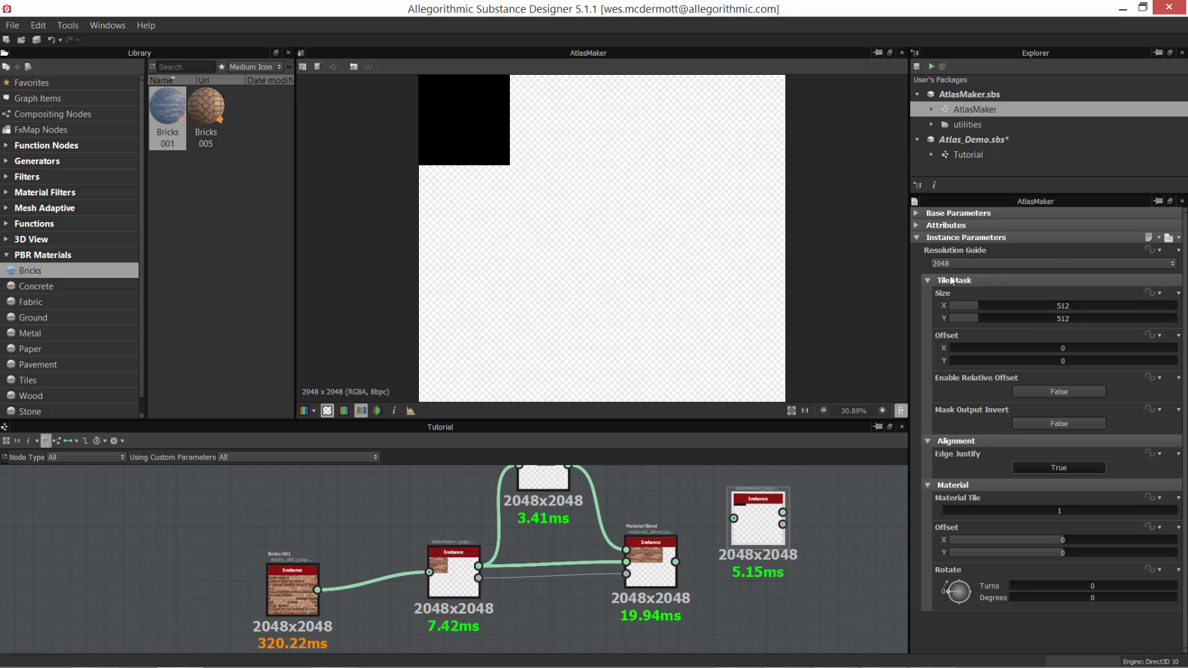
pyautogui.scroll(1, 495, 168)
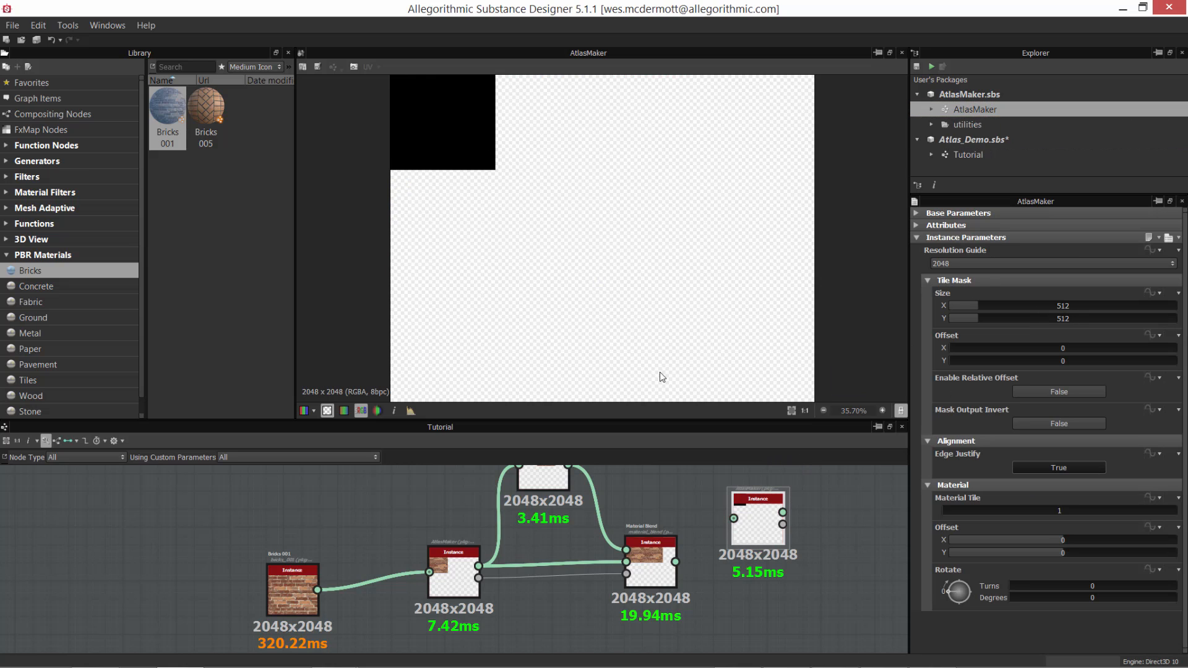
# Set the new AtlasMaker's Resolution Guide to 1024 and connect the Bricks 001 output to its input.
pyautogui.click(941, 264)
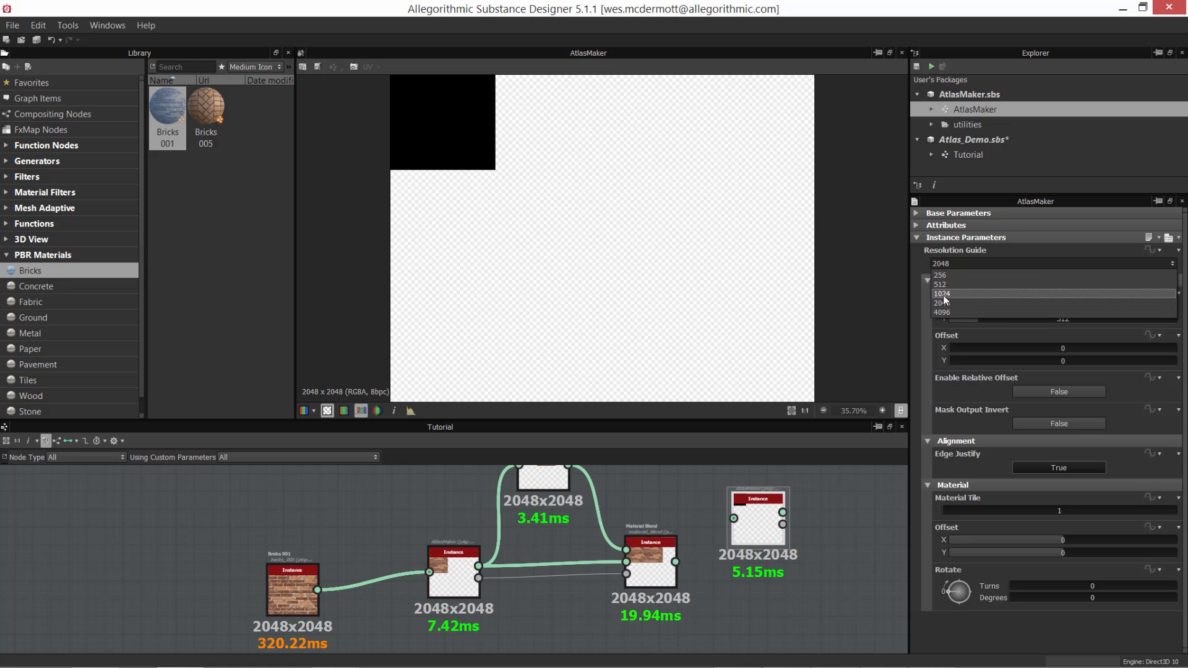
pyautogui.click(943, 295)
pyautogui.scroll(2, 676, 291)
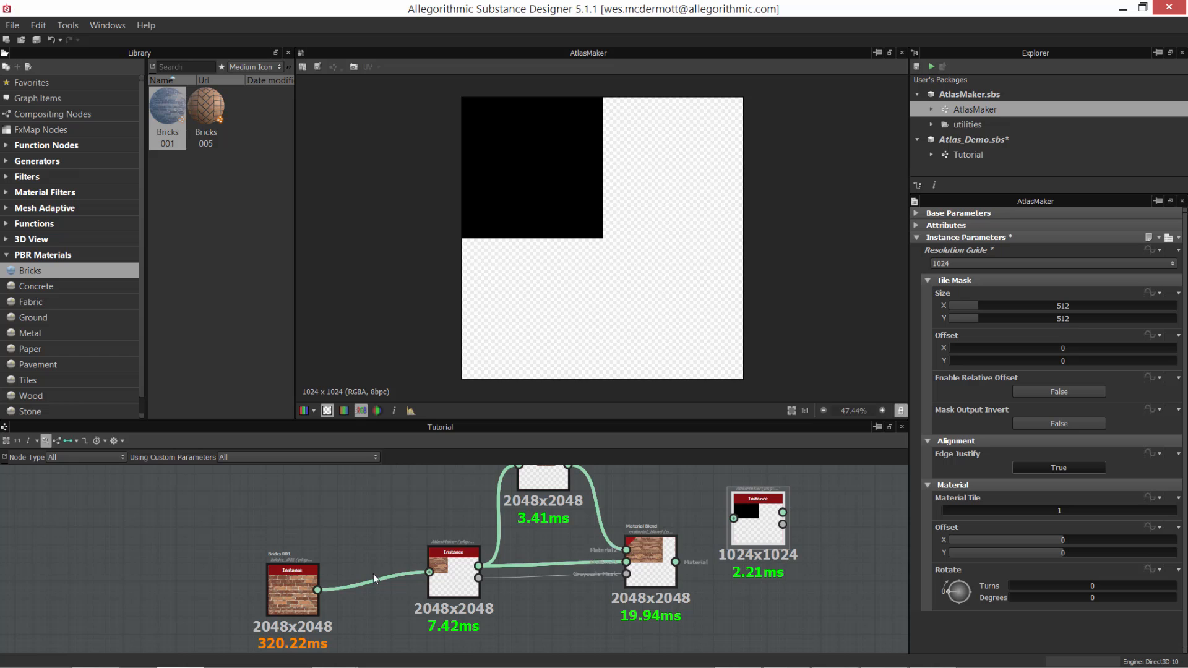
pyautogui.moveTo(317, 589); pyautogui.dragTo(758, 526)
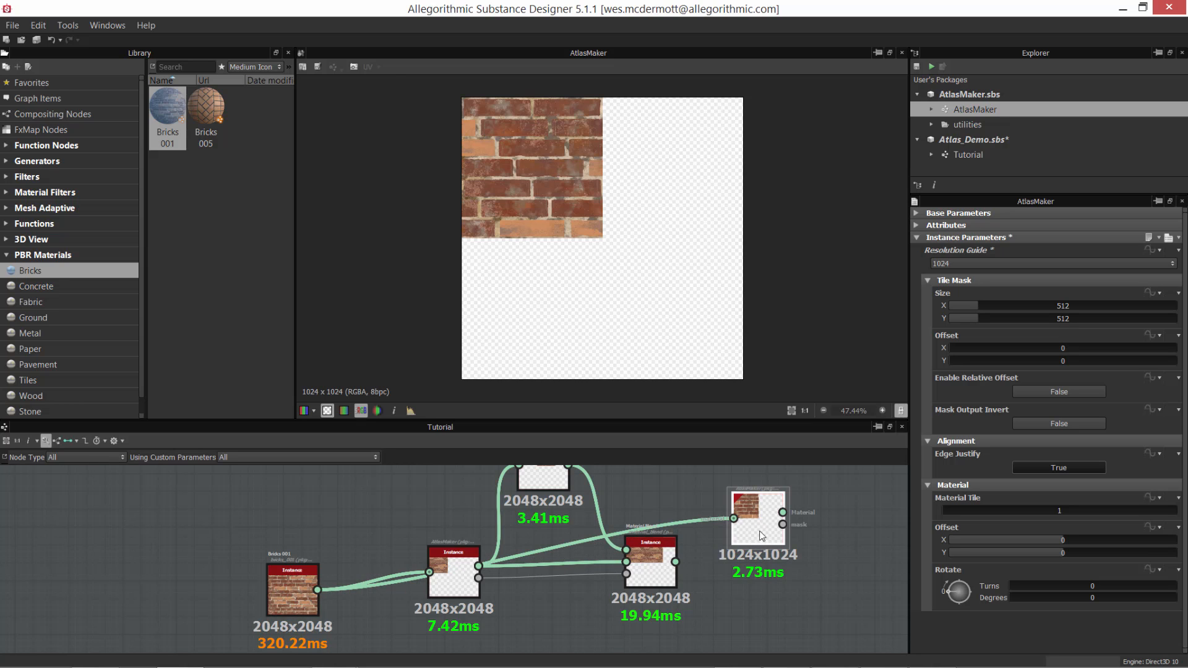
pyautogui.scroll(1, 575, 220)
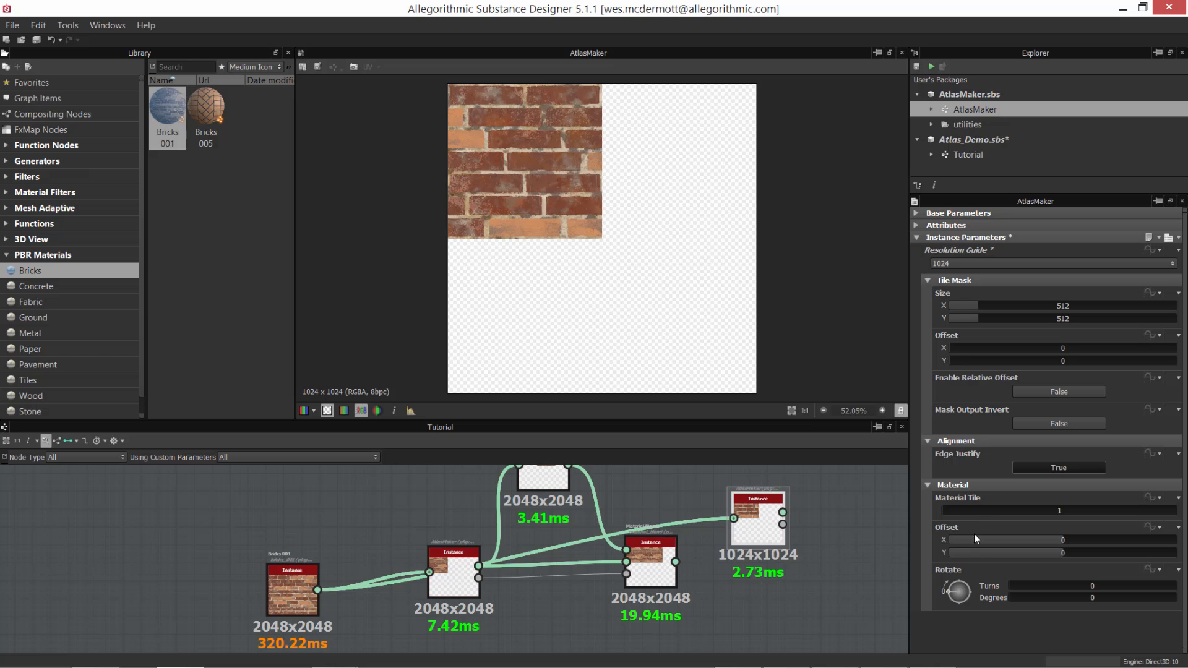
# Set the new AtlasMaker's Material Tile to about 2.31 and its Make Seamless option to True.
pyautogui.click(953, 511)
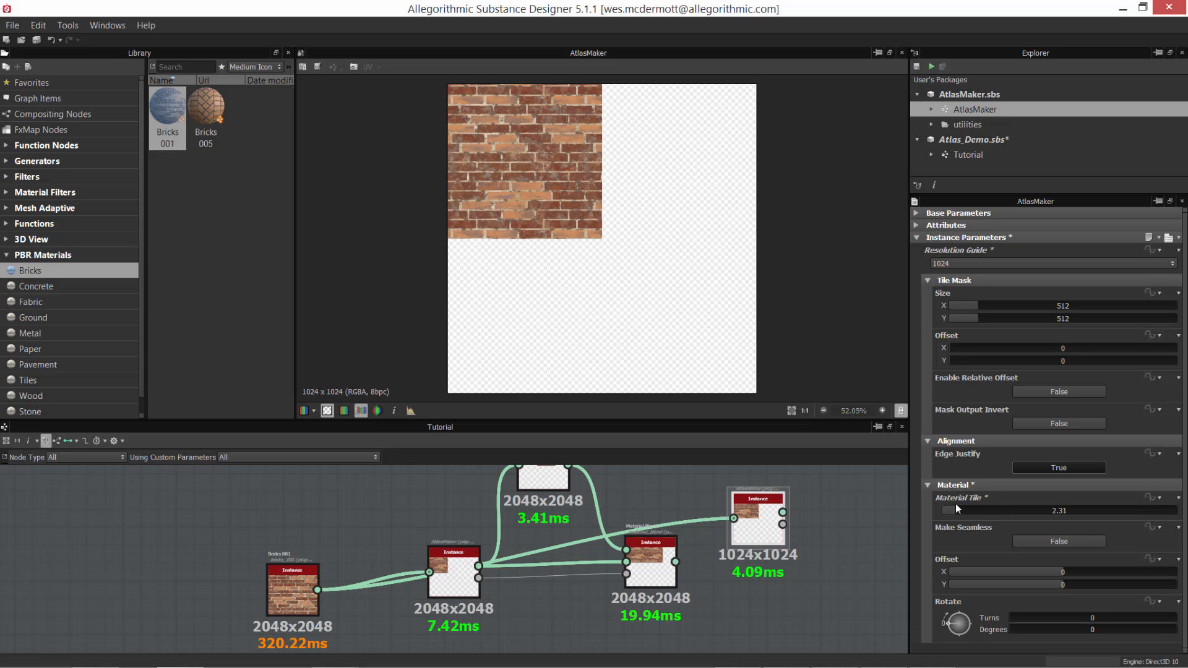
pyautogui.click(1022, 540)
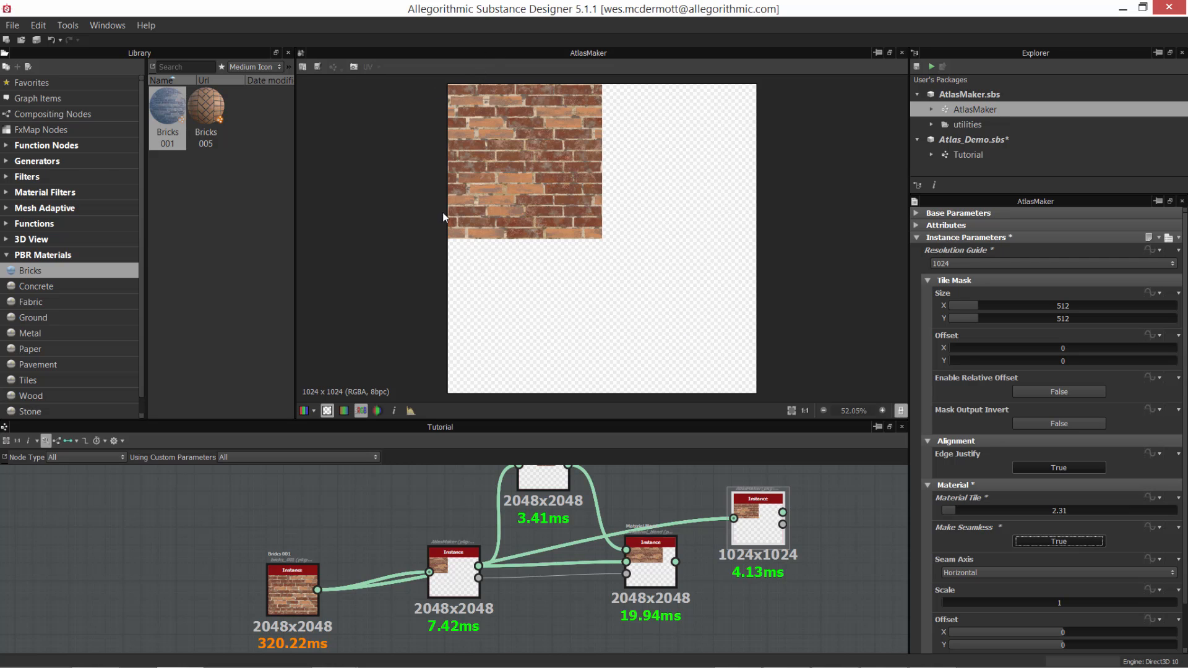
# Try the Vertical Seam Axis on the new AtlasMaker and switch it back to Horizontal.
pyautogui.click(956, 574)
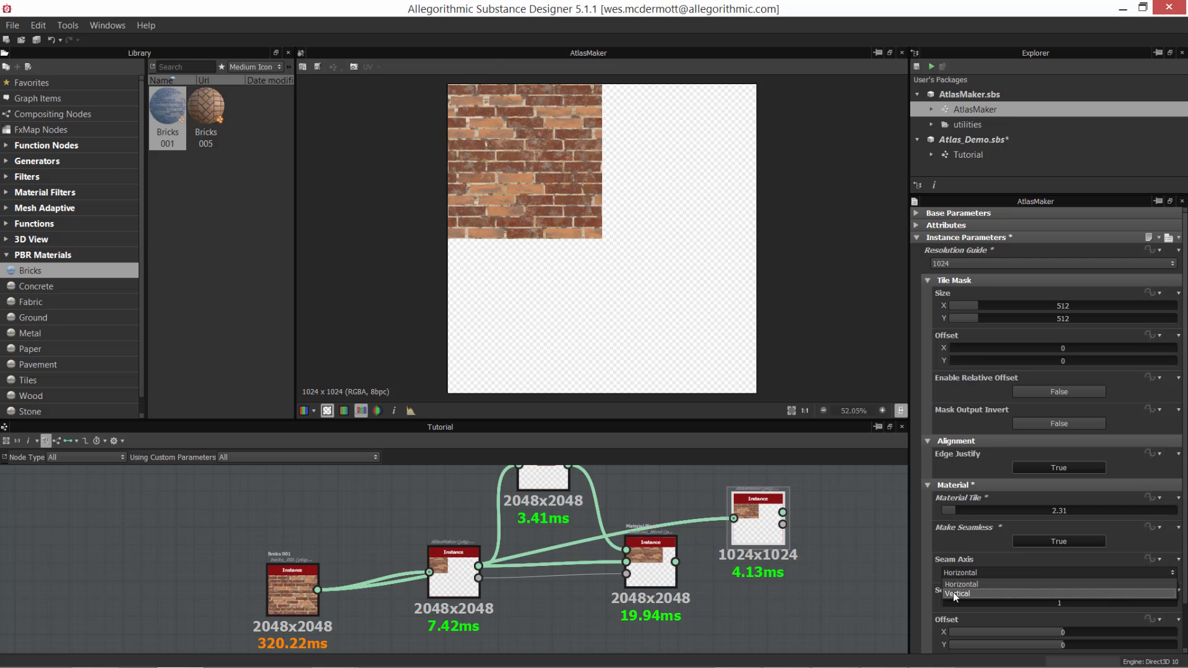
pyautogui.click(953, 592)
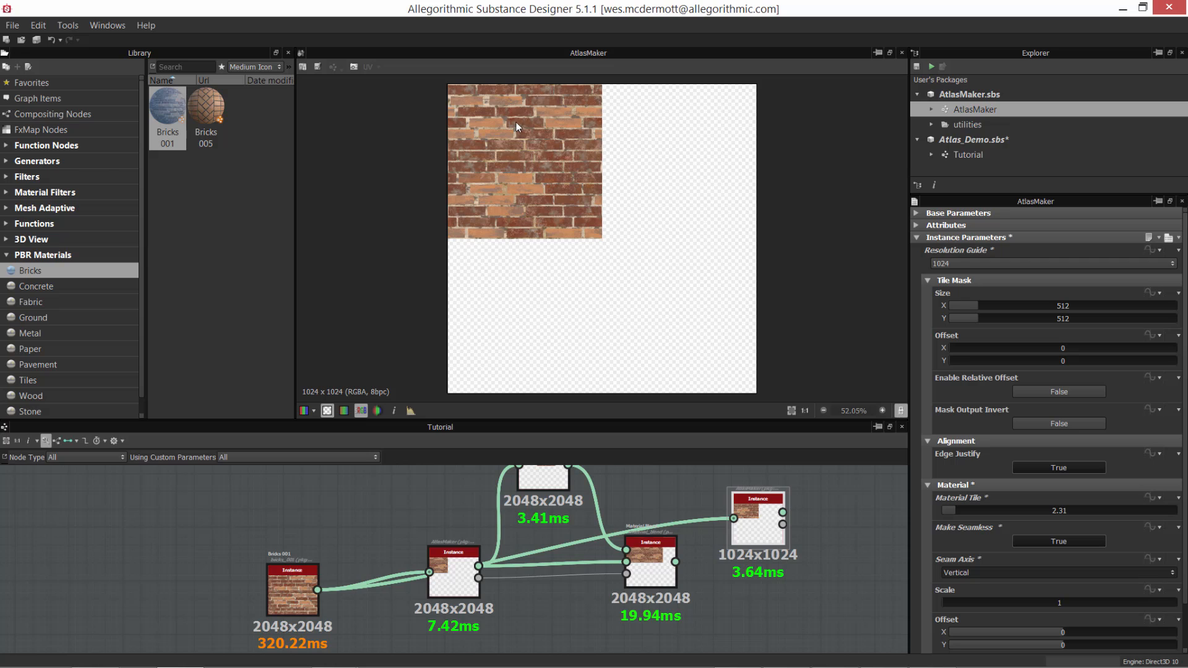
pyautogui.click(960, 571)
pyautogui.click(954, 585)
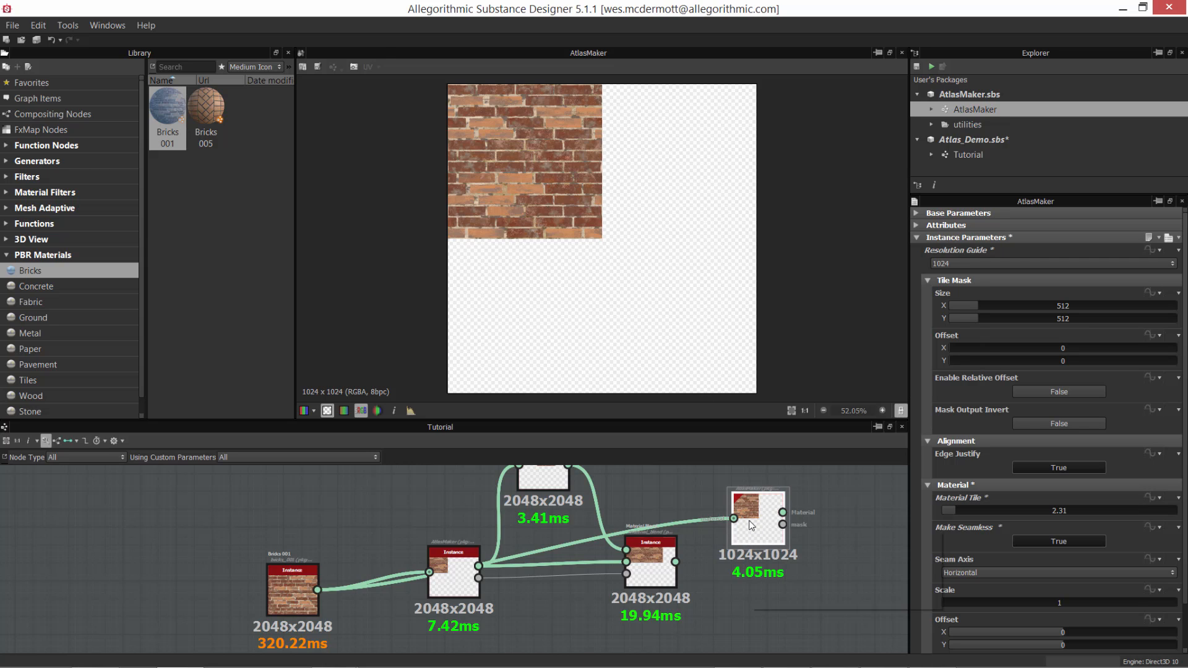
# Delete the second AtlasMaker, preview the Material Blend result, and open the Material Transform node's parameters.
pyautogui.press('Delete')
pyautogui.doubleClick(646, 560)
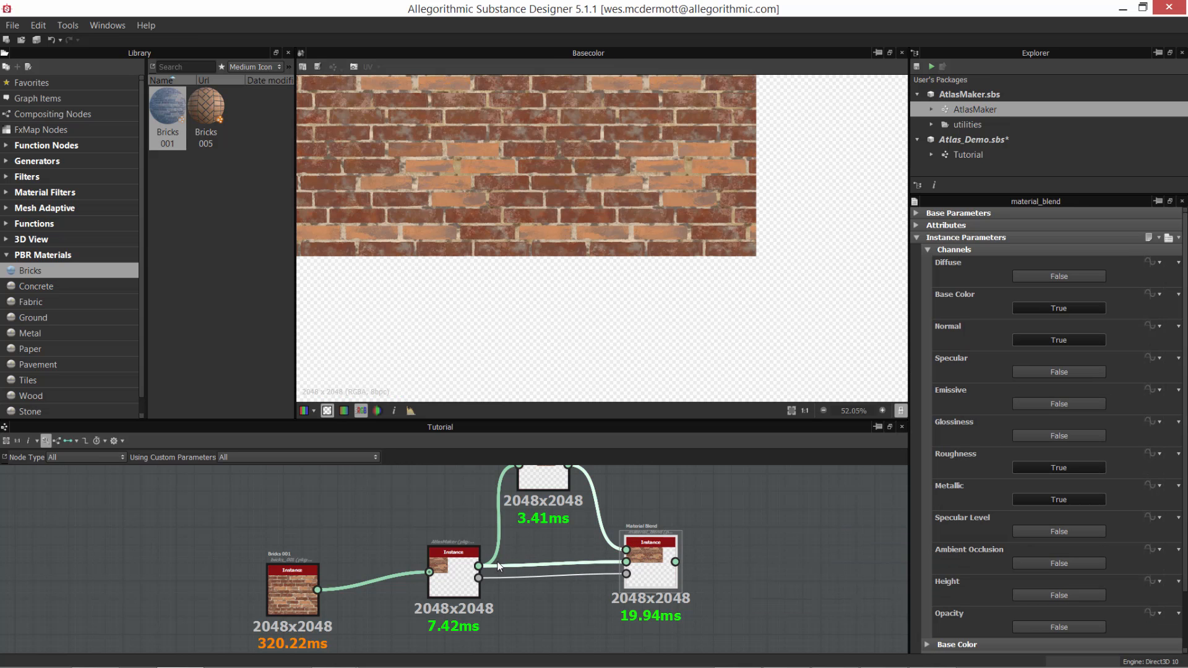
pyautogui.scroll(-4, 597, 266)
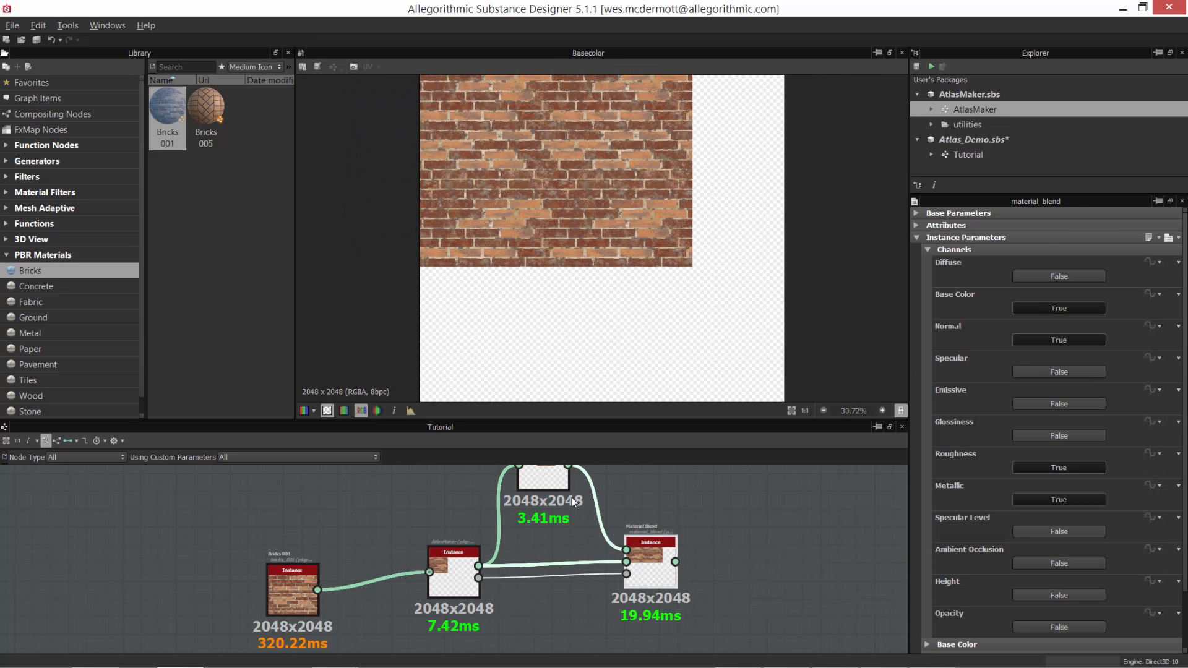
pyautogui.doubleClick(537, 473)
pyautogui.scroll(-2, 597, 204)
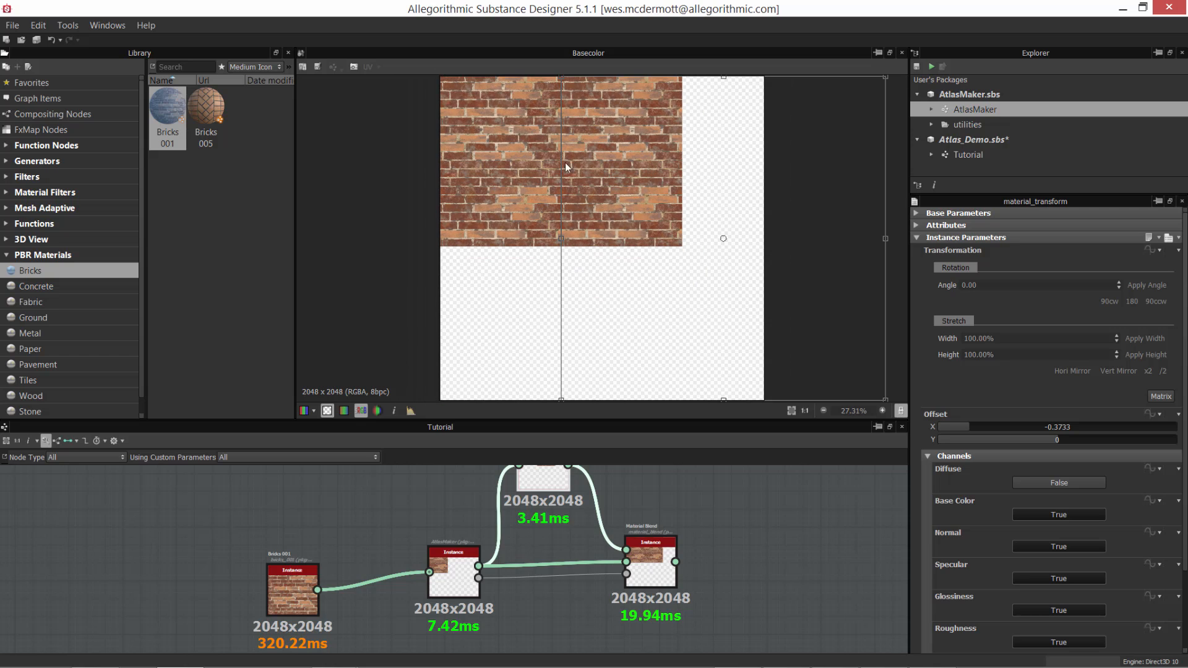
# Choose Horizontal as the remaining AtlasMaker's Seam Axis and align the Bricks 001 node level with it.
pyautogui.click(454, 569)
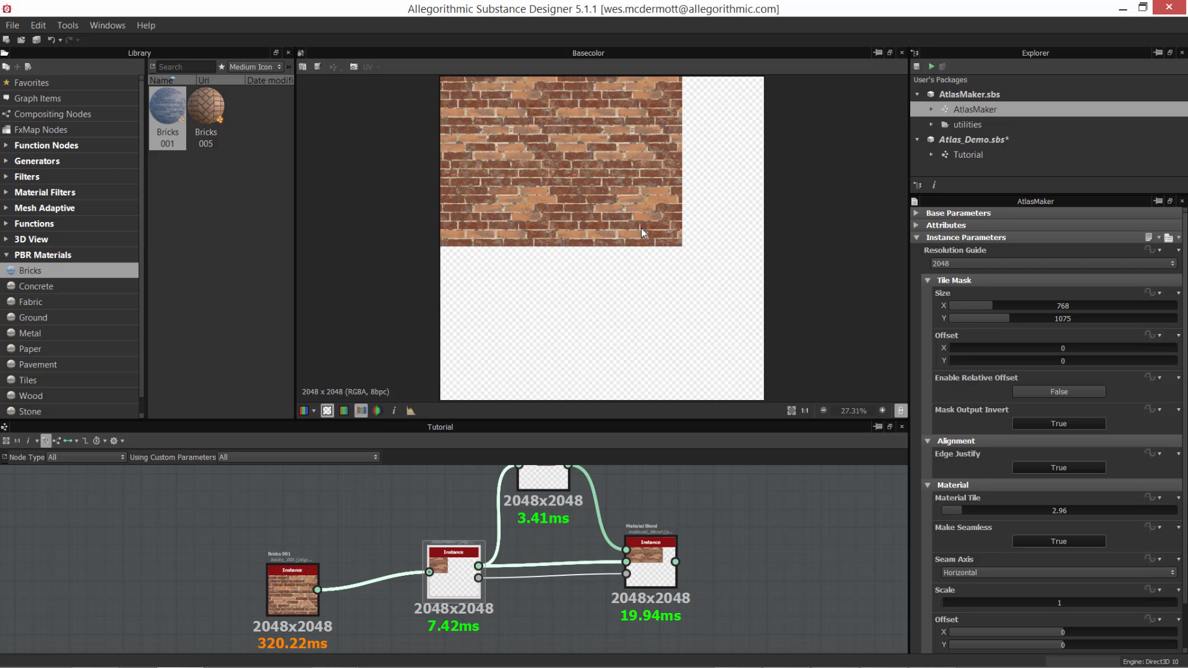
pyautogui.click(963, 573)
pyautogui.click(964, 586)
pyautogui.keyDown('alt'); pyautogui.moveTo(637, 304); pyautogui.dragTo(628, 267, button='right'); pyautogui.keyUp('alt')
pyautogui.moveTo(626, 274); pyautogui.dragTo(622, 336, button='middle')
pyautogui.keyDown('alt'); pyautogui.moveTo(567, 217); pyautogui.dragTo(539, 180, button='right'); pyautogui.keyUp('alt')
pyautogui.keyDown('alt'); pyautogui.moveTo(535, 187); pyautogui.dragTo(533, 232, button='right'); pyautogui.keyUp('alt')
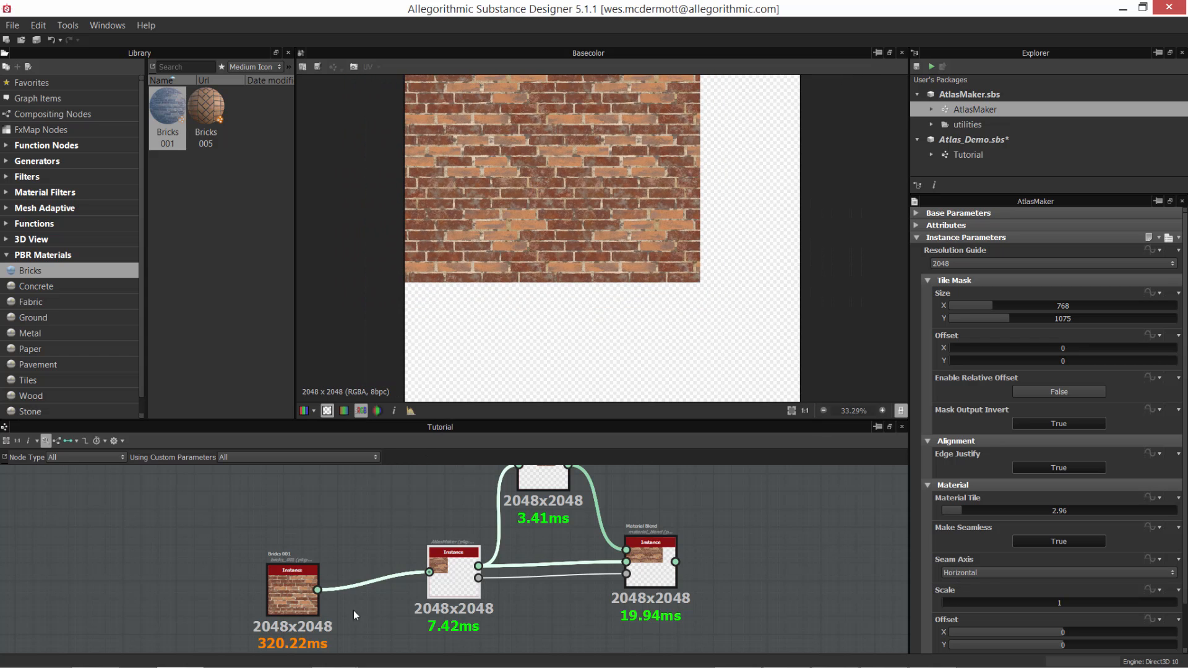
pyautogui.moveTo(286, 595); pyautogui.dragTo(286, 577)
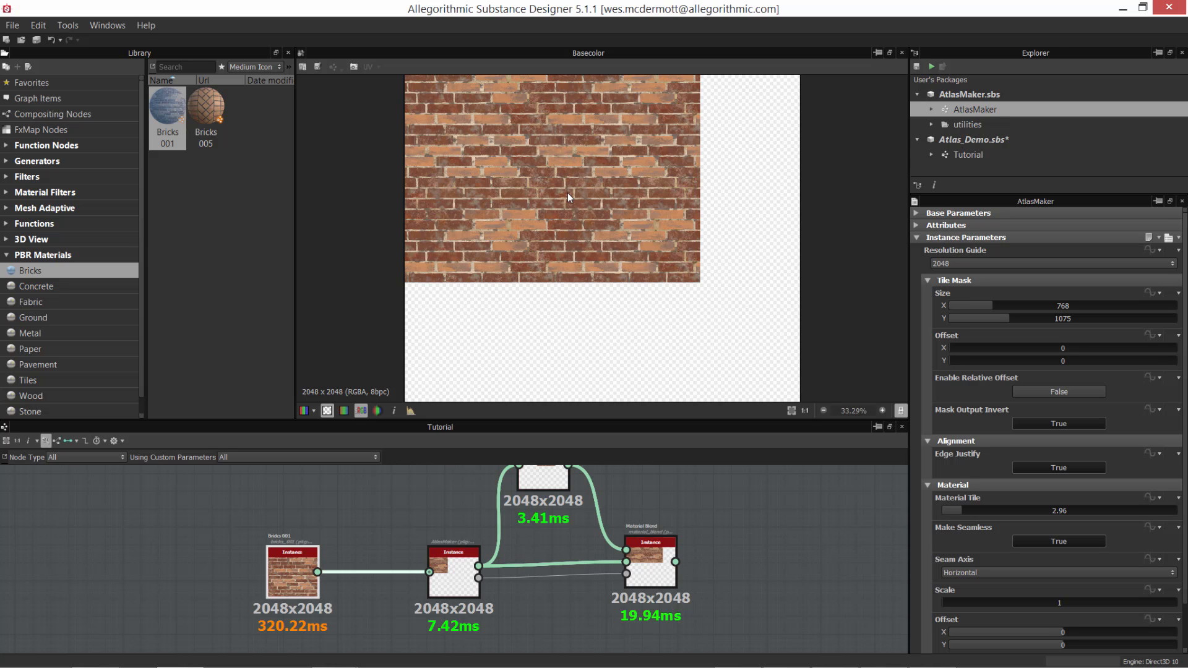
# Look at the wall tile in Maya, return to Substance Designer, and try an AtlasMaker Scale of 3.
pyautogui.hotkey('alt', 'Tab')
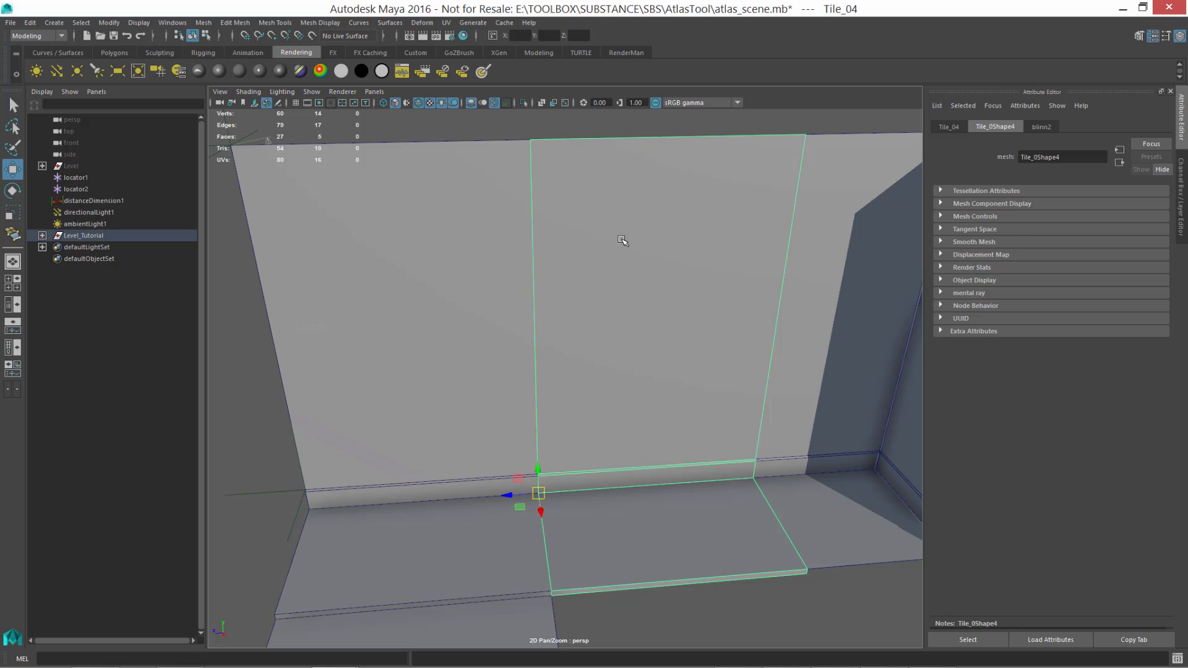
pyautogui.hotkey('alt', 'Tab')
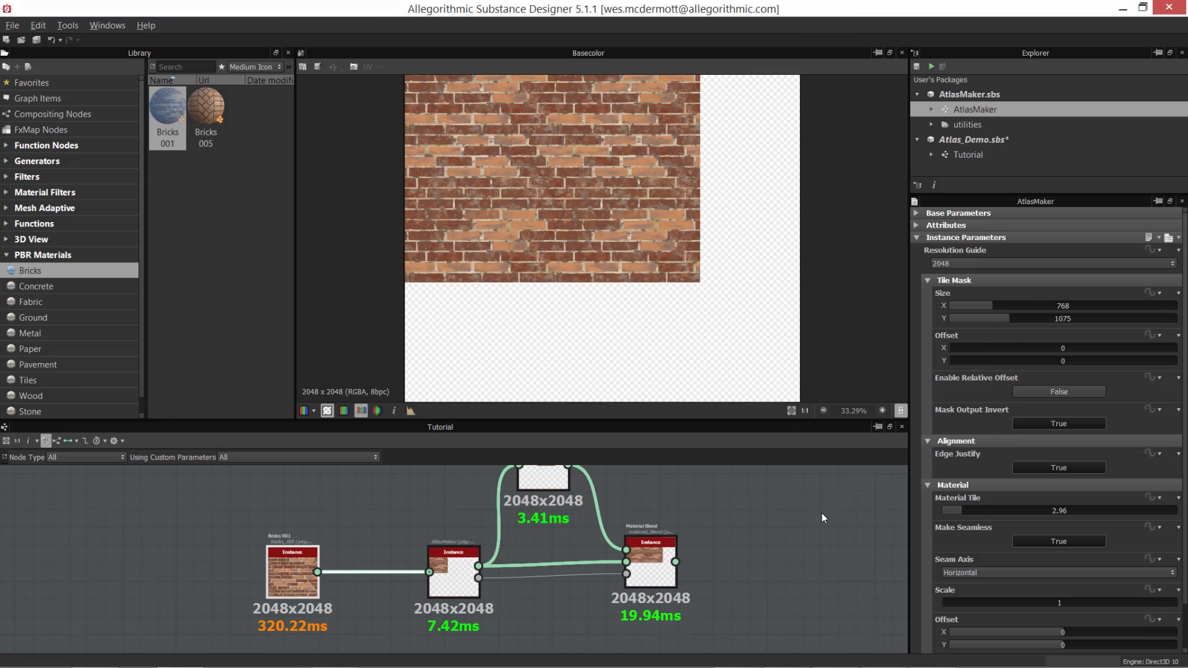
pyautogui.moveTo(945, 602); pyautogui.dragTo(971, 608)
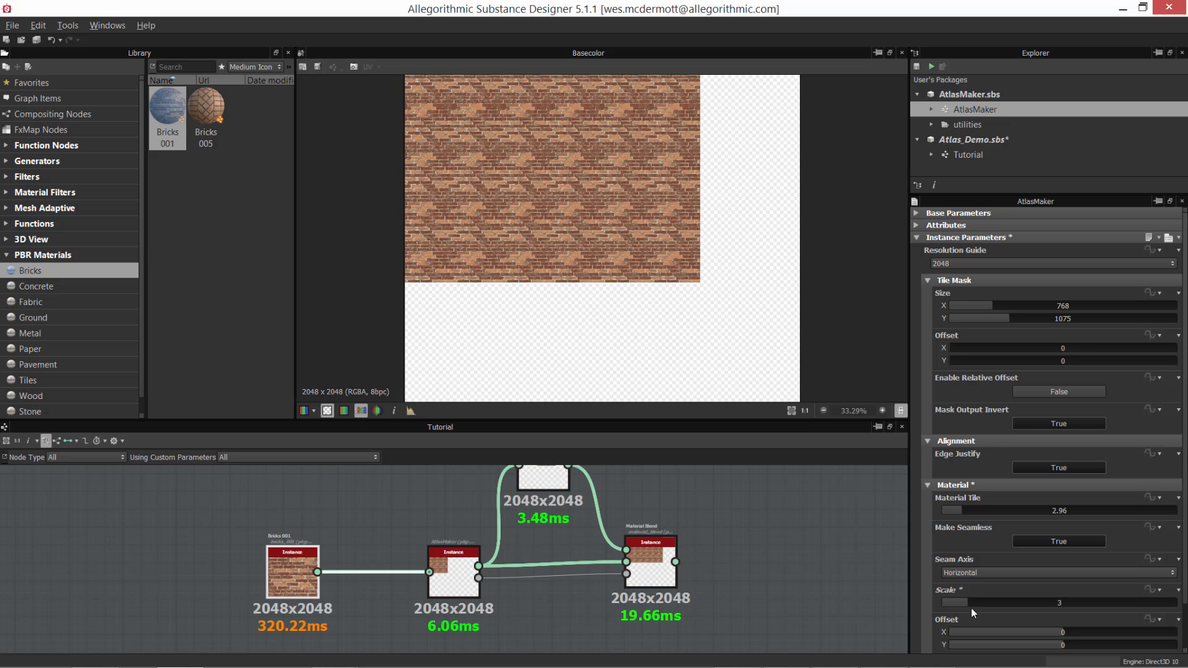
pyautogui.scroll(7, 578, 285)
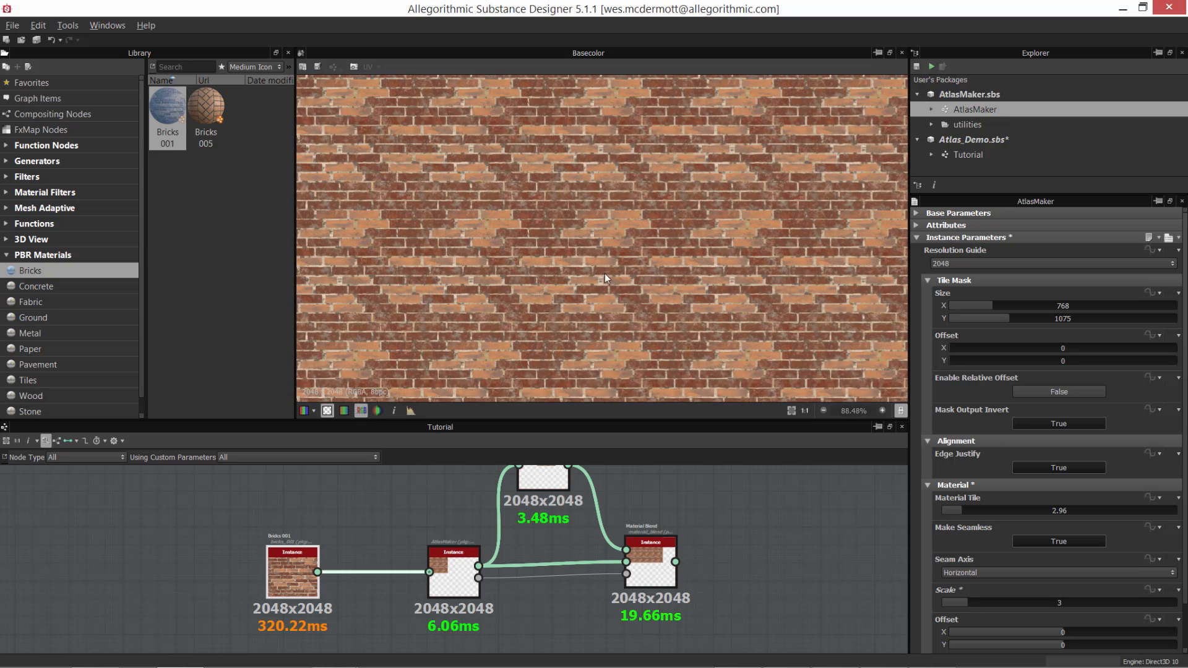
pyautogui.scroll(-2, 510, 235)
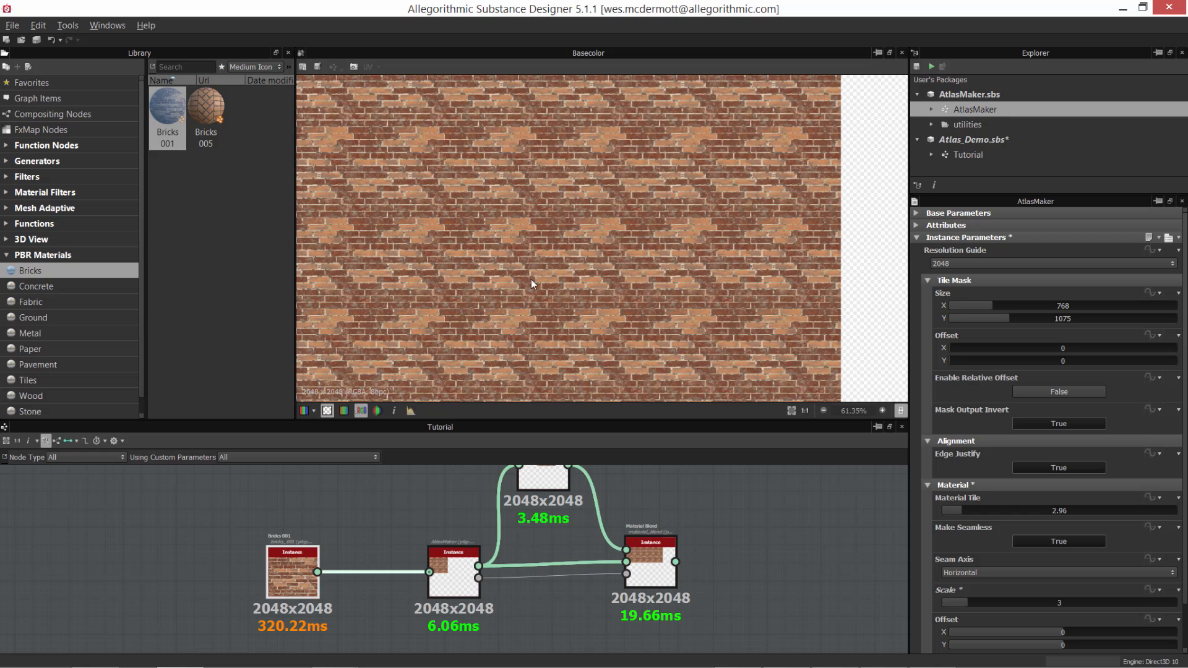
# Set the AtlasMaker's Scale to 2 and inspect the brick pattern across the joined tiles.
pyautogui.scroll(-2, 483, 228)
pyautogui.moveTo(960, 600); pyautogui.dragTo(957, 602)
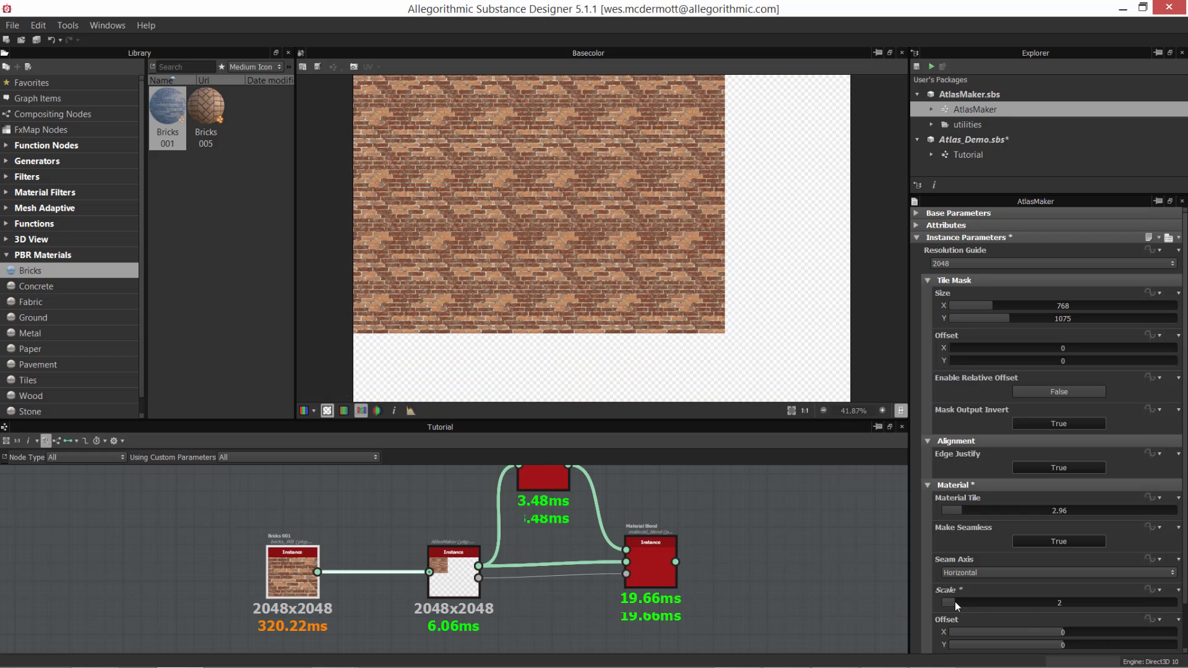
pyautogui.scroll(1, 580, 233)
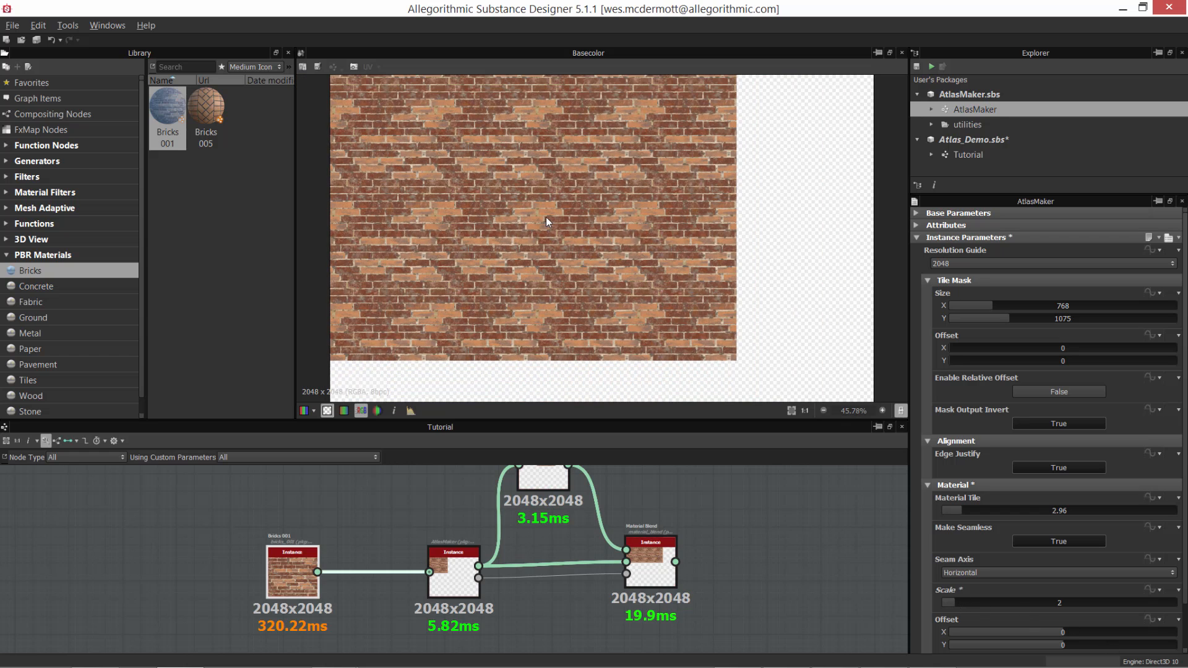
pyautogui.scroll(-1, 599, 213)
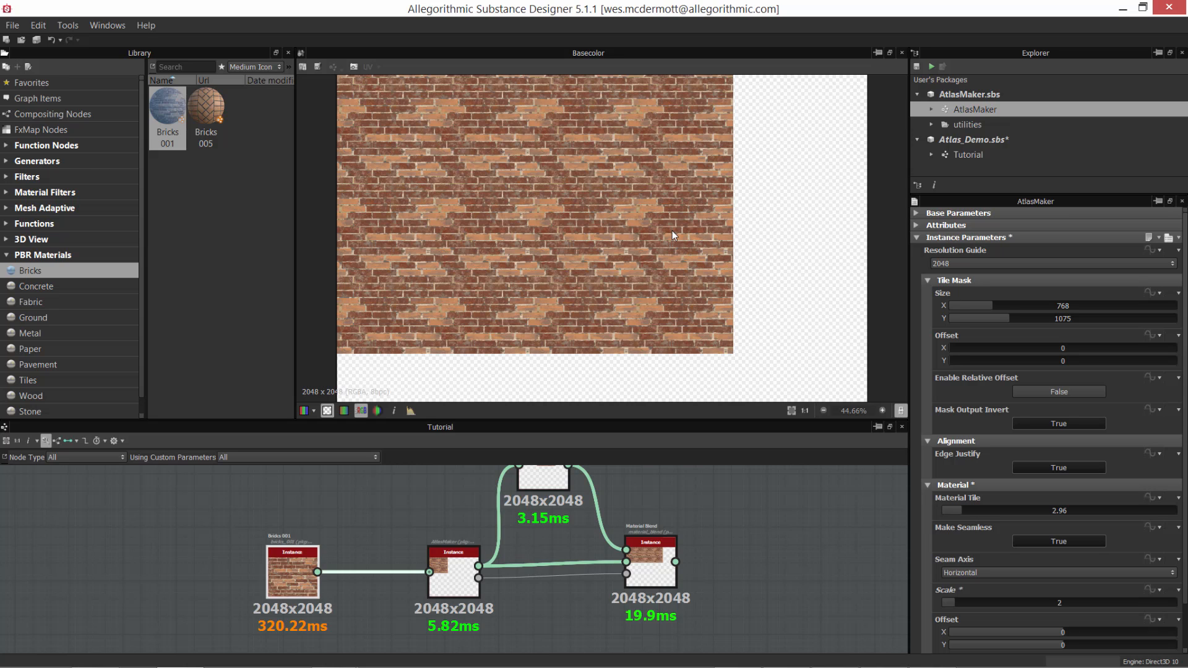
pyautogui.scroll(-3, 658, 254)
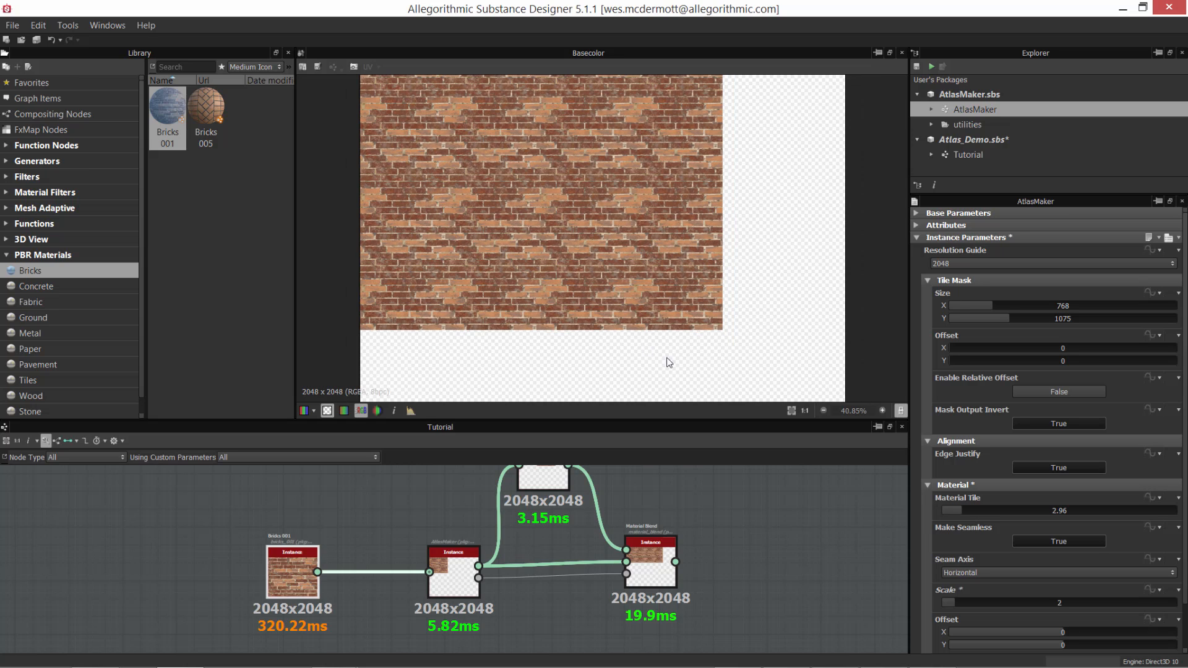
# Delete the Material Transform node and the links between AtlasMaker and Material Blend, and move Material Blend farther away.
pyautogui.scroll(-2, 577, 600)
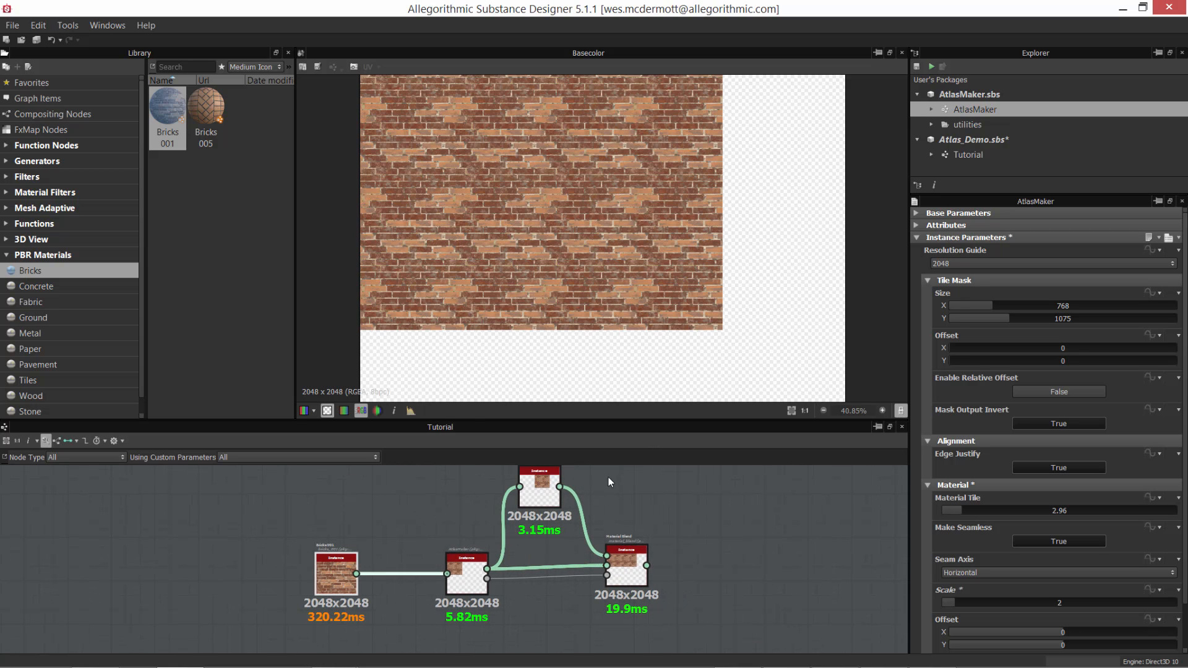
pyautogui.moveTo(733, 482); pyautogui.dragTo(578, 607)
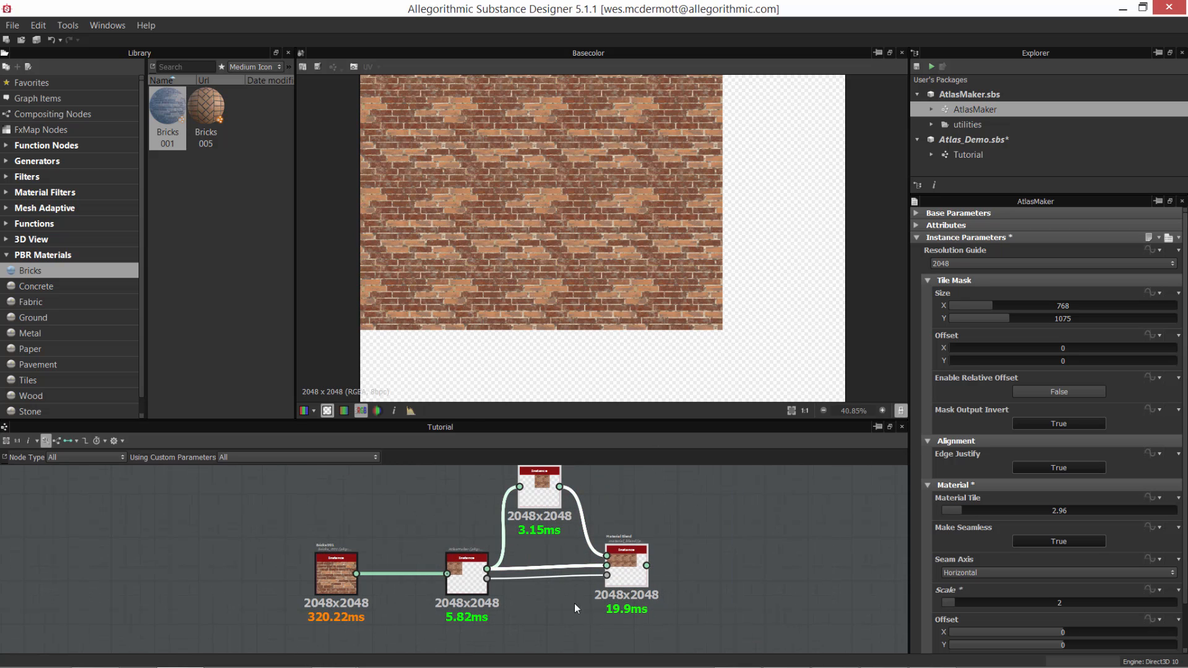
pyautogui.click(529, 496)
pyautogui.press('Delete')
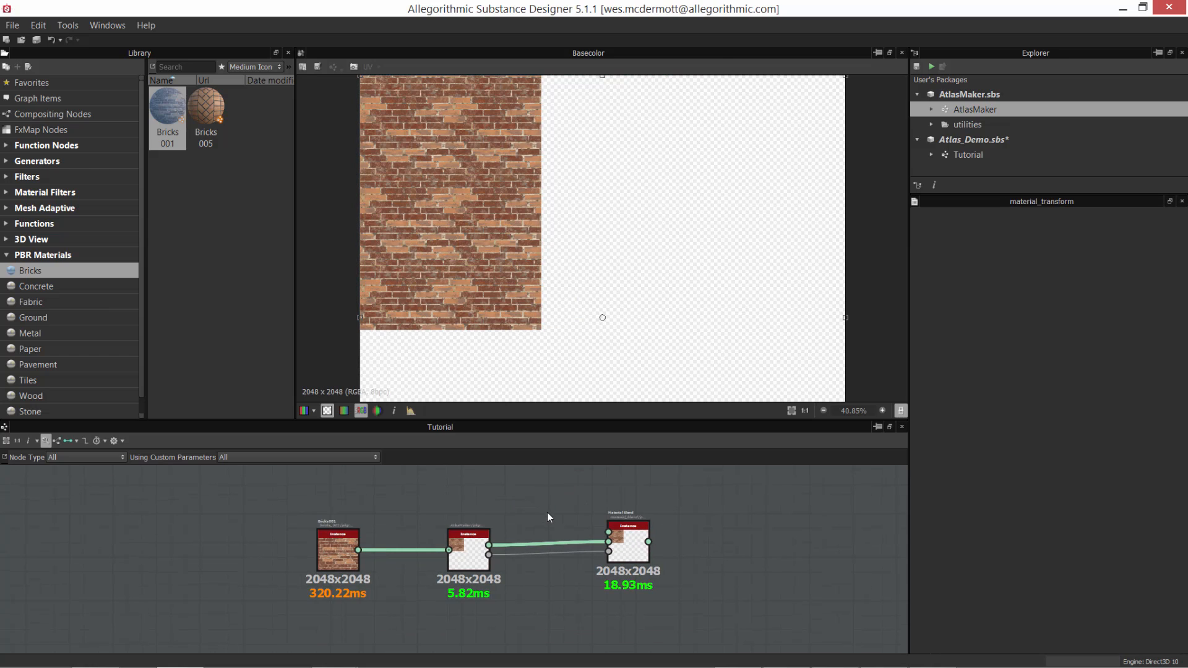
pyautogui.moveTo(547, 512); pyautogui.dragTo(563, 587)
pyautogui.press('Delete')
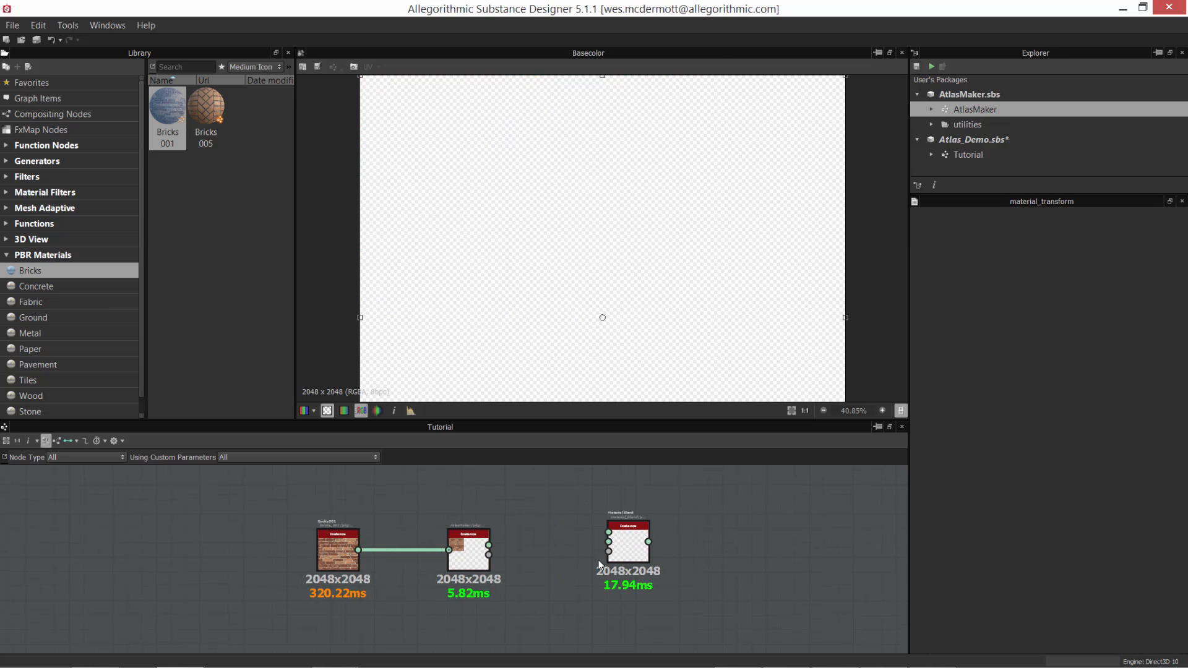
pyautogui.moveTo(639, 546); pyautogui.dragTo(668, 554)
# Examine the AtlasMaker's single brick tile in the preview along with its Material, Offset and Rotate parameters.
pyautogui.click(468, 543)
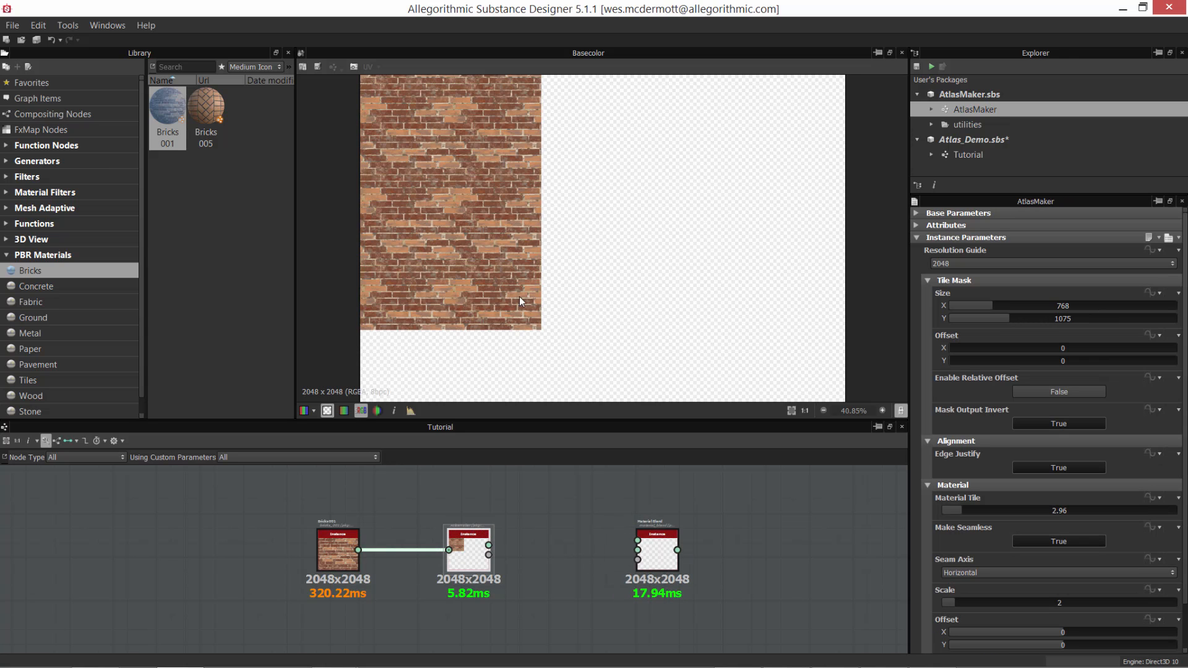
pyautogui.scroll(-2, 480, 268)
pyautogui.scroll(2, 514, 180)
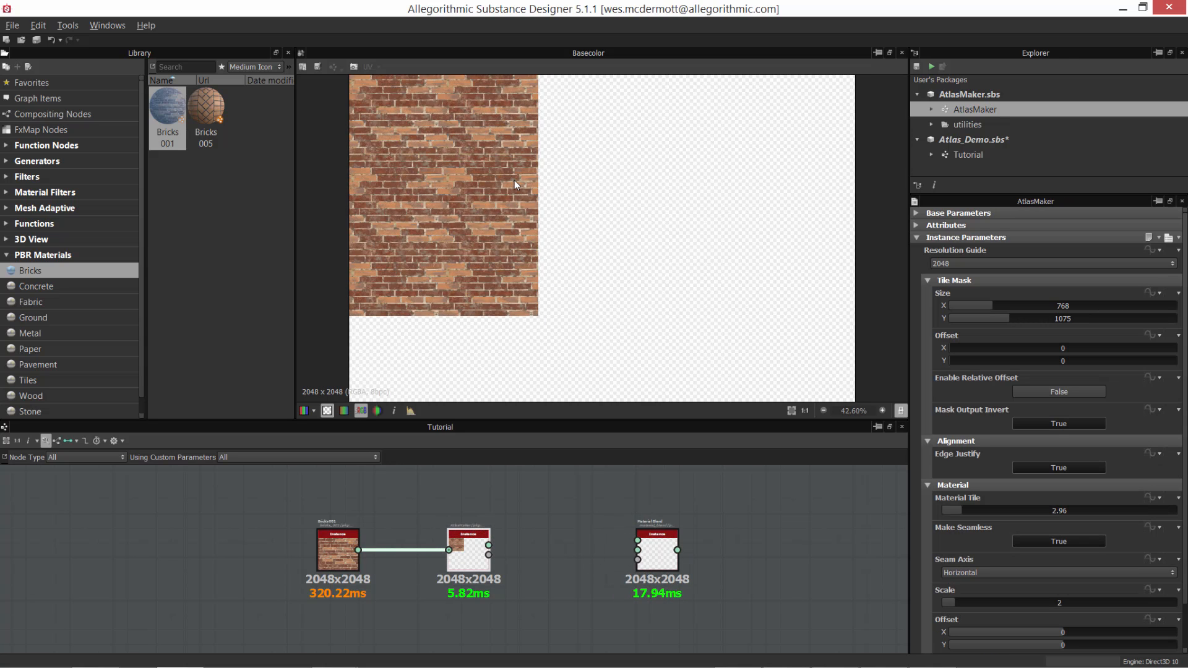
pyautogui.scroll(-1, 514, 180)
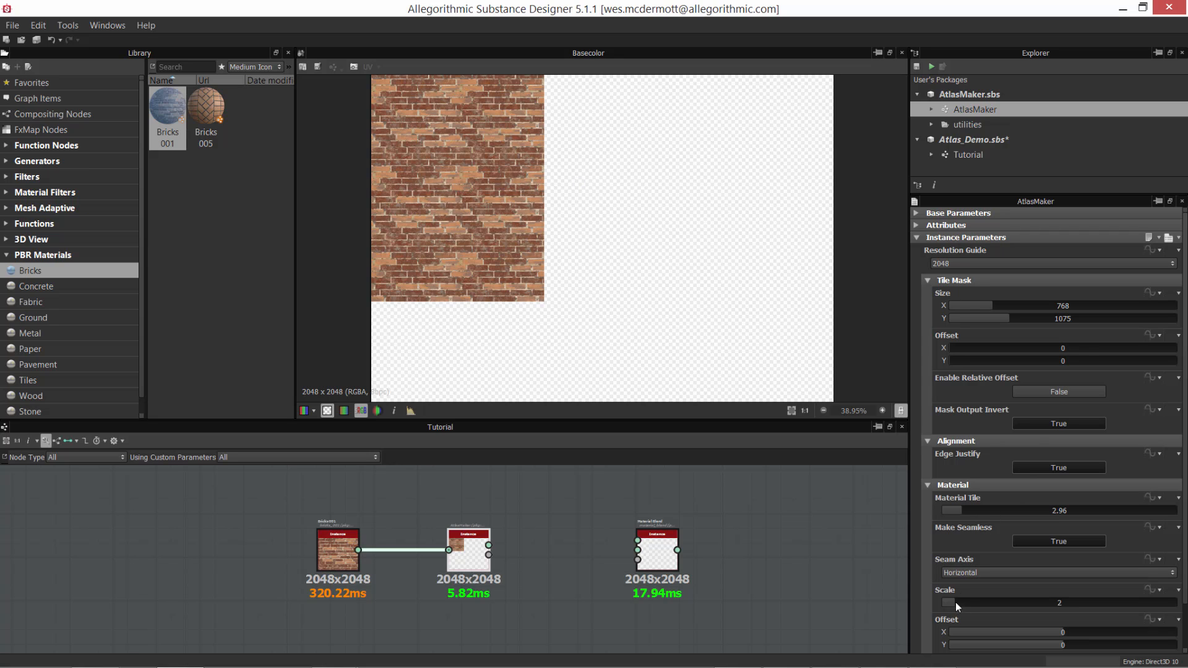
pyautogui.scroll(-2, 1178, 557)
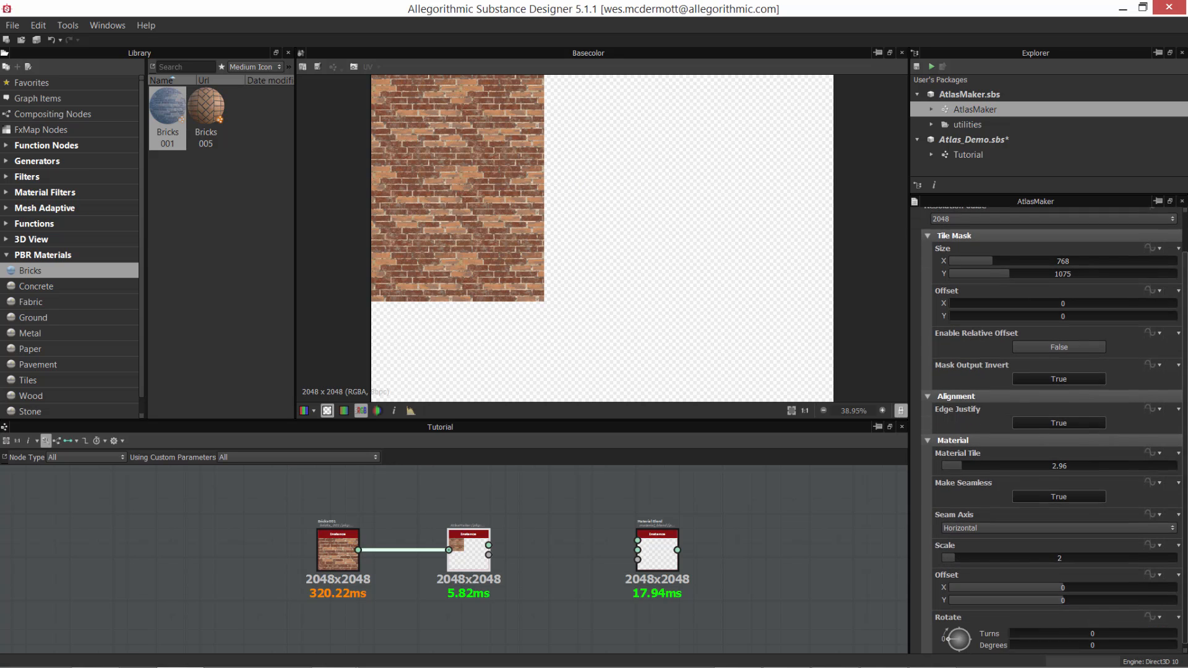
pyautogui.scroll(1, 433, 158)
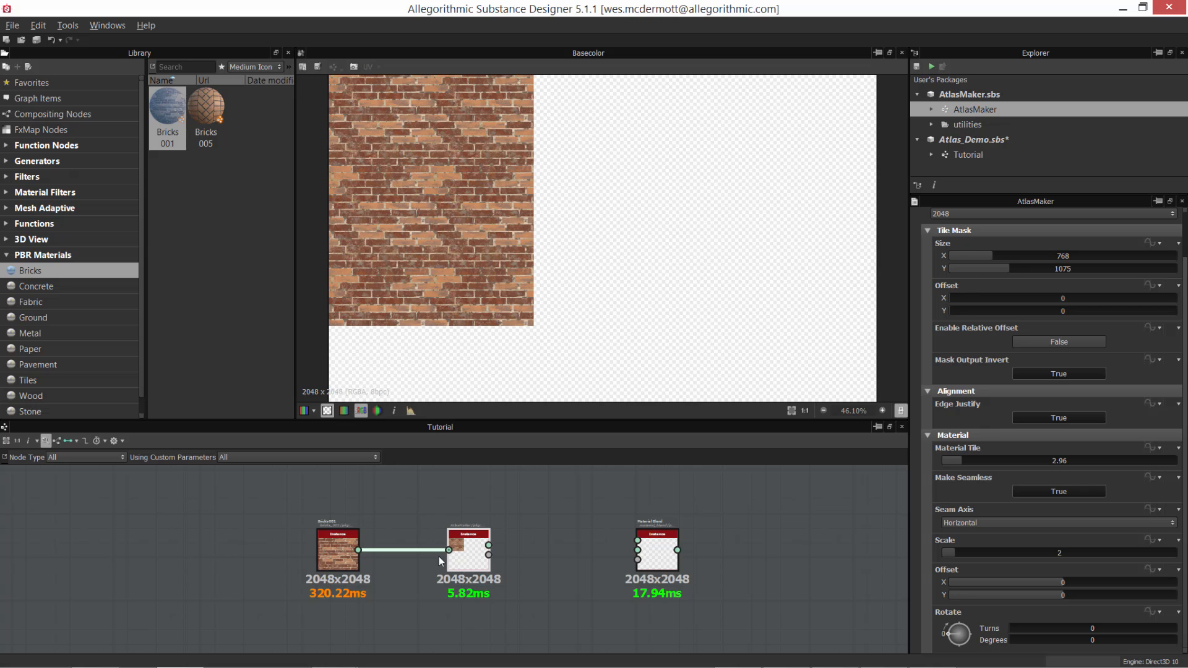
# Move the Material Blend node farther from the AtlasMaker and add a new AtlasMaker instance below the existing one.
pyautogui.scroll(-2, 439, 556)
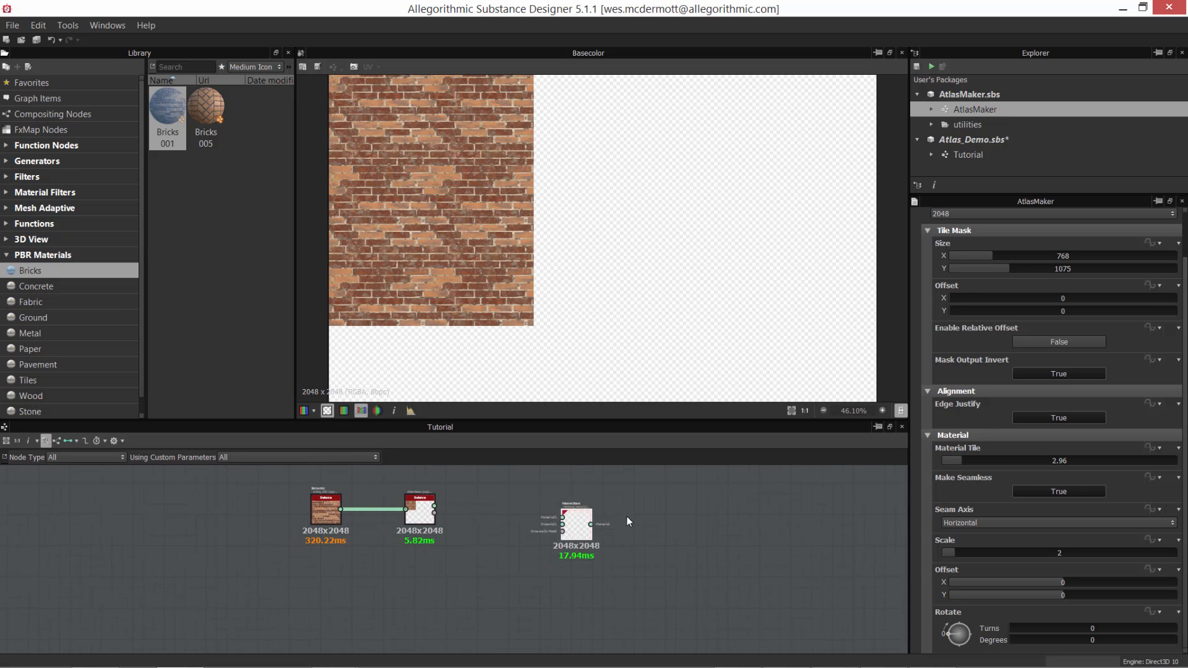
pyautogui.moveTo(627, 518); pyautogui.dragTo(628, 510)
pyautogui.scroll(-1, 529, 262)
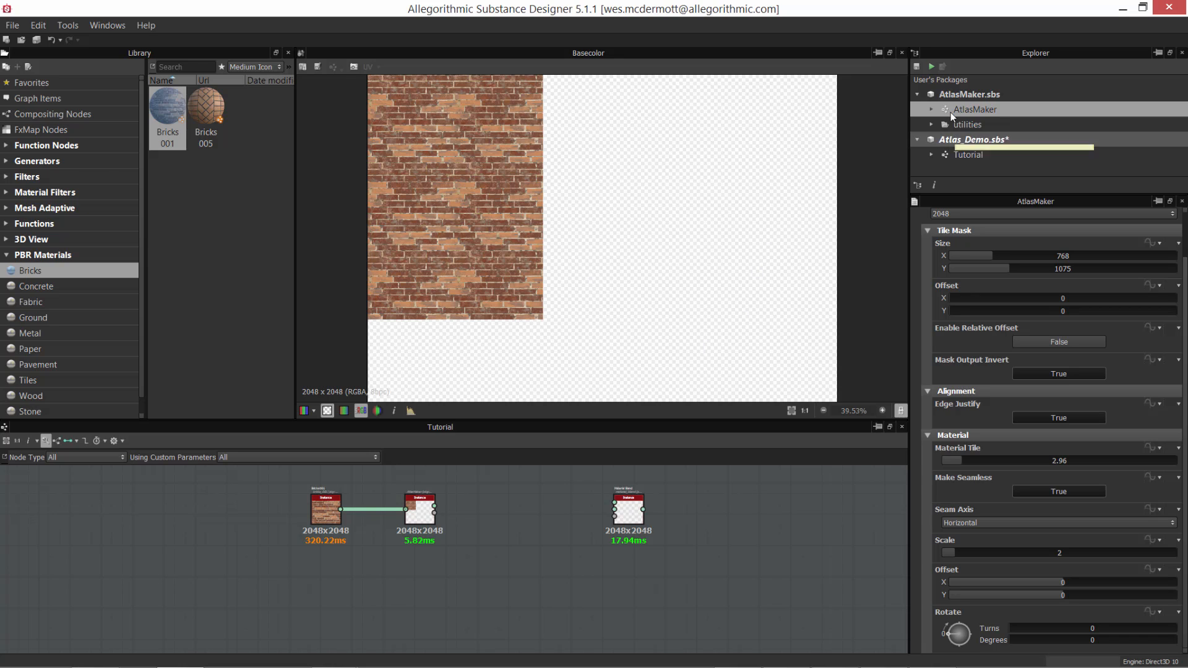
pyautogui.moveTo(955, 111); pyautogui.dragTo(410, 573)
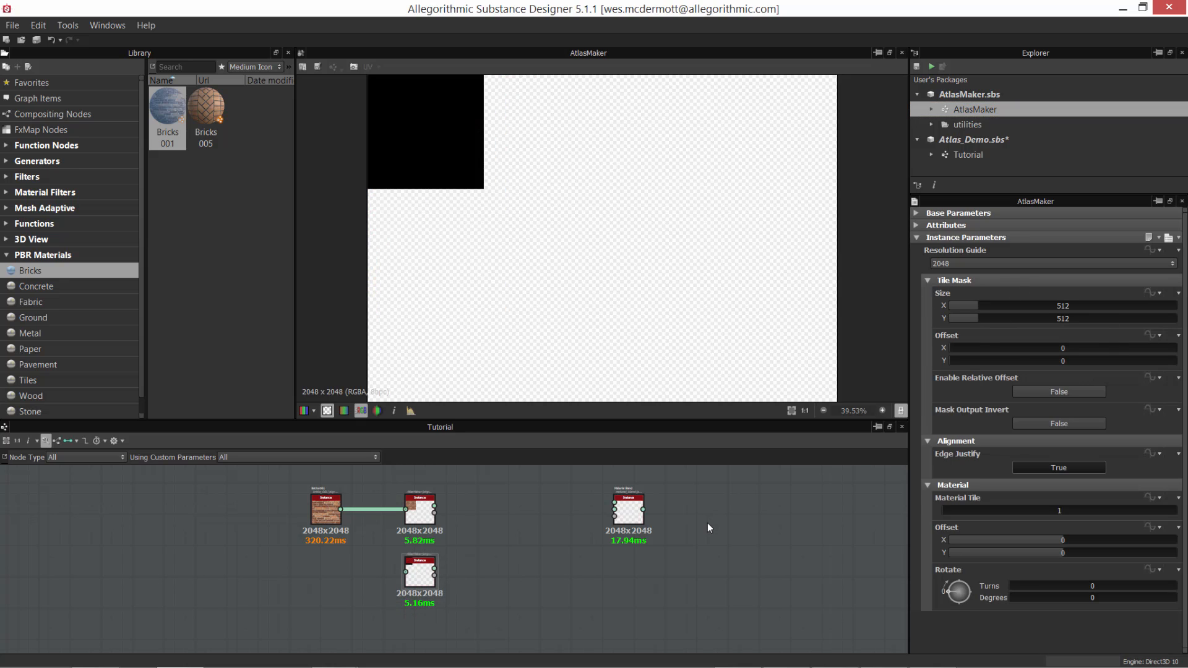
# Switch to Maya, delete the duplicated wall tile Tile_04, and frame the remaining tile's base trim.
pyautogui.hotkey('alt', 'Tab')
pyautogui.keyDown('alt'); pyautogui.moveTo(584, 485); pyautogui.dragTo(612, 443, button='middle'); pyautogui.keyUp('alt')
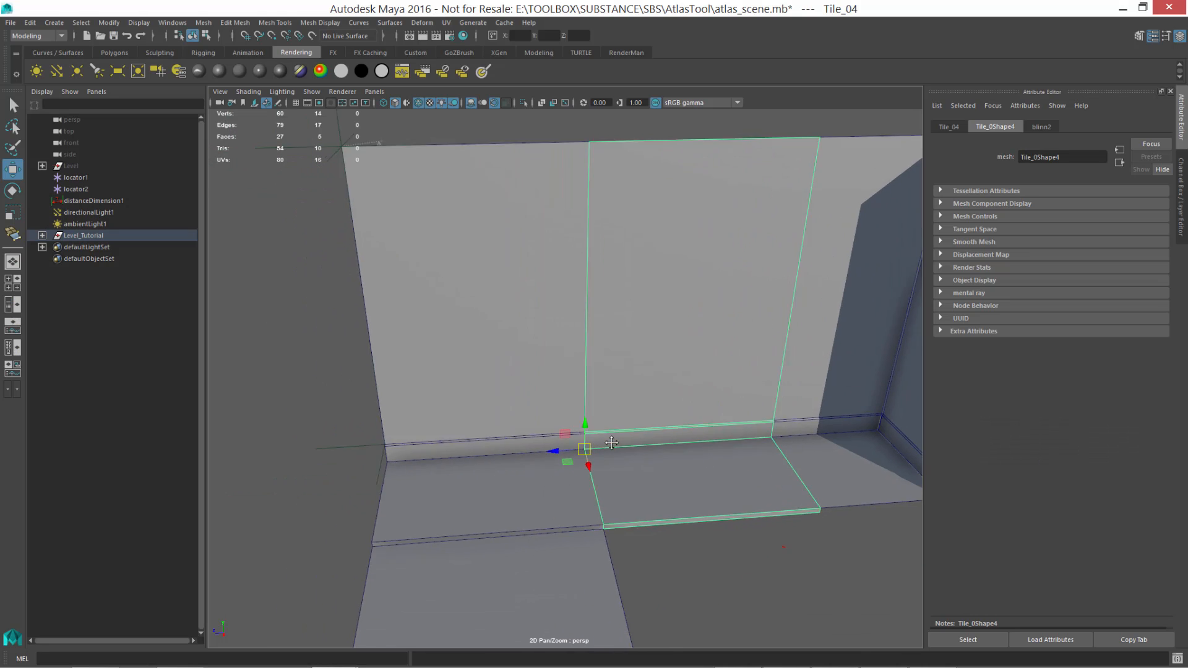
pyautogui.keyDown('alt'); pyautogui.moveTo(612, 443); pyautogui.dragTo(596, 491); pyautogui.keyUp('alt')
pyautogui.press('Delete')
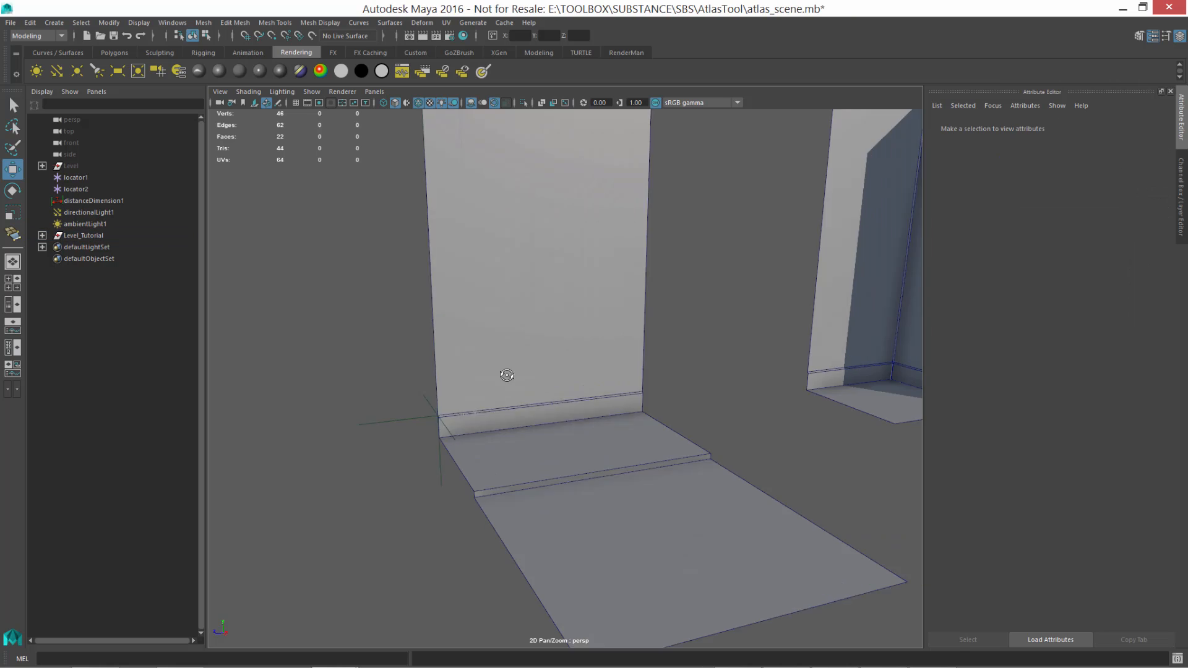
pyautogui.keyDown('alt'); pyautogui.moveTo(507, 375); pyautogui.dragTo(493, 455); pyautogui.keyUp('alt')
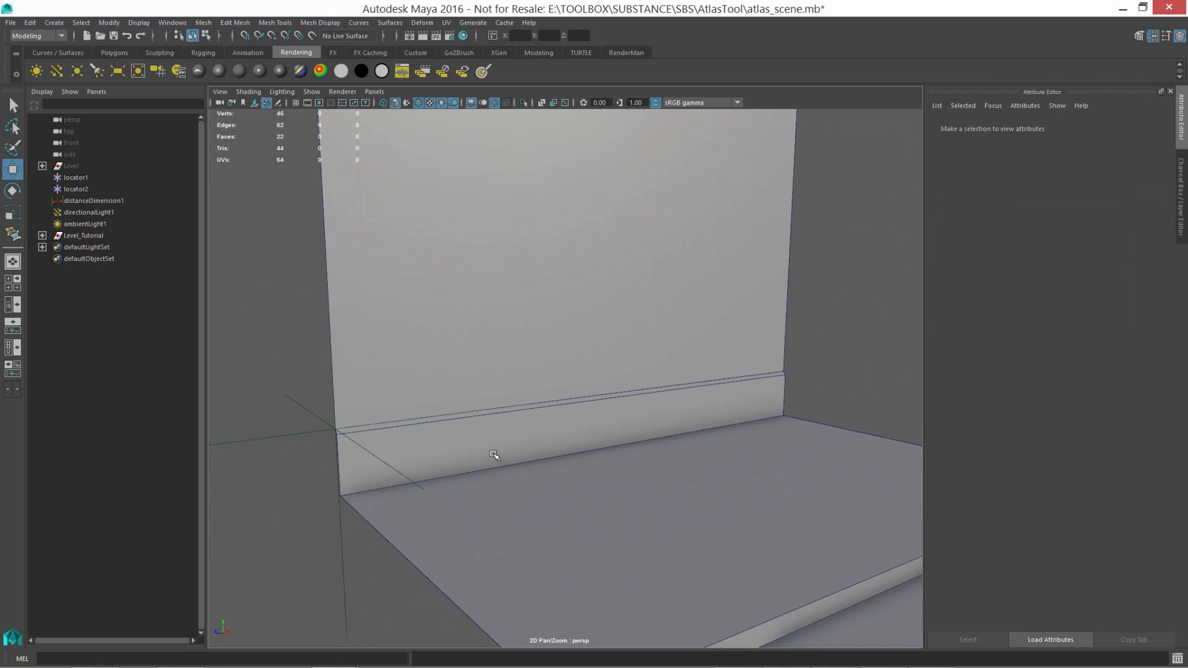
# Select the two faces of the base trim along the bottom of Tile_01's wall in face mode.
pyautogui.click(482, 450)
pyautogui.moveTo(480, 426); pyautogui.dragTo(444, 437, button='right')
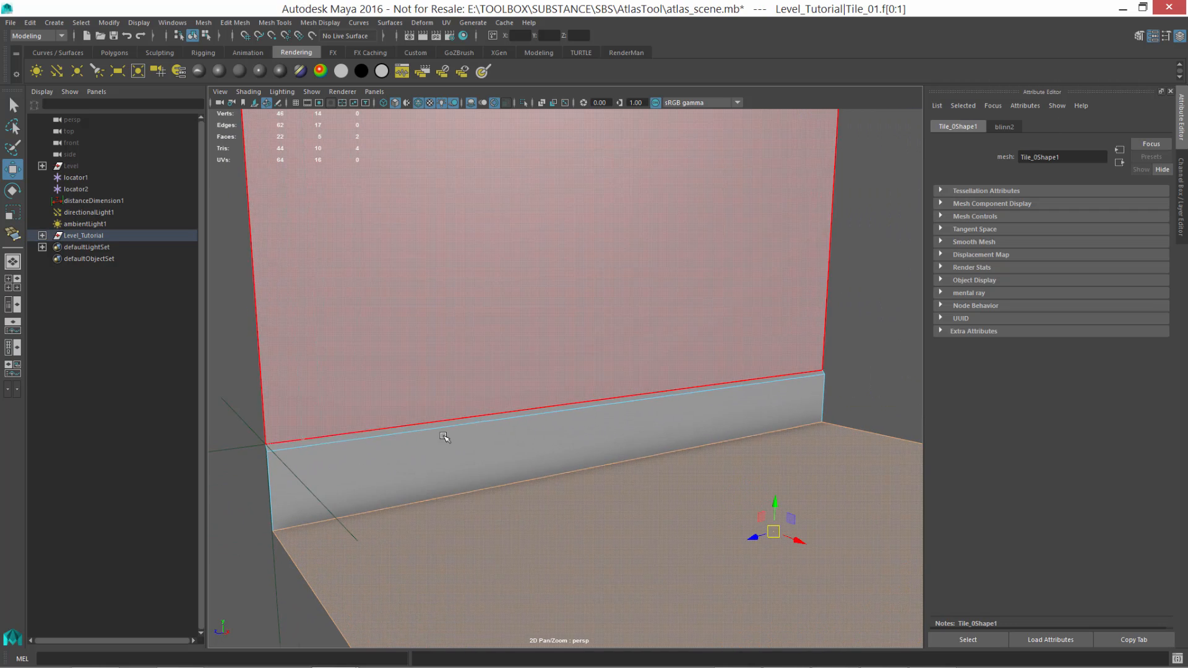
pyautogui.click(429, 428)
pyautogui.keyDown('shift'); pyautogui.click(419, 452); pyautogui.keyUp('shift')
pyautogui.keyDown('alt'); pyautogui.moveTo(469, 497); pyautogui.dragTo(444, 459, button='right'); pyautogui.keyUp('alt')
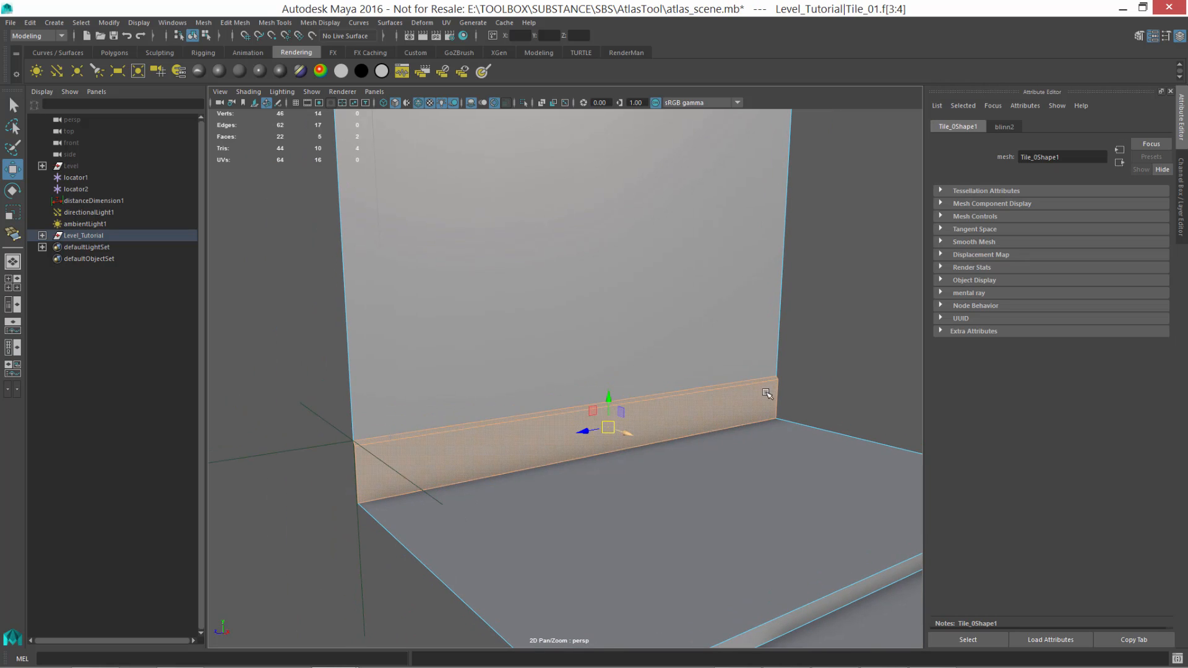
# Leave face mode and select locator1 at the top corner of the wall's base trim.
pyautogui.moveTo(630, 322); pyautogui.dragTo(723, 304, button='right')
pyautogui.keyDown('alt'); pyautogui.moveTo(371, 437); pyautogui.dragTo(437, 499, button='right'); pyautogui.keyUp('alt')
pyautogui.click(275, 440)
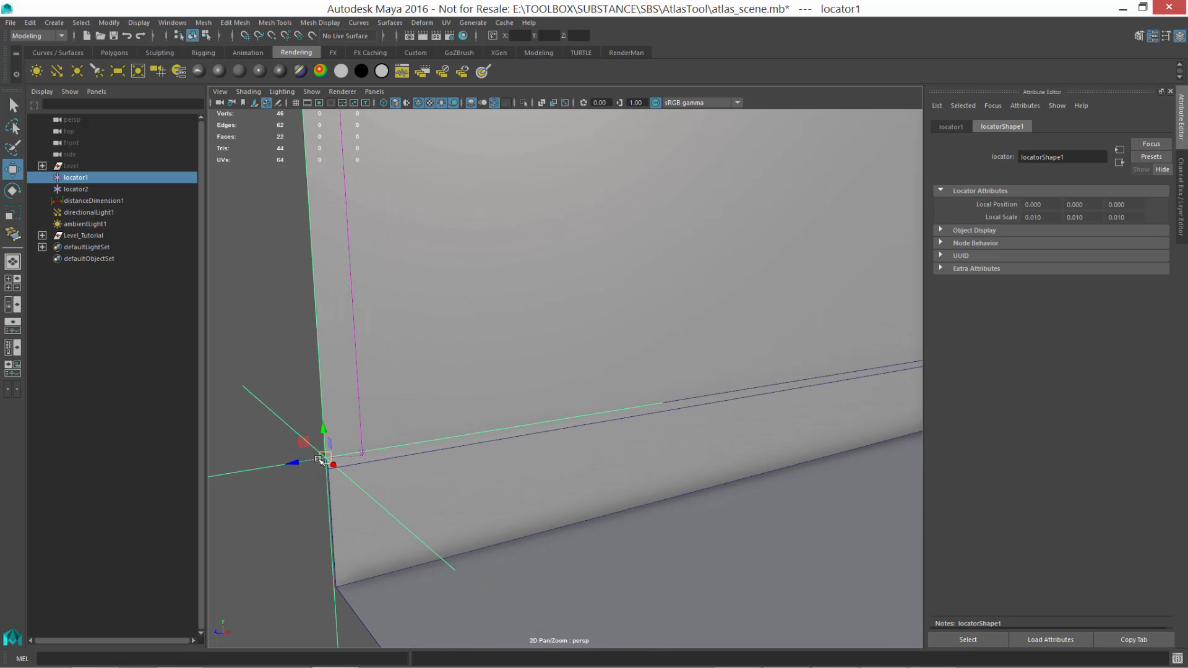
pyautogui.keyDown('alt'); pyautogui.moveTo(573, 493); pyautogui.dragTo(453, 430, button='right'); pyautogui.keyUp('alt')
pyautogui.keyDown('alt'); pyautogui.moveTo(454, 430); pyautogui.dragTo(429, 561, button='middle'); pyautogui.keyUp('alt')
pyautogui.keyDown('alt'); pyautogui.moveTo(560, 480); pyautogui.dragTo(526, 449, button='right'); pyautogui.keyUp('alt')
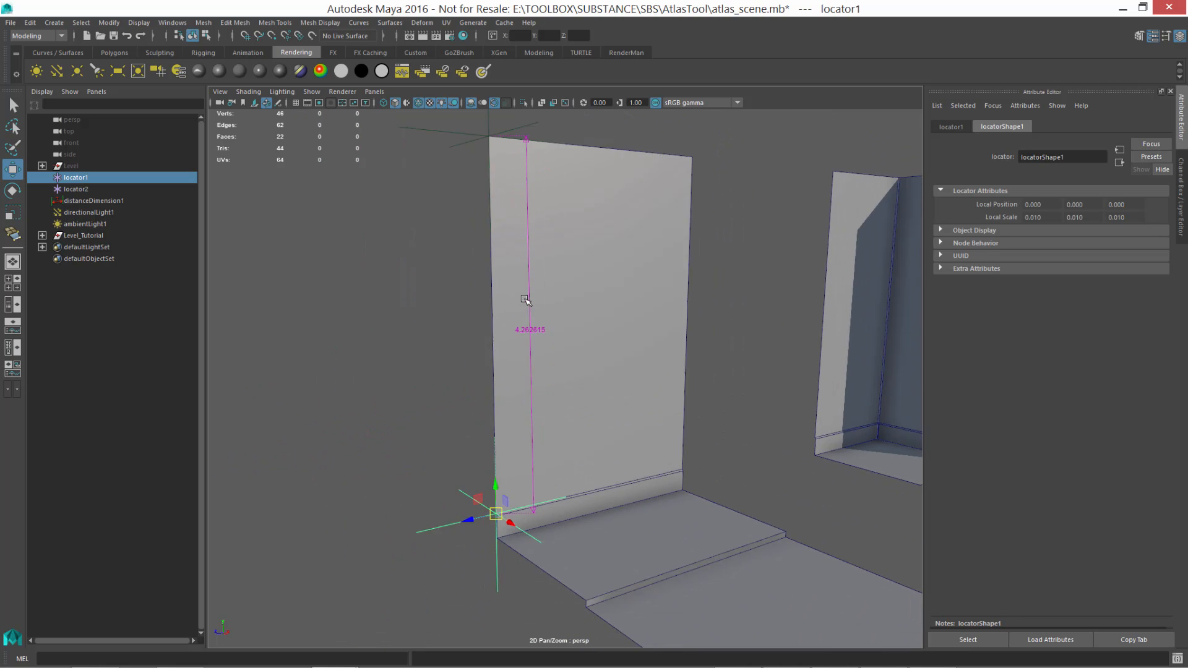
# Snap locator2 from the wall's top corner to the bottom corner of the base trim to measure the trim's height.
pyautogui.keyDown('alt'); pyautogui.moveTo(526, 300); pyautogui.dragTo(529, 334, button='middle'); pyautogui.keyUp('alt')
pyautogui.click(464, 169)
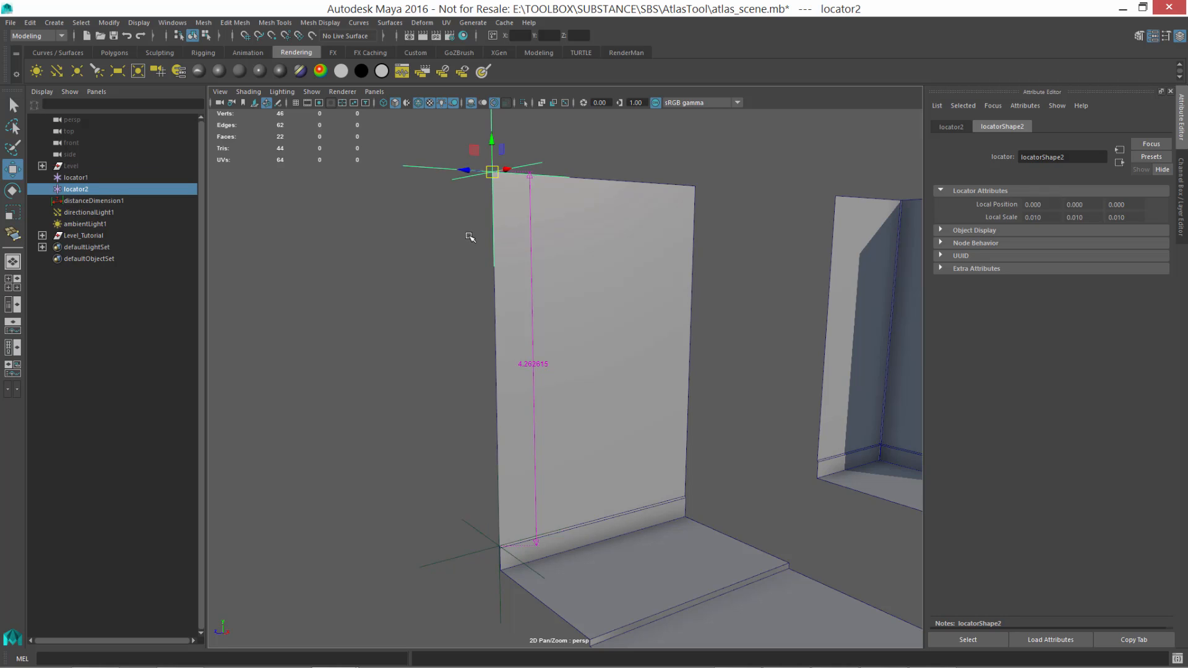
pyautogui.press('v')
pyautogui.moveTo(492, 172); pyautogui.dragTo(502, 572)
pyautogui.keyDown('alt'); pyautogui.moveTo(545, 545); pyautogui.dragTo(573, 554, button='right'); pyautogui.keyUp('alt')
pyautogui.keyDown('alt'); pyautogui.moveTo(572, 553); pyautogui.dragTo(560, 384, button='middle'); pyautogui.keyUp('alt')
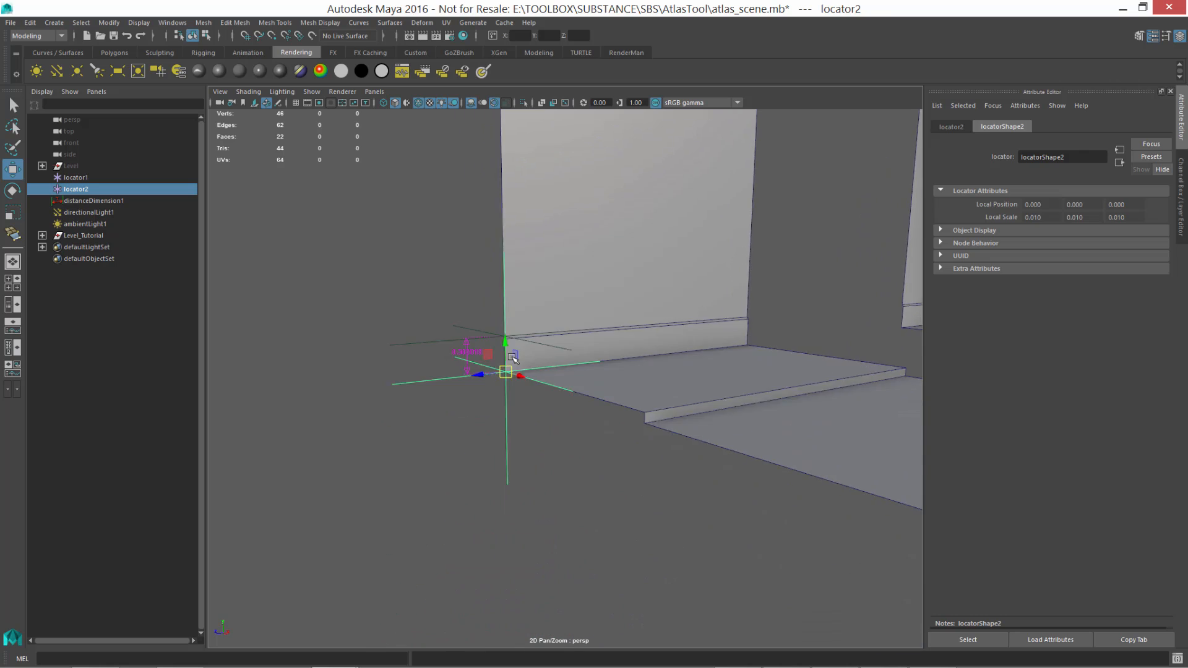
pyautogui.keyDown('alt'); pyautogui.moveTo(560, 383); pyautogui.dragTo(583, 438, button='right'); pyautogui.keyUp('alt')
pyautogui.keyDown('alt'); pyautogui.moveTo(565, 414); pyautogui.dragTo(626, 480, button='middle'); pyautogui.keyUp('alt')
pyautogui.keyDown('alt'); pyautogui.moveTo(627, 481); pyautogui.dragTo(609, 465, button='right'); pyautogui.keyUp('alt')
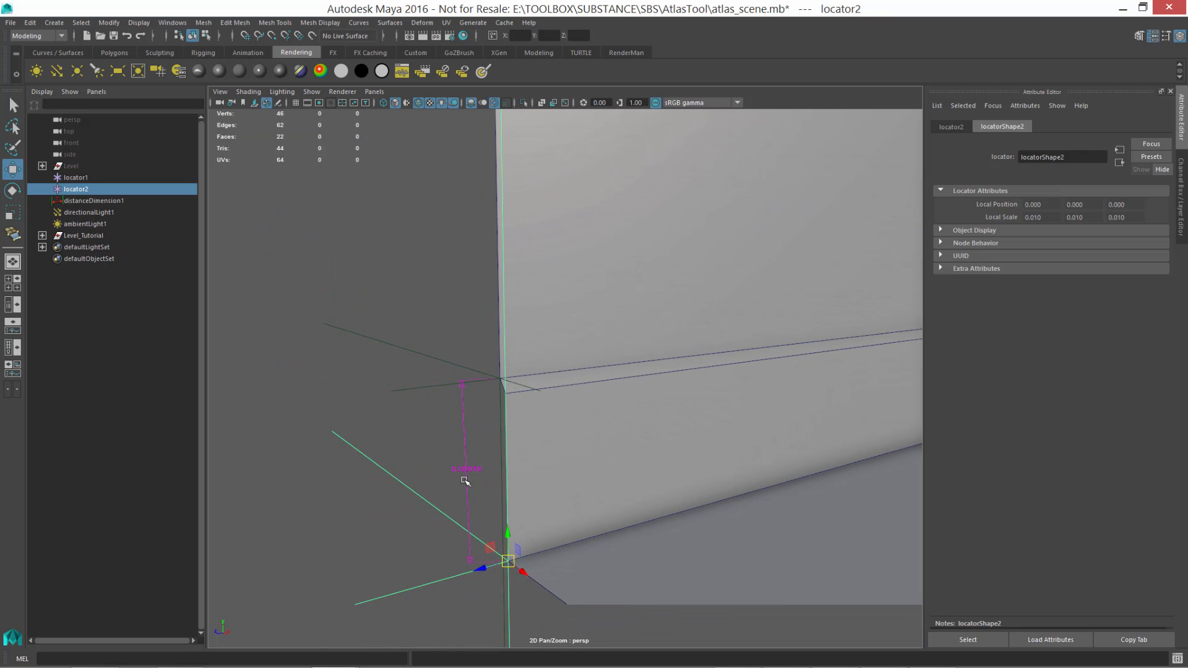
pyautogui.moveTo(467, 480)
pyautogui.keyDown('alt'); pyautogui.mouseDown(button='right')
pyautogui.moveTo(496, 503)
pyautogui.moveTo(460, 477)
pyautogui.mouseUp(button='right'); pyautogui.keyUp('alt')
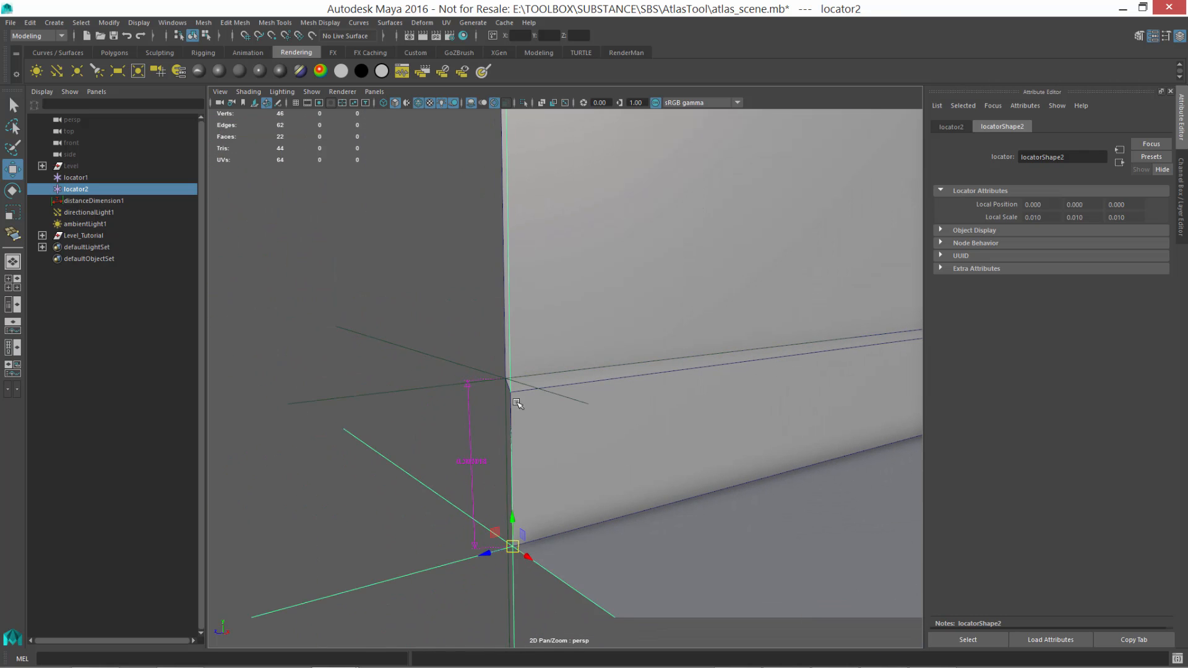
# Work out the trim's pixel height in the Calculator as 0.3 * 256, then close the Calculator.
pyautogui.moveTo(999, 654)
pyautogui.click(925, 654)
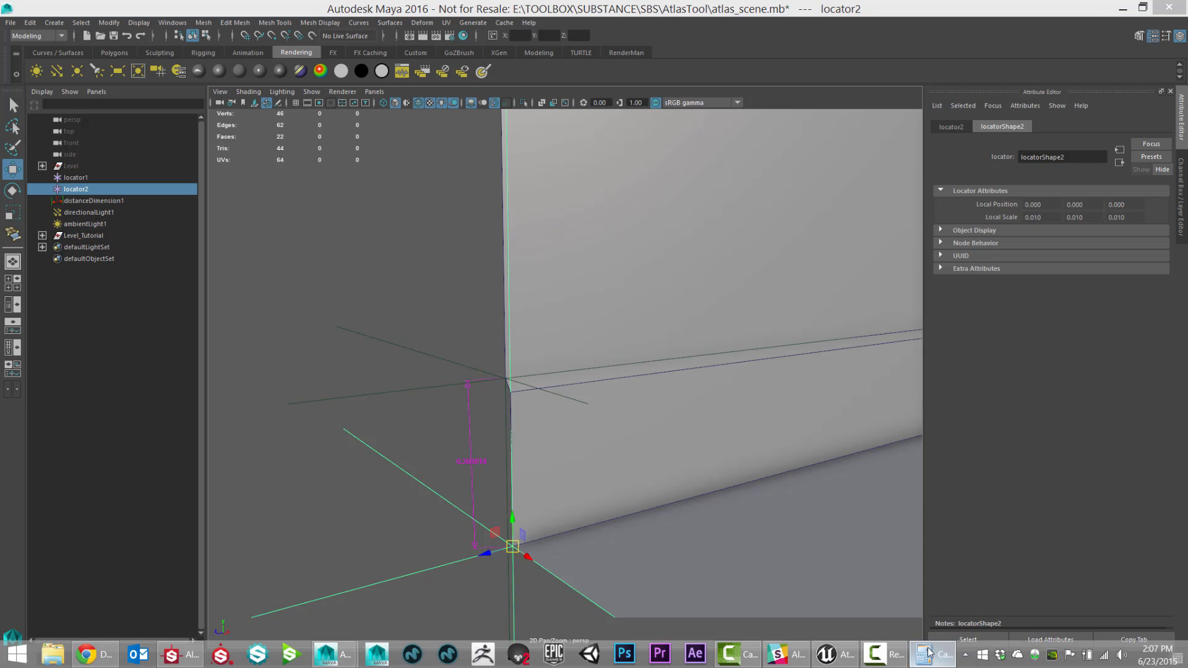
pyautogui.click(814, 339)
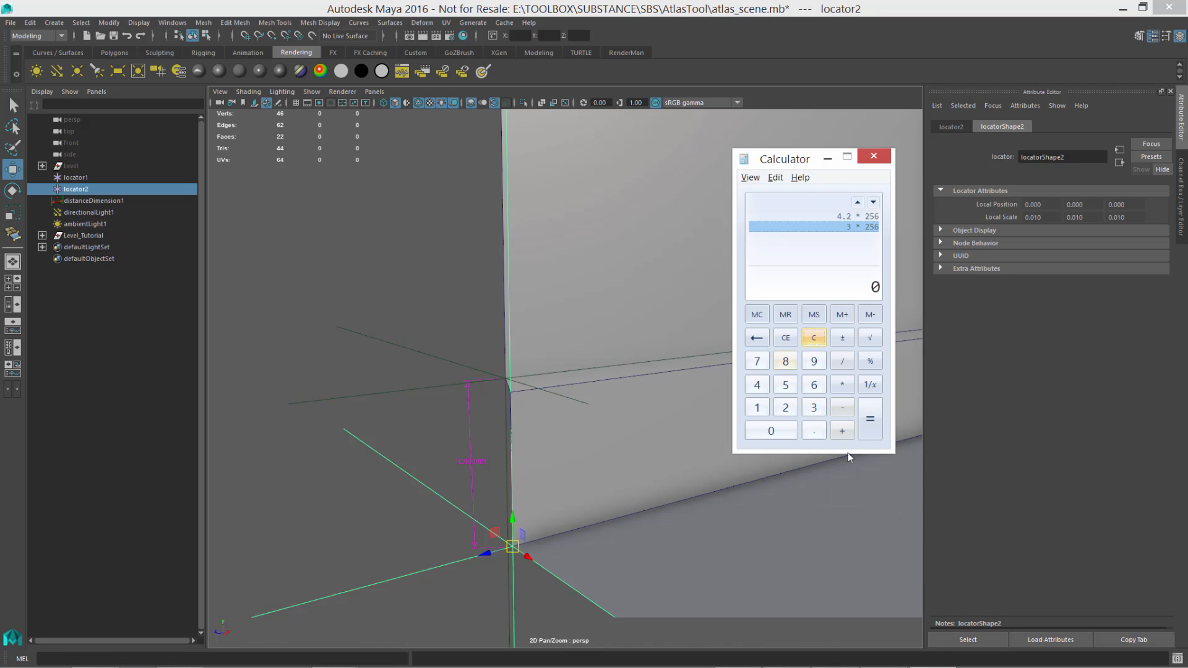
pyautogui.click(813, 432)
pyautogui.click(817, 408)
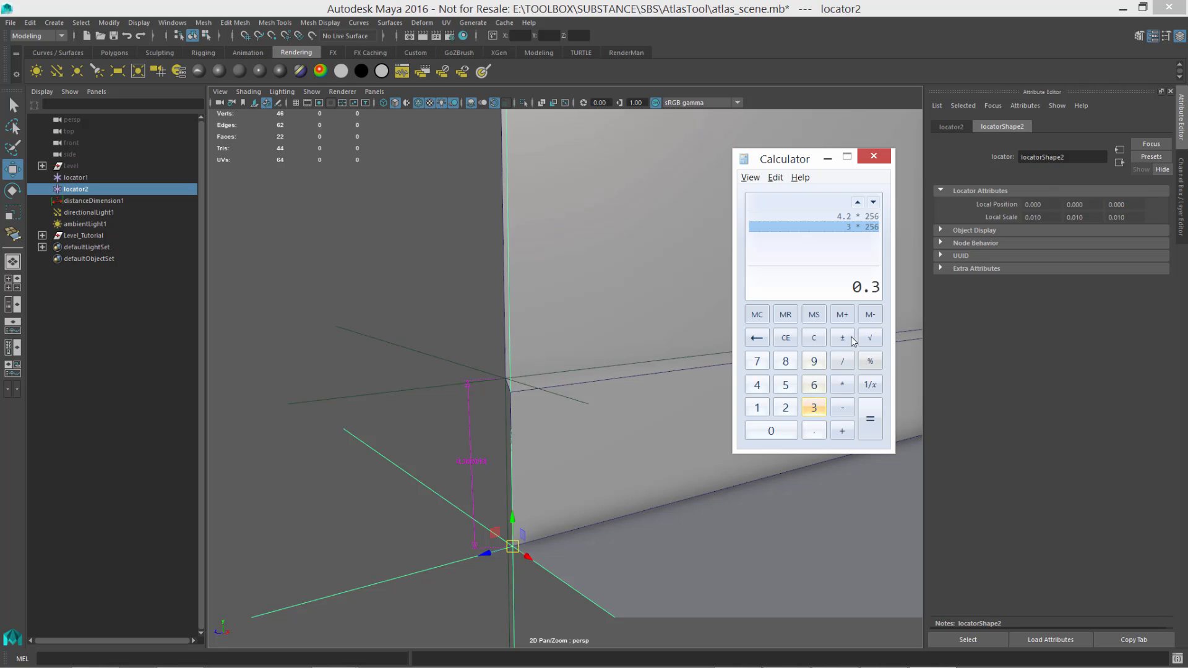
pyautogui.click(842, 385)
pyautogui.click(785, 408)
pyautogui.click(787, 387)
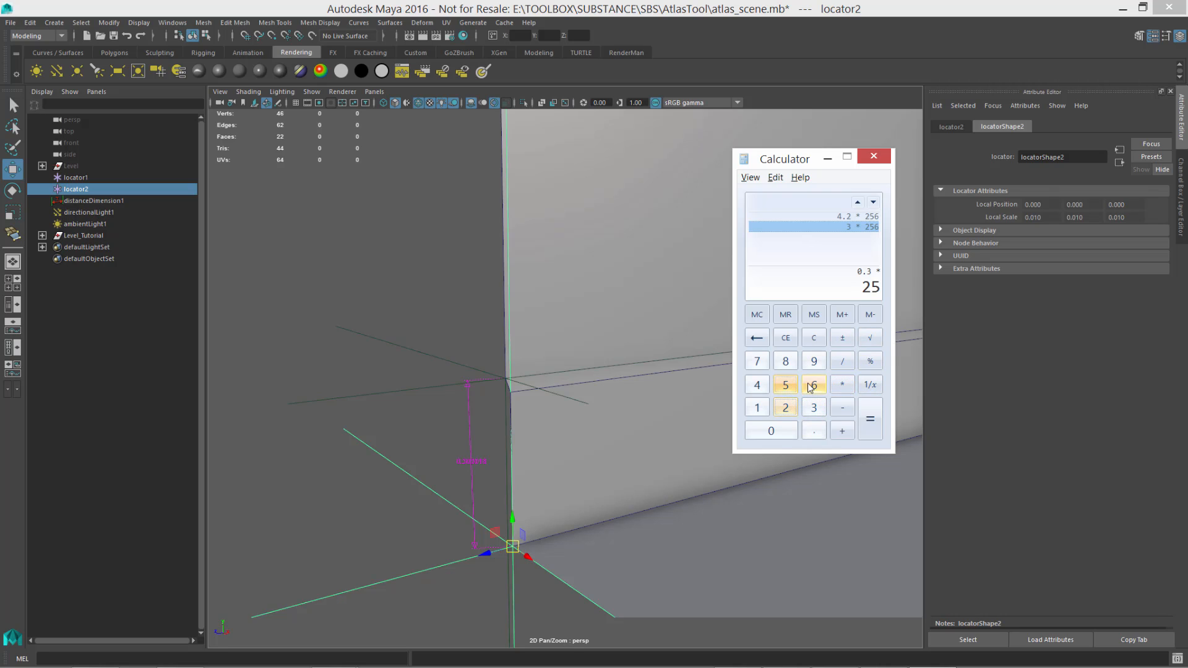
pyautogui.click(814, 385)
pyautogui.click(870, 418)
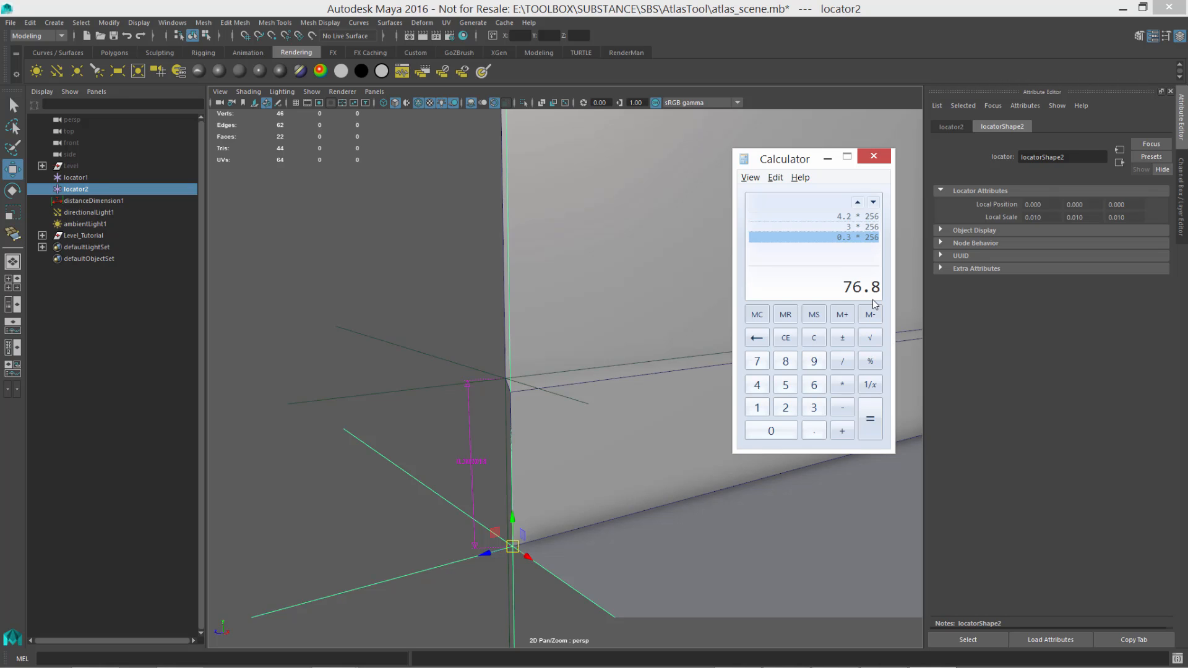
pyautogui.click(871, 157)
# Snap locator1 to the base trim's opposite bottom corner to measure the trim's length.
pyautogui.keyDown('alt'); pyautogui.moveTo(578, 493); pyautogui.dragTo(563, 455); pyautogui.keyUp('alt')
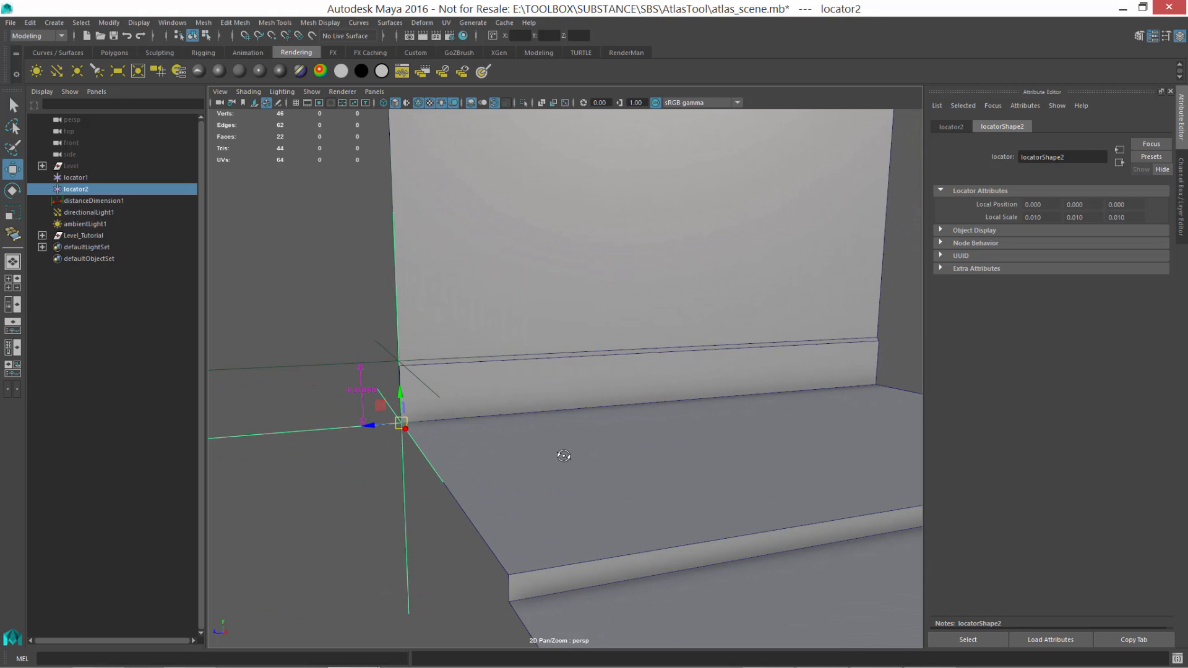
pyautogui.moveTo(300, 332); pyautogui.dragTo(314, 396)
pyautogui.scroll(-3, 448, 399)
pyautogui.moveTo(492, 405)
pyautogui.keyDown('alt'); pyautogui.mouseDown()
pyautogui.moveTo(478, 424)
pyautogui.moveTo(488, 413)
pyautogui.mouseUp(); pyautogui.keyUp('alt')
pyautogui.press('v')
pyautogui.moveTo(374, 384); pyautogui.dragTo(774, 401)
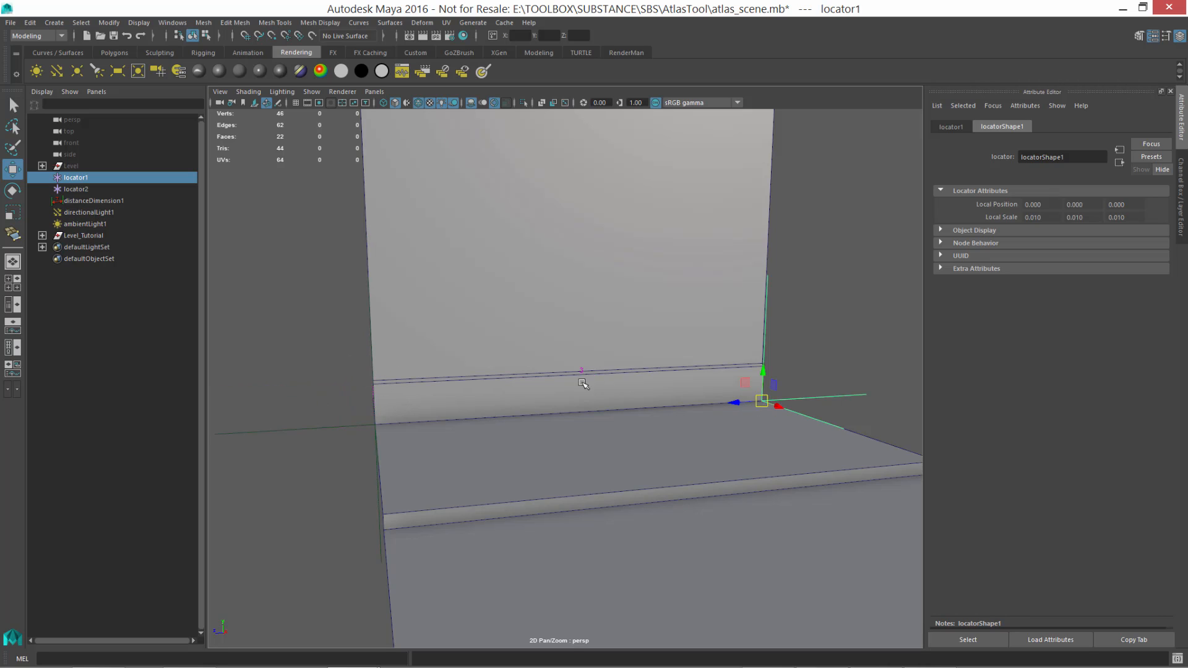
pyautogui.keyDown('alt'); pyautogui.moveTo(584, 385); pyautogui.dragTo(623, 429); pyautogui.keyUp('alt')
pyautogui.keyDown('alt'); pyautogui.moveTo(663, 481); pyautogui.dragTo(639, 469, button='right'); pyautogui.keyUp('alt')
pyautogui.keyDown('alt'); pyautogui.moveTo(639, 468); pyautogui.dragTo(630, 515); pyautogui.keyUp('alt')
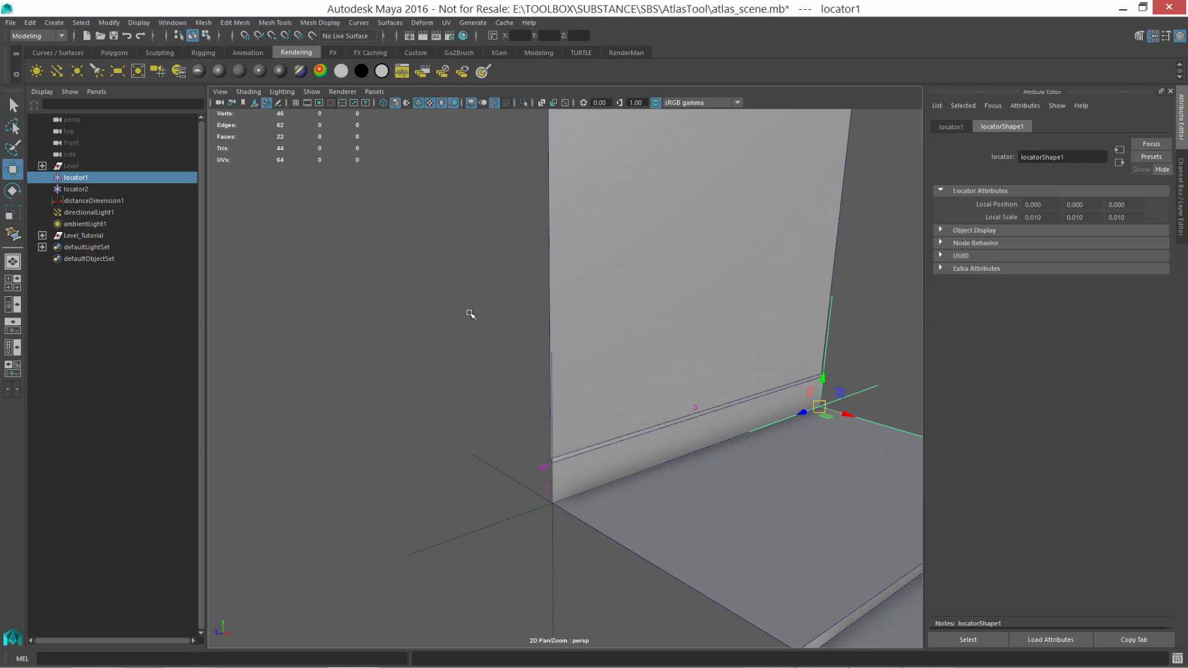
# Switch to Substance Designer and set the second AtlasMaker's Tile Mask size to X 768 and Y 80.
pyautogui.hotkey('alt', 'Tab')
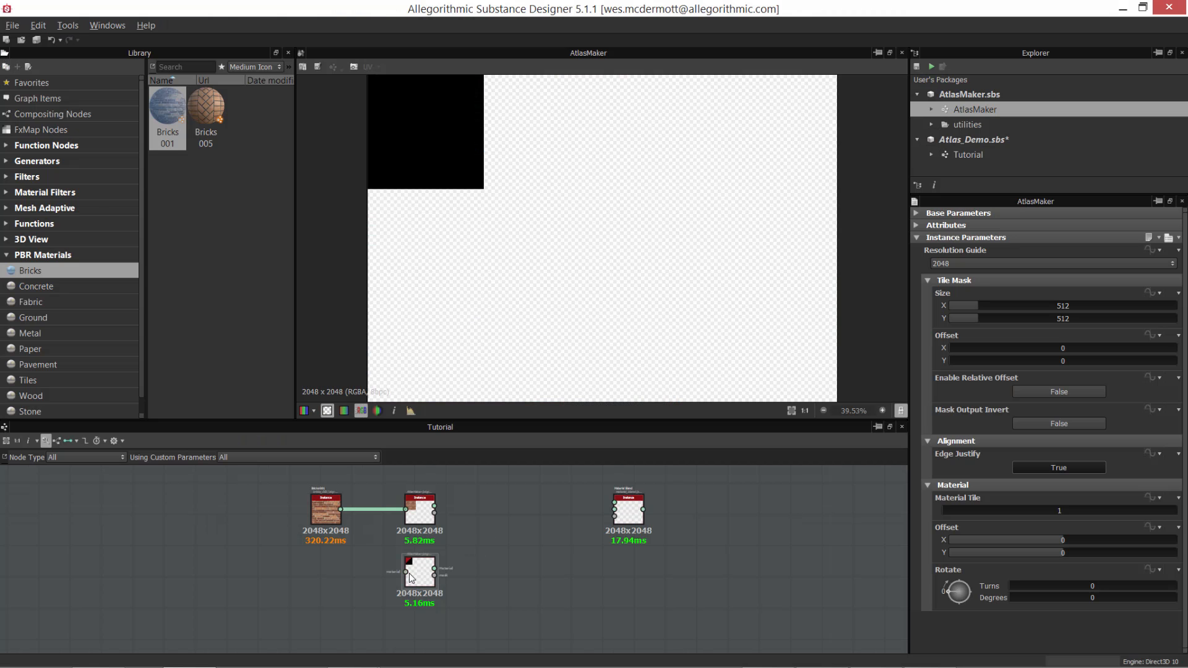
pyautogui.click(408, 573)
pyautogui.click(807, 535)
pyautogui.scroll(2, 433, 582)
pyautogui.doubleClick(1062, 305)
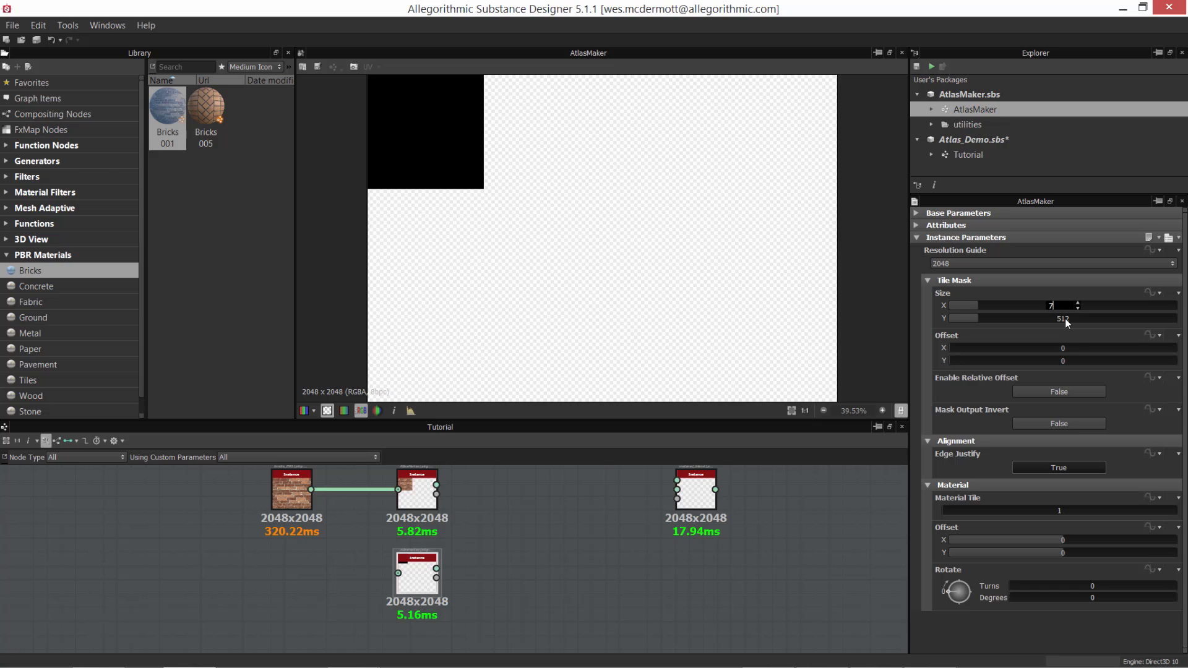
pyautogui.write('768')
pyautogui.press('Tab')
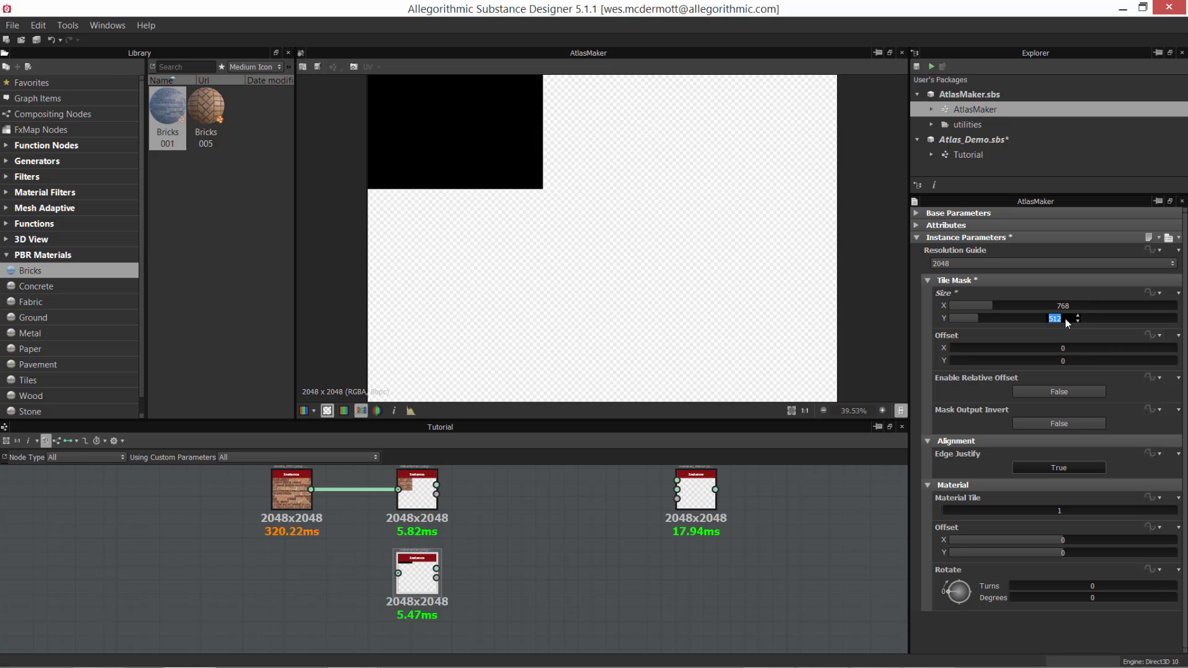
pyautogui.write('80')
pyautogui.press('Return')
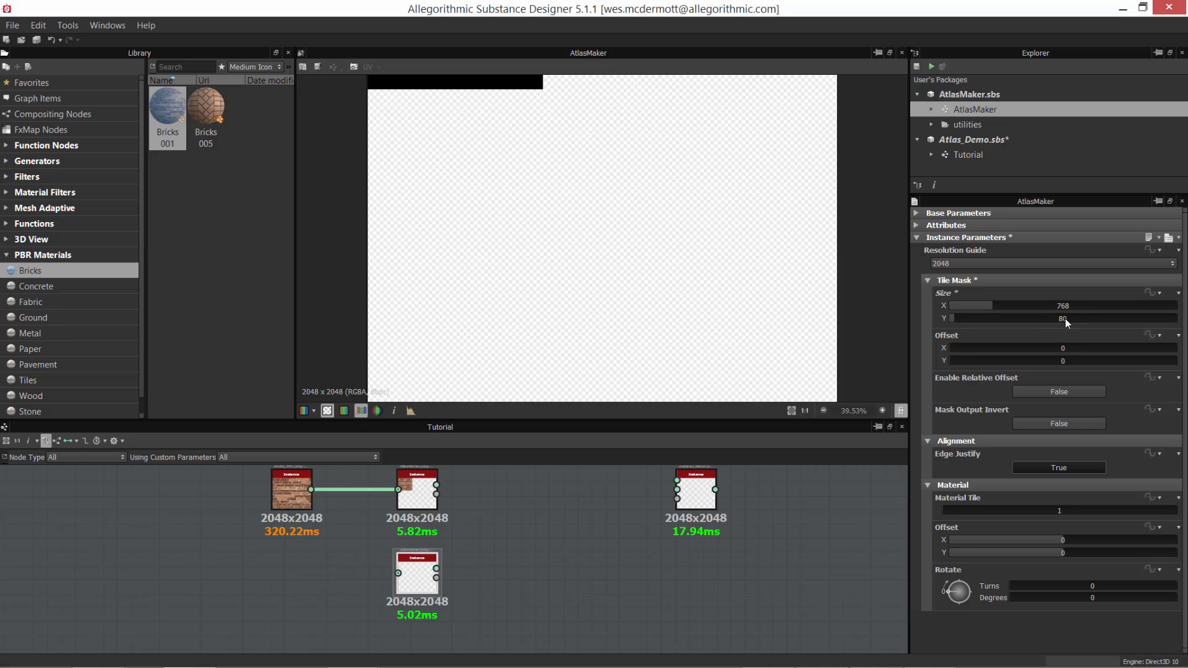
# Add the Concrete 011 material to the graph, connect it to the second AtlasMaker's input, and preview that tile.
pyautogui.scroll(-2, 741, 245)
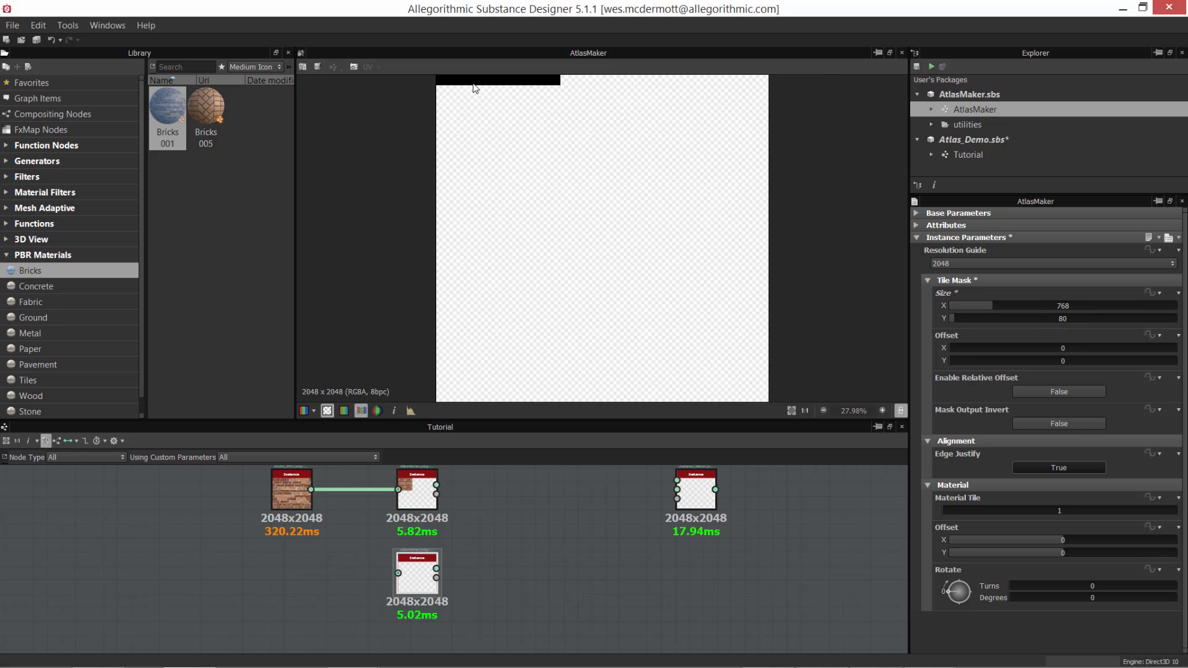
pyautogui.scroll(-1, 523, 136)
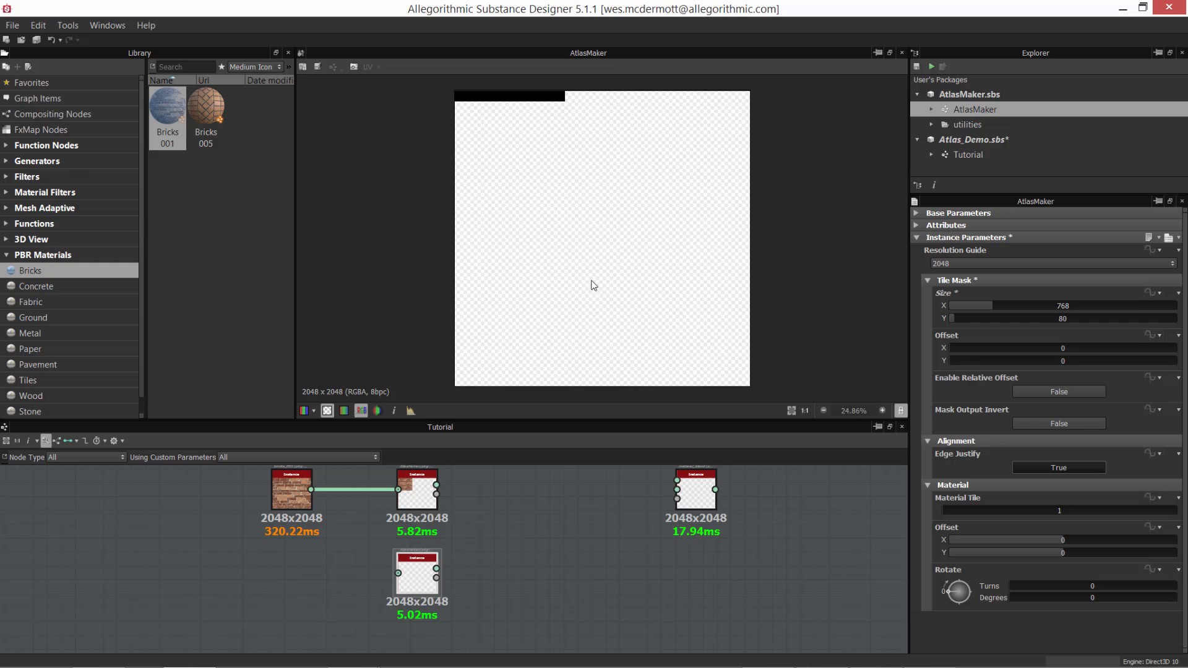
pyautogui.click(32, 286)
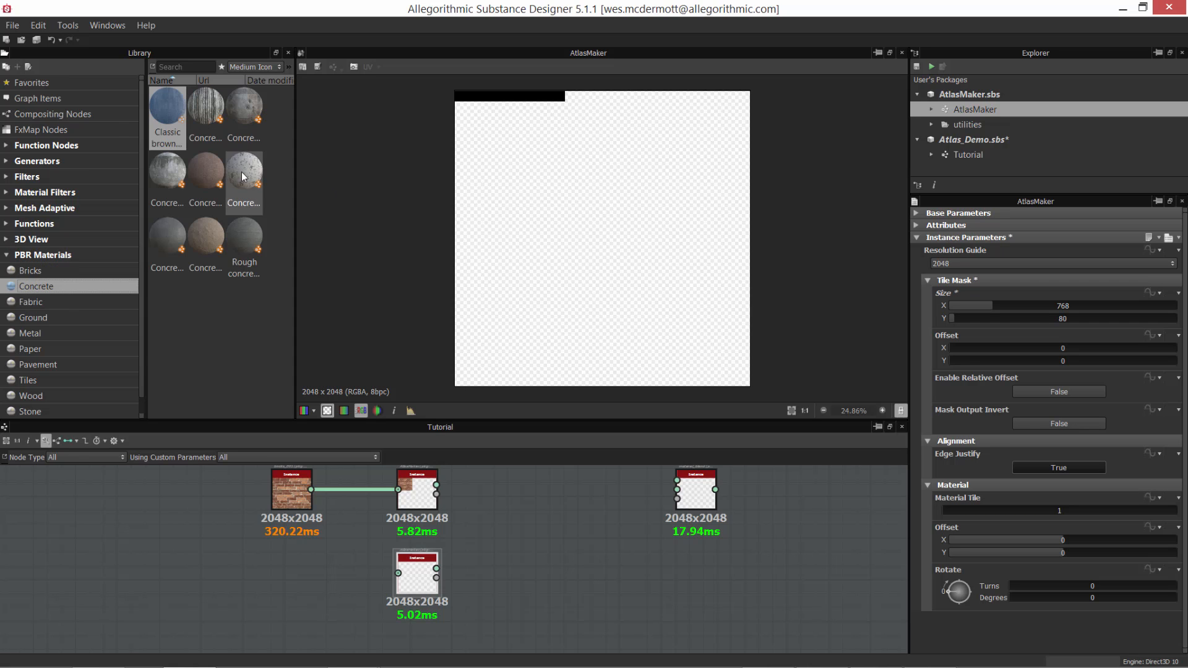
pyautogui.moveTo(242, 177); pyautogui.dragTo(398, 573)
pyautogui.click(415, 586)
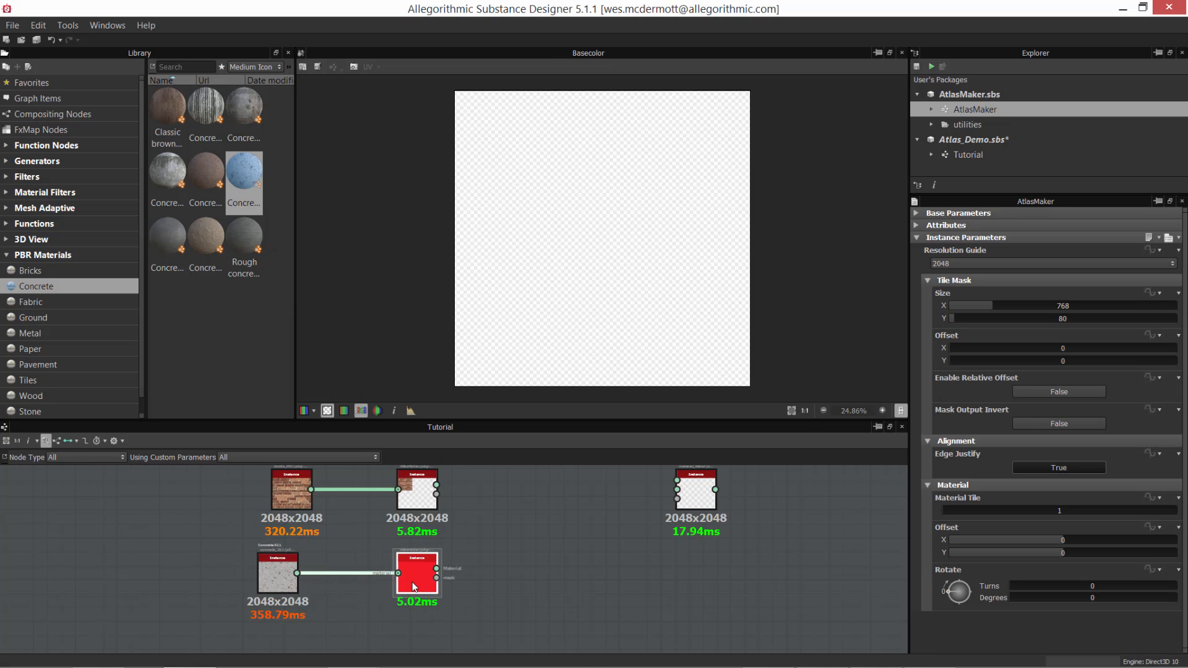
pyautogui.scroll(2, 480, 132)
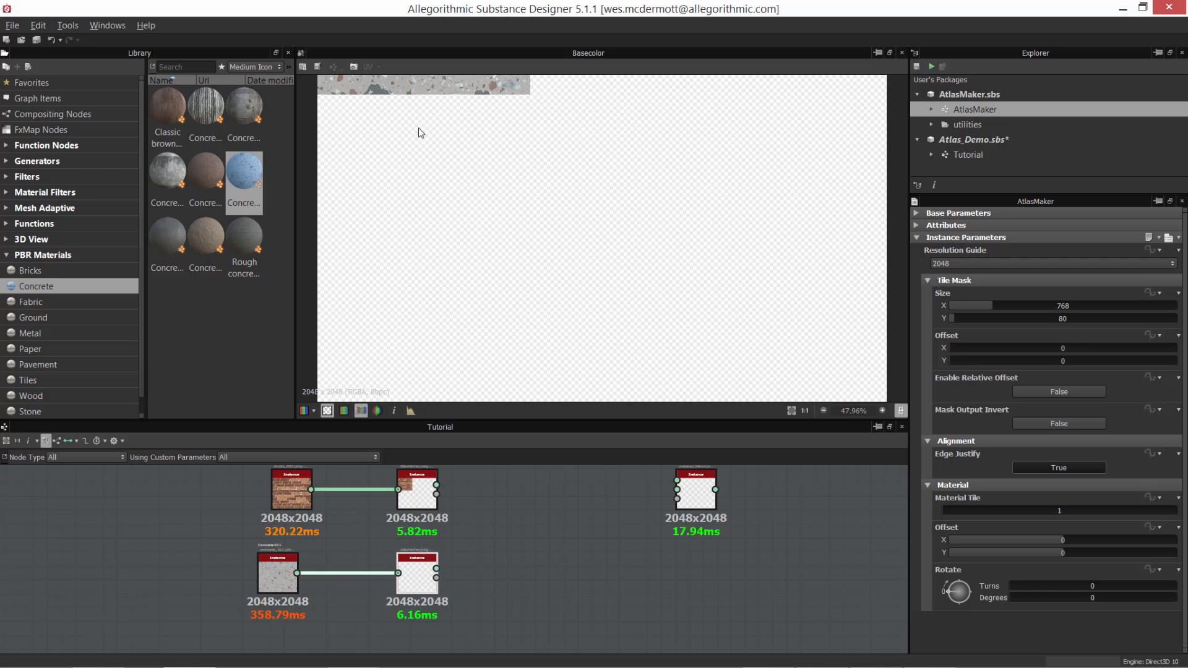
pyautogui.scroll(-1, 418, 132)
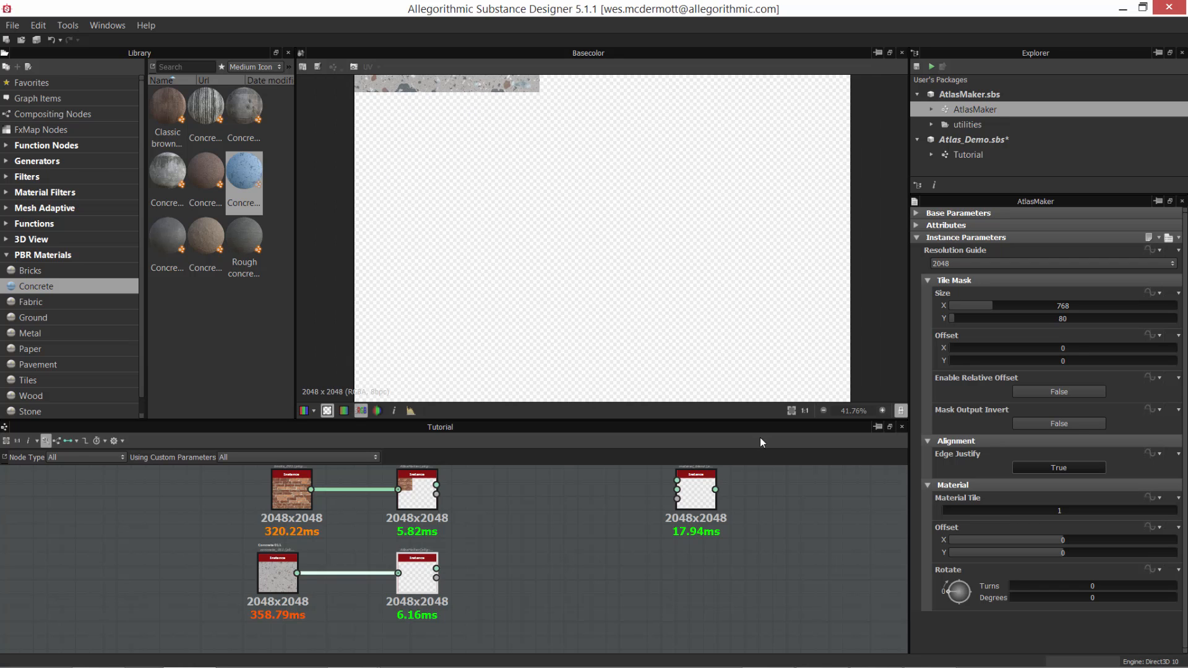
# Set the concrete tile's Material Tile to 1.59, enable Make Seamless, and set the seam Scale to 2.
pyautogui.click(946, 511)
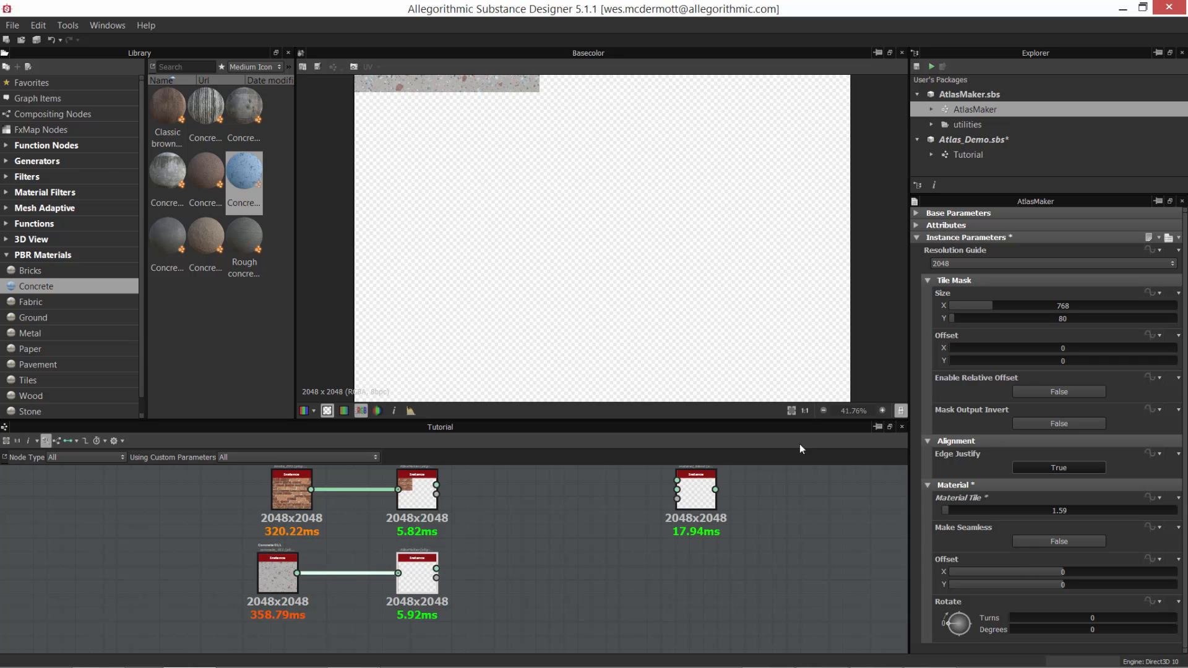
pyautogui.click(1043, 541)
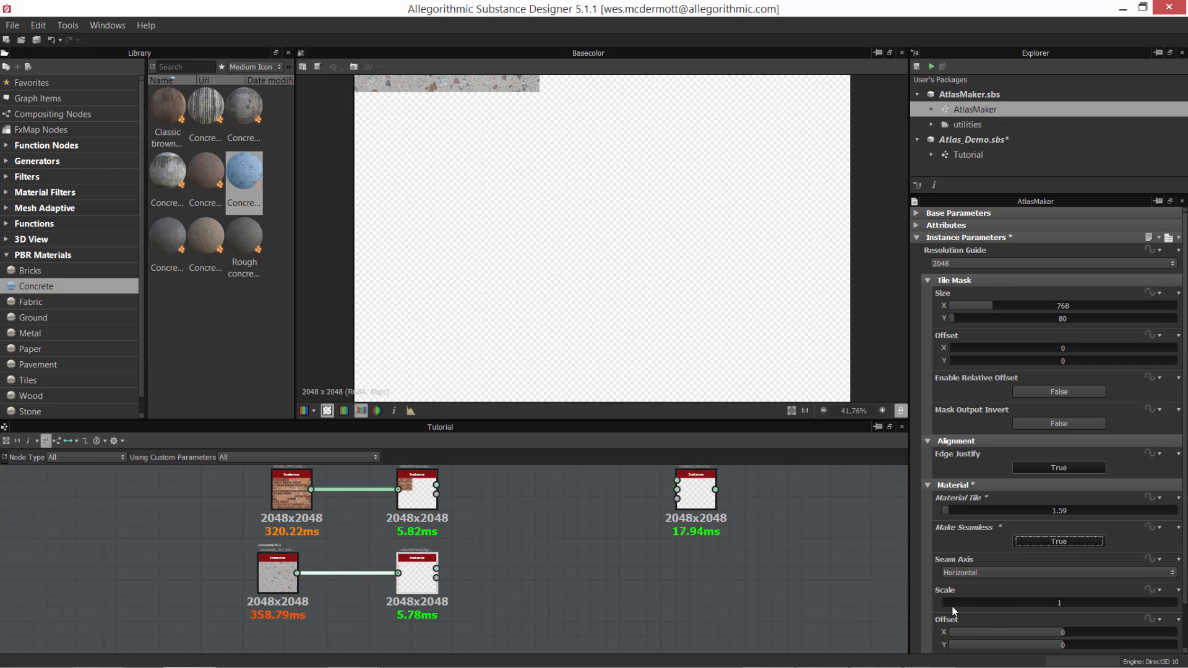
pyautogui.moveTo(952, 602); pyautogui.dragTo(956, 603)
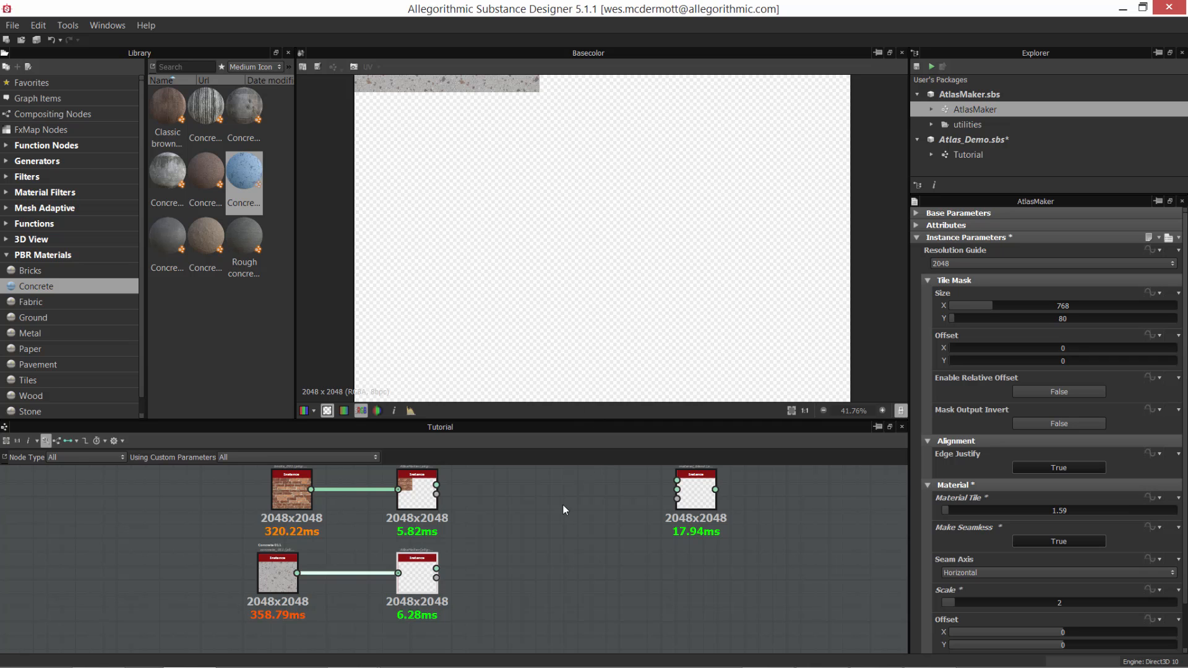
# Preview the brick and concrete AtlasMaker tiles, then place the Material Blend node close beside them and display its output.
pyautogui.moveTo(521, 552); pyautogui.dragTo(559, 543, button='middle')
pyautogui.scroll(-1, 568, 555)
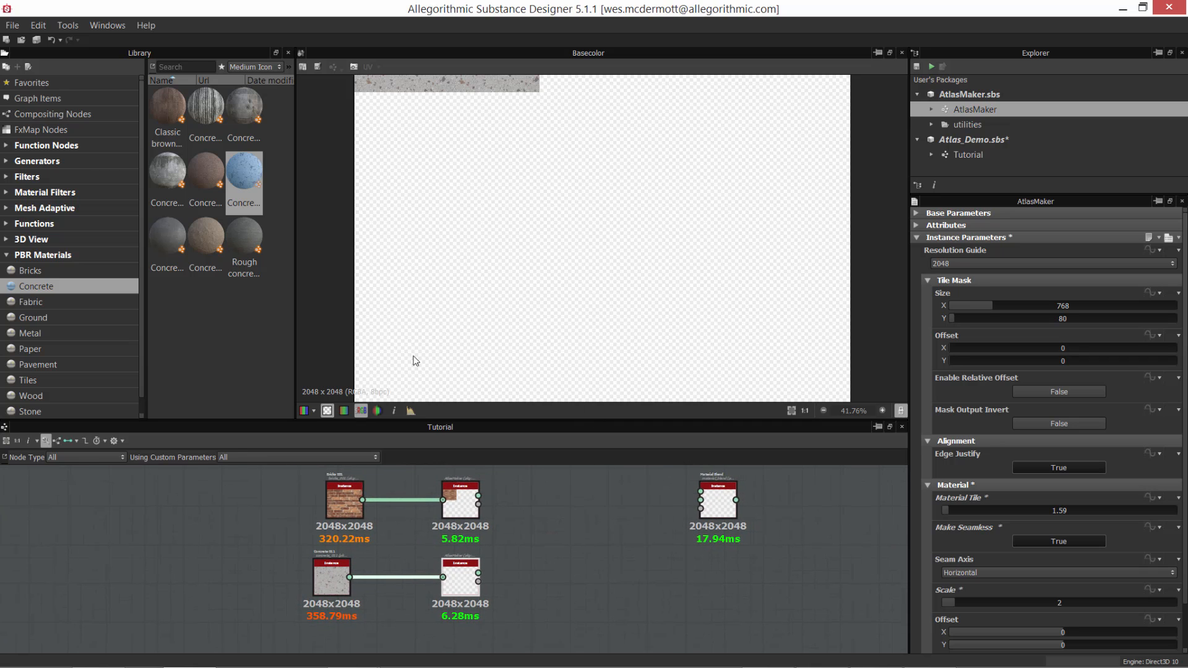
pyautogui.doubleClick(459, 497)
pyautogui.doubleClick(459, 574)
pyautogui.moveTo(716, 507); pyautogui.dragTo(540, 540)
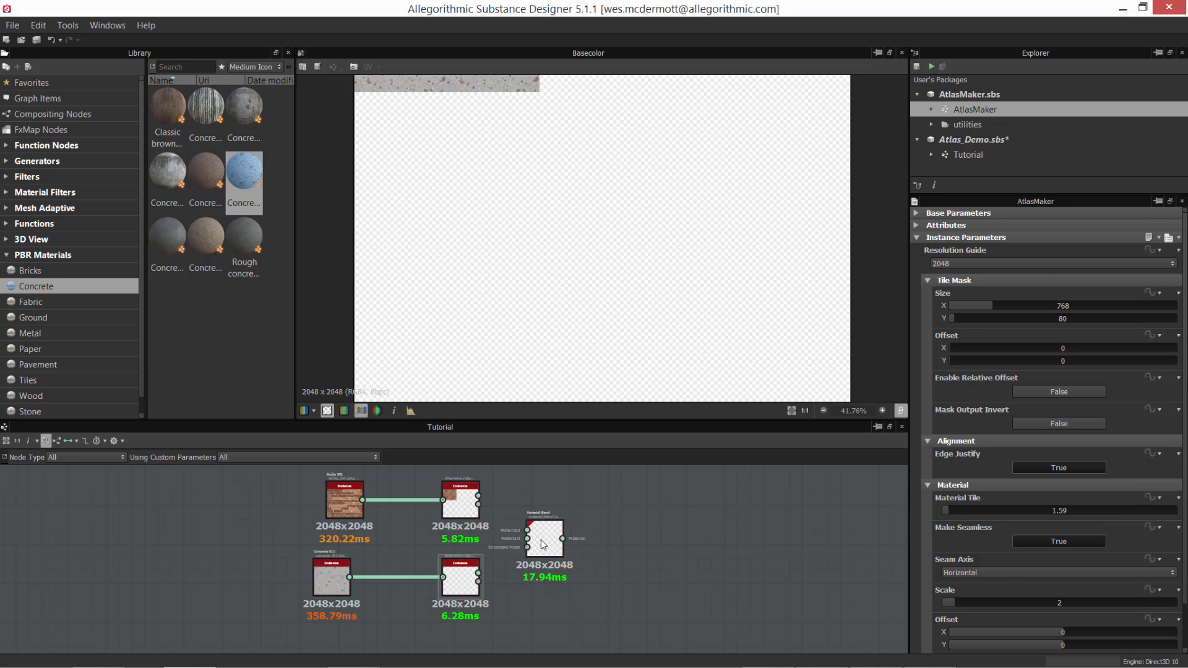
pyautogui.doubleClick(541, 539)
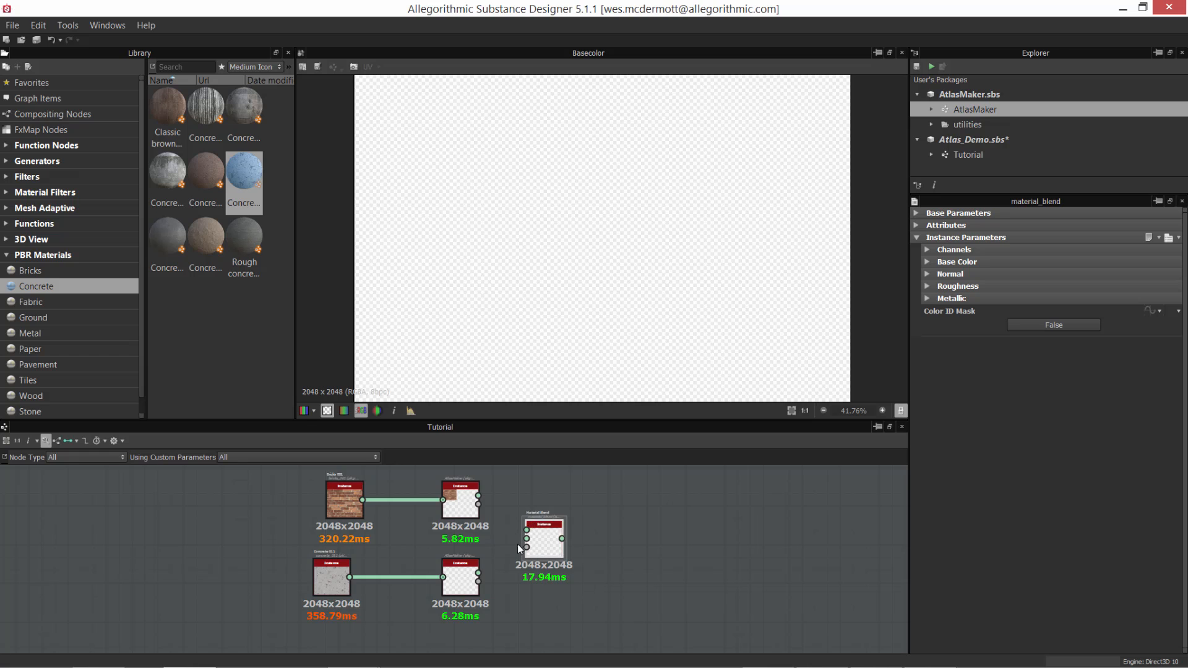
# Connect the brick AtlasMaker's Material output to the Material Blend's first material input and the concrete AtlasMaker's to the second.
pyautogui.scroll(3, 518, 543)
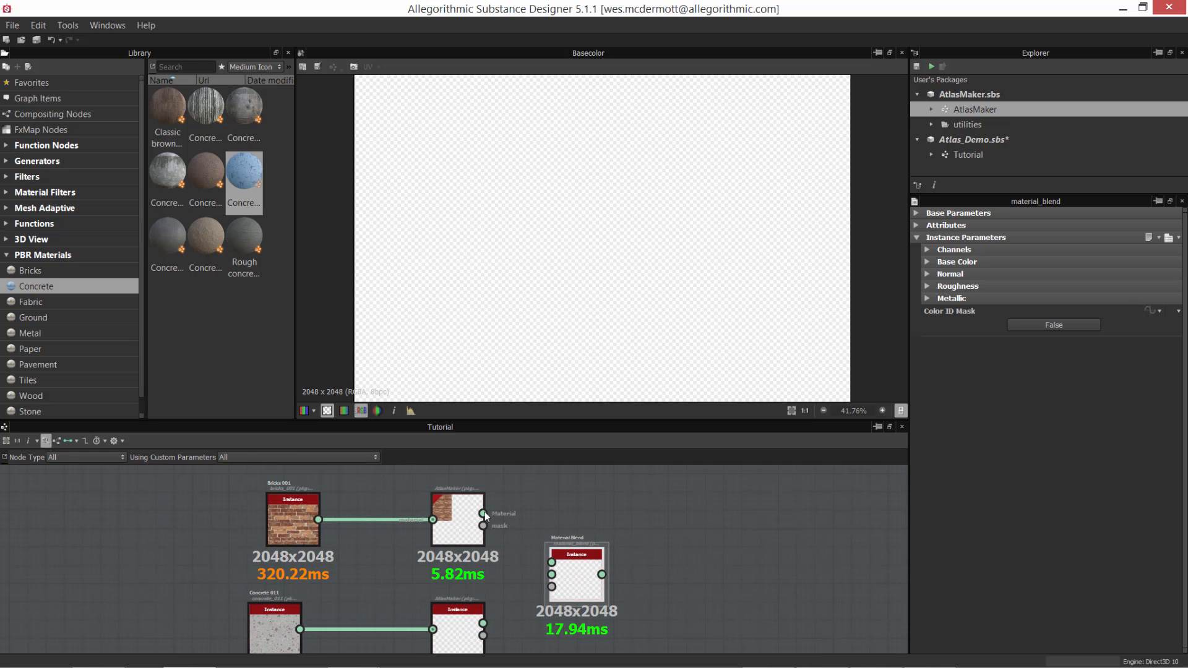
pyautogui.moveTo(548, 471); pyautogui.dragTo(552, 562)
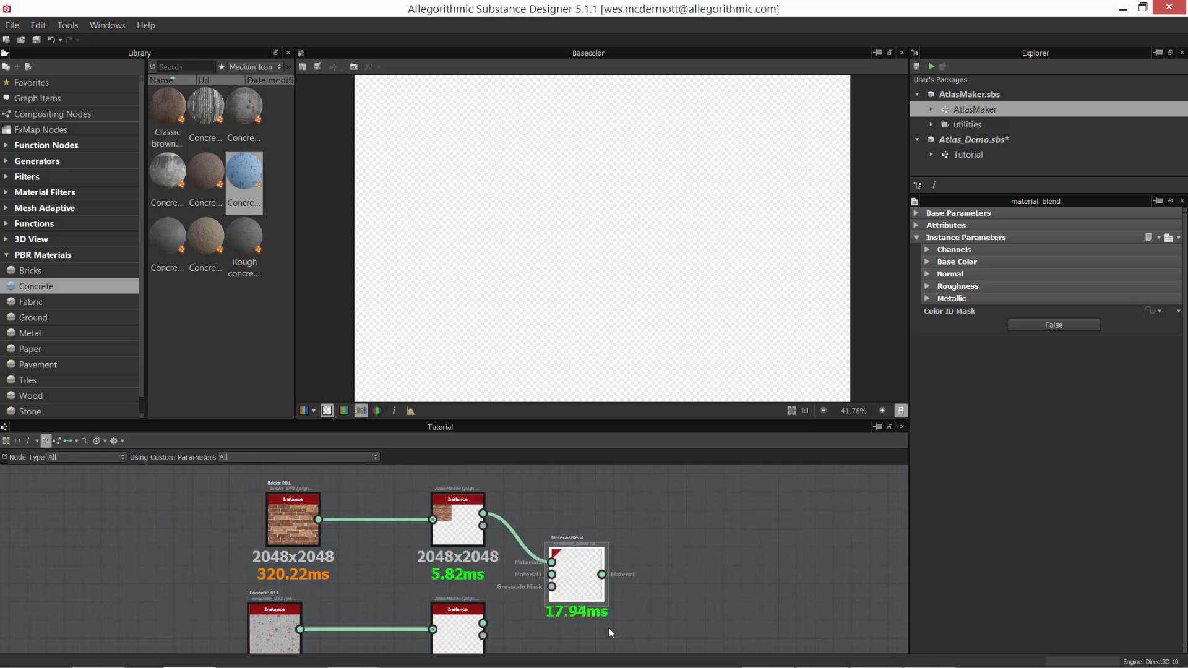
pyautogui.moveTo(483, 624); pyautogui.dragTo(550, 575)
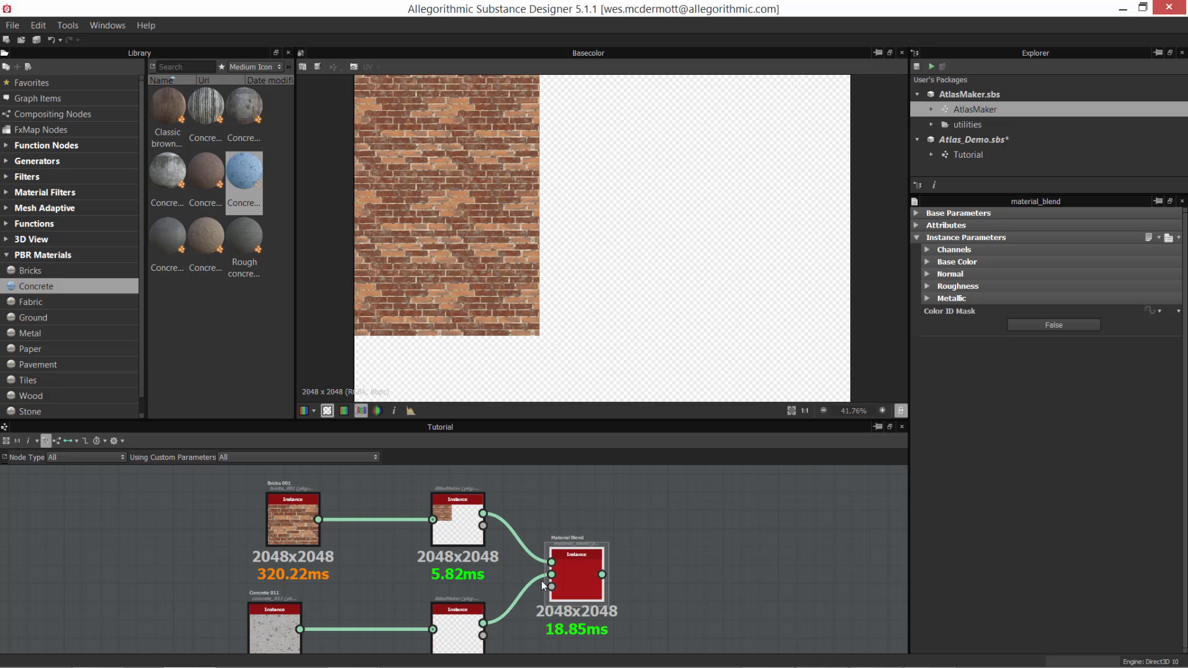
pyautogui.scroll(-2, 723, 579)
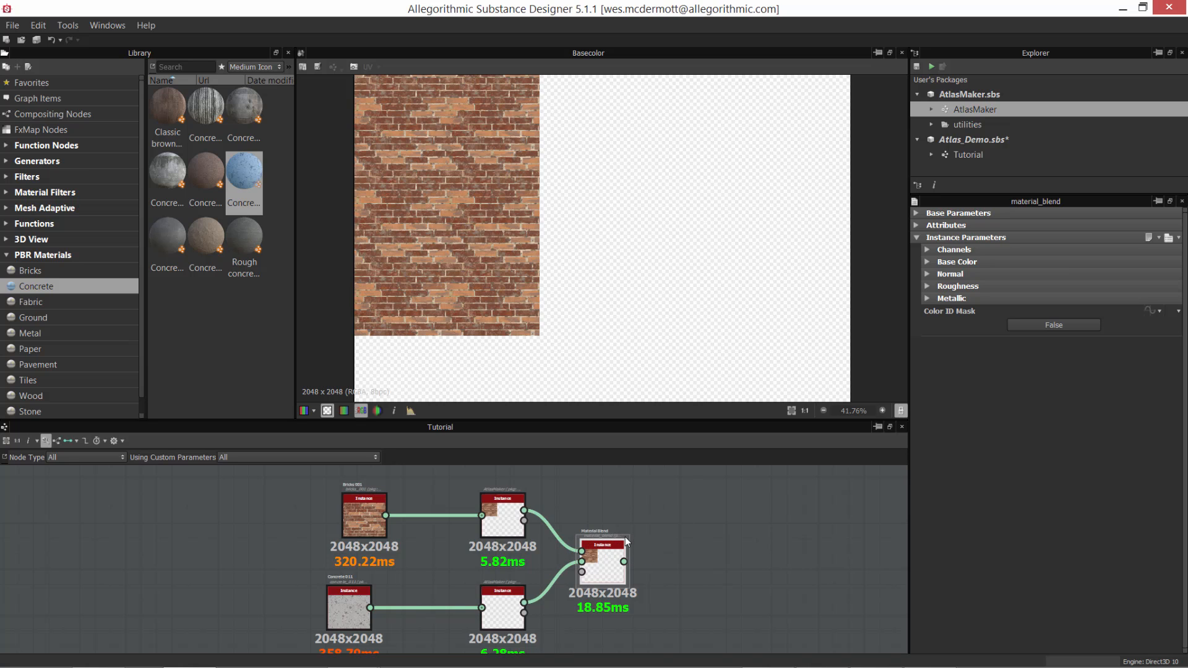
pyautogui.scroll(1, 625, 537)
pyautogui.moveTo(557, 560); pyautogui.dragTo(569, 548, button='middle')
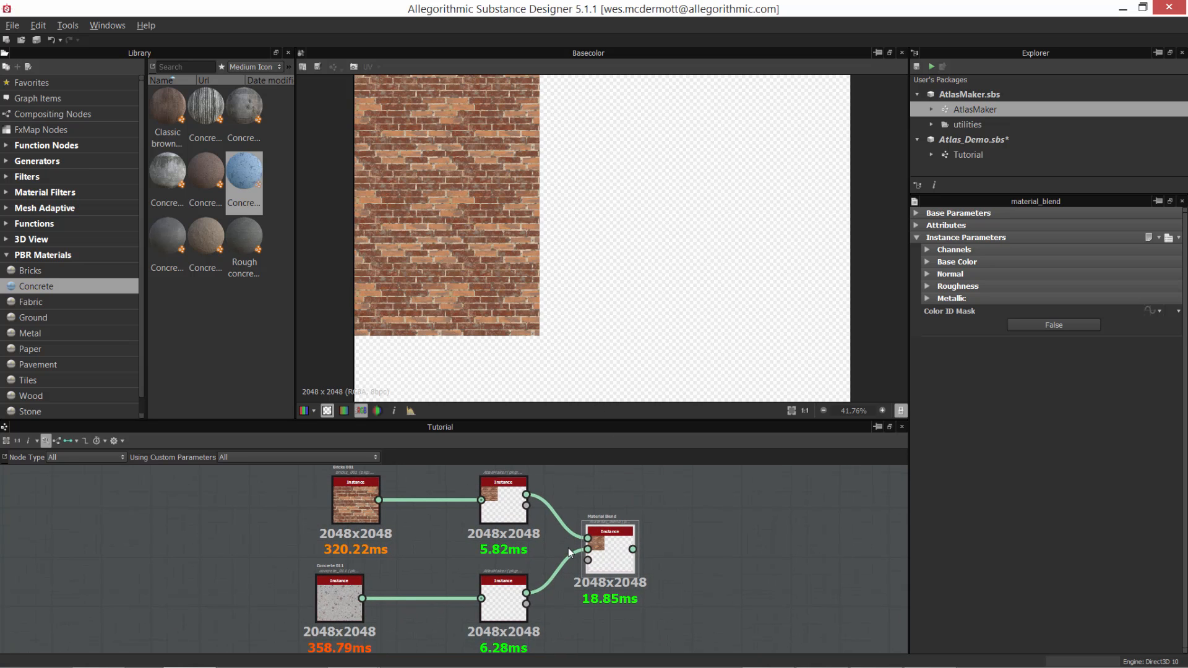
# Display the brick AtlasMaker's mask output and set its Mask Output Invert to False.
pyautogui.doubleClick(526, 505)
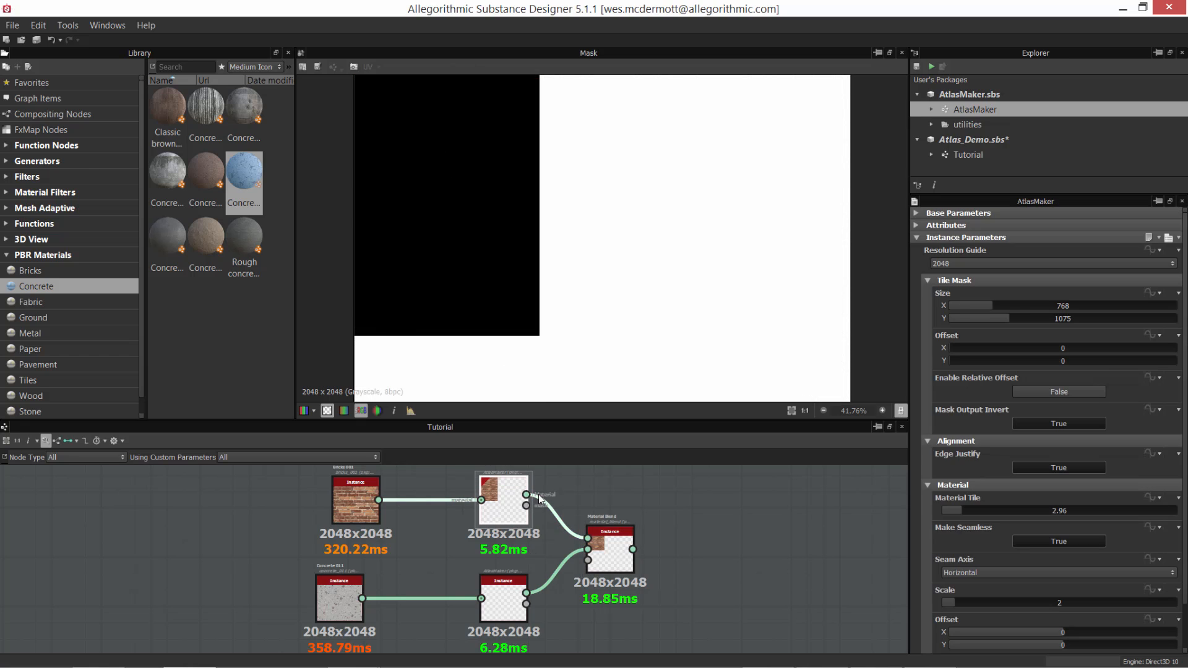
pyautogui.click(1015, 424)
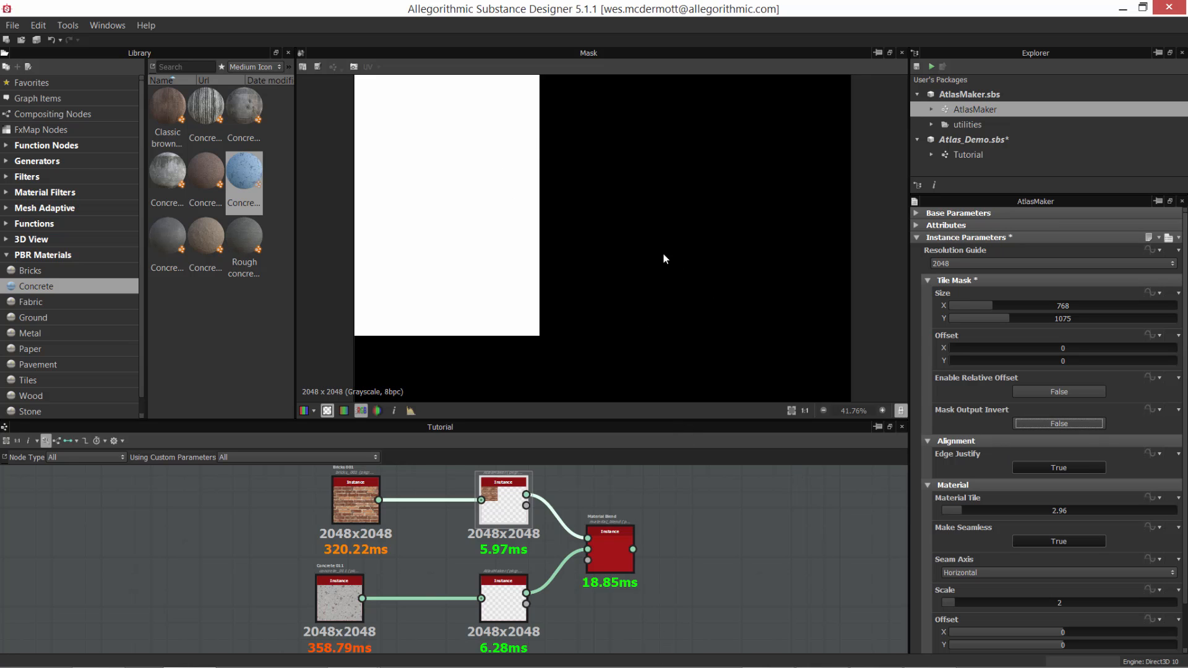
pyautogui.scroll(-3, 663, 259)
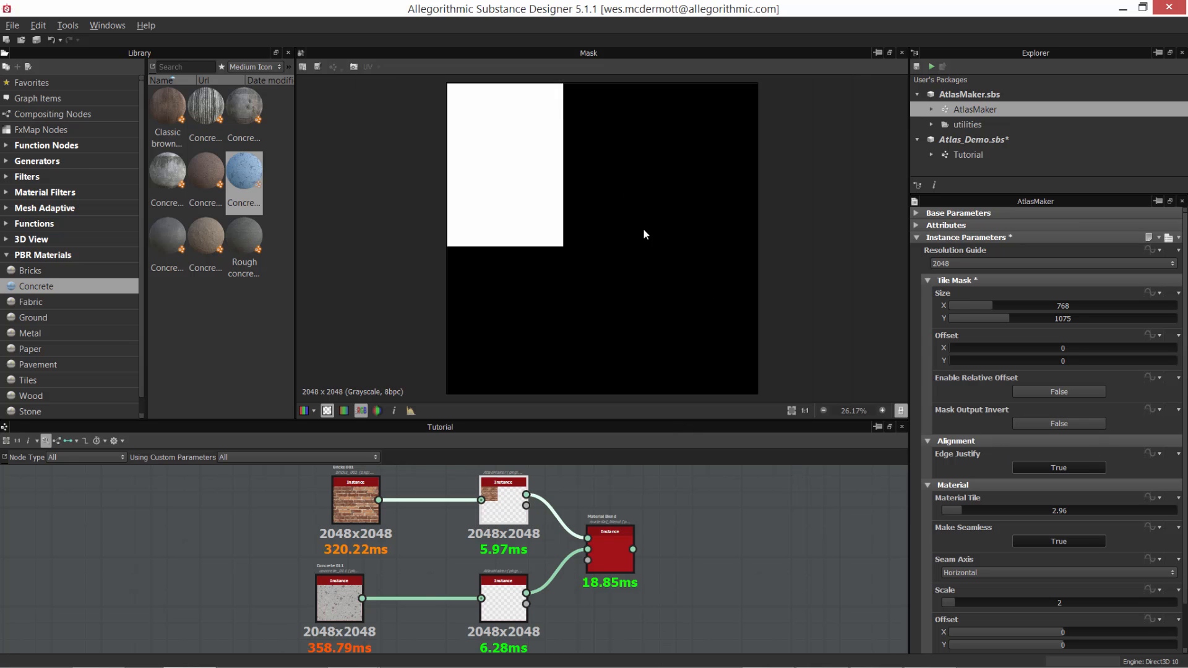
# Compare the mask outputs of the concrete and brick AtlasMaker nodes in the 2D preview.
pyautogui.click(520, 609)
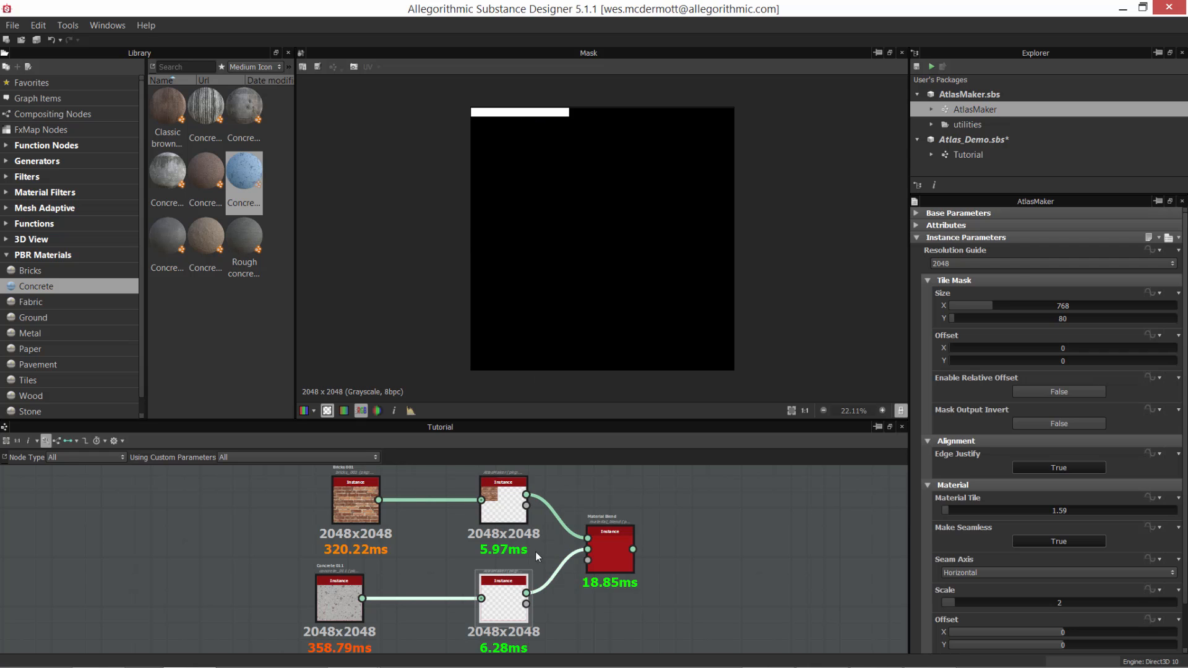
pyautogui.click(520, 508)
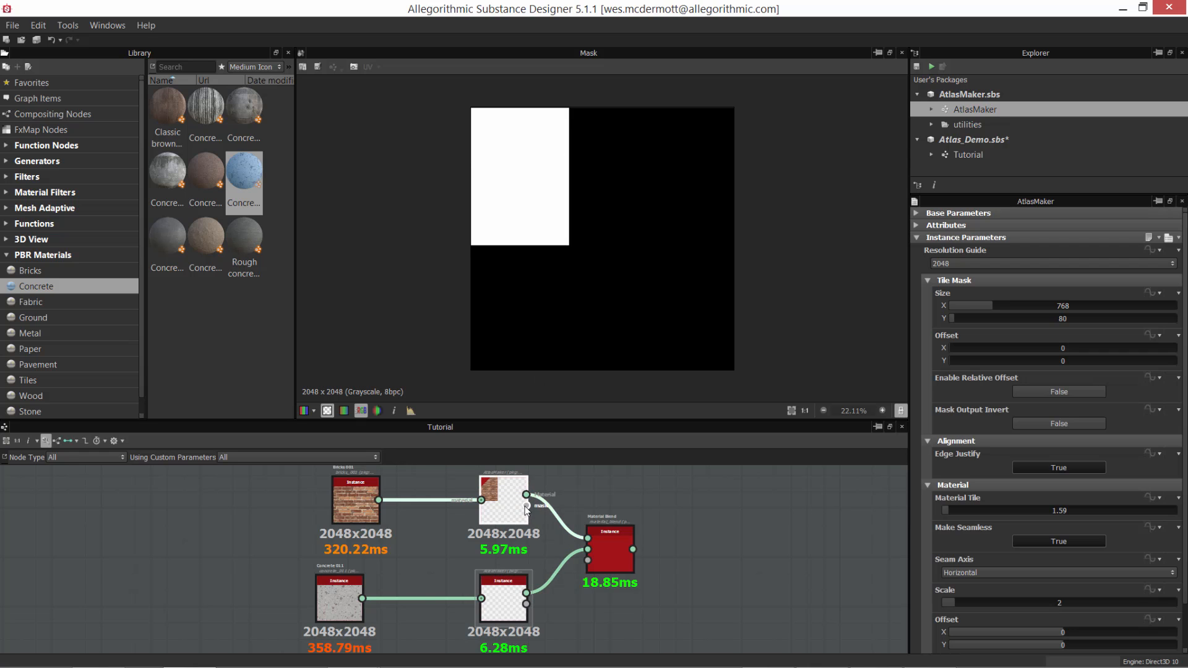
pyautogui.click(523, 609)
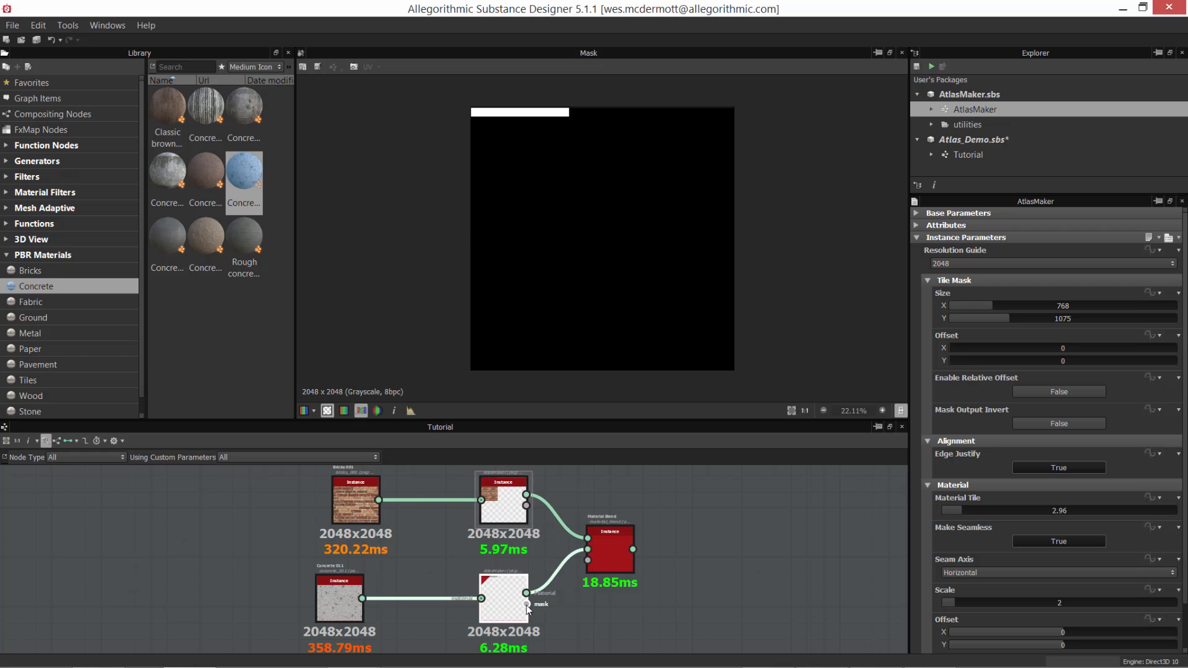
pyautogui.click(527, 512)
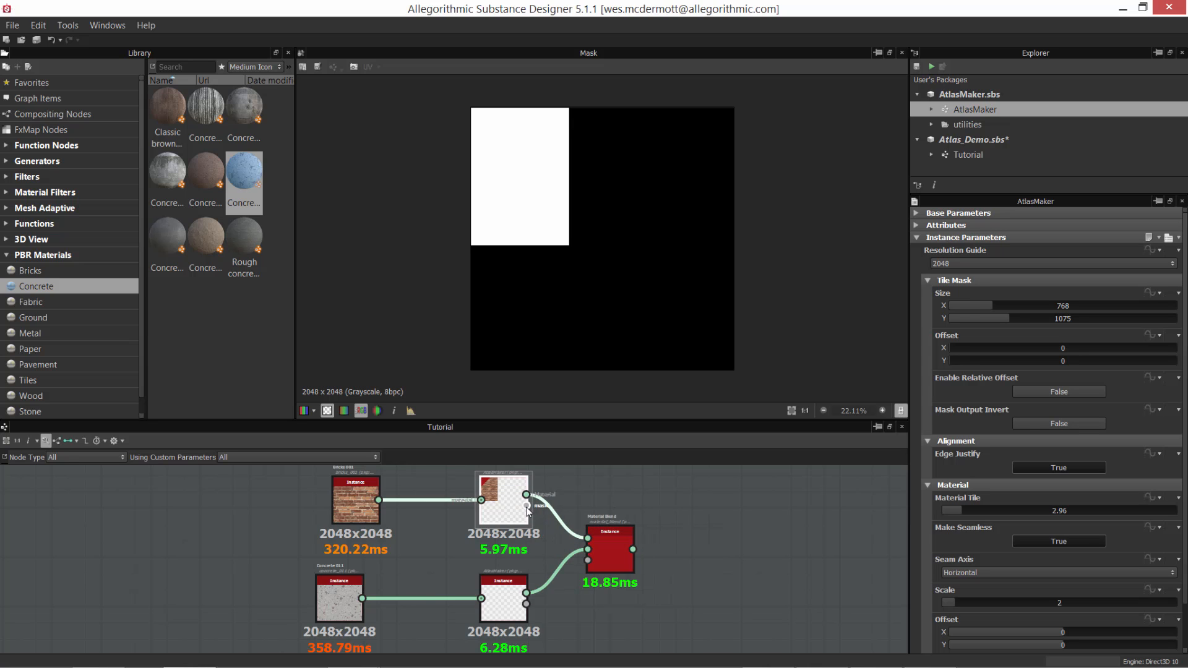
pyautogui.scroll(4, 528, 509)
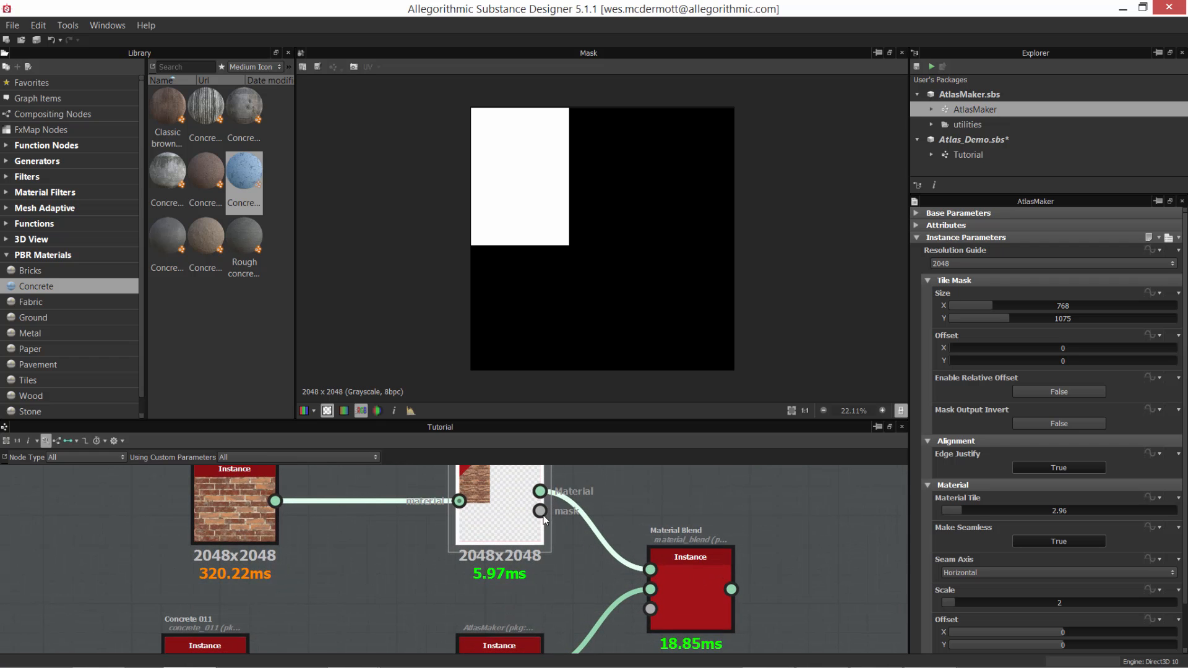
pyautogui.scroll(-3, 543, 515)
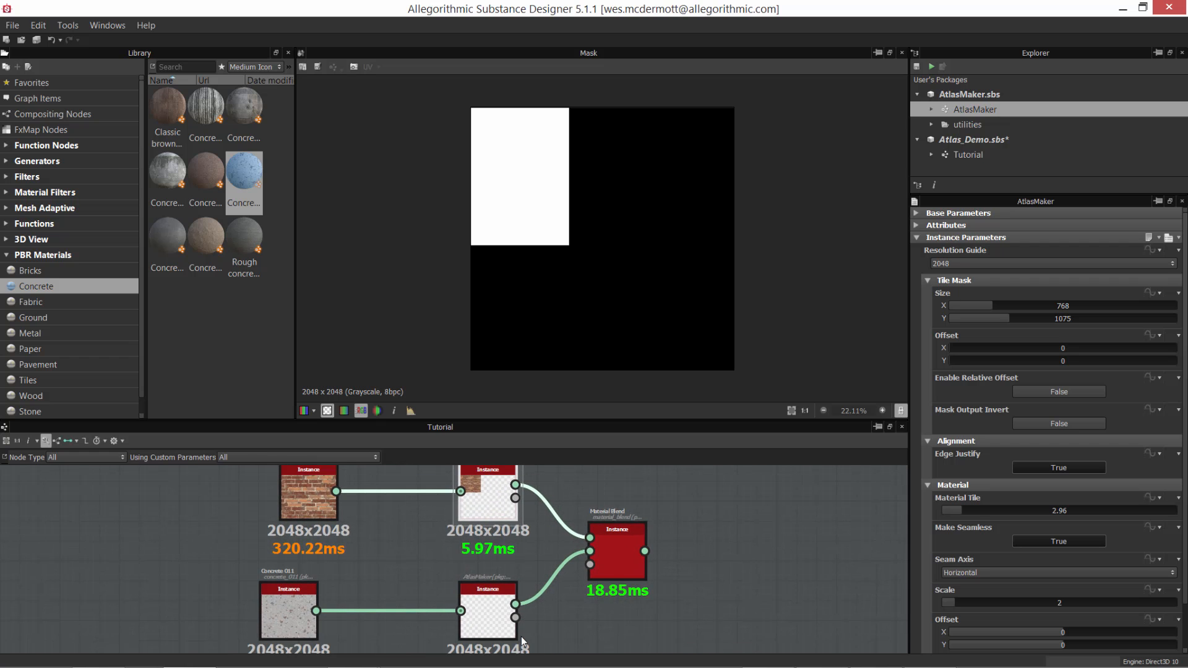
pyautogui.click(519, 618)
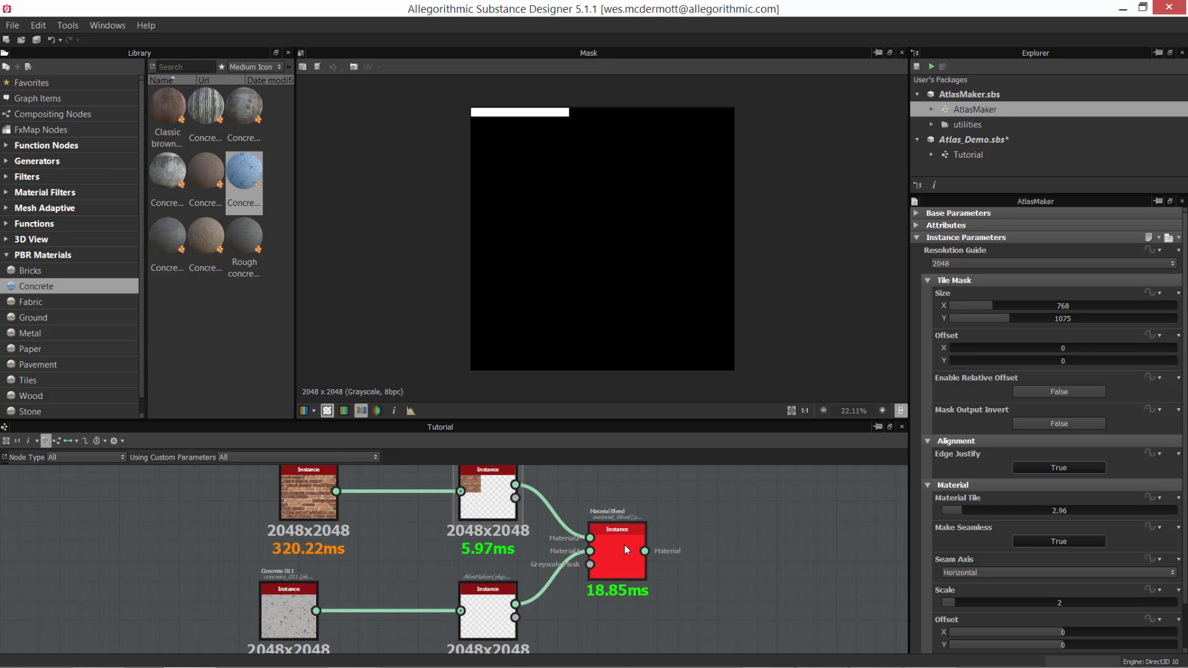
# Move the Material Blend node farther from the two AtlasMaker nodes to make room for its connections.
pyautogui.scroll(2, 616, 567)
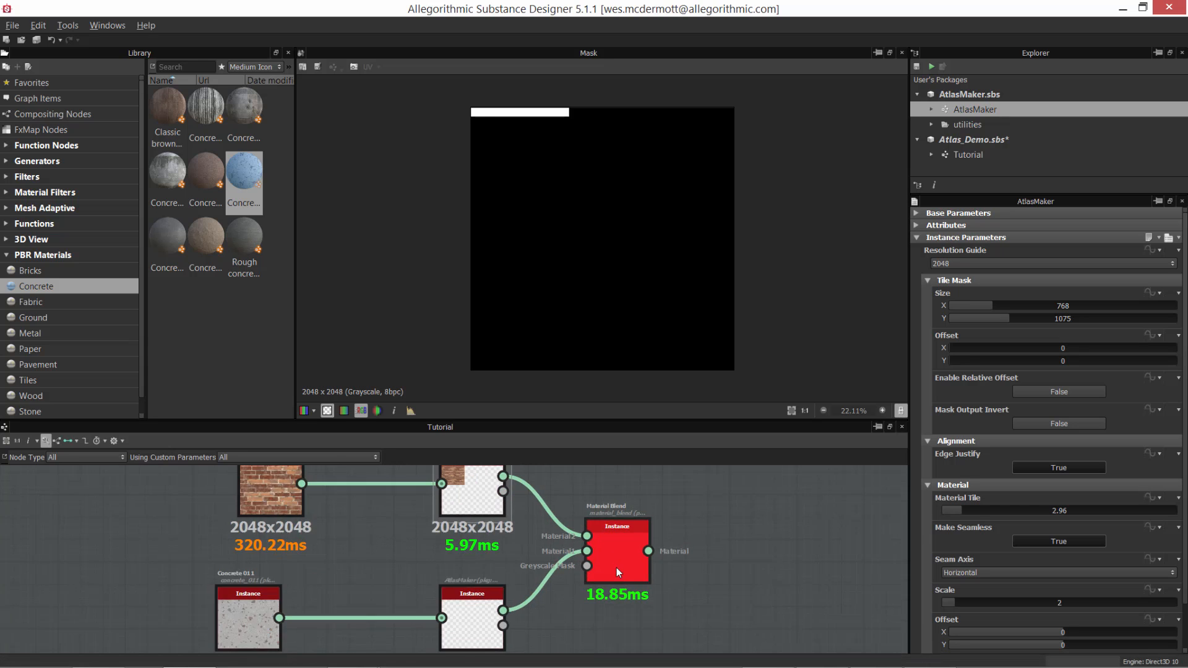
pyautogui.scroll(-2, 529, 544)
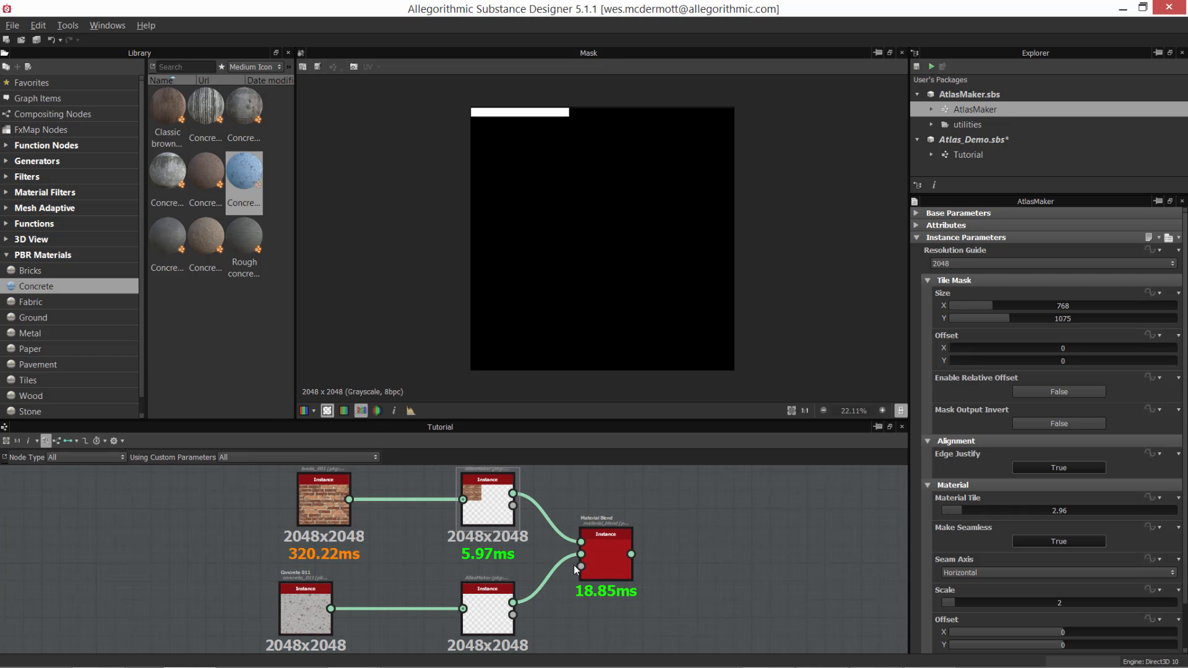
pyautogui.moveTo(616, 560); pyautogui.dragTo(672, 560)
pyautogui.moveTo(481, 503)
pyautogui.mouseDown()
pyautogui.moveTo(483, 521)
pyautogui.moveTo(487, 503)
pyautogui.mouseUp()
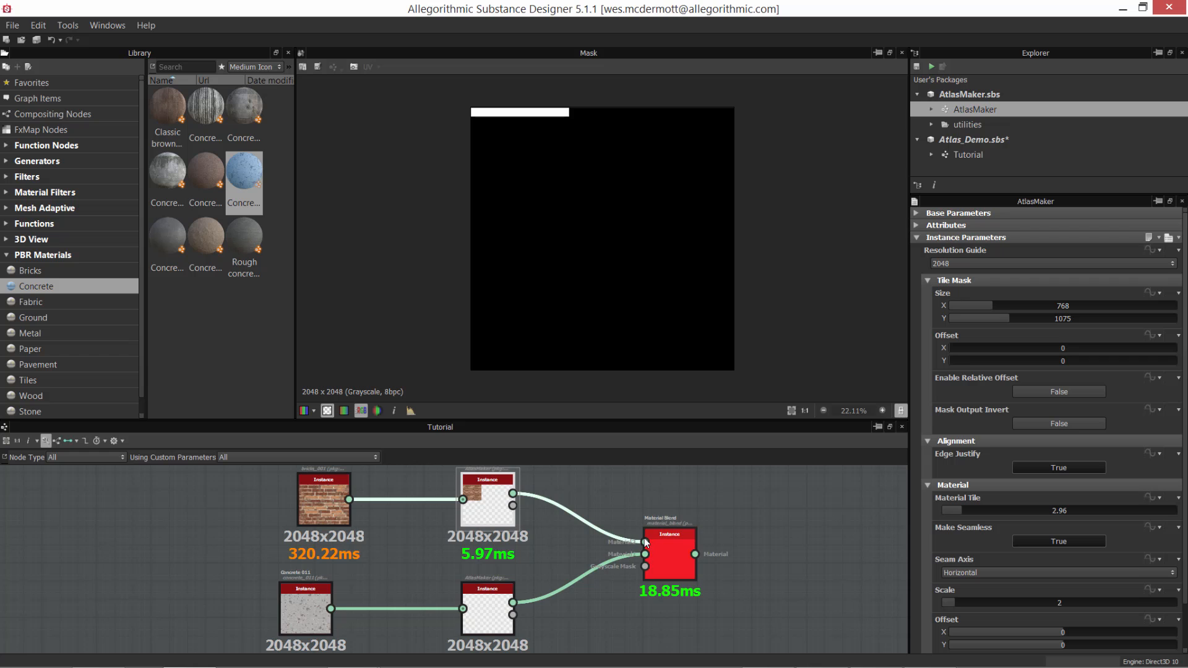
pyautogui.scroll(2, 647, 545)
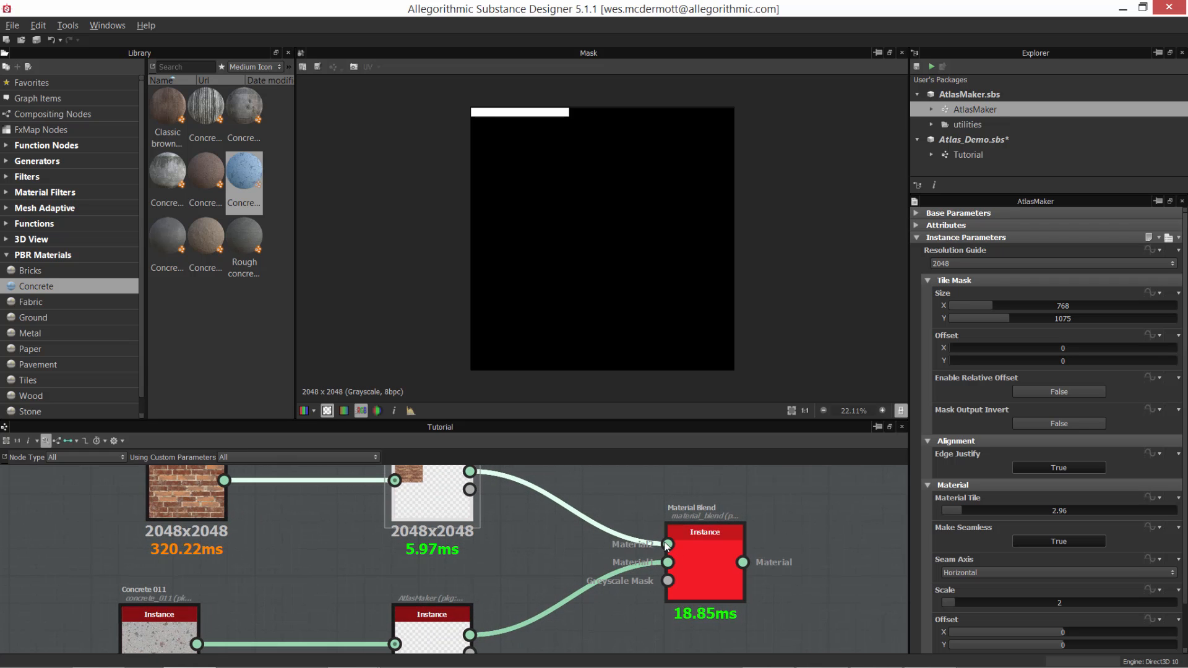
pyautogui.moveTo(589, 613); pyautogui.dragTo(574, 548, button='middle')
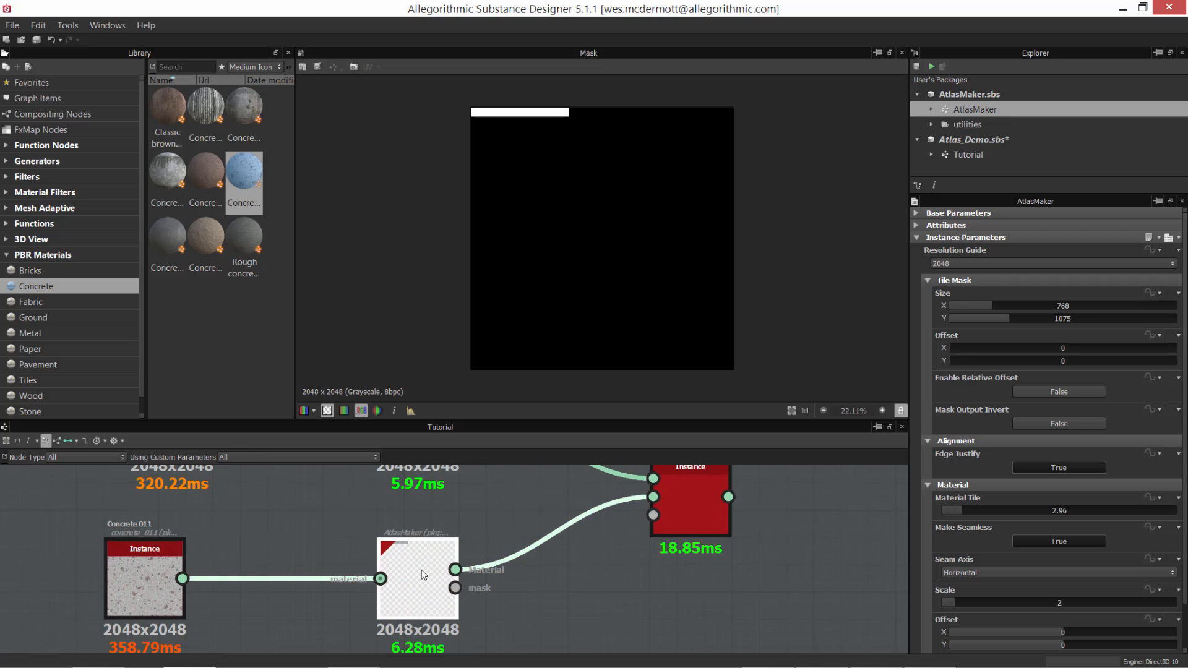
# Connect the concrete AtlasMaker's mask output to the Material Blend's Grayscale Mask input and display the blend's base color.
pyautogui.click(434, 560)
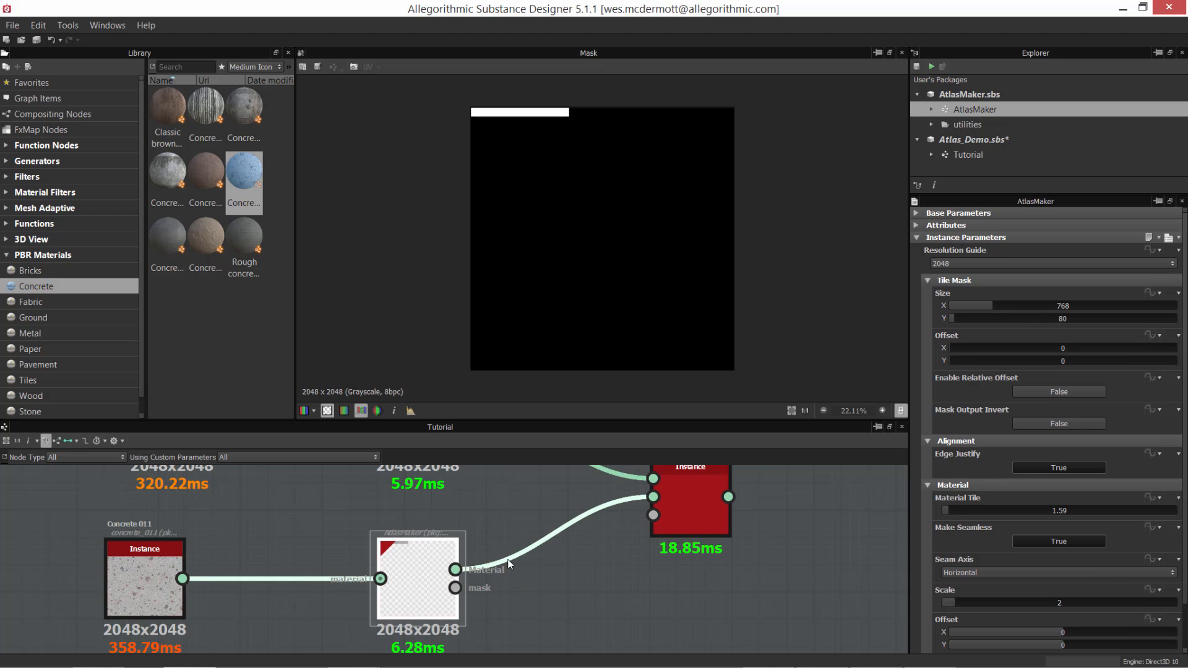
pyautogui.scroll(-1, 433, 566)
pyautogui.scroll(2, 622, 533)
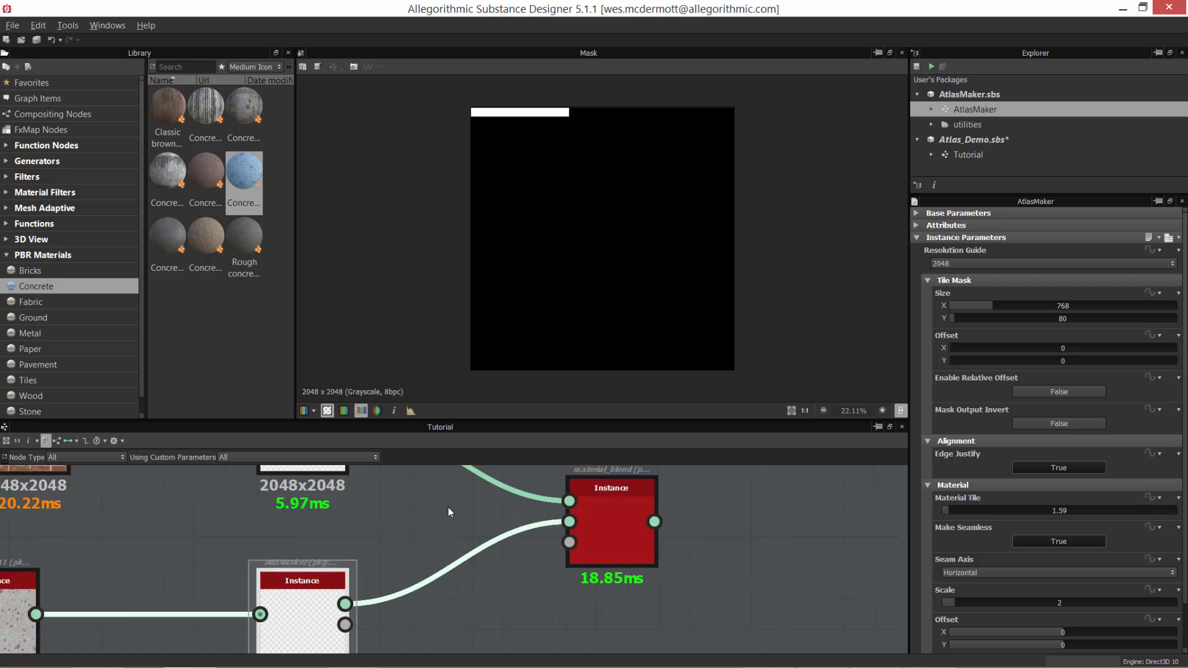
pyautogui.scroll(-2, 530, 530)
pyautogui.scroll(1, 541, 582)
pyautogui.scroll(-1, 540, 587)
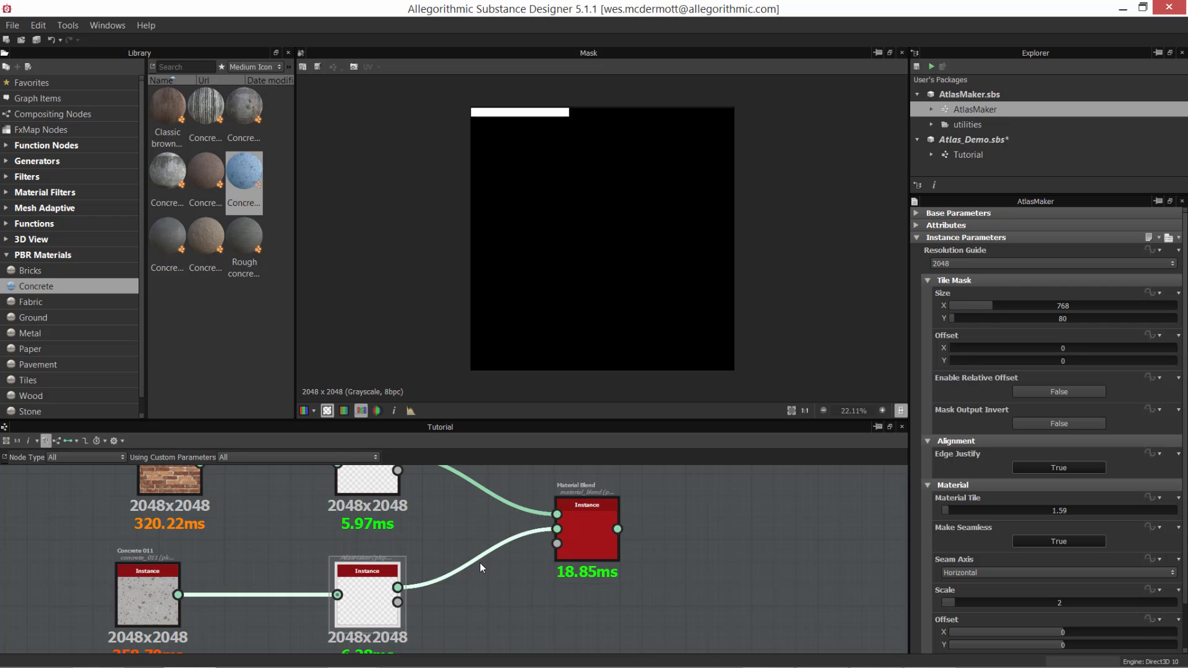
pyautogui.scroll(-1, 480, 563)
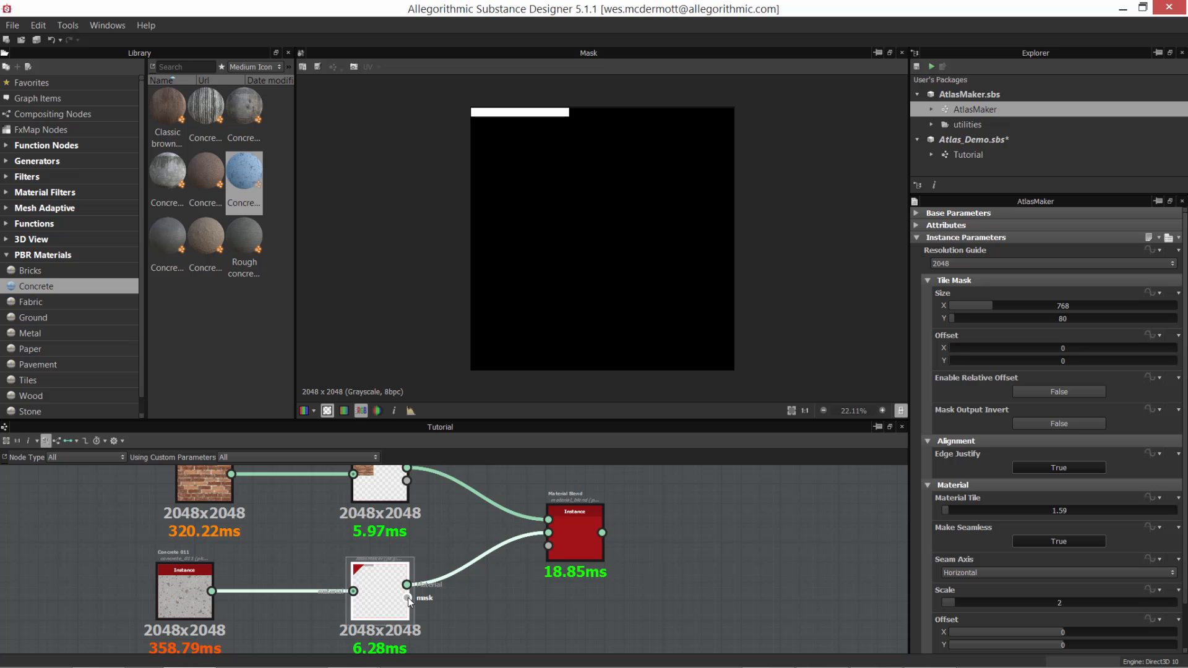
pyautogui.moveTo(518, 581); pyautogui.dragTo(549, 546)
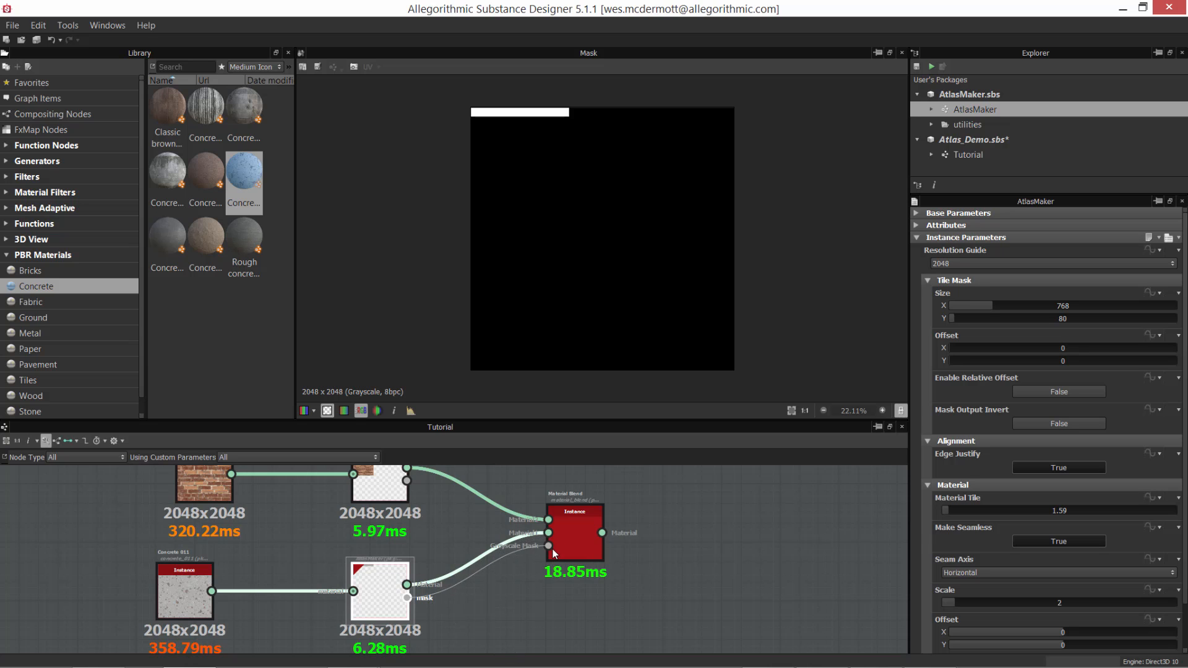
pyautogui.doubleClick(563, 522)
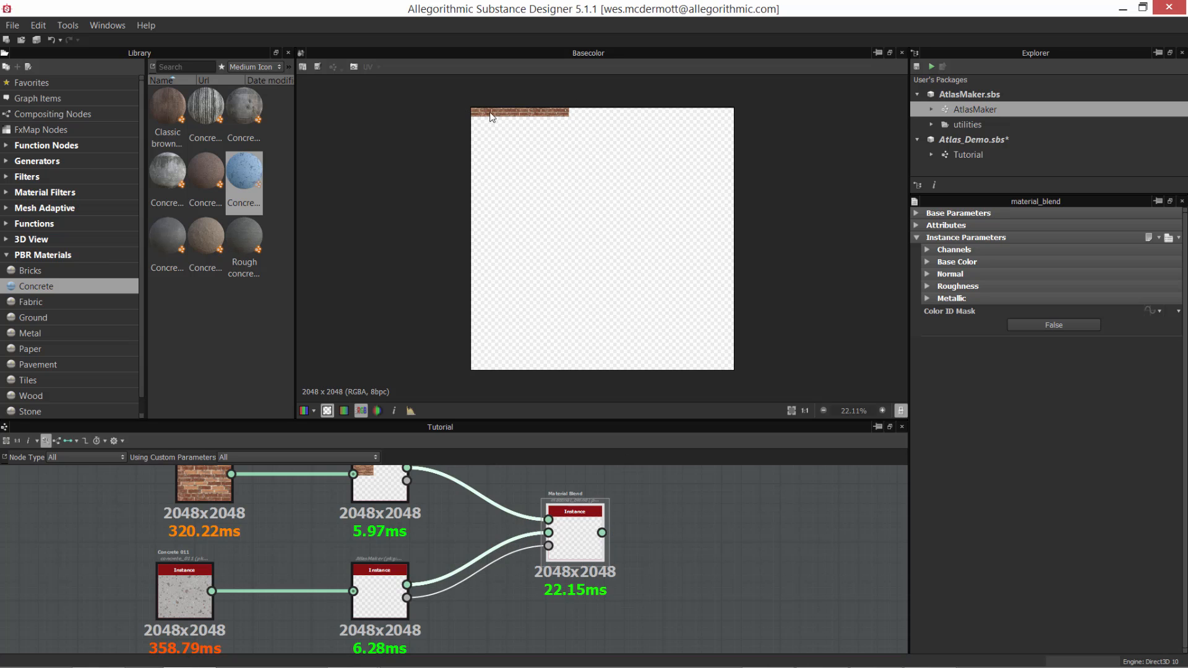
# Set the concrete AtlasMaker's Mask Output Invert to True and inspect the blended brick and concrete tiles.
pyautogui.click(388, 583)
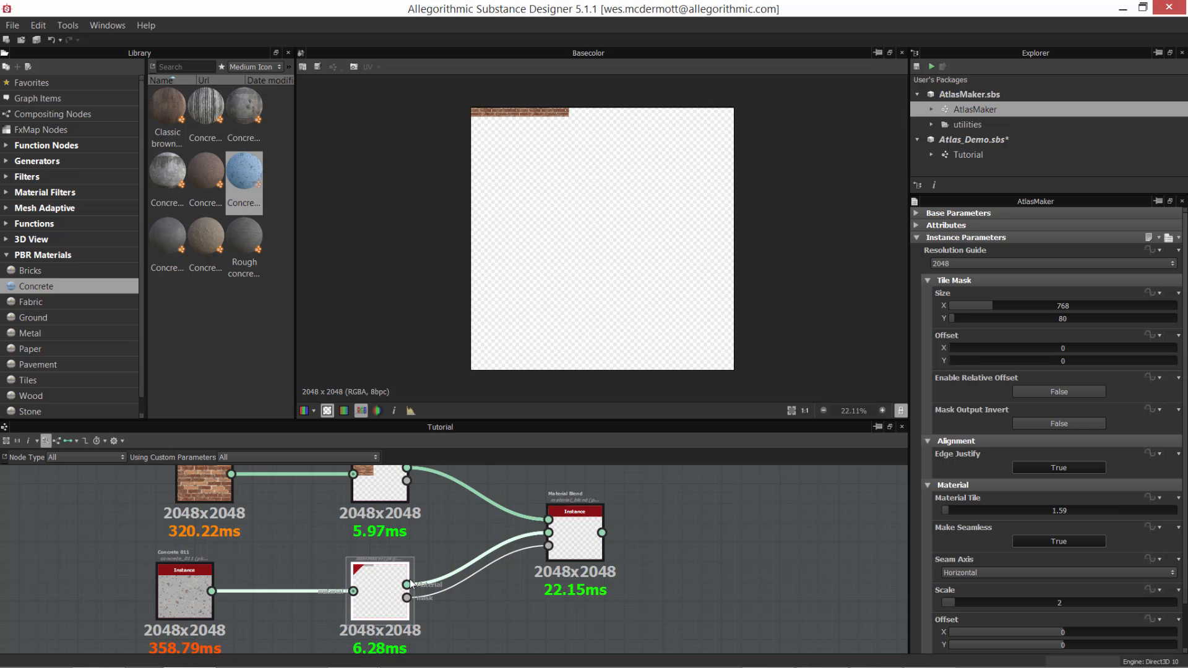
pyautogui.click(1031, 424)
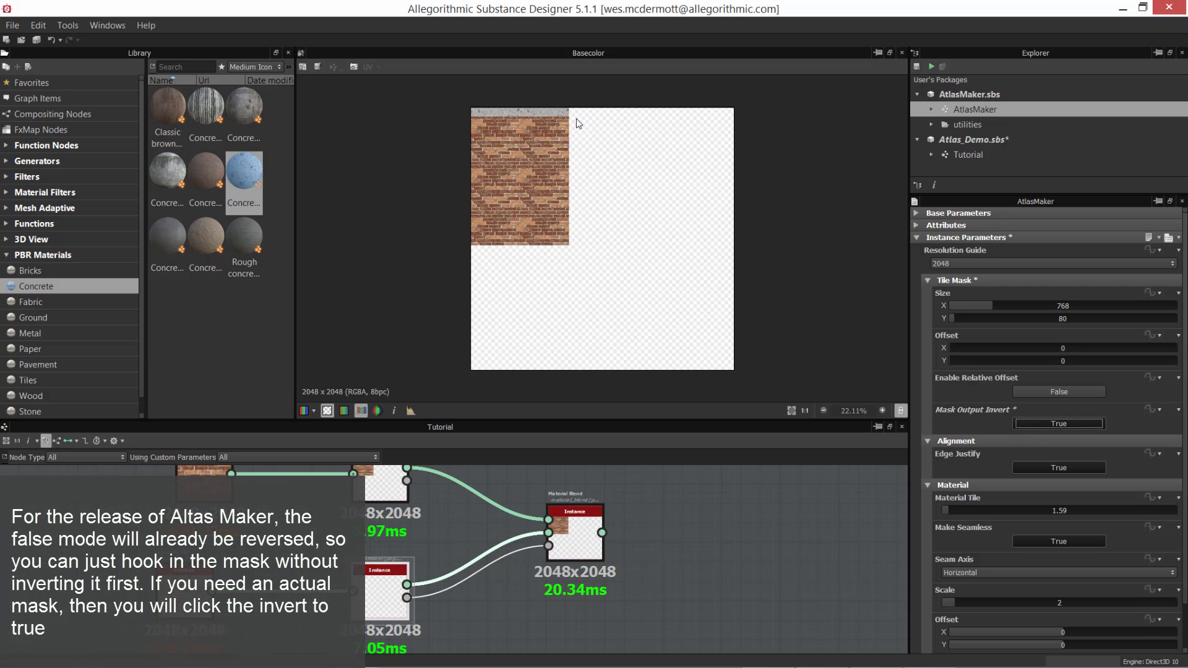
pyautogui.scroll(3, 576, 122)
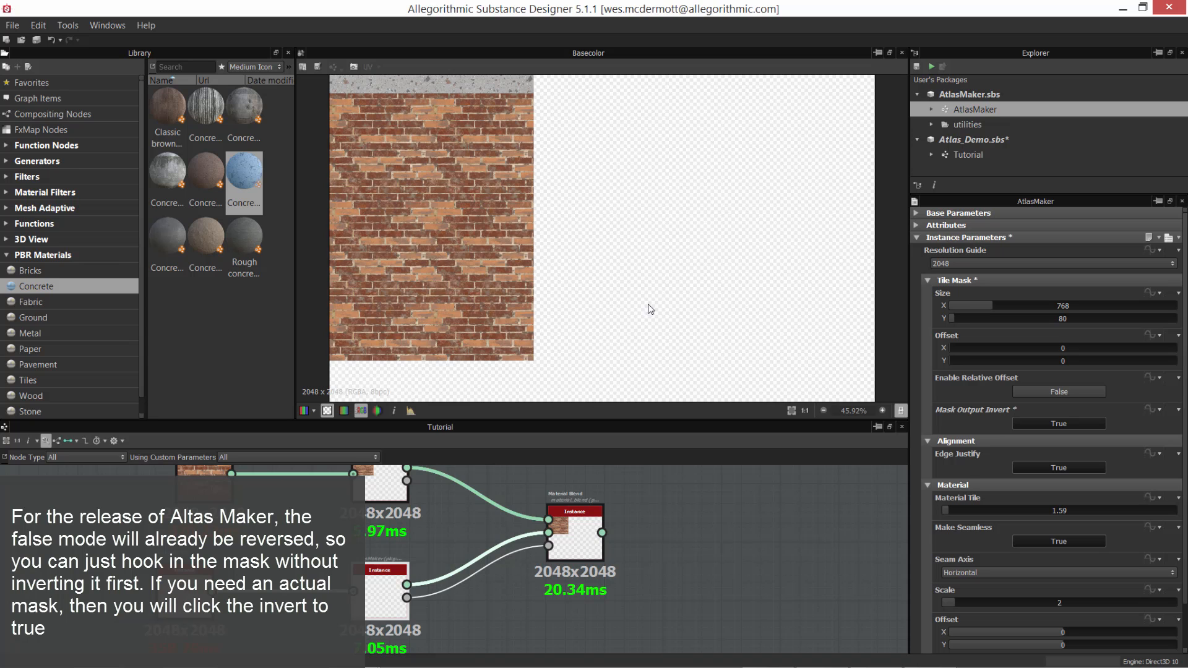
pyautogui.scroll(-2, 650, 310)
pyautogui.moveTo(552, 445); pyautogui.dragTo(643, 445, button='middle')
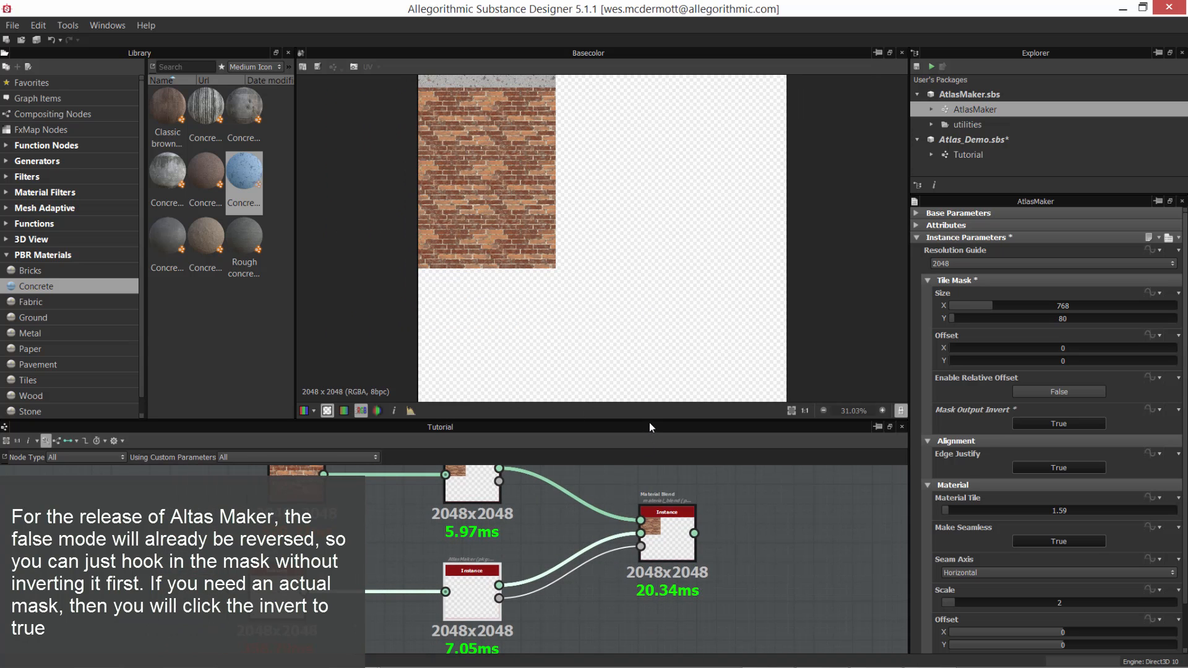
# Enlarge the graph area and shift the Material Blend node slightly farther from the AtlasMaker nodes.
pyautogui.moveTo(648, 422); pyautogui.dragTo(649, 373)
pyautogui.moveTo(527, 501); pyautogui.dragTo(464, 511, button='middle')
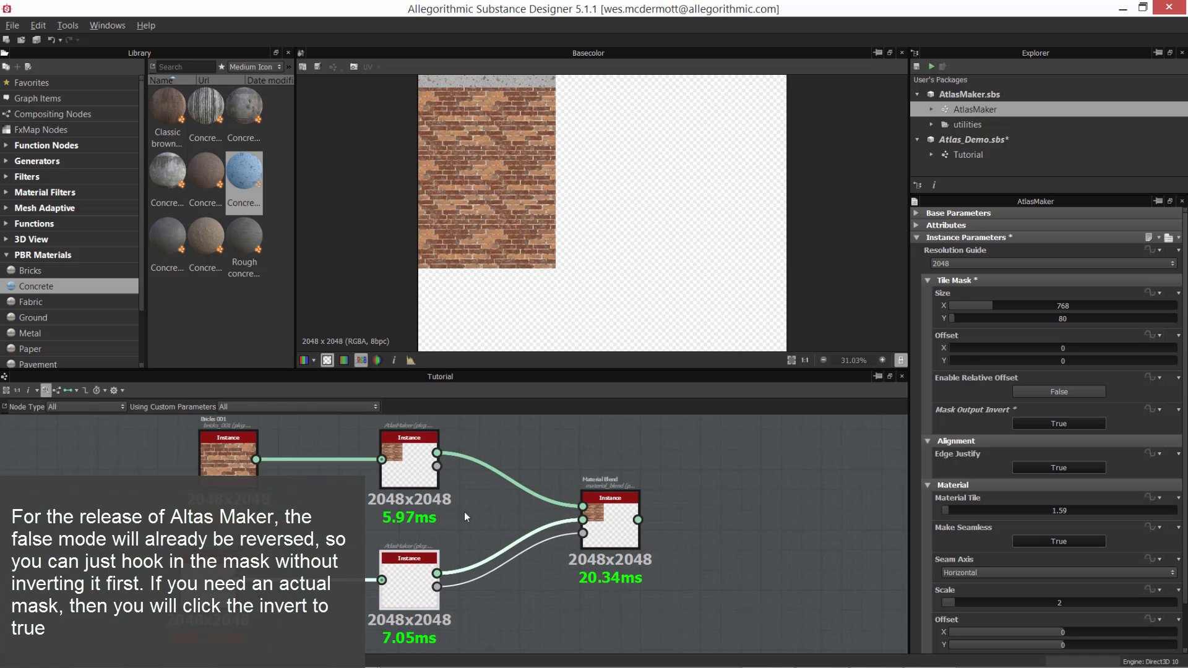
pyautogui.click(408, 476)
pyautogui.click(398, 563)
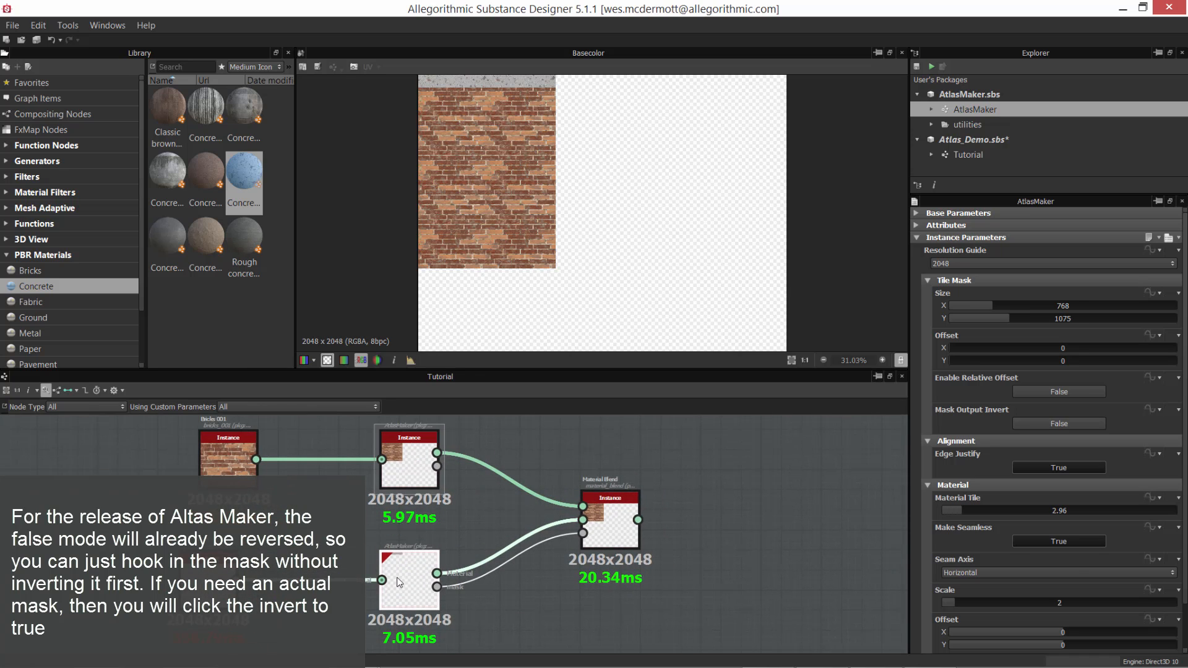
pyautogui.moveTo(603, 518); pyautogui.dragTo(622, 499)
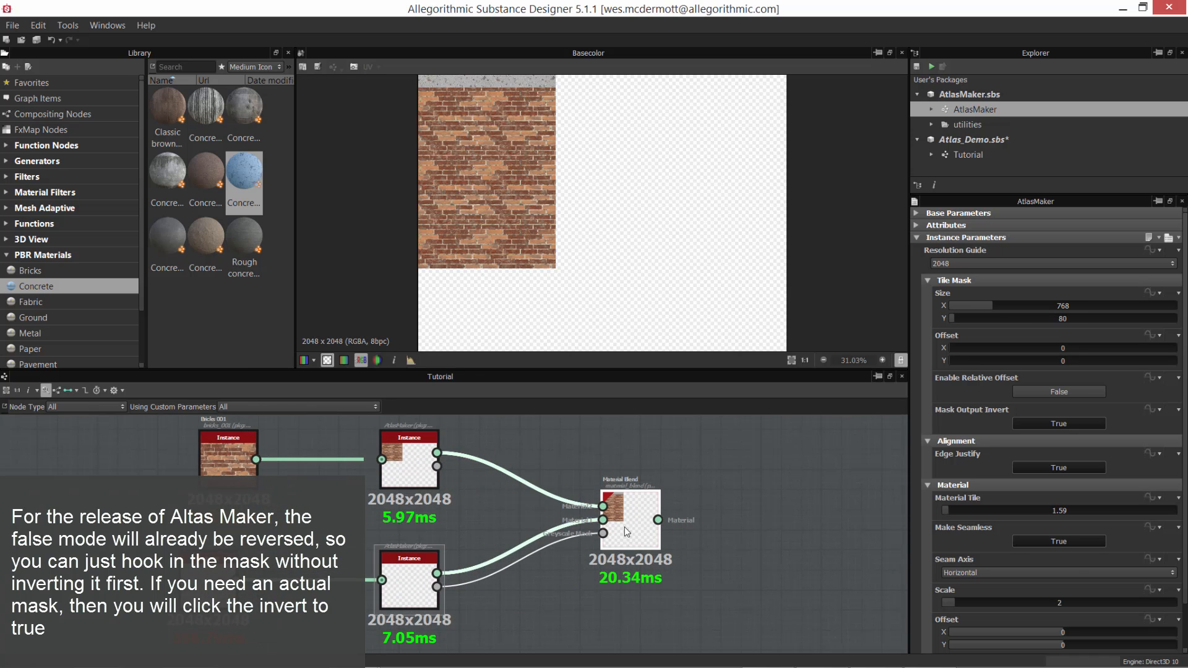
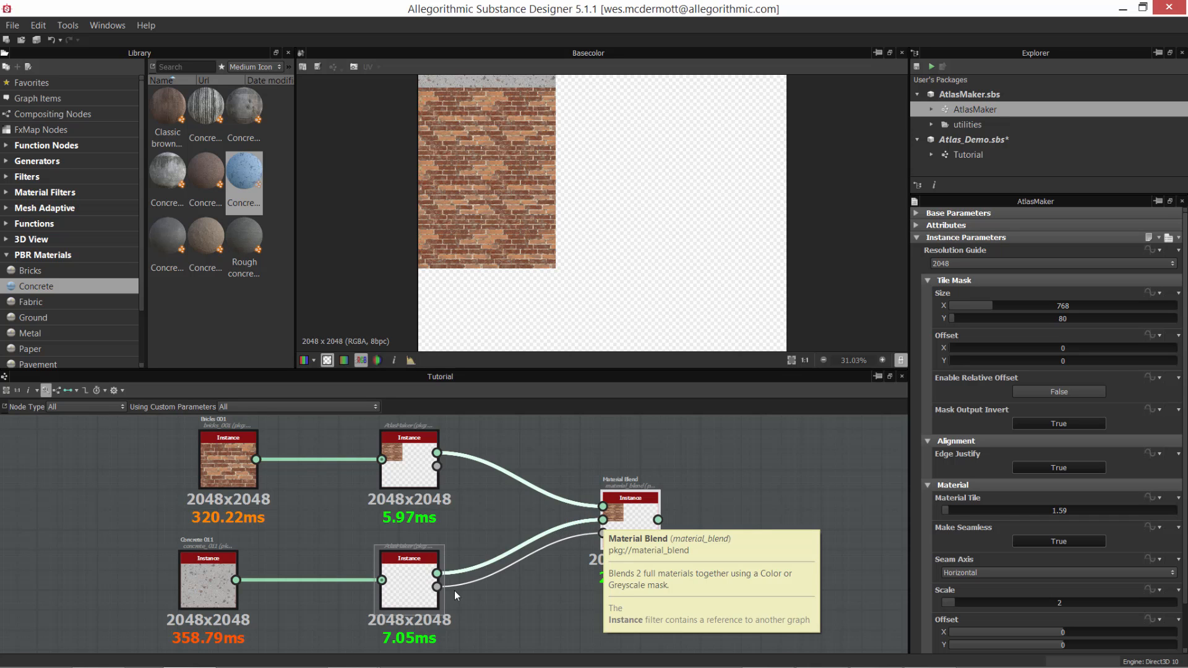
# Select the Material Blend node and examine how the concrete strip overlaps the brick tile in the base color preview.
pyautogui.click(618, 532)
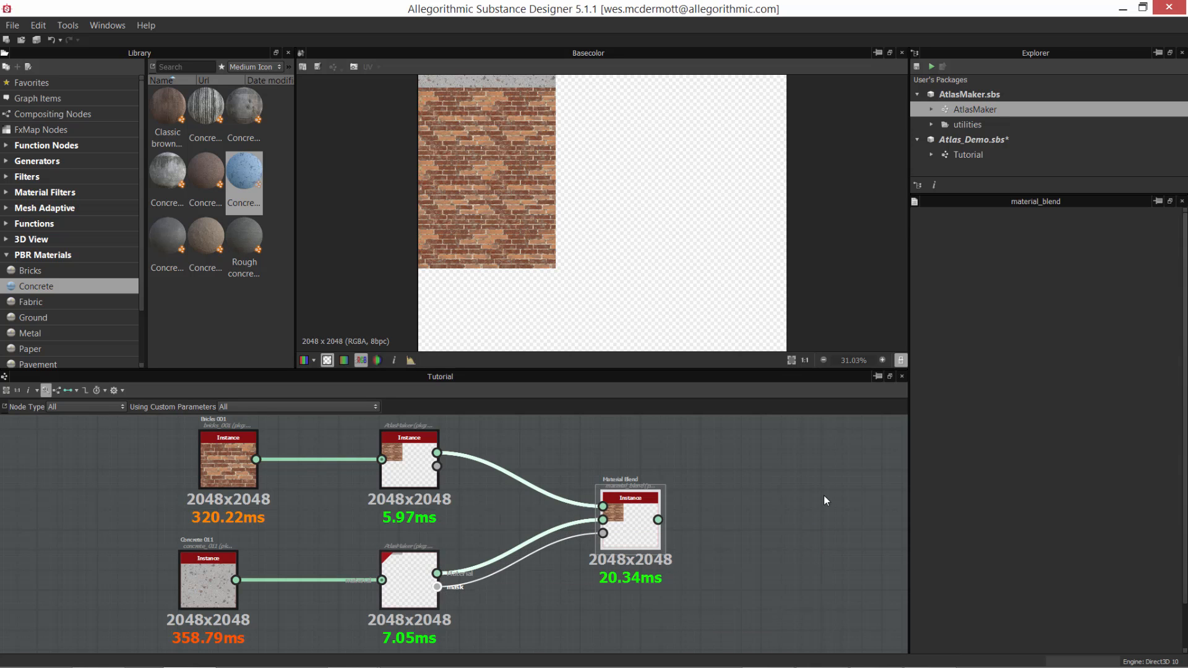
pyautogui.scroll(1, 537, 183)
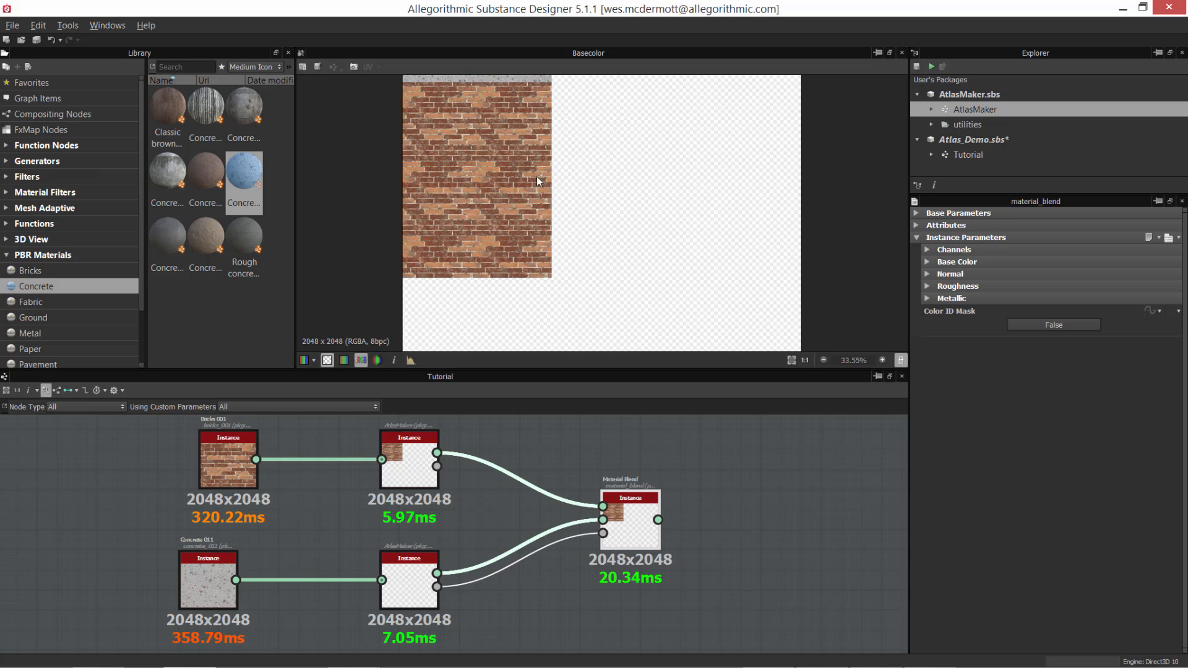
pyautogui.scroll(-1, 537, 176)
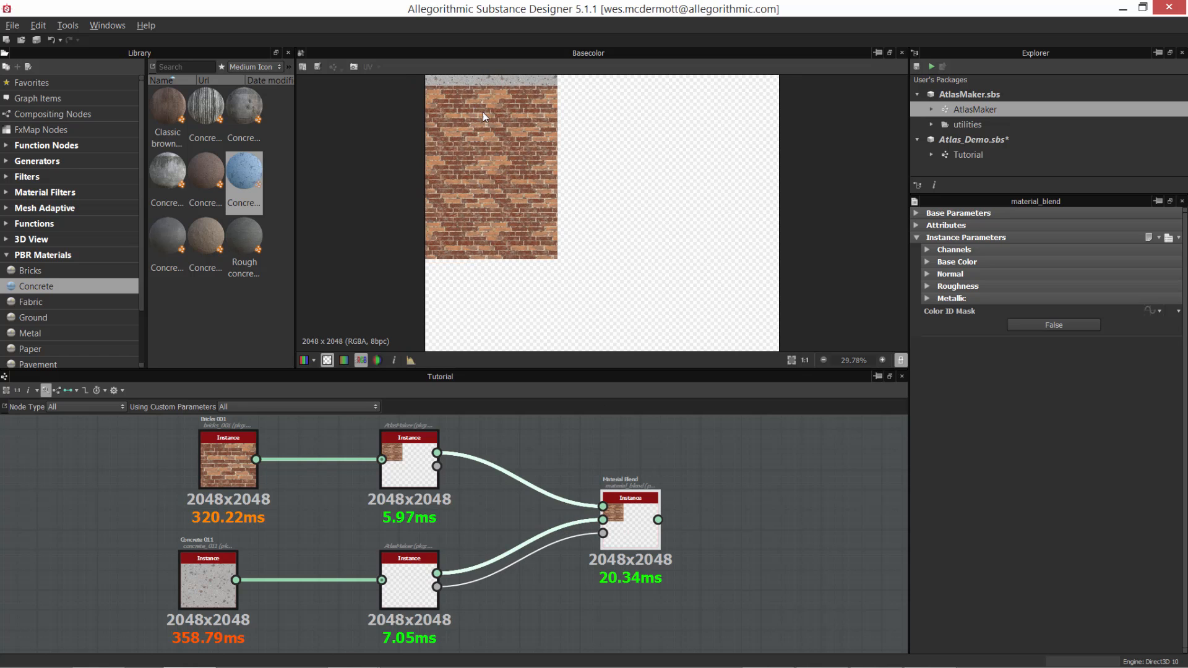
pyautogui.scroll(1, 484, 170)
pyautogui.scroll(-1, 521, 152)
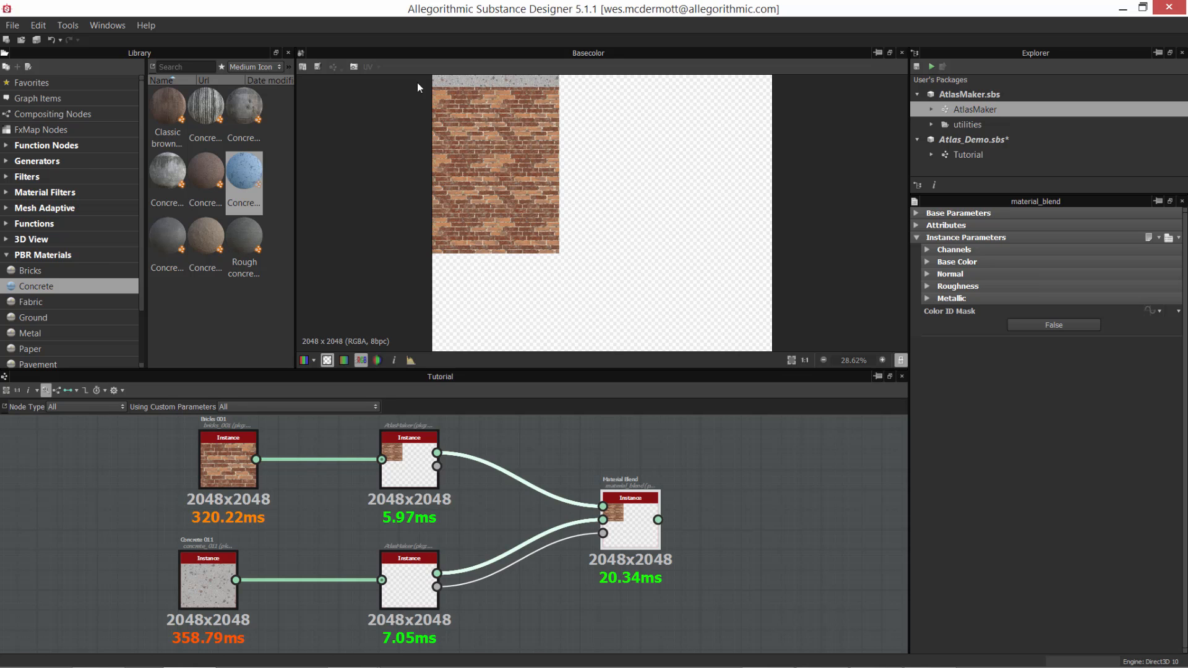
# Set the concrete AtlasMaker's Tile Mask Offset Y to 1075, matching the brick AtlasMaker's tile height.
pyautogui.click(406, 585)
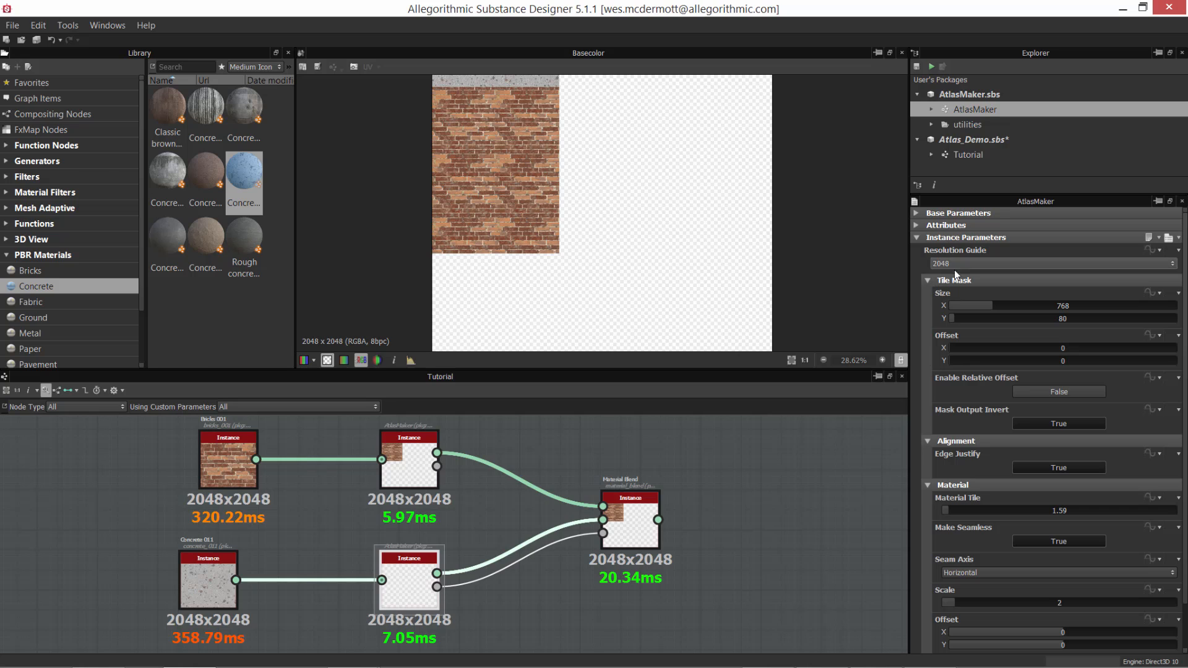
pyautogui.click(925, 484)
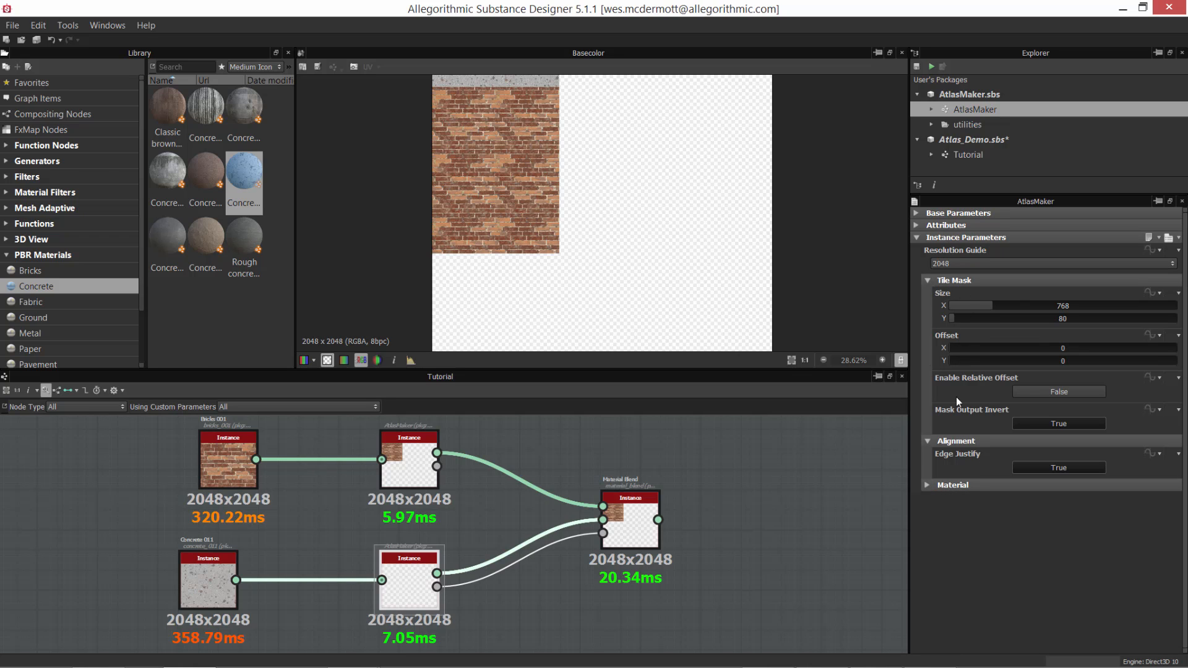
pyautogui.click(398, 461)
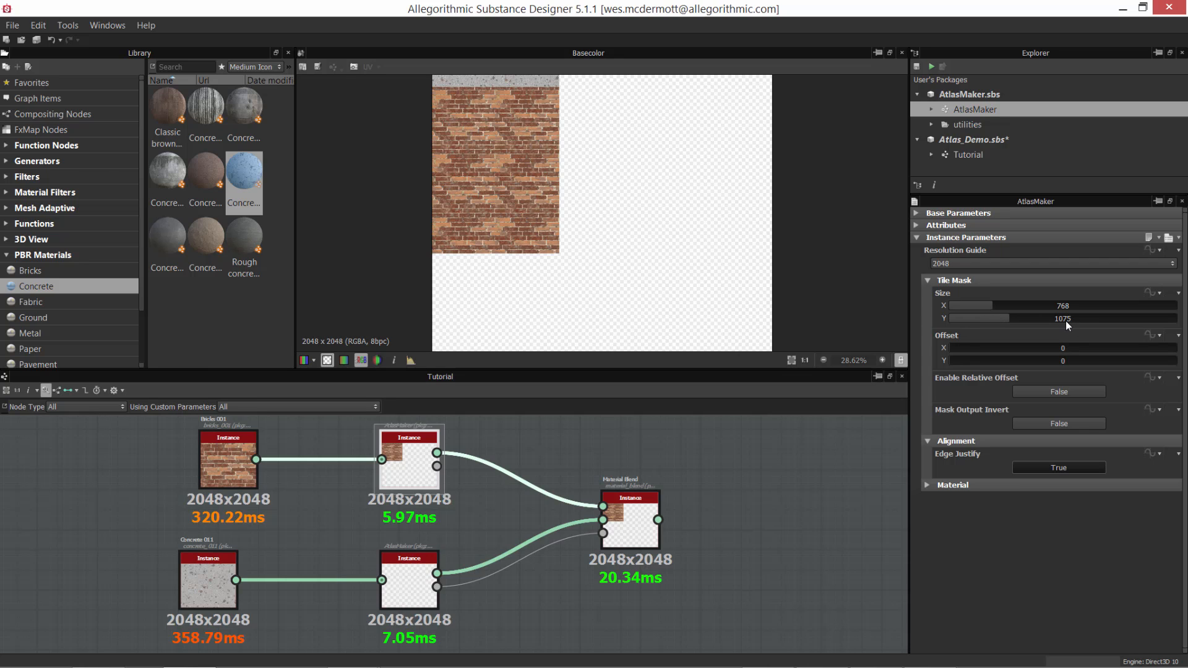
pyautogui.click(399, 581)
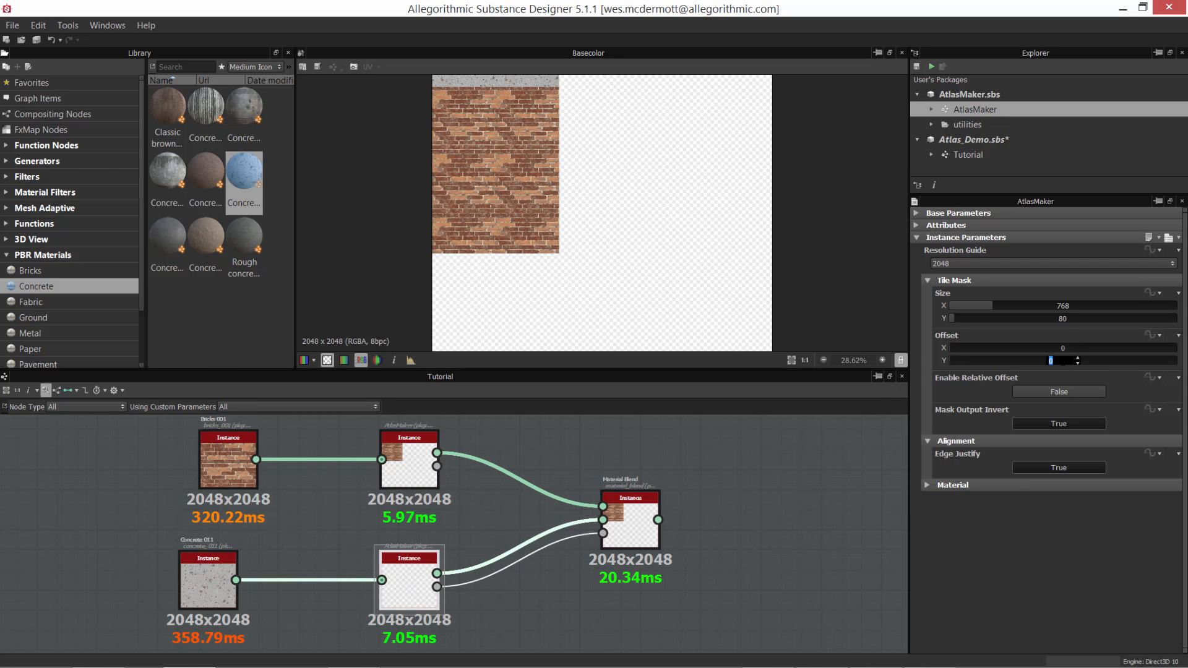
pyautogui.press('Return')
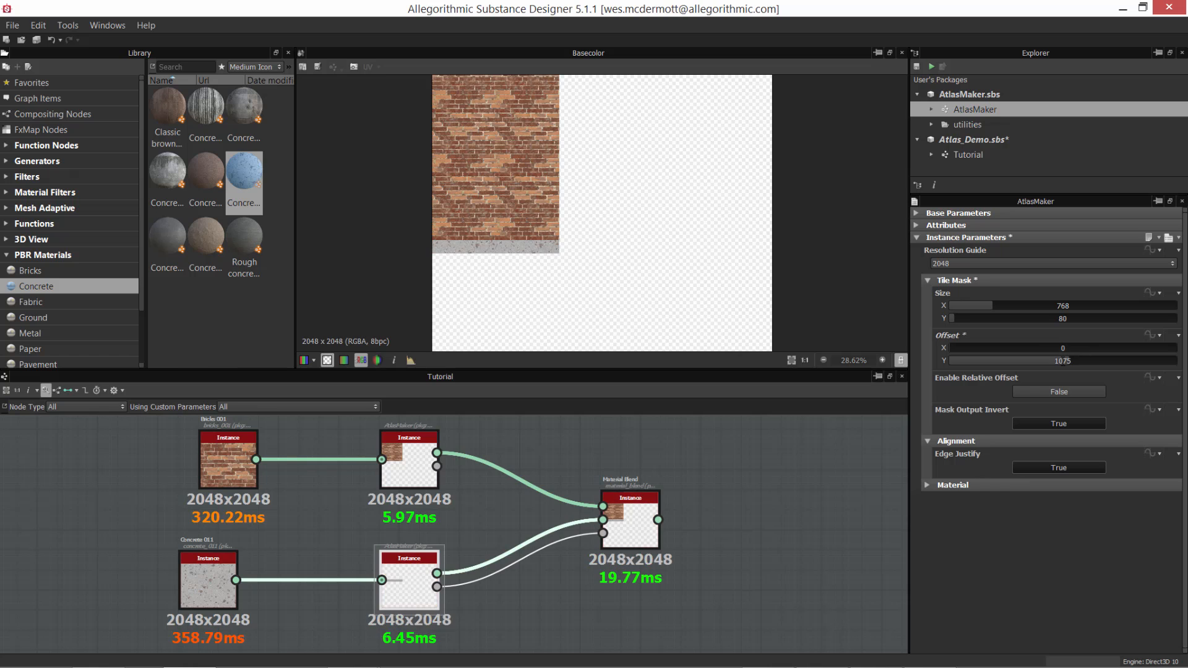
# Examine the concrete strip's placement along the brick tile's lower edge in the base color preview.
pyautogui.scroll(2, 537, 233)
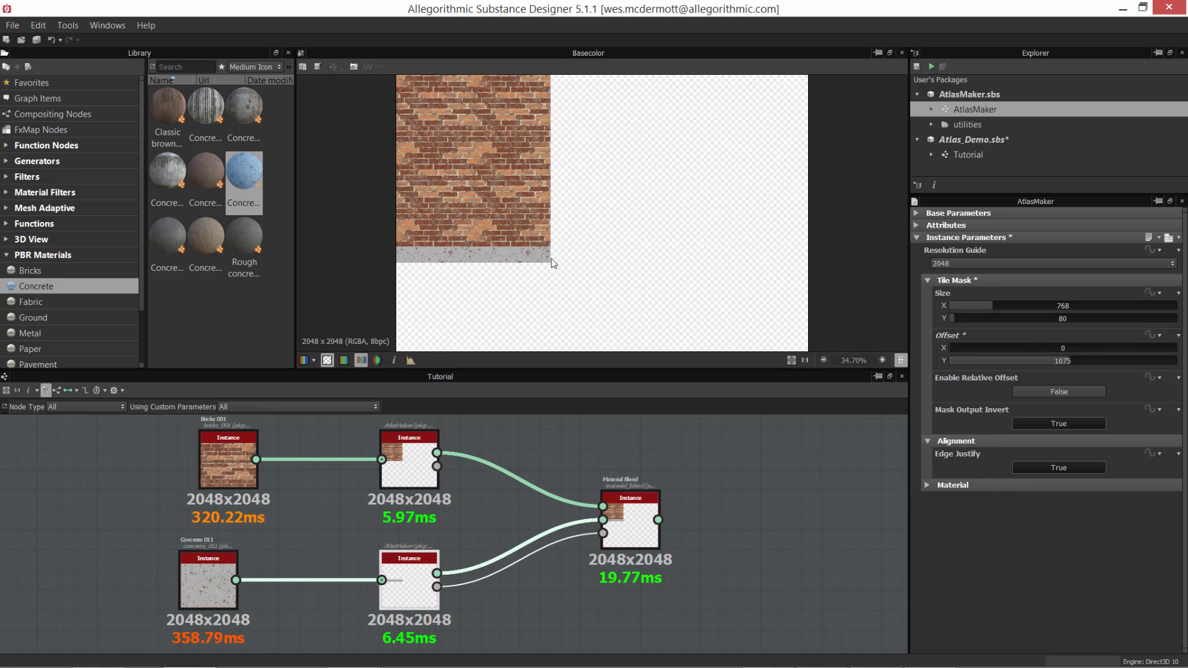
pyautogui.keyDown('alt'); pyautogui.moveTo(527, 249); pyautogui.dragTo(566, 290, button='right'); pyautogui.keyUp('alt')
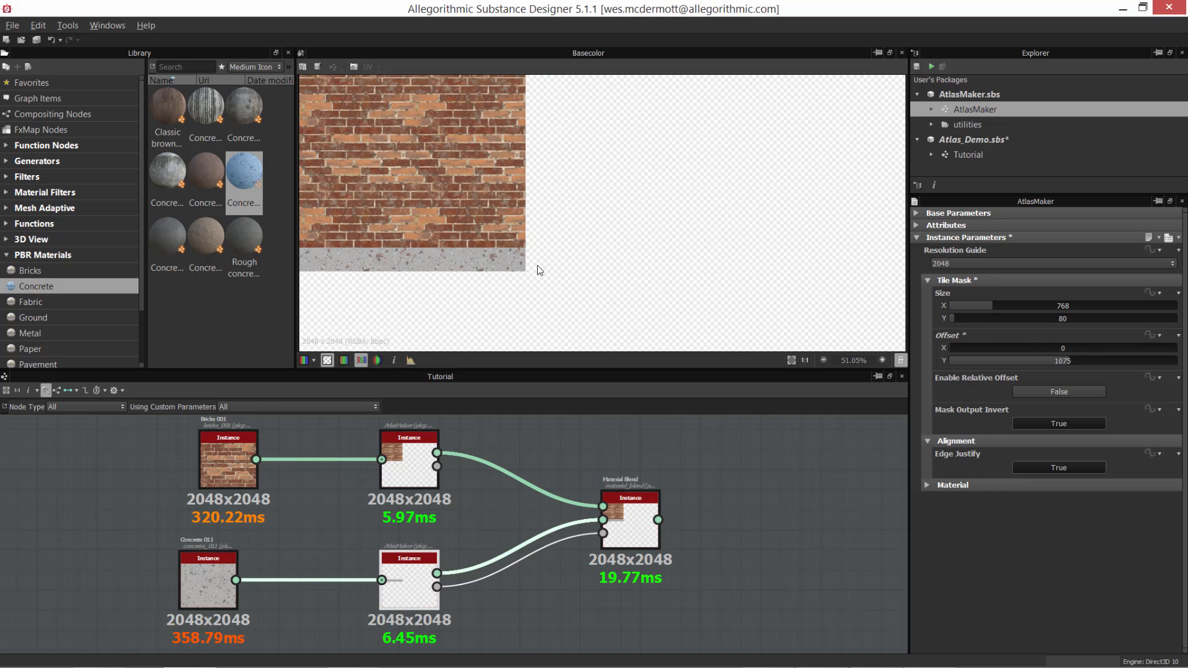
pyautogui.moveTo(537, 264); pyautogui.dragTo(615, 281, button='middle')
pyautogui.keyDown('alt'); pyautogui.moveTo(615, 280); pyautogui.dragTo(550, 258, button='right'); pyautogui.keyUp('alt')
pyautogui.scroll(-2, 584, 258)
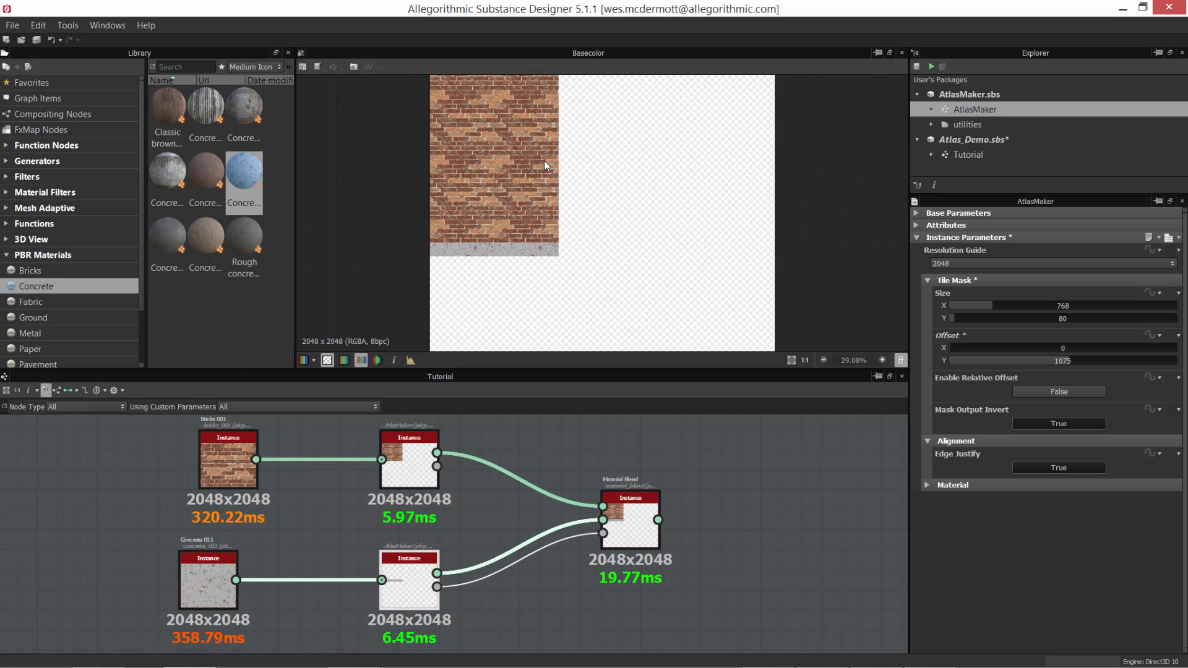
pyautogui.scroll(3, 530, 266)
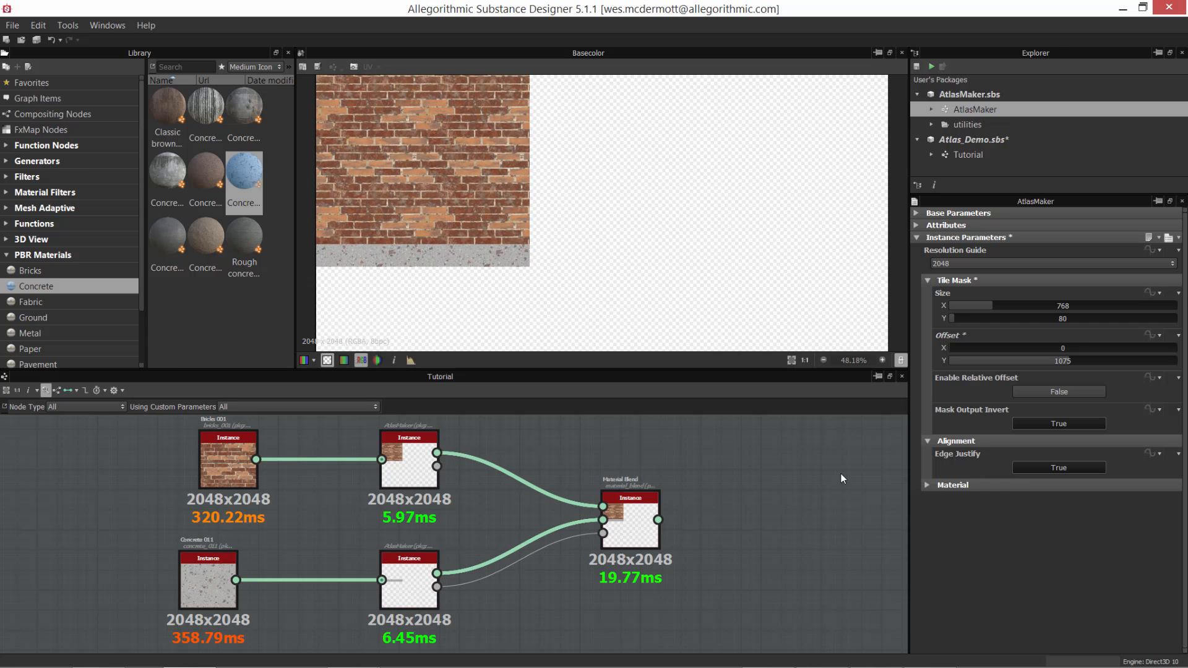
# Switch to Maya and snap the second distance locator to the outer corner of the upper floor section to measure the floor's depth.
pyautogui.scroll(-3, 510, 187)
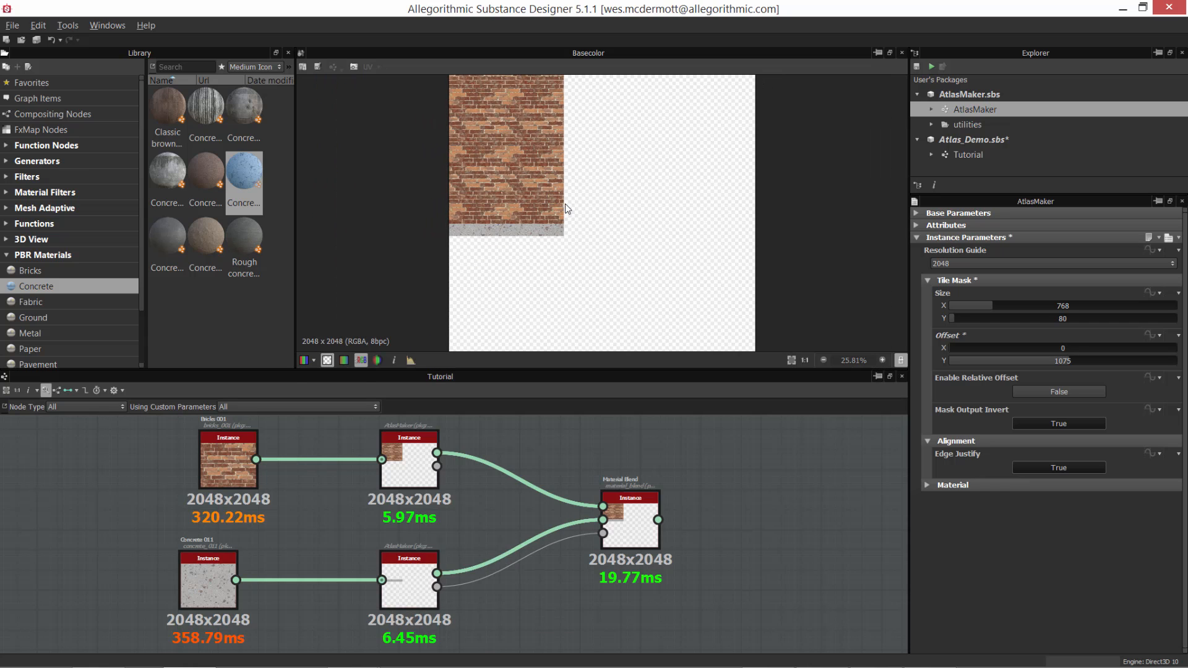
pyautogui.click(354, 658)
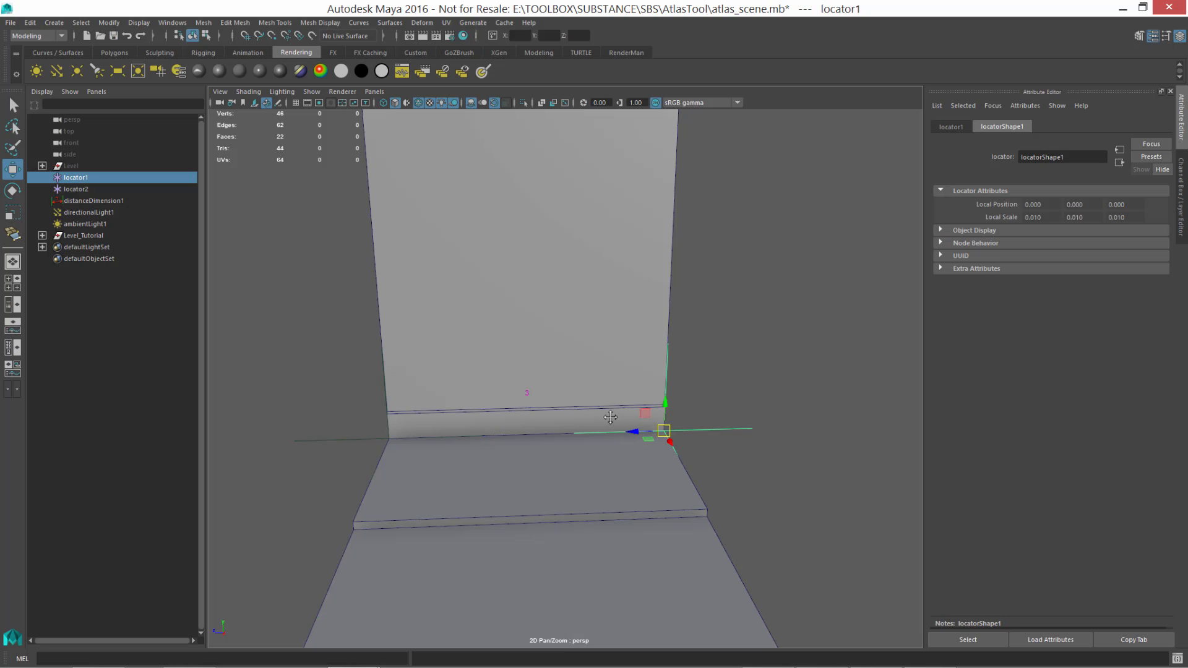
pyautogui.keyDown('alt'); pyautogui.moveTo(538, 402); pyautogui.dragTo(647, 462); pyautogui.keyUp('alt')
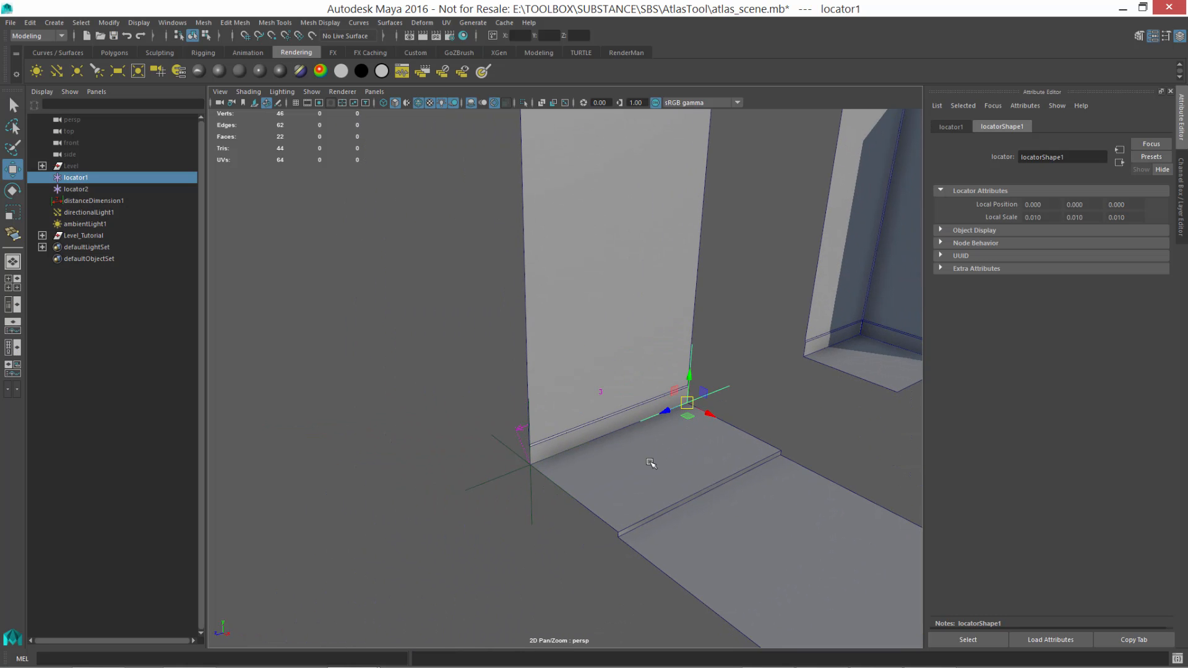
pyautogui.keyDown('alt'); pyautogui.moveTo(709, 504); pyautogui.dragTo(730, 526, button='right'); pyautogui.keyUp('alt')
pyautogui.keyDown('alt'); pyautogui.moveTo(721, 520); pyautogui.dragTo(644, 443, button='middle'); pyautogui.keyUp('alt')
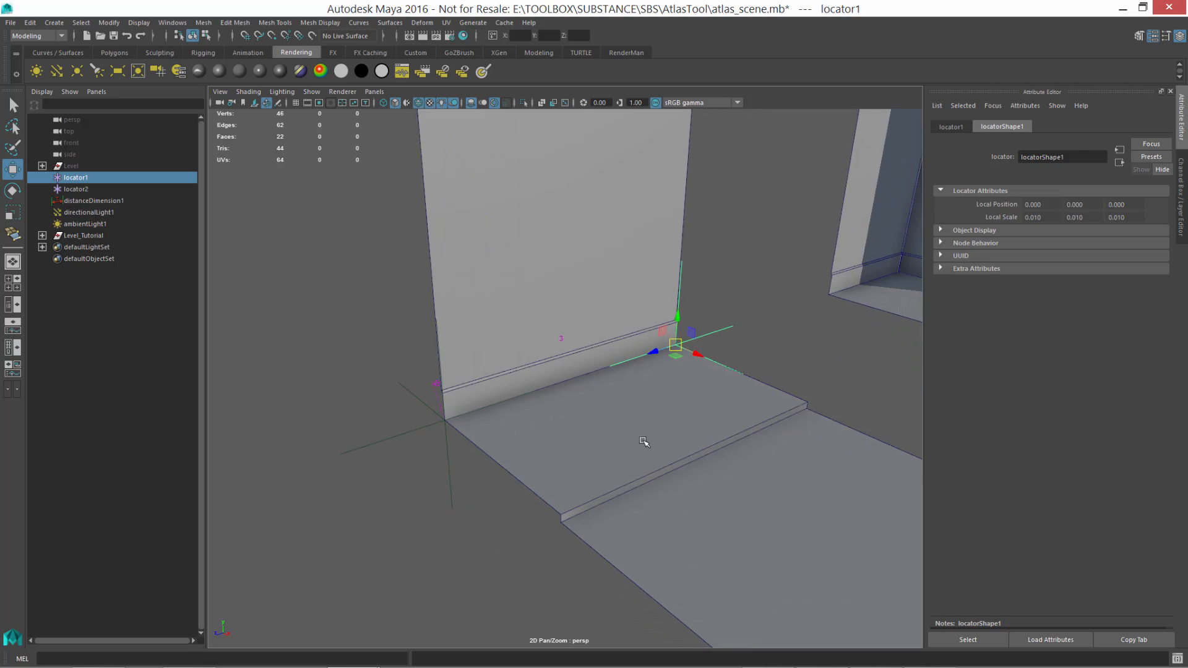
pyautogui.keyDown('alt'); pyautogui.moveTo(644, 443); pyautogui.dragTo(700, 448, button='right'); pyautogui.keyUp('alt')
pyautogui.keyDown('alt'); pyautogui.moveTo(700, 449); pyautogui.dragTo(697, 439, button='middle'); pyautogui.keyUp('alt')
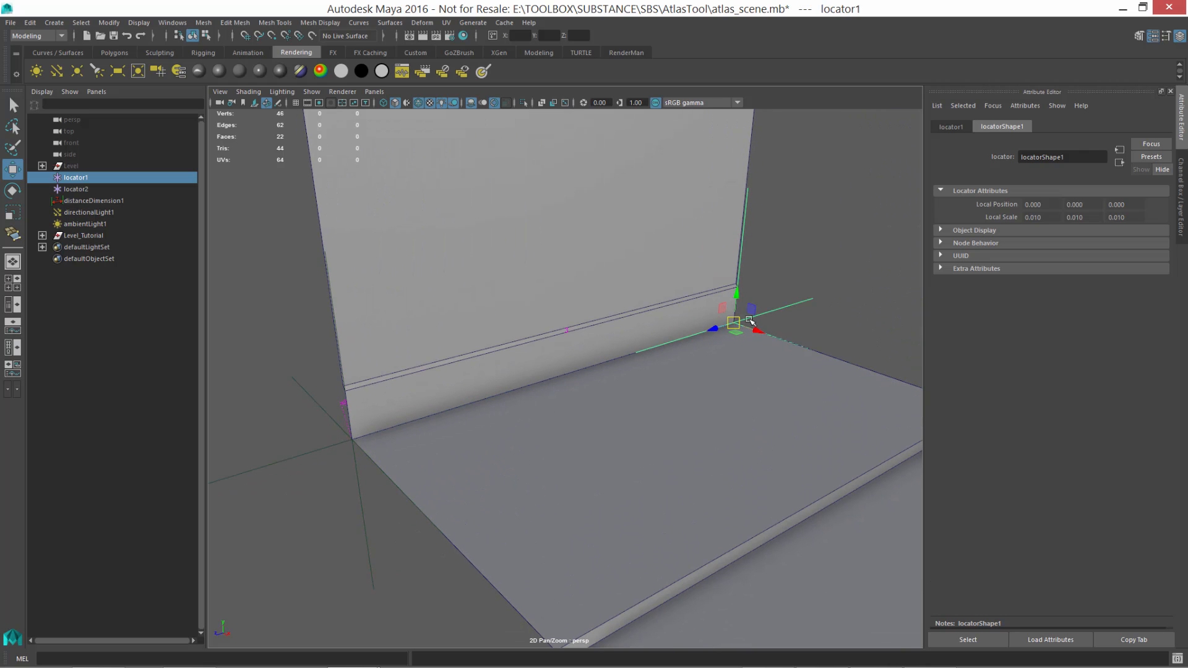
pyautogui.keyDown('alt'); pyautogui.moveTo(639, 419); pyautogui.dragTo(644, 430); pyautogui.keyUp('alt')
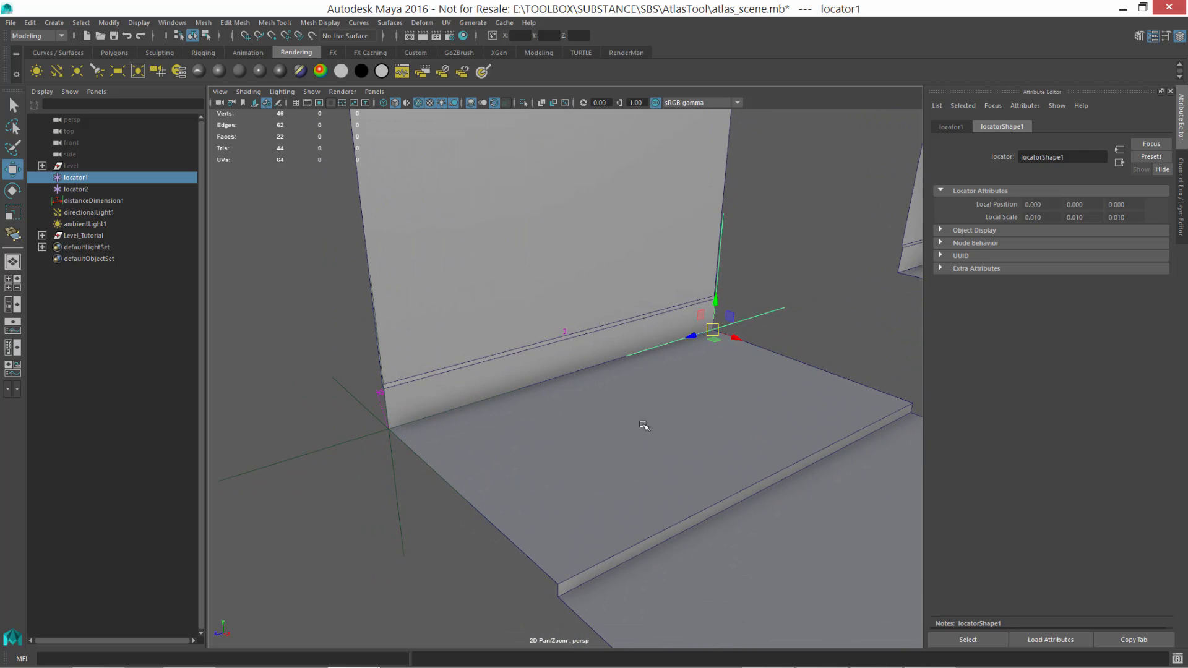
pyautogui.moveTo(289, 413); pyautogui.dragTo(340, 490)
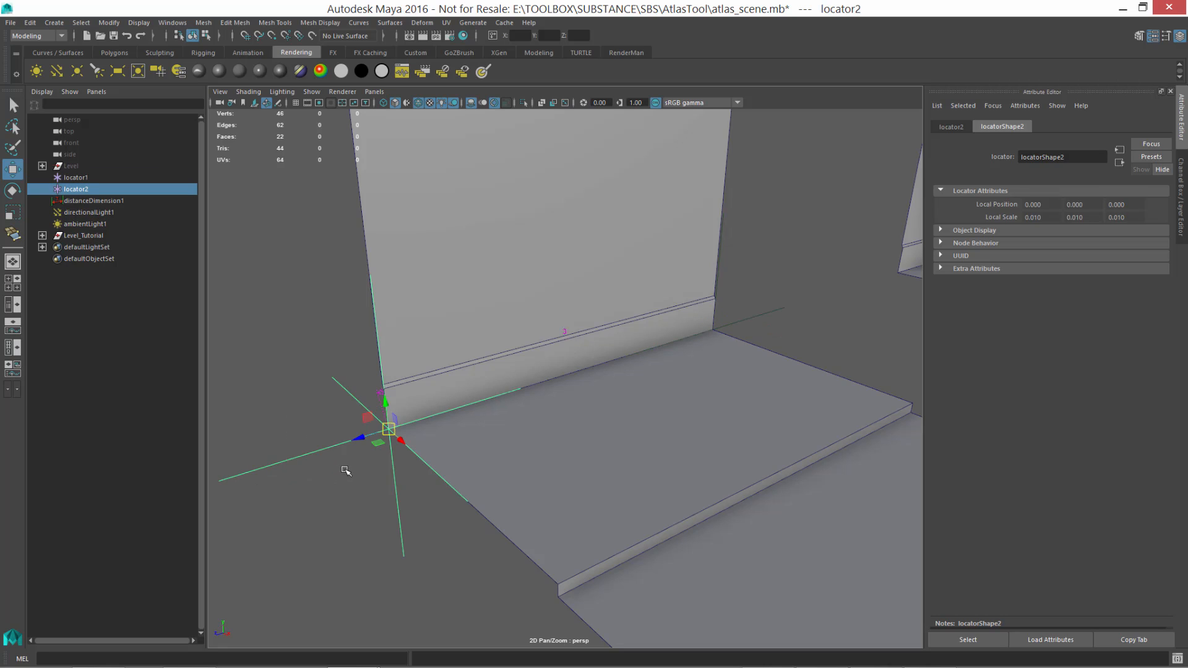
pyautogui.press('v')
pyautogui.moveTo(389, 429); pyautogui.dragTo(913, 404)
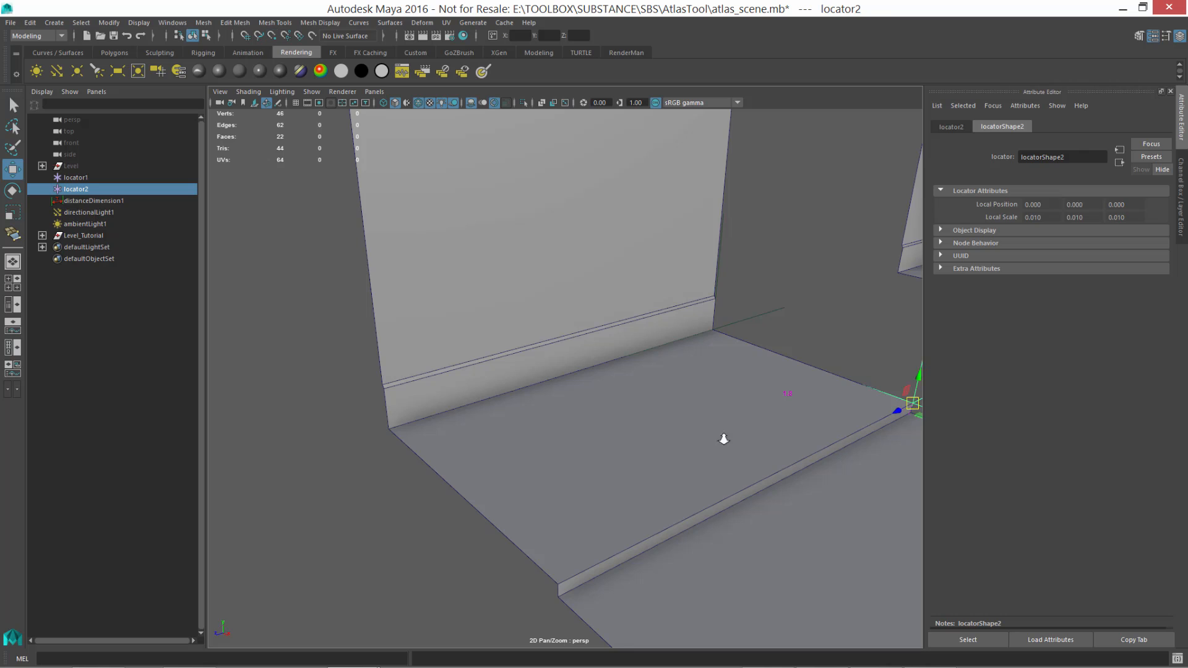
pyautogui.keyDown('alt'); pyautogui.moveTo(724, 440); pyautogui.dragTo(698, 451); pyautogui.keyUp('alt')
pyautogui.keyDown('alt'); pyautogui.moveTo(697, 451); pyautogui.dragTo(668, 480, button='right'); pyautogui.keyUp('alt')
pyautogui.keyDown('alt'); pyautogui.moveTo(668, 480); pyautogui.dragTo(695, 475); pyautogui.keyUp('alt')
pyautogui.keyDown('alt'); pyautogui.moveTo(695, 474); pyautogui.dragTo(745, 440, button='right'); pyautogui.keyUp('alt')
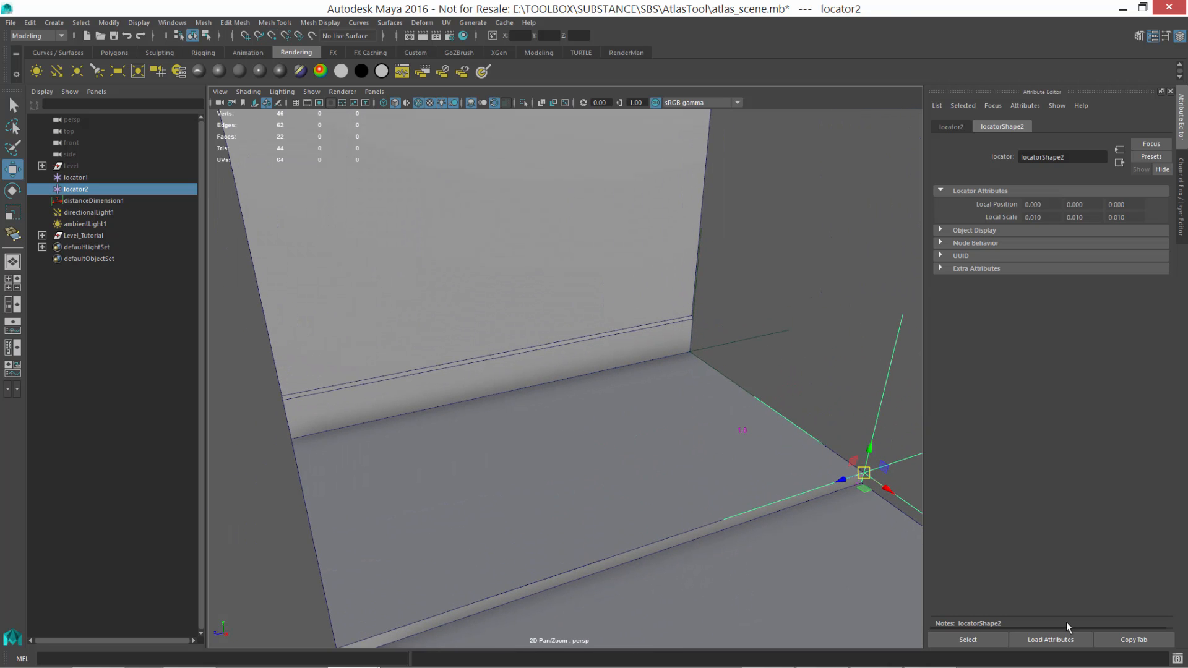
# Multiply the floor depth of 1.8 by 256 in Calculator to get its pixel height, and close the calculator.
pyautogui.click(933, 667)
pyautogui.moveTo(876, 134); pyautogui.dragTo(561, 114)
pyautogui.click(515, 359)
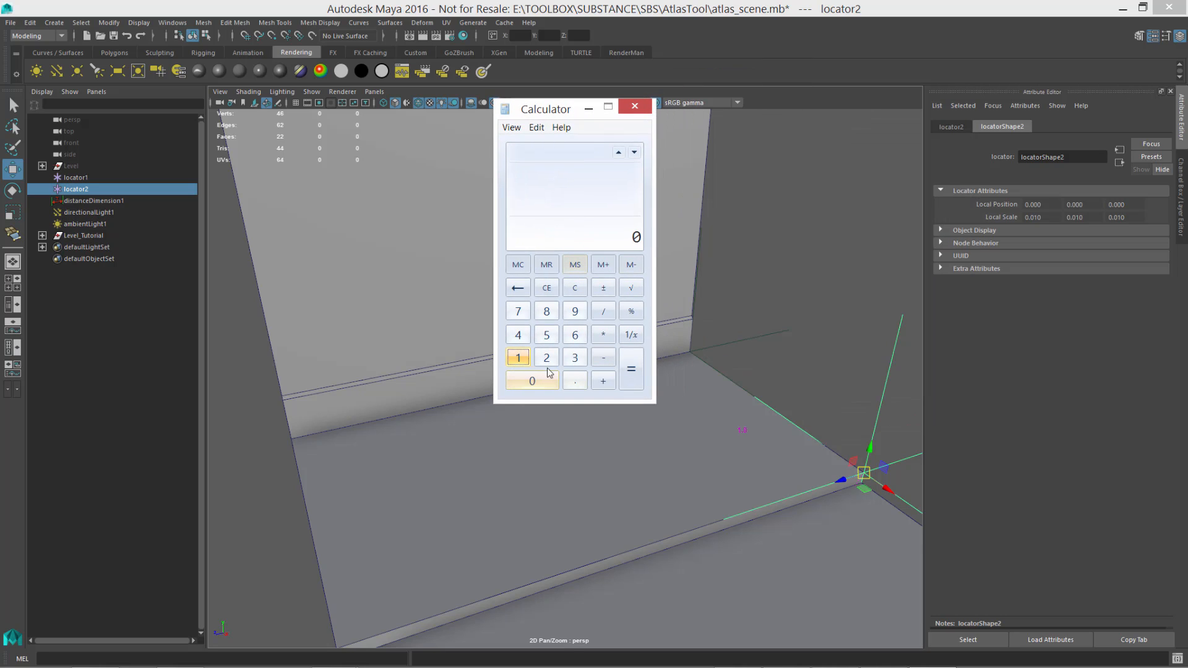
pyautogui.click(575, 380)
pyautogui.click(546, 312)
pyautogui.click(605, 336)
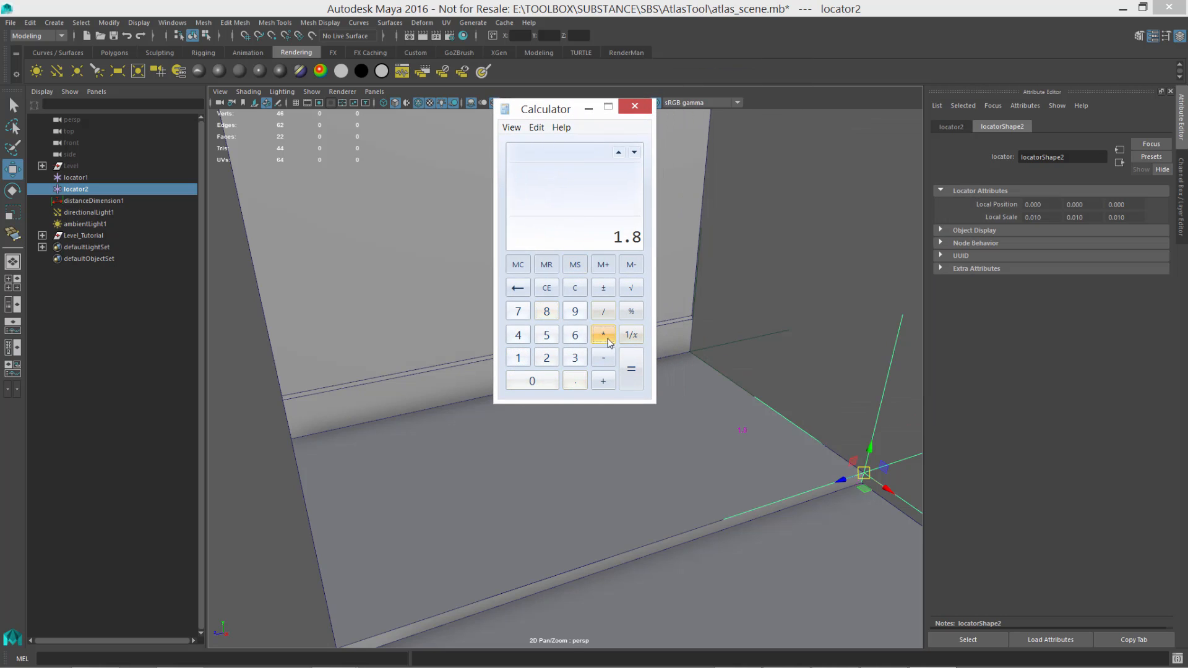
pyautogui.click(547, 357)
pyautogui.click(546, 335)
pyautogui.click(575, 335)
pyautogui.click(630, 370)
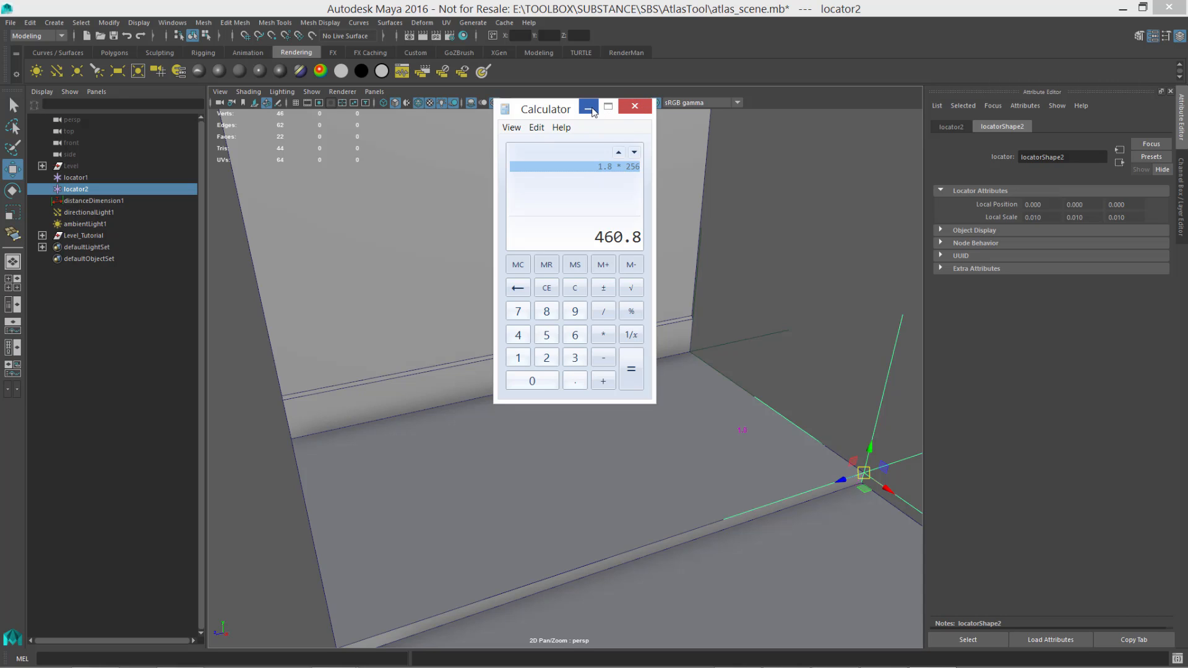
pyautogui.click(644, 108)
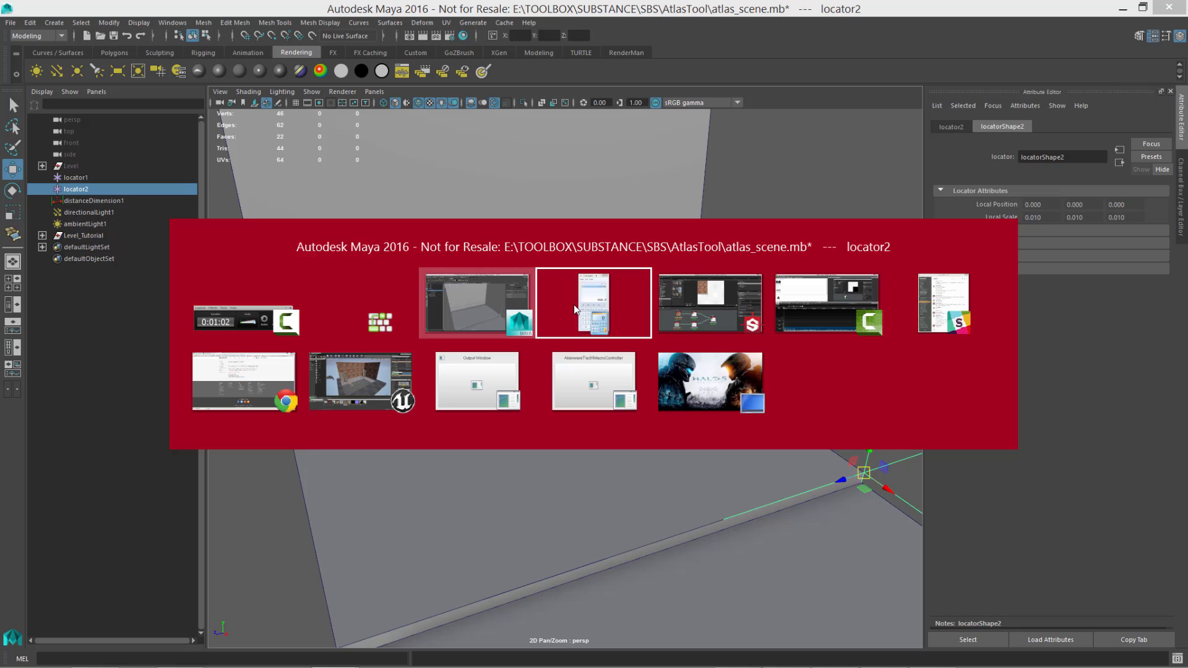
# Switch back to Substance Designer and add another AtlasMaker node to the Tutorial graph below the existing nodes.
pyautogui.click(752, 305)
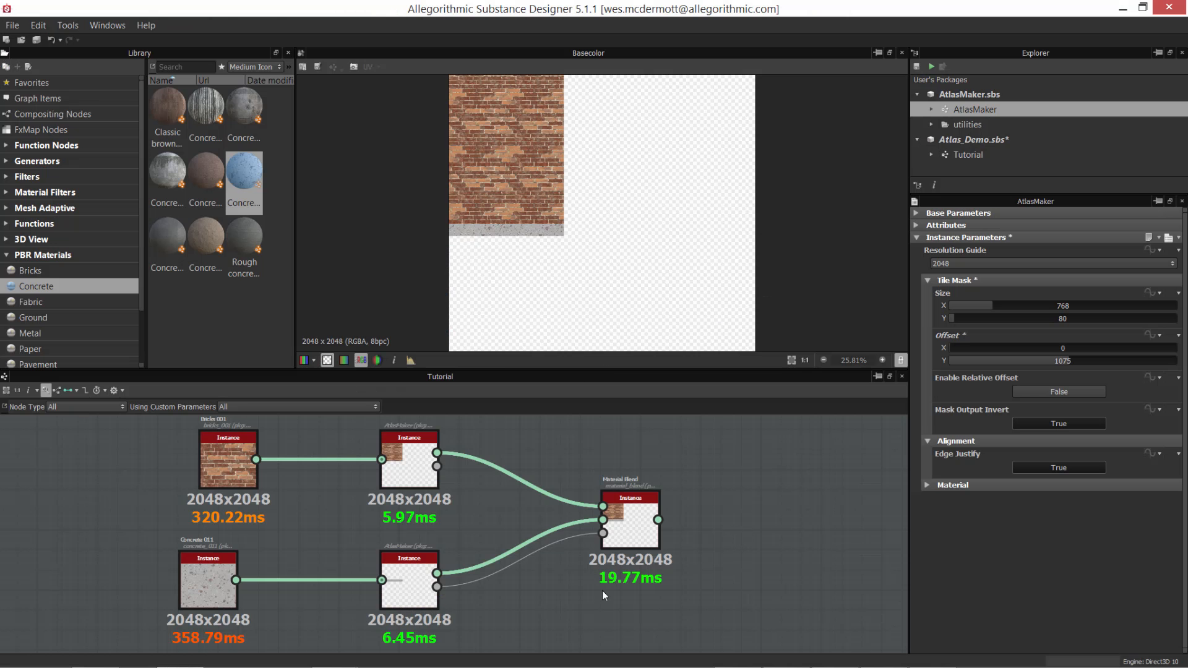
pyautogui.scroll(-3, 605, 595)
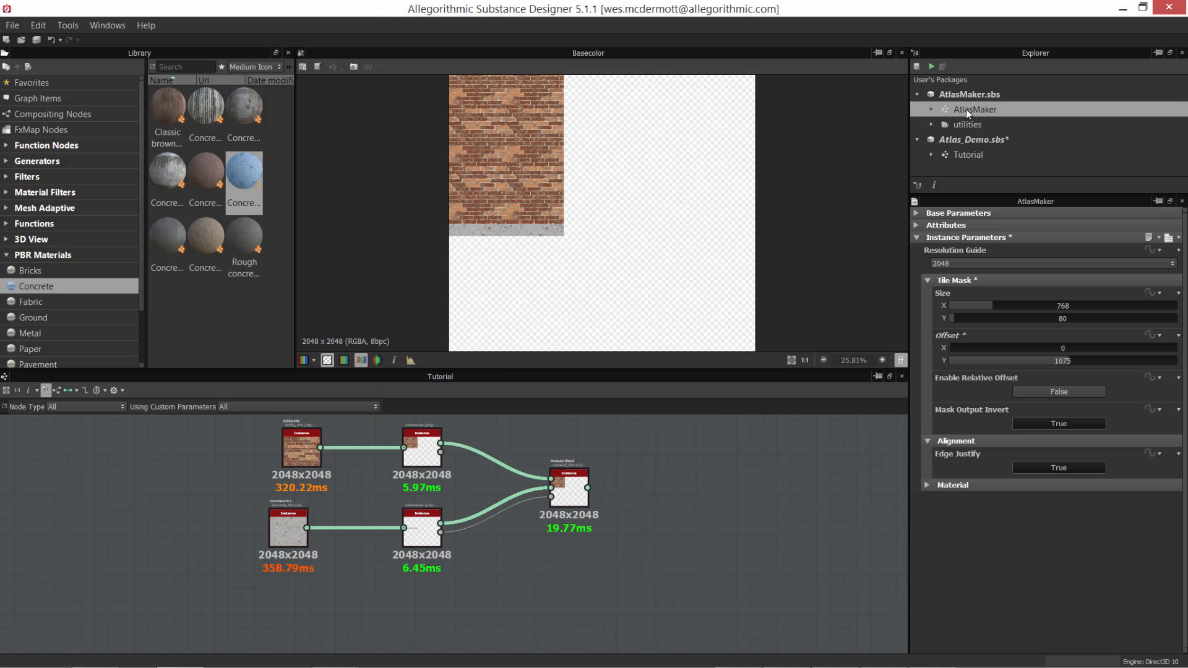
pyautogui.moveTo(968, 113); pyautogui.dragTo(531, 582)
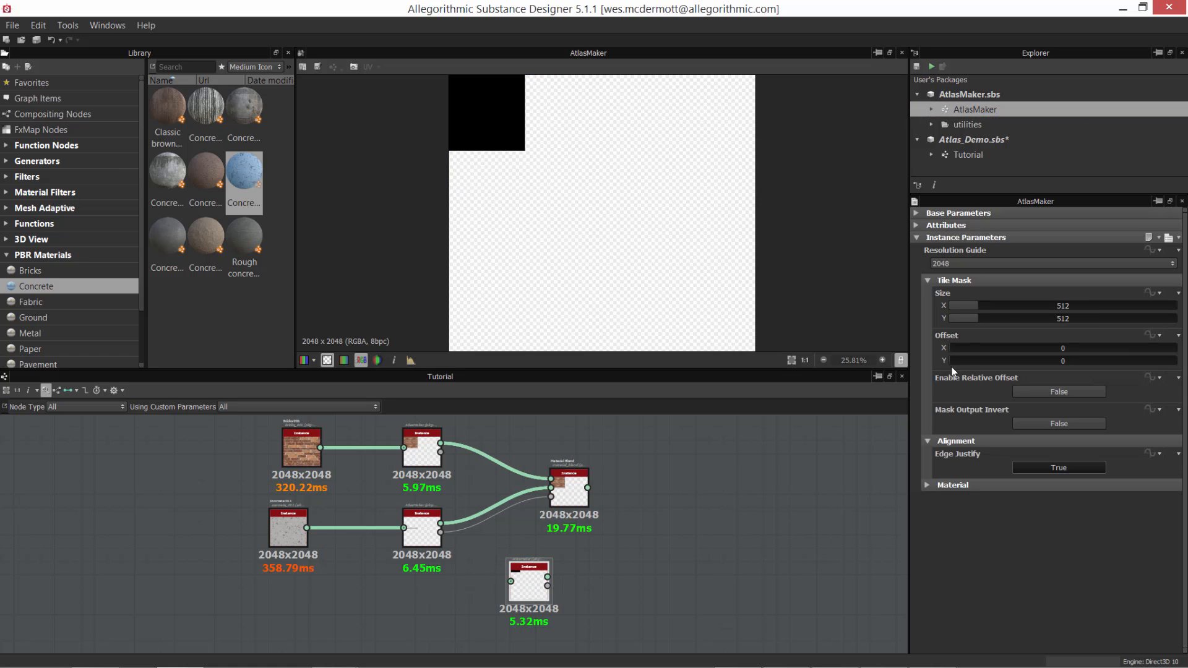
# Set the new AtlasMaker node's tile mask size to 768 in X and 460 in Y.
pyautogui.doubleClick(1067, 306)
pyautogui.write('768')
pyautogui.press('Tab')
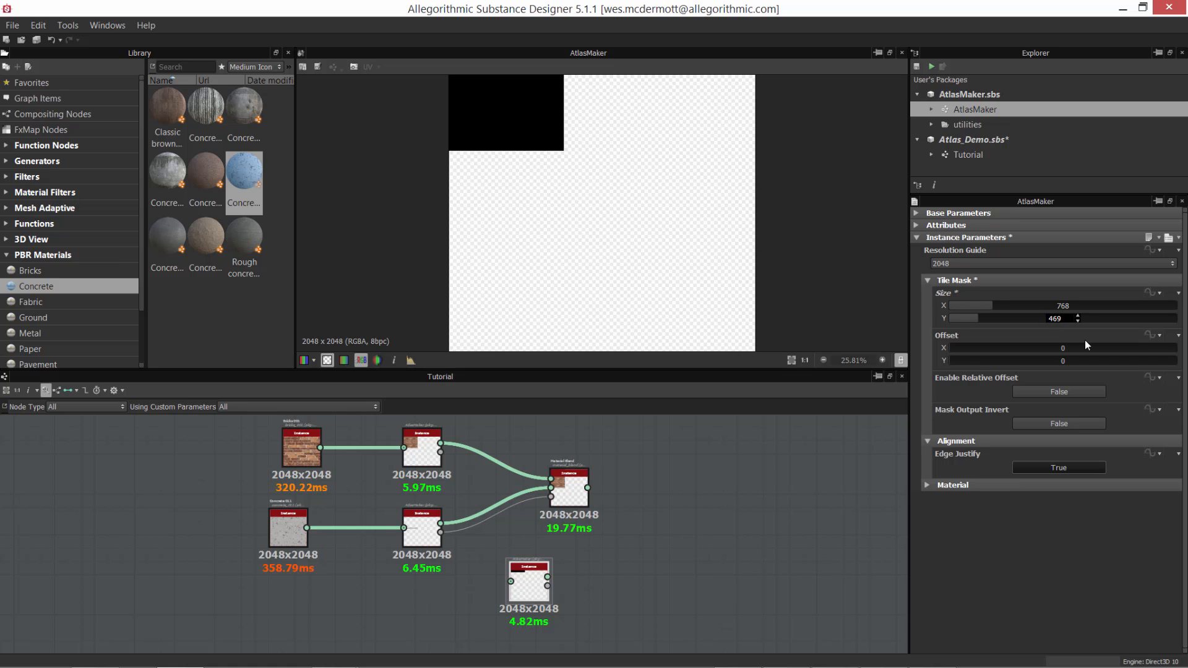
pyautogui.write('460')
pyautogui.press('Return')
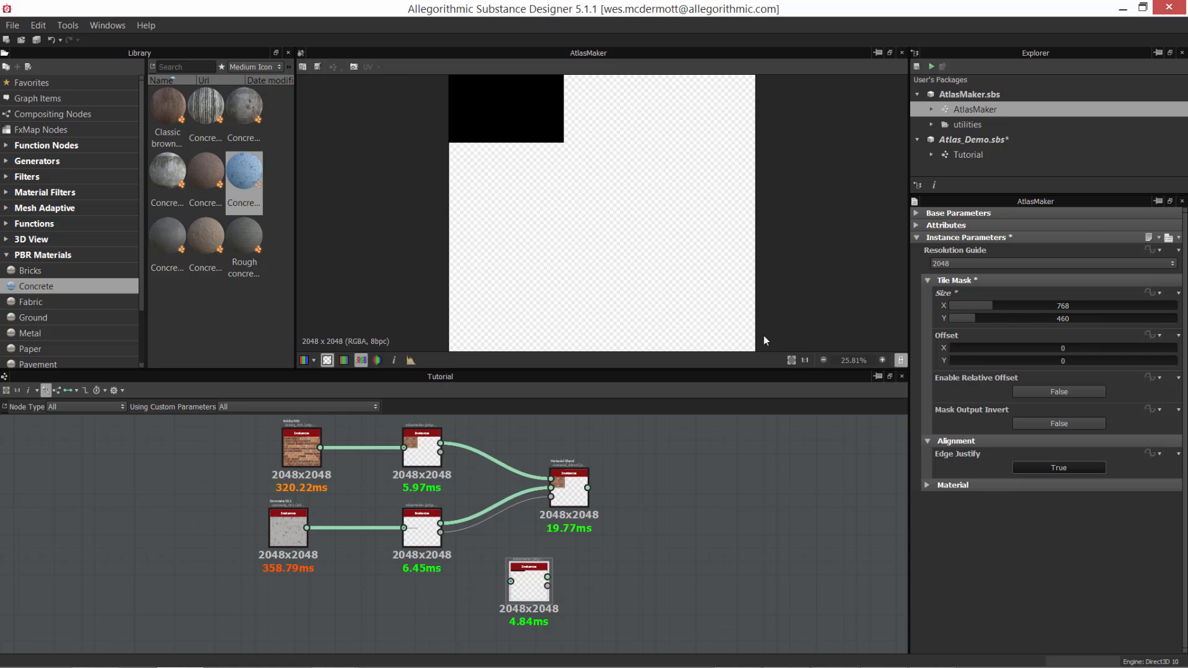
# Add the dark grey concrete material from the library as the new AtlasMaker's input and preview the node's output.
pyautogui.moveTo(593, 568); pyautogui.dragTo(599, 562, button='middle')
pyautogui.scroll(1, 599, 562)
pyautogui.moveTo(544, 569); pyautogui.dragTo(573, 579)
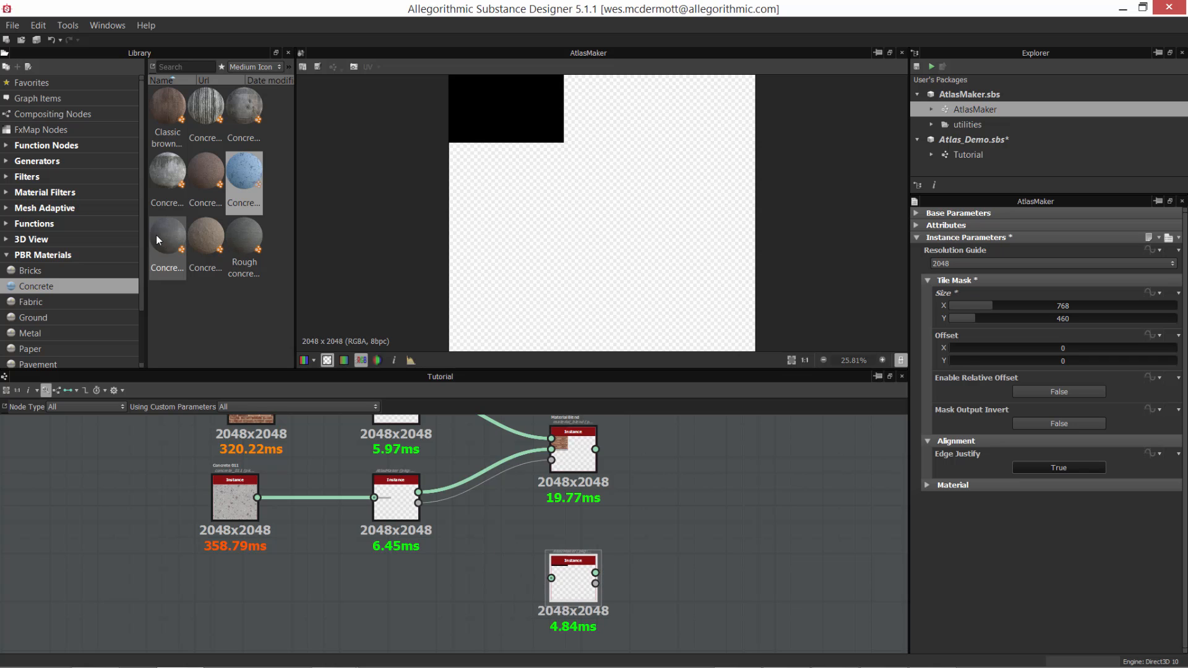
pyautogui.moveTo(162, 236); pyautogui.dragTo(551, 579)
pyautogui.doubleClick(566, 587)
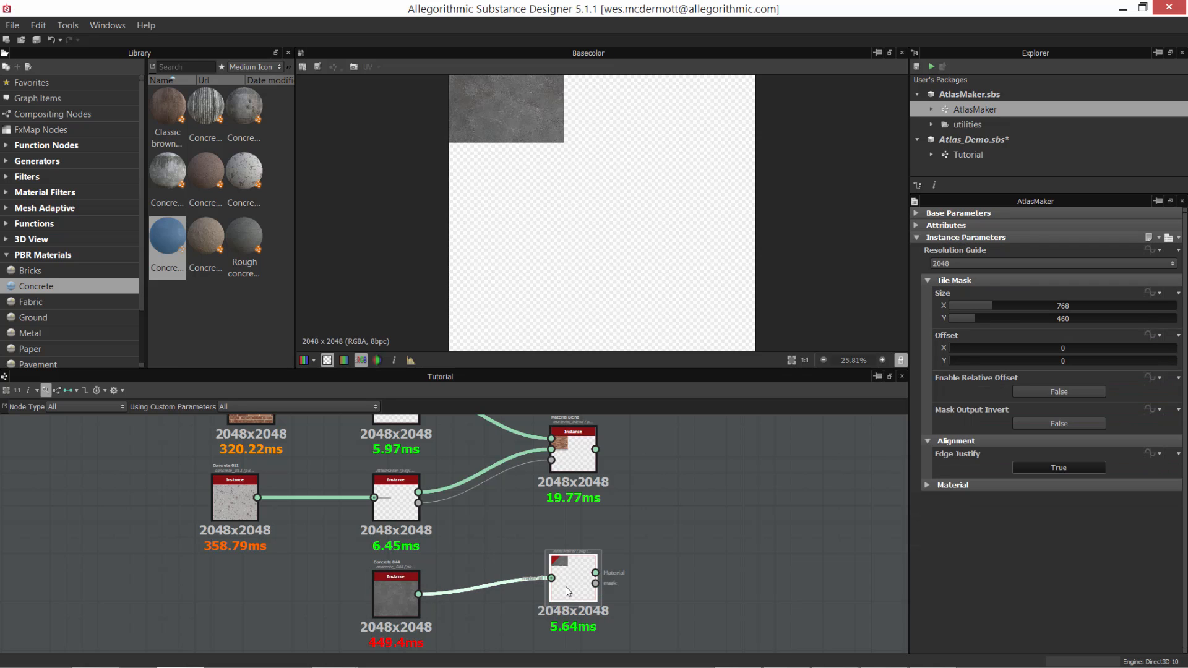
# Duplicate the Material Blend node and wire it to combine the first blend's output with the new AtlasMaker's material and mask outputs.
pyautogui.moveTo(680, 519); pyautogui.dragTo(603, 514, button='middle')
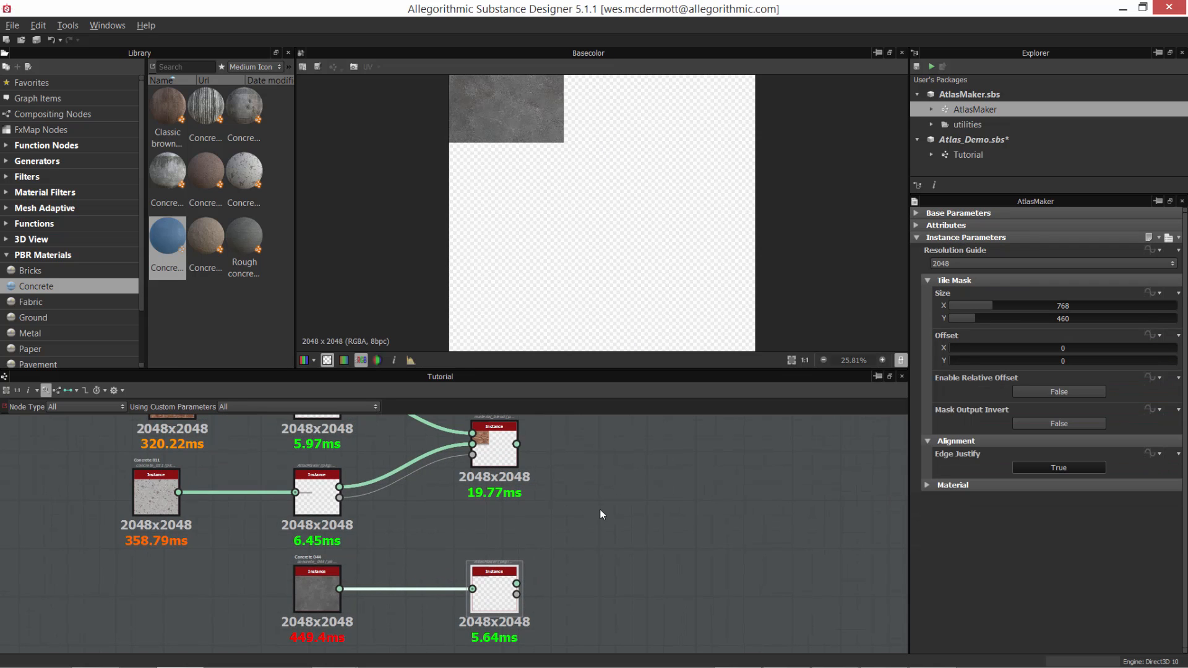
pyautogui.scroll(-2, 588, 489)
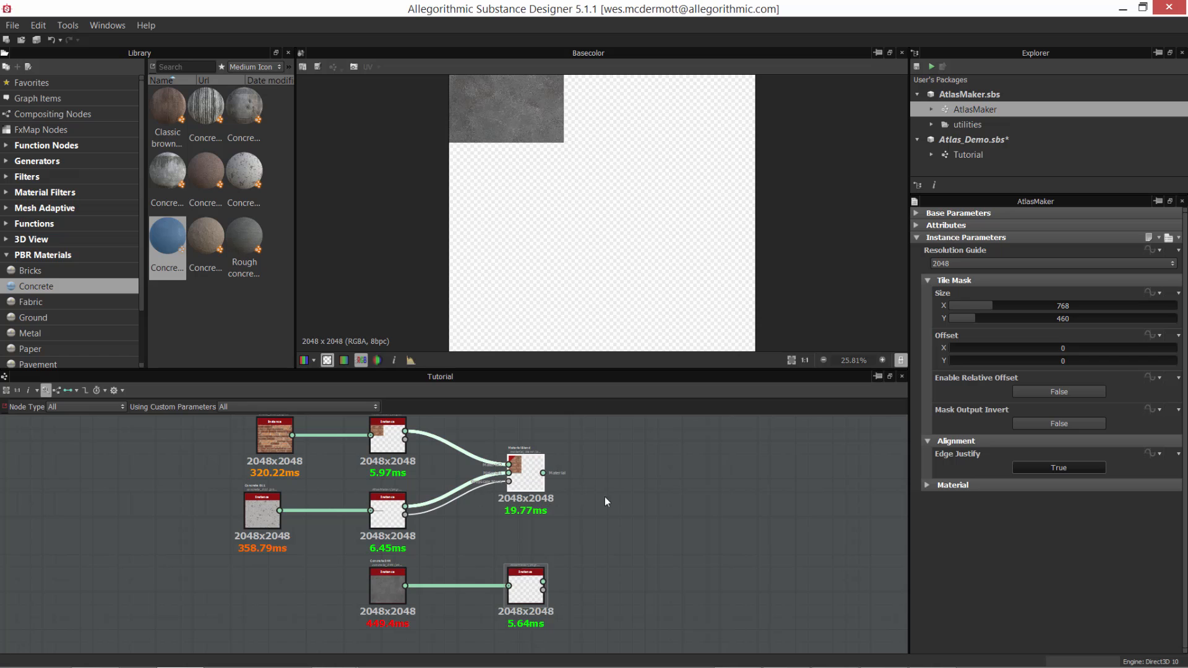
pyautogui.click(549, 495)
pyautogui.scroll(1, 550, 495)
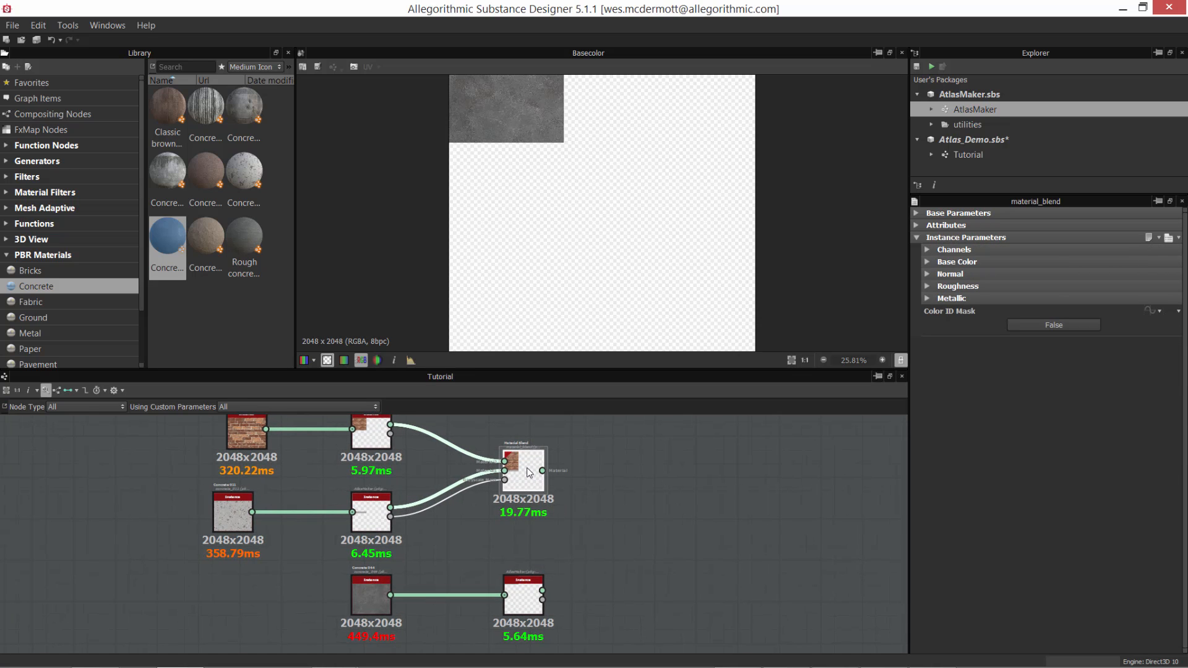
pyautogui.hotkey('ctrl', 'd')
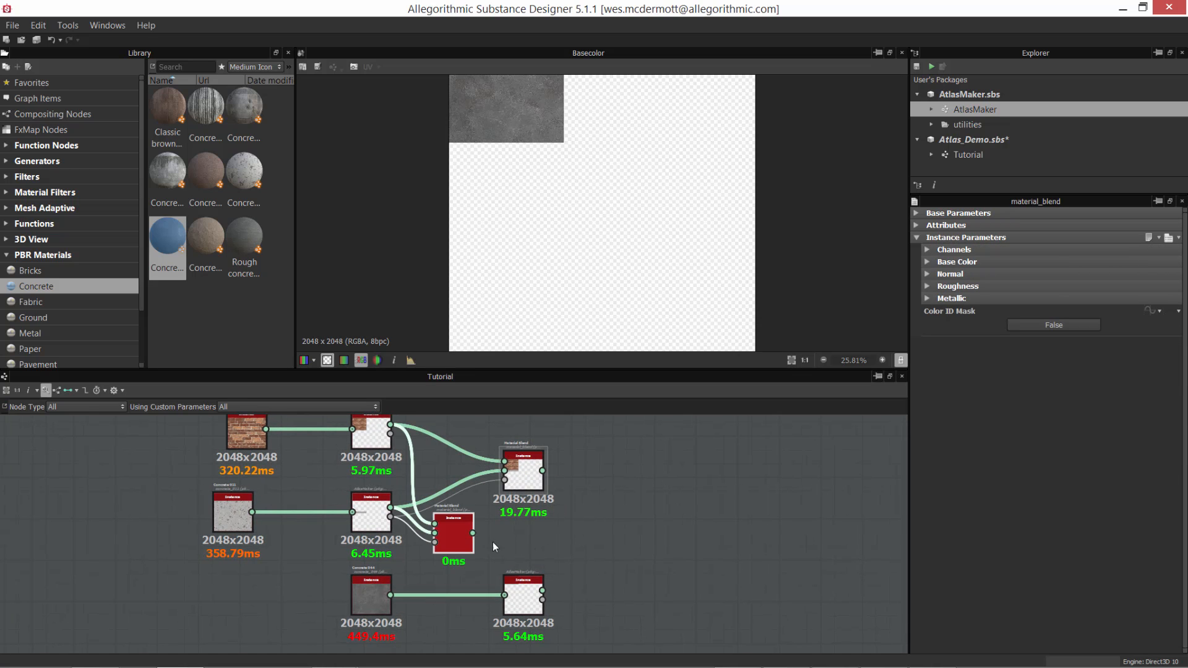
pyautogui.moveTo(474, 546); pyautogui.dragTo(624, 548)
pyautogui.moveTo(543, 470); pyautogui.dragTo(624, 571)
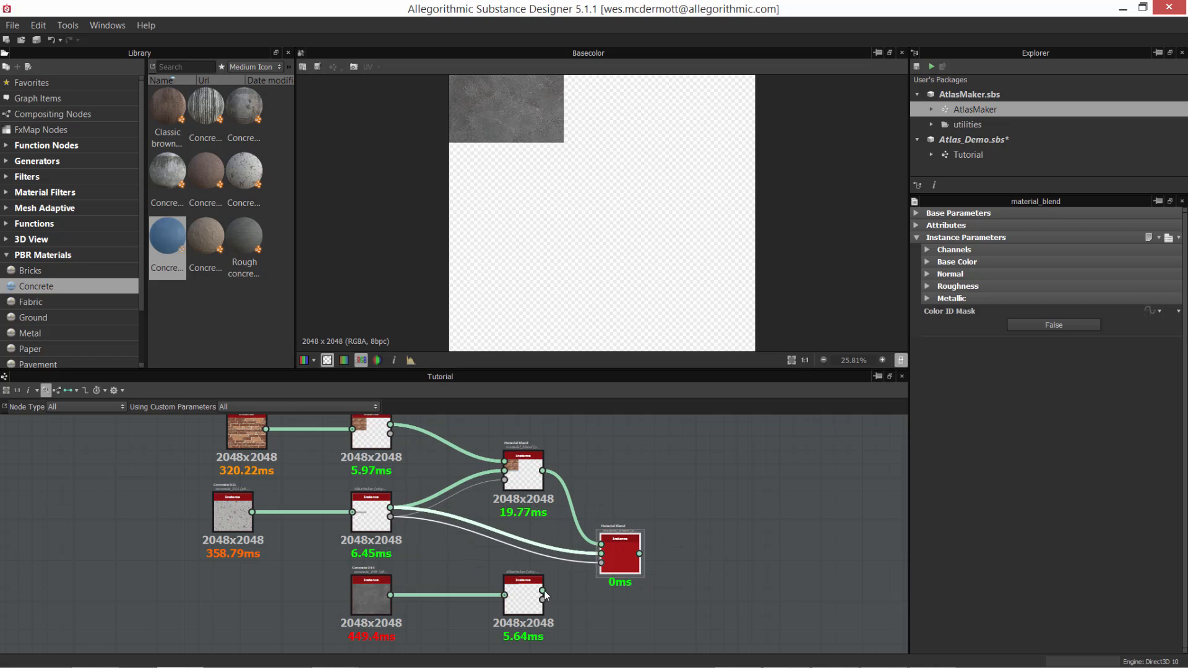
pyautogui.moveTo(544, 590); pyautogui.dragTo(601, 562)
# Set Mask Output Invert to True on the dark concrete's AtlasMaker and preview the second Material Blend.
pyautogui.click(523, 594)
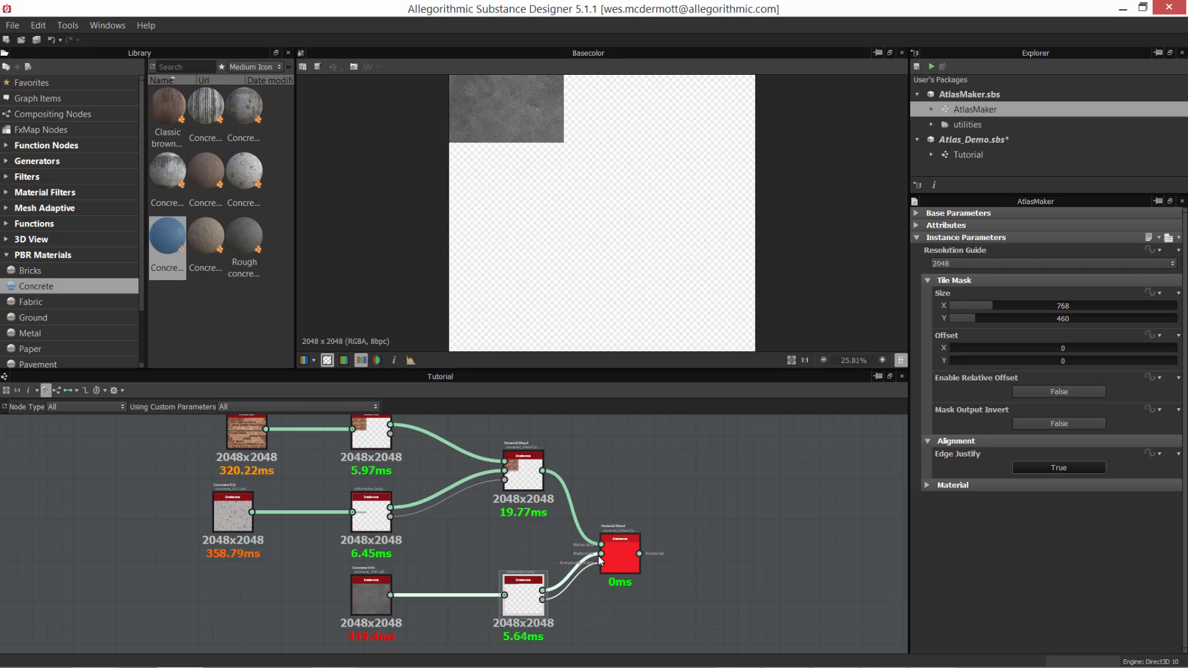
pyautogui.click(1058, 423)
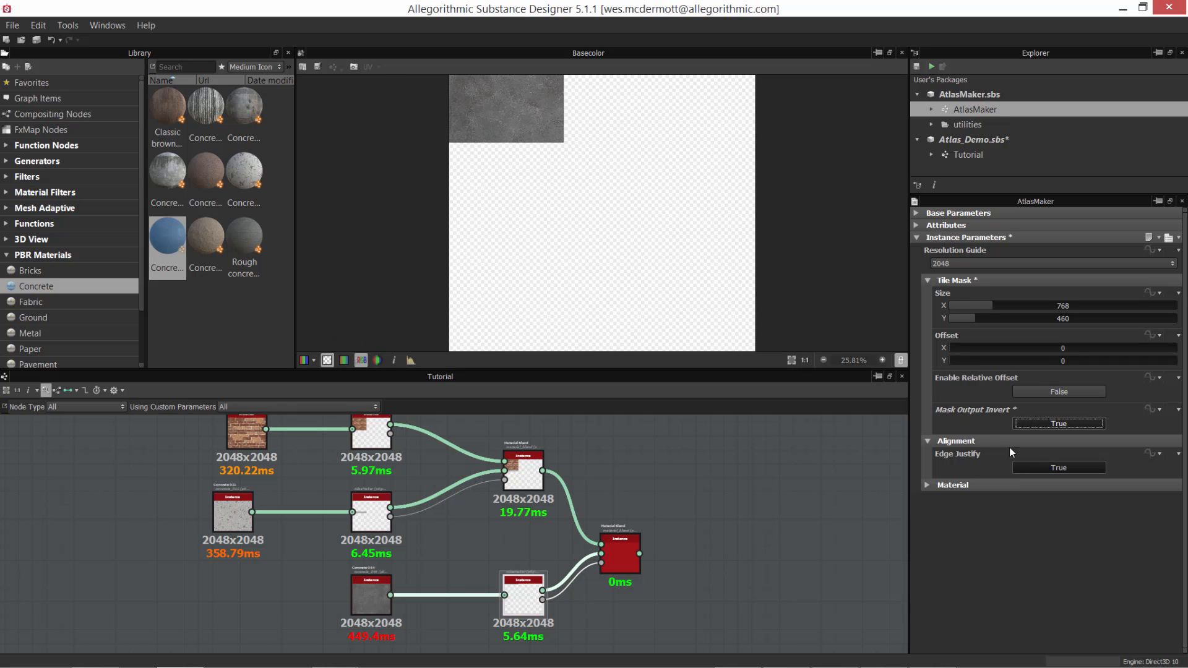
pyautogui.click(626, 548)
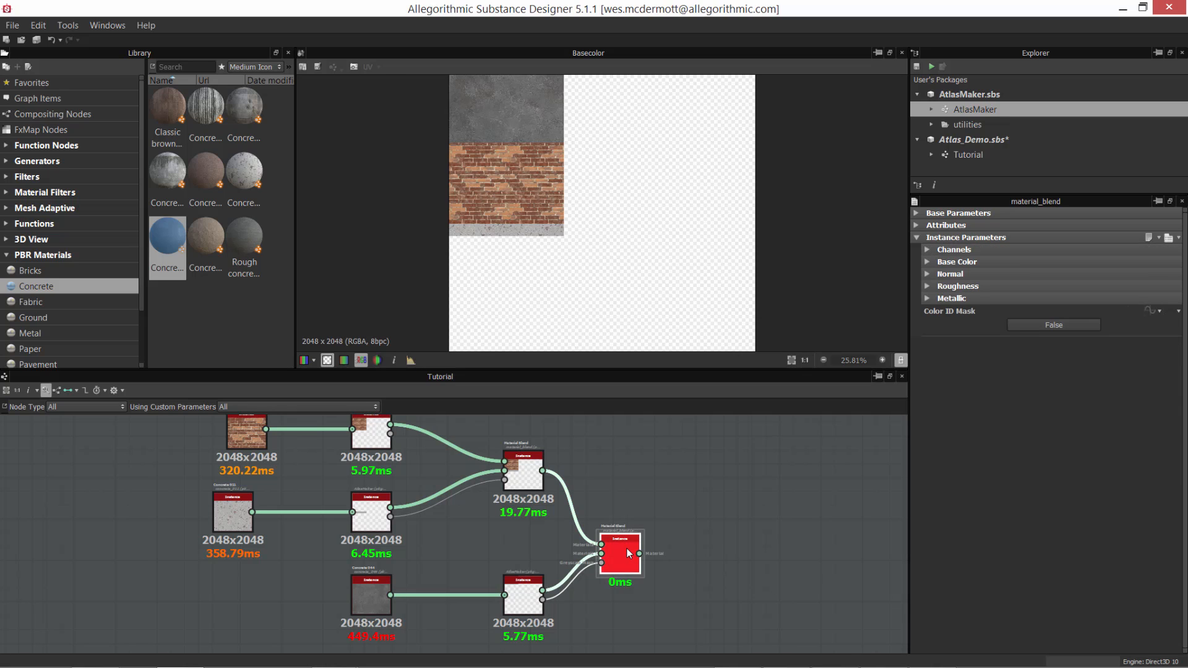
# Set the dark concrete AtlasMaker's X offset to 768, matching the brick tile's width, and inspect the seam between both tiles.
pyautogui.moveTo(644, 475); pyautogui.dragTo(509, 600, button='middle')
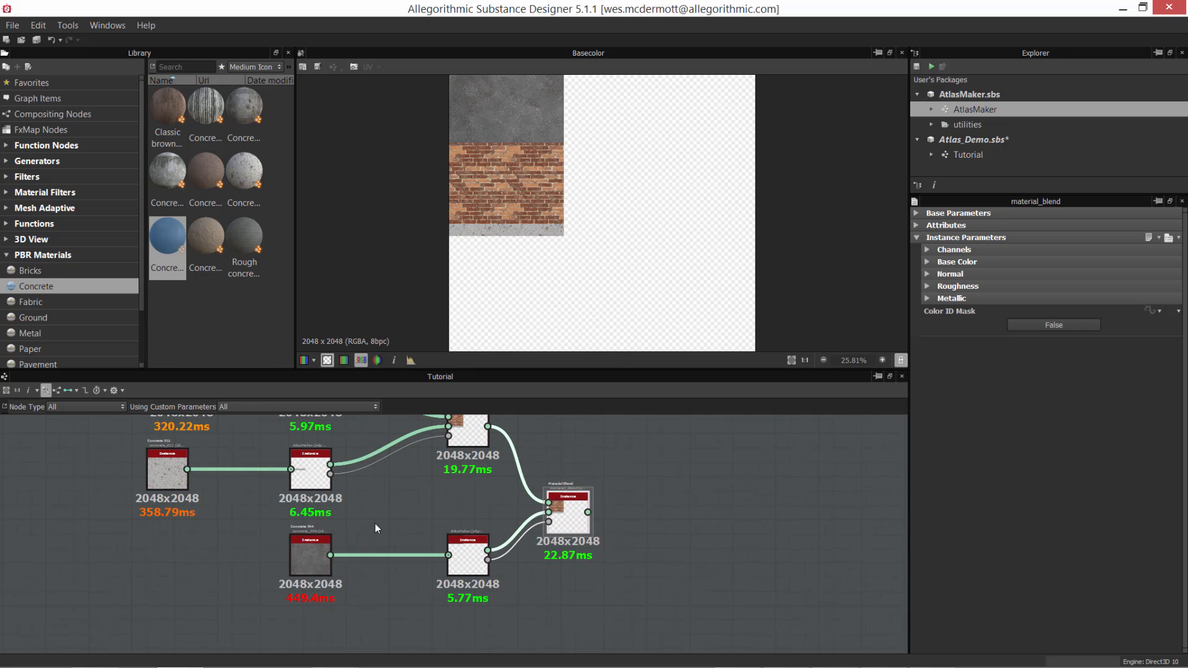
pyautogui.moveTo(285, 420); pyautogui.dragTo(330, 501, button='middle')
pyautogui.click(355, 467)
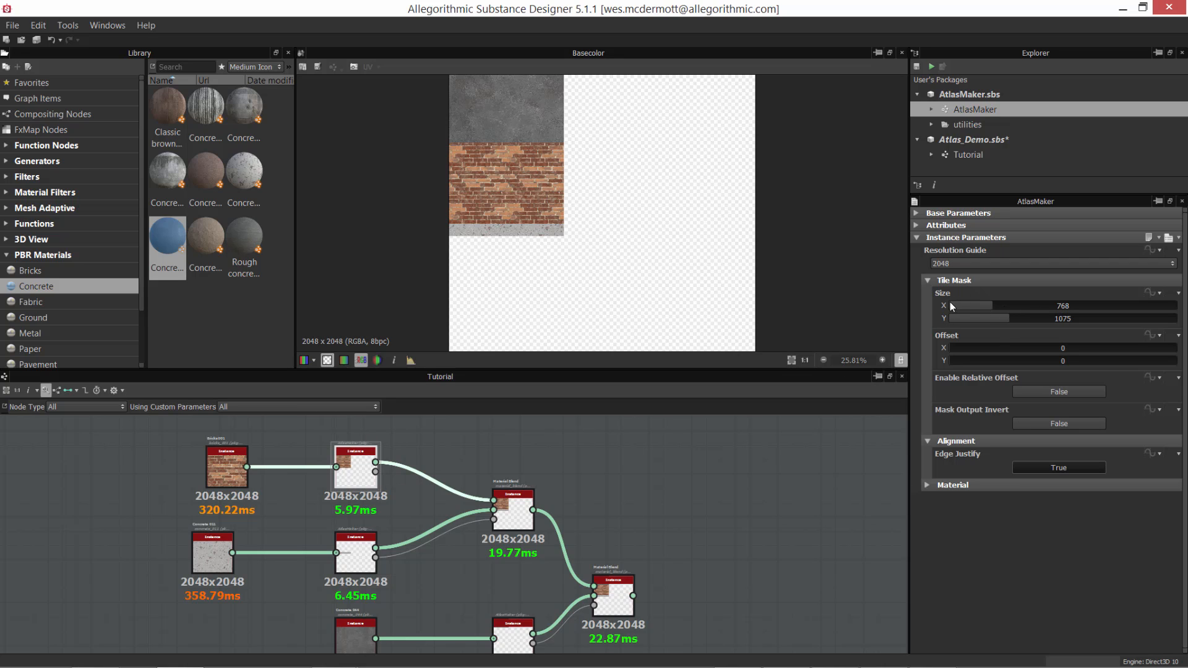
pyautogui.moveTo(719, 476); pyautogui.dragTo(696, 416, button='middle')
pyautogui.click(587, 534)
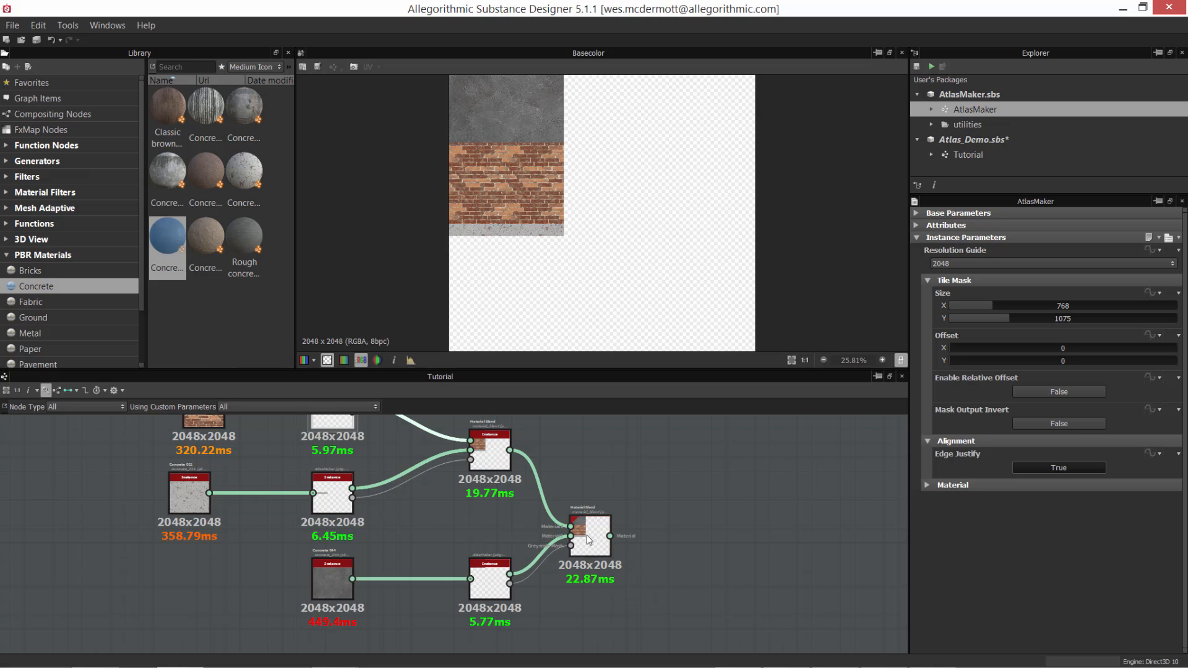
pyautogui.click(484, 579)
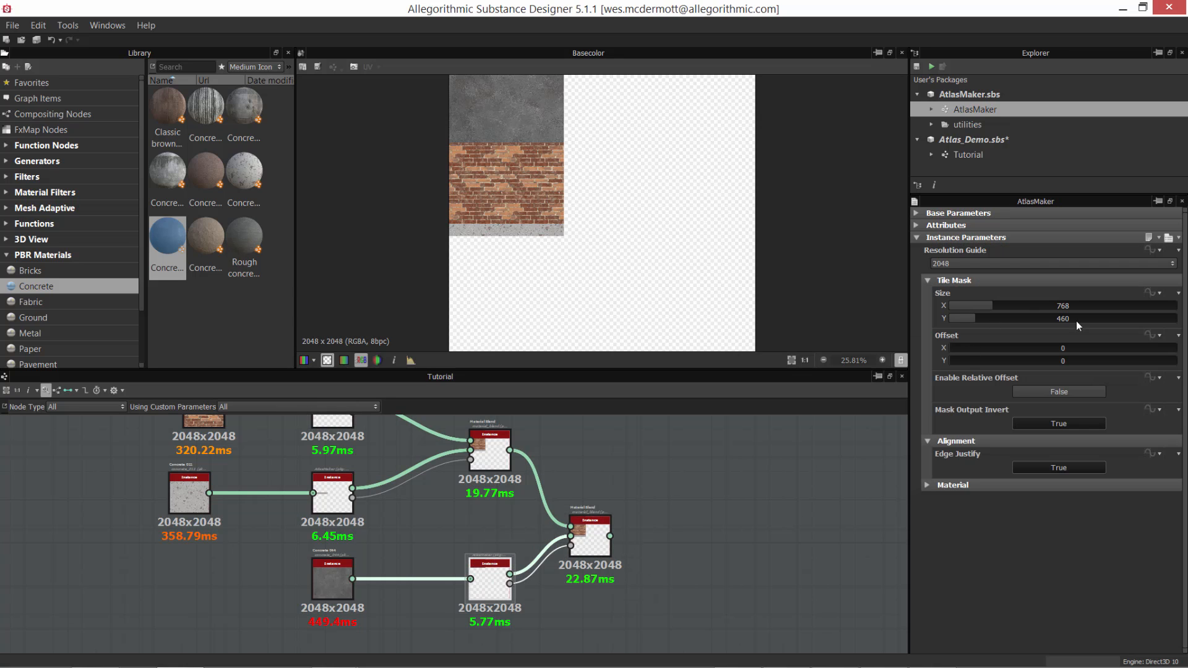
pyautogui.doubleClick(1063, 349)
pyautogui.press('Return')
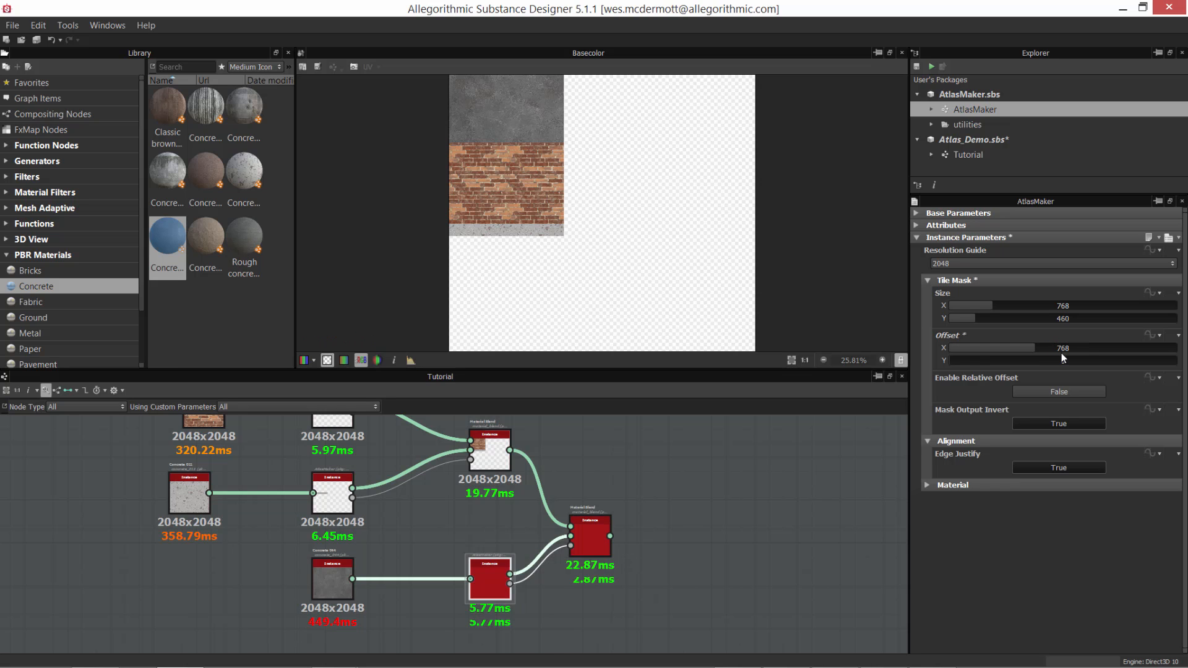
pyautogui.scroll(3, 595, 176)
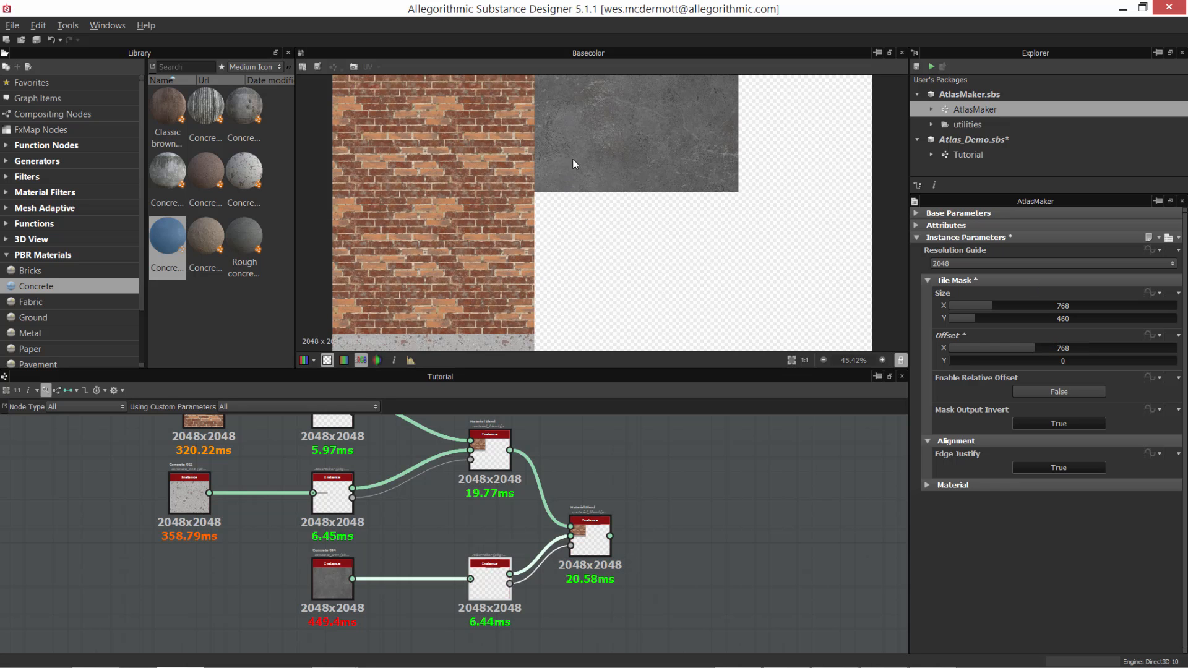
pyautogui.scroll(2, 573, 158)
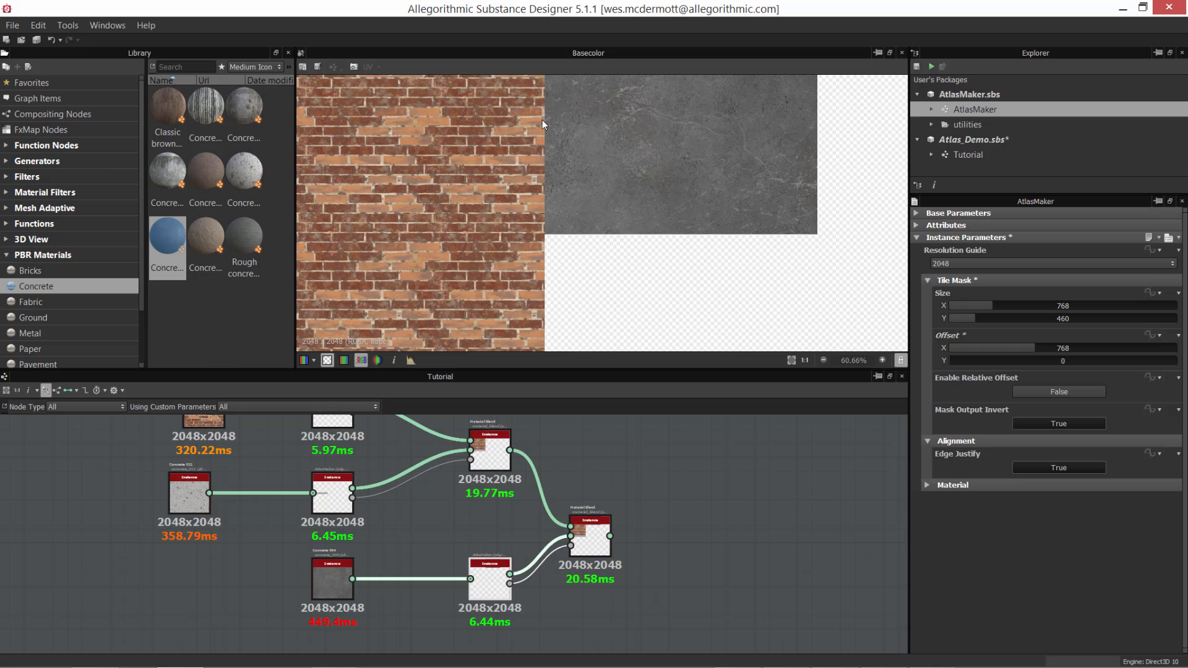
# Set the dark concrete AtlasMaker's Material Tile to 2.6 and turn Make Seamless to True.
pyautogui.scroll(-3, 569, 155)
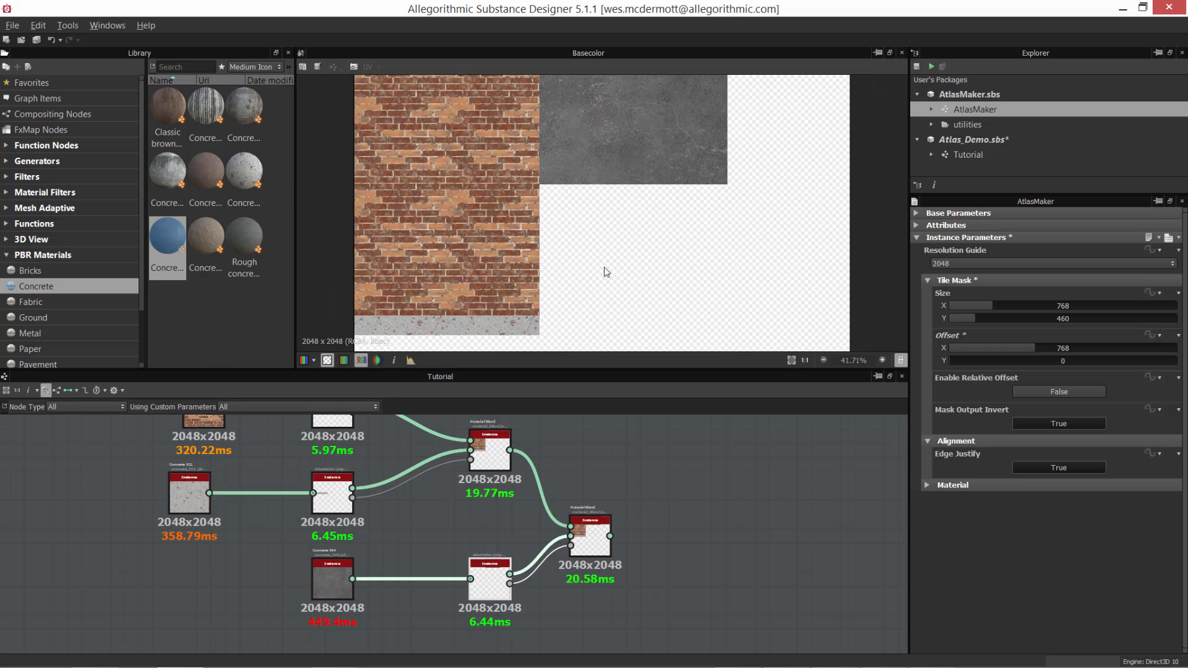
pyautogui.scroll(-3, 584, 247)
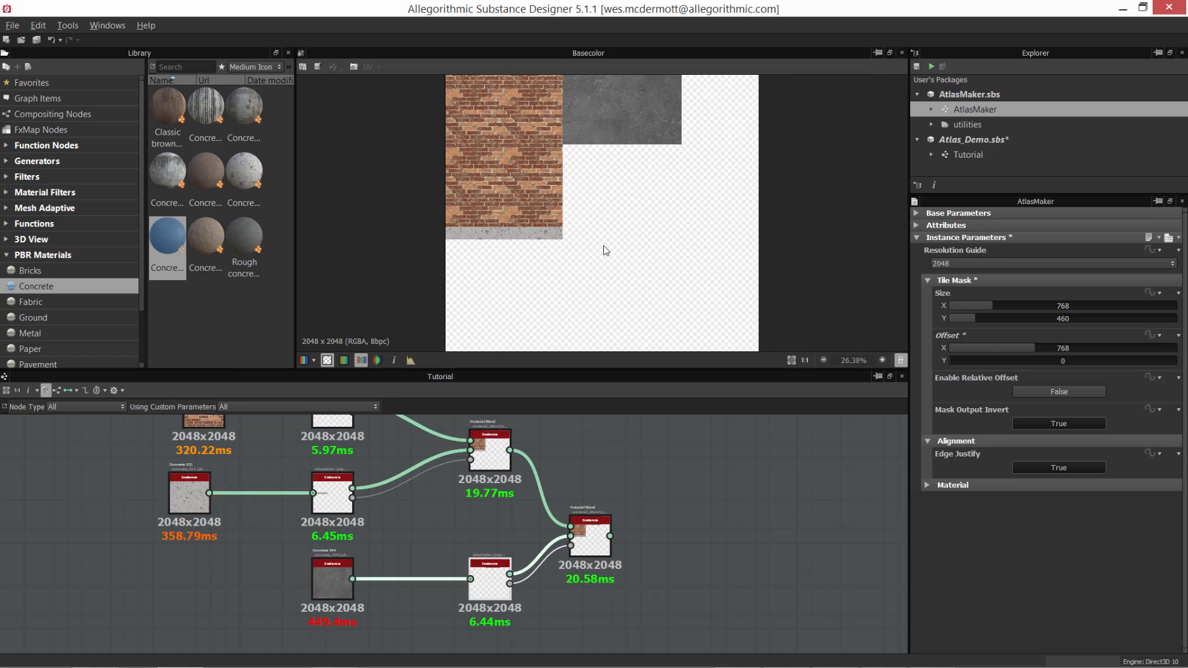
pyautogui.scroll(2, 631, 180)
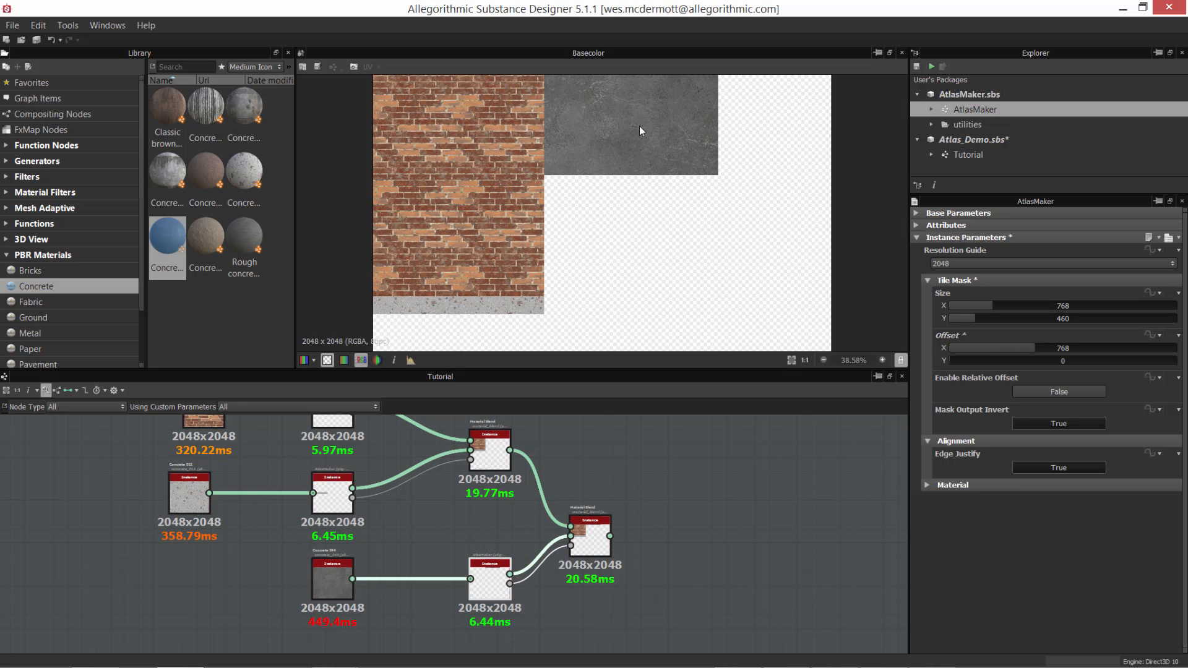
pyautogui.scroll(1, 646, 496)
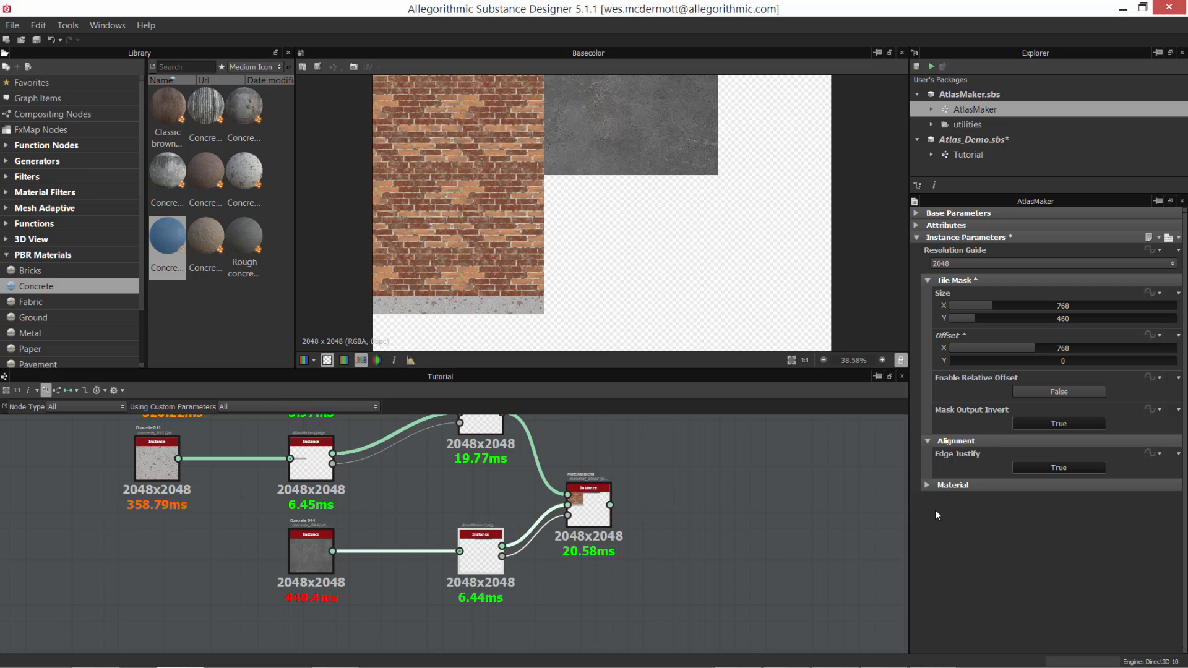
pyautogui.click(927, 485)
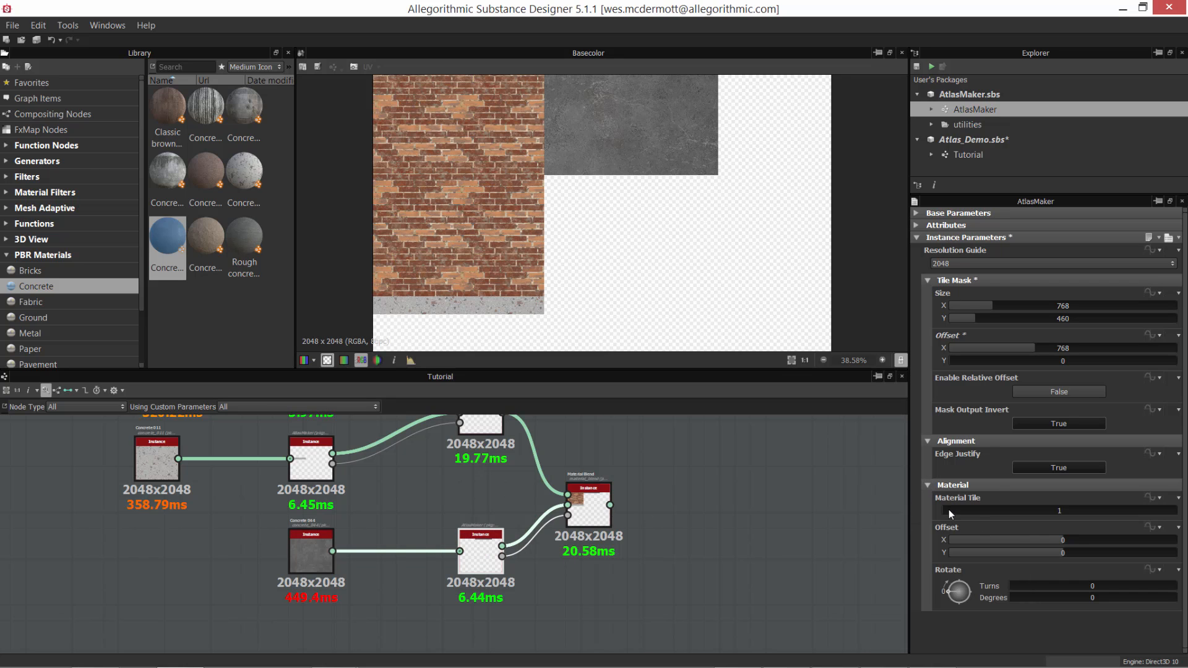
pyautogui.moveTo(949, 509); pyautogui.dragTo(958, 513)
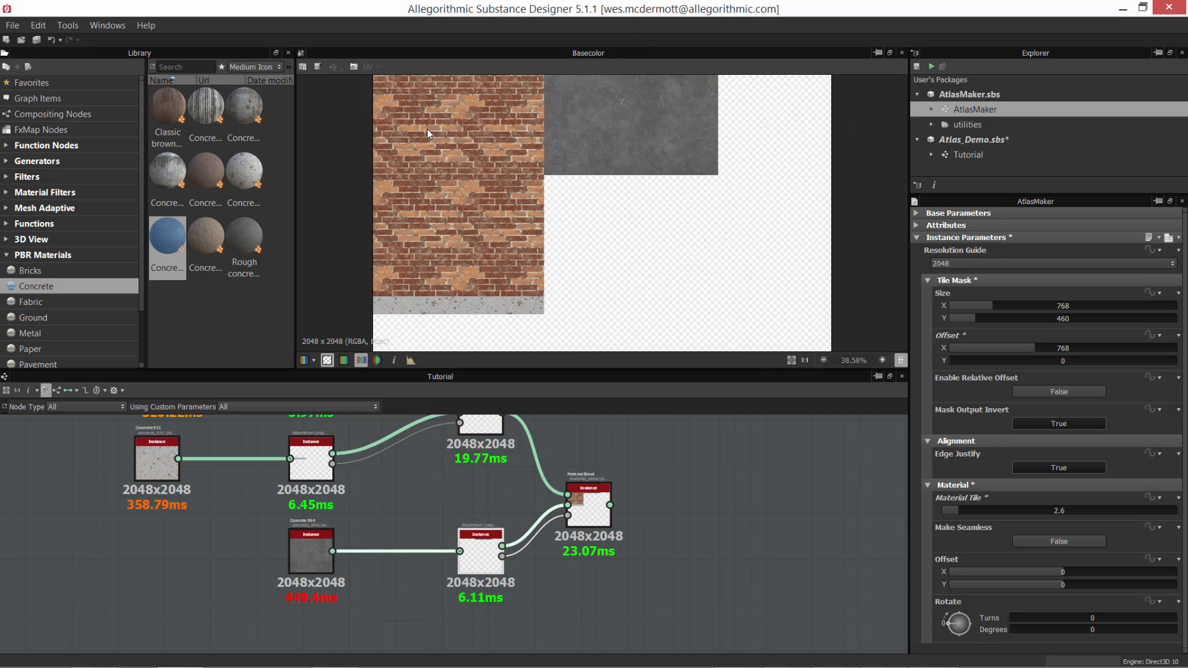
pyautogui.click(1060, 543)
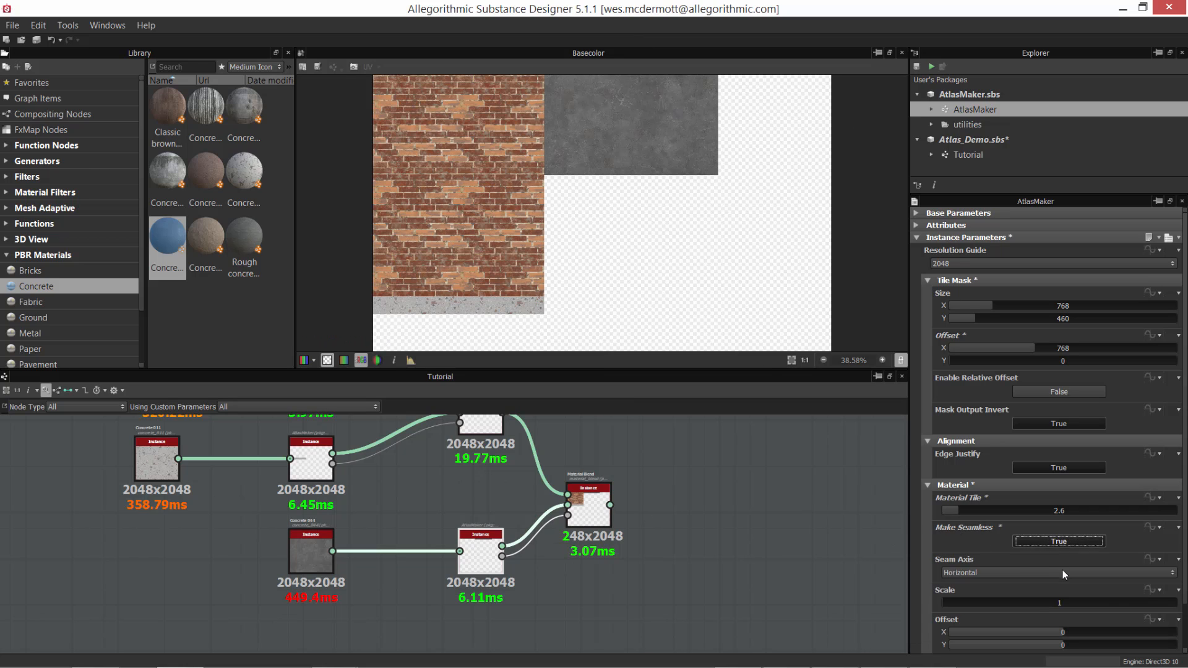
pyautogui.scroll(2, 678, 157)
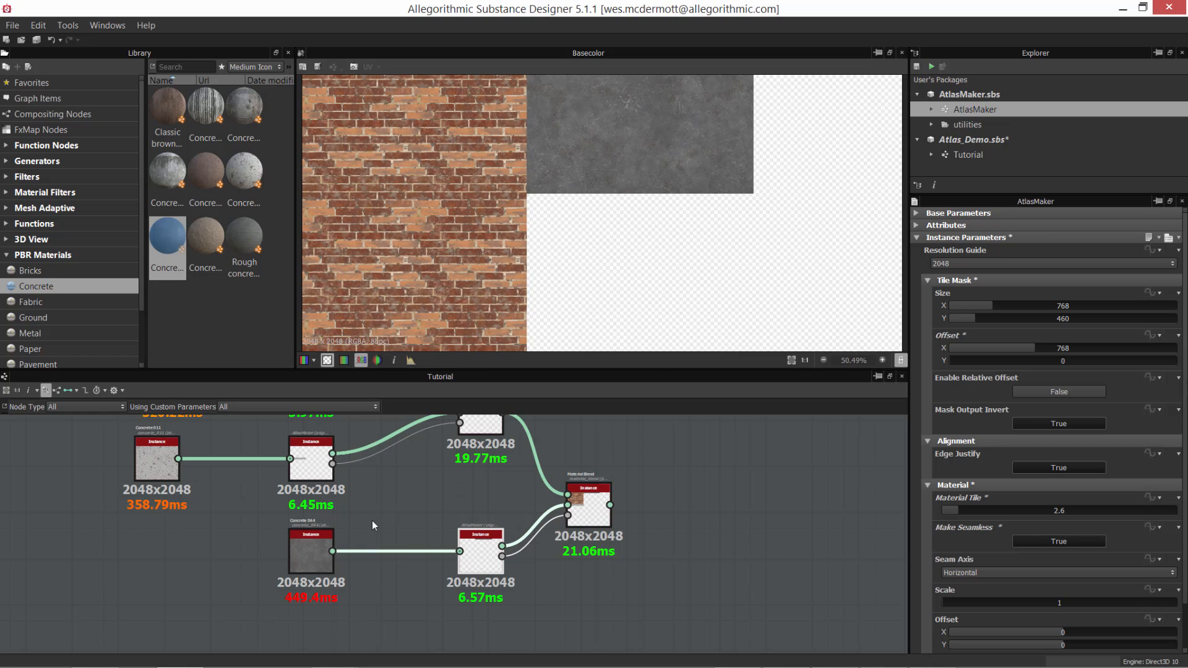
# Lighten the dark concrete material by setting its Concrete Color value (V) to 152 and check the tile in the atlas preview.
pyautogui.click(306, 545)
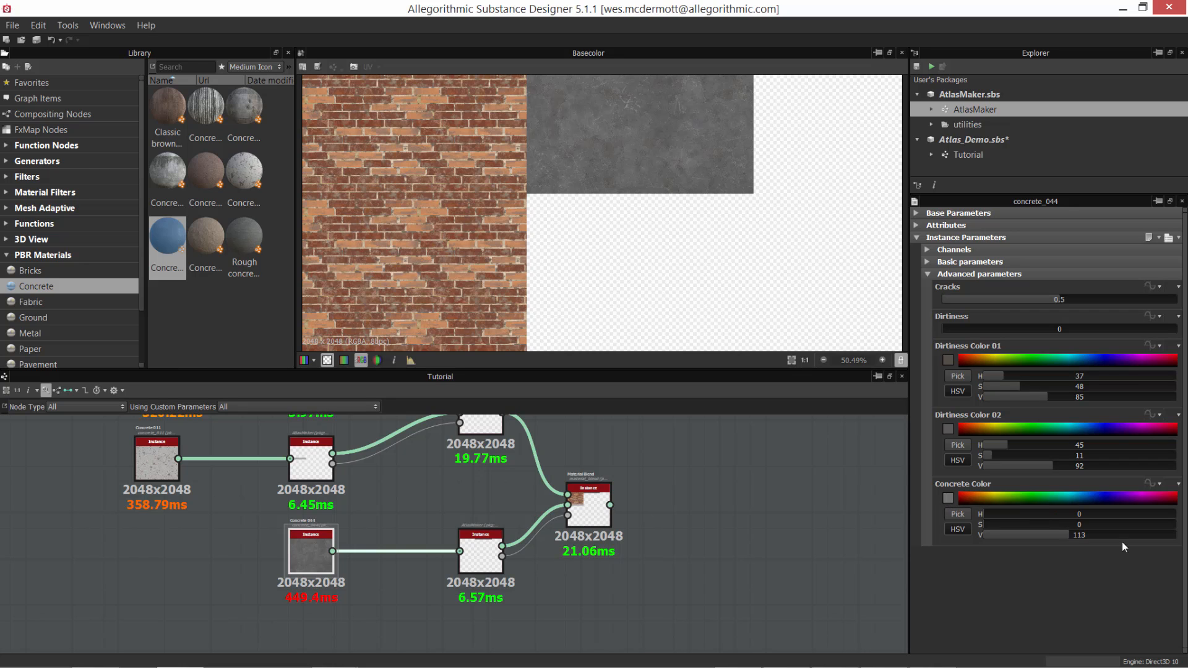
pyautogui.moveTo(1071, 533); pyautogui.dragTo(1098, 540)
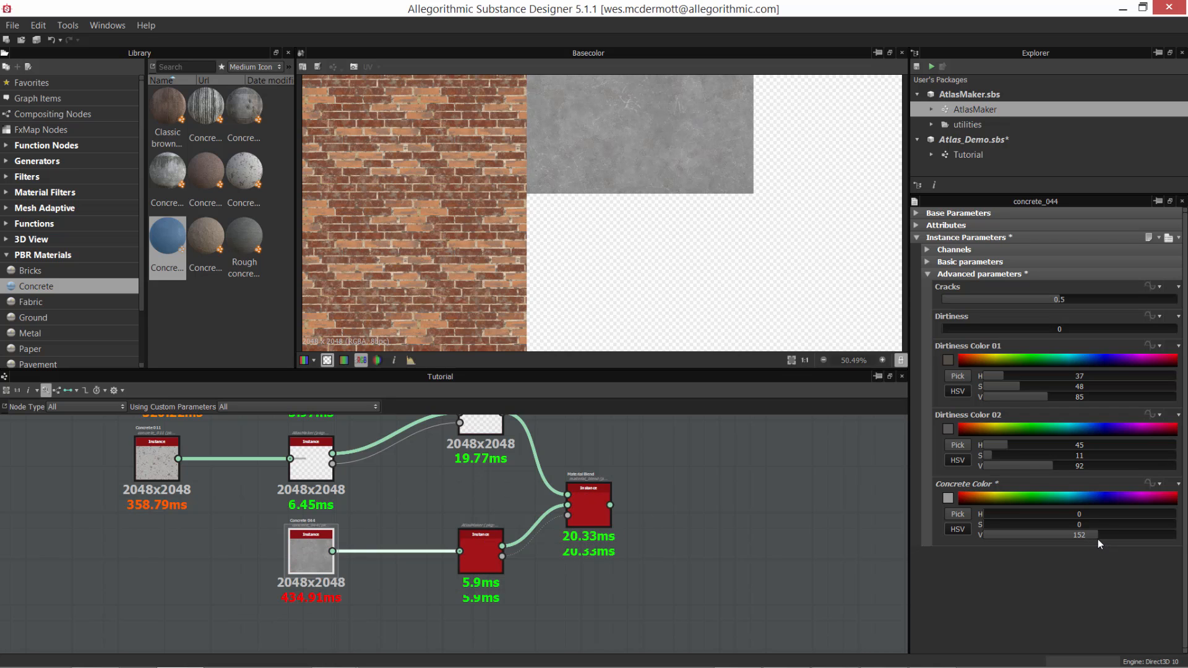
pyautogui.scroll(-4, 654, 218)
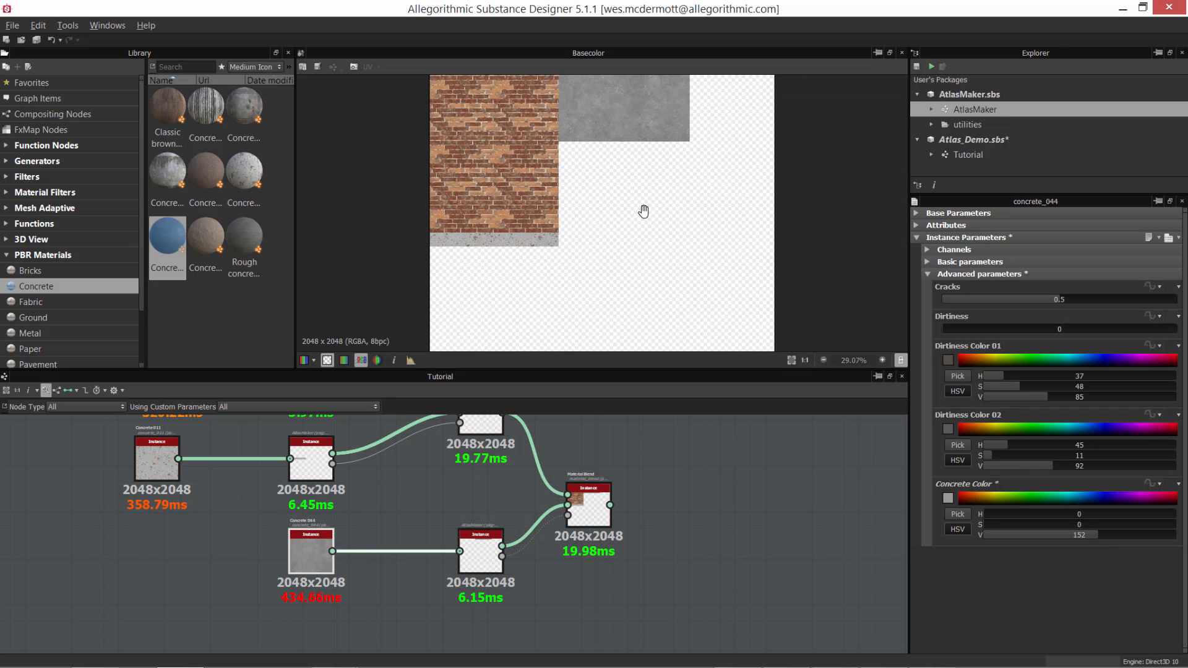
pyautogui.scroll(-3, 622, 204)
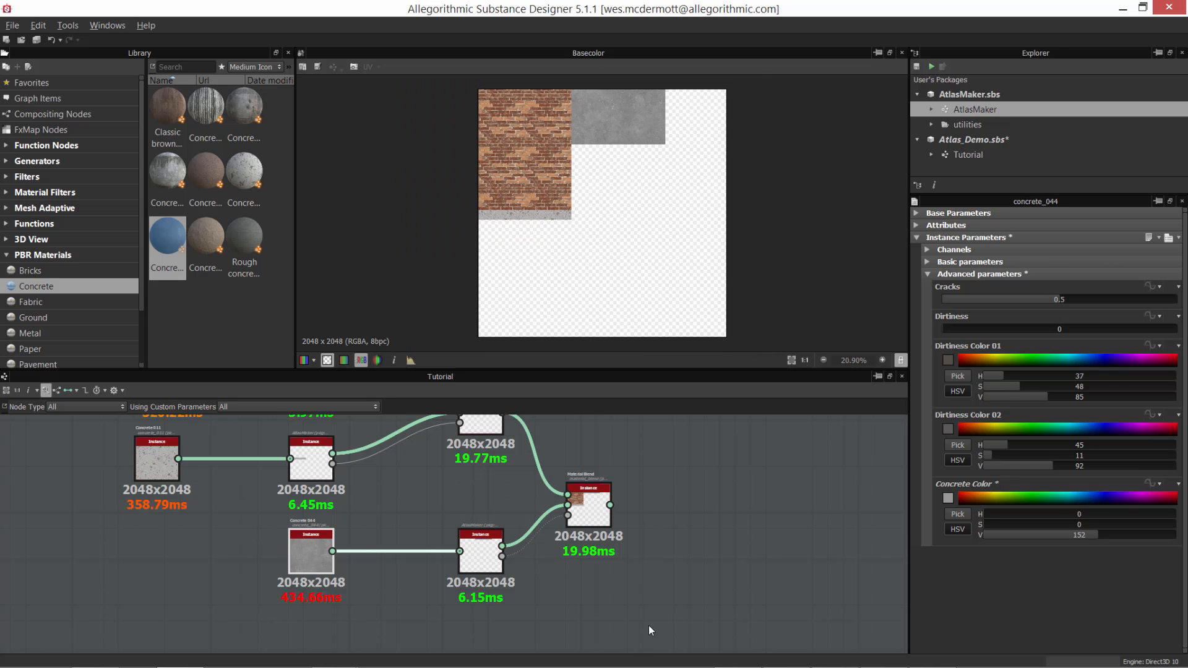
# Add another AtlasMaker node to the Tutorial graph below the dark concrete's AtlasMaker.
pyautogui.scroll(-4, 674, 545)
pyautogui.moveTo(592, 504); pyautogui.dragTo(511, 516, button='middle')
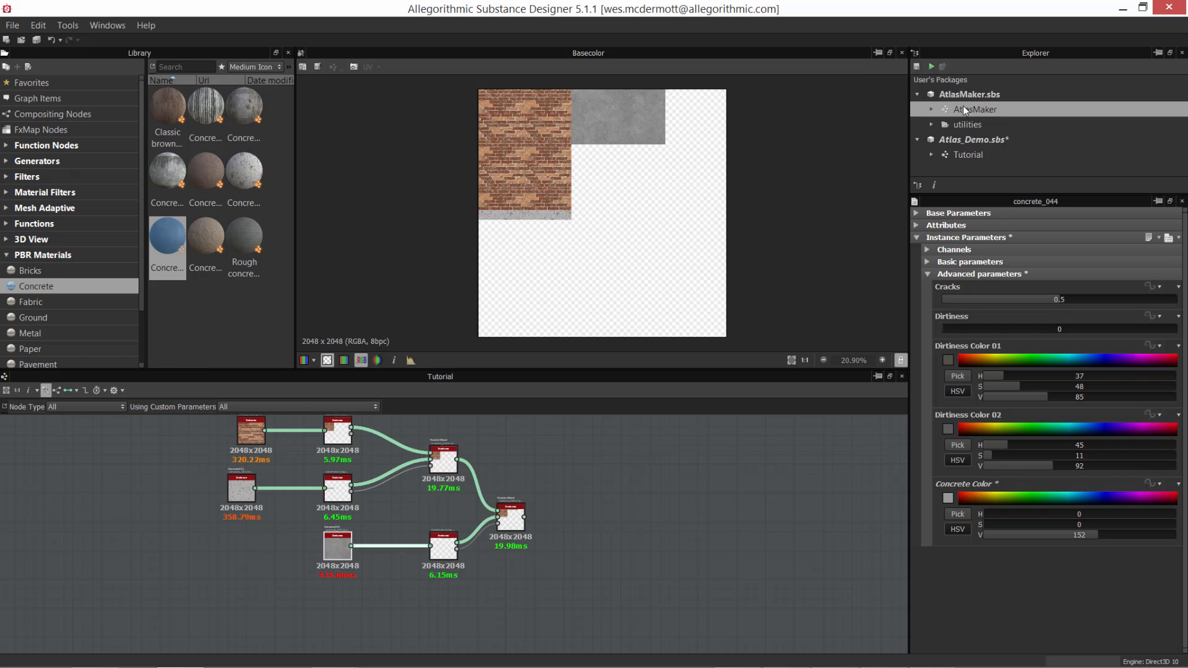
pyautogui.moveTo(963, 109); pyautogui.dragTo(823, 437)
pyautogui.moveTo(515, 607); pyautogui.dragTo(515, 607)
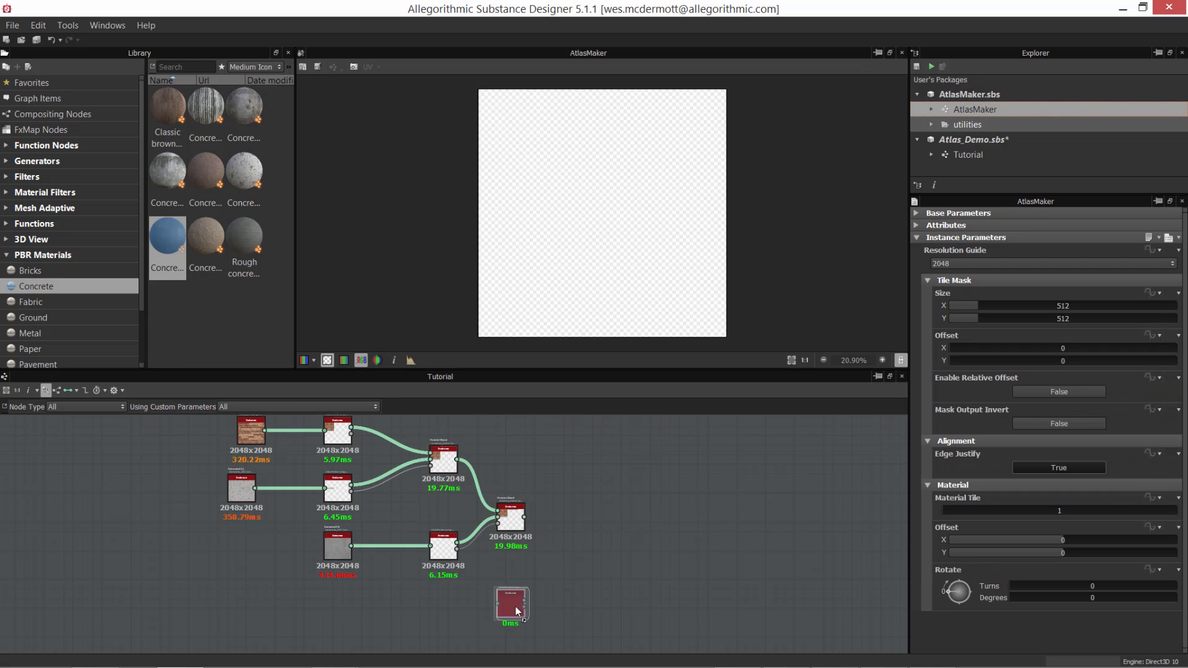
pyautogui.scroll(1, 533, 594)
pyautogui.moveTo(558, 576); pyautogui.dragTo(555, 539, button='middle')
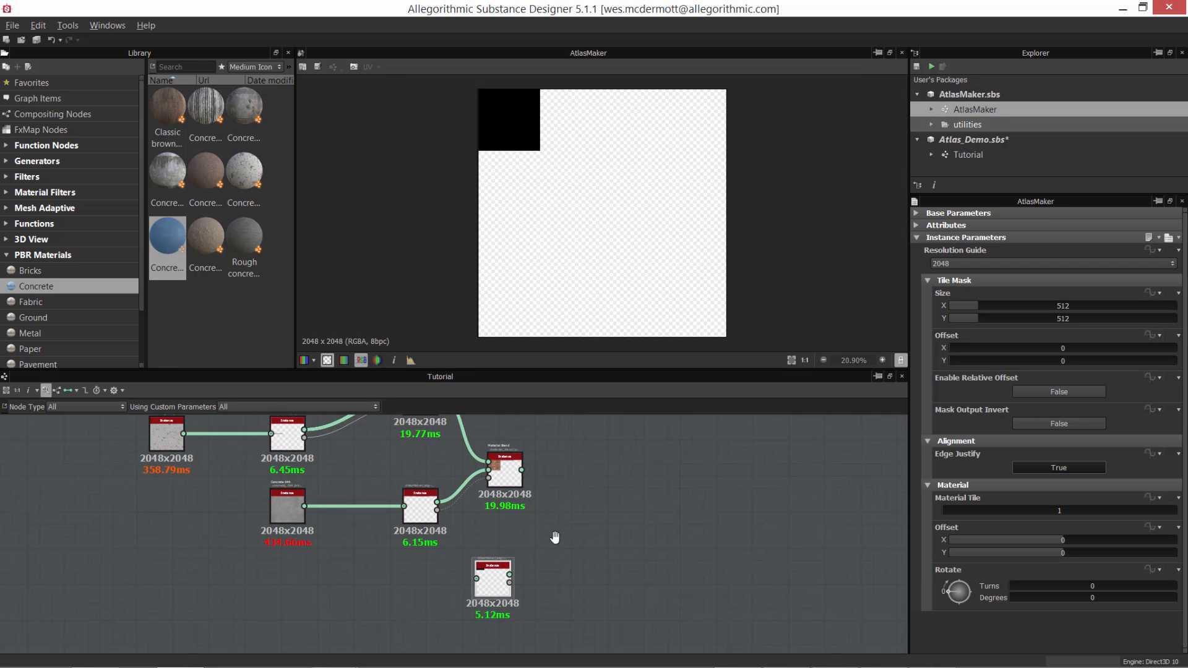
pyautogui.scroll(-1, 555, 538)
# Switch to Maya and snap locator2 to the ground plane's corner at the base of the curb.
pyautogui.hotkey('alt', 'Tab')
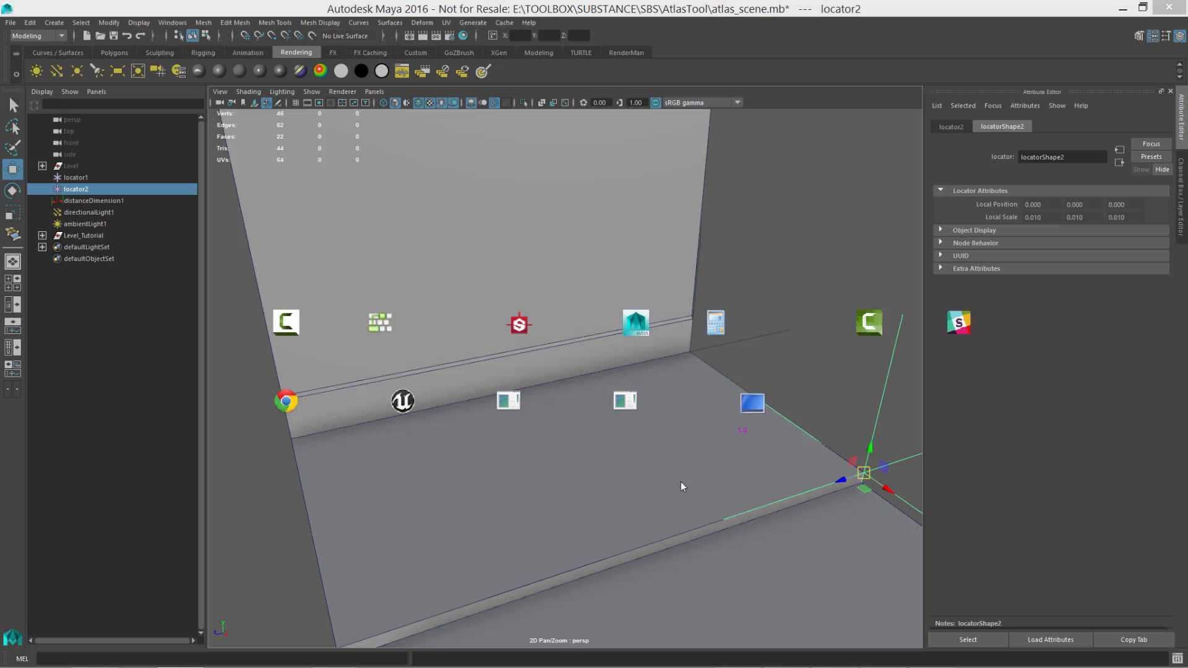
pyautogui.keyDown('alt'); pyautogui.moveTo(591, 444); pyautogui.dragTo(618, 448); pyautogui.keyUp('alt')
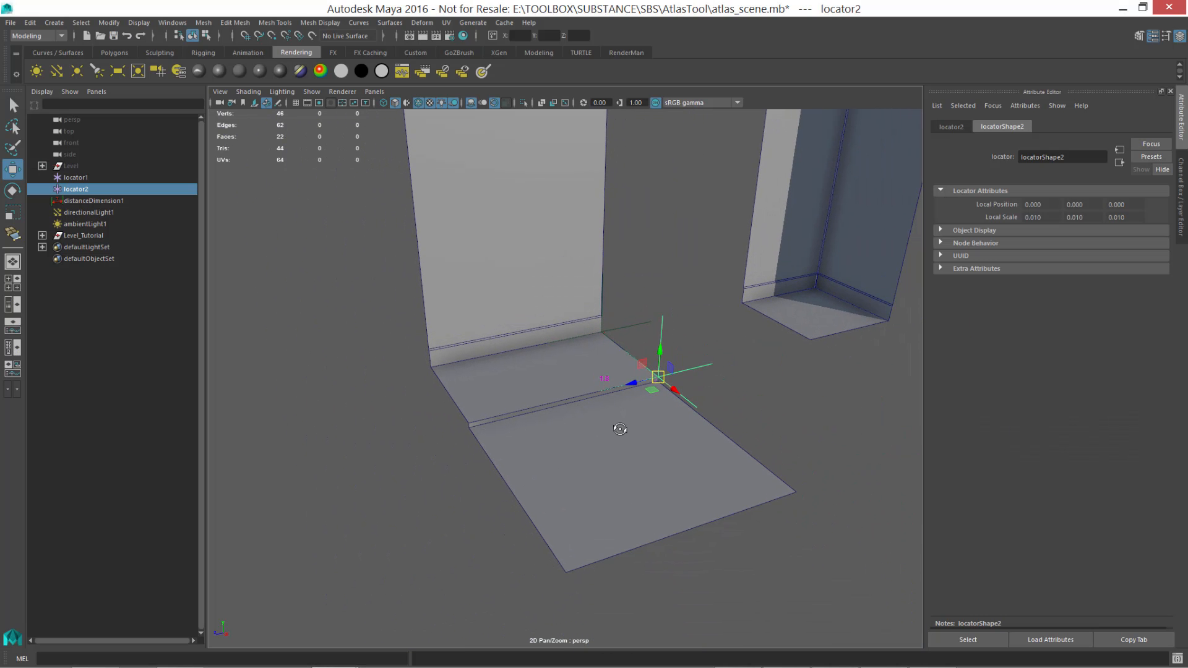
pyautogui.click(625, 452)
pyautogui.scroll(3, 691, 440)
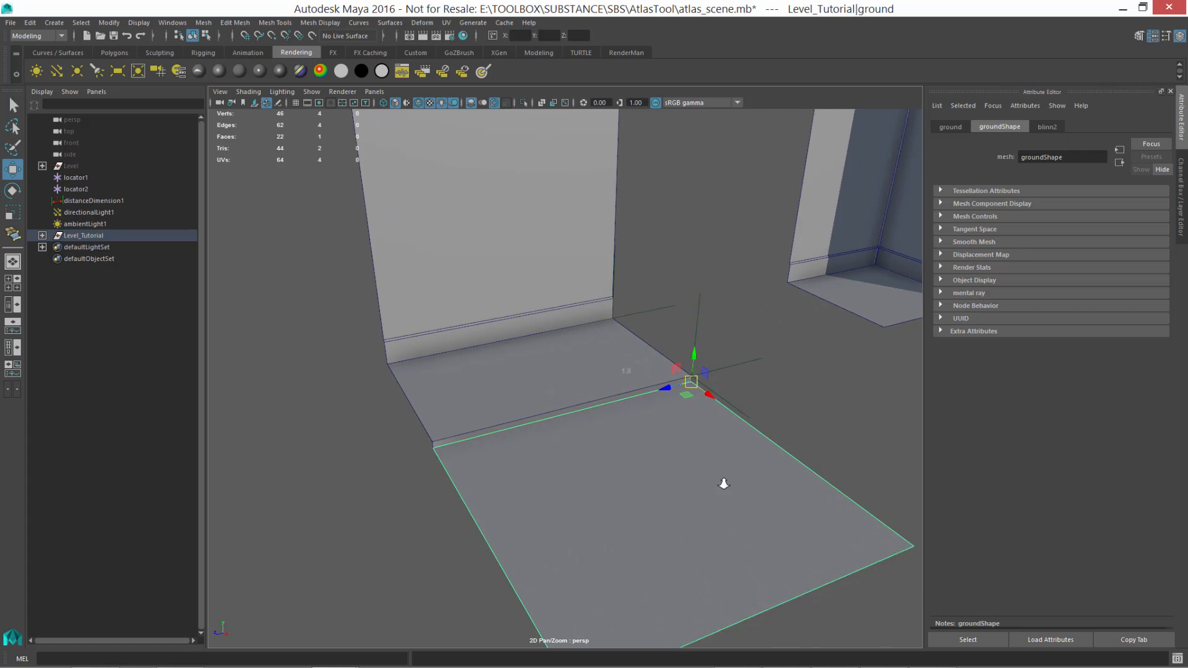
pyautogui.keyDown('alt'); pyautogui.moveTo(699, 433); pyautogui.dragTo(734, 428, button='right'); pyautogui.keyUp('alt')
pyautogui.keyDown('alt'); pyautogui.moveTo(734, 428); pyautogui.dragTo(674, 414, button='middle'); pyautogui.keyUp('alt')
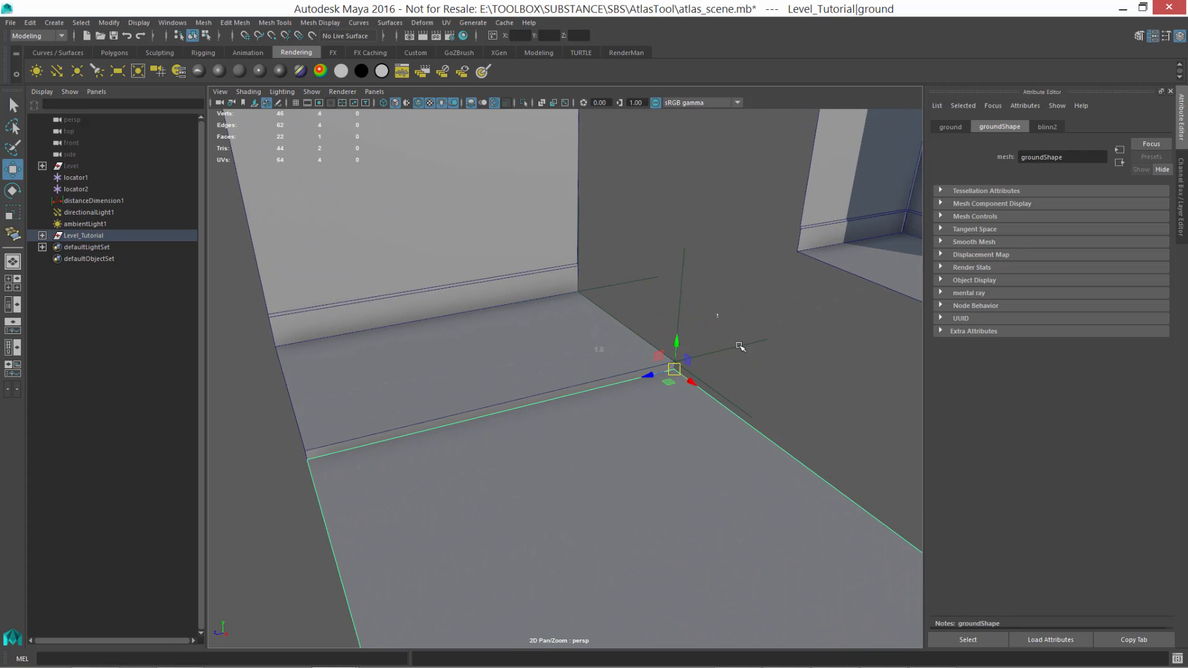
pyautogui.click(740, 346)
pyautogui.keyDown('alt'); pyautogui.moveTo(735, 392); pyautogui.dragTo(677, 396, button='middle'); pyautogui.keyUp('alt')
pyautogui.keyDown('alt'); pyautogui.moveTo(677, 396); pyautogui.dragTo(756, 436, button='right'); pyautogui.keyUp('alt')
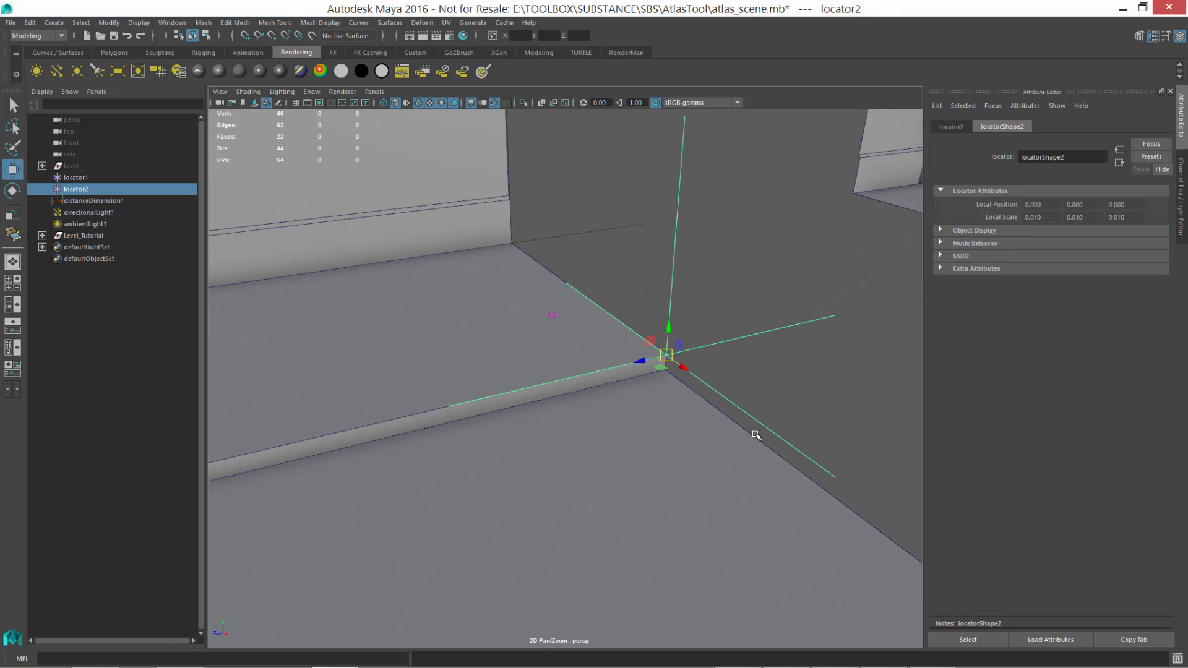
pyautogui.press('v')
pyautogui.moveTo(666, 382); pyautogui.dragTo(668, 386)
pyautogui.keyDown('alt'); pyautogui.moveTo(765, 443); pyautogui.dragTo(659, 394, button='right'); pyautogui.keyUp('alt')
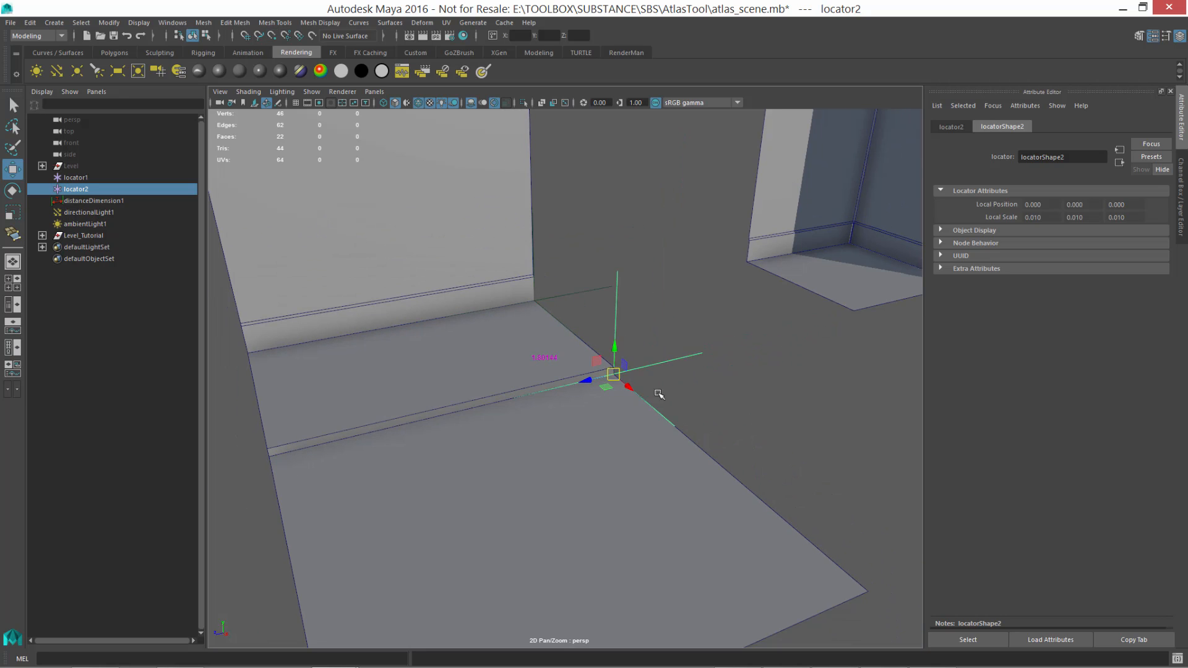
# Snap locator1 to the ground plane's outer corner on the same side to measure the plane's length.
pyautogui.moveTo(570, 276); pyautogui.dragTo(869, 591)
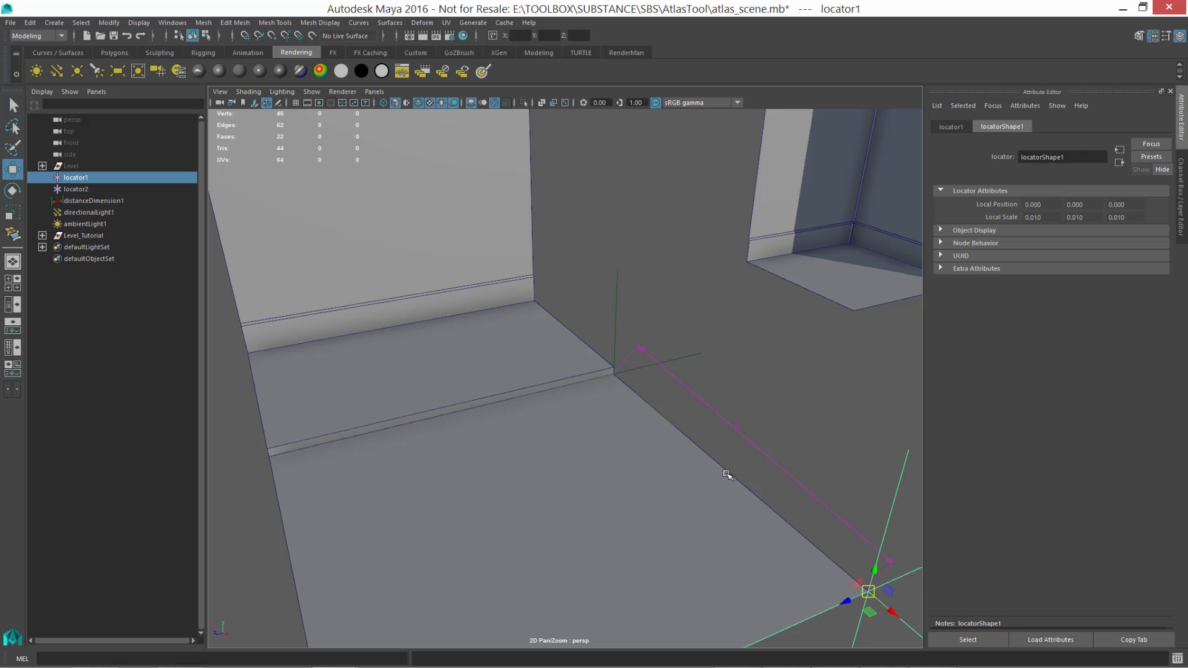
pyautogui.keyDown('alt'); pyautogui.moveTo(693, 447); pyautogui.dragTo(687, 499, button='right'); pyautogui.keyUp('alt')
pyautogui.keyDown('alt'); pyautogui.moveTo(687, 499); pyautogui.dragTo(755, 437); pyautogui.keyUp('alt')
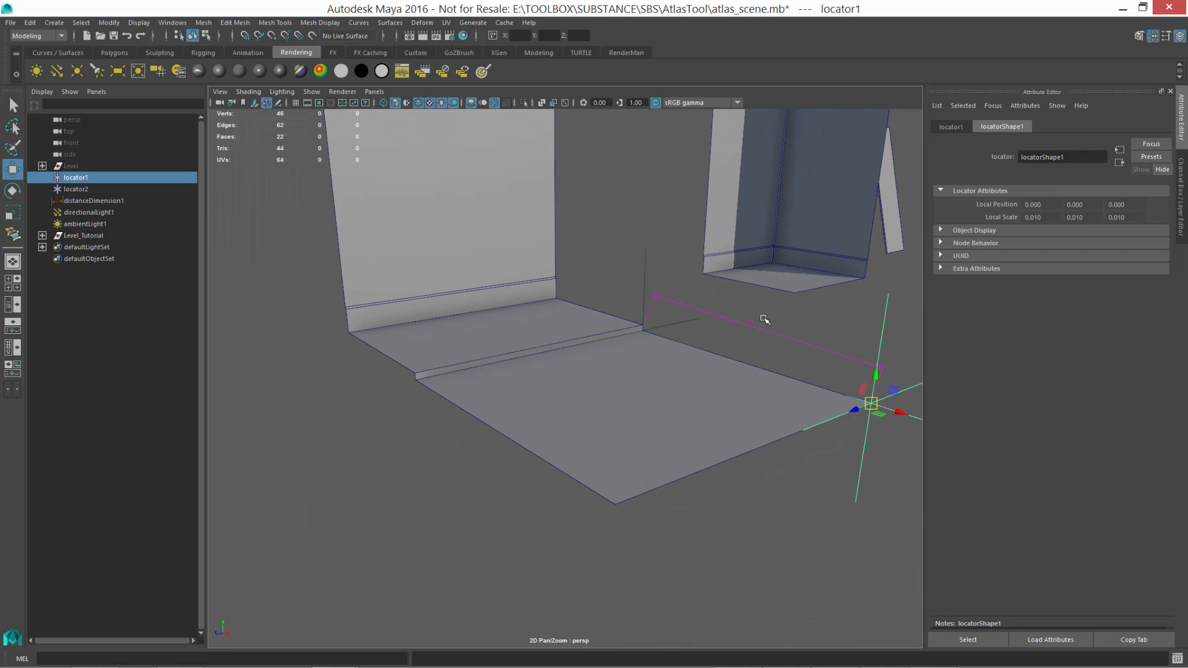
# Snap locator2 to the ground plane's other outer corner to measure the plane's width.
pyautogui.moveTo(657, 270); pyautogui.dragTo(669, 278)
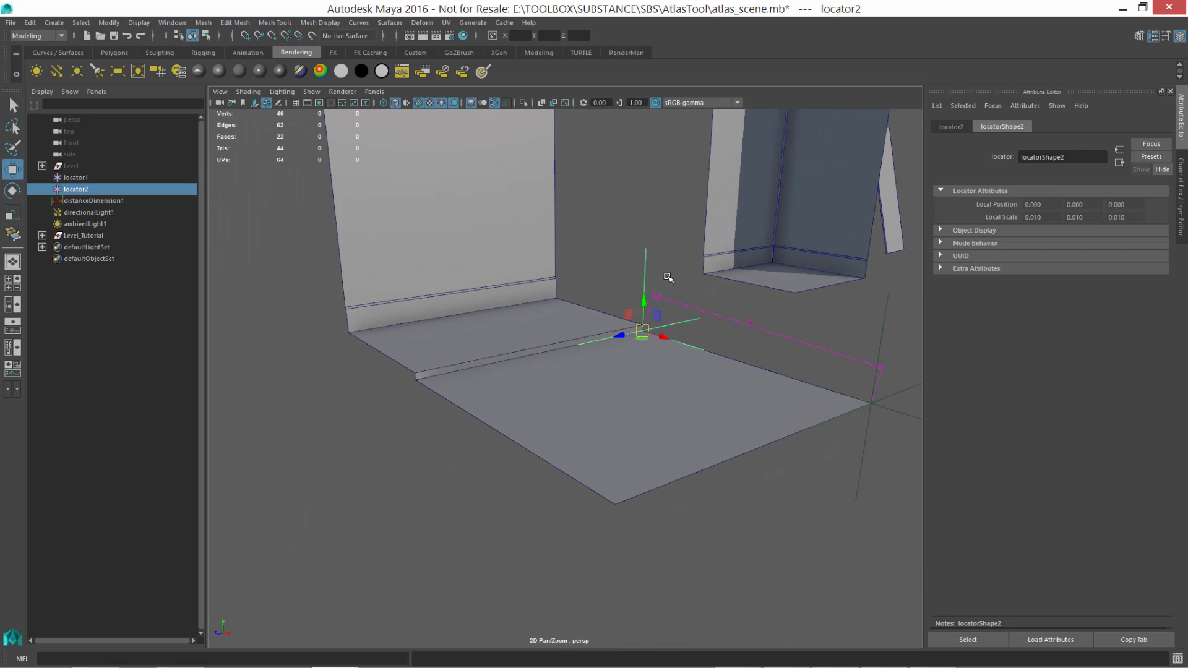
pyautogui.press('v')
pyautogui.moveTo(645, 332); pyautogui.dragTo(615, 545)
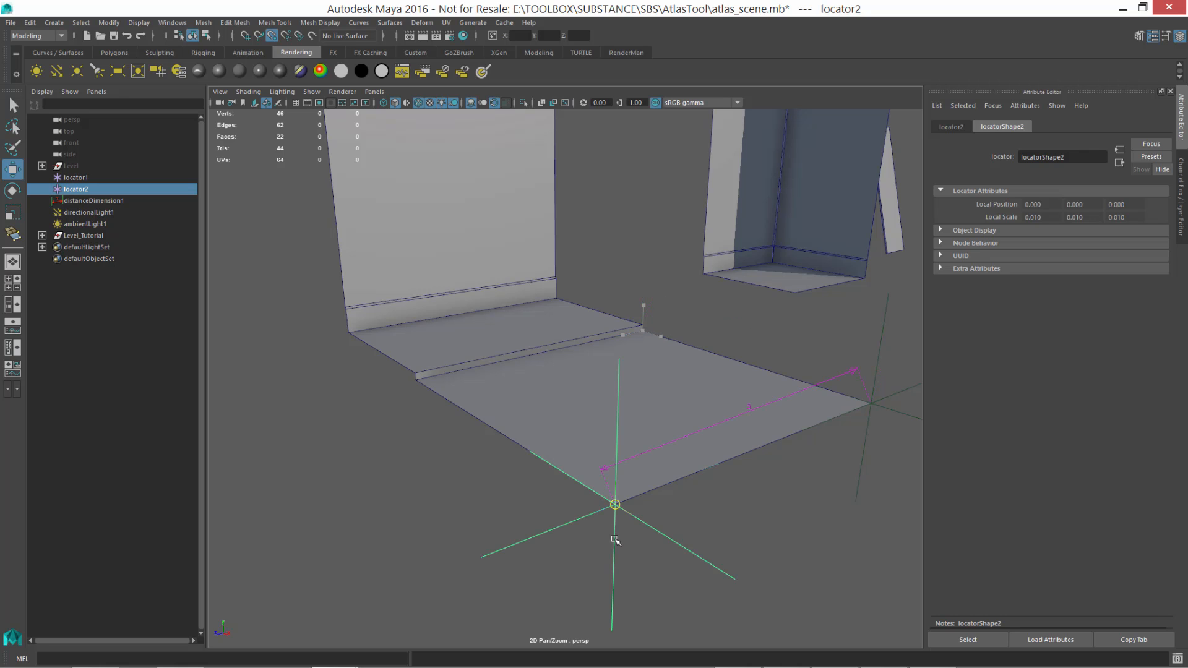
pyautogui.keyDown('alt'); pyautogui.moveTo(772, 482); pyautogui.dragTo(763, 512); pyautogui.keyUp('alt')
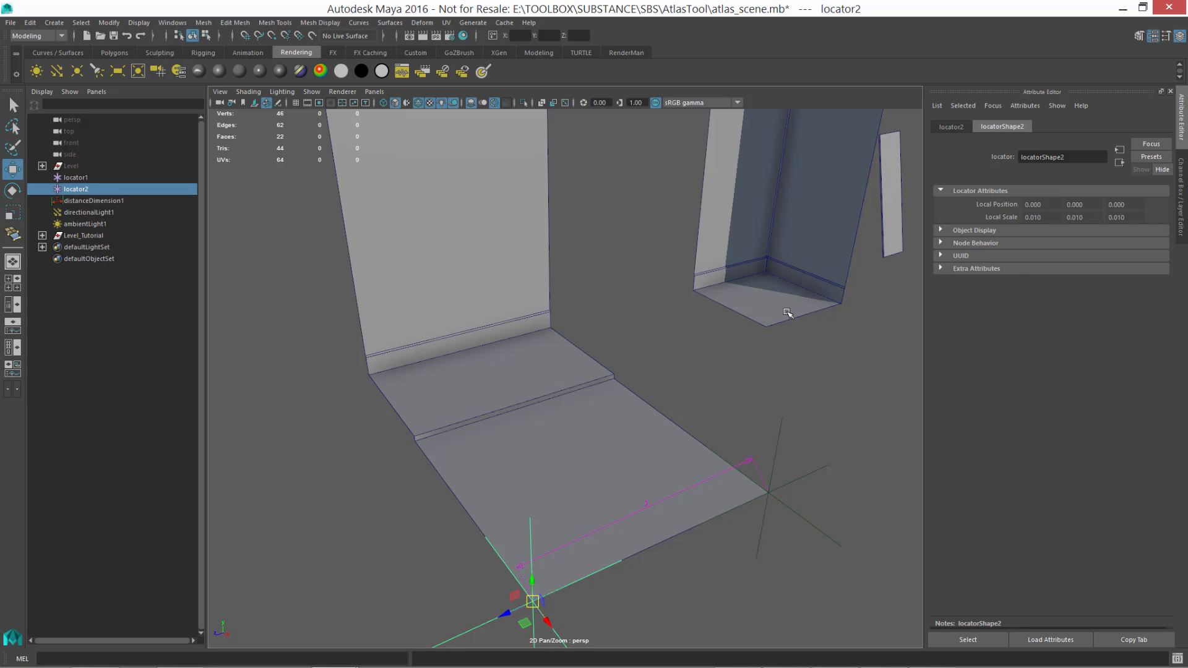
# Switch back to Substance Designer and set the new AtlasMaker's tile size to 768 in X and 768 in Y.
pyautogui.hotkey('alt', 'Tab')
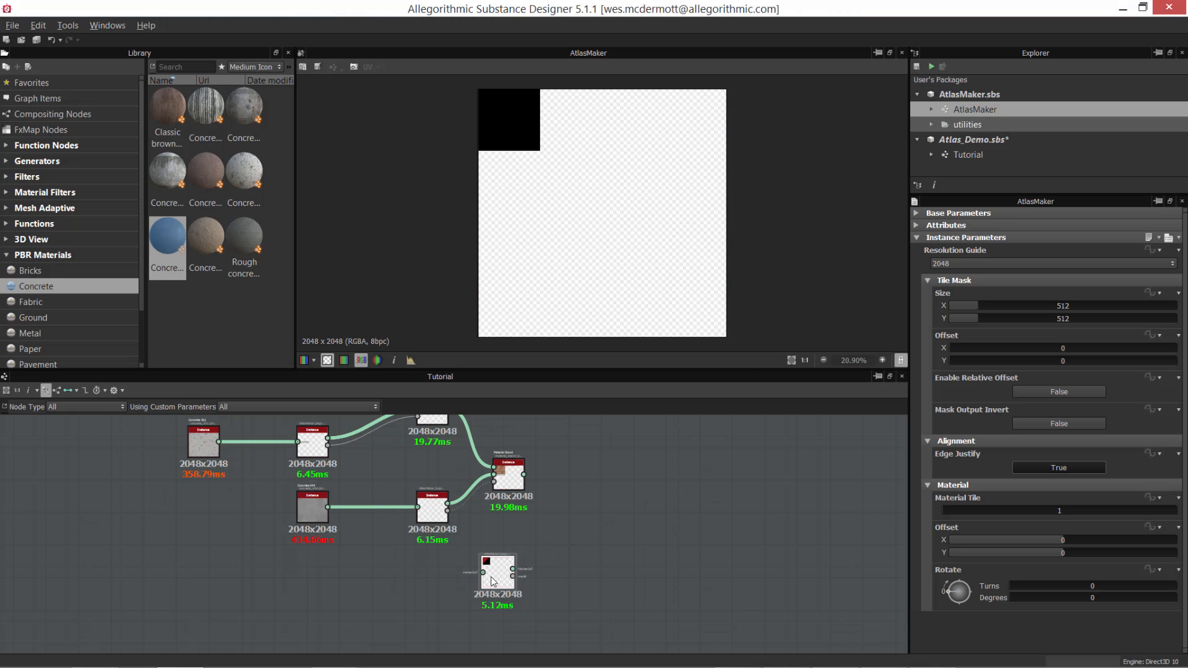
pyautogui.doubleClick(1064, 307)
pyautogui.write('768')
pyautogui.press('Tab')
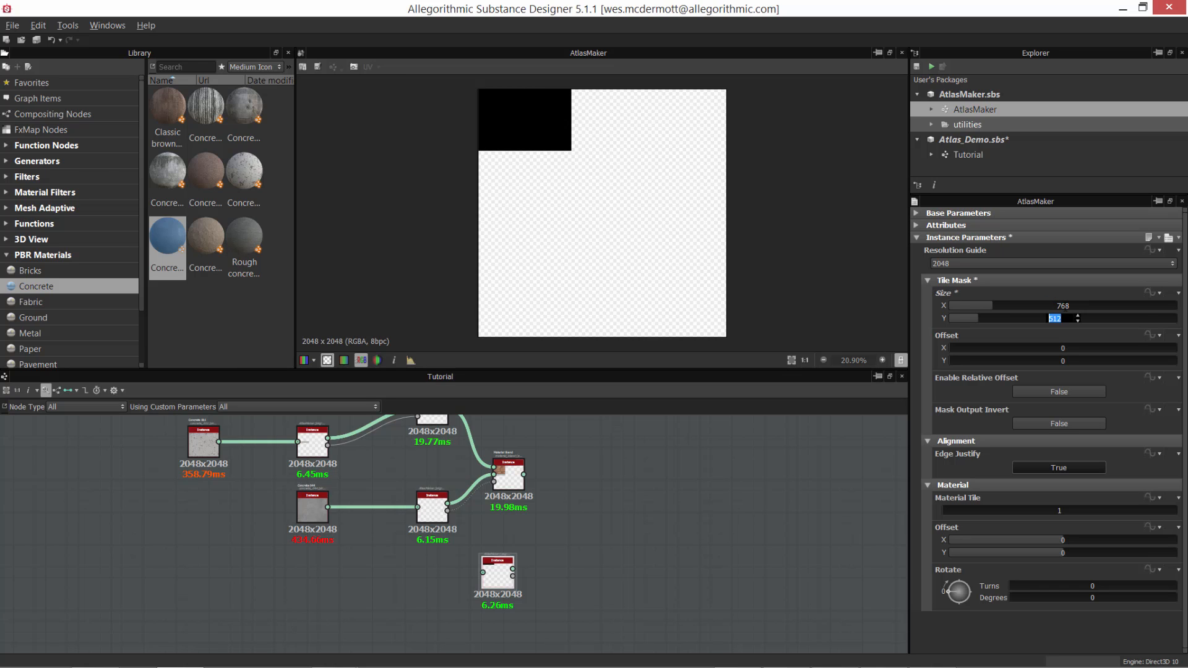
pyautogui.write('768')
pyautogui.press('Return')
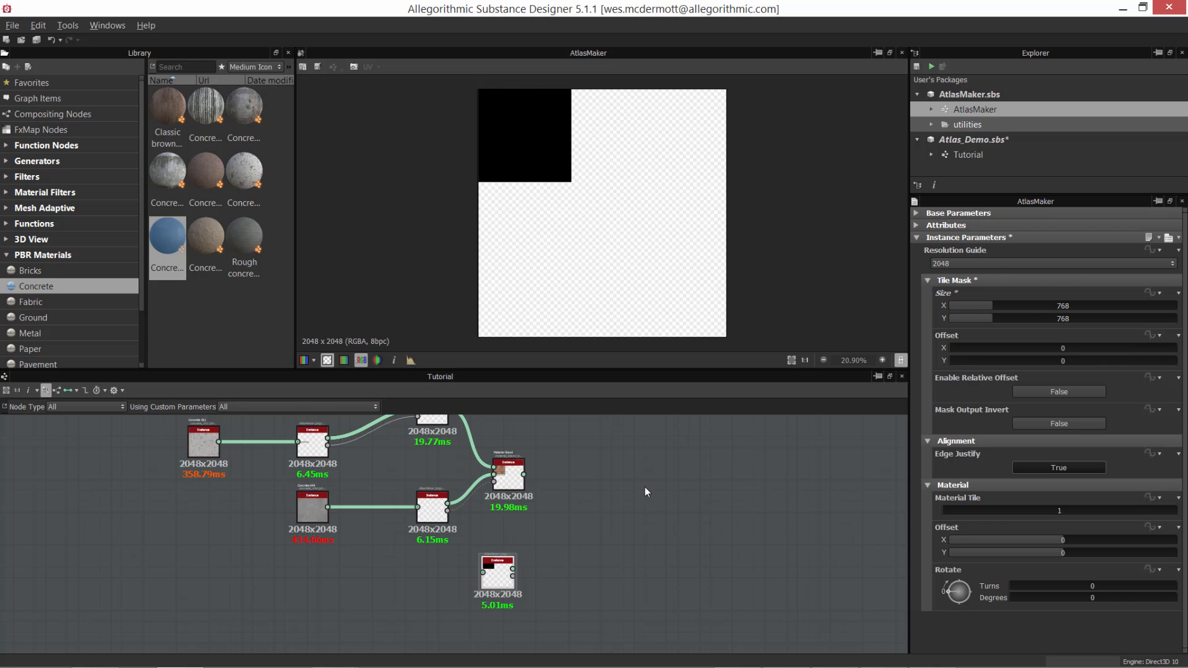
# Add the concrete pavement material from the Pavement library category as the new AtlasMaker's input and preview the node's output.
pyautogui.scroll(3, 645, 487)
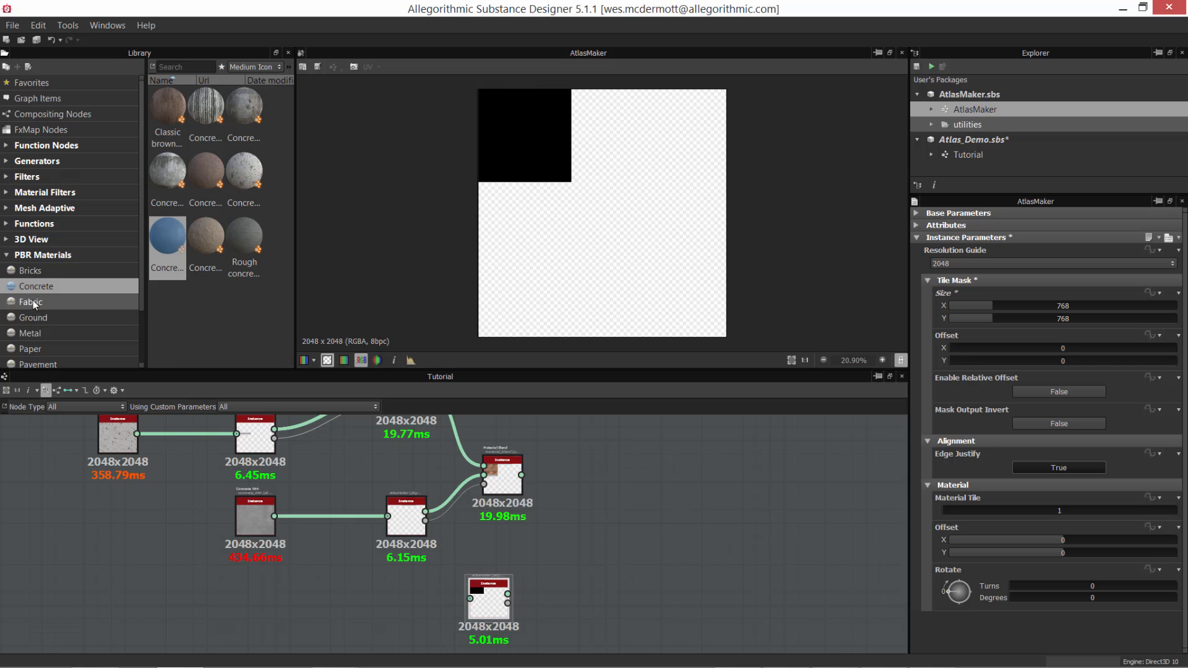
pyautogui.click(72, 360)
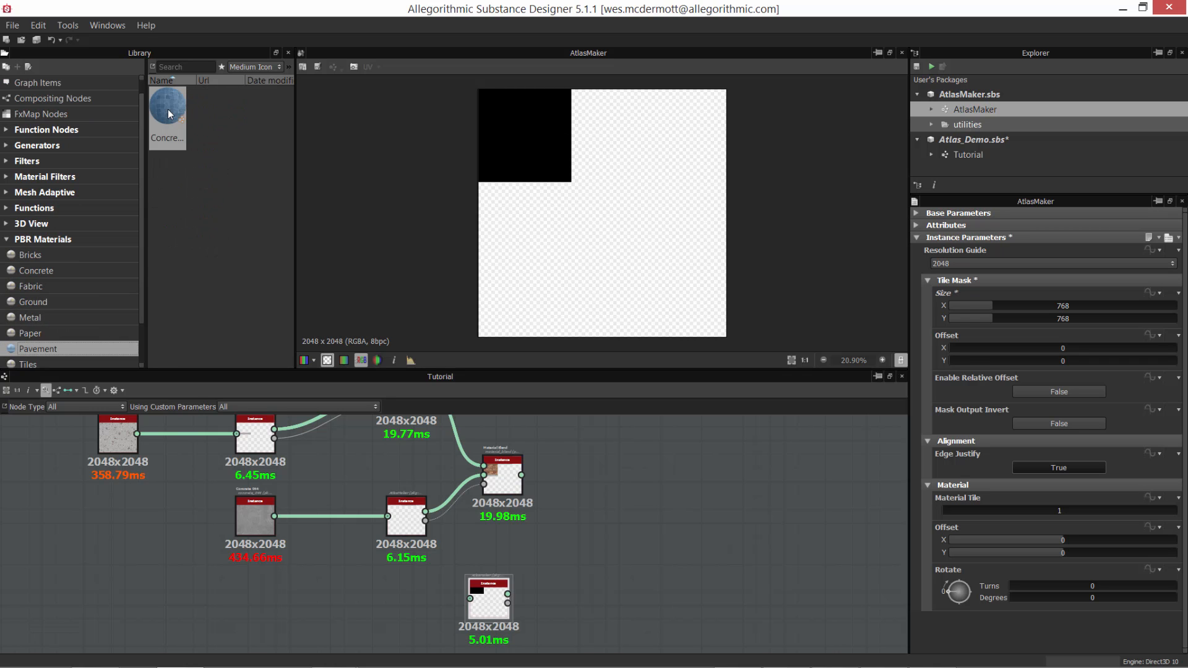
pyautogui.moveTo(169, 109); pyautogui.dragTo(468, 600)
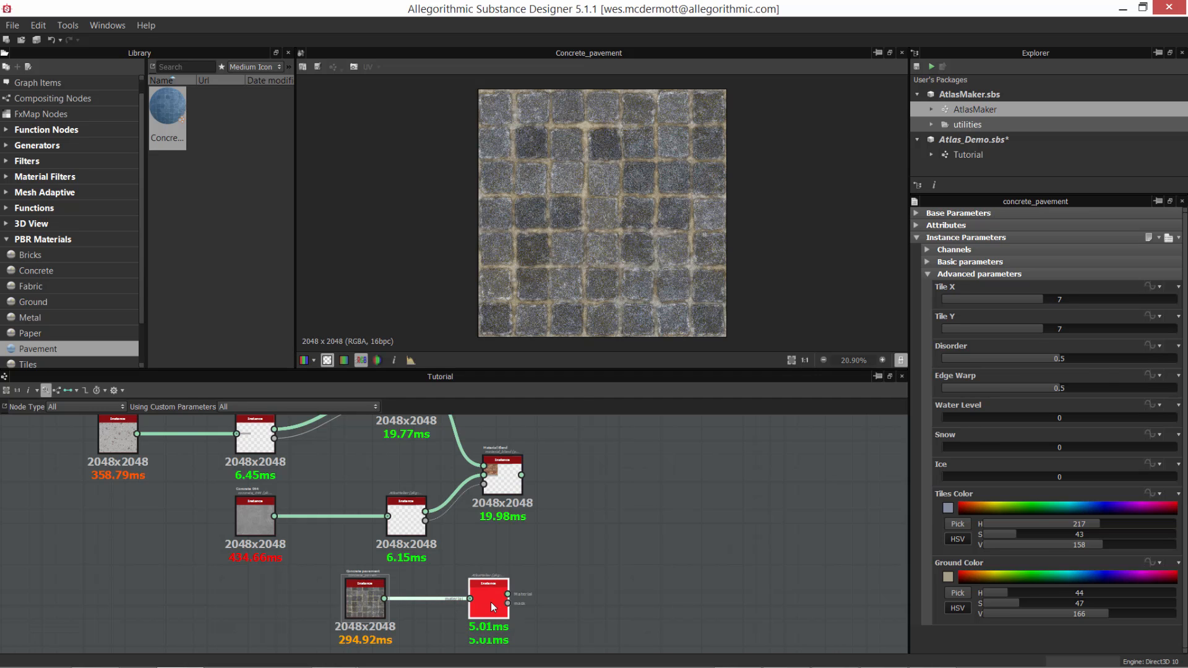
pyautogui.doubleClick(491, 603)
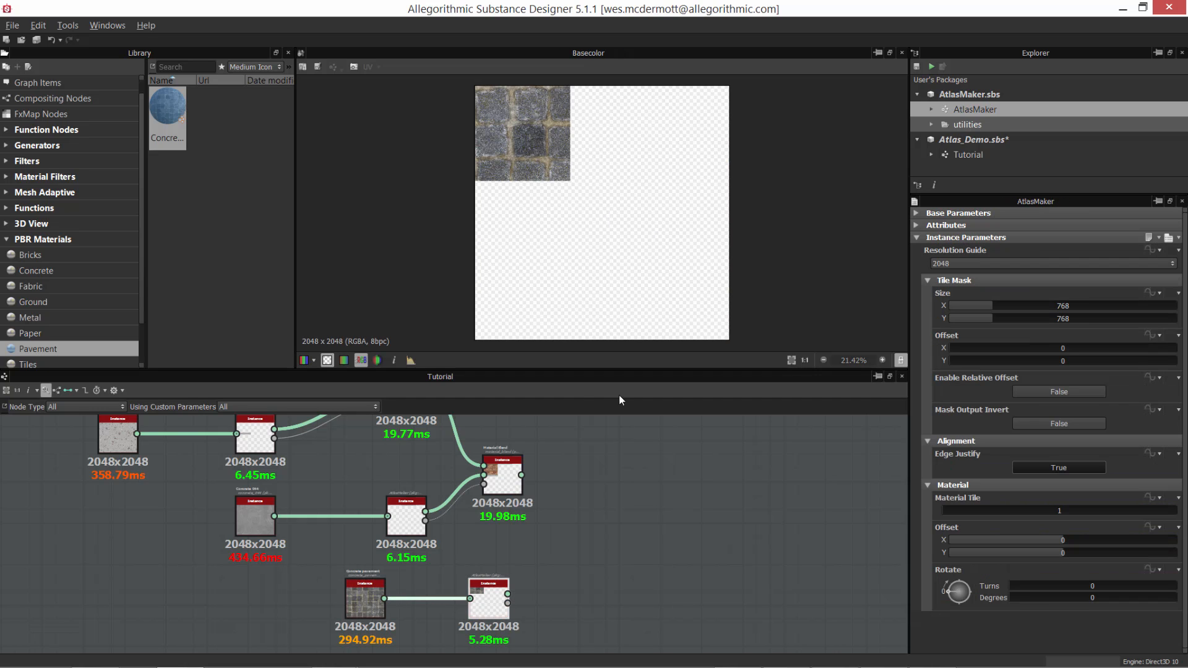
# Duplicate the last Material Blend node beside the pavement branch and connect the previous blend's output to its first material input.
pyautogui.scroll(-1, 622, 544)
pyautogui.moveTo(598, 545); pyautogui.dragTo(592, 540, button='middle')
pyautogui.click(579, 517)
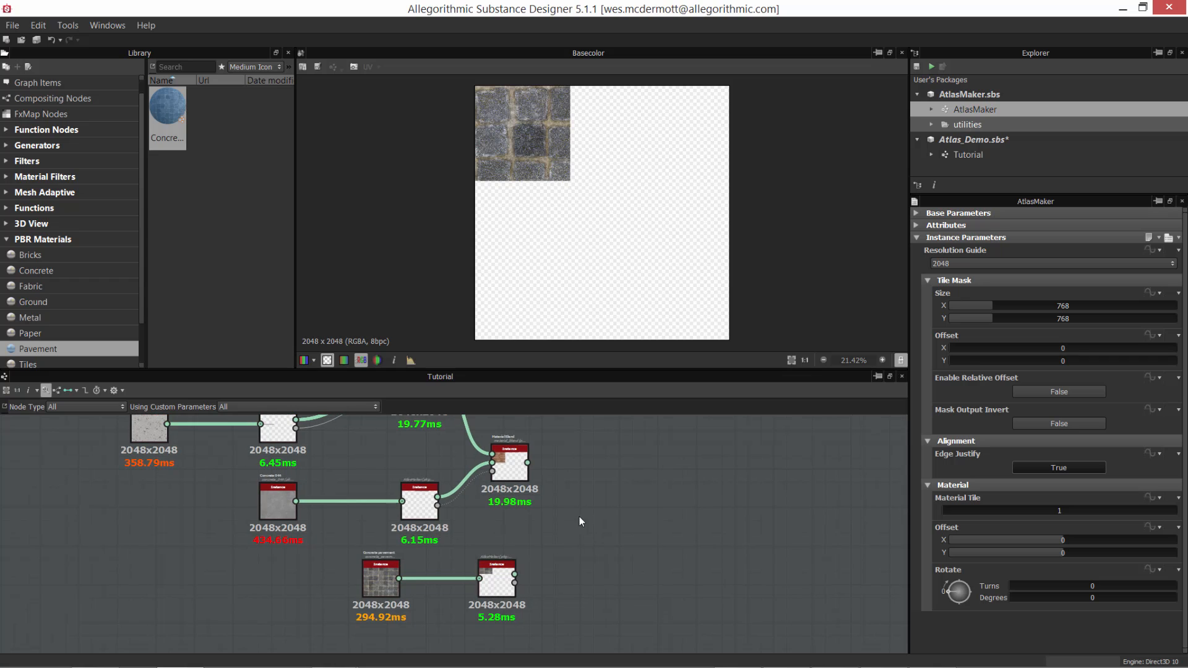
pyautogui.click(513, 458)
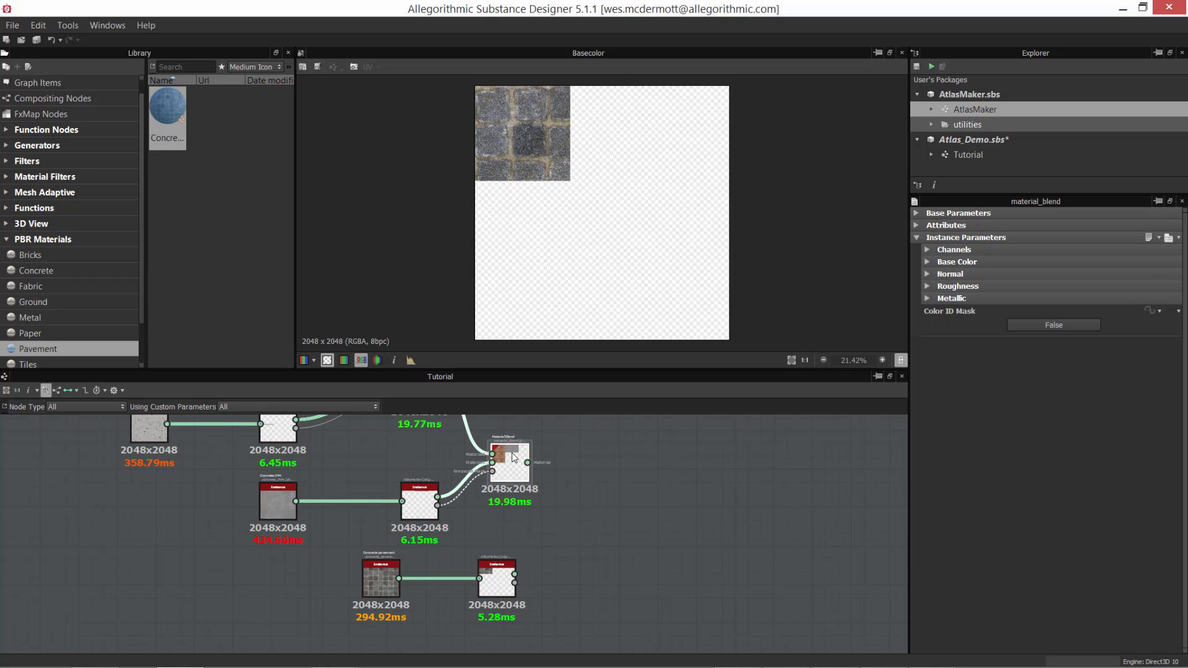
pyautogui.hotkey('ctrl', 'd')
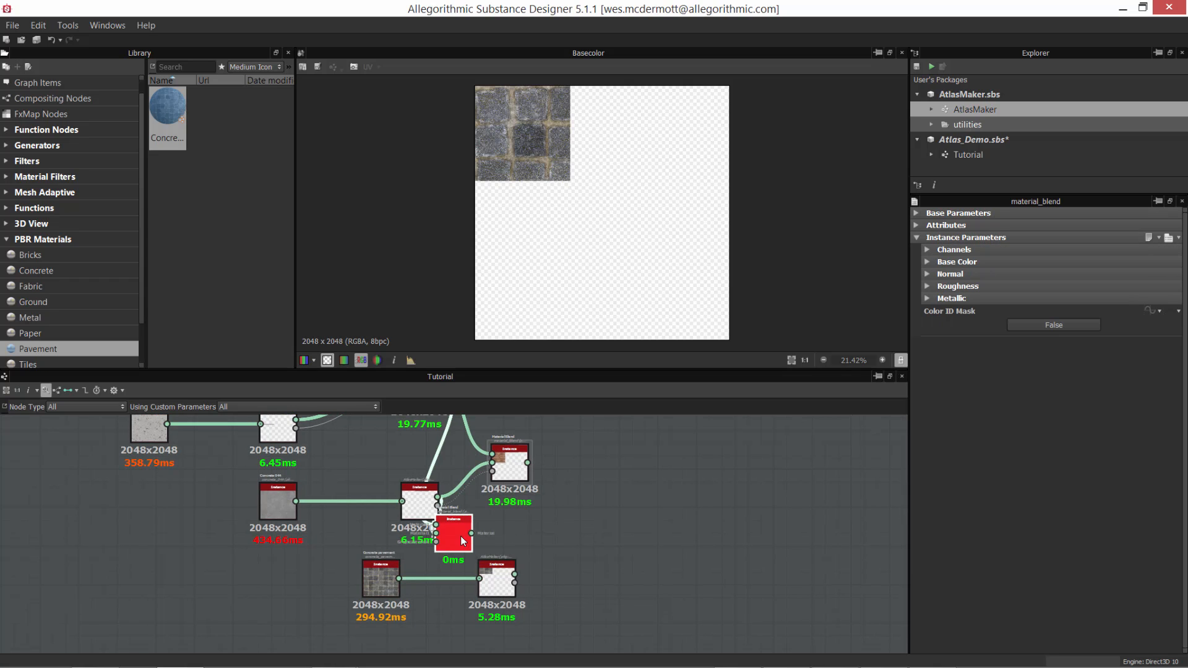
pyautogui.moveTo(461, 536); pyautogui.dragTo(633, 528)
pyautogui.moveTo(580, 467); pyautogui.dragTo(609, 515)
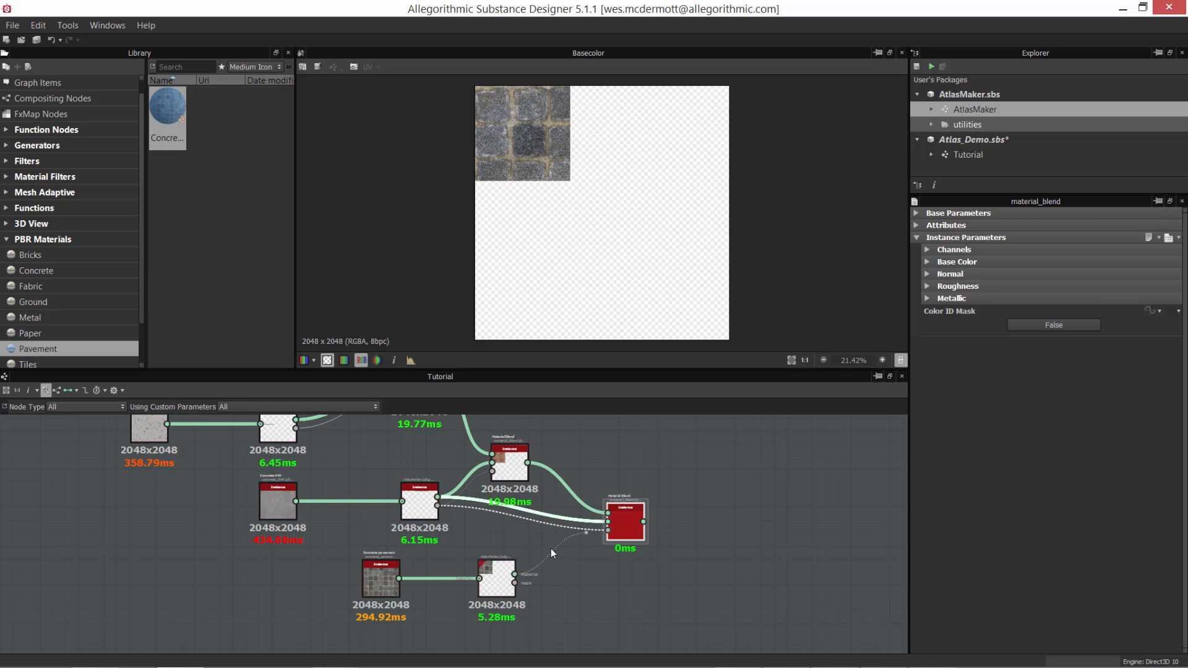
# Connect the pavement AtlasMaker's material and mask outputs to the new Material Blend and preview the blended result.
pyautogui.moveTo(551, 549); pyautogui.dragTo(608, 522)
pyautogui.scroll(2, 594, 566)
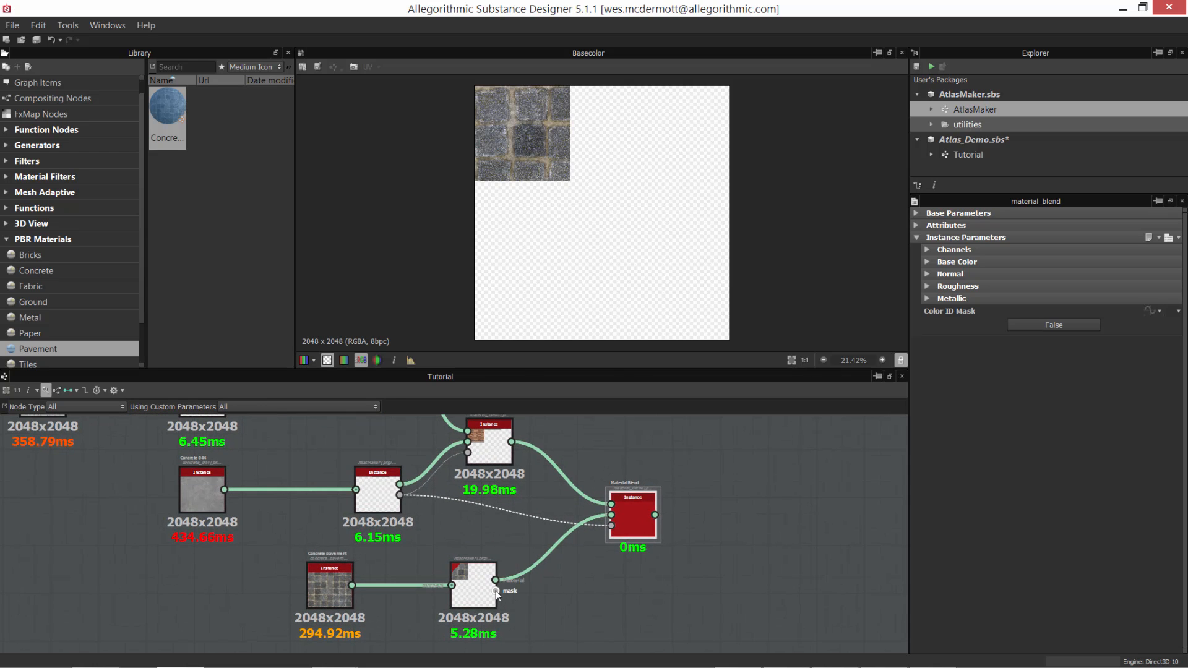
pyautogui.moveTo(496, 591); pyautogui.dragTo(610, 526)
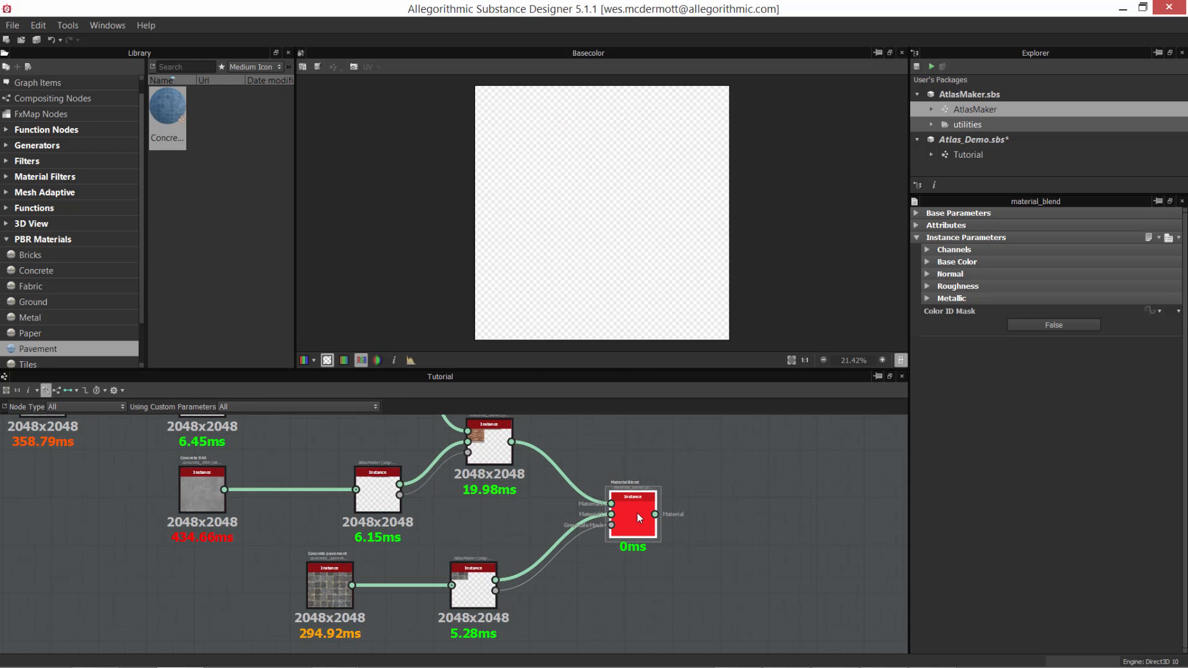
# Enable Mask Output Invert on the pavement AtlasMaker and check the final Material Blend.
pyautogui.click(489, 591)
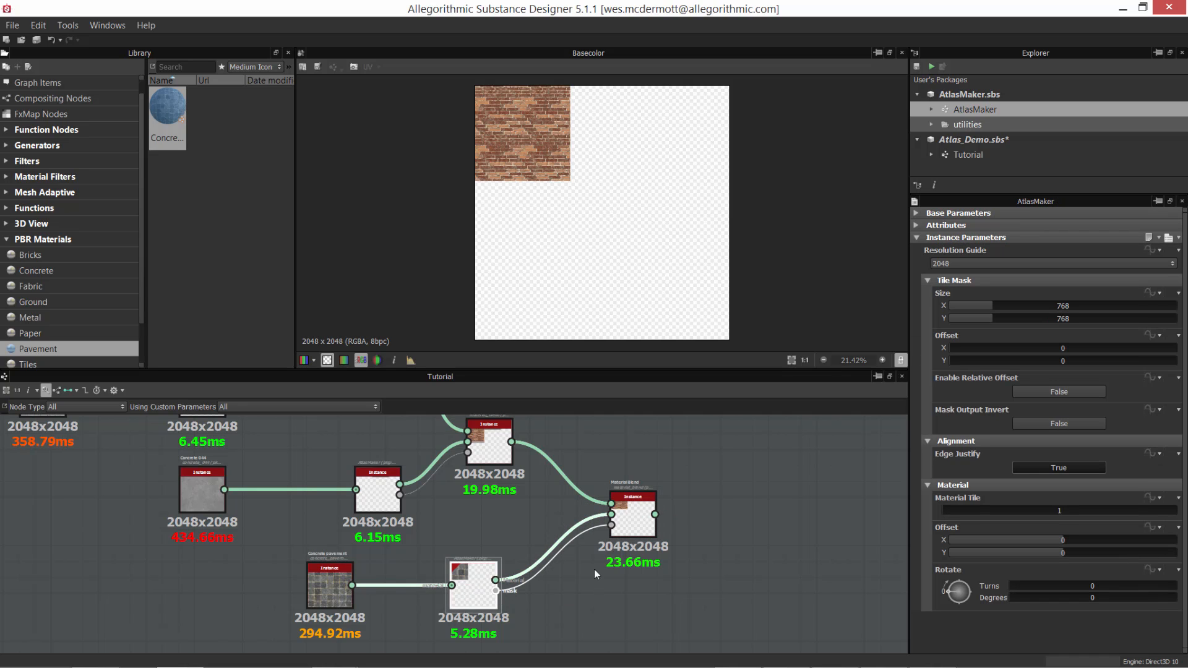
pyautogui.click(1046, 424)
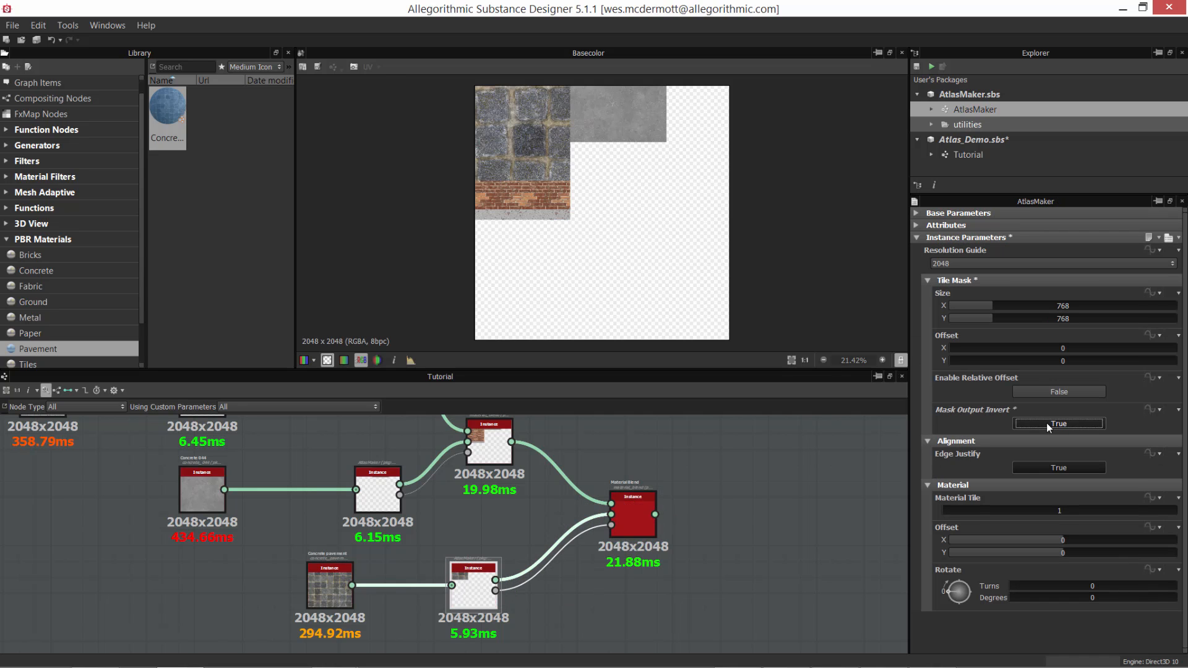
pyautogui.scroll(2, 619, 518)
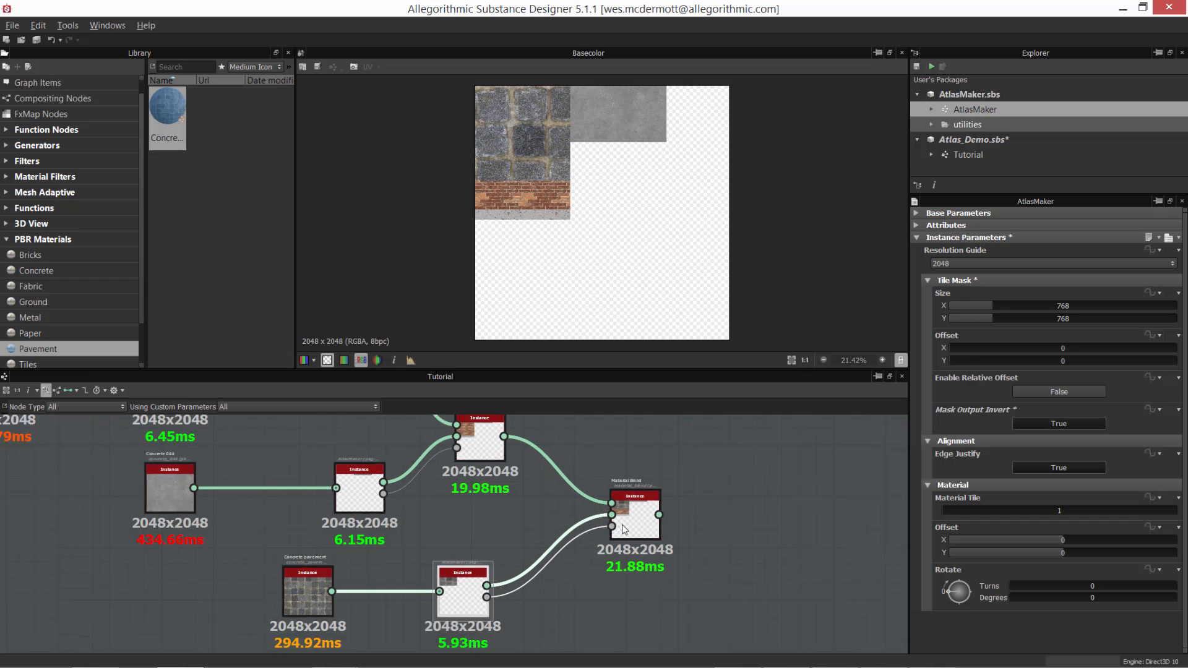
pyautogui.moveTo(640, 520); pyautogui.dragTo(633, 510)
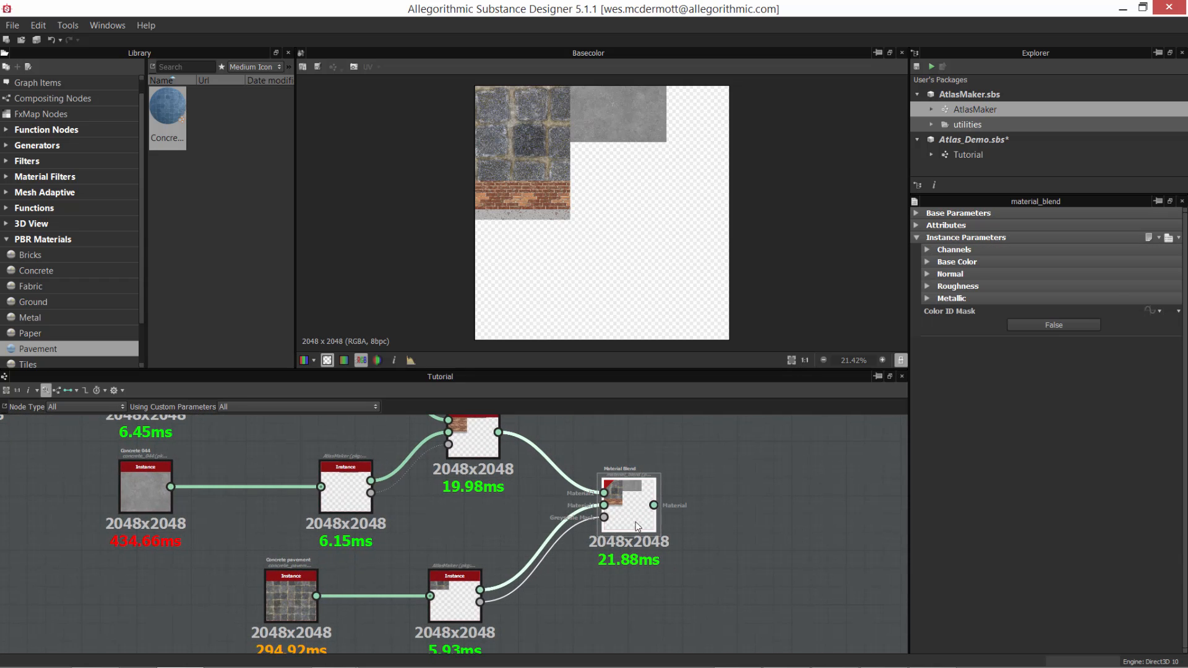
# Set the pavement AtlasMaker's Material Tile to 4.
pyautogui.click(447, 585)
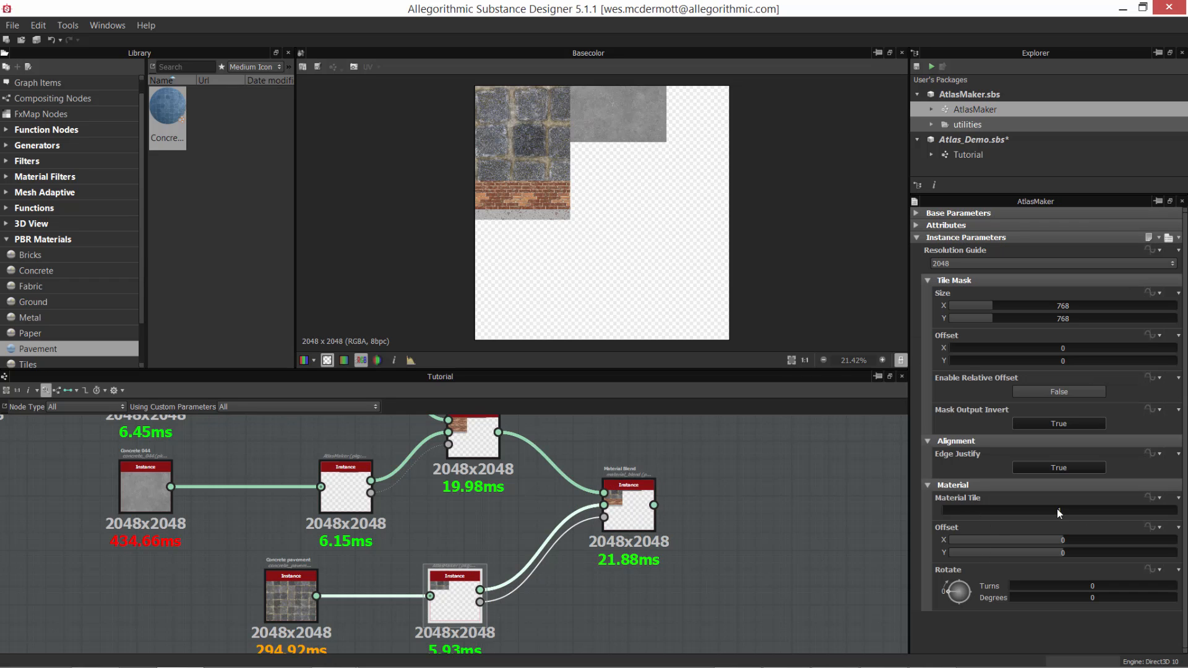
pyautogui.write('4')
pyautogui.press('Return')
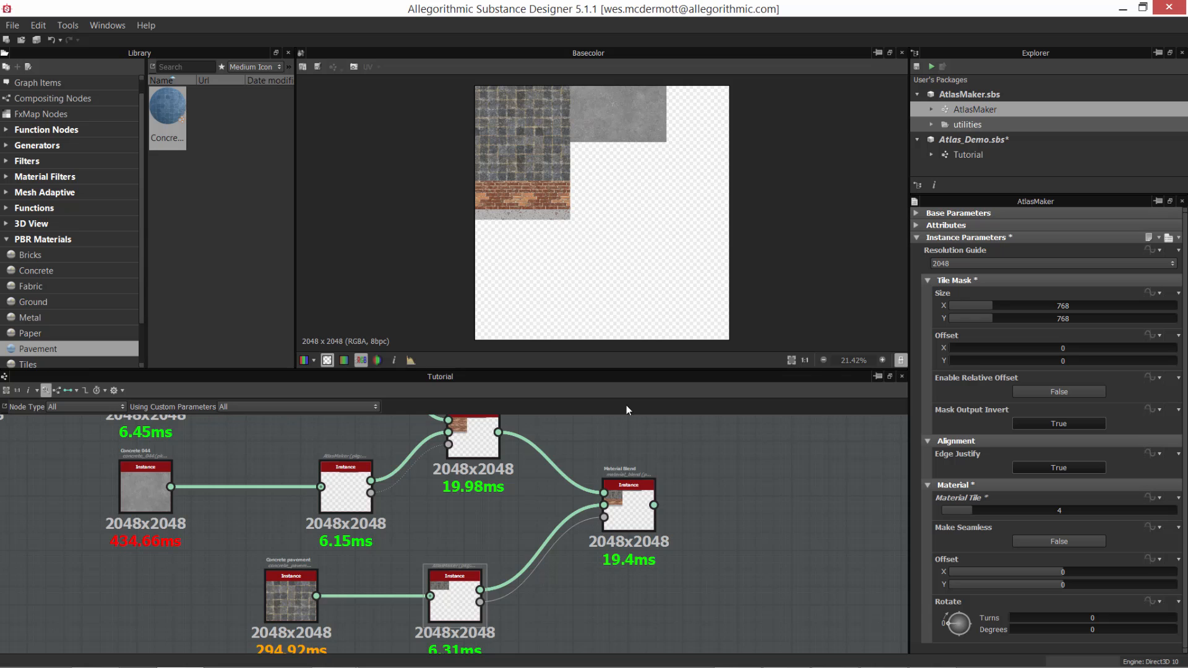
# Show pixel information for the base color preview and examine the pixel position of the Concrete 011 strip's lower outer corner.
pyautogui.scroll(3, 555, 243)
pyautogui.scroll(2, 700, 263)
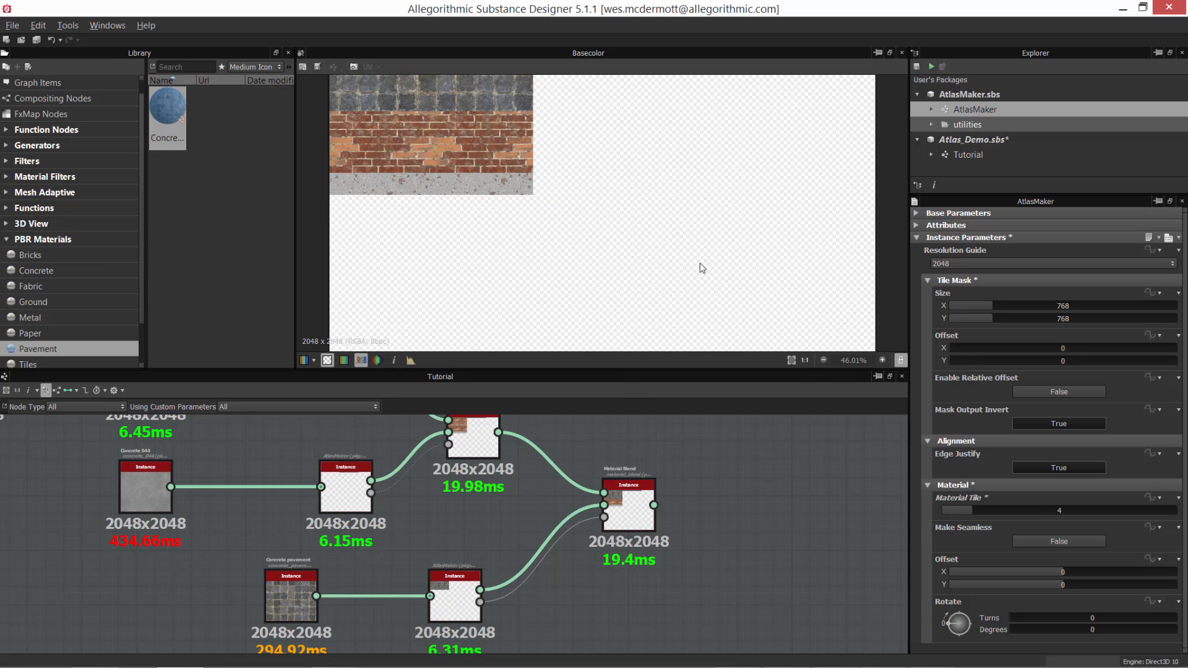
pyautogui.click(394, 361)
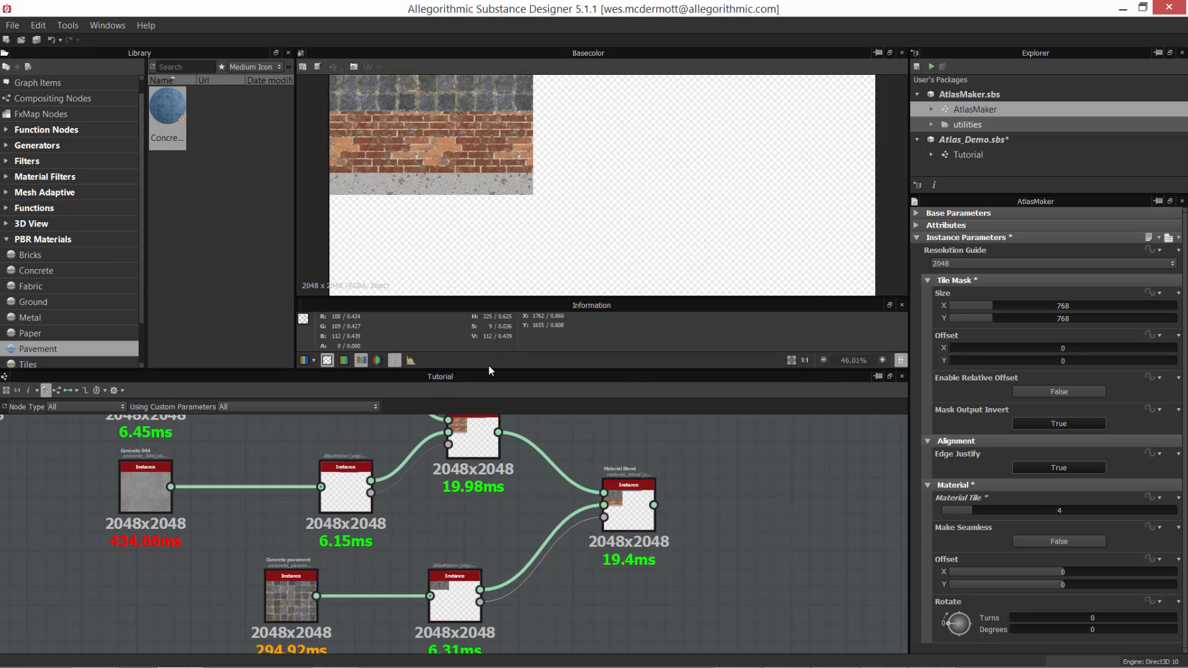
pyautogui.scroll(2, 500, 239)
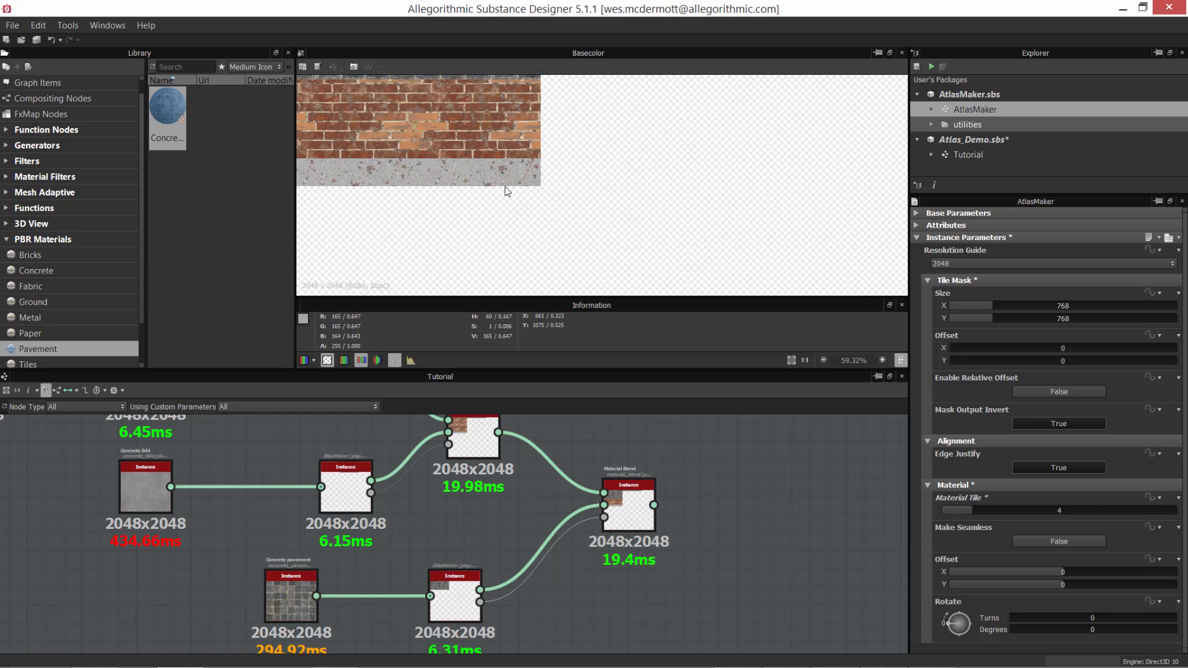
pyautogui.scroll(9, 529, 203)
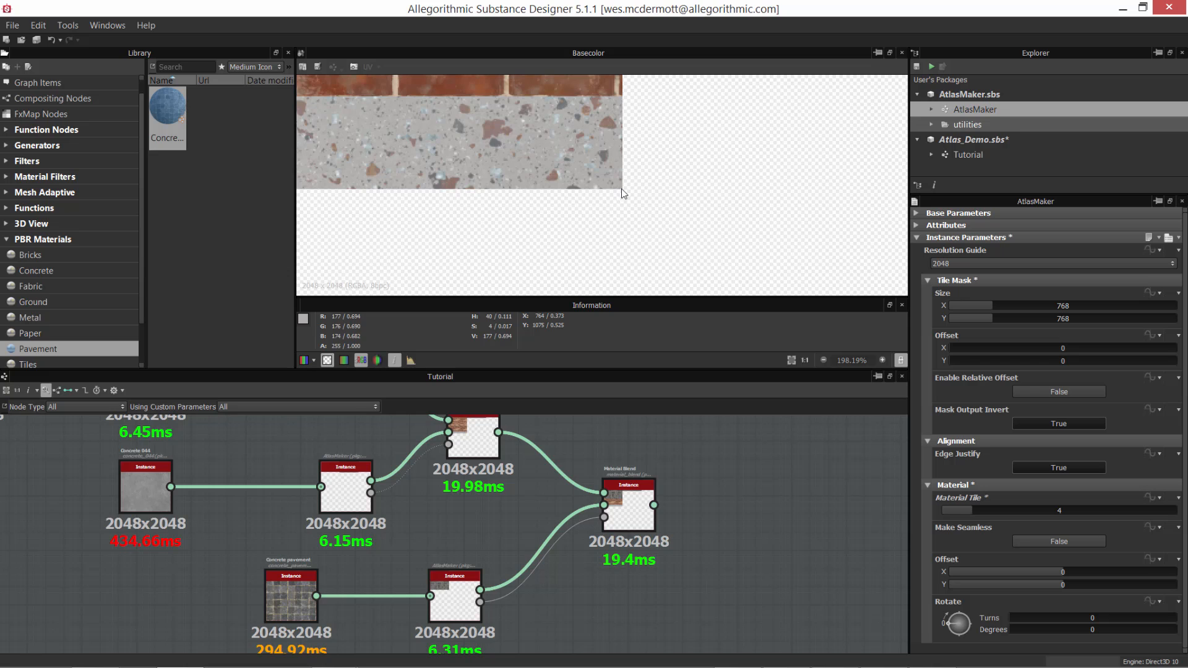
pyautogui.scroll(-5, 567, 205)
pyautogui.scroll(-1, 495, 199)
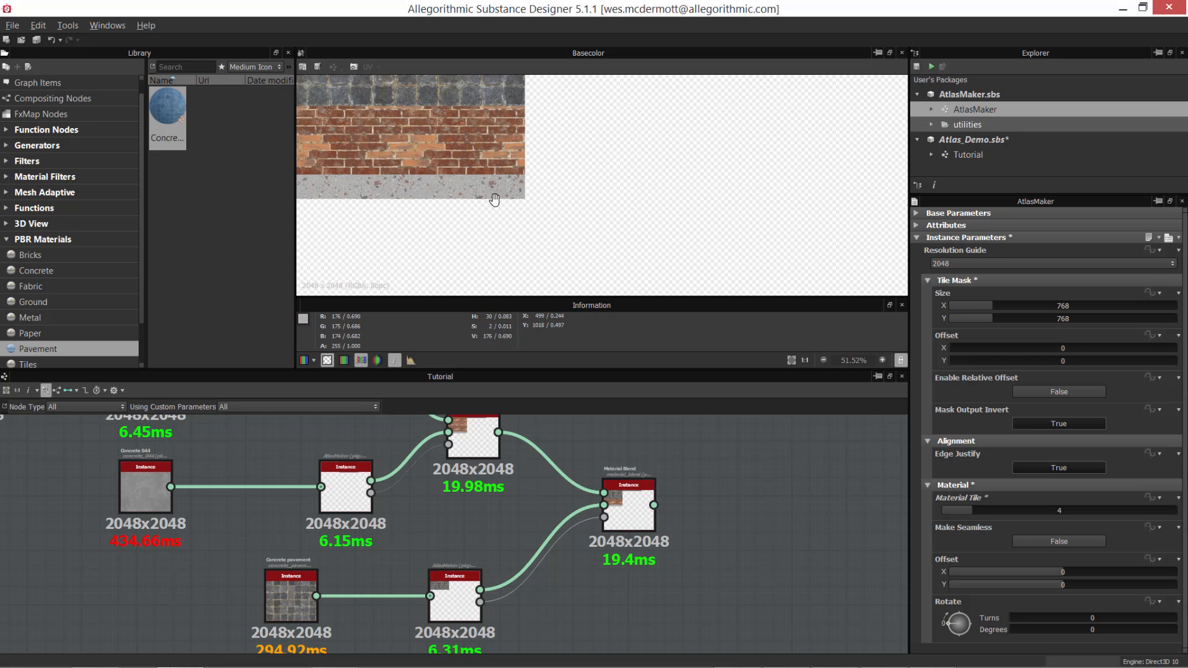
pyautogui.scroll(2, 608, 229)
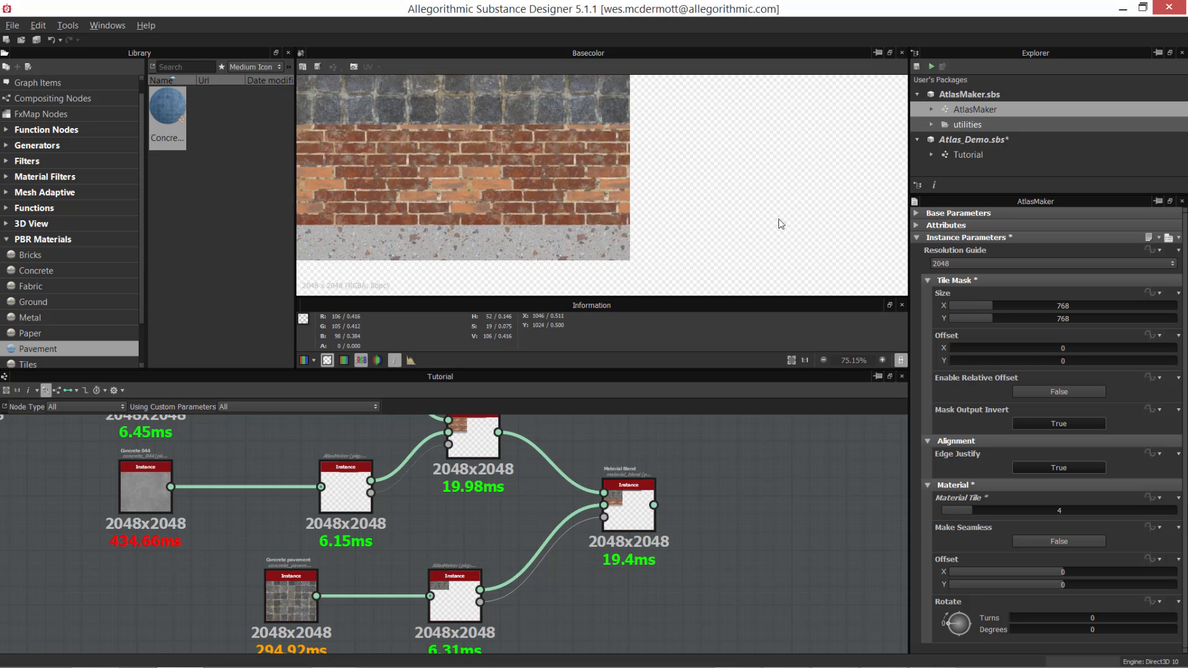
pyautogui.scroll(-3, 595, 159)
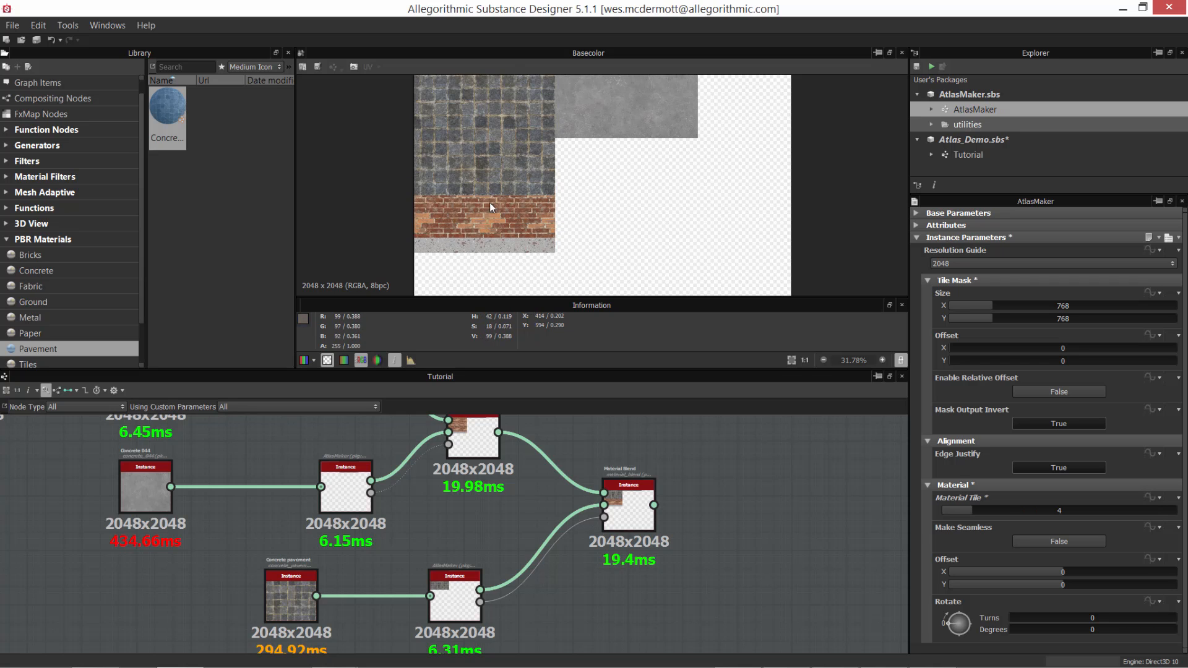
pyautogui.scroll(4, 489, 202)
pyautogui.scroll(1, 489, 214)
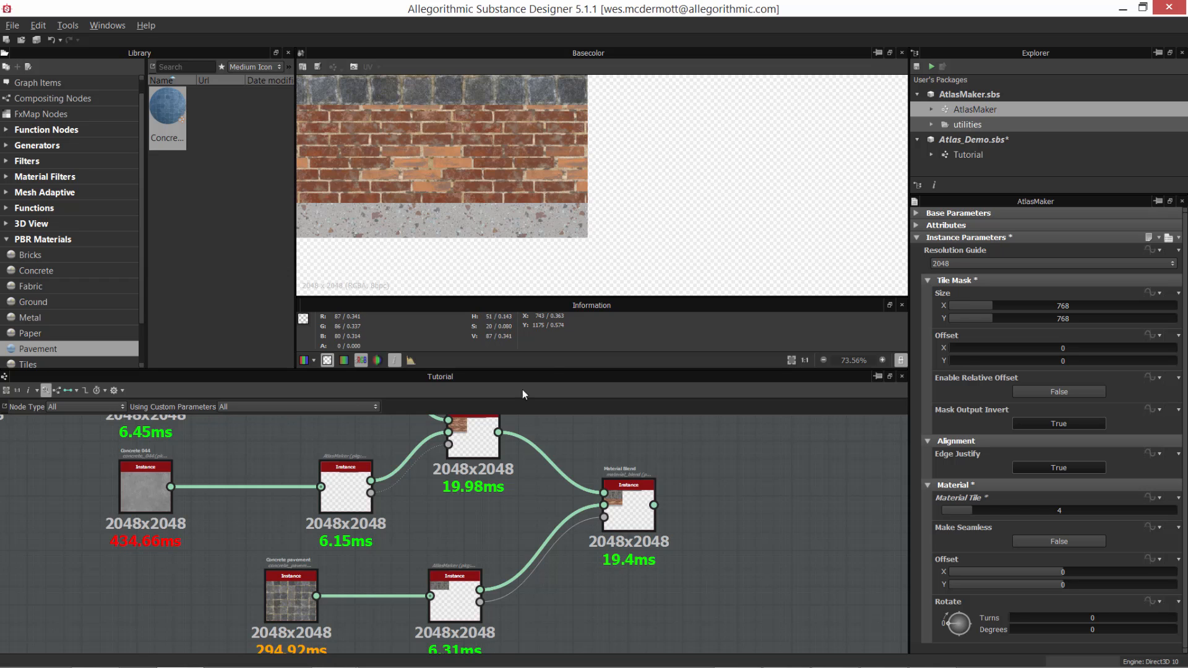
# Turn off Edge Justify on the AtlasMaker fed by the Concrete 011 material.
pyautogui.scroll(-2, 557, 181)
pyautogui.moveTo(437, 473); pyautogui.dragTo(513, 473, button='middle')
pyautogui.moveTo(402, 433); pyautogui.dragTo(485, 551, button='middle')
pyautogui.scroll(1, 308, 535)
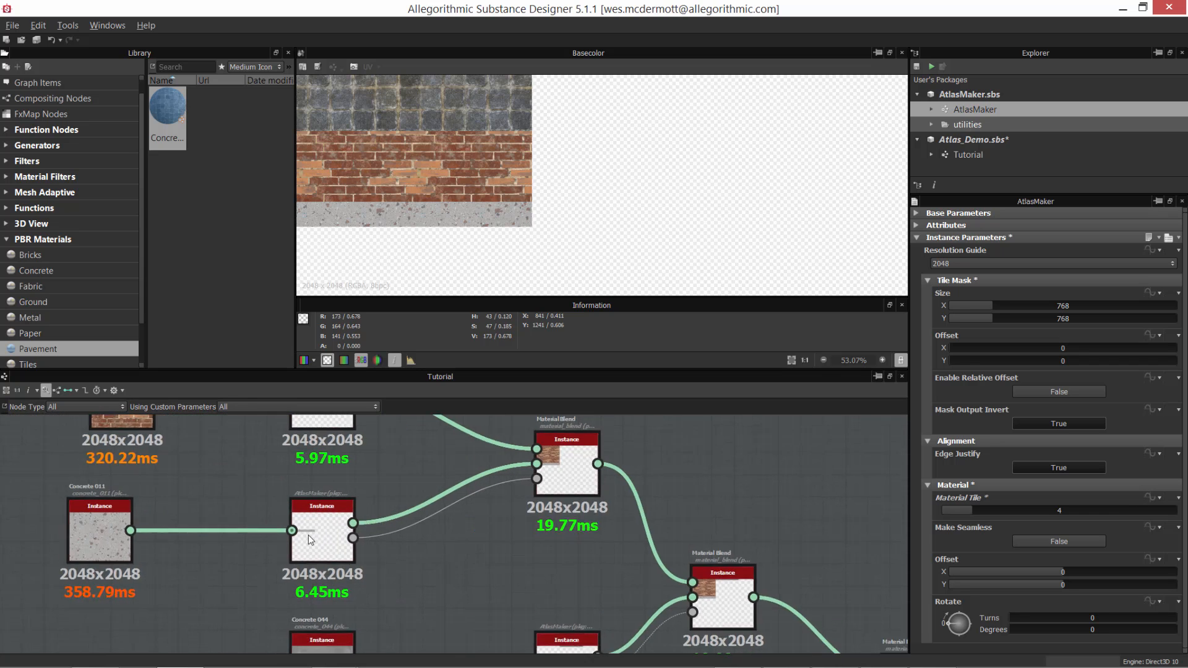
pyautogui.moveTo(309, 534); pyautogui.dragTo(444, 536, button='middle')
pyautogui.scroll(2, 444, 536)
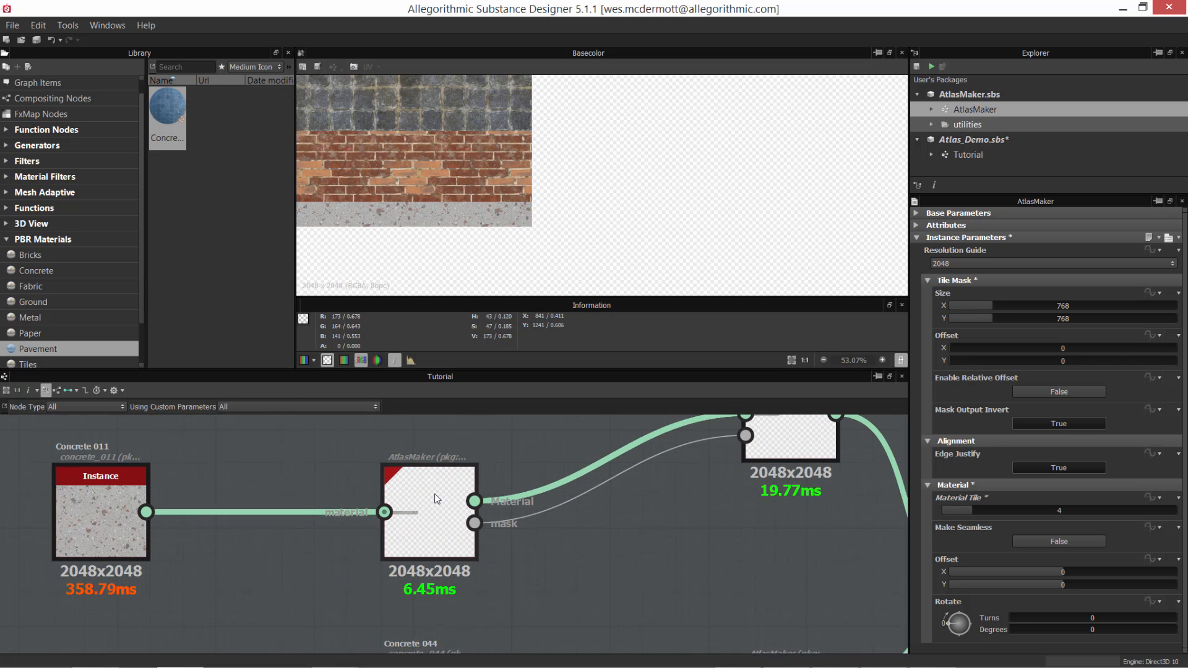
pyautogui.click(436, 513)
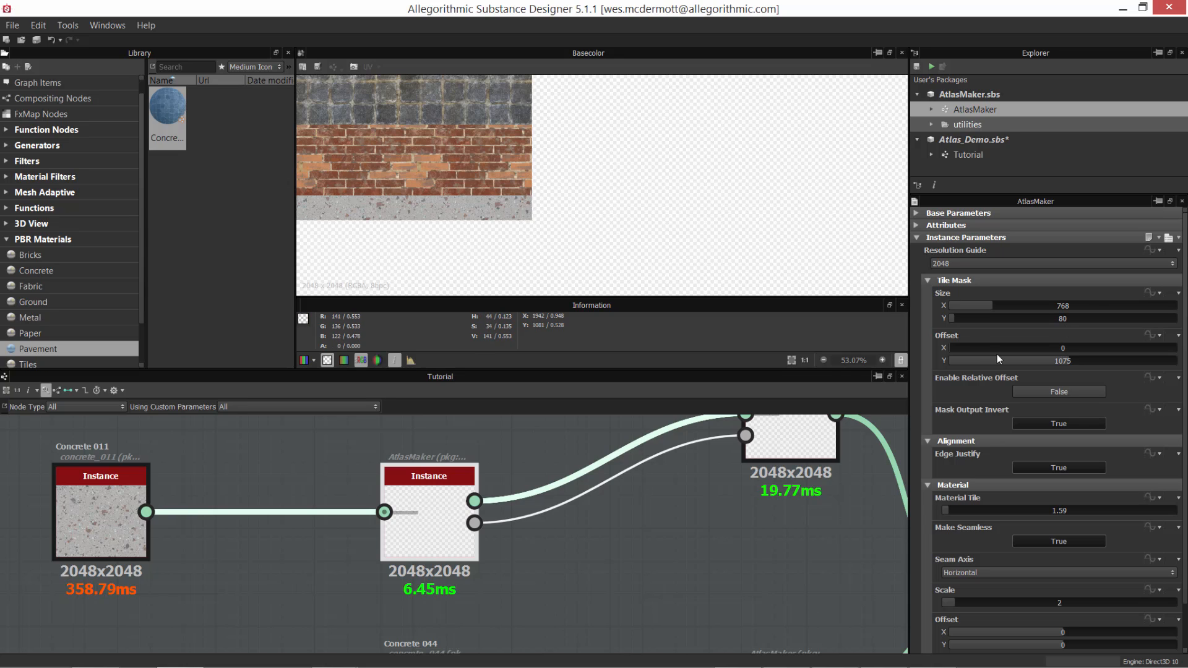
pyautogui.click(1039, 468)
pyautogui.scroll(-2, 559, 187)
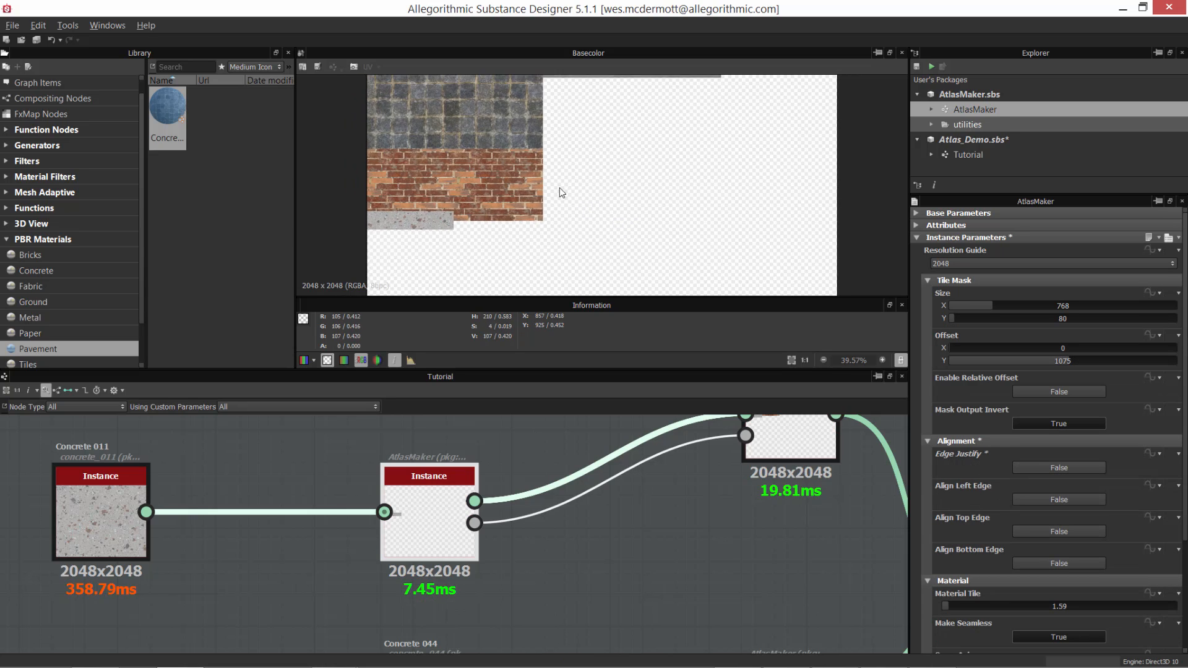
# Enable Align Left Edge and Align Bottom Edge on the Concrete 011 AtlasMaker.
pyautogui.scroll(-1, 582, 189)
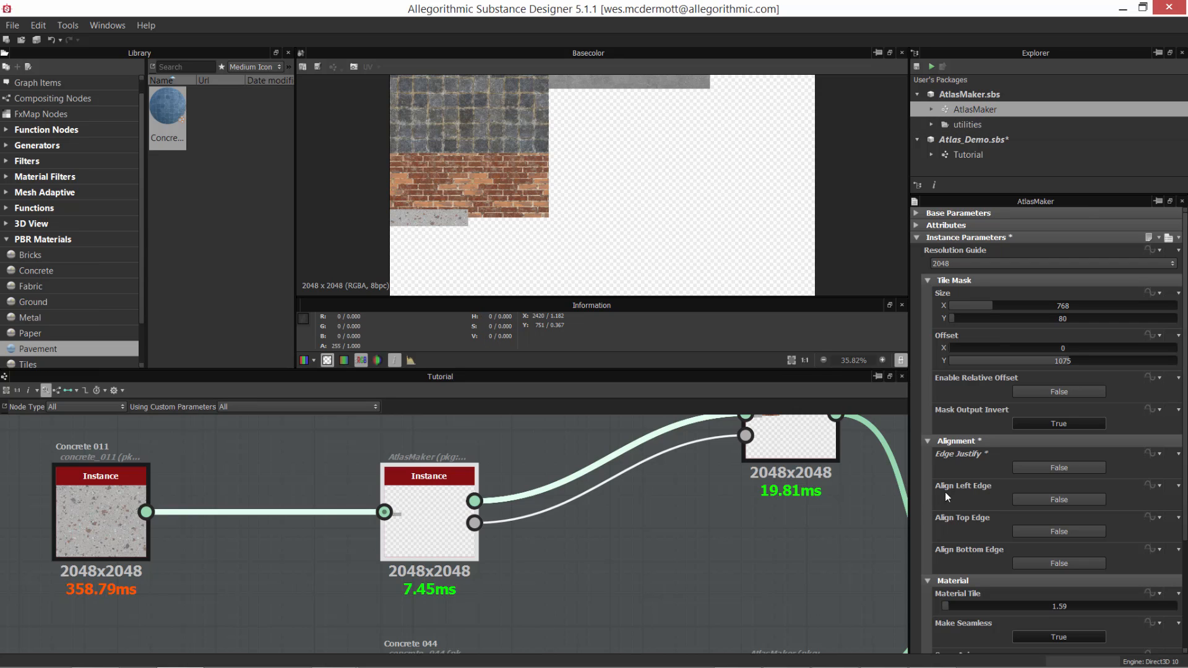
pyautogui.click(1070, 500)
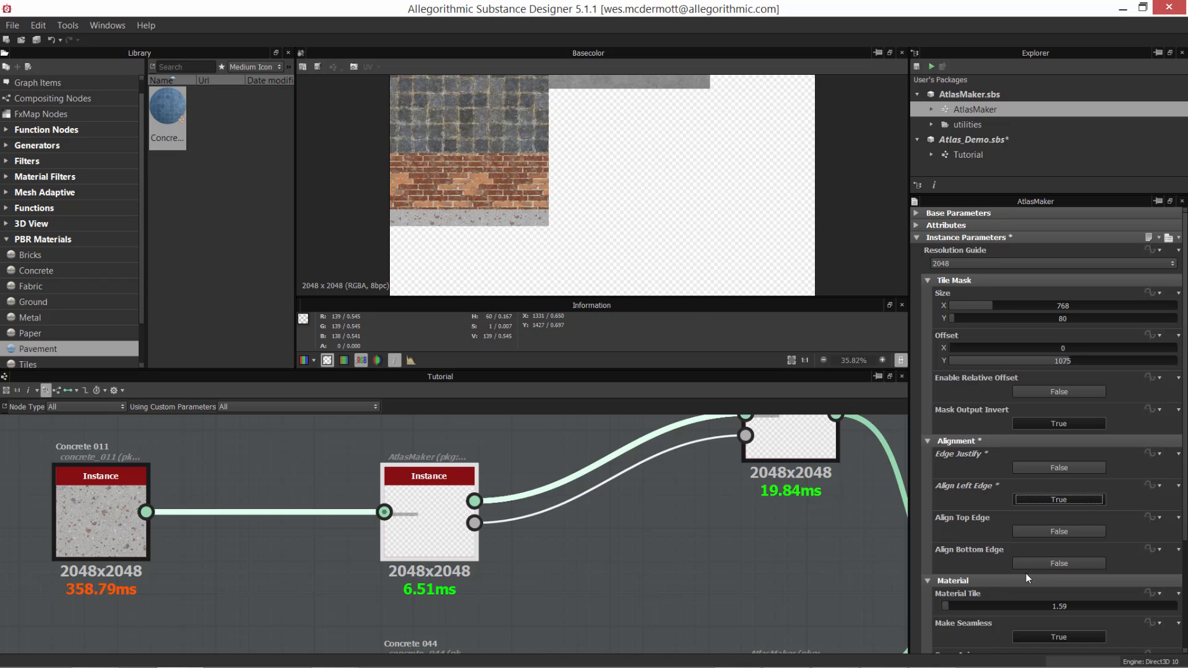
pyautogui.click(1038, 562)
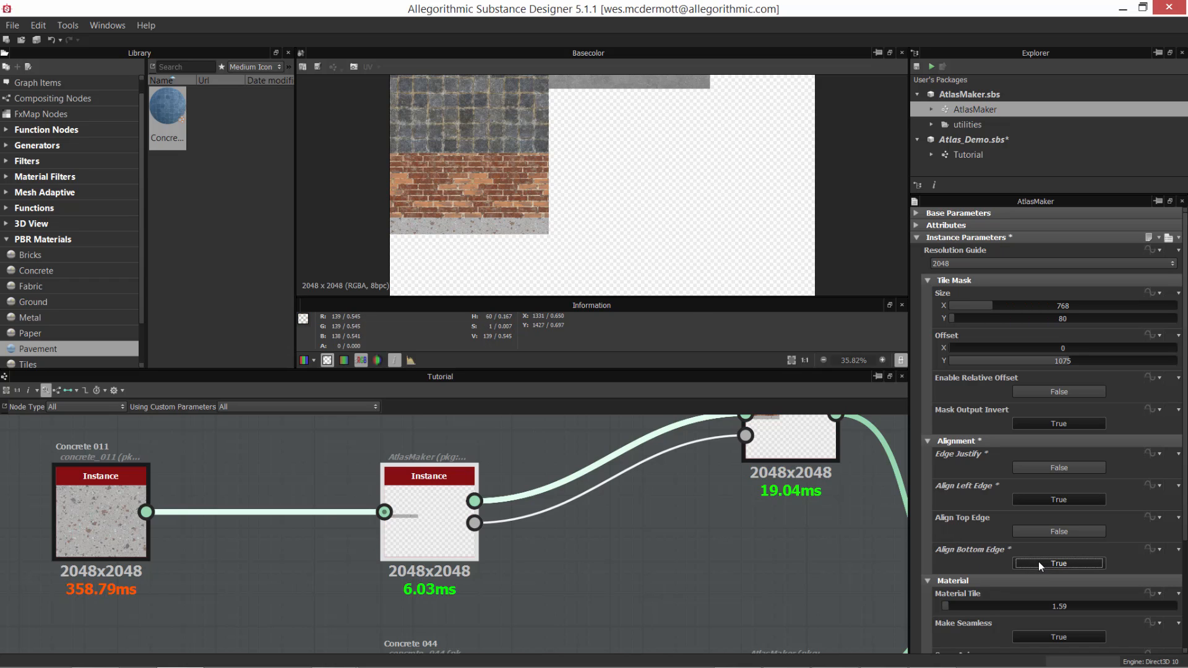
# Read the pixel position of the Concrete 011 strip's lower edge and set the pavement AtlasMaker's tile mask Y offset to 1156.
pyautogui.scroll(2, 557, 223)
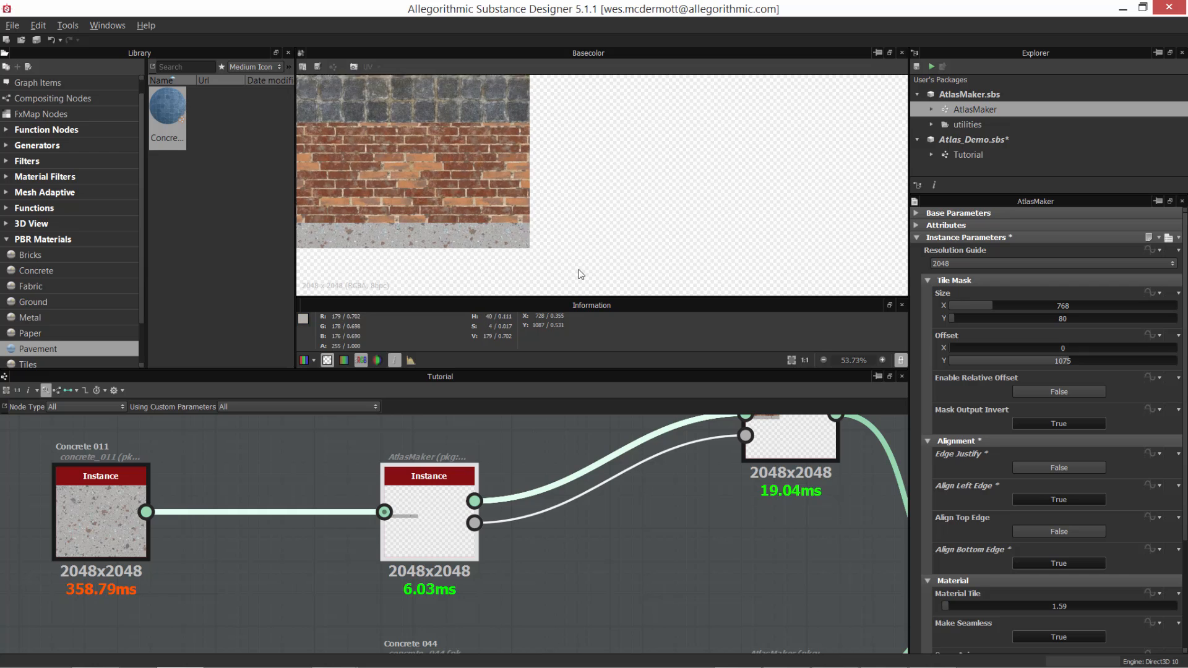
pyautogui.scroll(6, 569, 266)
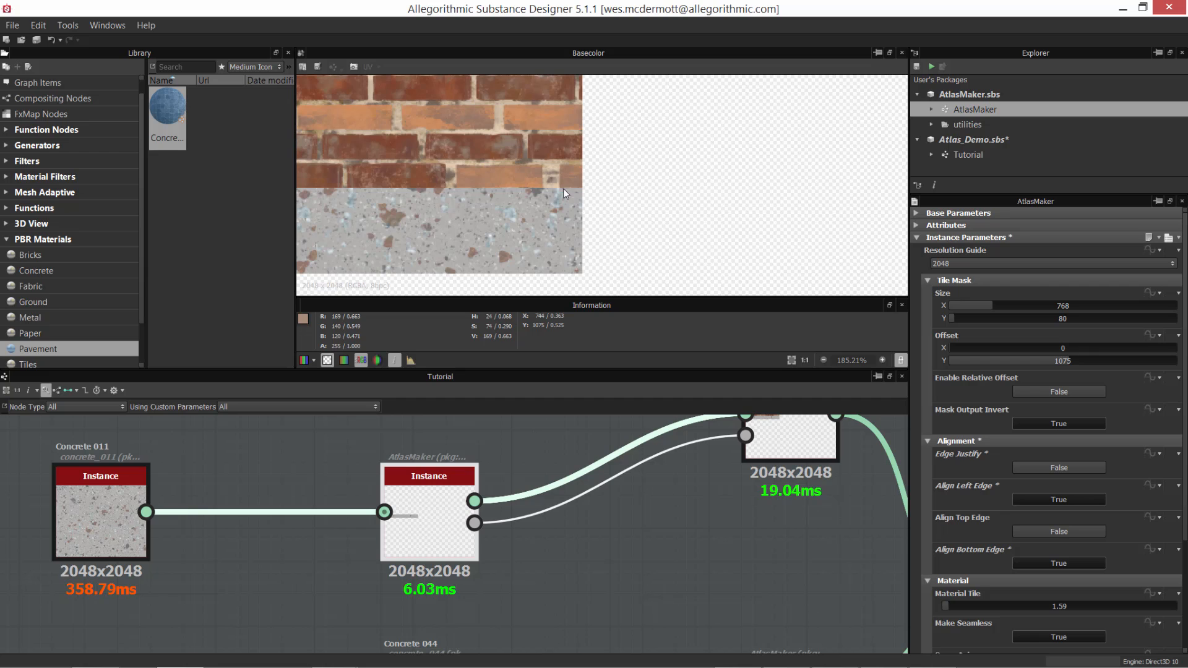
pyautogui.scroll(-3, 563, 189)
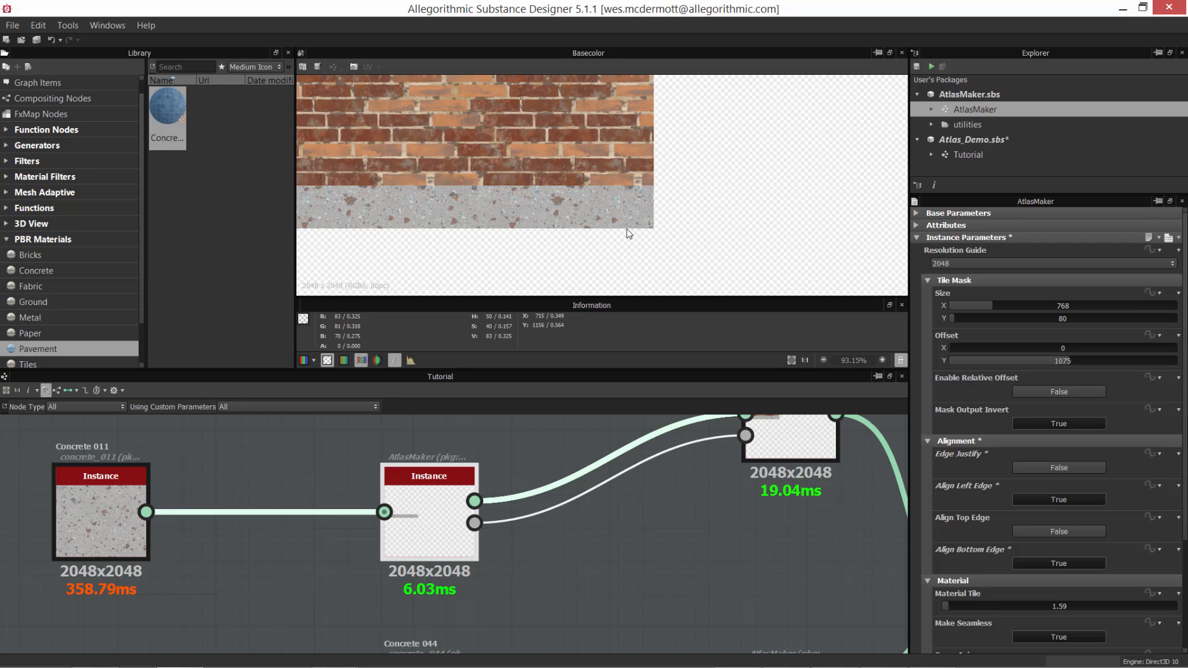
pyautogui.scroll(10, 629, 231)
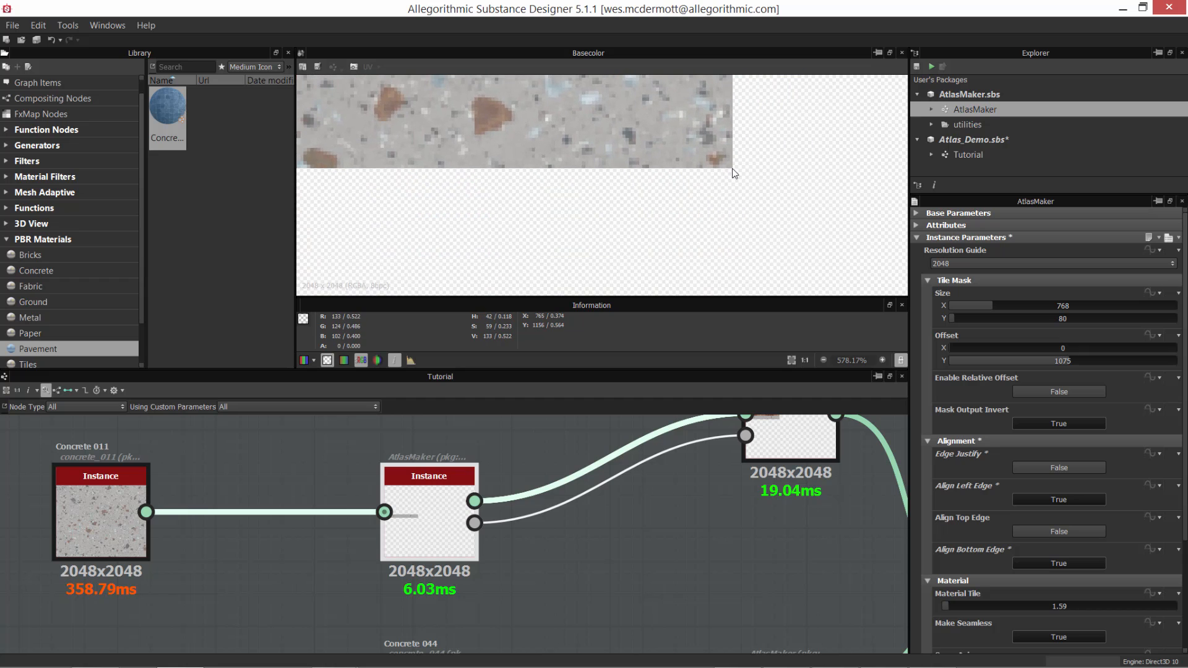
pyautogui.scroll(-15, 562, 125)
pyautogui.scroll(-4, 581, 444)
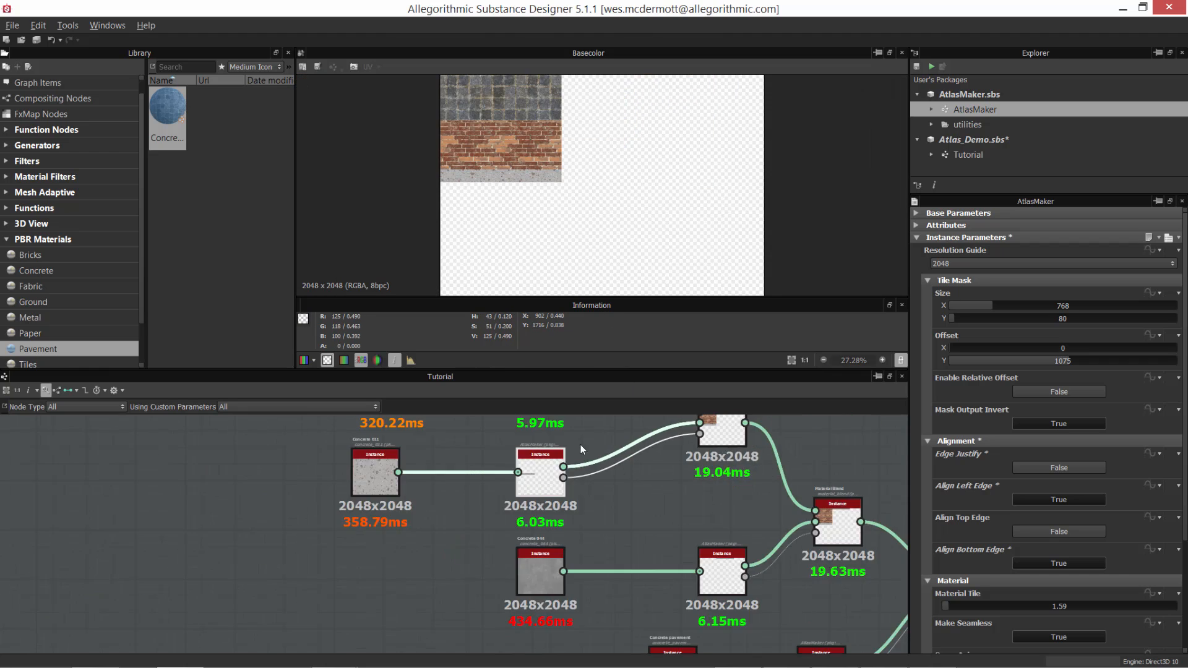
pyautogui.moveTo(581, 444); pyautogui.dragTo(364, 302, button='middle')
pyautogui.click(585, 521)
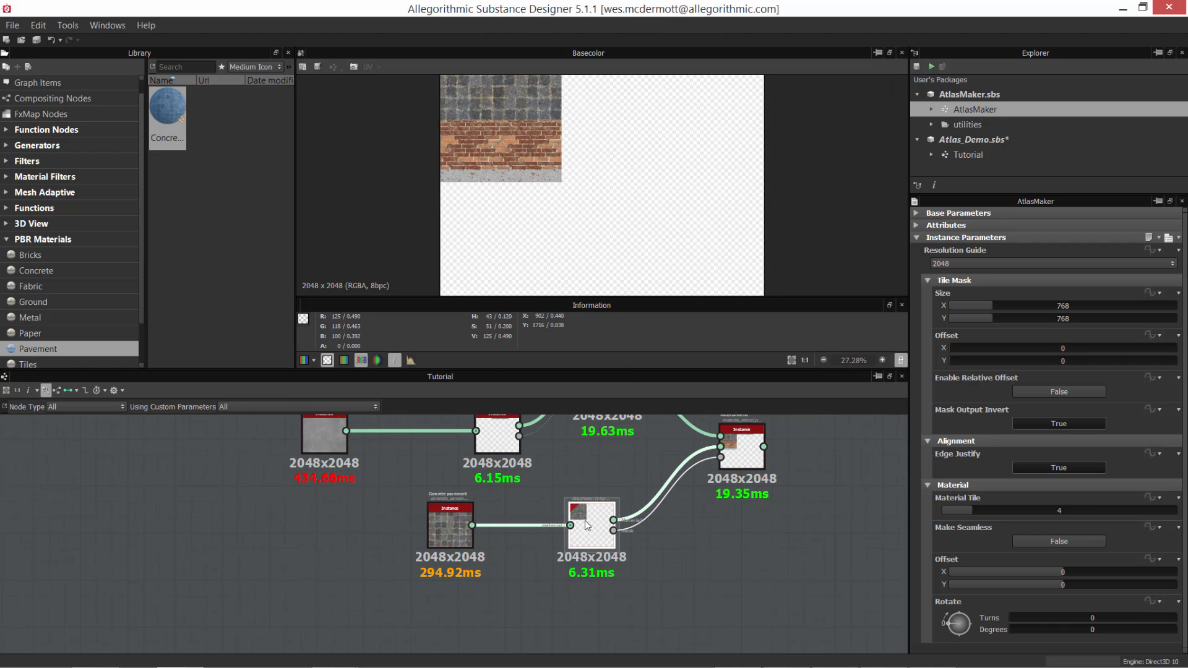
pyautogui.scroll(-2, 585, 148)
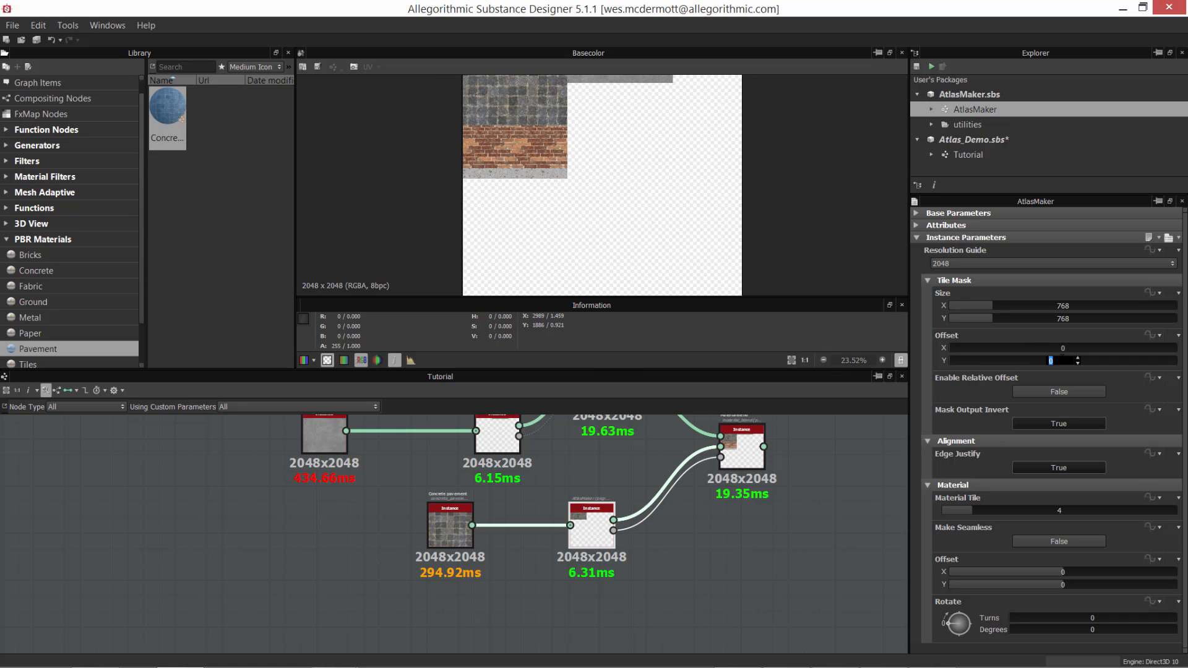
pyautogui.press('Return')
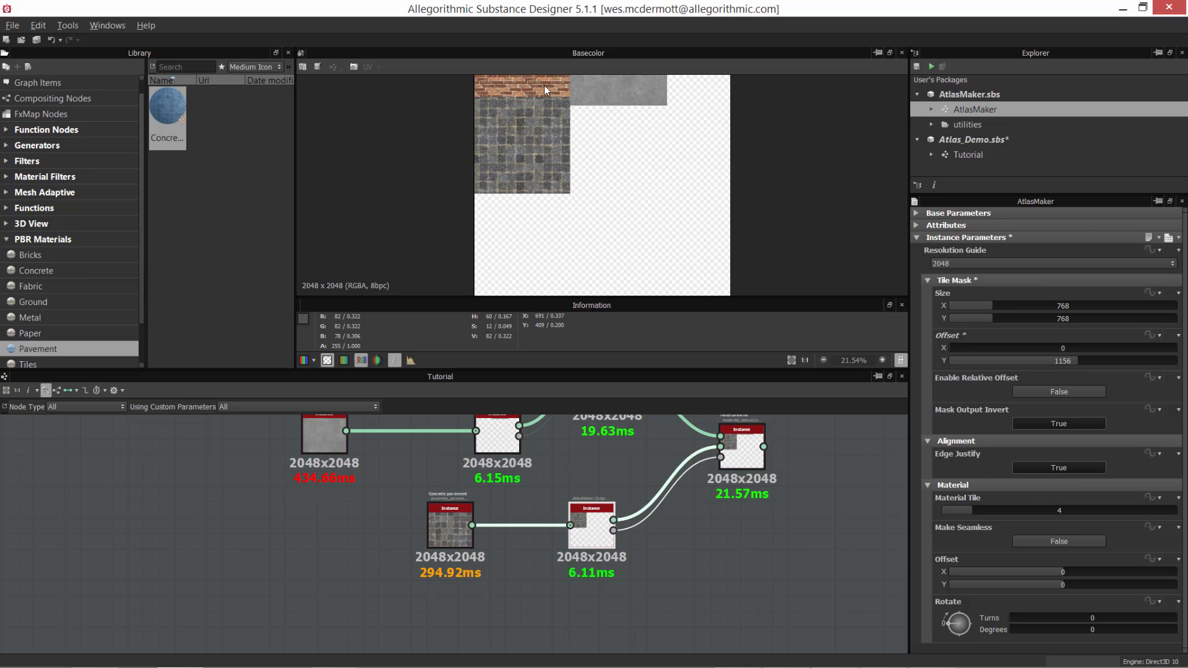
# Turn off Edge Justify on the pavement AtlasMaker and enable Align Left Edge and Align Bottom Edge.
pyautogui.scroll(-1, 551, 93)
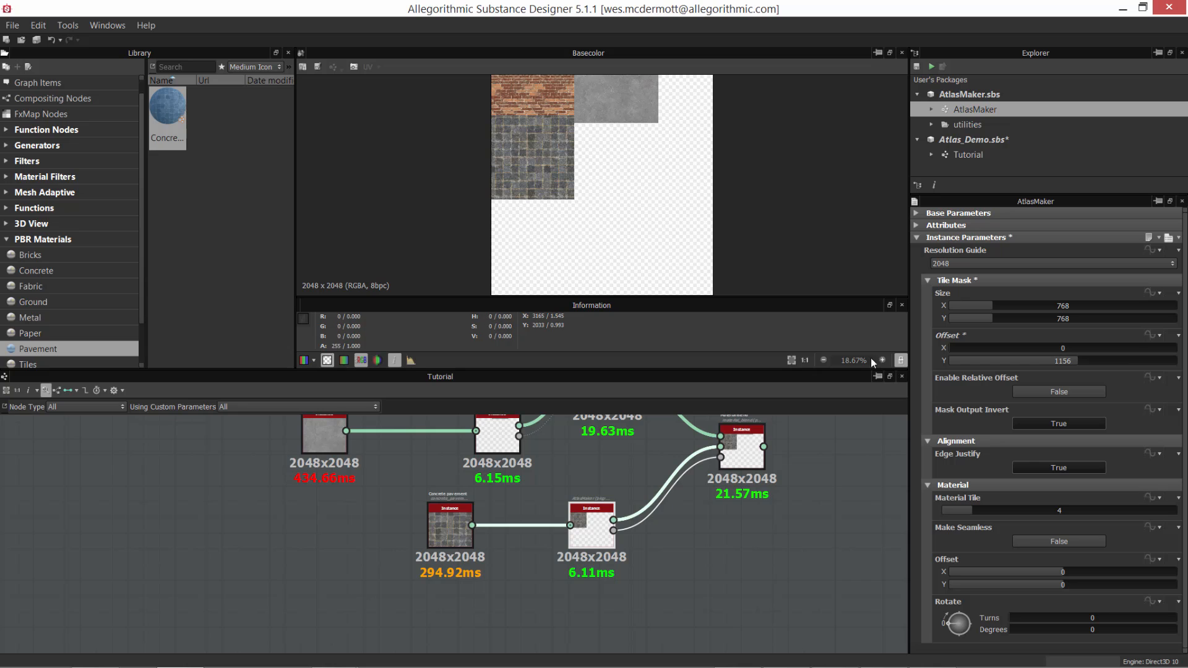
pyautogui.click(1031, 468)
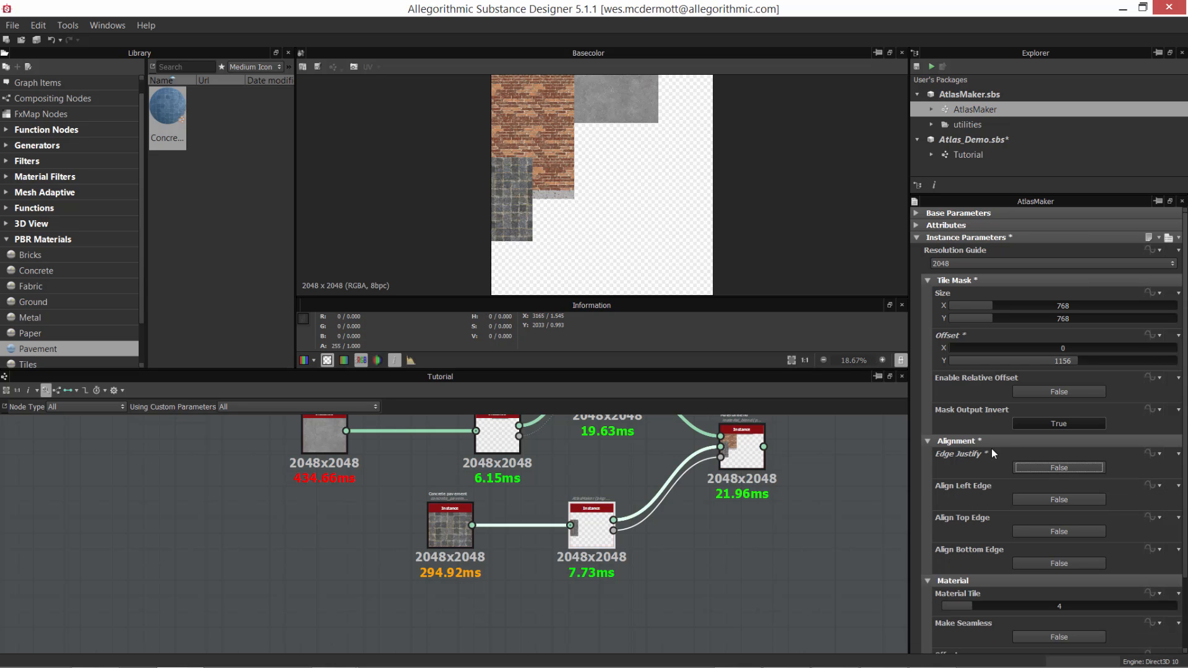
pyautogui.click(1030, 498)
pyautogui.click(1030, 562)
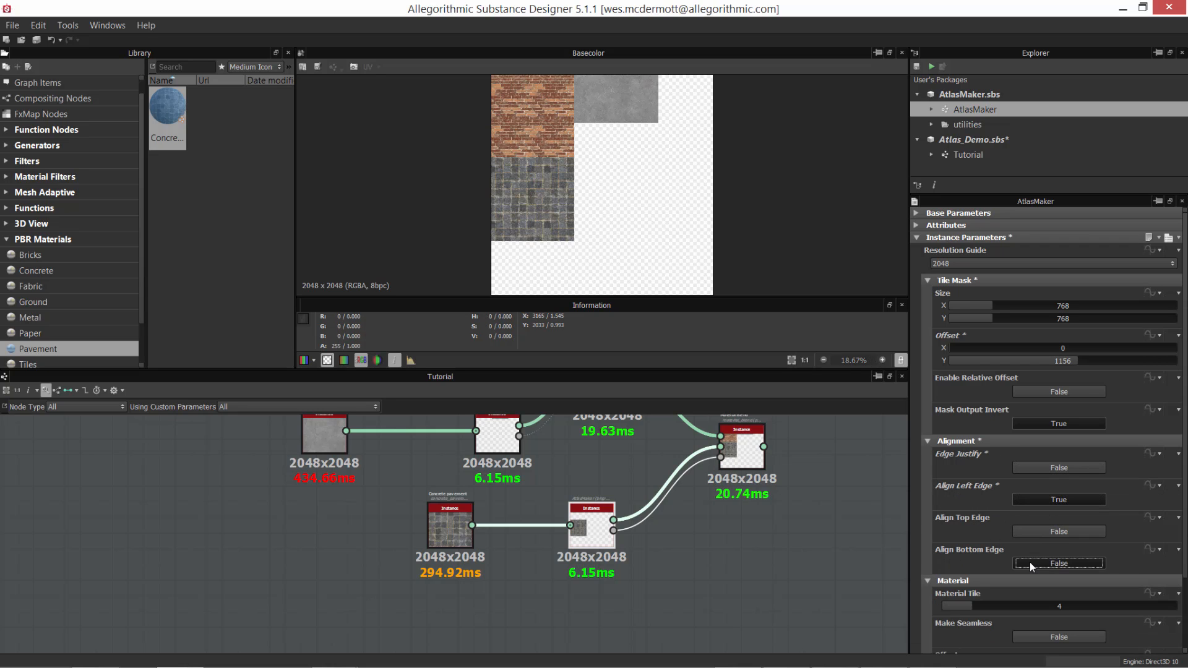
# Inspect the seam between the concrete strip and the pavement, and set the pavement AtlasMaker's tile mask Y offset to 1155.
pyautogui.scroll(5, 577, 184)
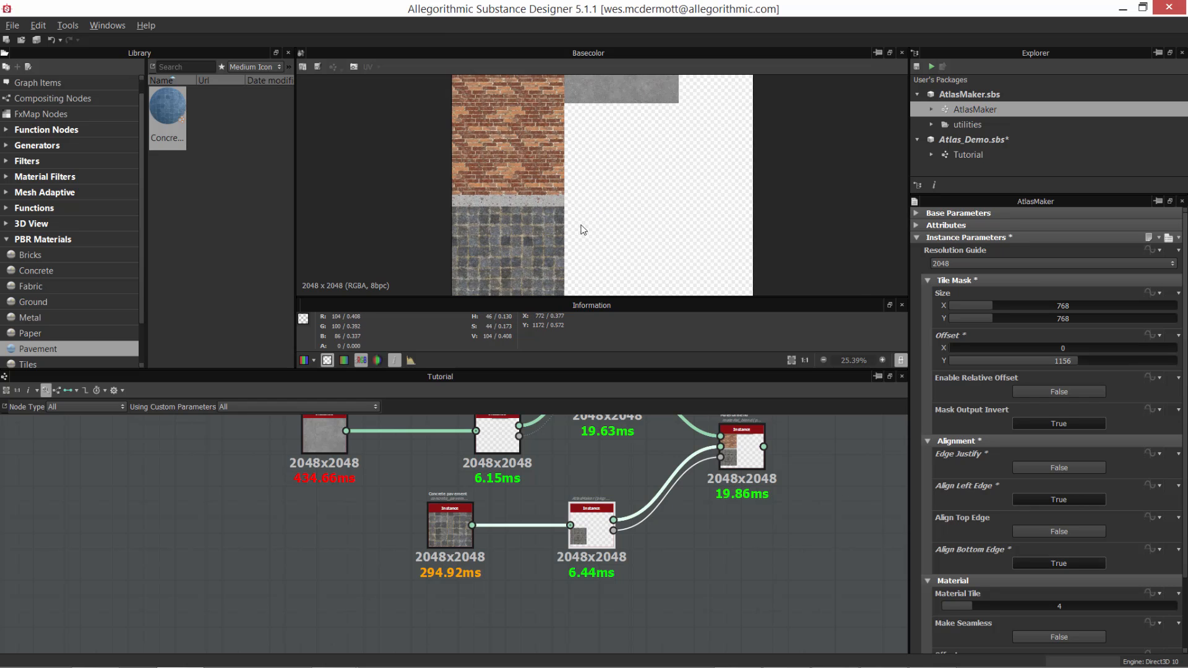
pyautogui.scroll(7, 588, 237)
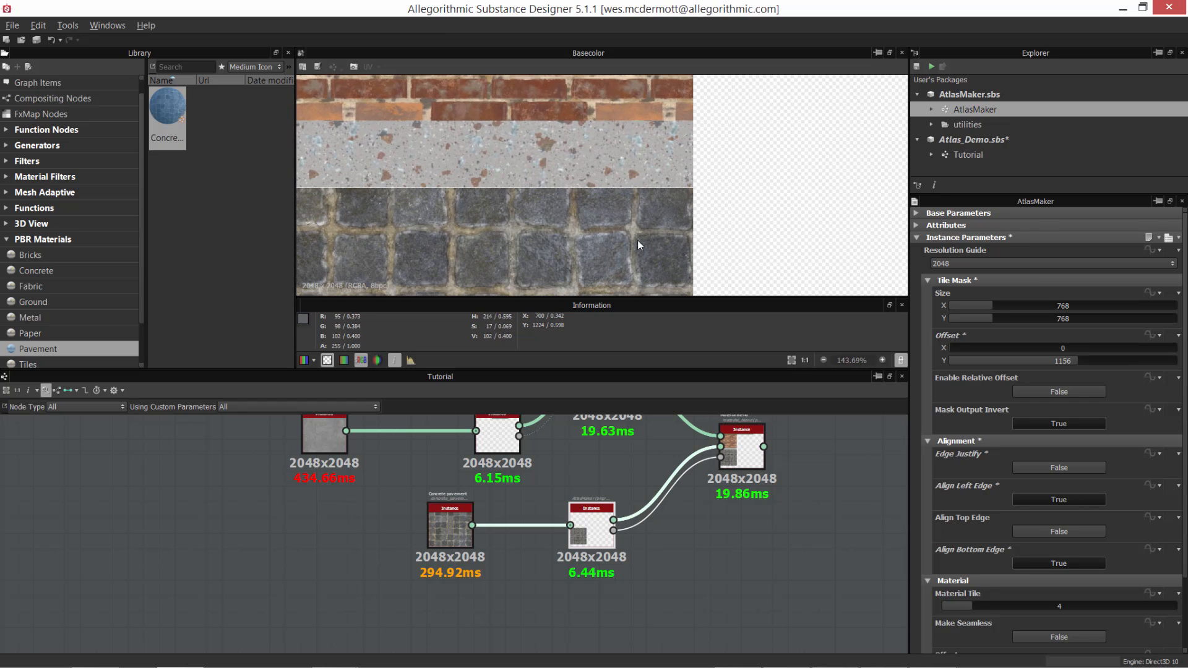
pyautogui.scroll(4, 675, 188)
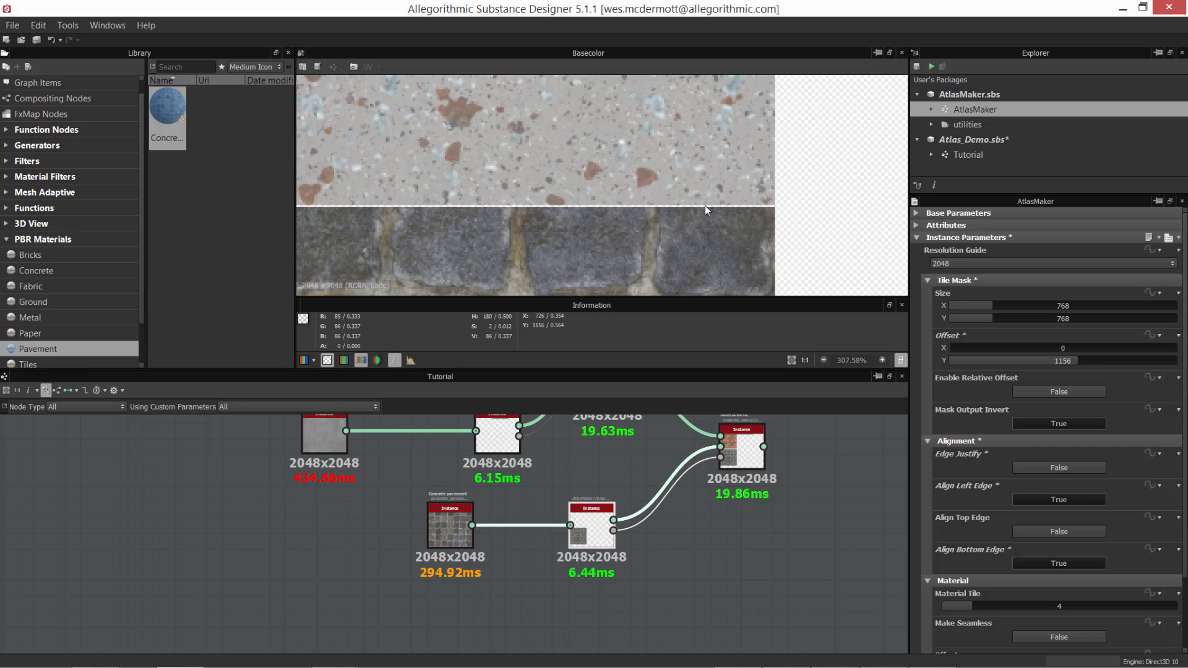
pyautogui.doubleClick(1063, 361)
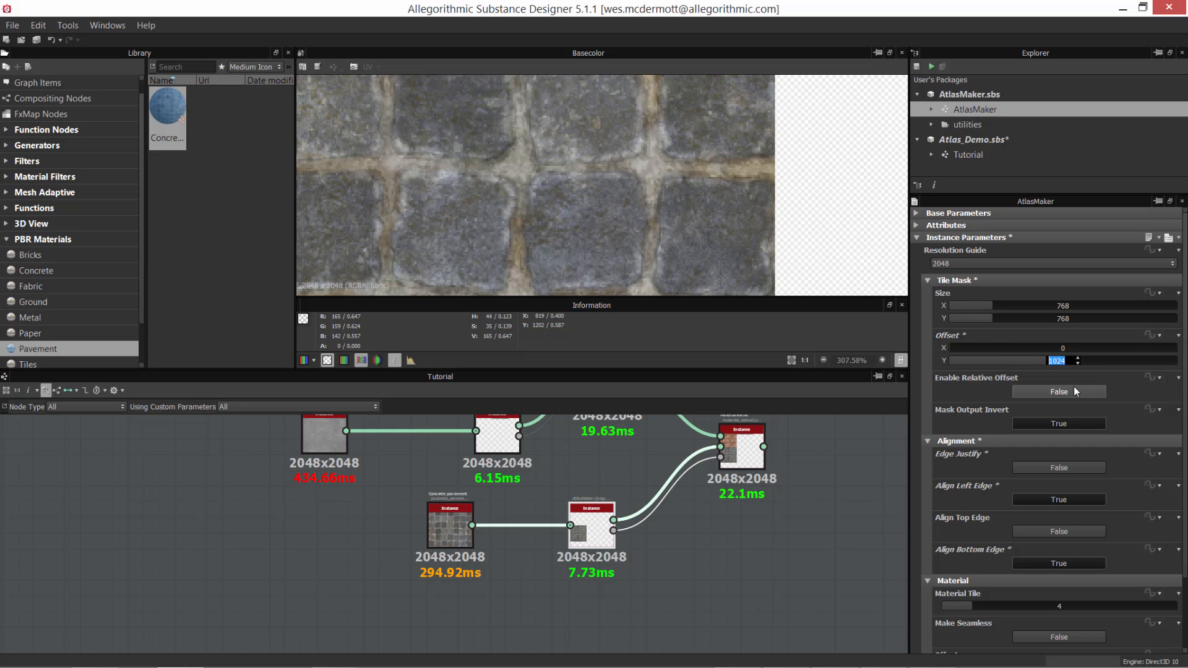
pyautogui.press('Return')
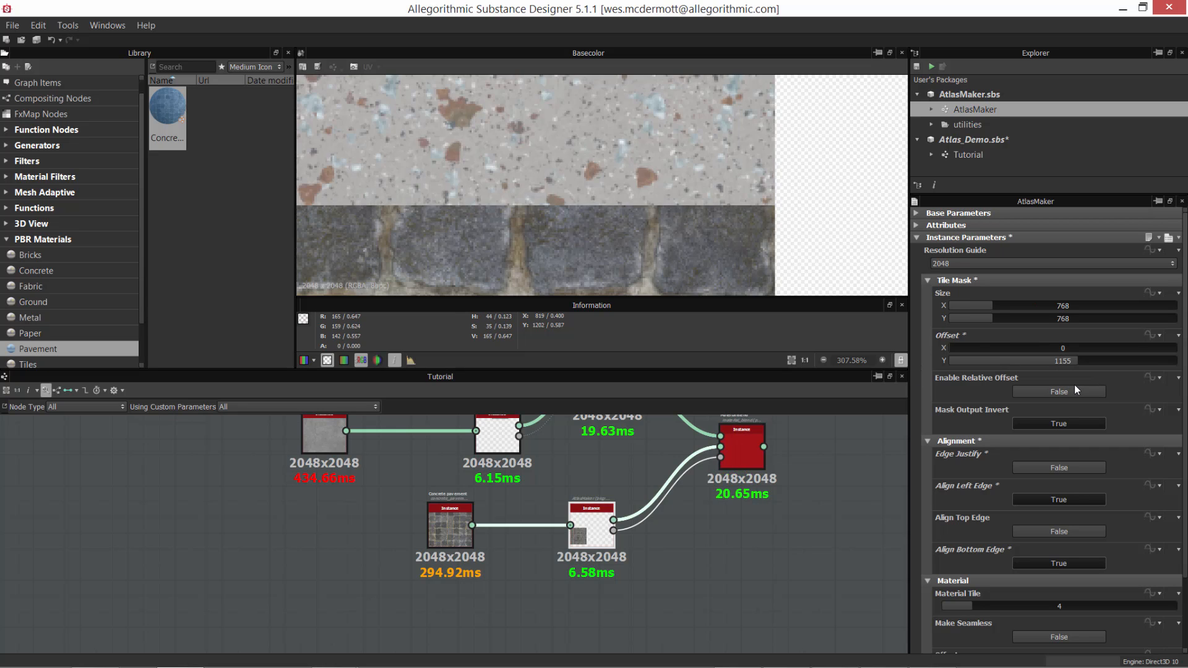
# Check the closed seam and the whole atlas in the base color preview, and hide the pixel information.
pyautogui.scroll(-1, 660, 151)
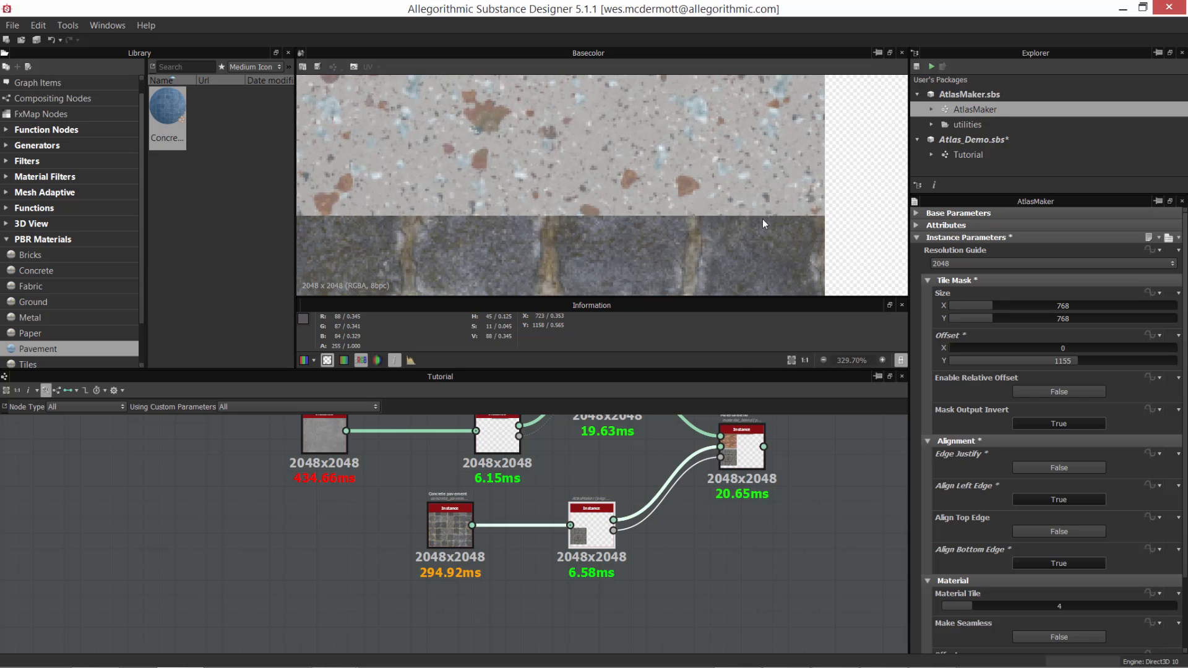
pyautogui.scroll(-3, 745, 192)
pyautogui.scroll(-5, 746, 191)
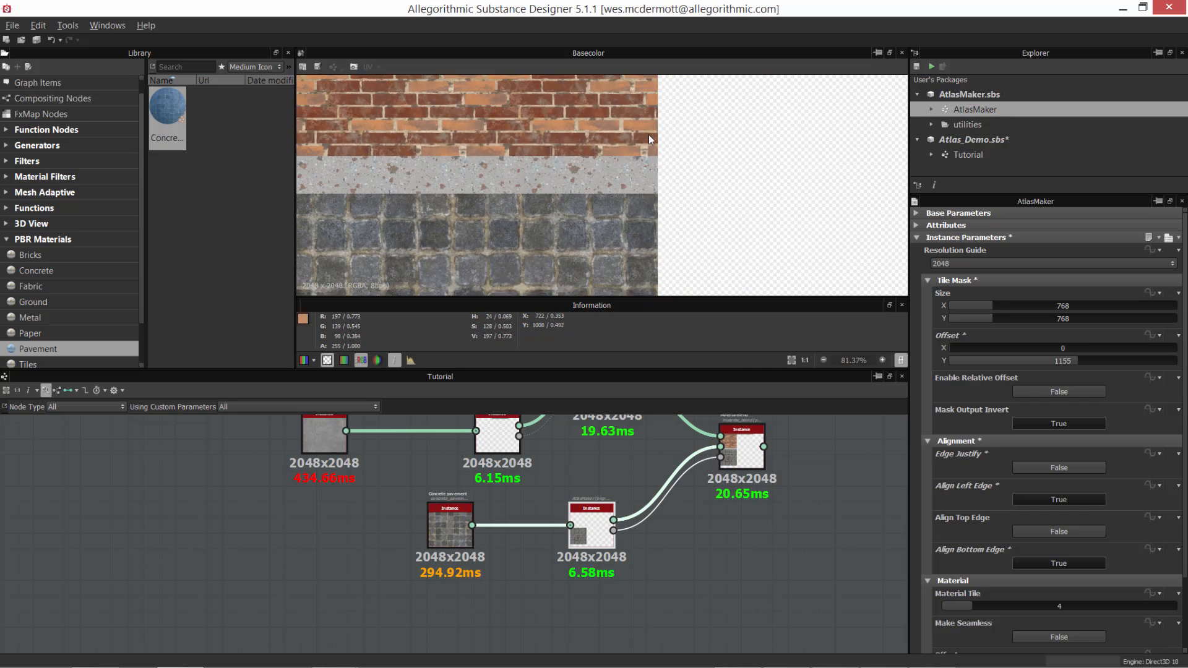
pyautogui.scroll(-5, 555, 158)
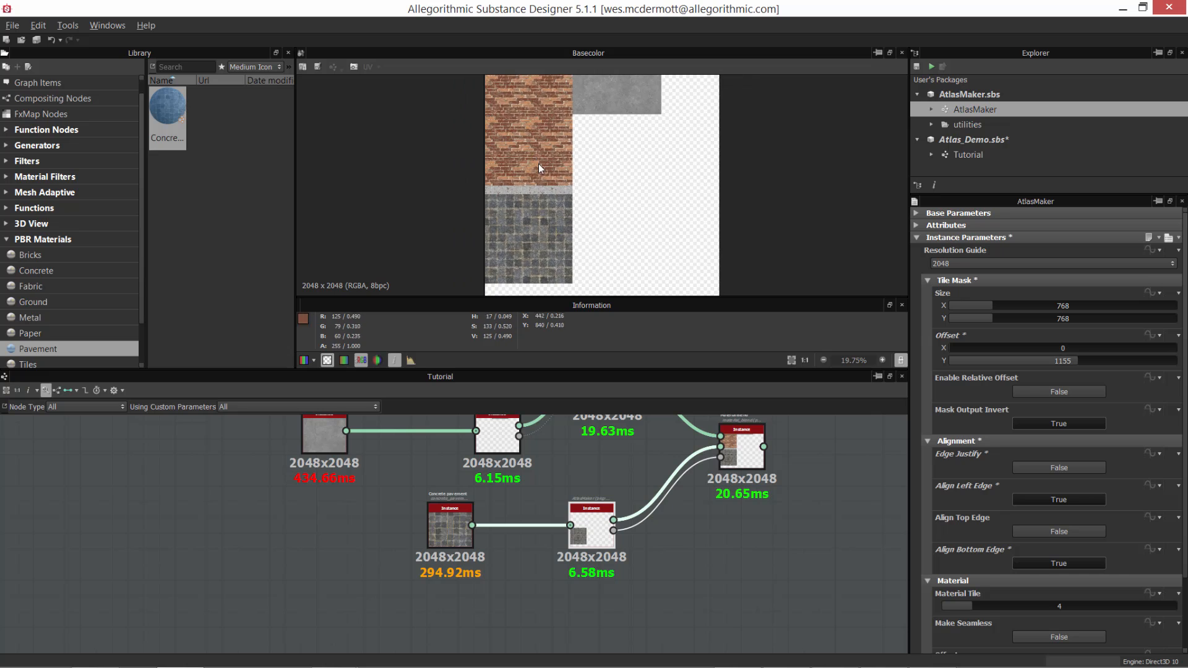
pyautogui.click(903, 306)
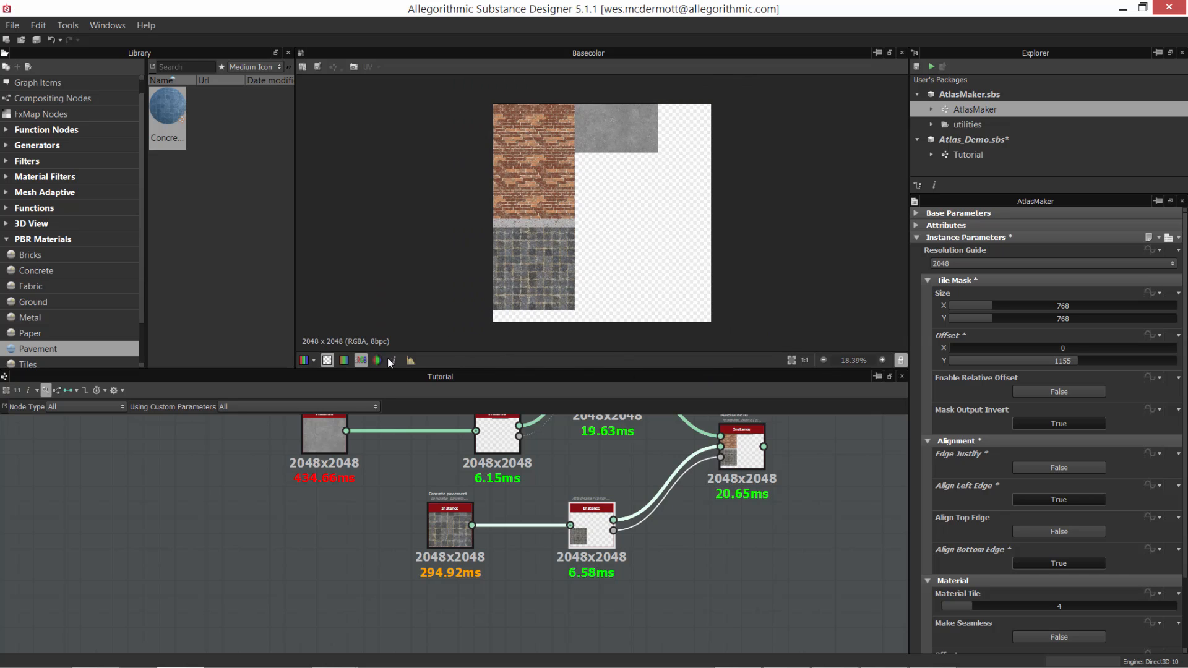
# Make the base color preview taller to examine the full atlas, and frame the final Material Blend node in the graph.
pyautogui.scroll(1, 584, 168)
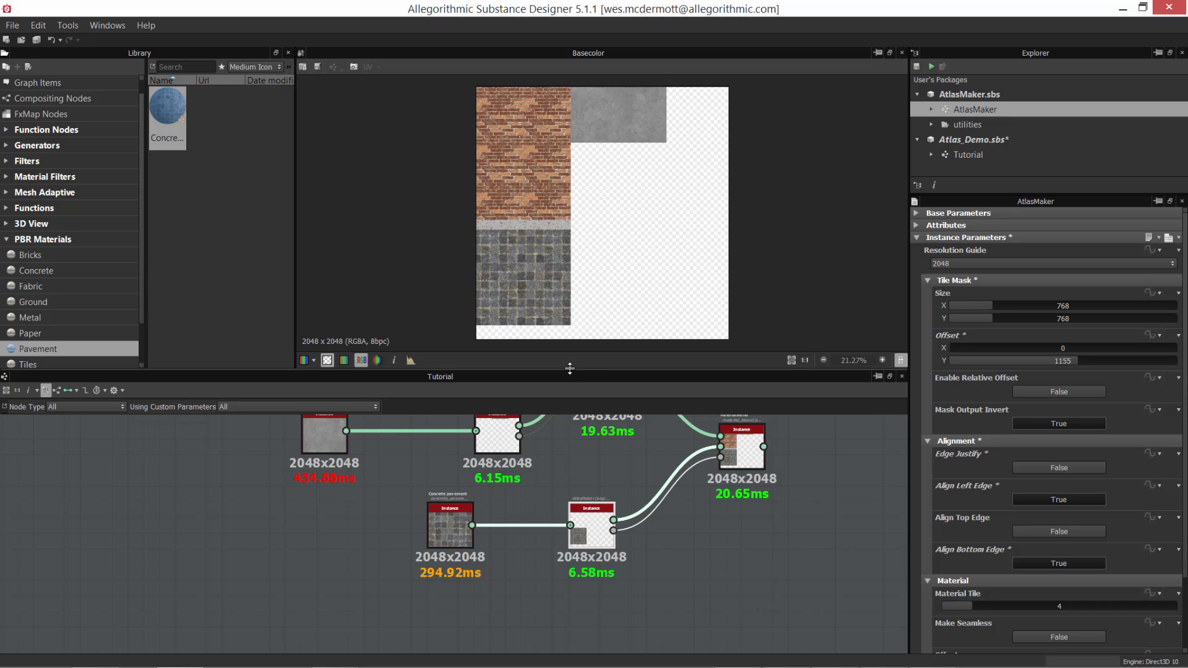
pyautogui.moveTo(570, 370); pyautogui.dragTo(574, 461)
pyautogui.scroll(3, 578, 326)
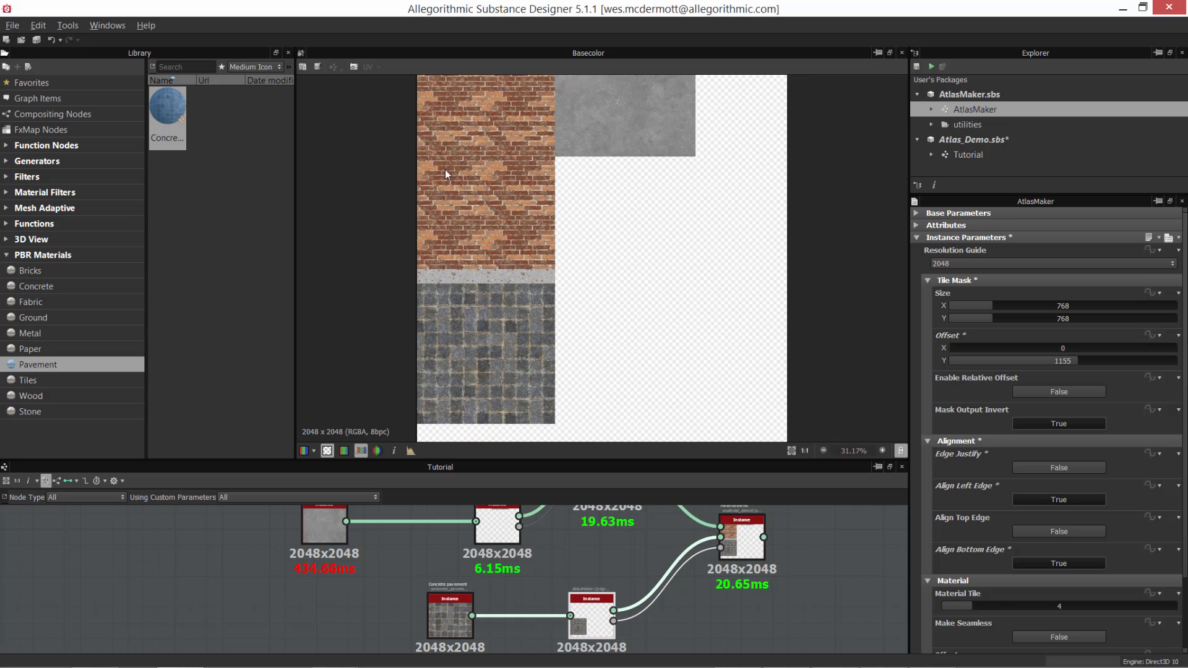
pyautogui.scroll(-1, 606, 258)
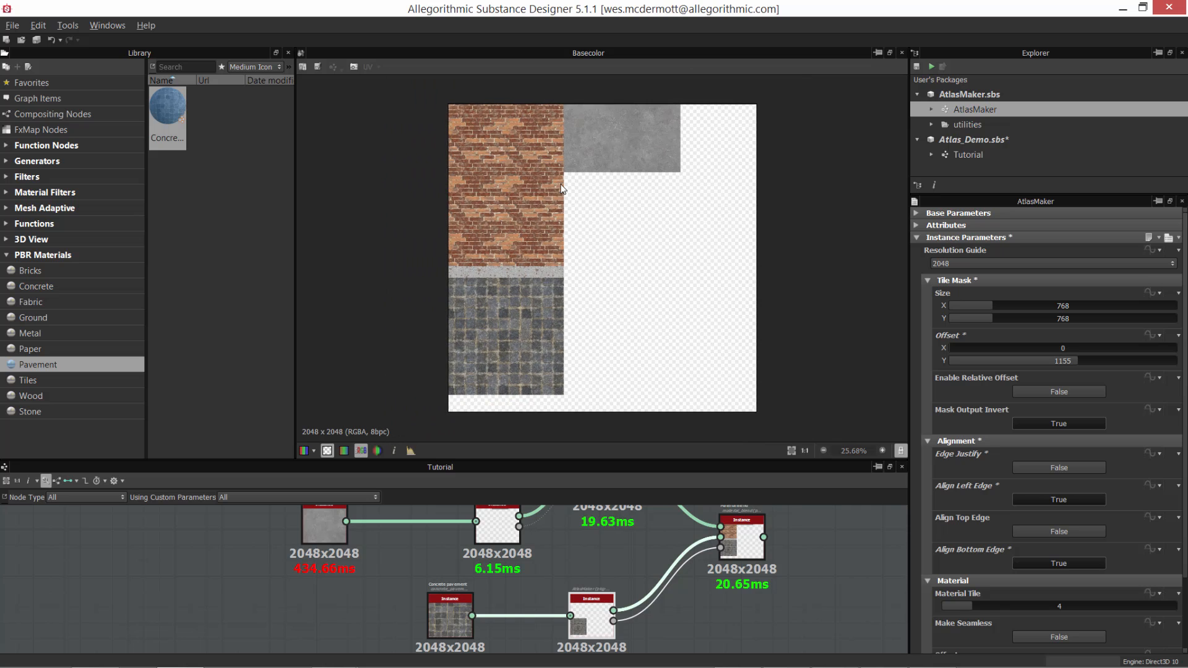
pyautogui.scroll(1, 602, 237)
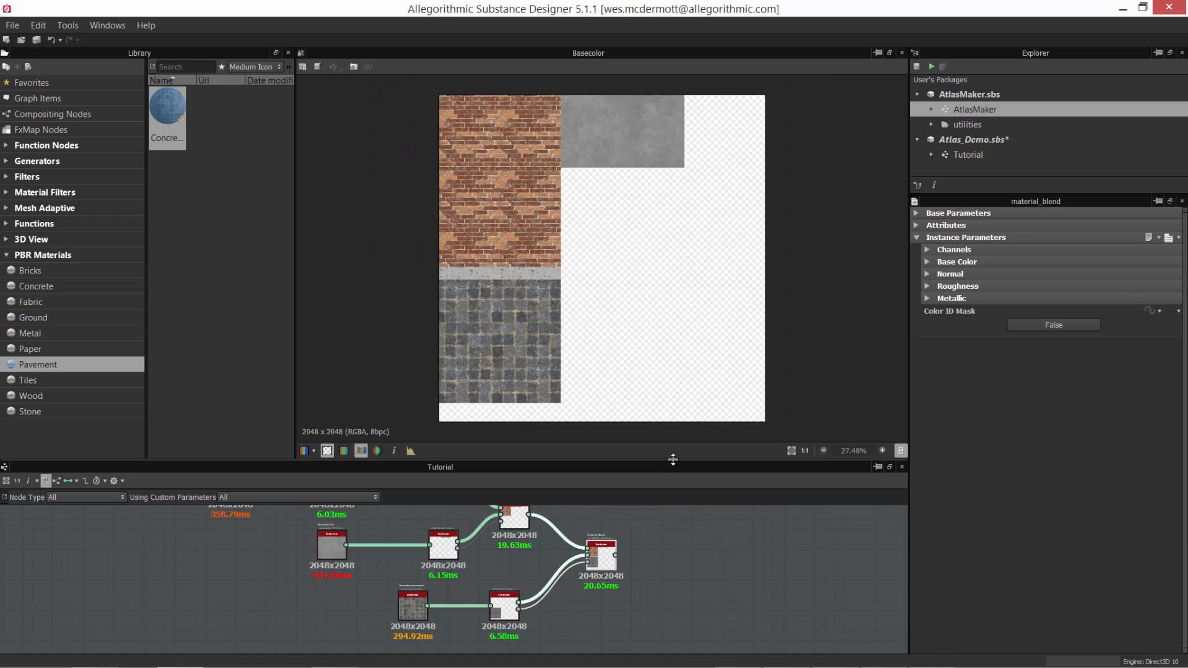
pyautogui.moveTo(639, 461); pyautogui.dragTo(638, 391)
pyautogui.scroll(-1, 639, 305)
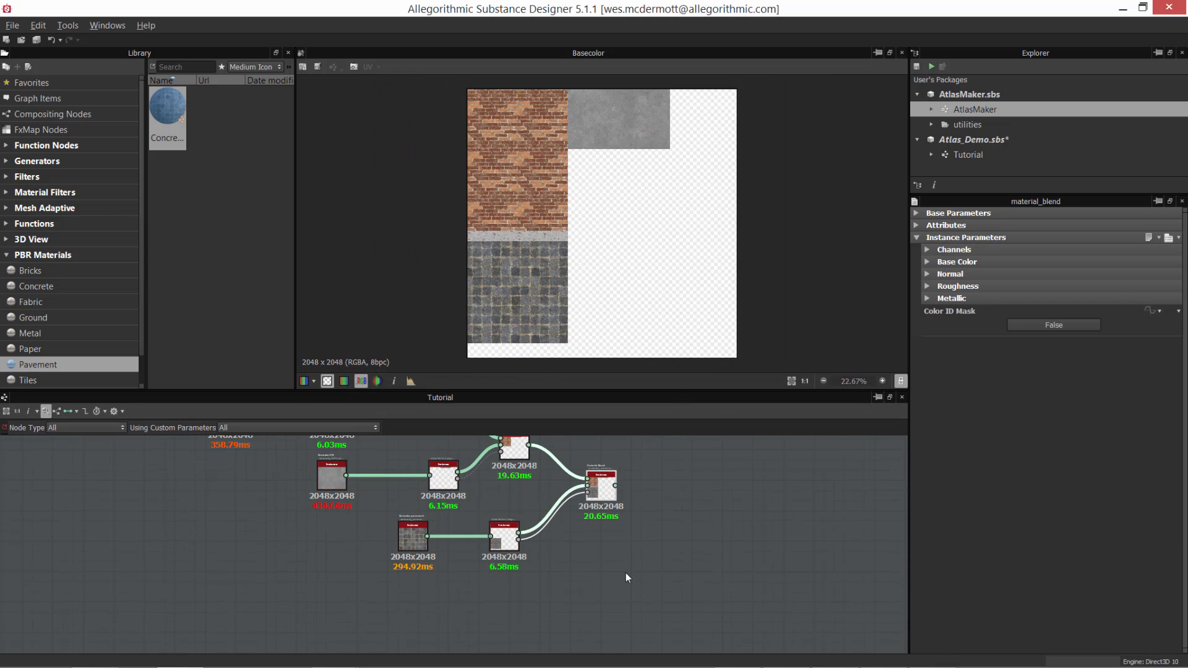
pyautogui.moveTo(626, 573); pyautogui.dragTo(562, 523, button='middle')
pyautogui.scroll(1, 574, 514)
pyautogui.scroll(2, 575, 513)
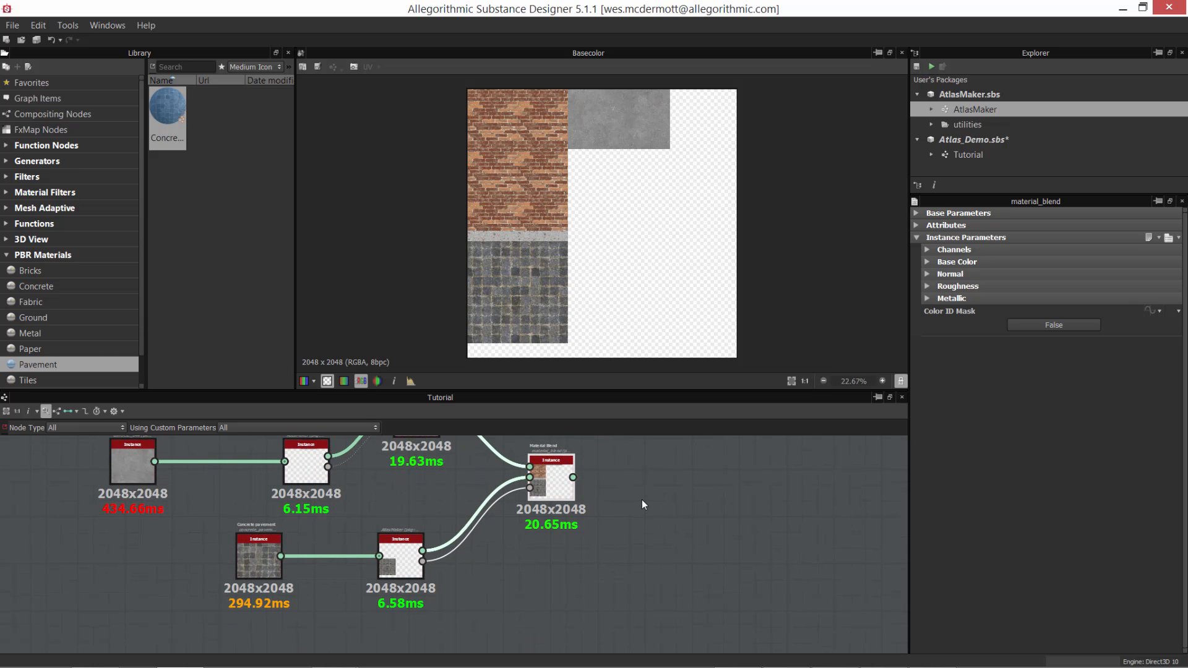
# Switch to Maya and move the separate board Board2 into the space between the two wall pieces.
pyautogui.hotkey('alt', 'Tab')
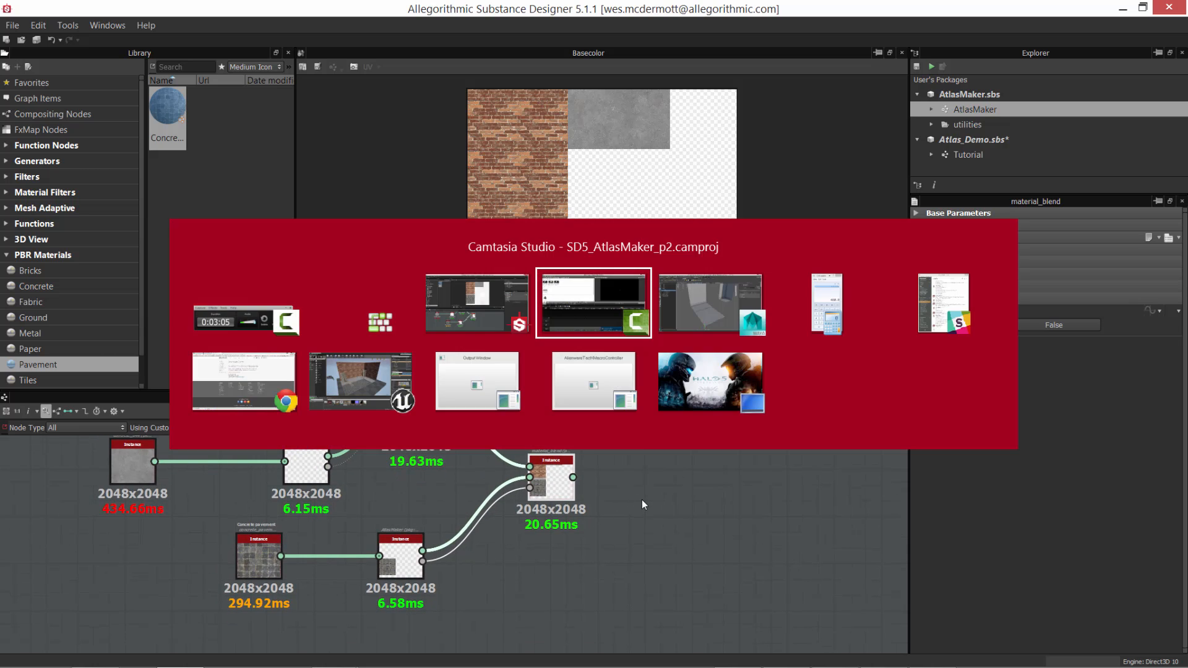
pyautogui.scroll(-4, 725, 461)
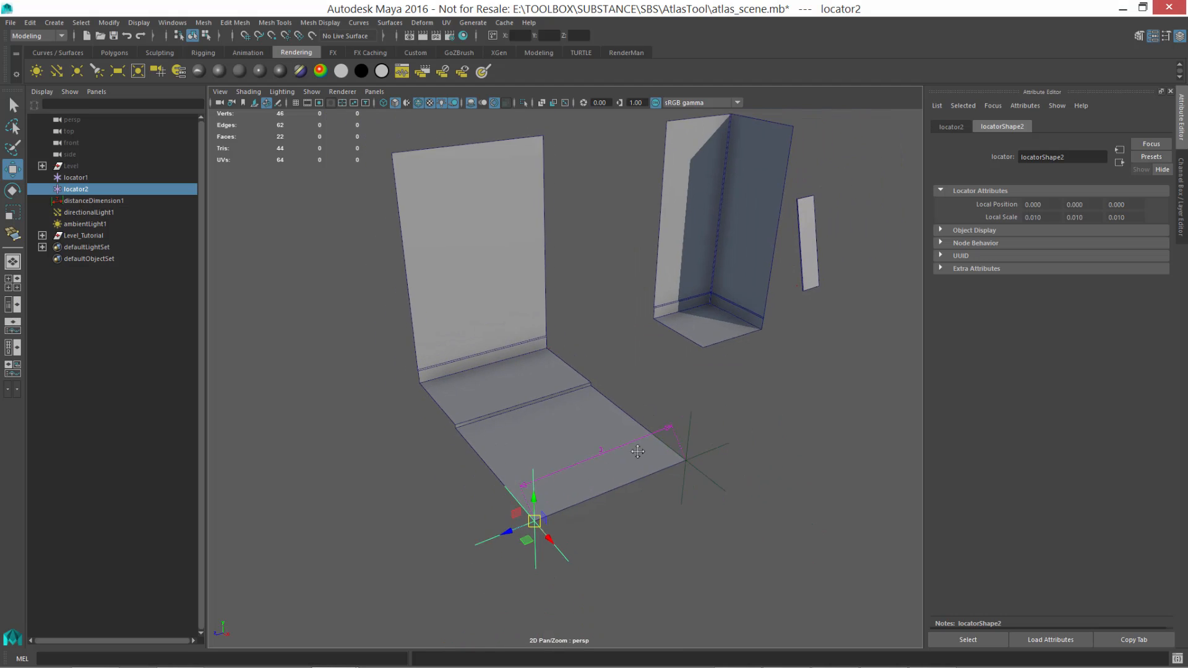
pyautogui.click(753, 309)
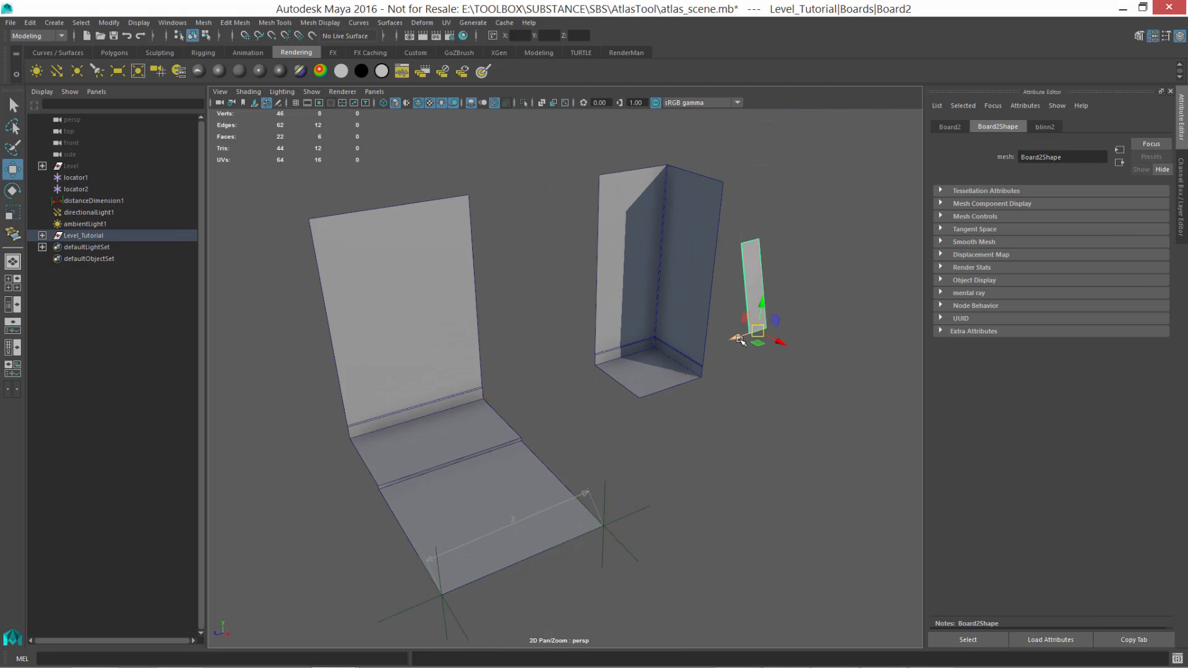
pyautogui.moveTo(738, 336); pyautogui.dragTo(530, 401)
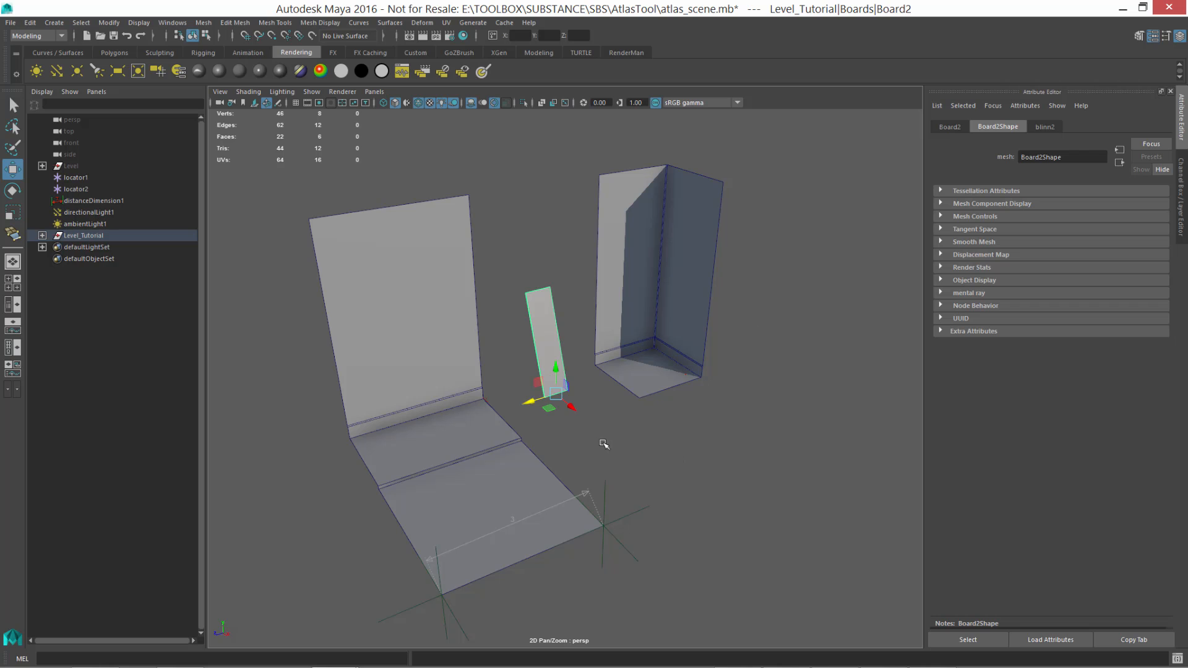
# Vertex-snap locator1 of the distance dimension to the board's lower corner.
pyautogui.moveTo(599, 441); pyautogui.dragTo(673, 497, button='right')
pyautogui.click(634, 514)
pyautogui.scroll(8, 646, 530)
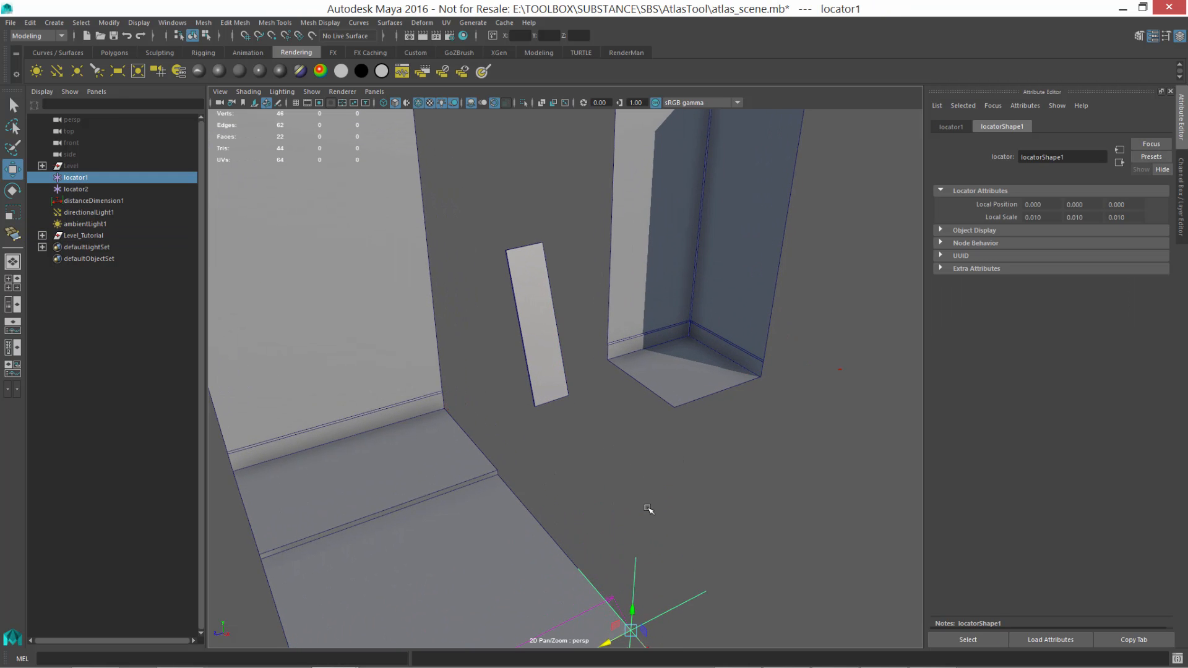
pyautogui.scroll(1, 672, 492)
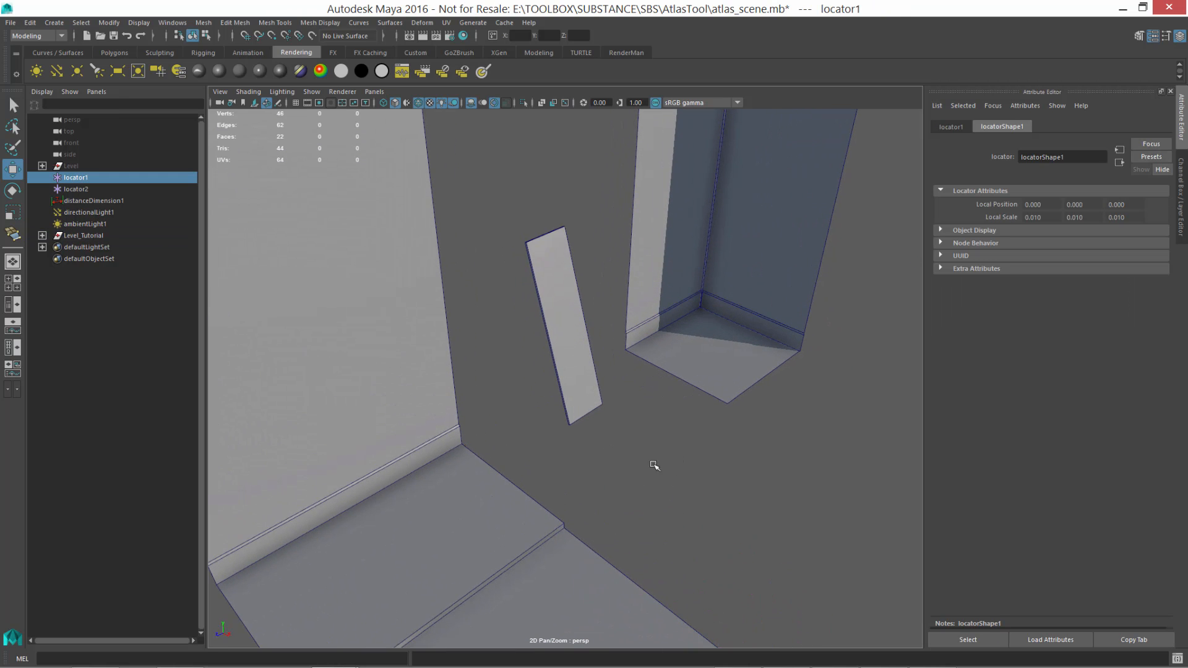
pyautogui.press('v')
pyautogui.middleClick(572, 425)
pyautogui.moveTo(885, 636); pyautogui.dragTo(579, 431)
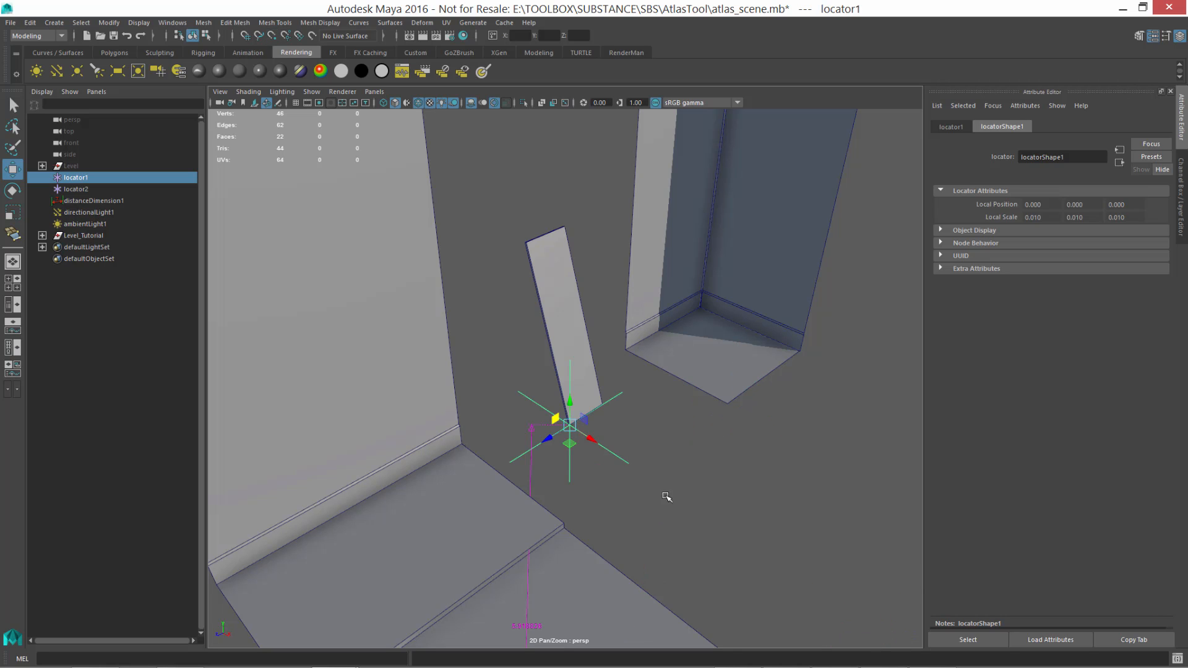
# Select locator2 at the ground's near corner and move it with vertex snapping up to the board's upper end.
pyautogui.scroll(-5, 565, 478)
pyautogui.moveTo(492, 490); pyautogui.dragTo(492, 491)
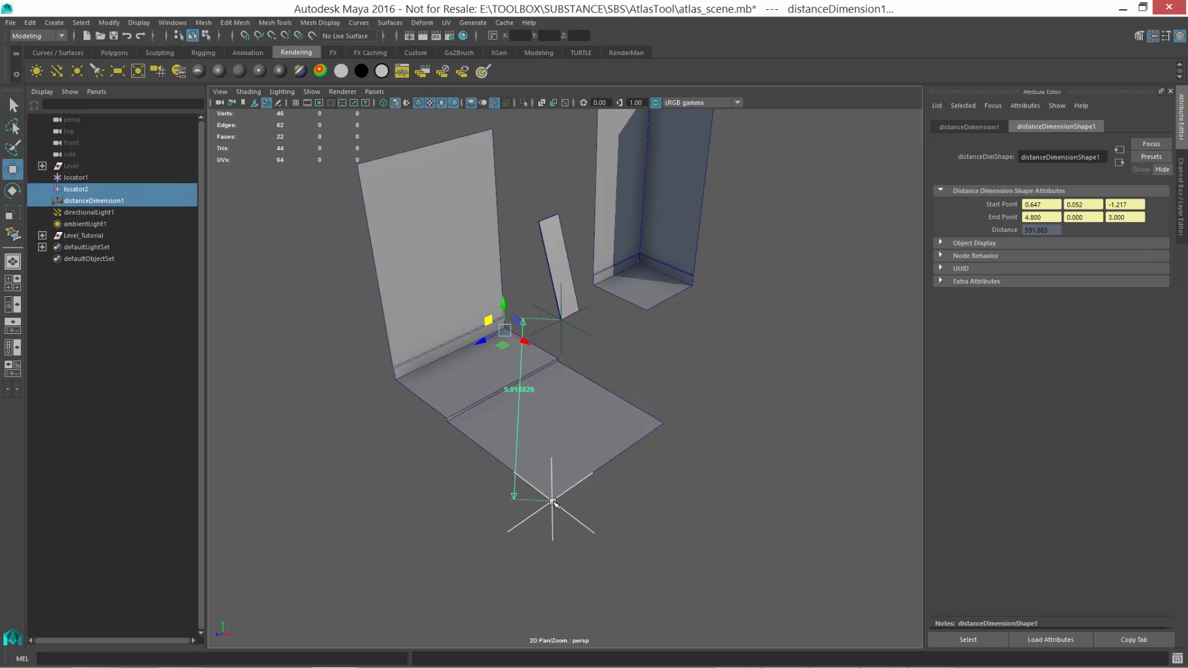
pyautogui.scroll(2, 588, 498)
pyautogui.click(668, 437)
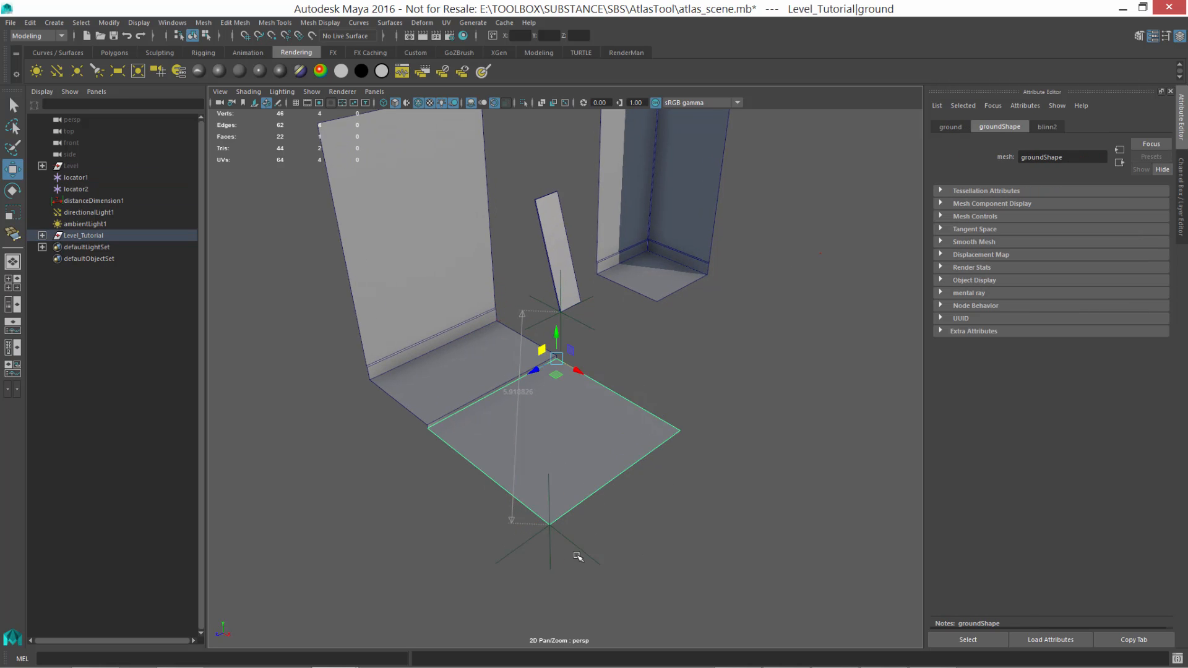
pyautogui.click(589, 551)
pyautogui.click(587, 553)
pyautogui.press('v')
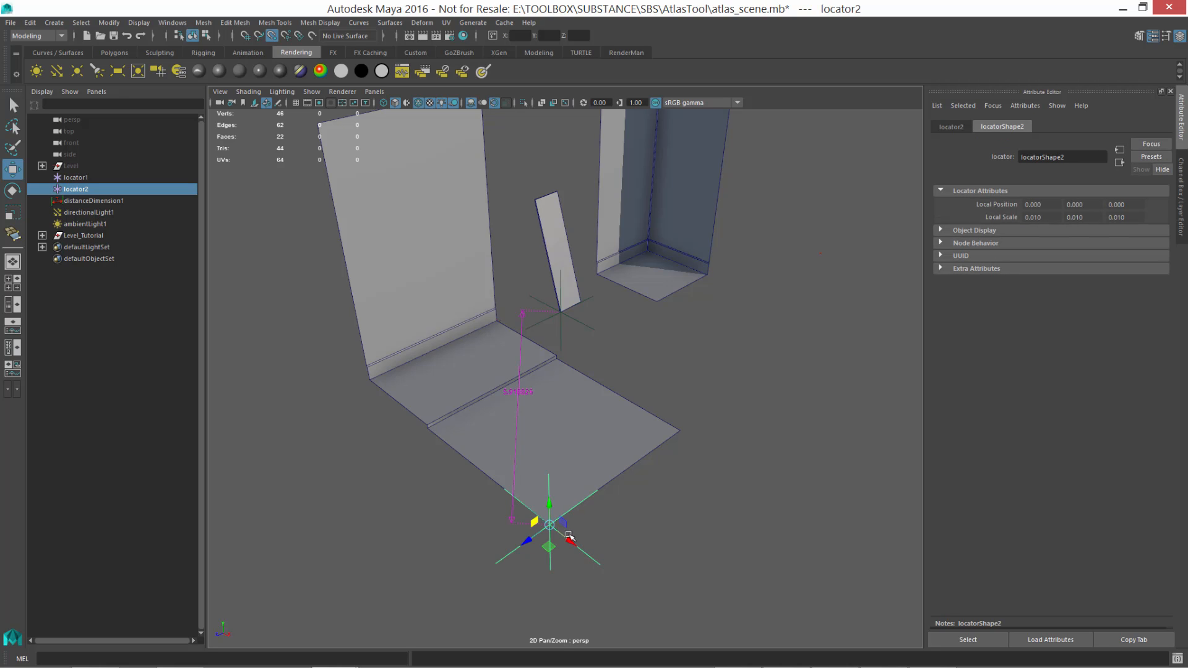
pyautogui.moveTo(549, 525); pyautogui.dragTo(533, 203)
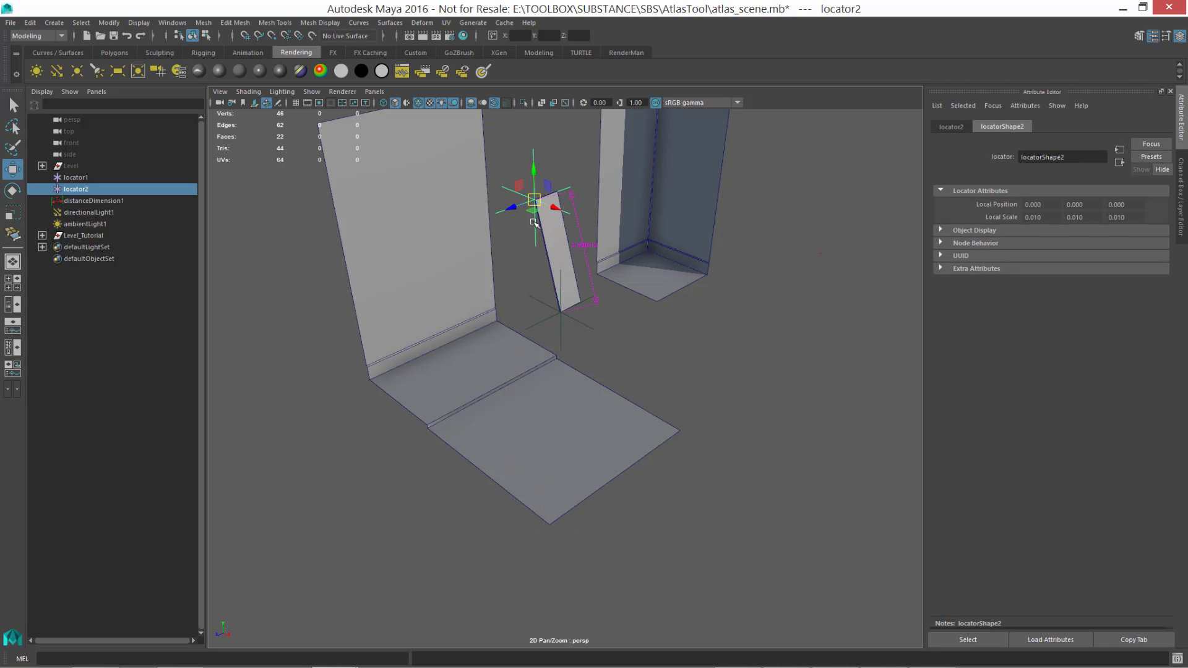
# Refine locator2's vertex snap at the board's upper front corner to measure the board's length accurately.
pyautogui.keyDown('alt'); pyautogui.moveTo(545, 229); pyautogui.dragTo(663, 347, button='right'); pyautogui.keyUp('alt')
pyautogui.keyDown('alt'); pyautogui.moveTo(604, 161); pyautogui.dragTo(633, 382, button='middle'); pyautogui.keyUp('alt')
pyautogui.keyDown('alt'); pyautogui.moveTo(545, 273); pyautogui.dragTo(597, 299, button='right'); pyautogui.keyUp('alt')
pyautogui.moveTo(597, 299)
pyautogui.keyDown('alt'); pyautogui.mouseDown()
pyautogui.moveTo(597, 364)
pyautogui.moveTo(598, 302)
pyautogui.mouseUp(); pyautogui.keyUp('alt')
pyautogui.keyDown('alt'); pyautogui.moveTo(598, 302); pyautogui.dragTo(568, 294, button='middle'); pyautogui.keyUp('alt')
pyautogui.keyDown('alt'); pyautogui.moveTo(568, 294); pyautogui.dragTo(578, 313, button='right'); pyautogui.keyUp('alt')
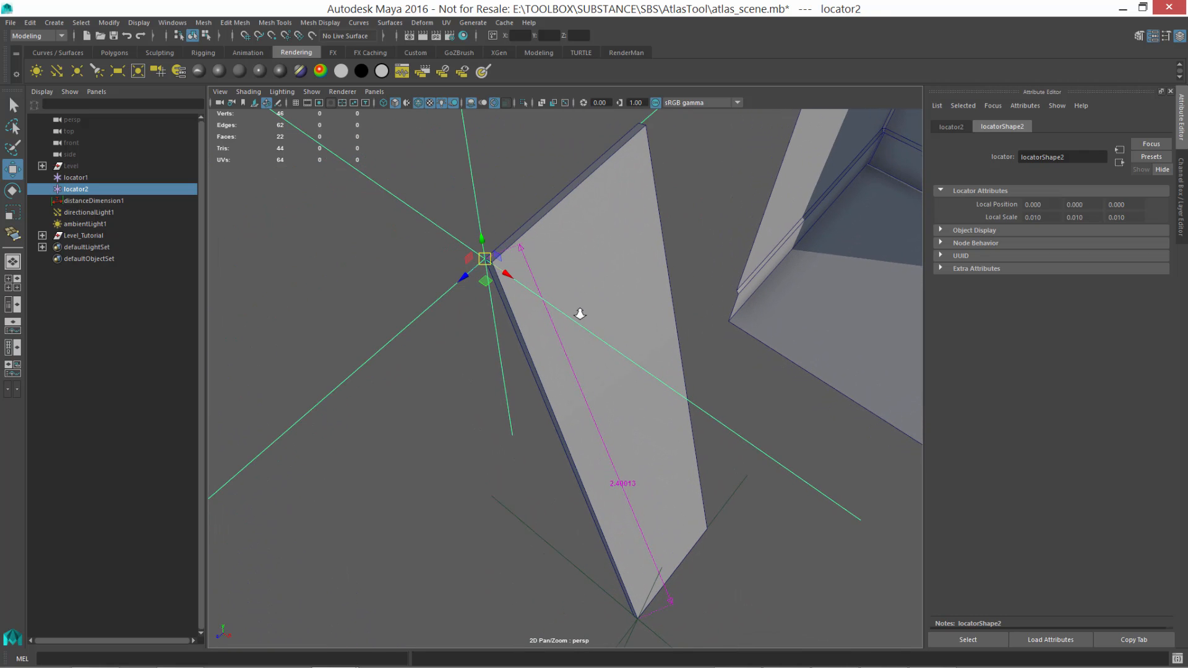
pyautogui.press('v')
pyautogui.moveTo(509, 275); pyautogui.dragTo(498, 267)
pyautogui.keyDown('alt'); pyautogui.moveTo(682, 393); pyautogui.dragTo(657, 360); pyautogui.keyUp('alt')
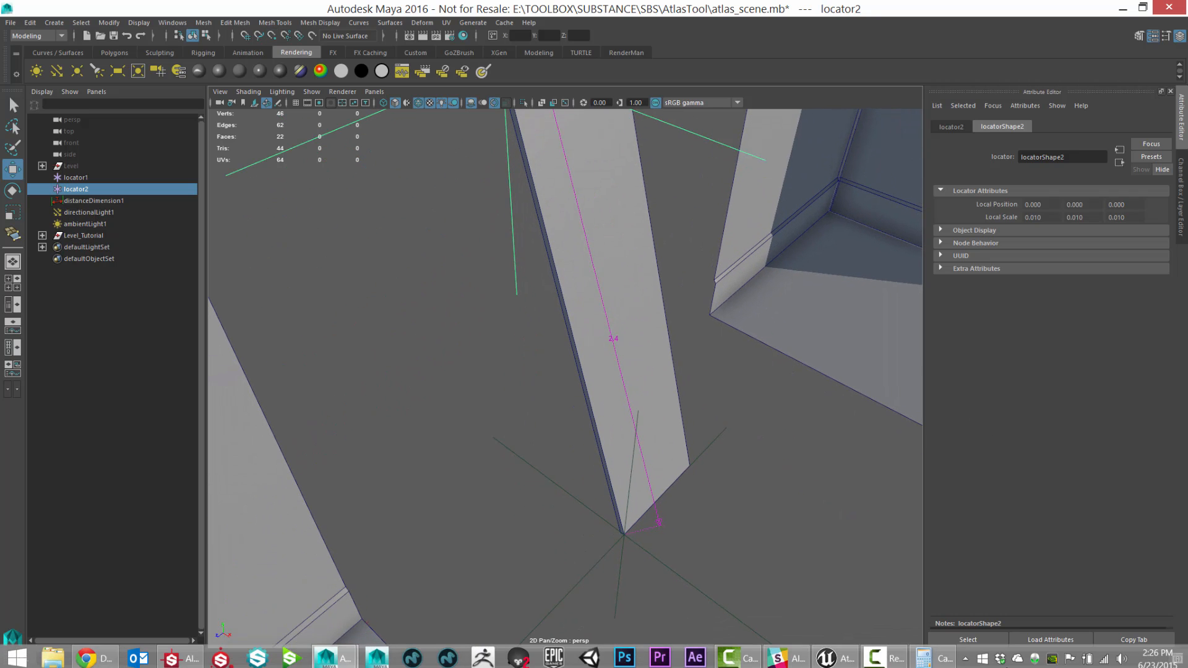
# Switch to the Calculator and compute 2.4 * 256 to convert the board's length to pixels, clearing the result when done.
pyautogui.click(928, 655)
pyautogui.moveTo(568, 110); pyautogui.dragTo(806, 150)
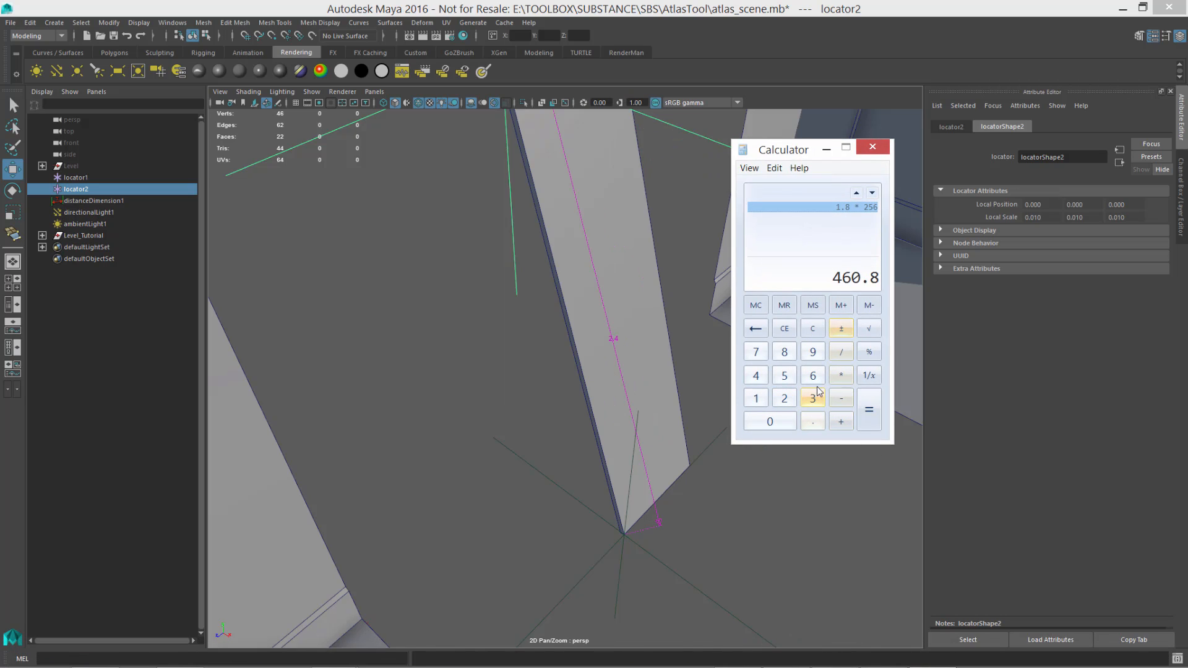
pyautogui.click(815, 329)
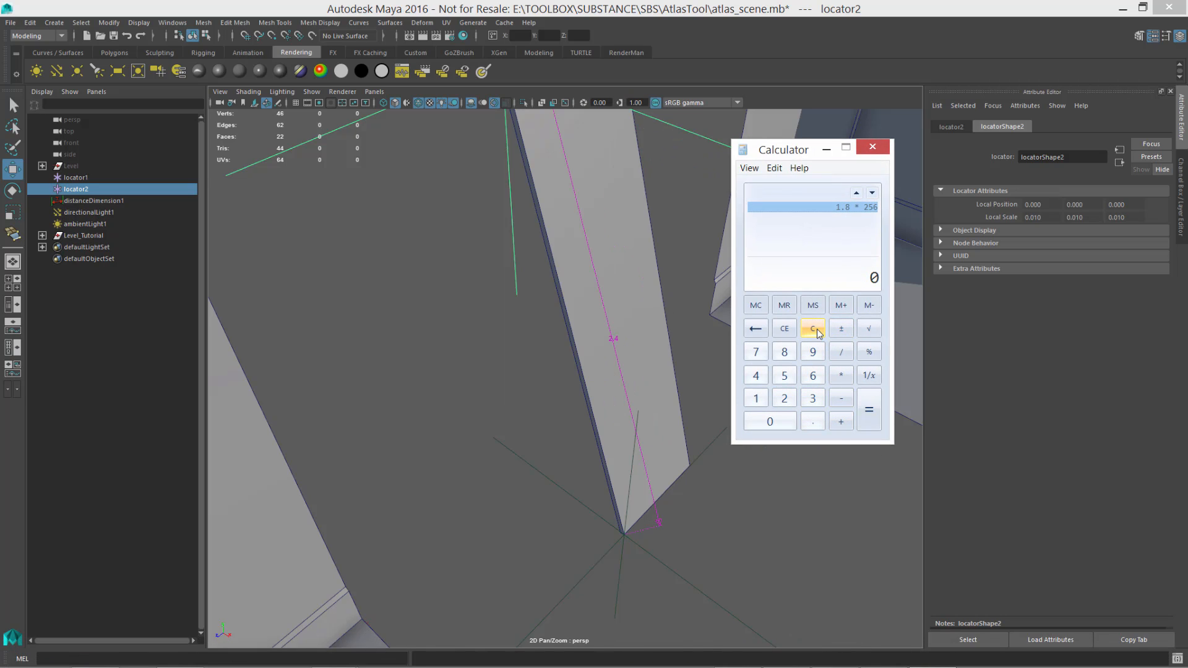
pyautogui.click(784, 399)
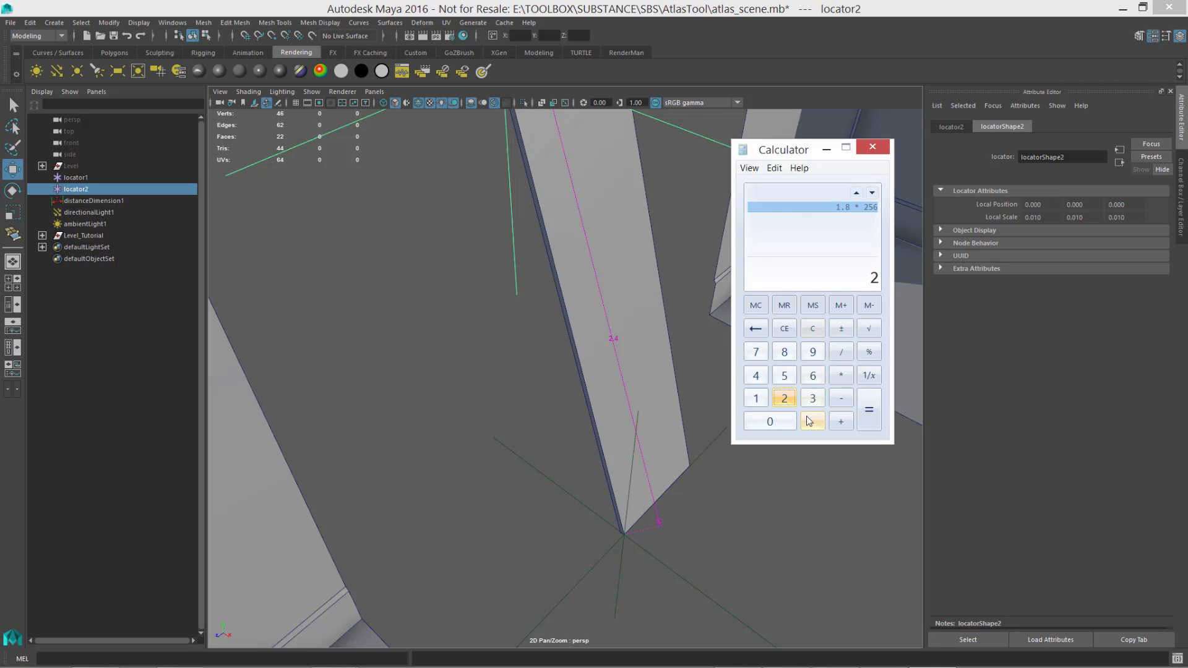
pyautogui.click(813, 422)
pyautogui.click(758, 379)
pyautogui.click(841, 375)
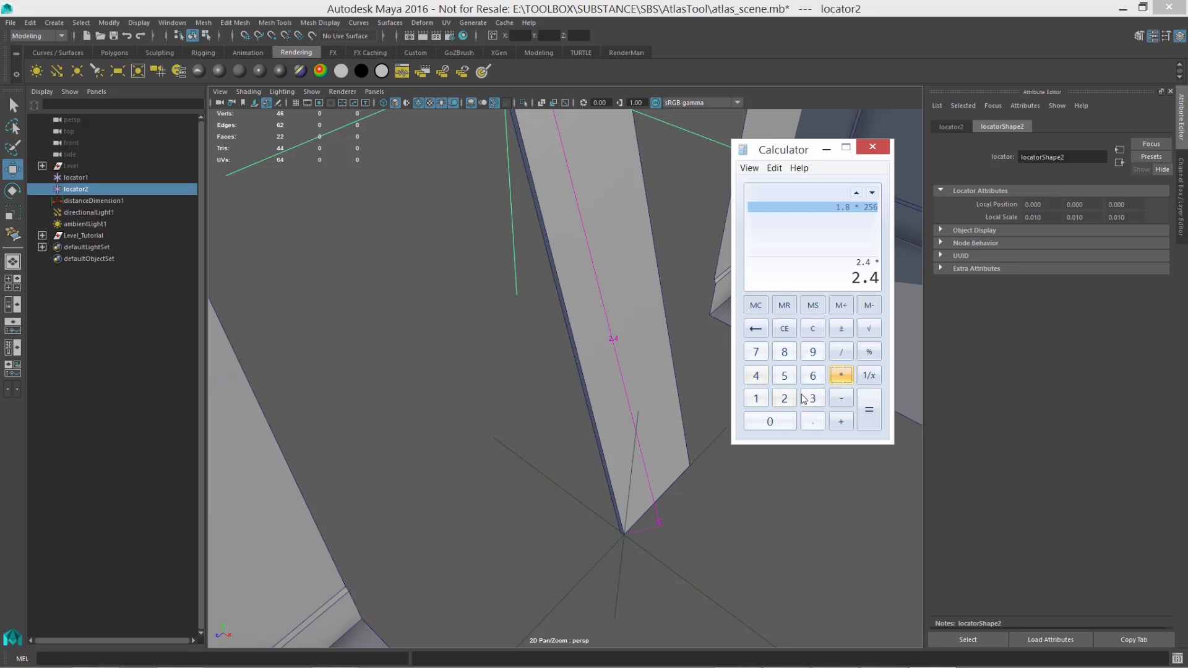
pyautogui.click(784, 399)
pyautogui.click(784, 375)
pyautogui.click(813, 378)
pyautogui.click(869, 409)
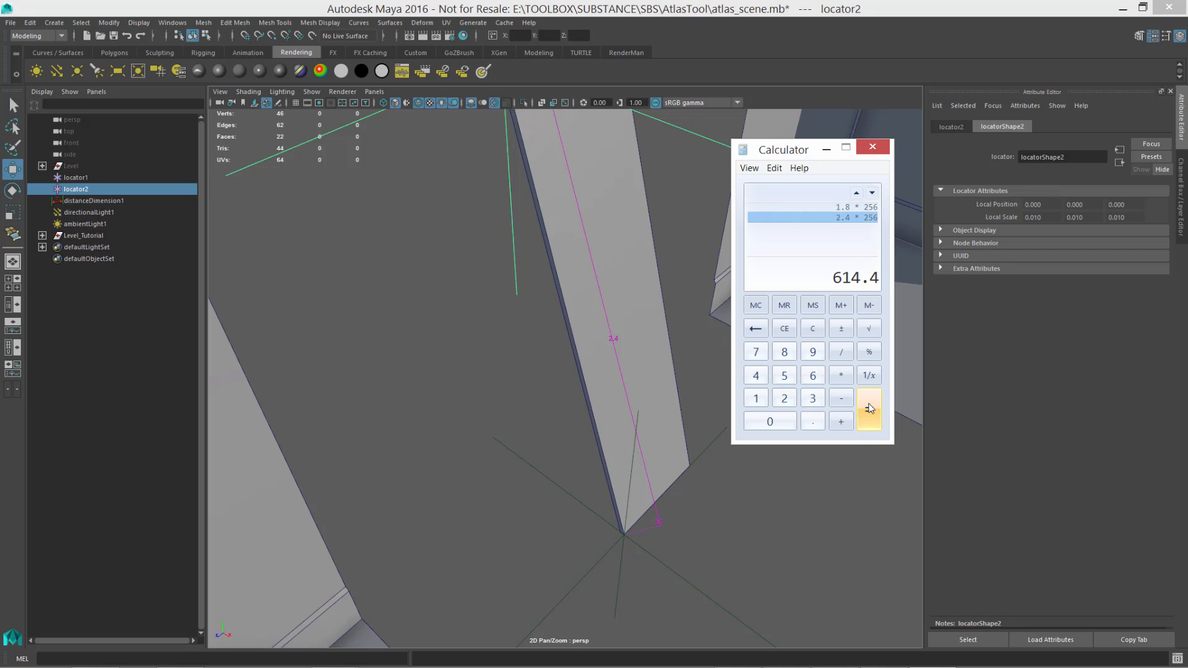
pyautogui.click(812, 328)
# Vertex-snap locator1 to the other corner of the board's upper end to measure the board's width.
pyautogui.keyDown('alt'); pyautogui.moveTo(659, 399); pyautogui.dragTo(599, 370, button='right'); pyautogui.keyUp('alt')
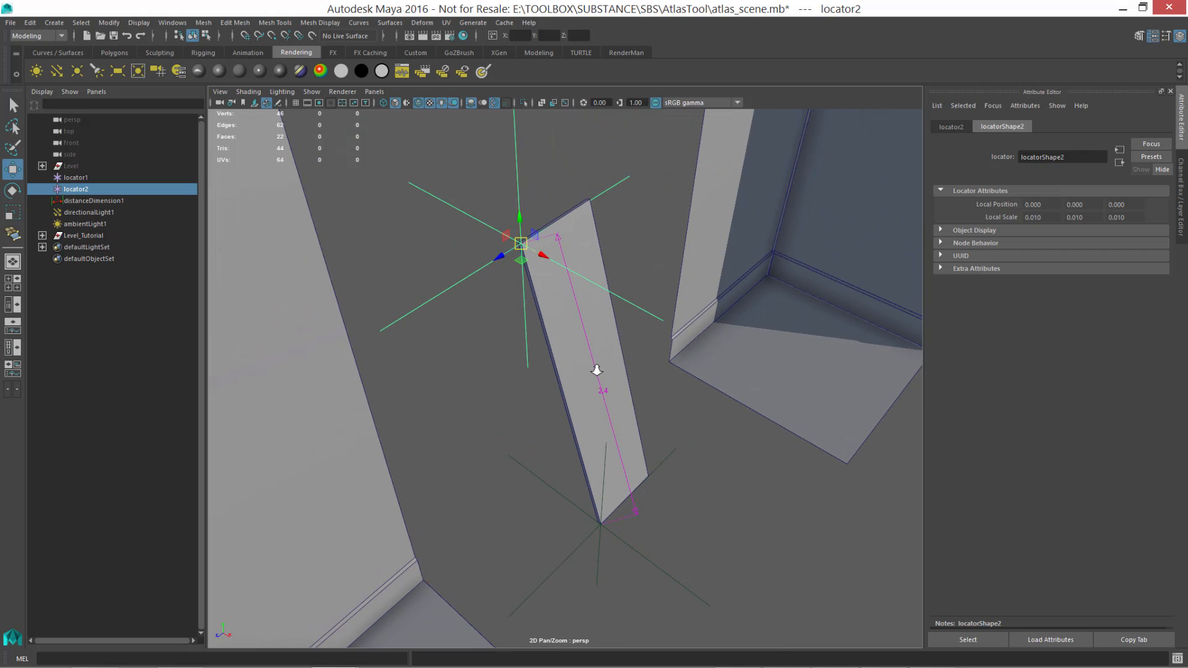
pyautogui.click(678, 586)
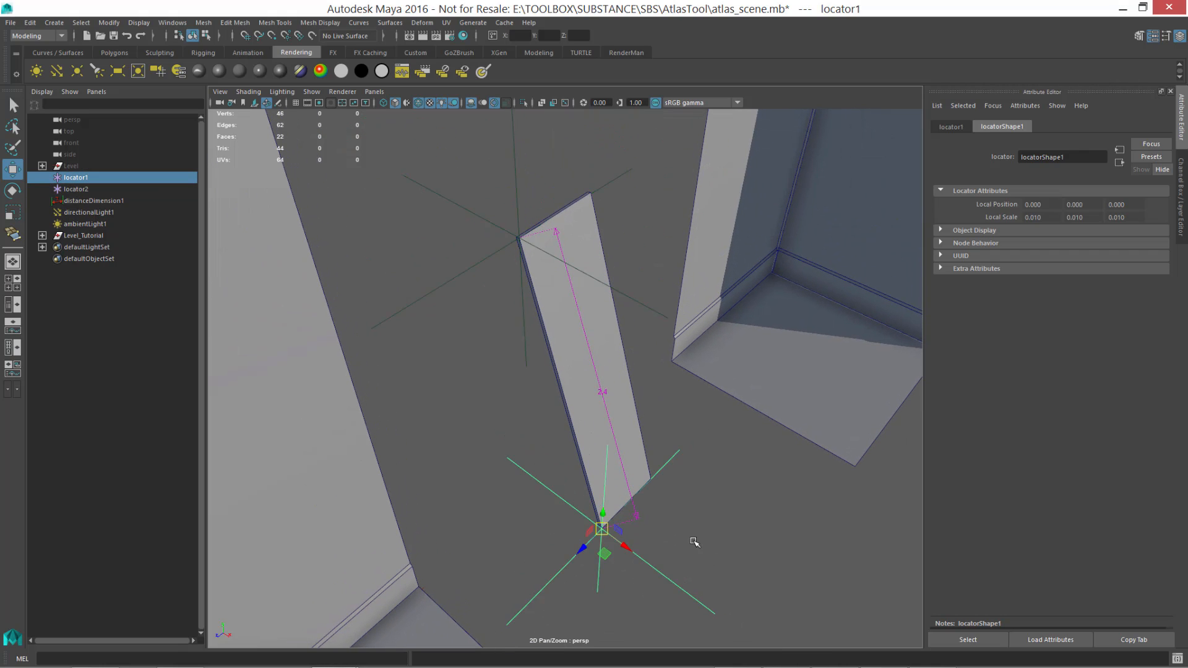
pyautogui.press('v')
pyautogui.moveTo(604, 530); pyautogui.dragTo(597, 194)
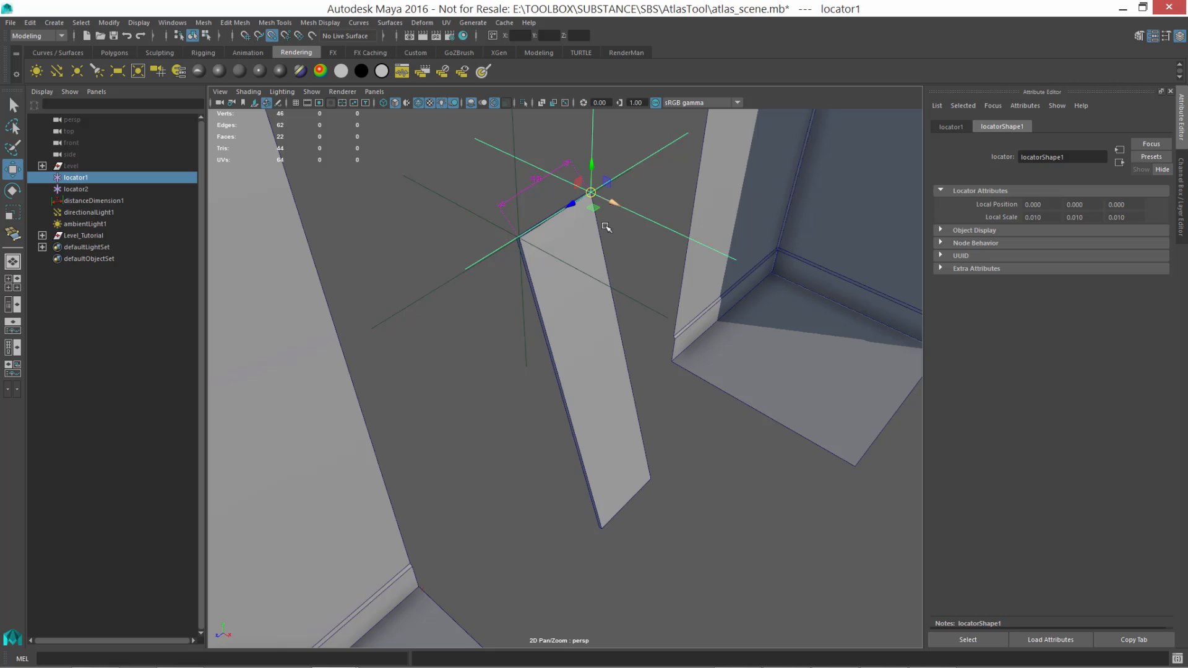
pyautogui.keyDown('alt'); pyautogui.moveTo(575, 201); pyautogui.dragTo(655, 264, button='right'); pyautogui.keyUp('alt')
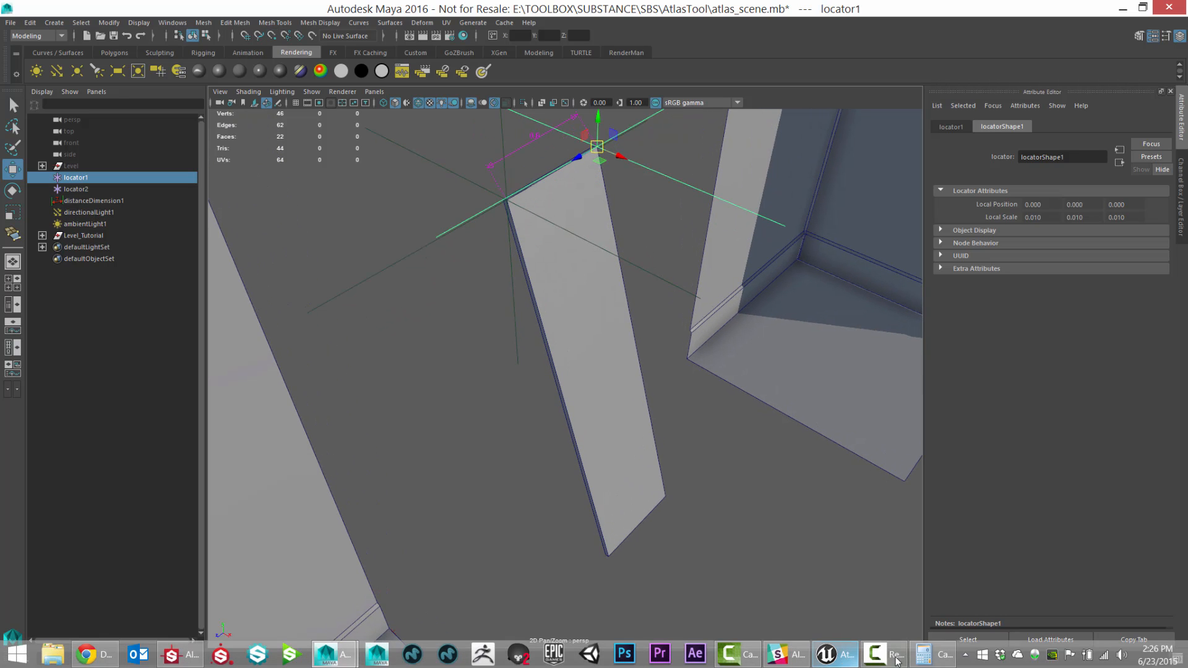
# Compute 0.6 * 256 in the Calculator for the board's pixel width, recall the 2.4 * 256 result, and minimize the Calculator.
pyautogui.click(928, 660)
pyautogui.click(812, 421)
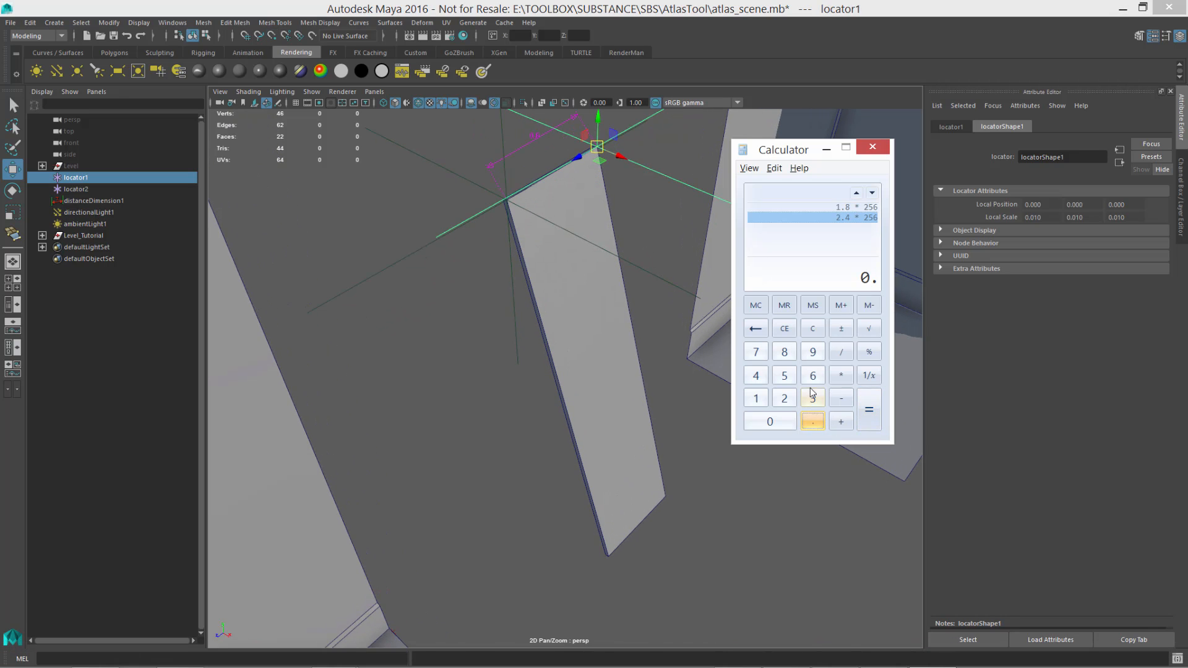
pyautogui.click(813, 376)
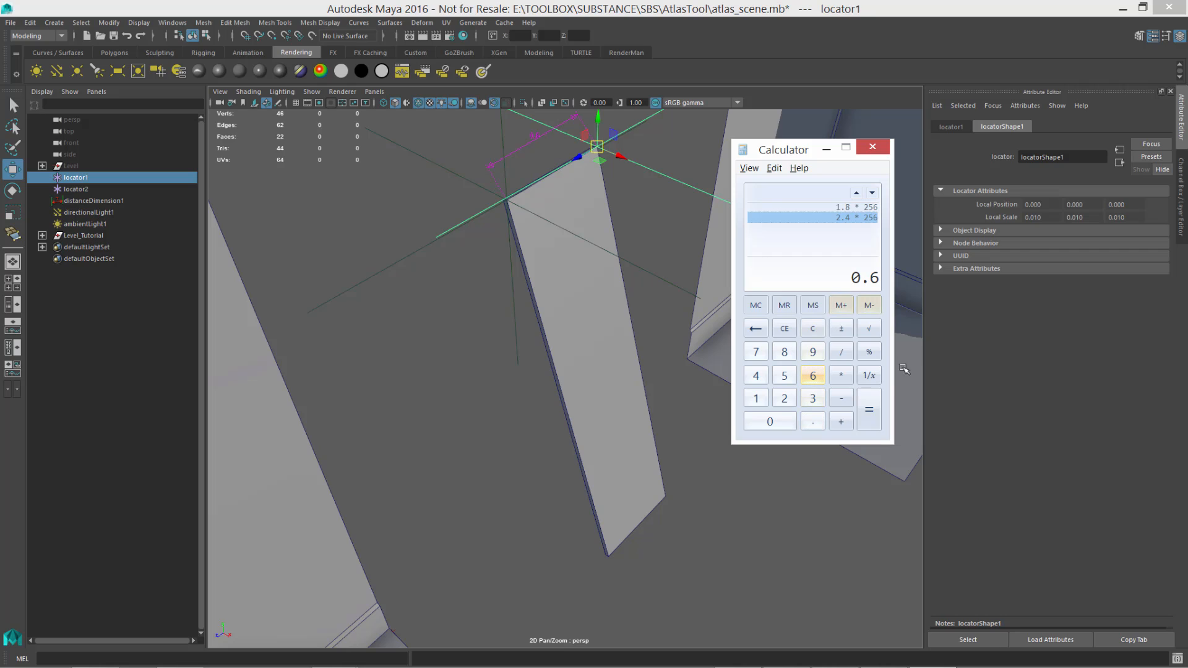
pyautogui.click(841, 375)
pyautogui.click(785, 398)
pyautogui.click(786, 379)
pyautogui.click(813, 375)
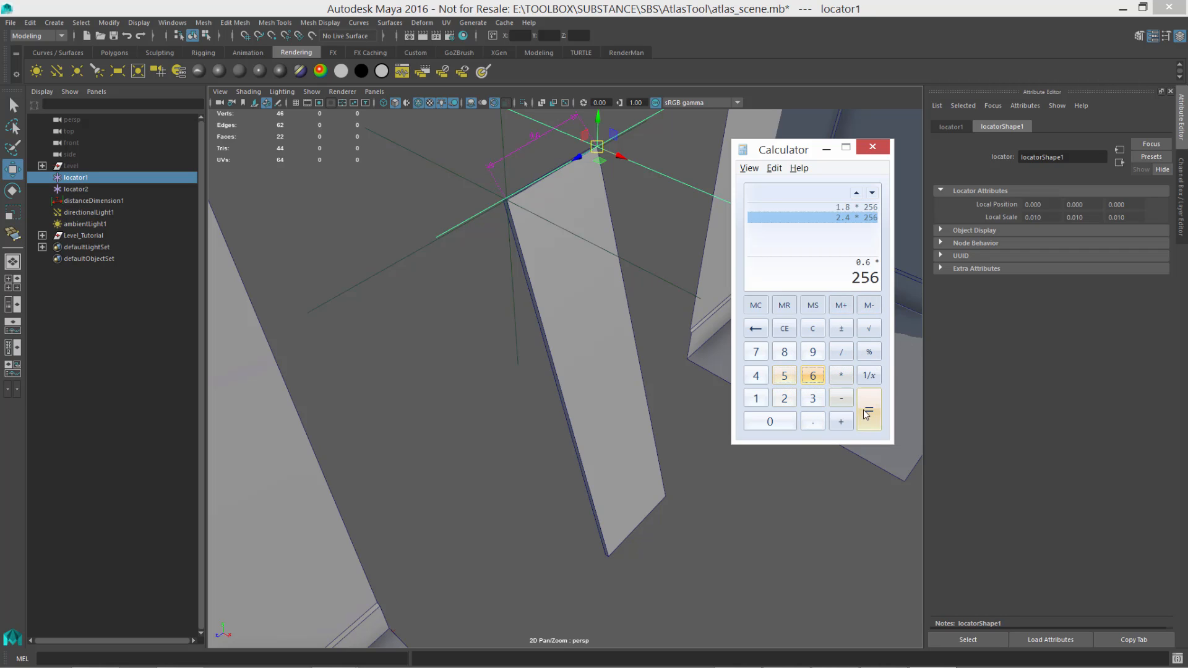
pyautogui.click(869, 410)
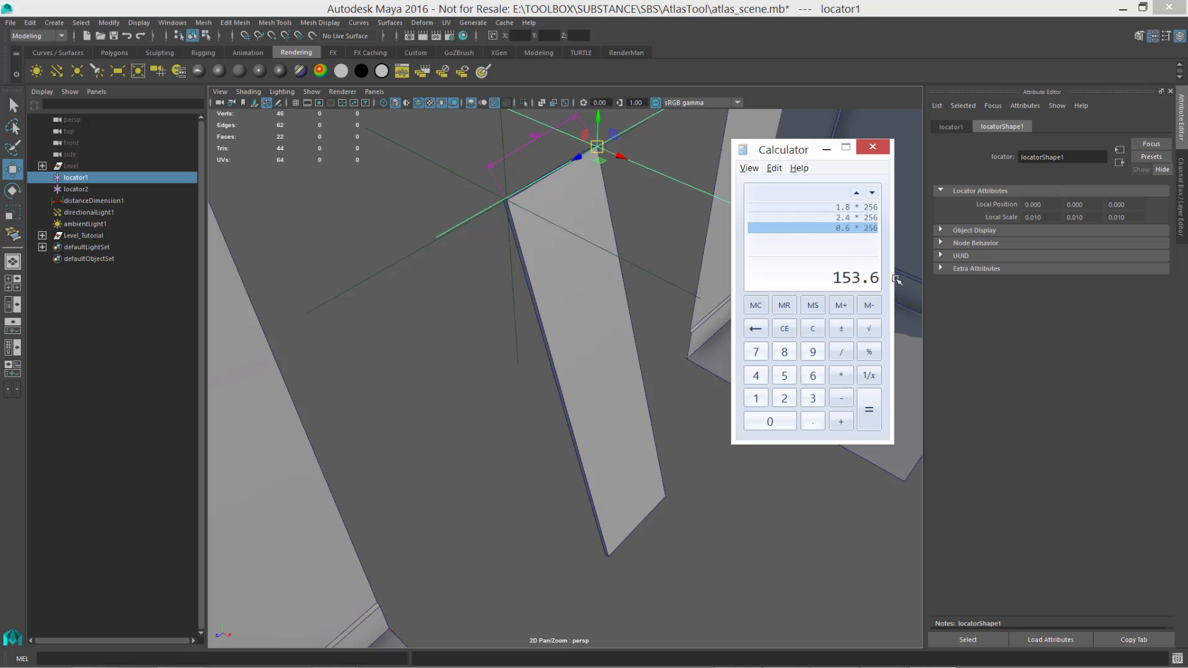
pyautogui.click(842, 218)
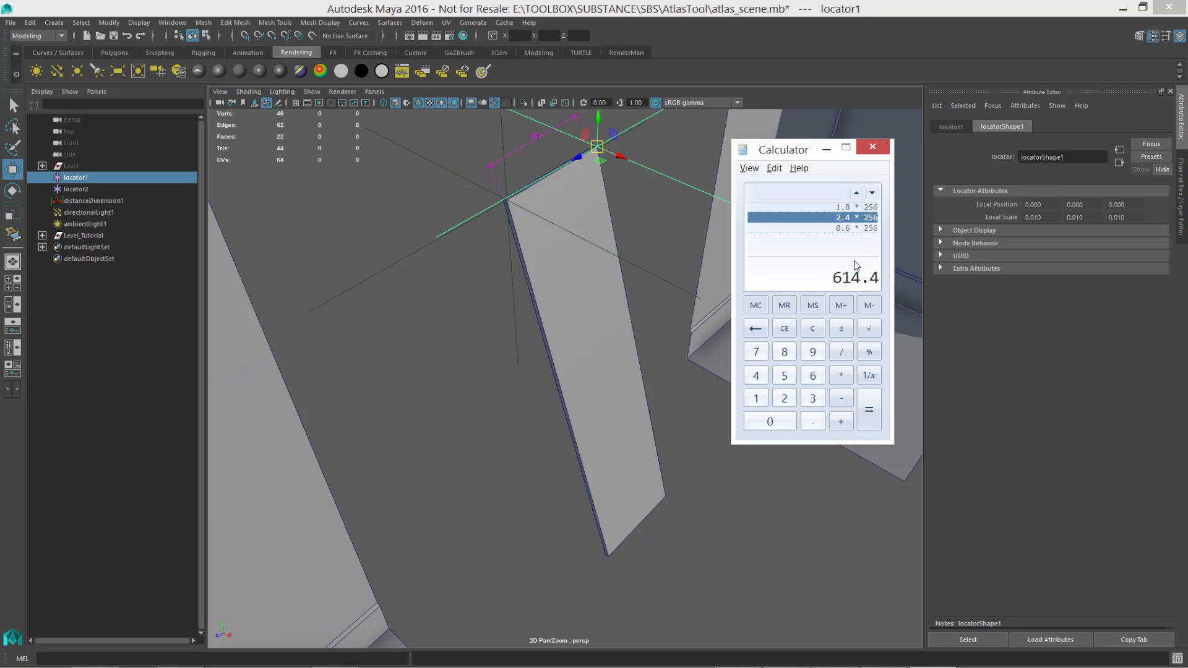
pyautogui.click(826, 149)
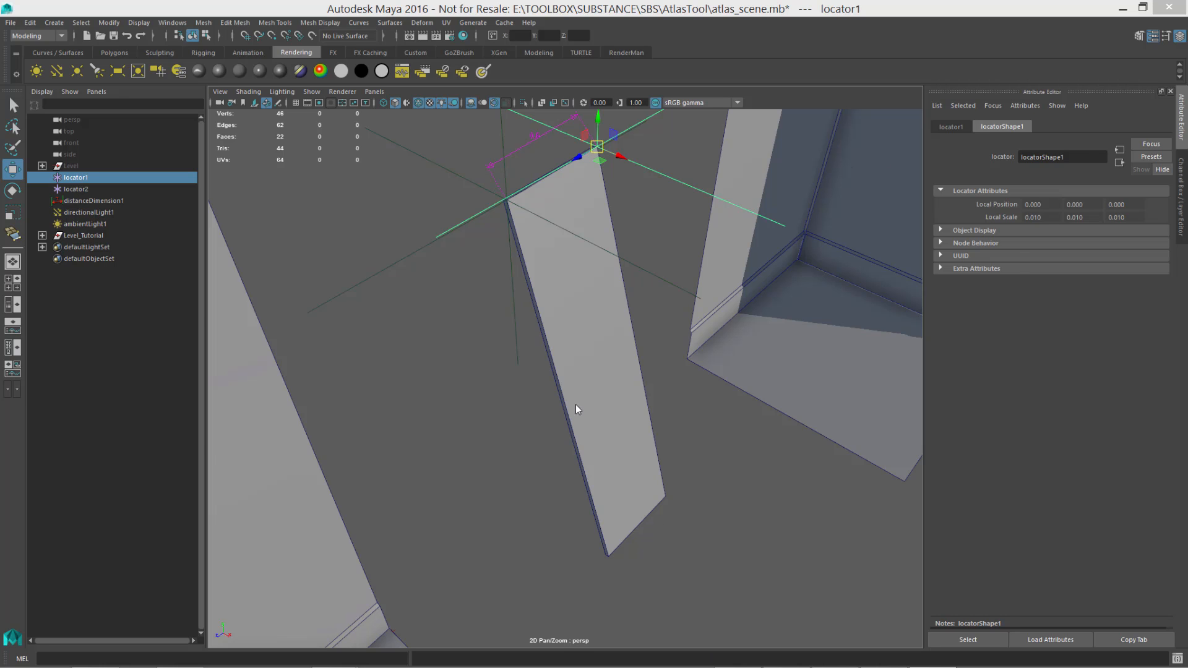
# Switch to Substance Designer, add an AtlasMaker node and an Old painted planks material to the graph, and connect the planks to it.
pyautogui.hotkey('alt', 'Tab')
pyautogui.moveTo(977, 109); pyautogui.dragTo(683, 596)
pyautogui.moveTo(722, 589); pyautogui.dragTo(664, 531, button='middle')
pyautogui.moveTo(166, 105)
pyautogui.mouseDown()
pyautogui.moveTo(162, 238)
pyautogui.moveTo(557, 554)
pyautogui.moveTo(585, 562)
pyautogui.moveTo(655, 548)
pyautogui.mouseUp()
pyautogui.scroll(2, 585, 562)
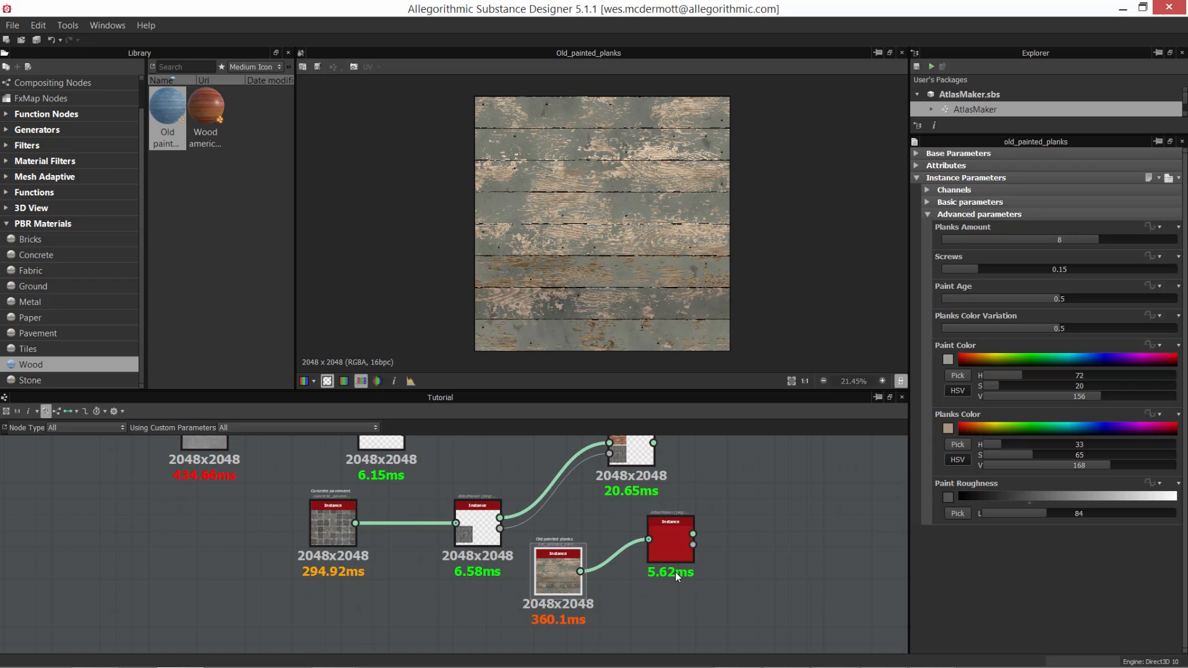
# Set the new AtlasMaker's tile mask size to X 153 and Y 614 and preview its base color.
pyautogui.click(670, 554)
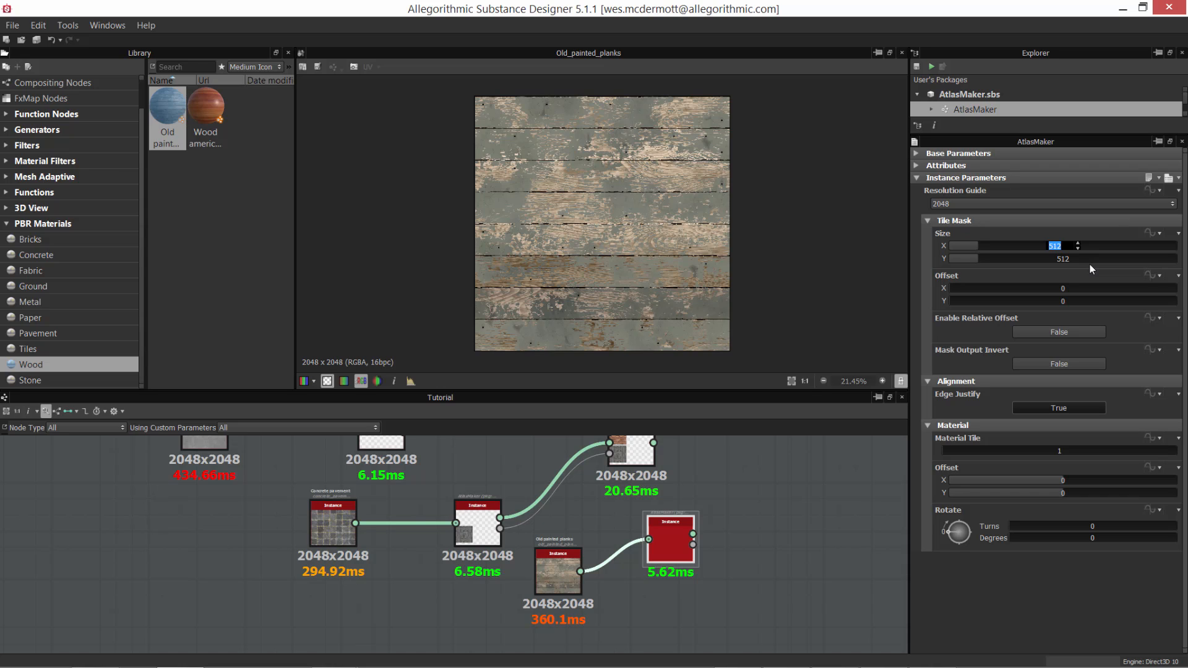
pyautogui.write('153')
pyautogui.press('Tab')
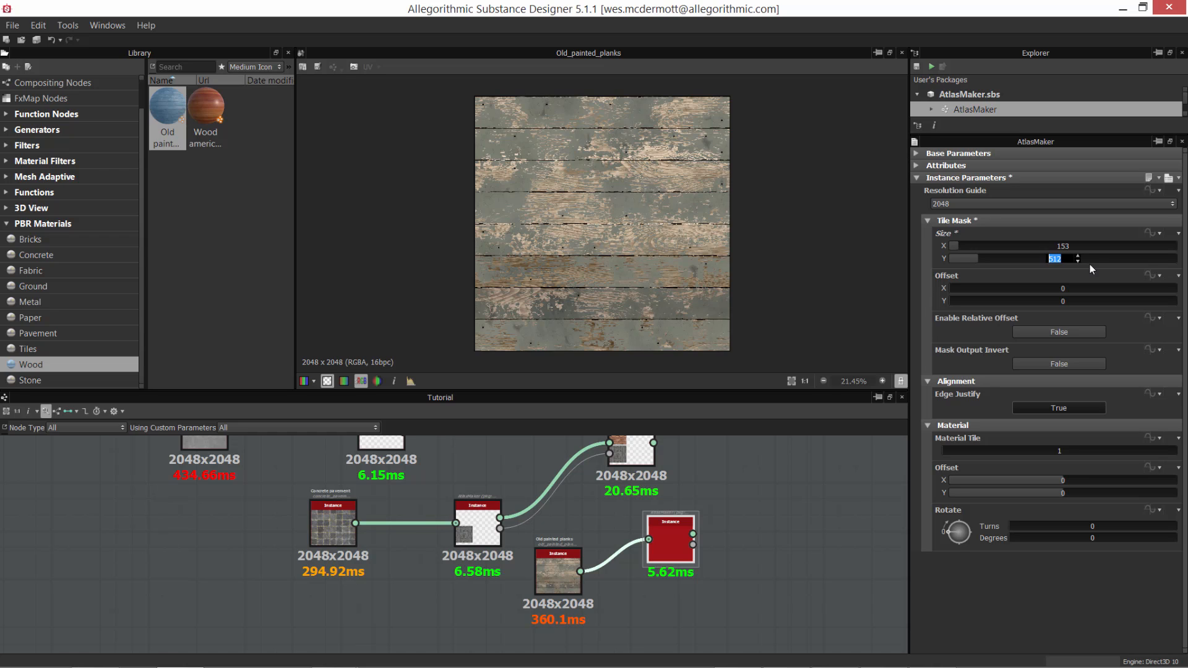
pyautogui.write('614')
pyautogui.press('Return')
pyautogui.doubleClick(674, 530)
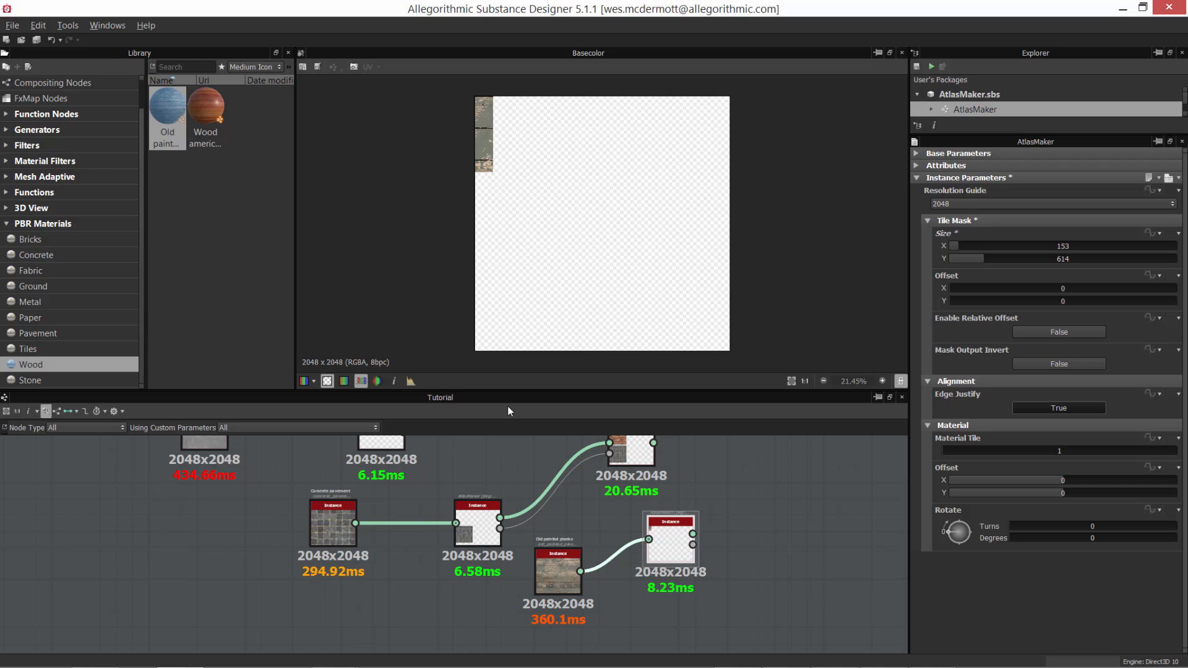
# Move the Old painted planks node closer to its AtlasMaker and set its Planks Amount to 1.
pyautogui.click(552, 567)
pyautogui.moveTo(552, 569); pyautogui.dragTo(577, 551)
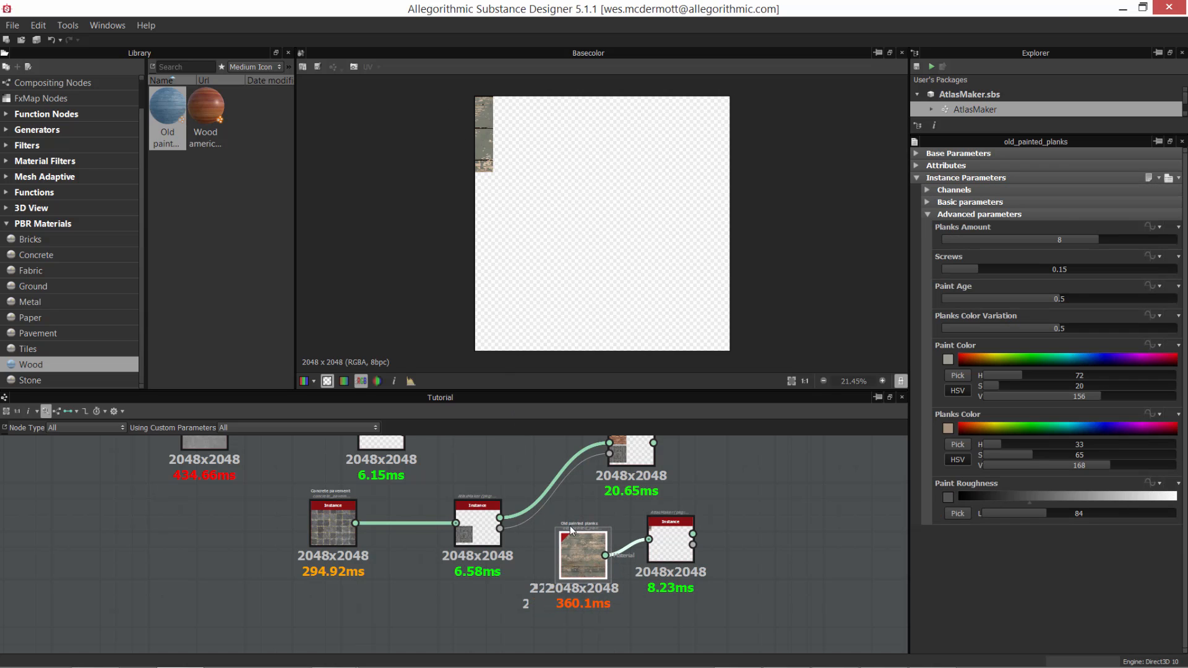
pyautogui.doubleClick(1060, 240)
pyautogui.write('1')
pyautogui.press('Return')
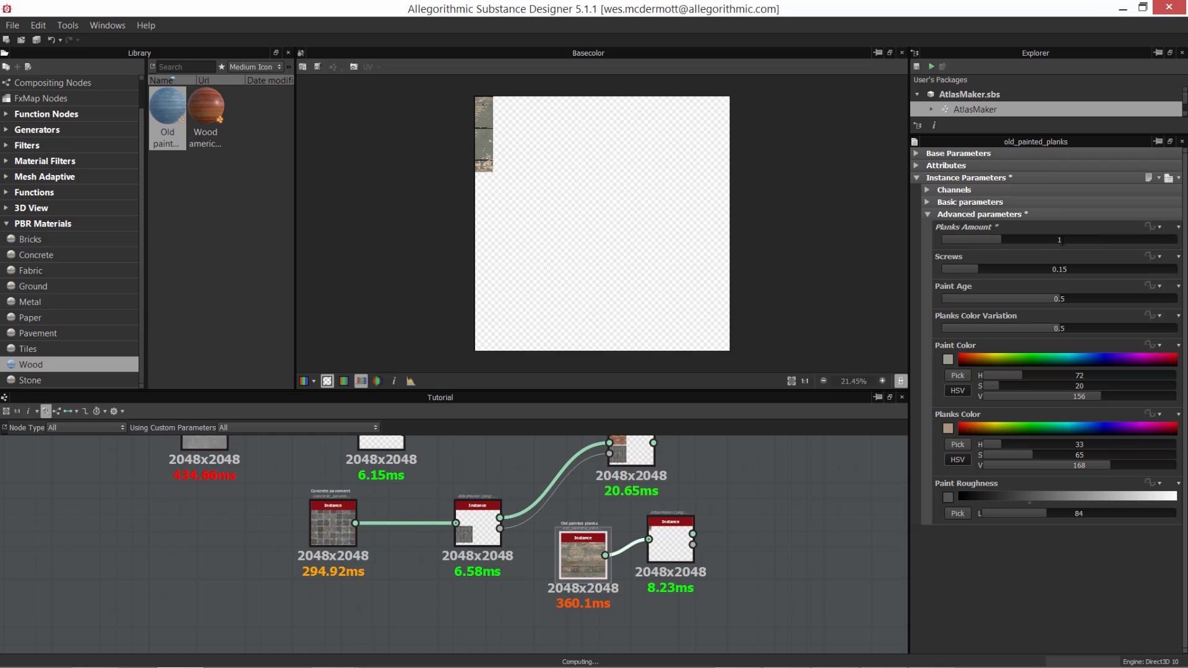
# Set Material Tile to 3 on the planks' AtlasMaker node and inspect the resulting board texture.
pyautogui.click(671, 545)
pyautogui.scroll(2, 755, 547)
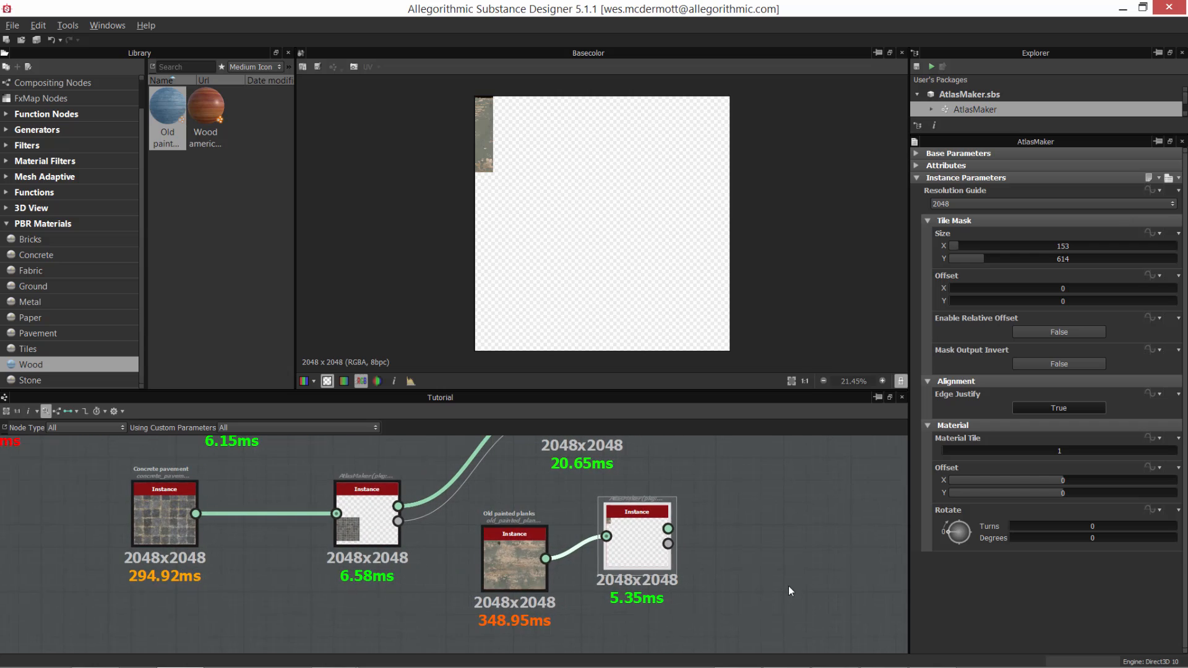
pyautogui.doubleClick(1061, 452)
pyautogui.write('3')
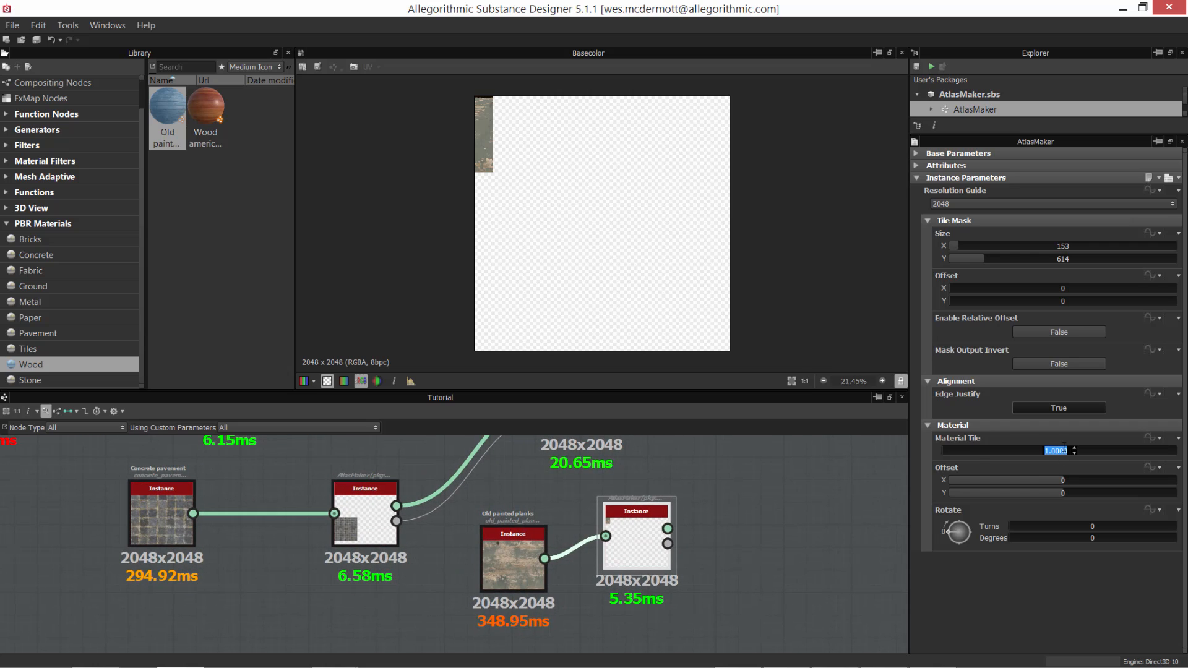
pyautogui.press('Return')
pyautogui.scroll(4, 541, 202)
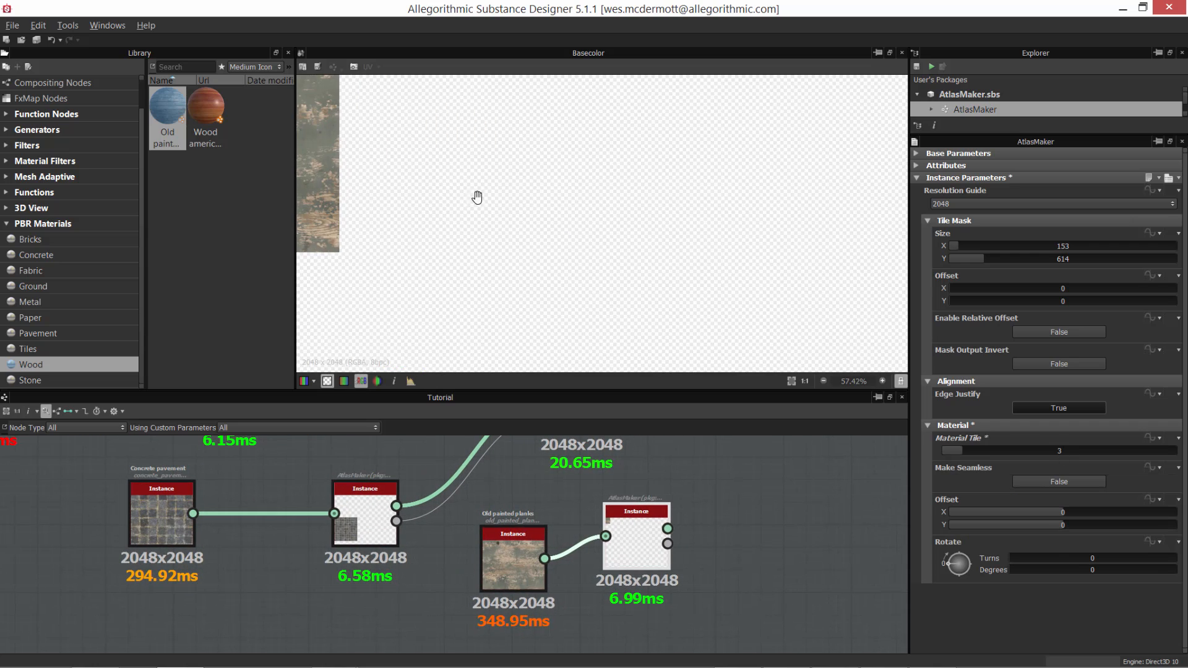
# Rotate the planks material 90 degrees within its AtlasMaker tile.
pyautogui.click(1094, 570)
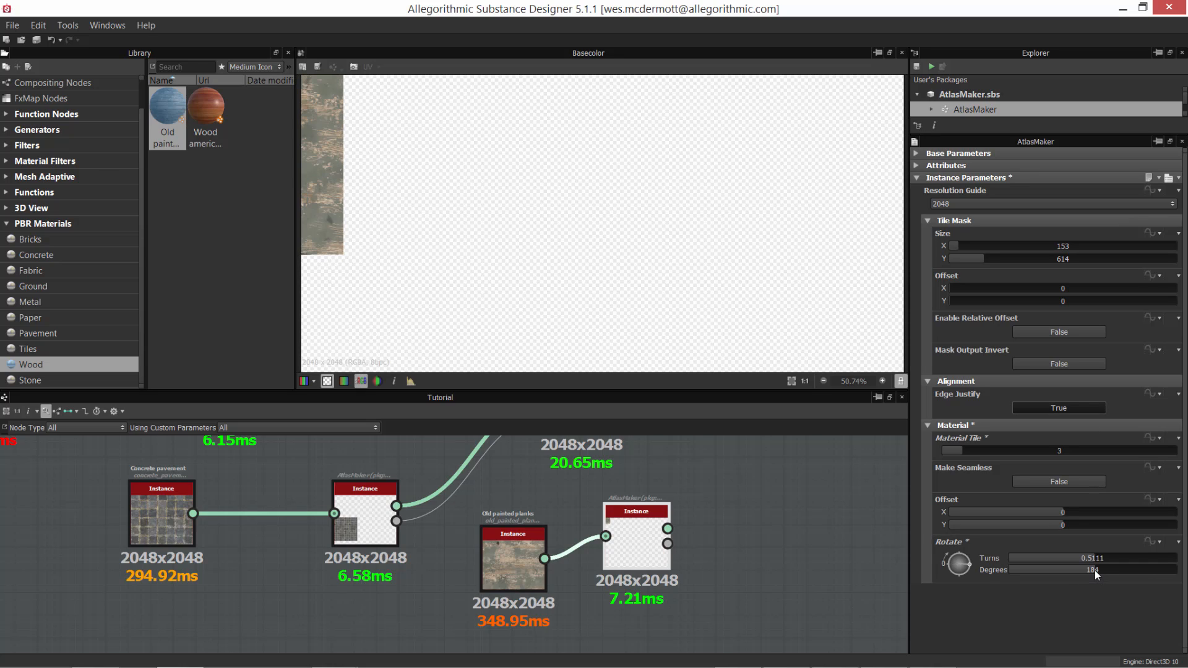
pyautogui.write('90')
pyautogui.press('Return')
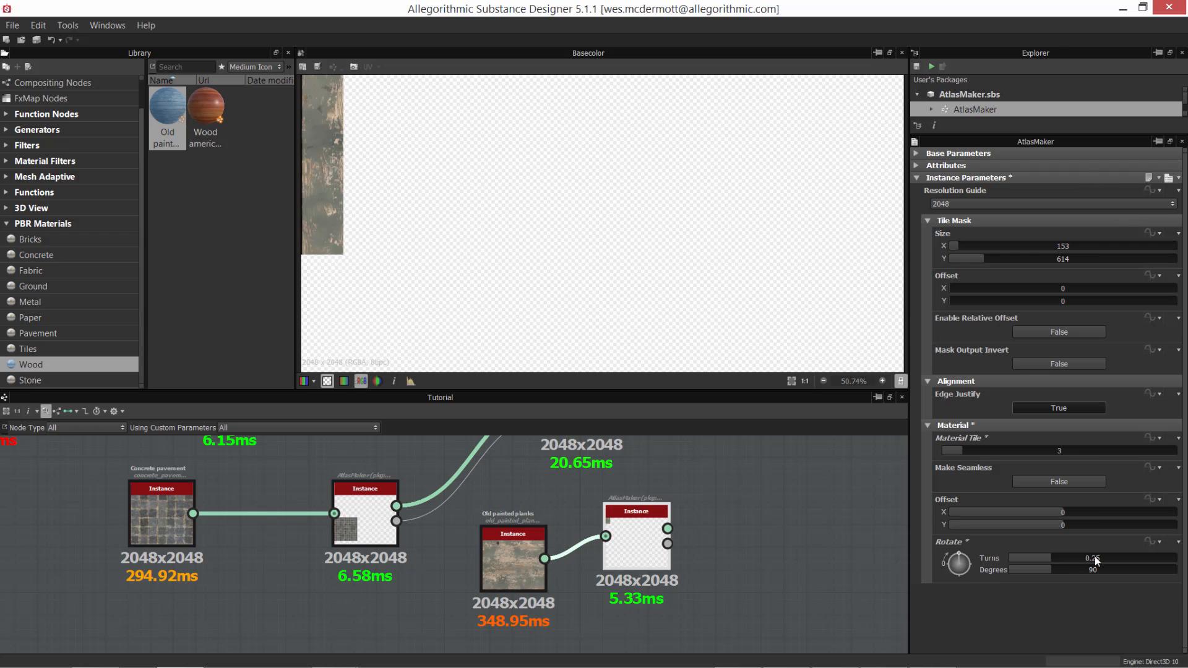
pyautogui.scroll(-2, 436, 184)
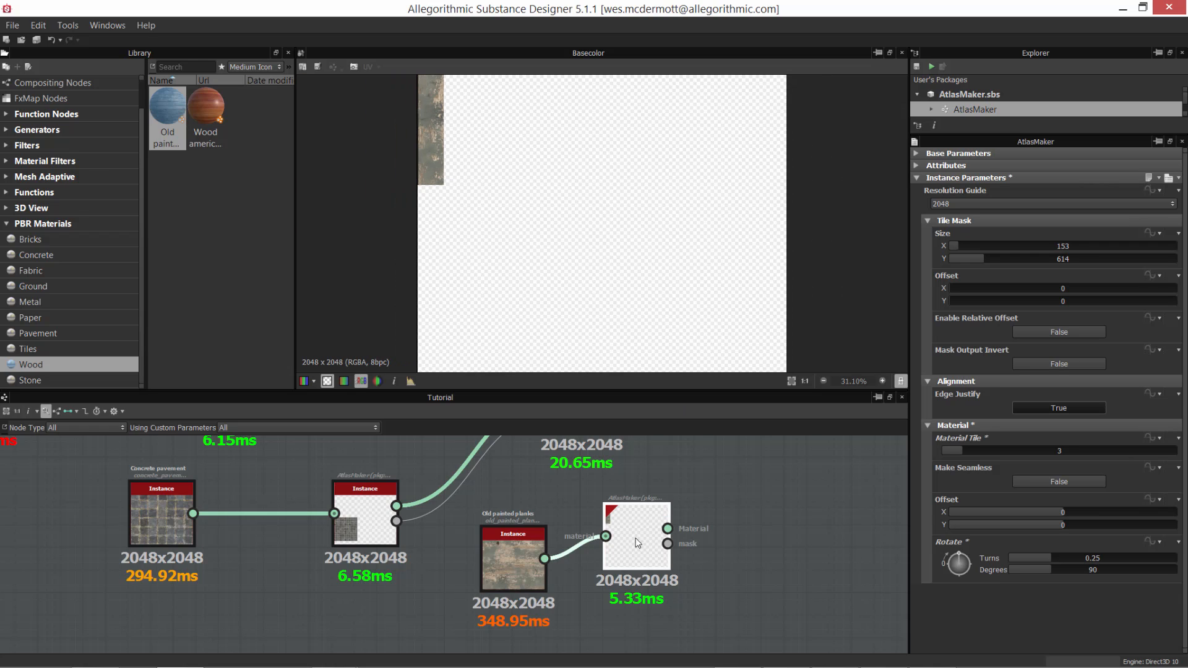
# Duplicate the last Material Blend node and place the copy beyond it in the graph, past the planks' AtlasMaker.
pyautogui.scroll(-2, 648, 556)
pyautogui.scroll(-2, 628, 517)
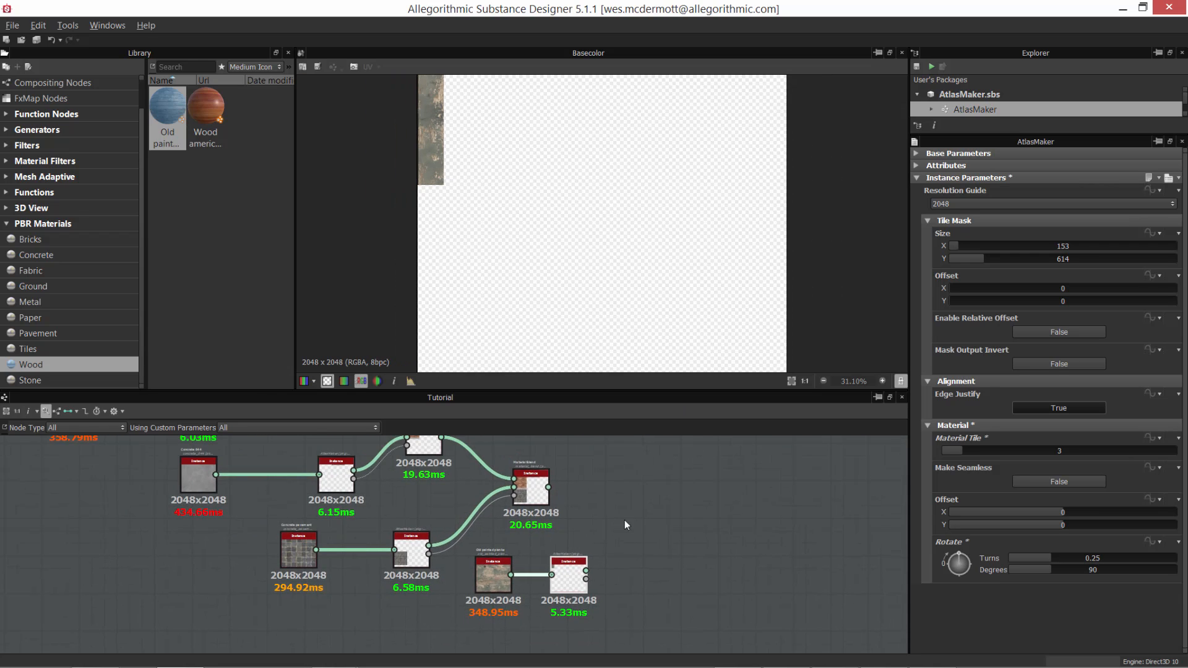
pyautogui.click(535, 493)
pyautogui.hotkey('ctrl', 'c')
pyautogui.click(647, 489)
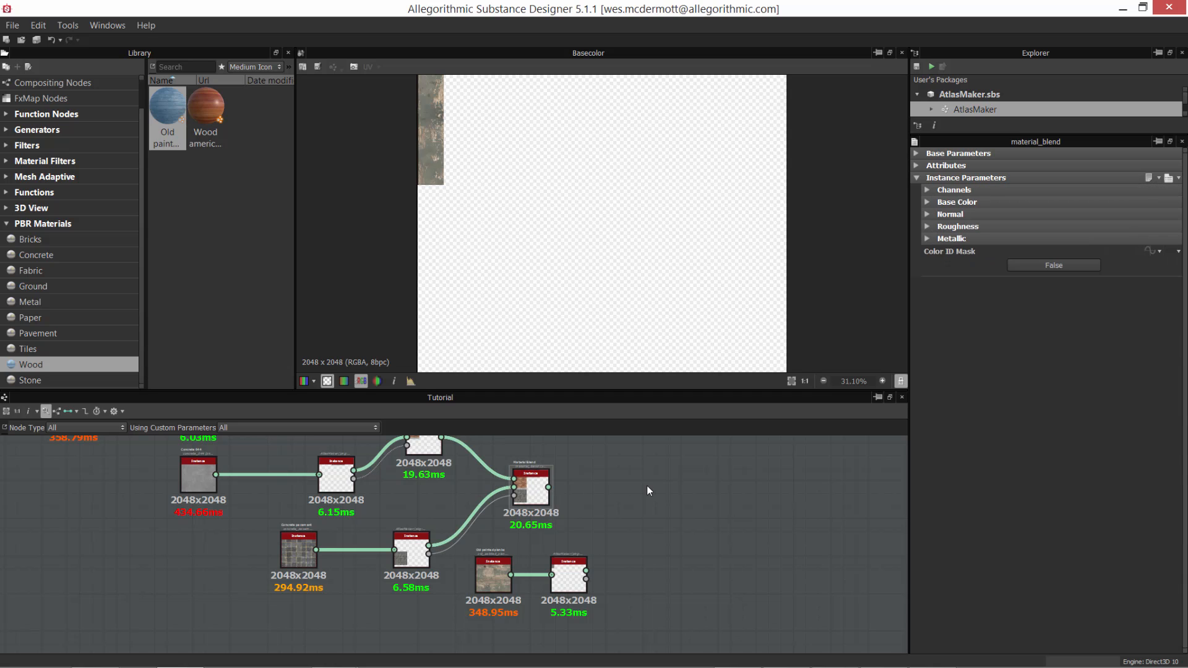
pyautogui.hotkey('ctrl', 'v')
pyautogui.moveTo(471, 544); pyautogui.dragTo(639, 530)
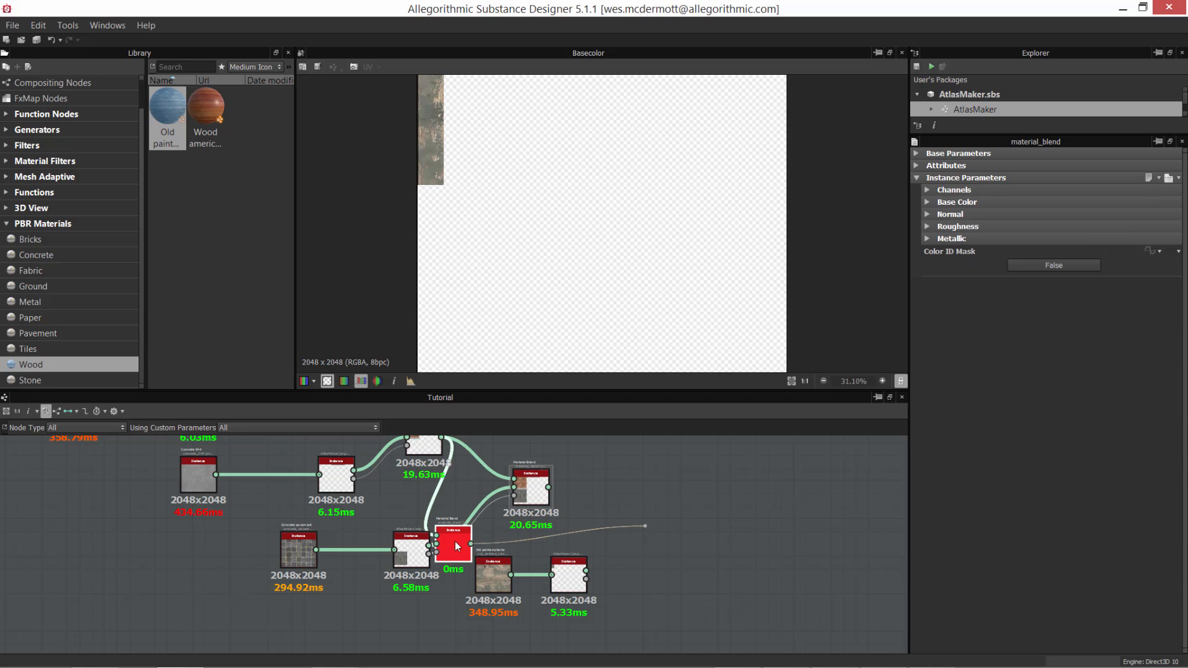
pyautogui.moveTo(455, 541); pyautogui.dragTo(652, 516)
# Connect the previous Material Blend to the copy's first material input and the planks' AtlasMaker material output to its second.
pyautogui.scroll(2, 607, 517)
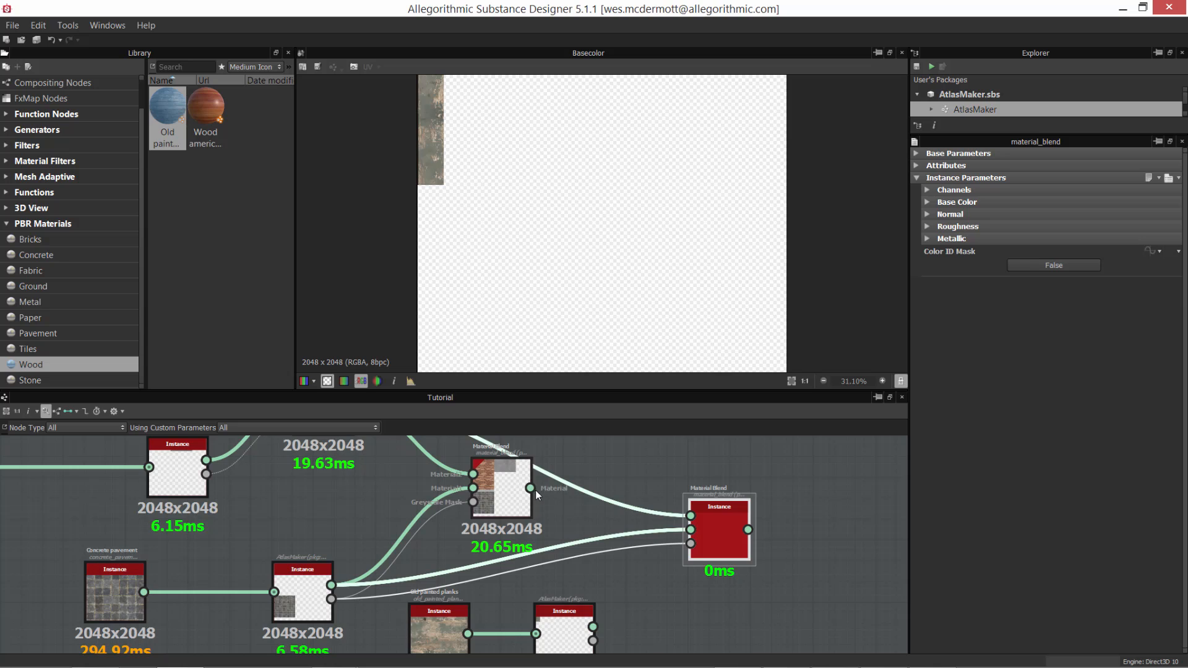
pyautogui.moveTo(531, 489); pyautogui.dragTo(690, 516)
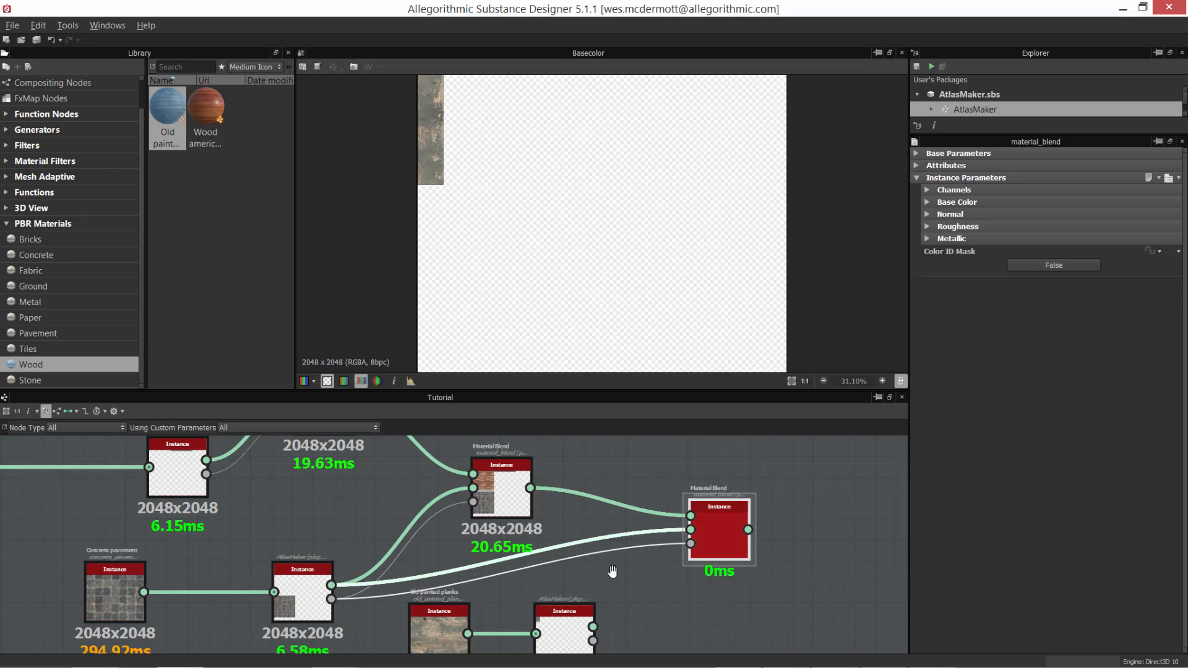
pyautogui.moveTo(612, 570); pyautogui.dragTo(575, 549, button='middle')
pyautogui.moveTo(557, 605); pyautogui.dragTo(656, 509)
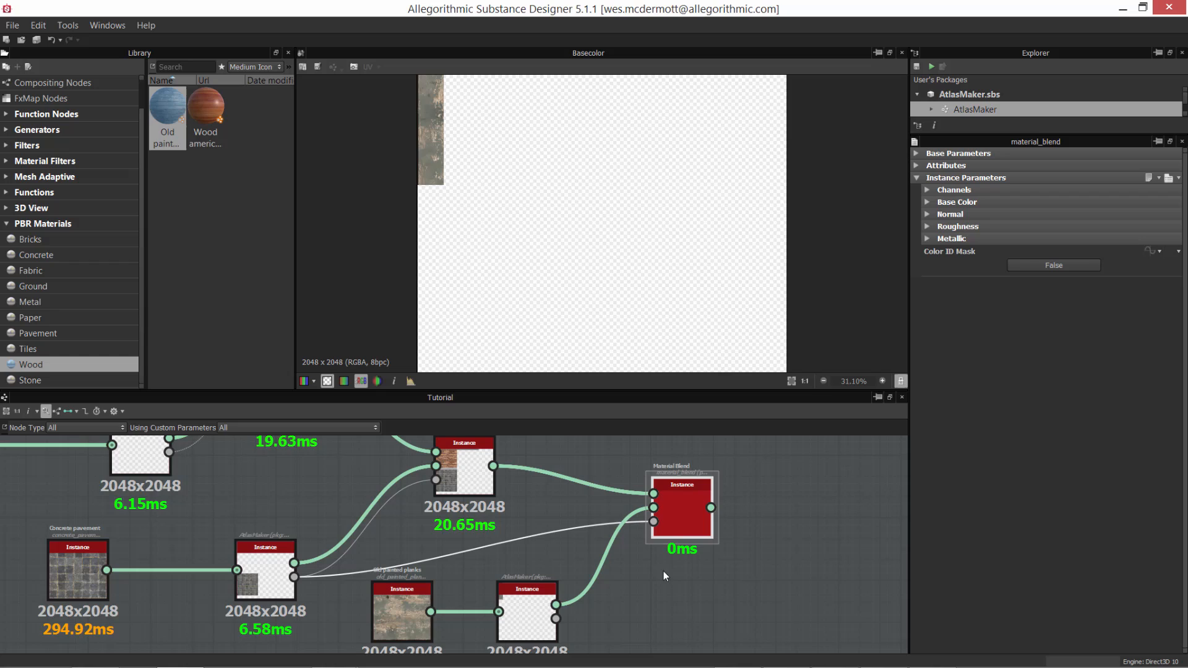
# Enable Mask Output Invert on the planks' AtlasMaker, connect its mask to the new Material Blend, and preview the blended atlas.
pyautogui.click(538, 619)
pyautogui.click(1018, 367)
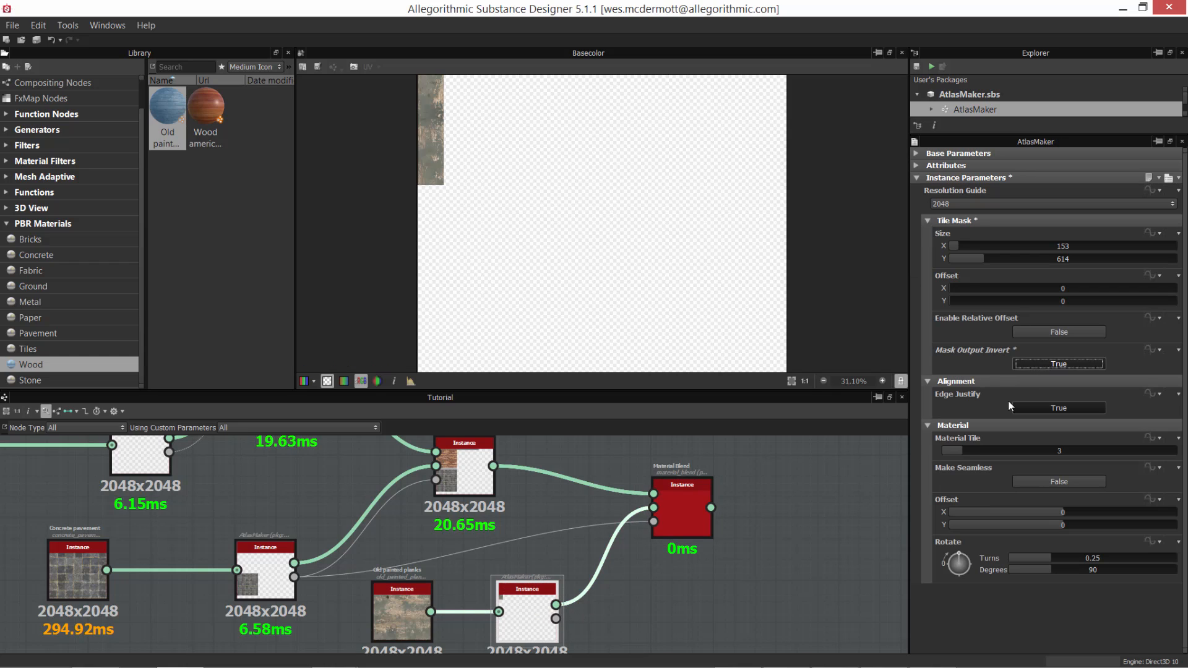
pyautogui.doubleClick(685, 499)
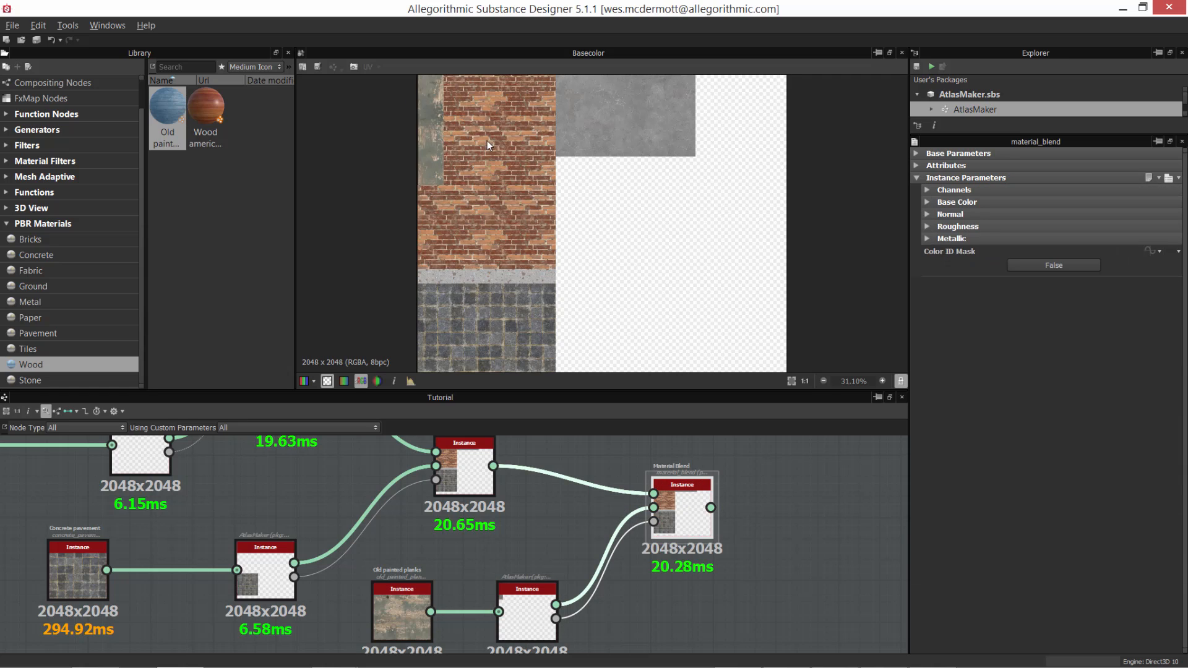
# Set the tile mask Offset X of the planks' AtlasMaker to 768 so the planks start beside the brick tile.
pyautogui.scroll(-3, 487, 139)
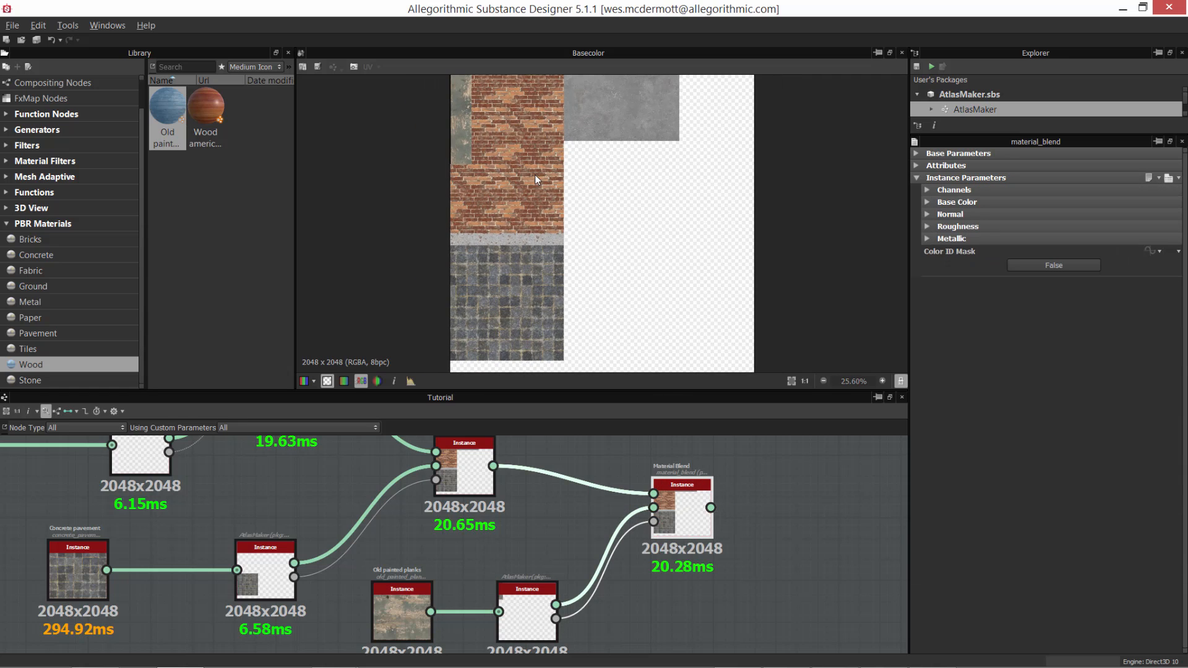
pyautogui.moveTo(678, 503); pyautogui.dragTo(677, 515)
pyautogui.scroll(-1, 676, 521)
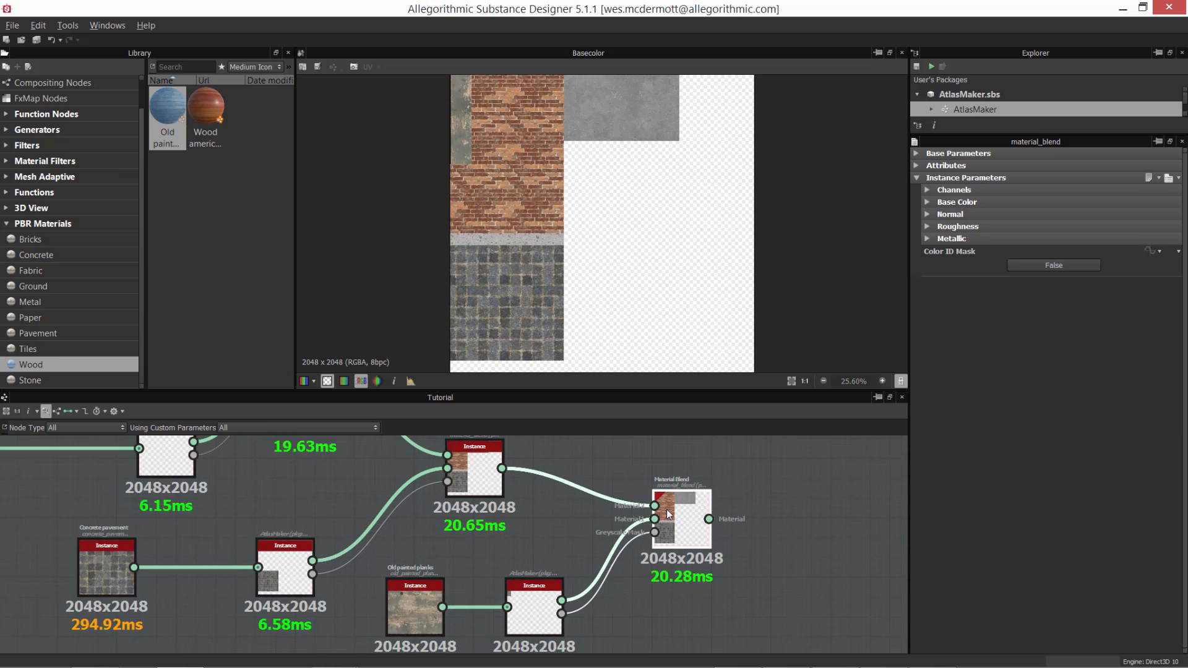
pyautogui.moveTo(676, 520); pyautogui.dragTo(646, 511, button='middle')
pyautogui.scroll(3, 524, 127)
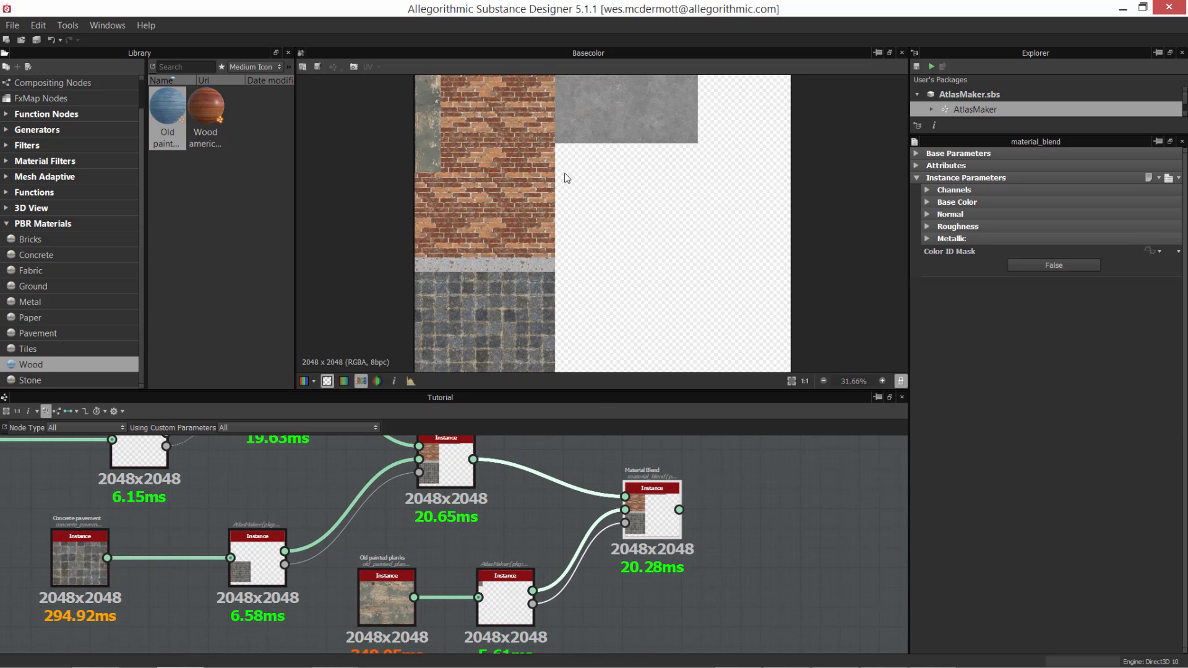
pyautogui.click(511, 584)
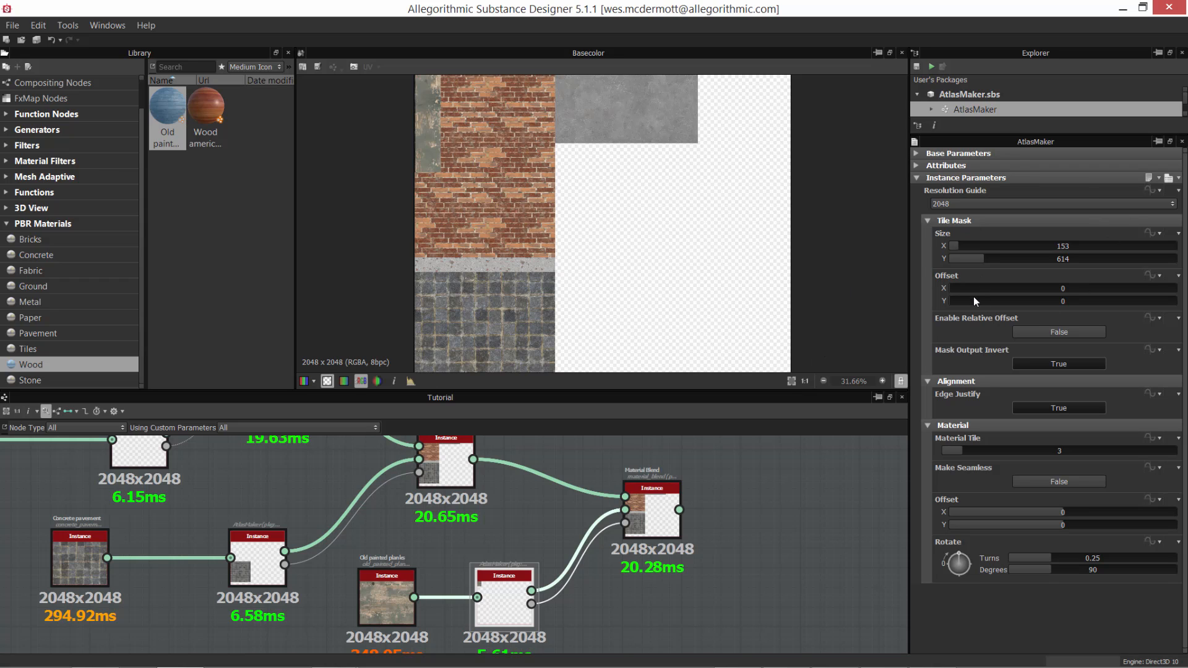
pyautogui.doubleClick(1060, 288)
pyautogui.write('768')
pyautogui.press('Return')
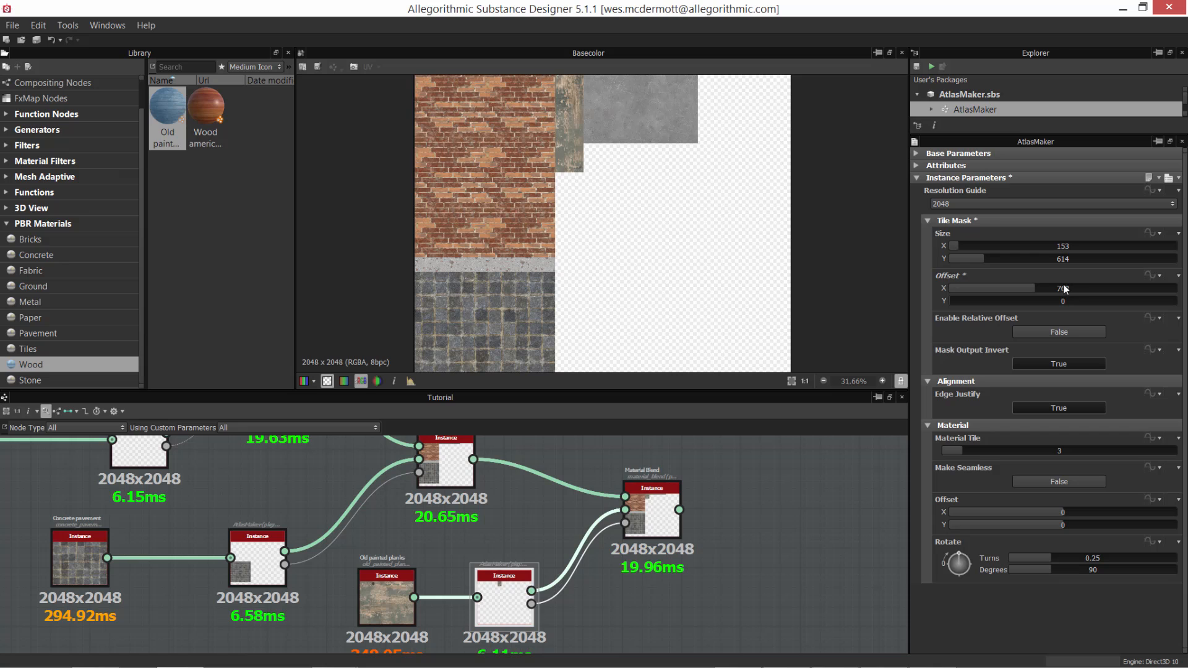
pyautogui.scroll(3, 632, 157)
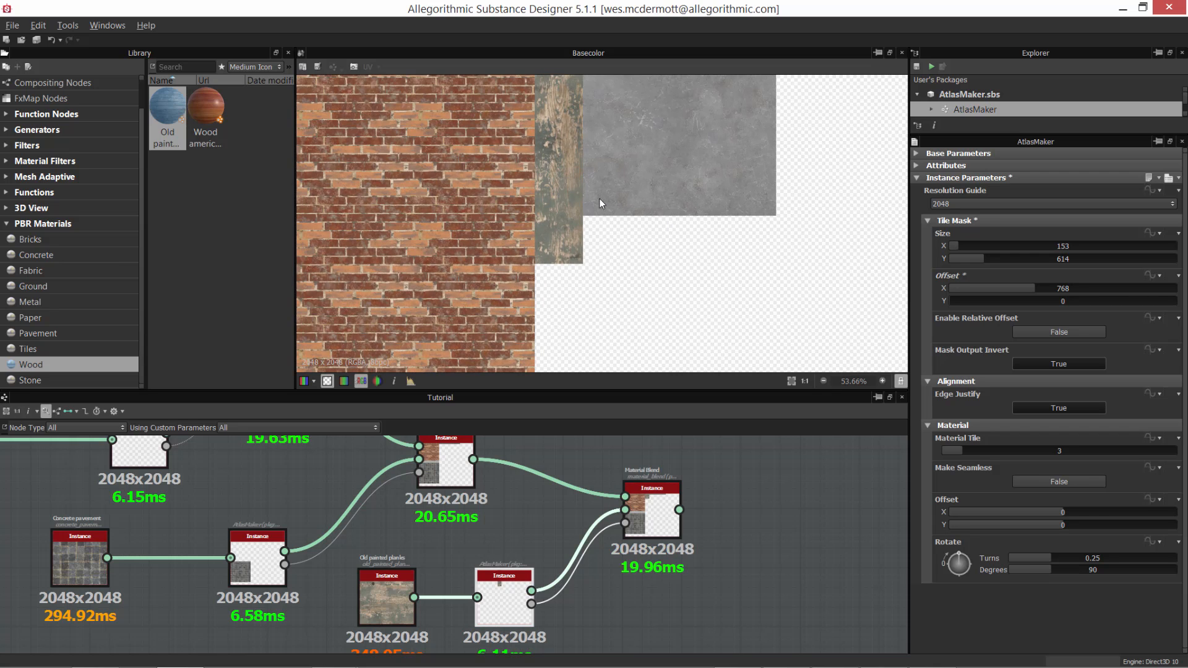
pyautogui.scroll(-2, 609, 133)
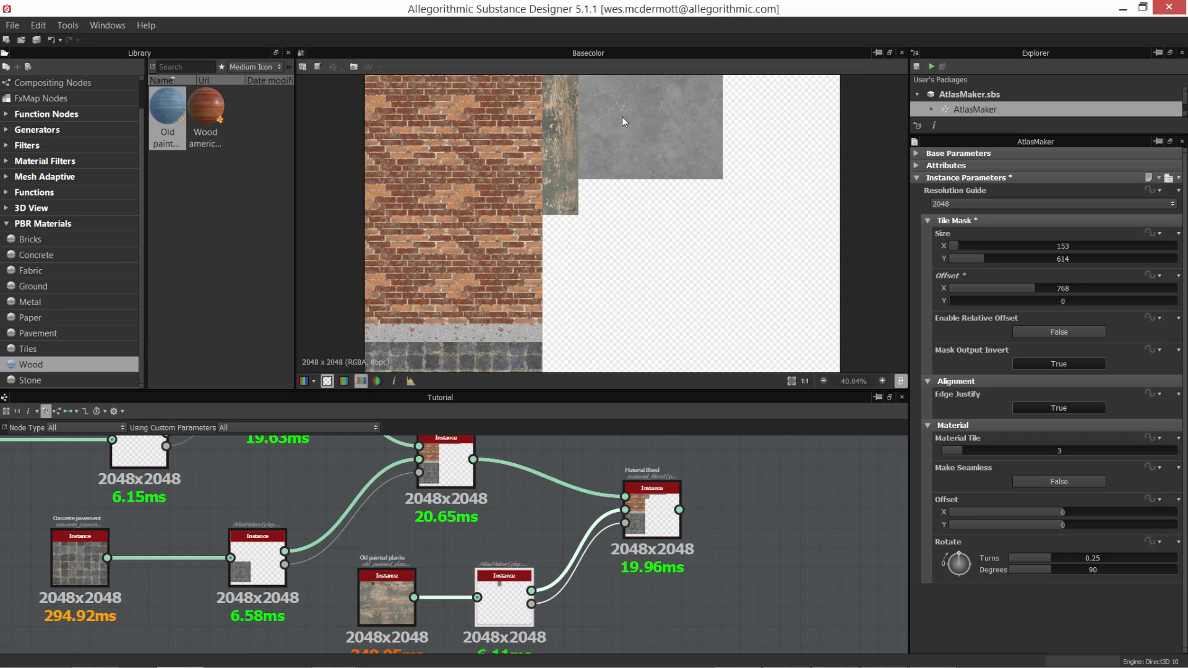
# Check the concrete AtlasMaker's tile height, and set the planks' AtlasMaker Offset Y to 460 to place the planks directly under the concrete.
pyautogui.moveTo(387, 523); pyautogui.dragTo(487, 657, button='middle')
pyautogui.moveTo(384, 573)
pyautogui.mouseDown(button='middle')
pyautogui.moveTo(537, 653)
pyautogui.moveTo(512, 575)
pyautogui.moveTo(559, 597)
pyautogui.moveTo(540, 507)
pyautogui.mouseUp(button='middle')
pyautogui.moveTo(443, 498); pyautogui.dragTo(397, 458, button='middle')
pyautogui.click(517, 554)
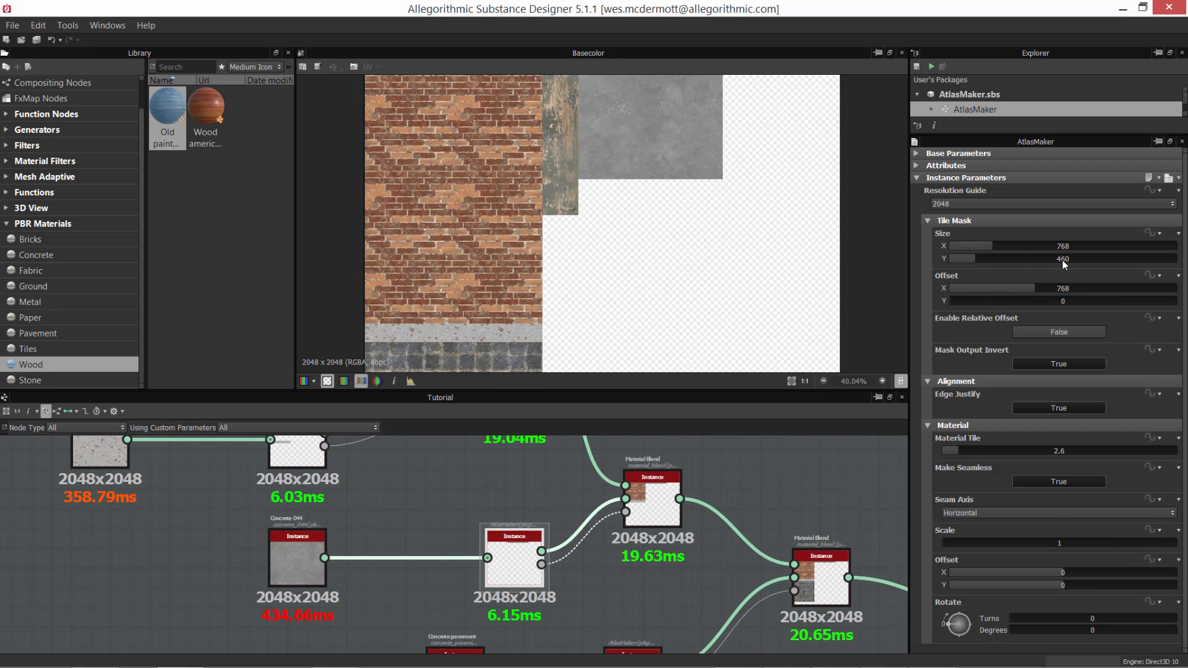
pyautogui.moveTo(772, 535); pyautogui.dragTo(590, 443, button='middle')
pyautogui.scroll(-1, 698, 532)
pyautogui.moveTo(699, 532); pyautogui.dragTo(589, 445, button='middle')
pyautogui.click(591, 536)
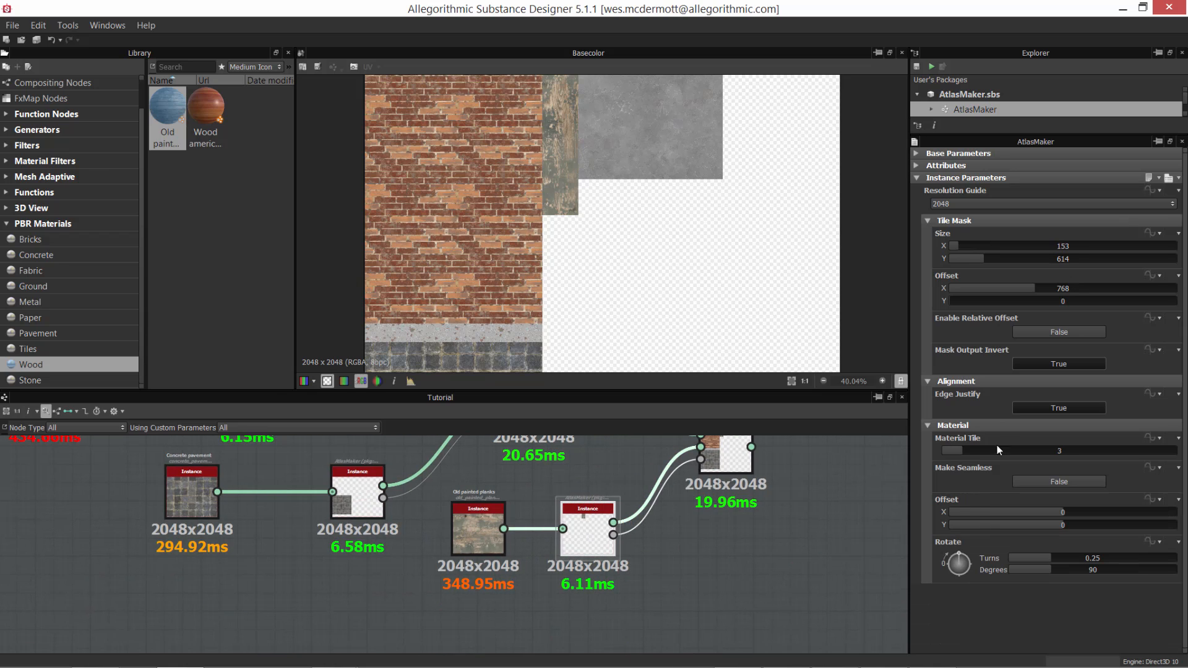
pyautogui.doubleClick(1064, 302)
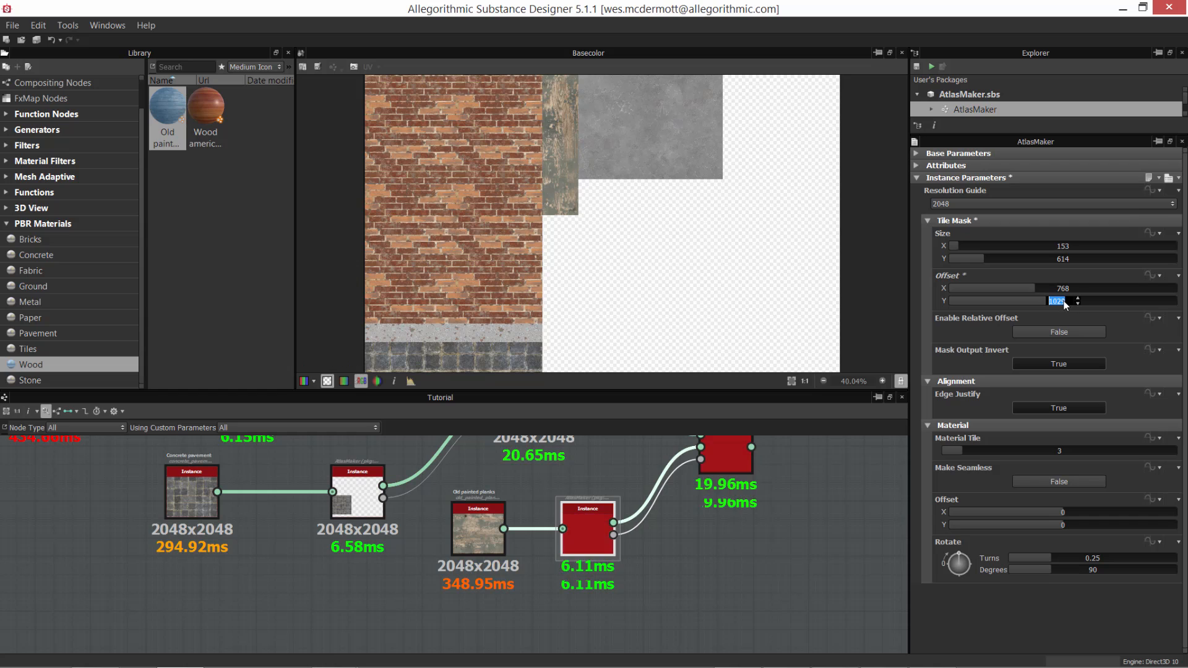
pyautogui.write('460')
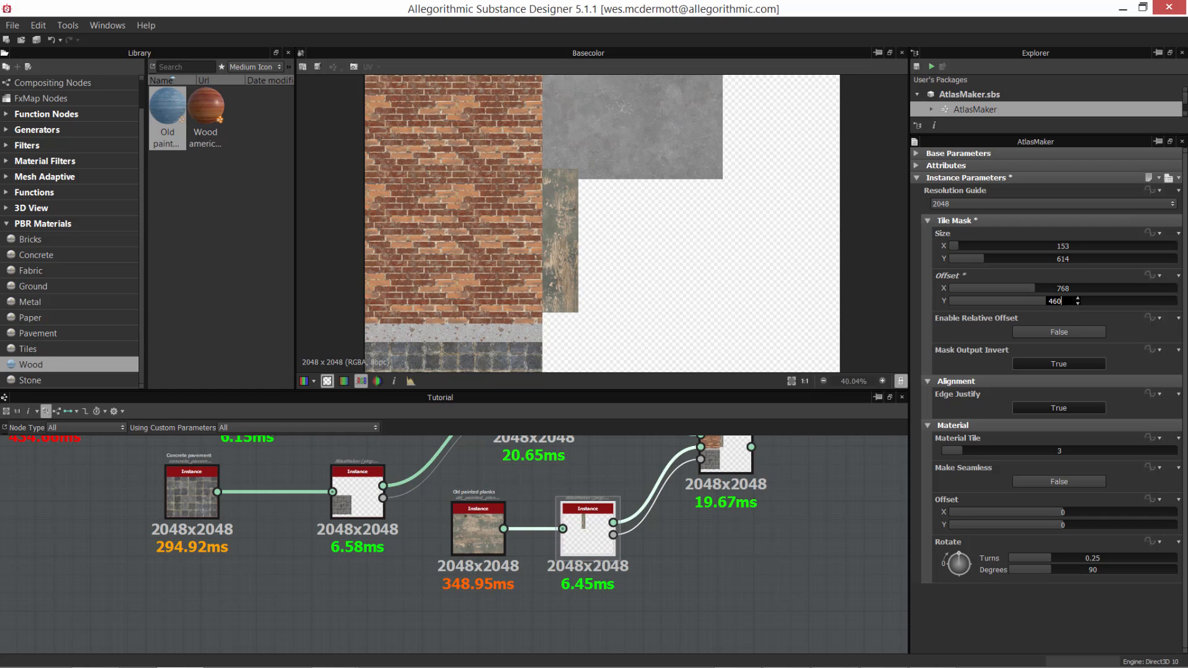
pyautogui.press('Return')
pyautogui.scroll(4, 679, 250)
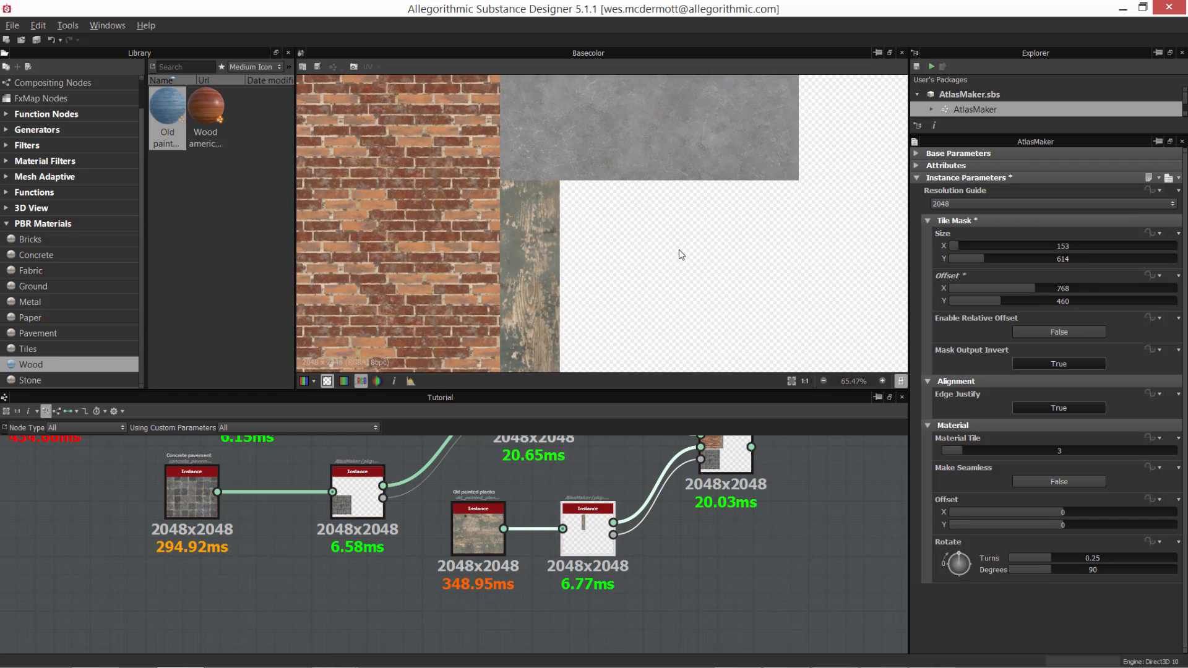
pyautogui.moveTo(594, 213); pyautogui.dragTo(629, 186, button='middle')
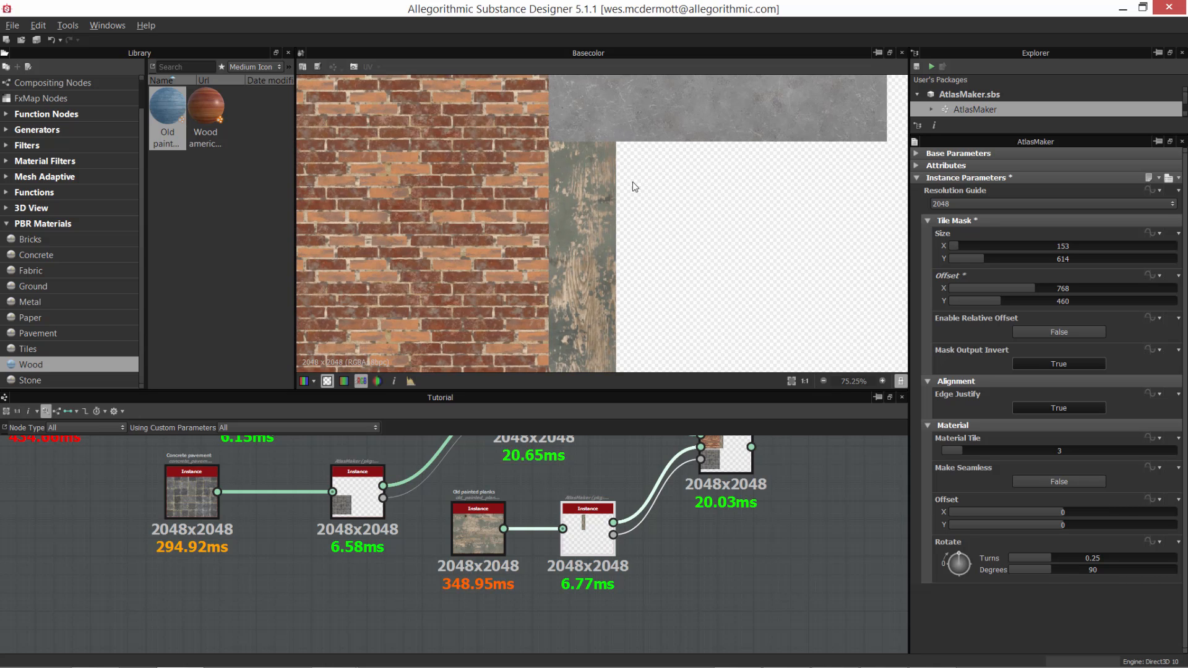
pyautogui.scroll(-3, 629, 186)
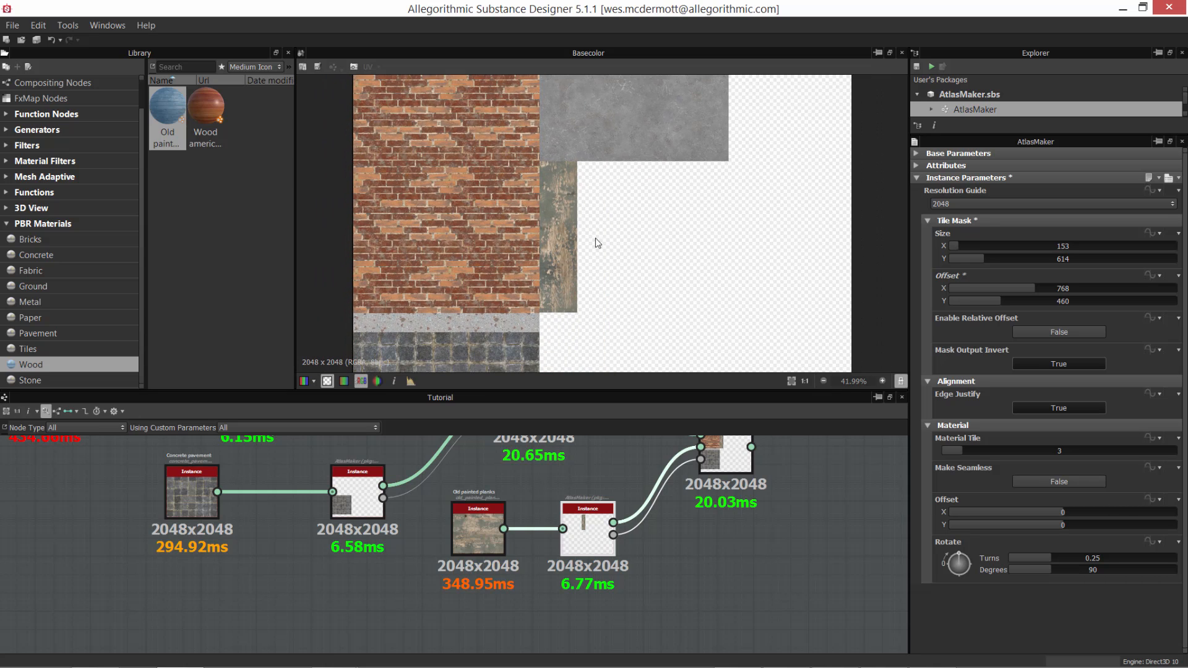
pyautogui.scroll(2, 576, 247)
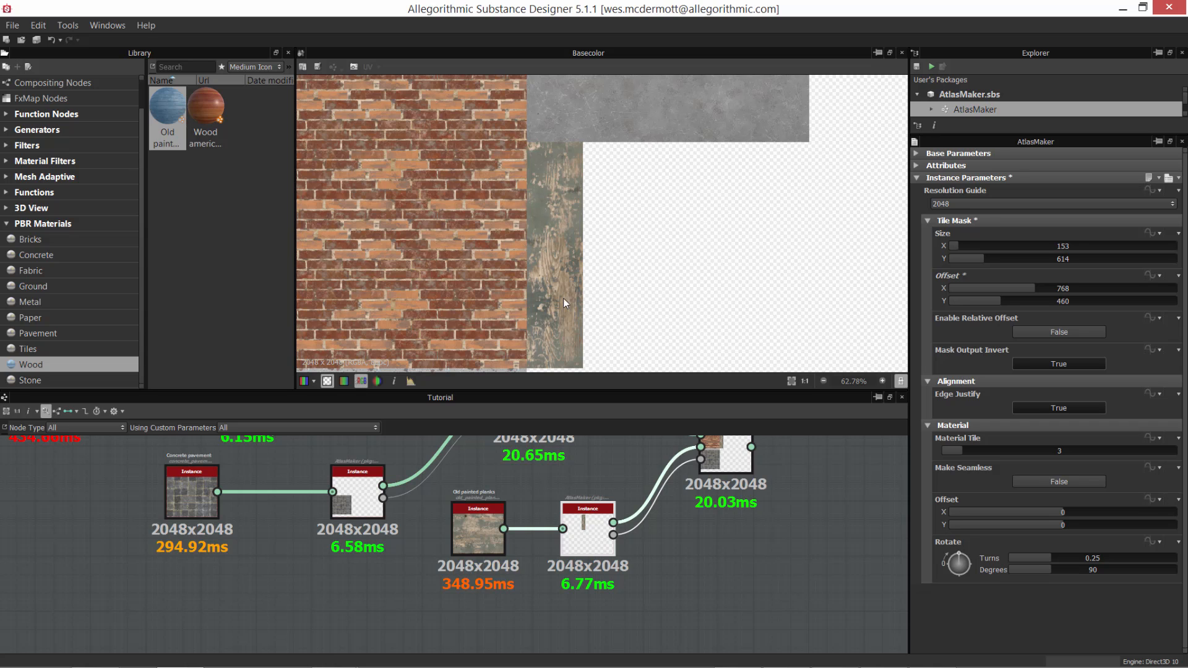
# Rearrange the planks, their AtlasMaker and the last Material Blend in the graph, spacing them further apart.
pyautogui.scroll(-1, 762, 555)
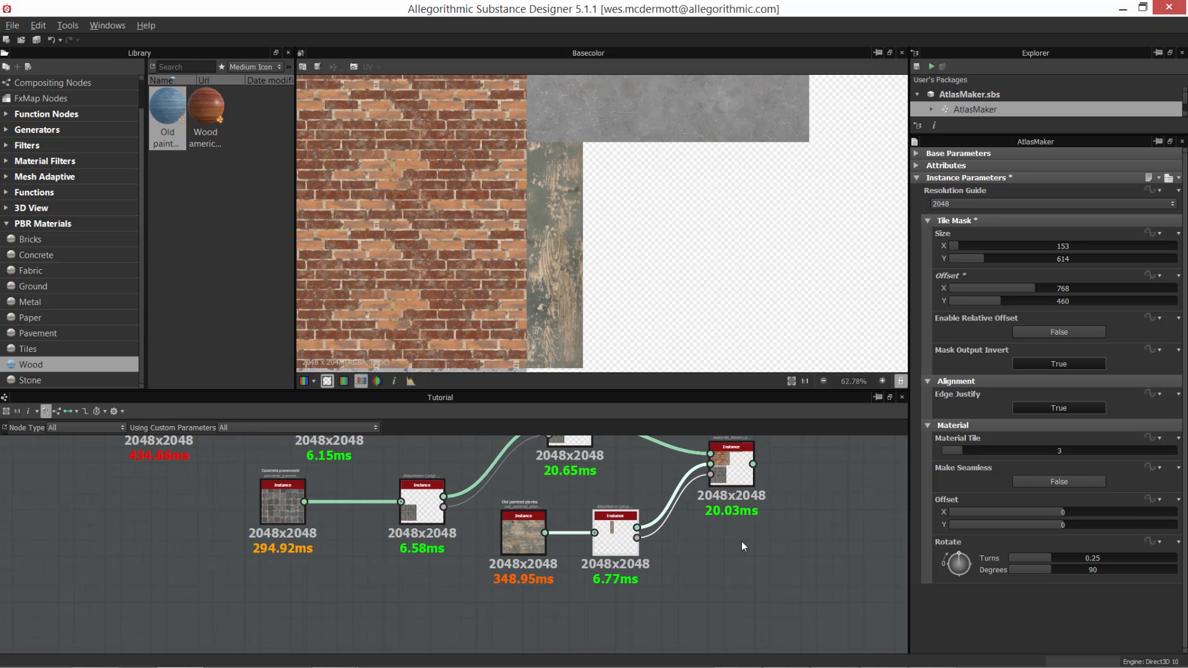
pyautogui.moveTo(719, 519); pyautogui.dragTo(605, 545, button='middle')
pyautogui.scroll(-1, 606, 548)
pyautogui.moveTo(625, 506); pyautogui.dragTo(677, 525)
pyautogui.moveTo(536, 577); pyautogui.dragTo(620, 577)
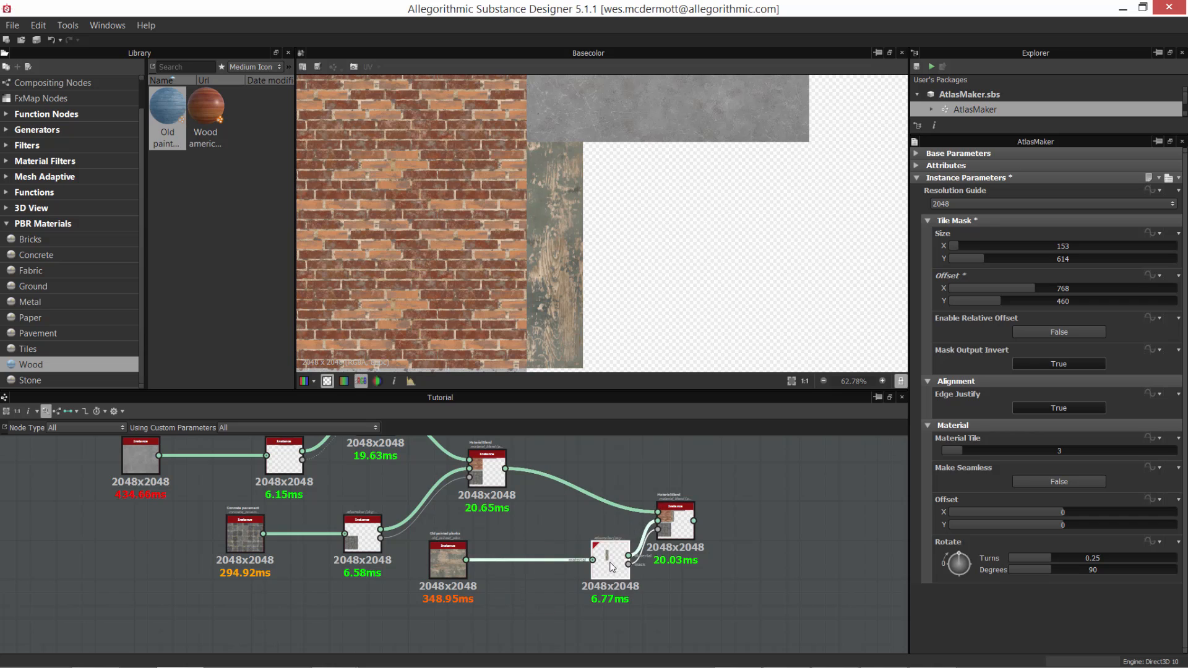
pyautogui.moveTo(441, 555)
pyautogui.mouseDown()
pyautogui.moveTo(555, 559)
pyautogui.moveTo(487, 561)
pyautogui.mouseUp()
pyautogui.click(559, 563)
pyautogui.scroll(2, 575, 606)
pyautogui.moveTo(599, 598); pyautogui.dragTo(586, 598, button='middle')
pyautogui.scroll(-1, 558, 576)
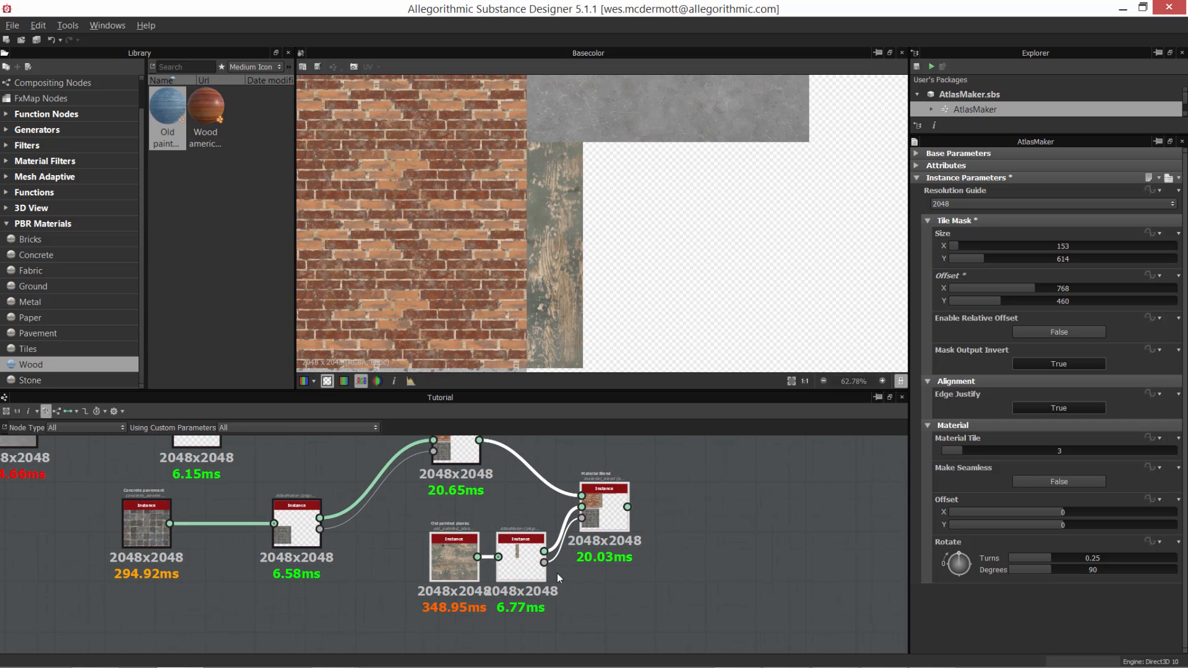
pyautogui.moveTo(504, 487); pyautogui.dragTo(618, 565)
pyautogui.moveTo(607, 515); pyautogui.dragTo(641, 516)
pyautogui.click(653, 547)
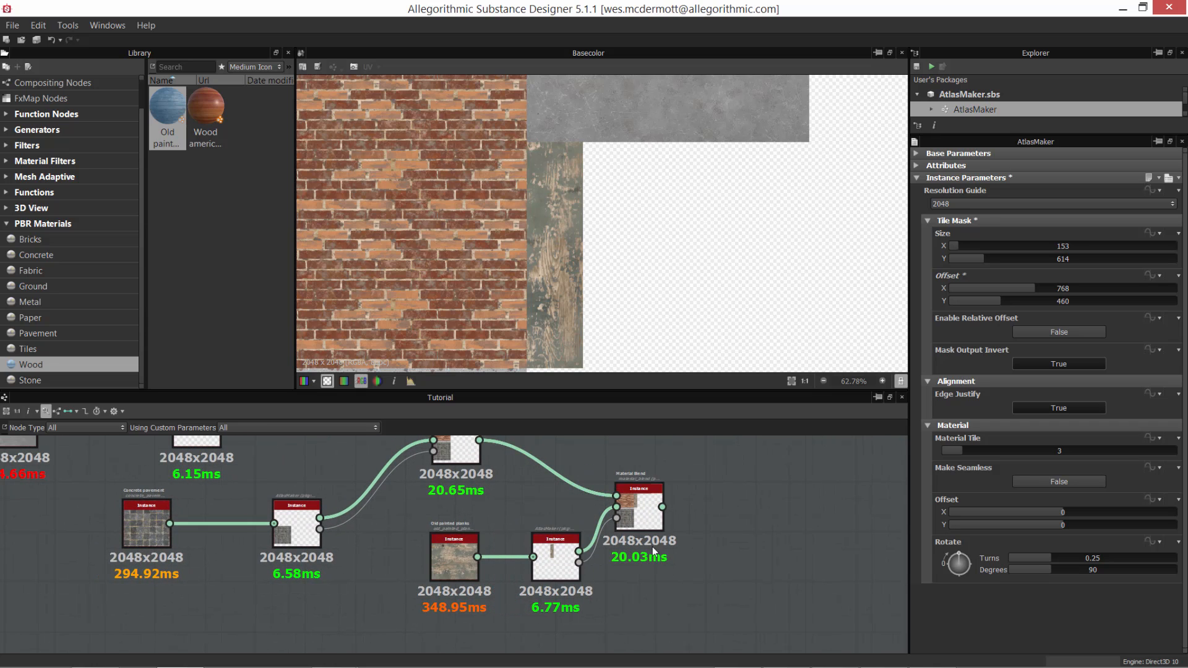
pyautogui.moveTo(521, 490); pyautogui.dragTo(656, 549)
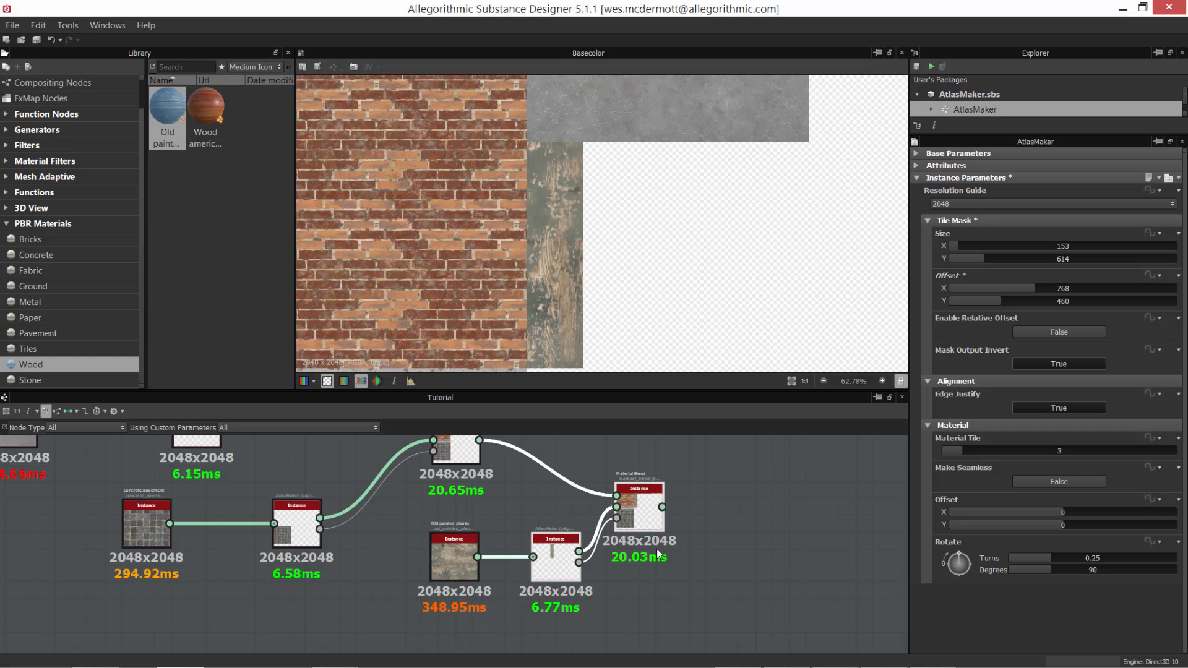
pyautogui.press('alt')
pyautogui.click(774, 549)
pyautogui.hotkey('ctrl', 'v')
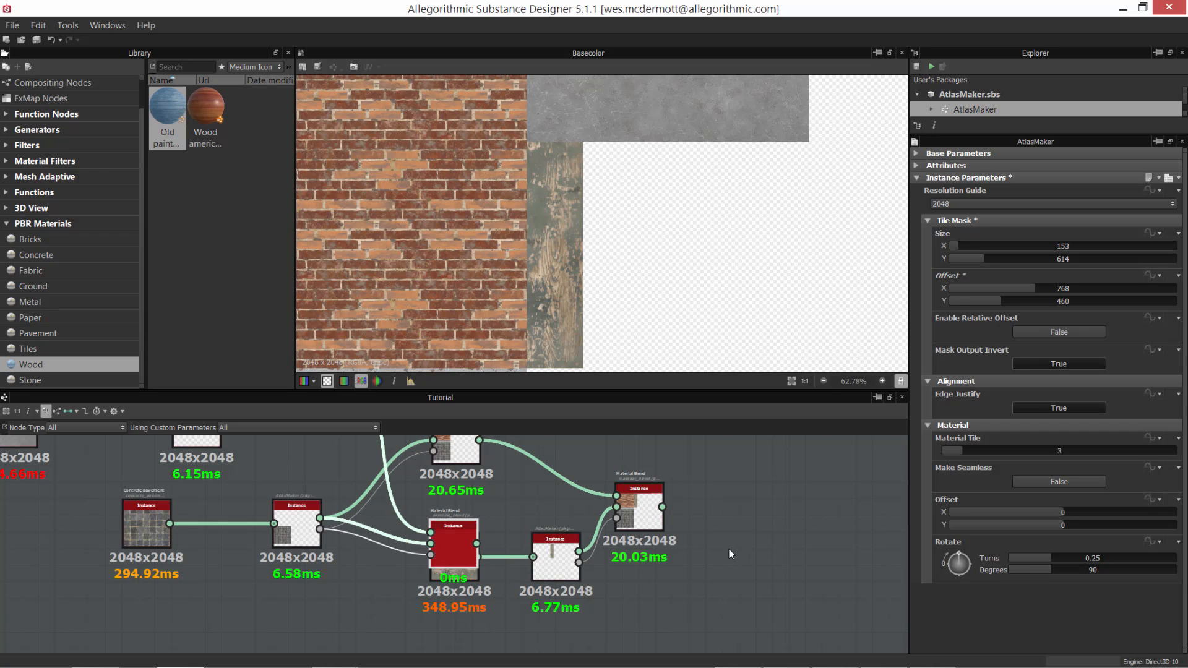
pyautogui.moveTo(455, 544); pyautogui.dragTo(746, 564)
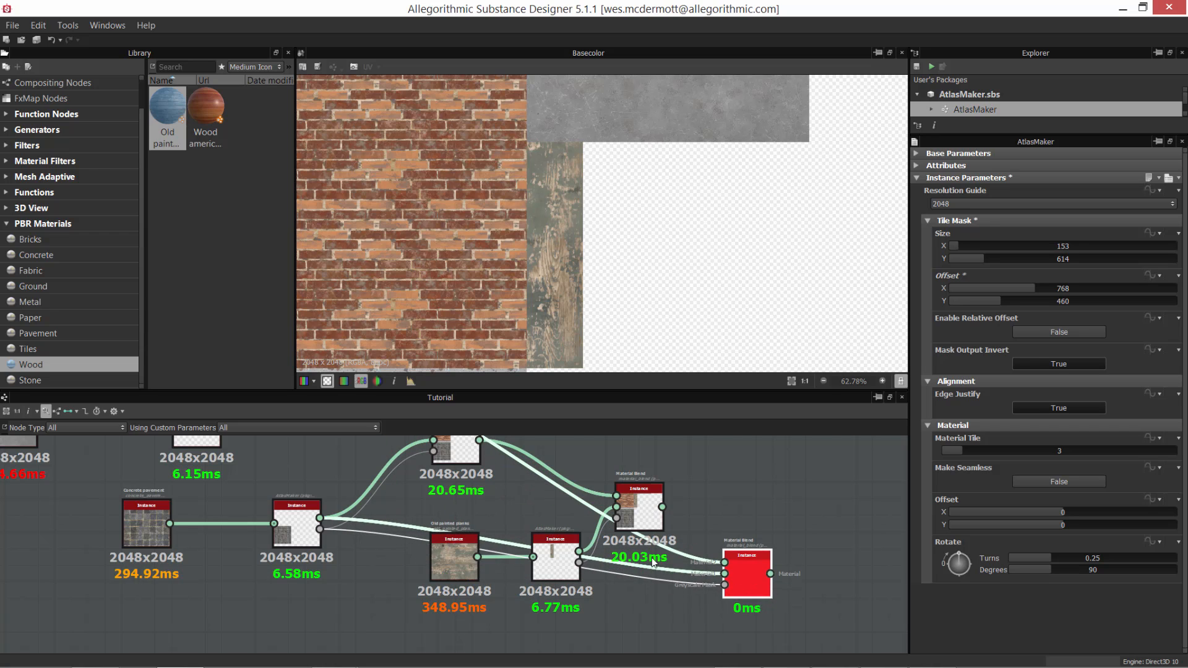
pyautogui.scroll(1, 667, 560)
pyautogui.scroll(1, 678, 583)
pyautogui.moveTo(678, 583); pyautogui.dragTo(655, 570, button='middle')
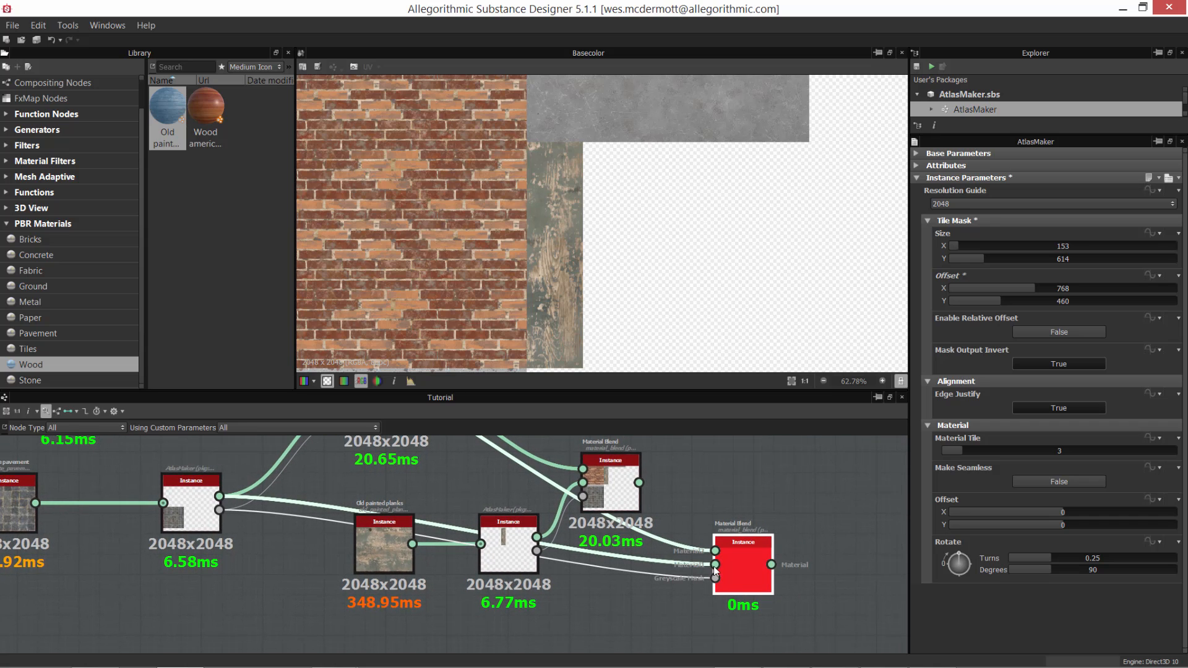
pyautogui.press('Delete')
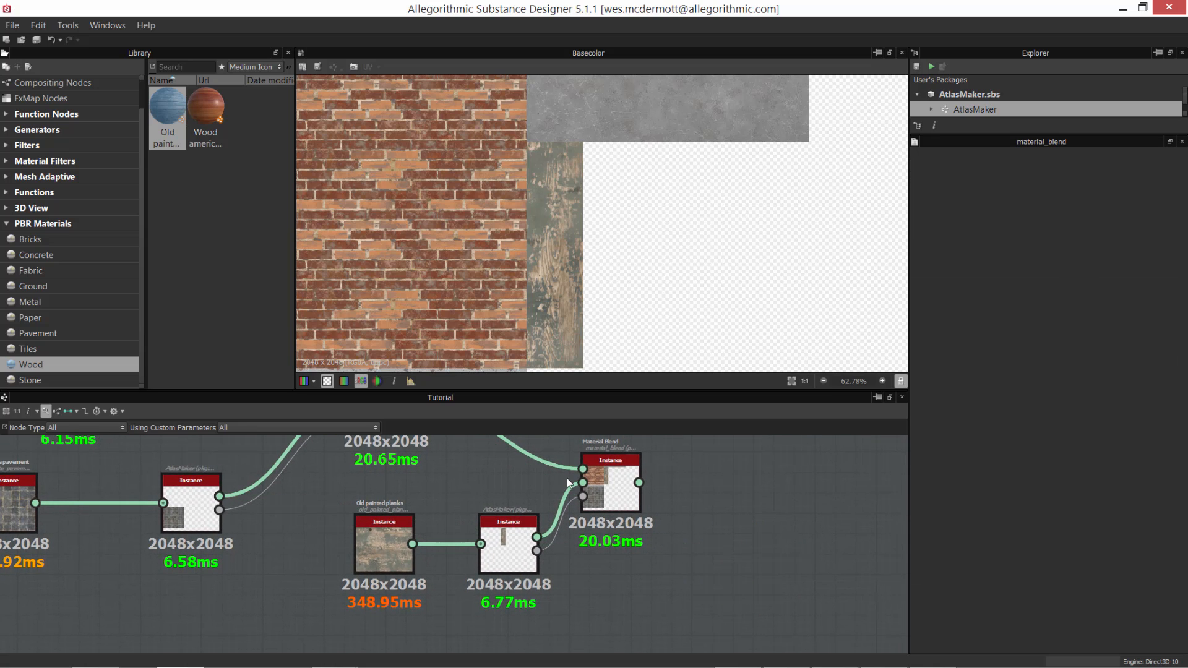
# Duplicate the planks' AtlasMaker, place the copy below the original, and move the planks material node further away from both.
pyautogui.click(519, 548)
pyautogui.hotkey('ctrl', 'd')
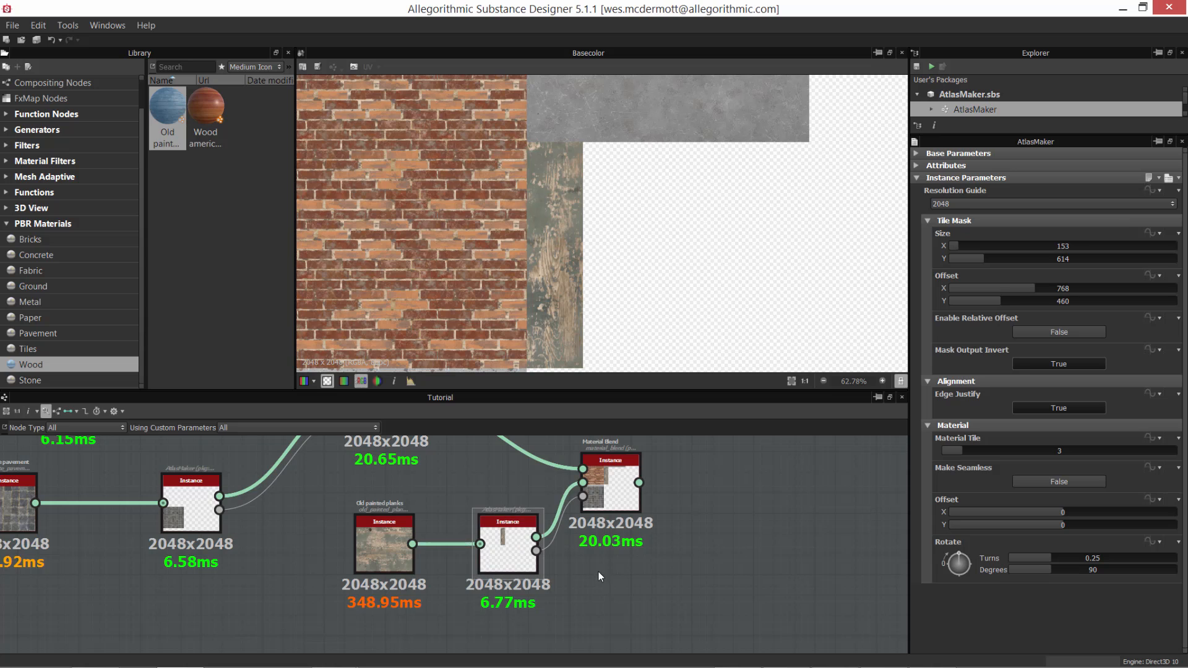
pyautogui.moveTo(458, 544); pyautogui.dragTo(626, 606)
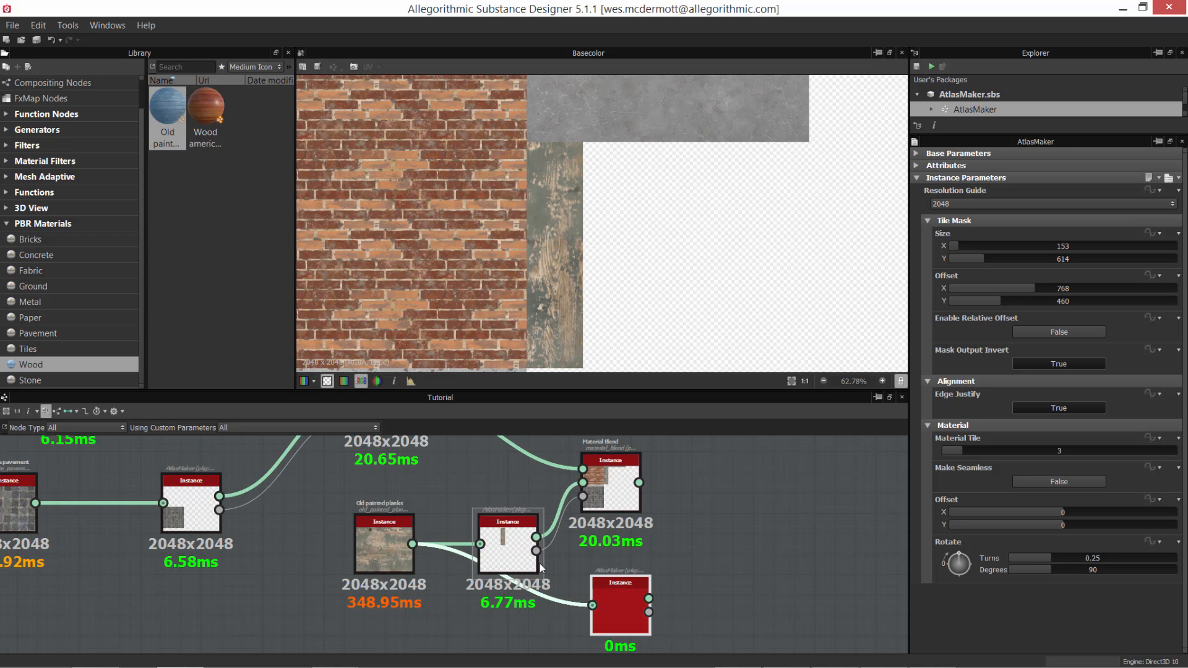
pyautogui.moveTo(658, 568); pyautogui.dragTo(654, 477, button='middle')
pyautogui.moveTo(615, 521); pyautogui.dragTo(566, 558)
pyautogui.scroll(-1, 576, 529)
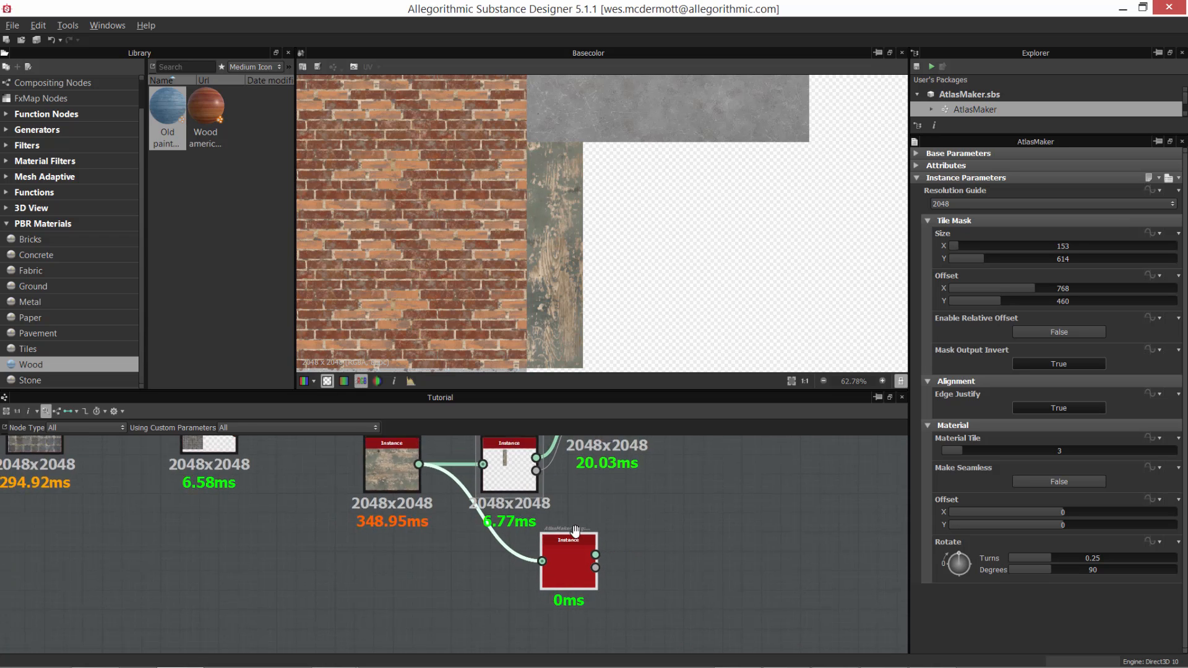
pyautogui.moveTo(575, 530); pyautogui.dragTo(576, 574, button='middle')
pyautogui.moveTo(394, 496); pyautogui.dragTo(345, 498)
pyautogui.moveTo(573, 517); pyautogui.dragTo(561, 545, button='middle')
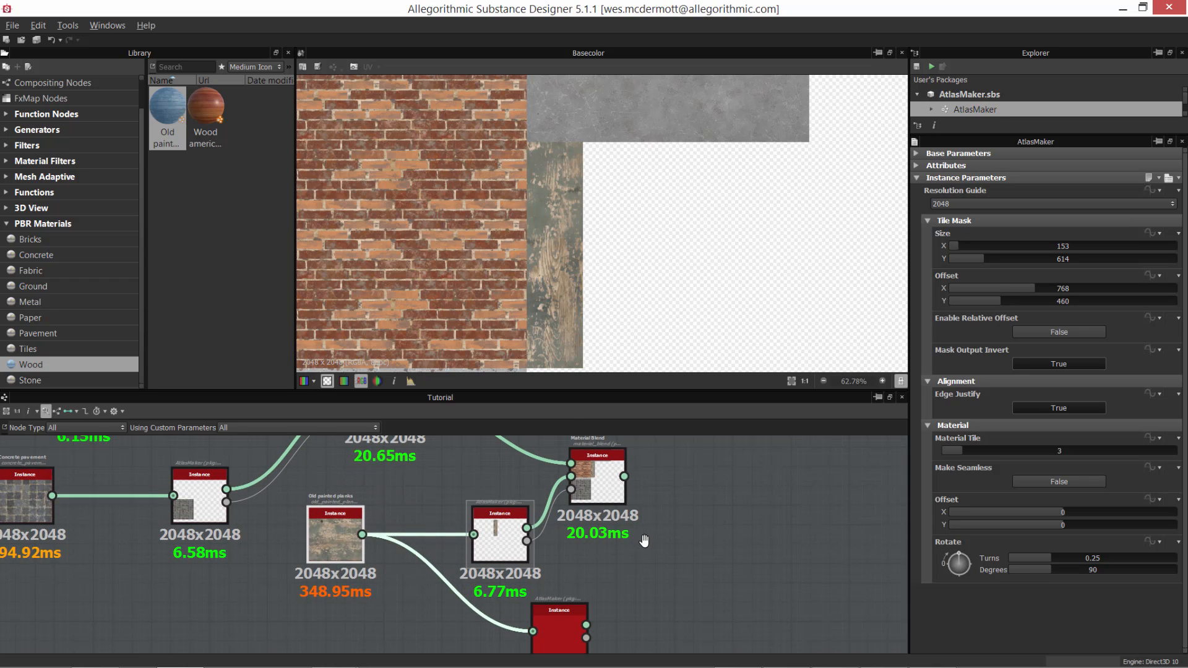
# Shift the last Material Blend outward, duplicate it, and place the copy beyond it in the graph.
pyautogui.moveTo(598, 484); pyautogui.dragTo(633, 489)
pyautogui.click(632, 484)
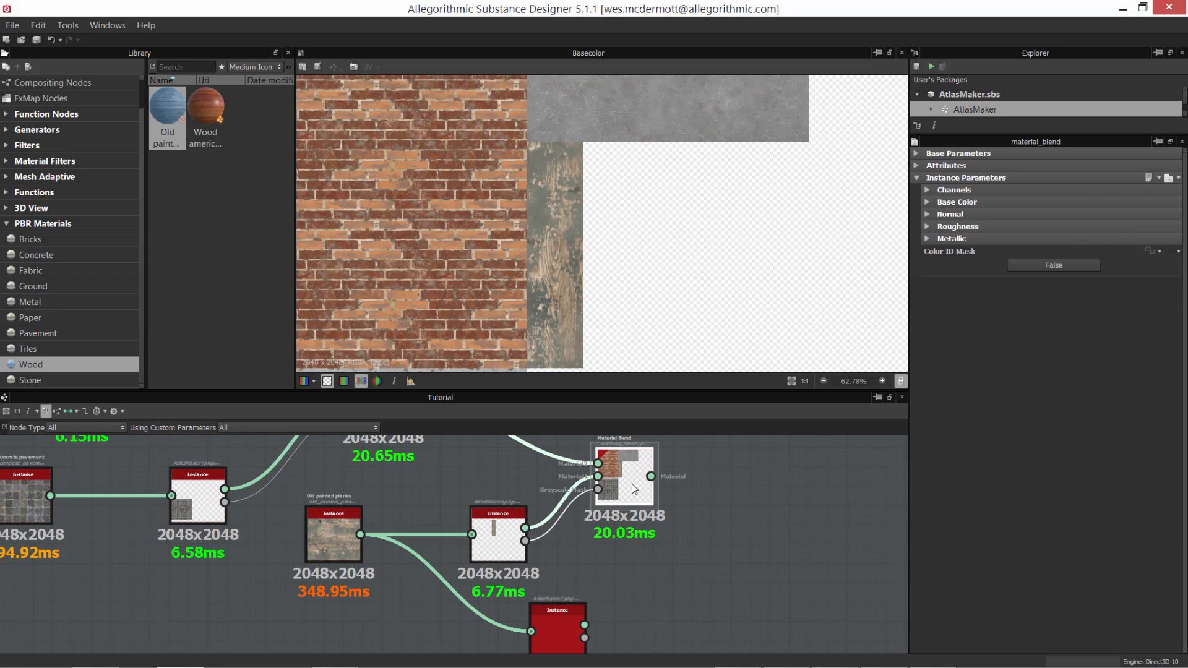
pyautogui.hotkey('ctrl', 'd')
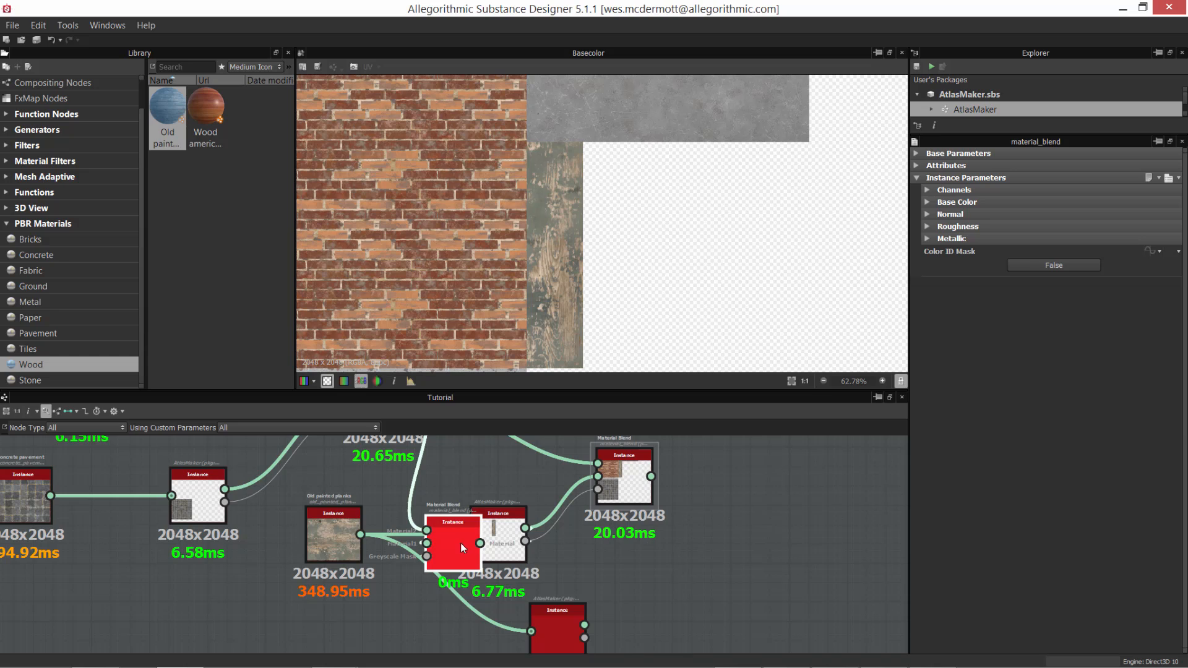
pyautogui.moveTo(461, 543); pyautogui.dragTo(768, 573)
# Connect the previous Material Blend to the copy's first material input and the duplicated AtlasMaker's material output to its second.
pyautogui.moveTo(651, 477); pyautogui.dragTo(733, 561)
pyautogui.moveTo(585, 625); pyautogui.dragTo(733, 573)
pyautogui.click(756, 572)
# Set Mask Output Invert to False on the duplicated AtlasMaker, connect its mask to the new Material Blend, and preview the blend.
pyautogui.click(547, 624)
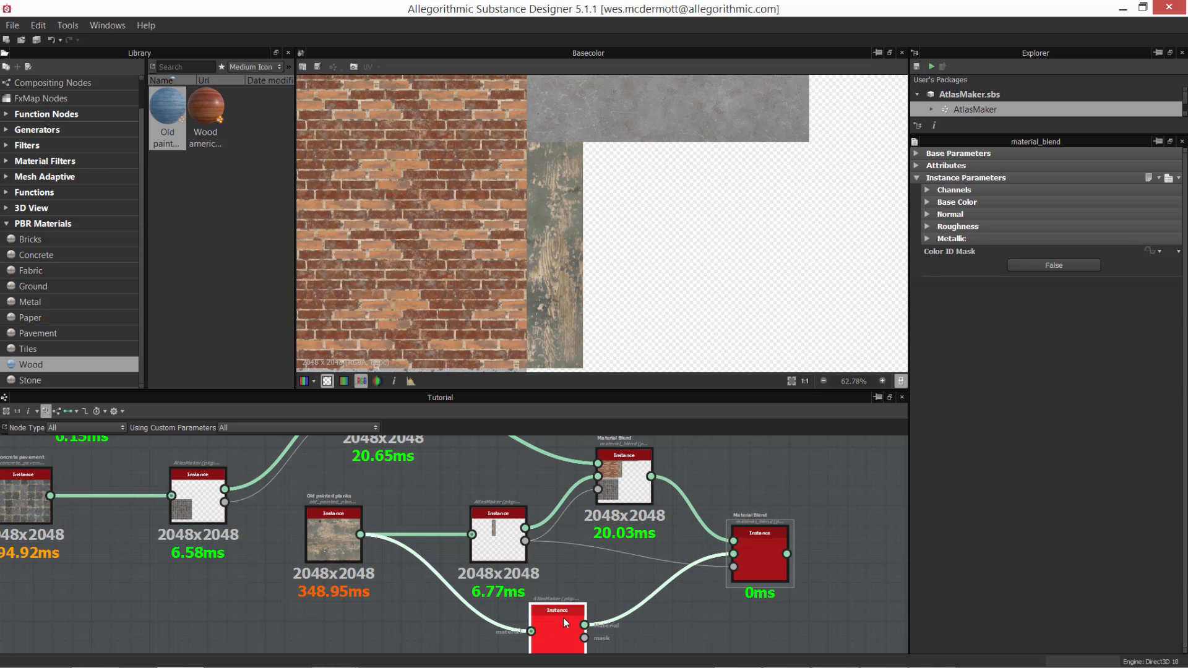
pyautogui.moveTo(608, 606); pyautogui.dragTo(607, 544, button='middle')
pyautogui.moveTo(553, 574); pyautogui.dragTo(540, 591, button='middle')
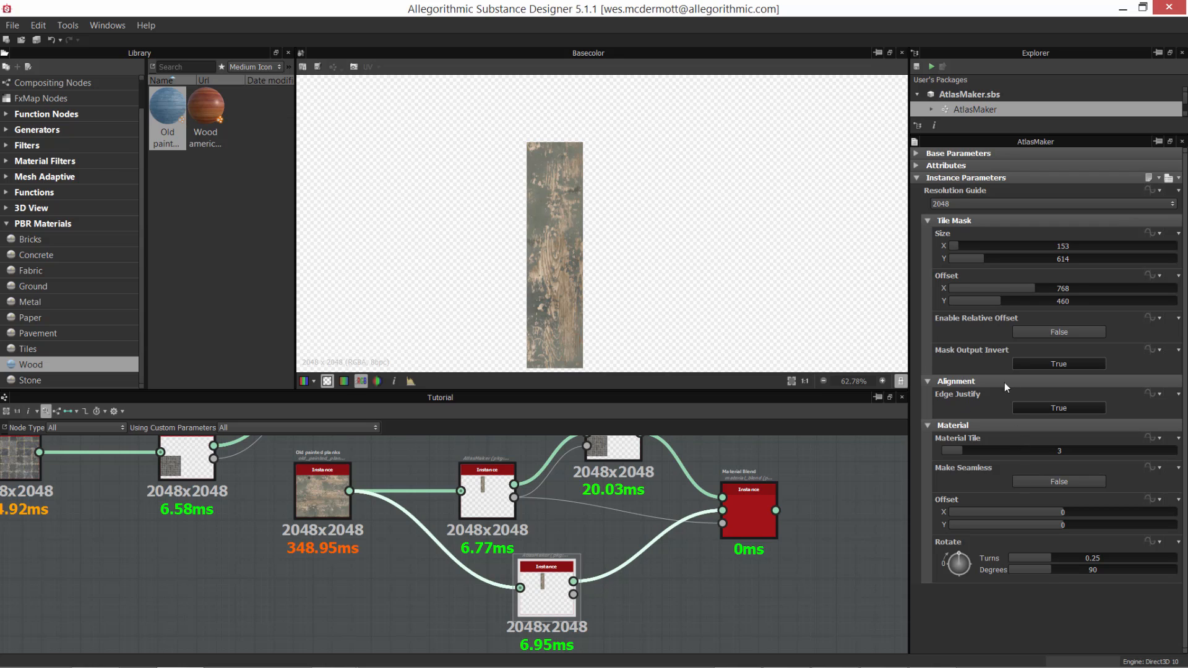
pyautogui.click(1034, 364)
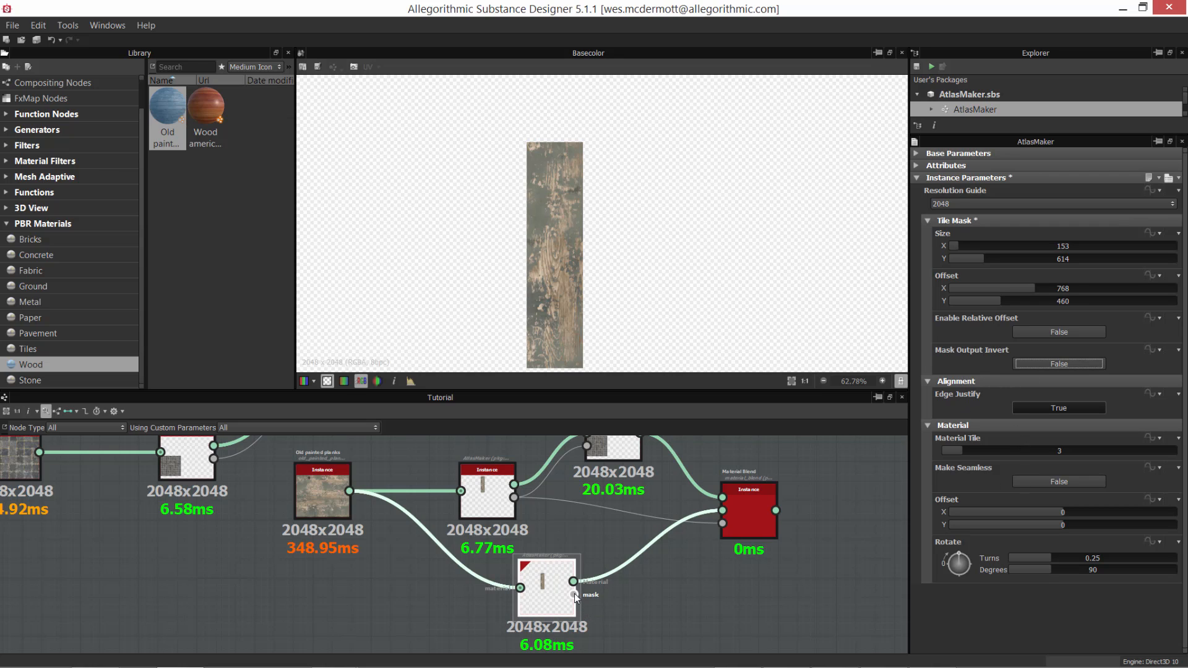
pyautogui.doubleClick(753, 511)
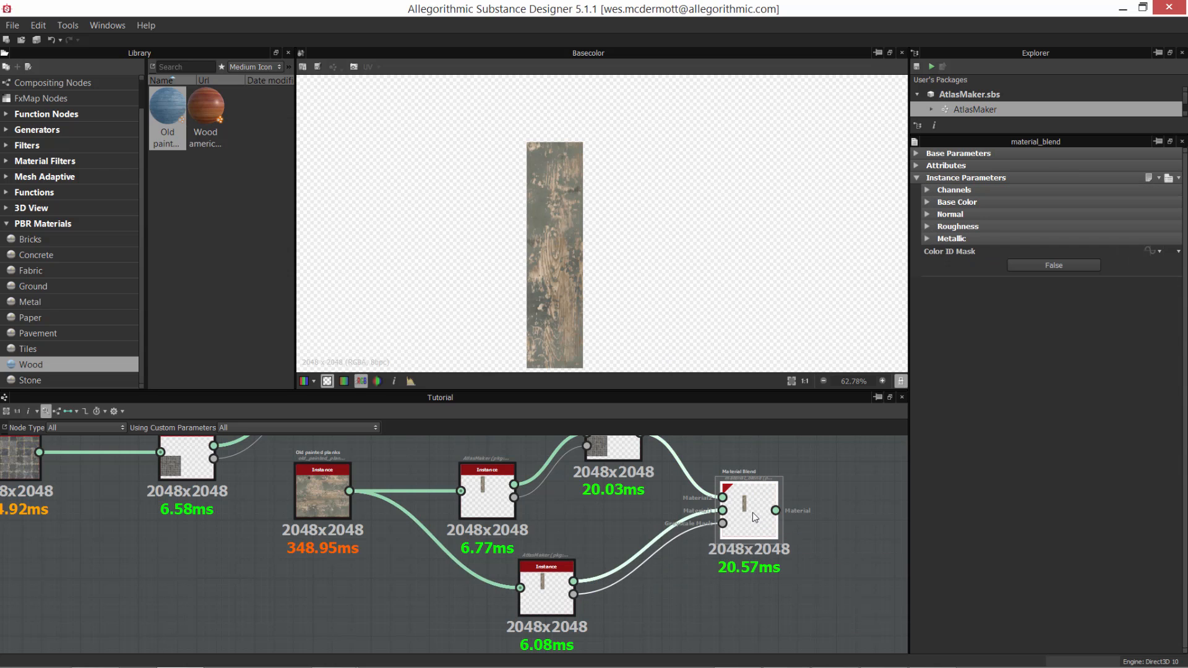
pyautogui.moveTo(547, 579); pyautogui.dragTo(557, 579)
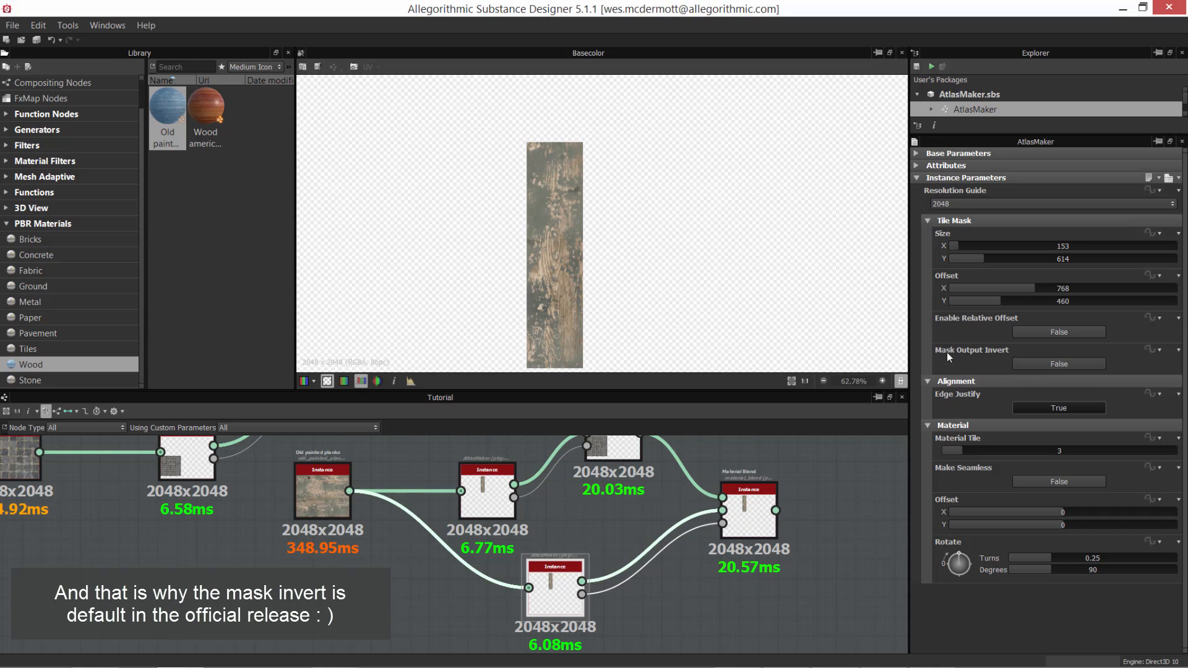
# Set Mask Output Invert to True on the duplicated planks AtlasMaker and preview the last Material Blend.
pyautogui.click(1049, 365)
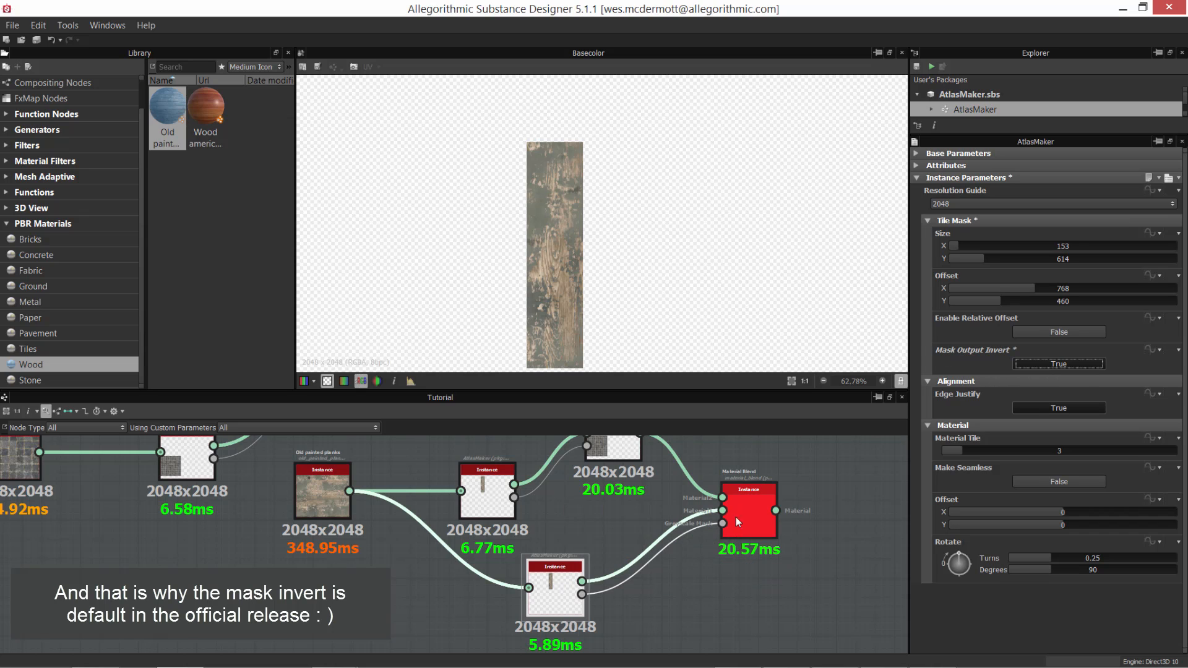
pyautogui.doubleClick(755, 517)
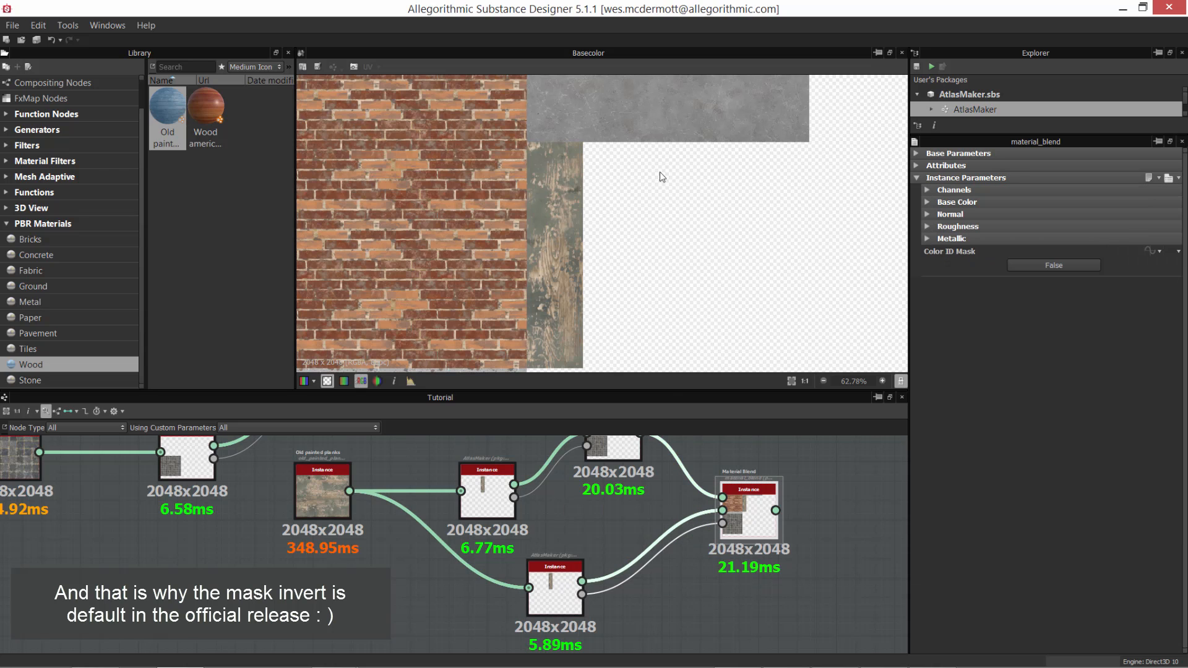
pyautogui.scroll(-3, 593, 139)
pyautogui.click(557, 573)
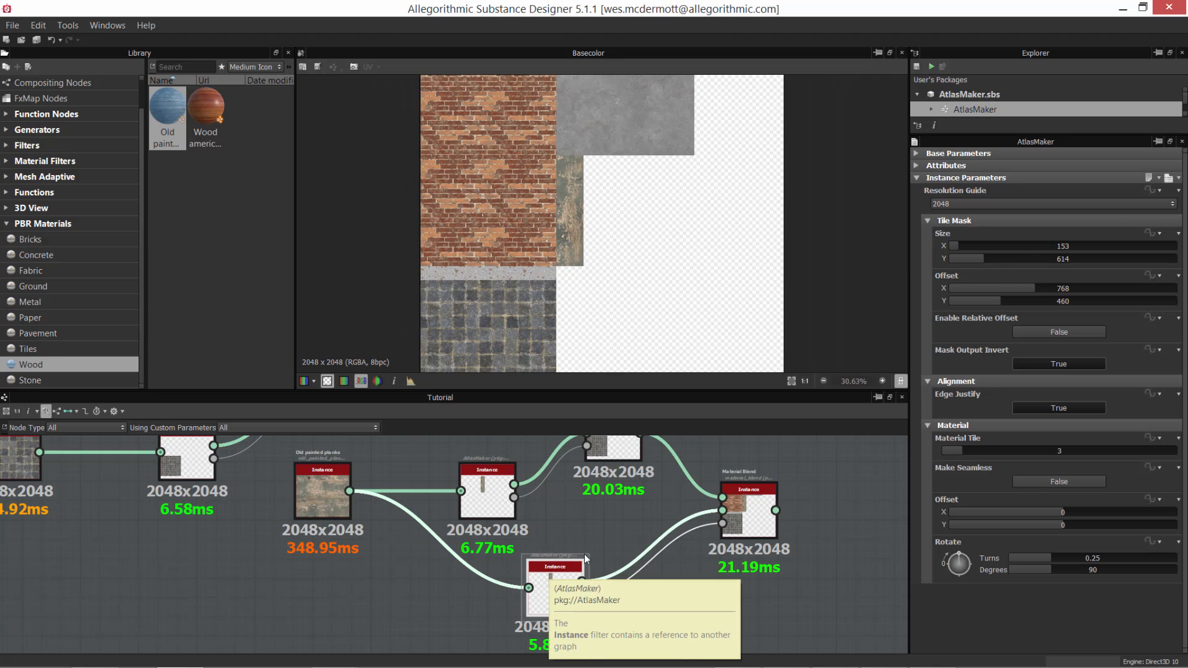
pyautogui.scroll(2, 564, 182)
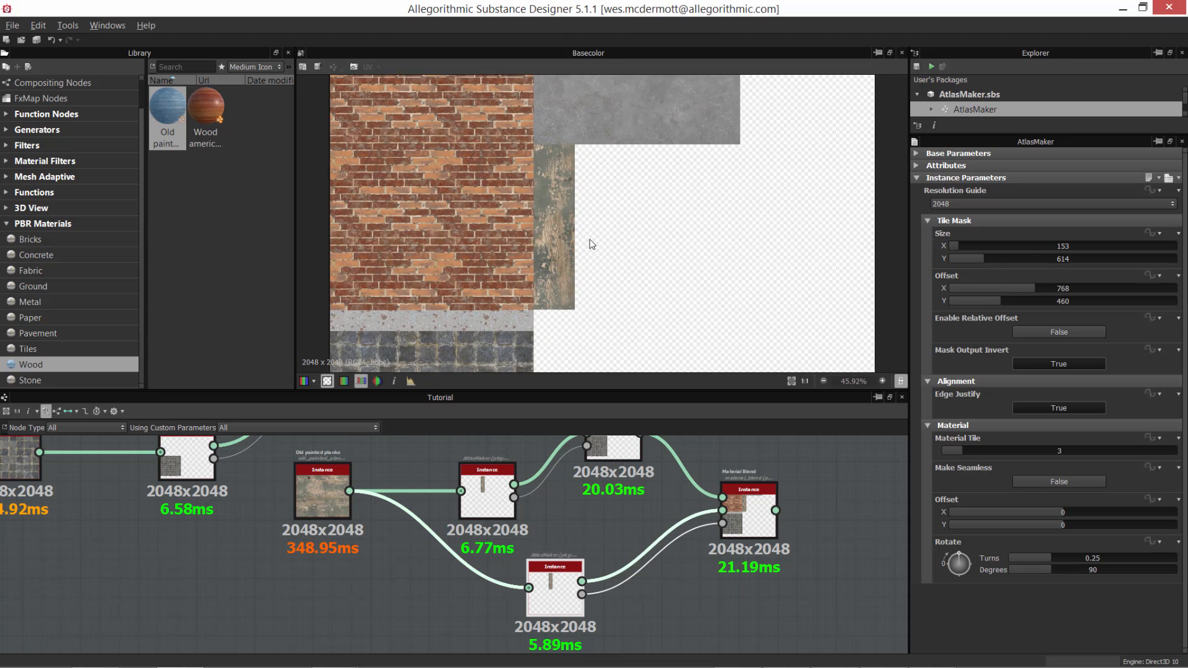
pyautogui.scroll(1, 570, 202)
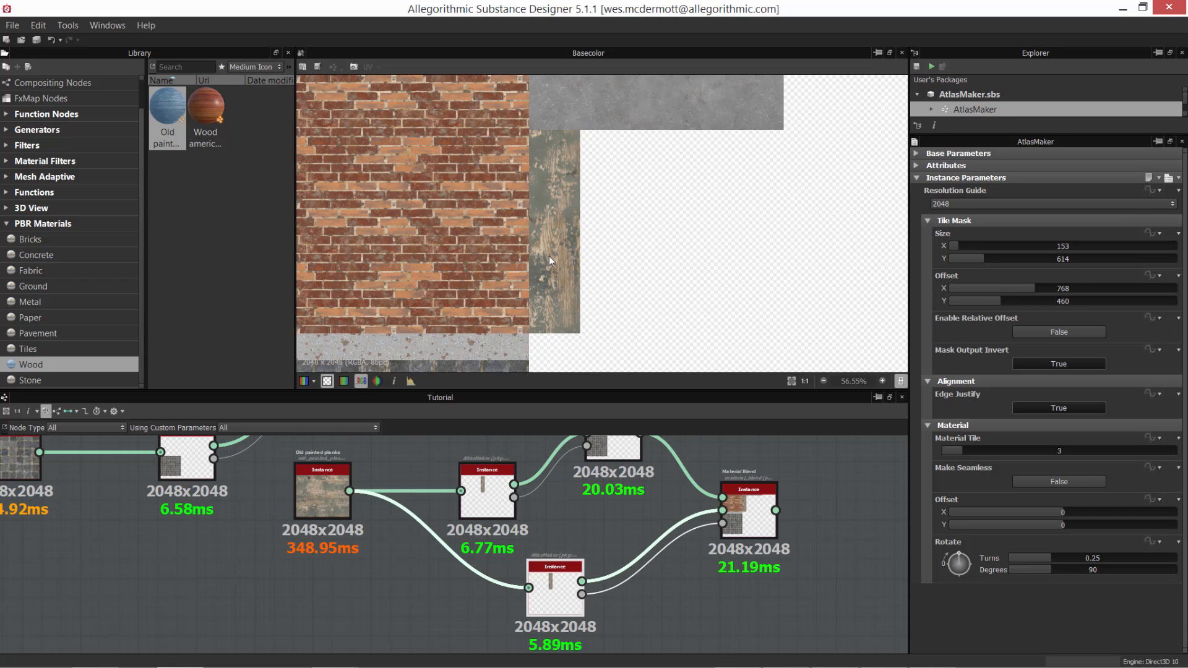
pyautogui.click(749, 511)
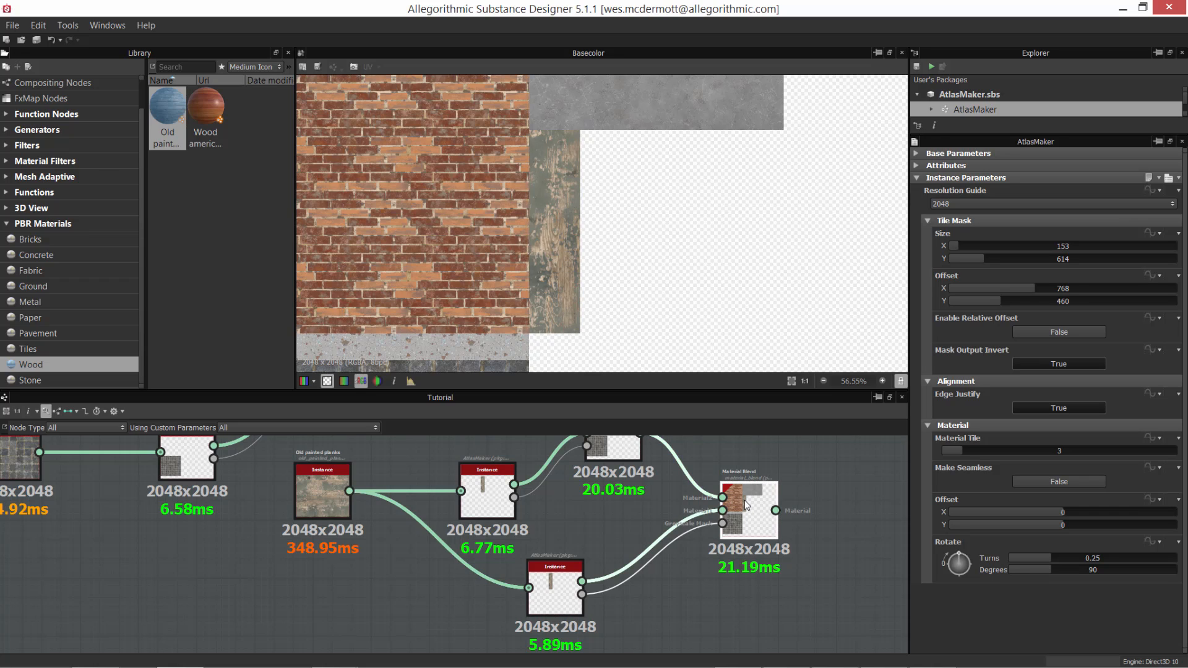
pyautogui.scroll(1, 759, 525)
pyautogui.moveTo(759, 525); pyautogui.dragTo(706, 503, button='middle')
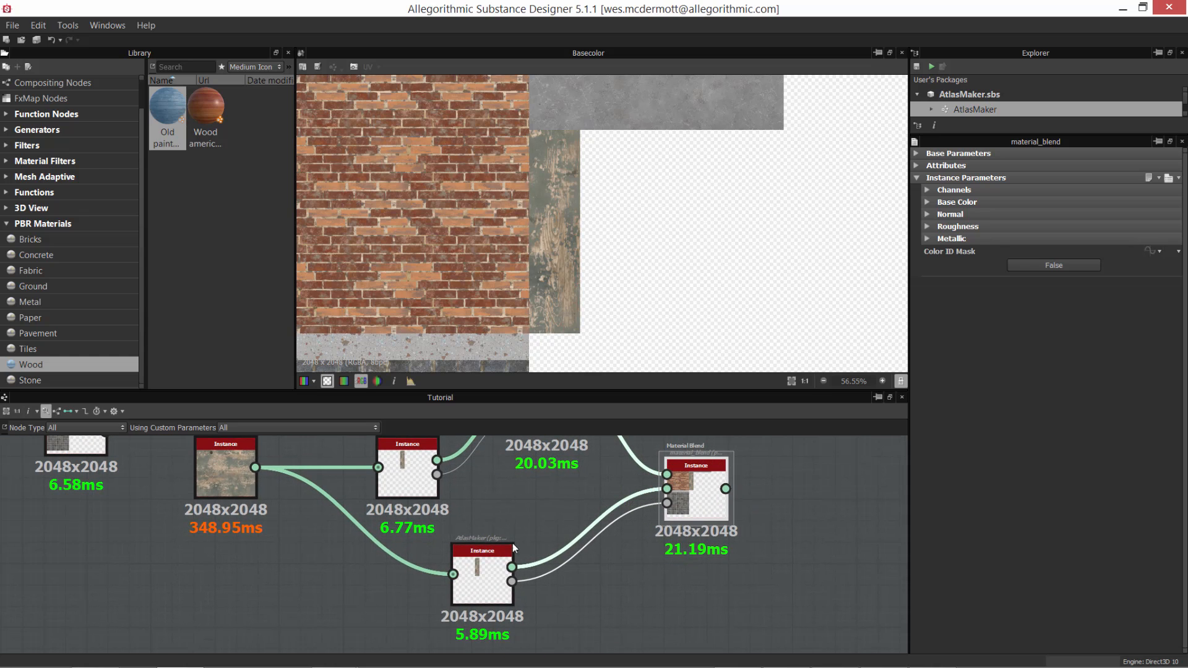
# Enable Relative Offset on the duplicated AtlasMaker to place its plank beside the original one along the X axis.
pyautogui.click(486, 564)
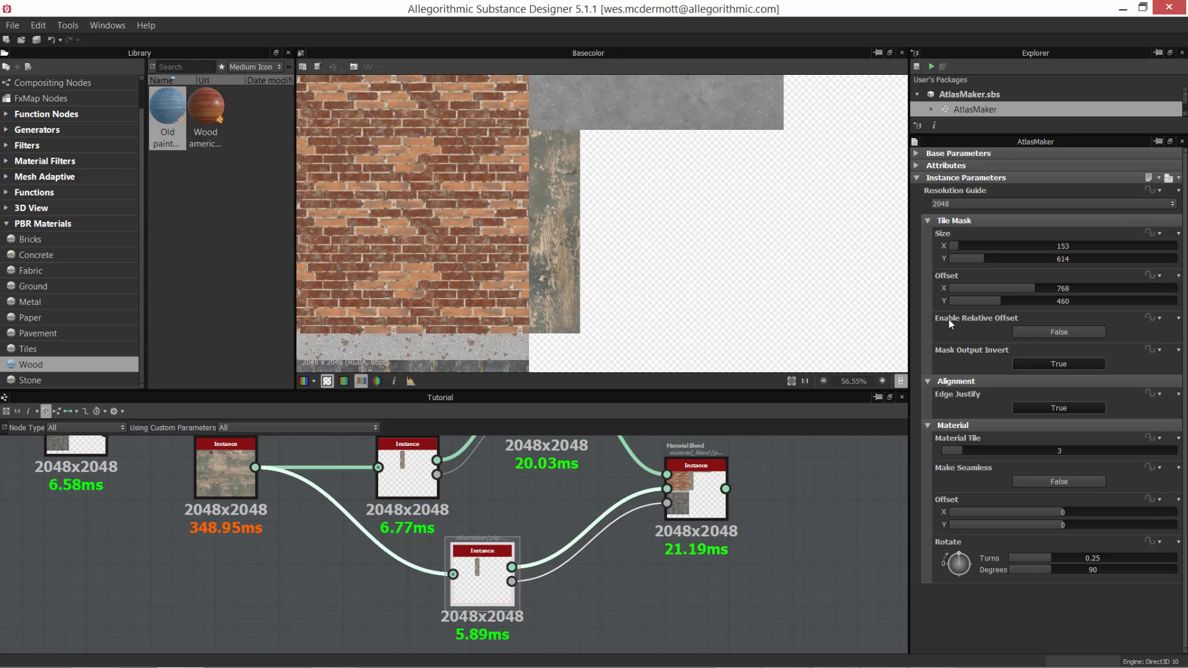
pyautogui.click(1031, 332)
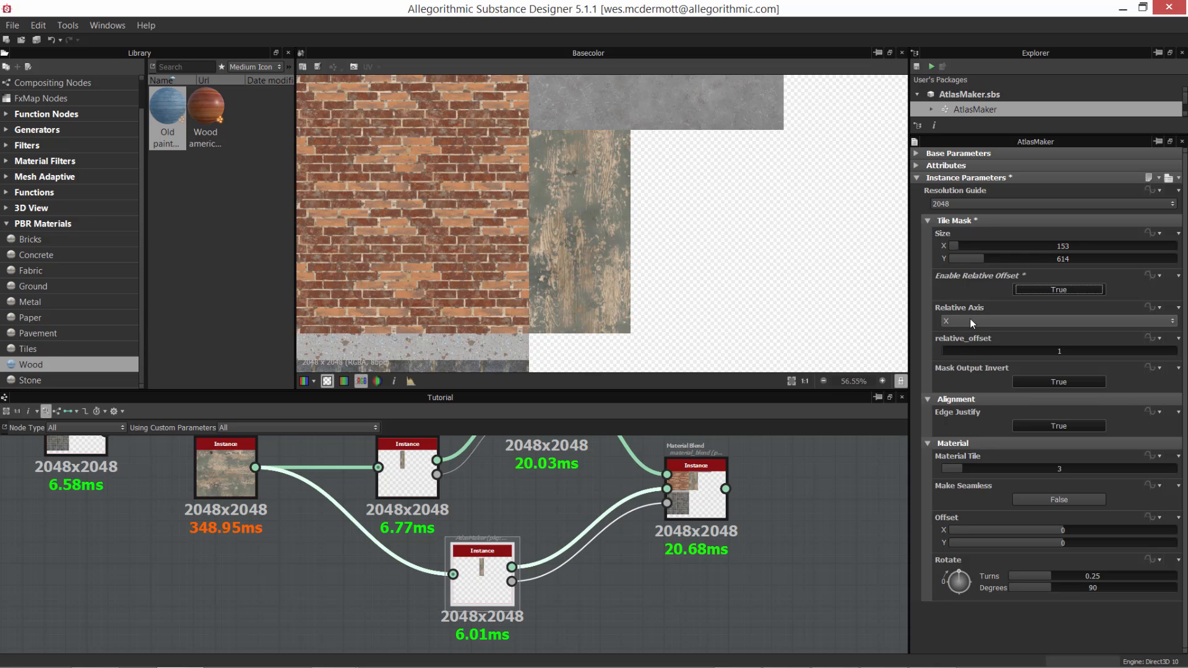
pyautogui.scroll(-2, 674, 232)
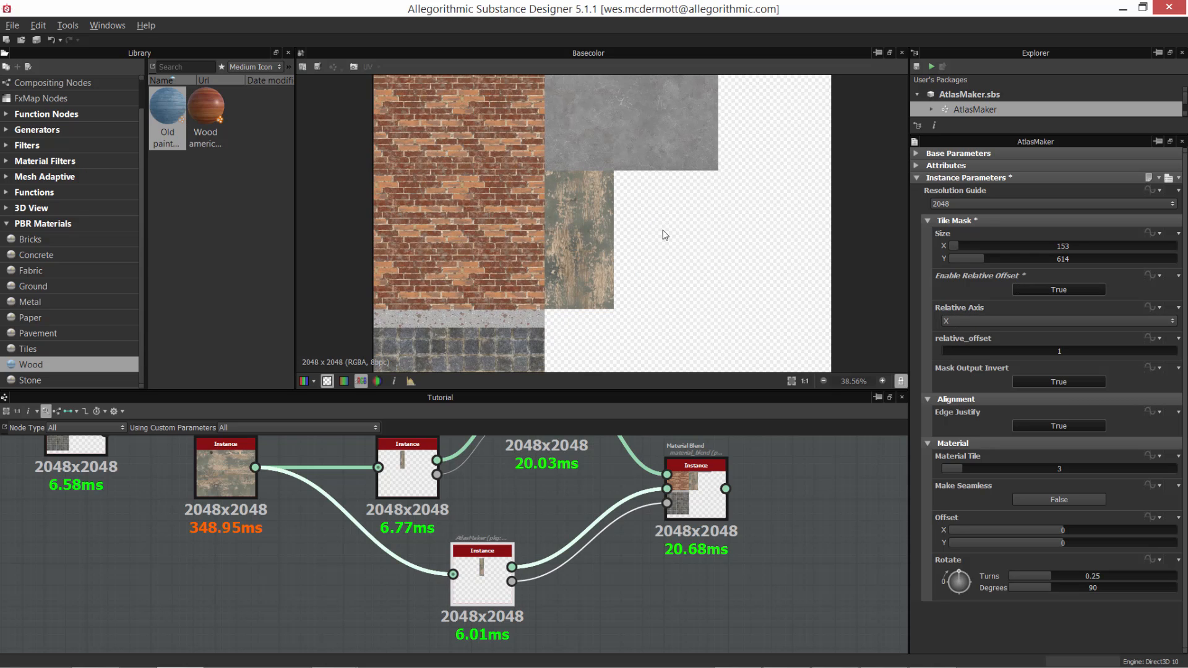
pyautogui.scroll(-1, 685, 233)
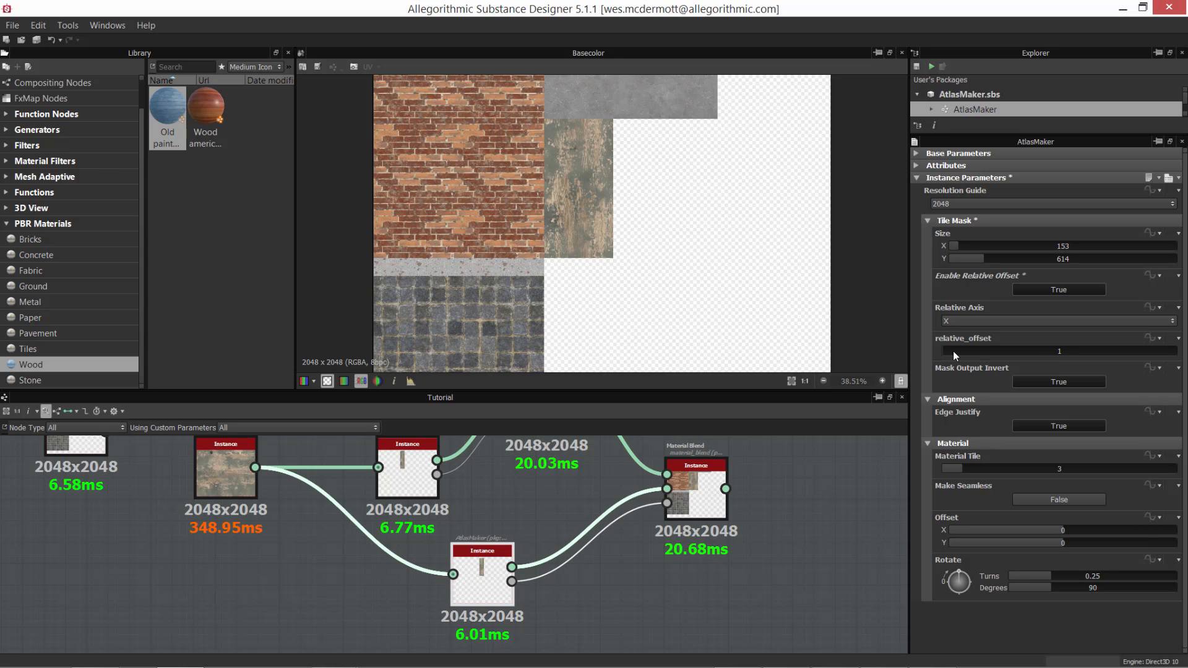
# Try Y as the duplicated AtlasMaker's Relative Axis and return it to X.
pyautogui.moveTo(953, 351)
pyautogui.mouseDown()
pyautogui.moveTo(1045, 355)
pyautogui.moveTo(953, 356)
pyautogui.mouseUp()
pyautogui.click(956, 319)
pyautogui.click(956, 341)
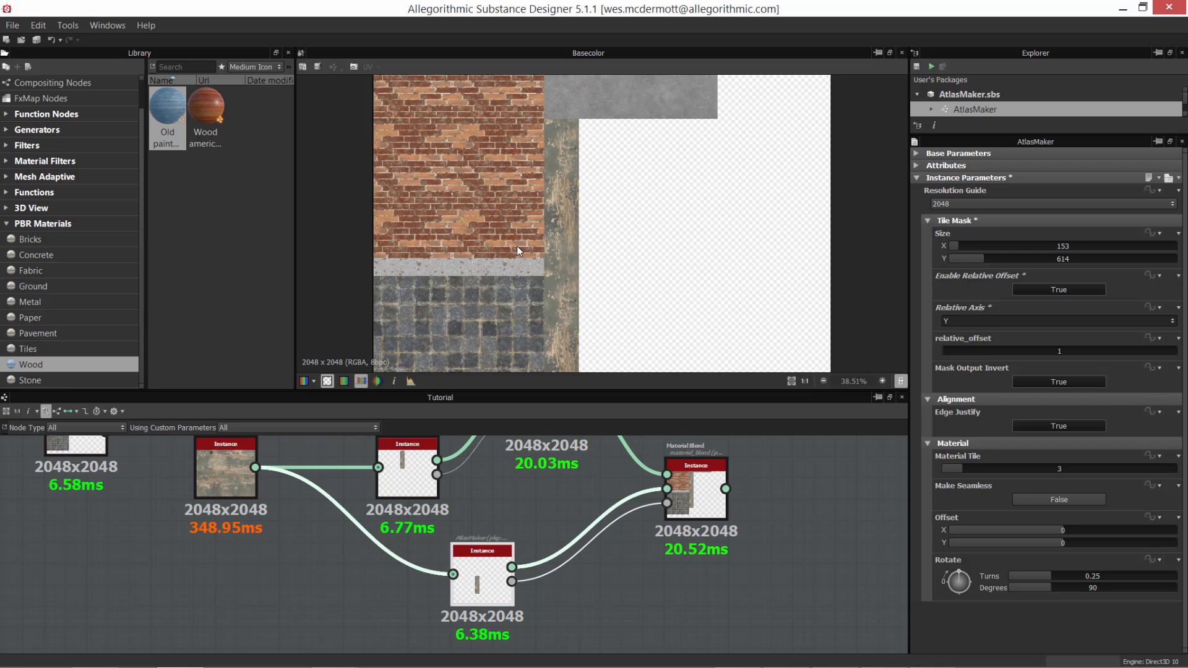
pyautogui.scroll(-3, 517, 247)
pyautogui.click(963, 321)
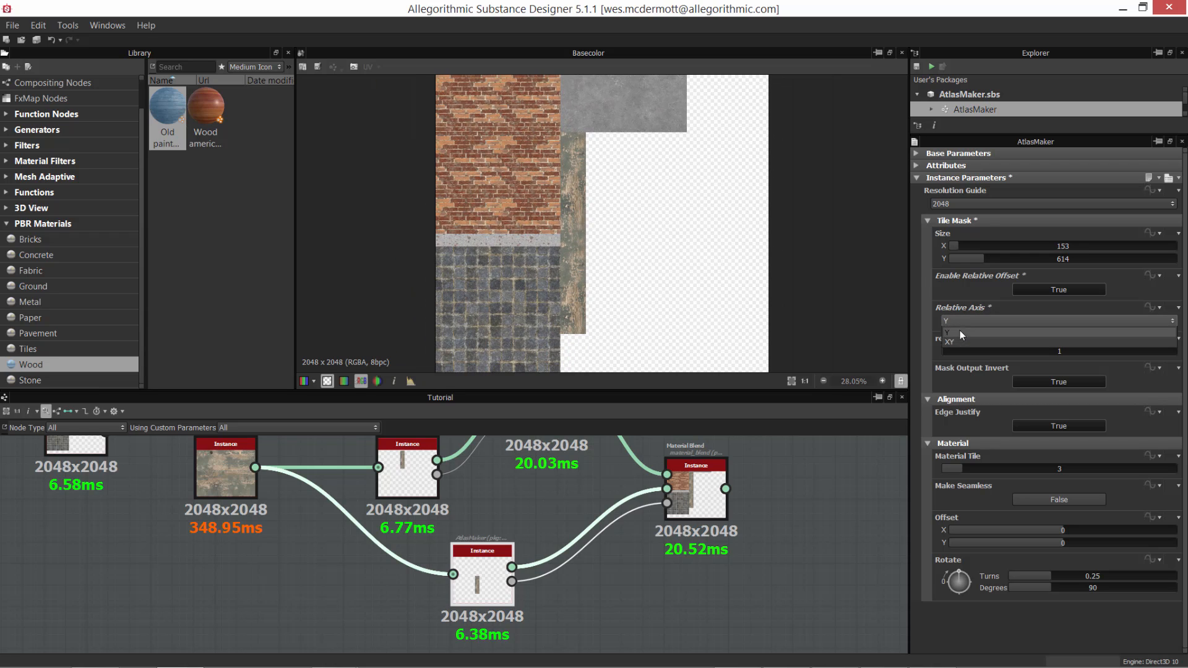
pyautogui.click(952, 329)
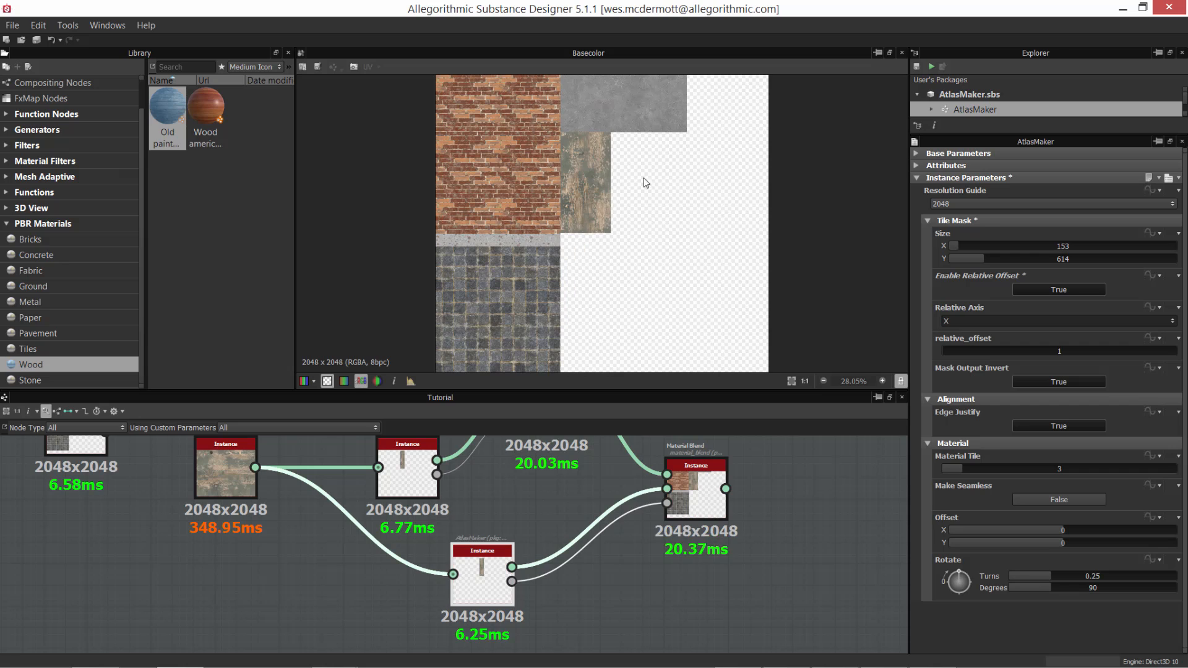
# Try XY as the duplicated AtlasMaker's Relative Axis, inspect the plank's placement, and switch back to X.
pyautogui.scroll(3, 657, 211)
pyautogui.click(963, 320)
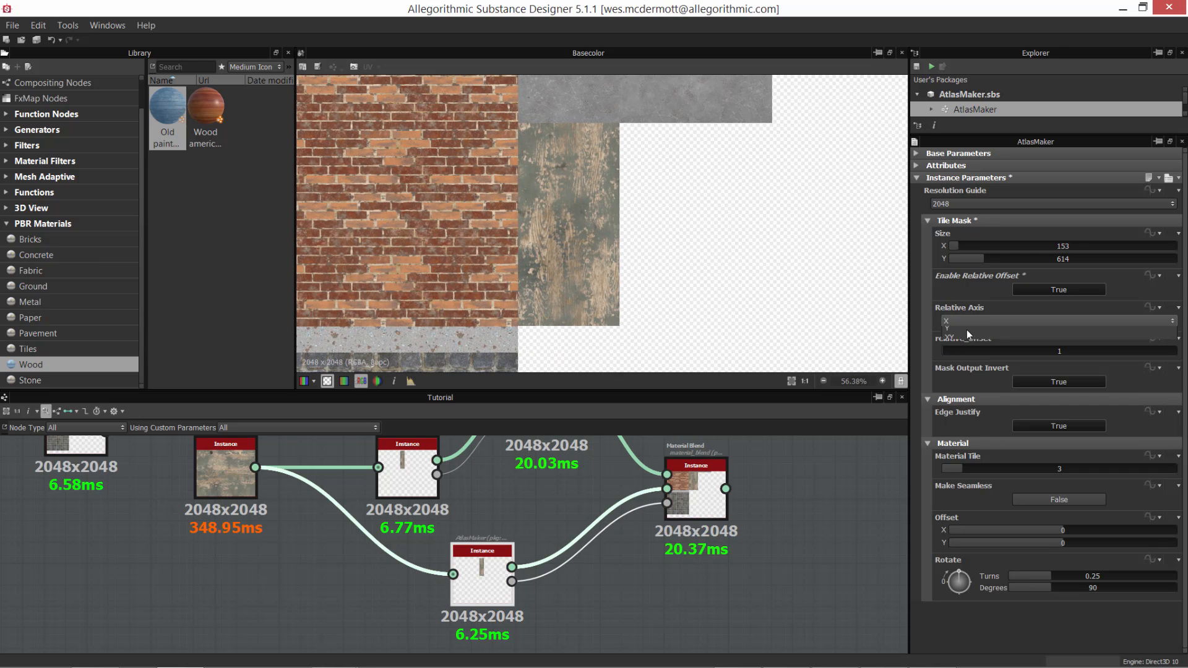
pyautogui.click(957, 350)
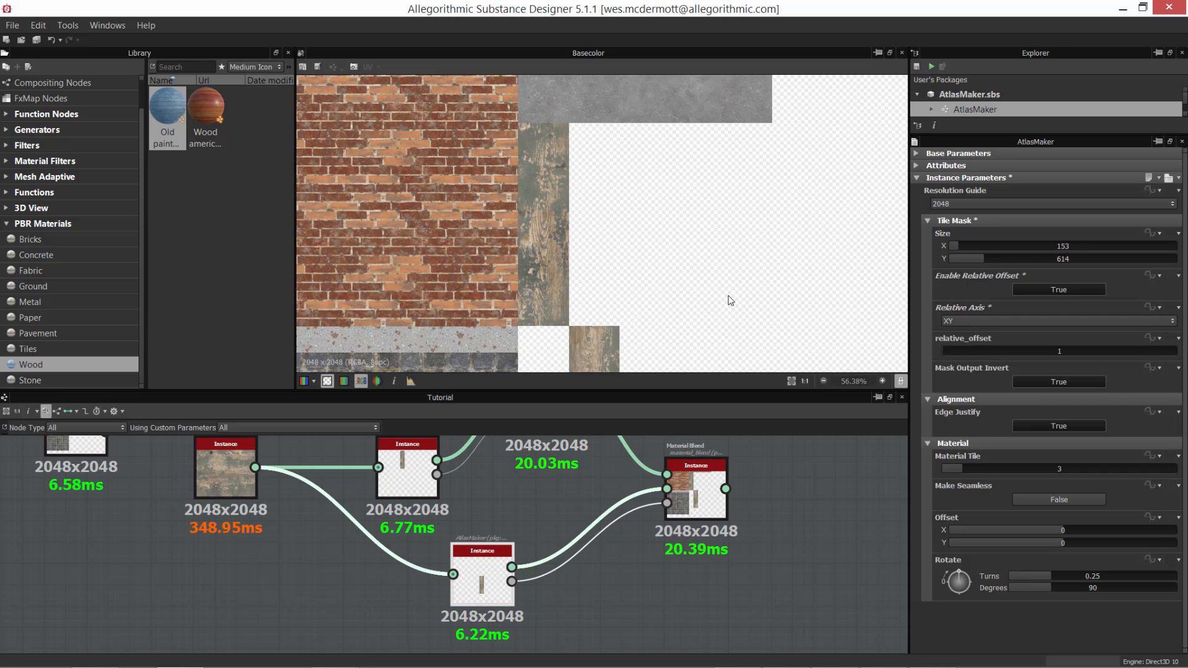
pyautogui.scroll(-3, 655, 260)
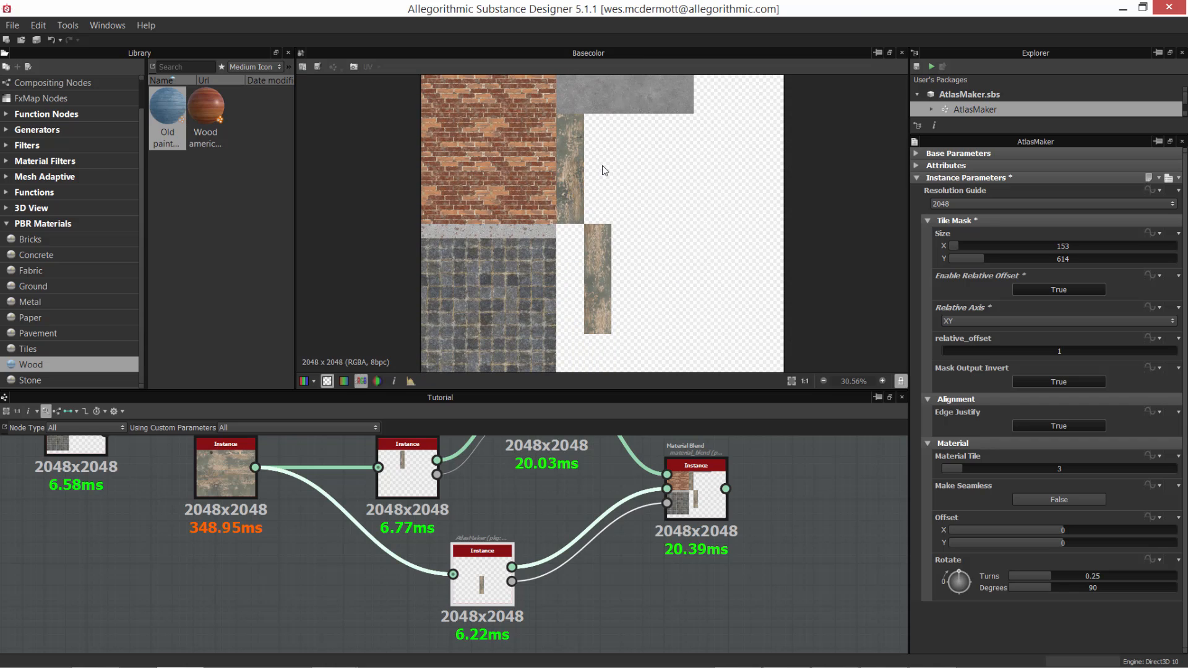
pyautogui.scroll(2, 600, 222)
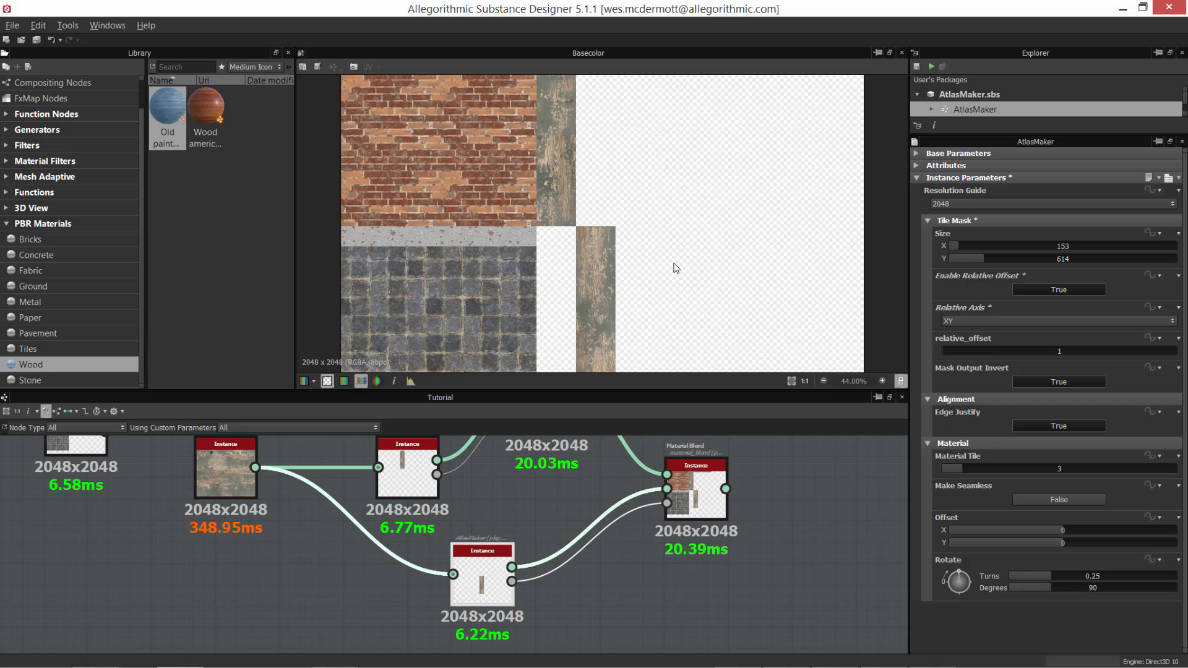
pyautogui.click(974, 321)
pyautogui.click(962, 328)
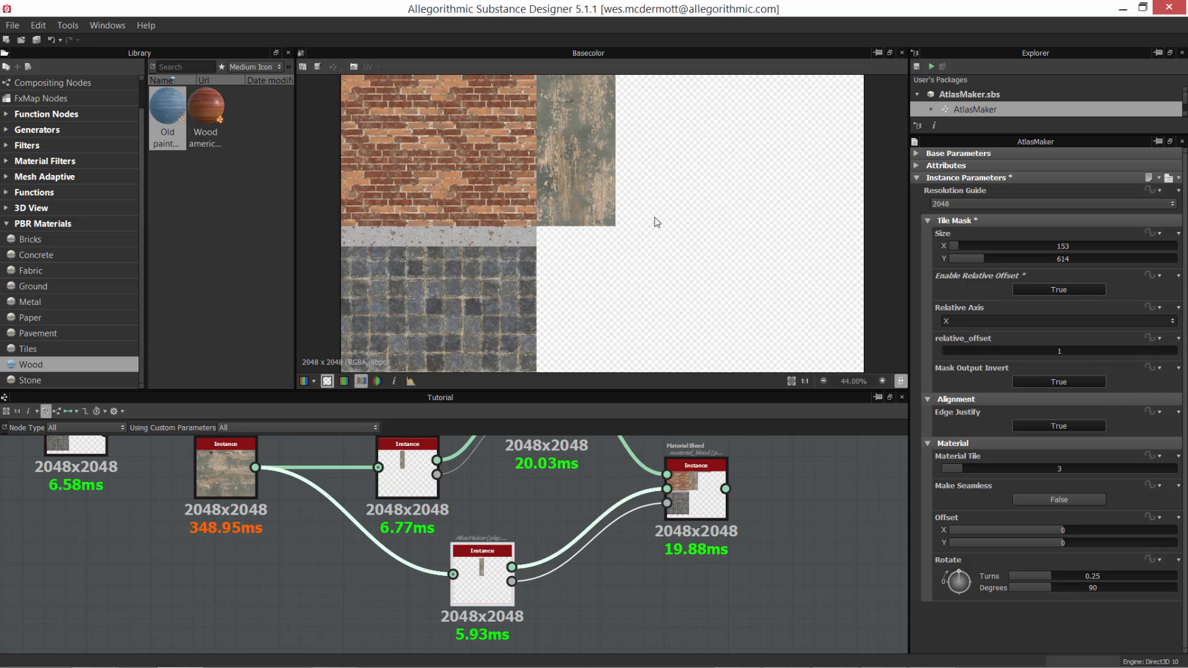
pyautogui.scroll(-1, 657, 222)
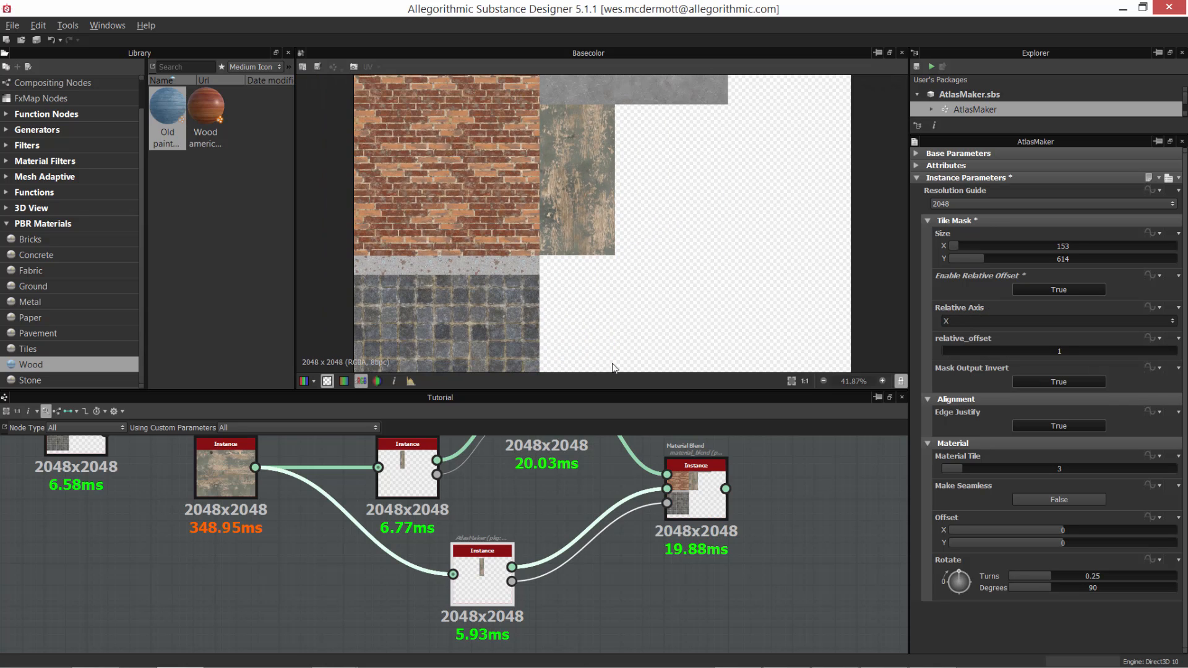
# Duplicate the Old painted planks node, connect the copy to the second planks AtlasMaker, and place it beside that AtlasMaker.
pyautogui.scroll(2, 622, 479)
pyautogui.scroll(-2, 413, 514)
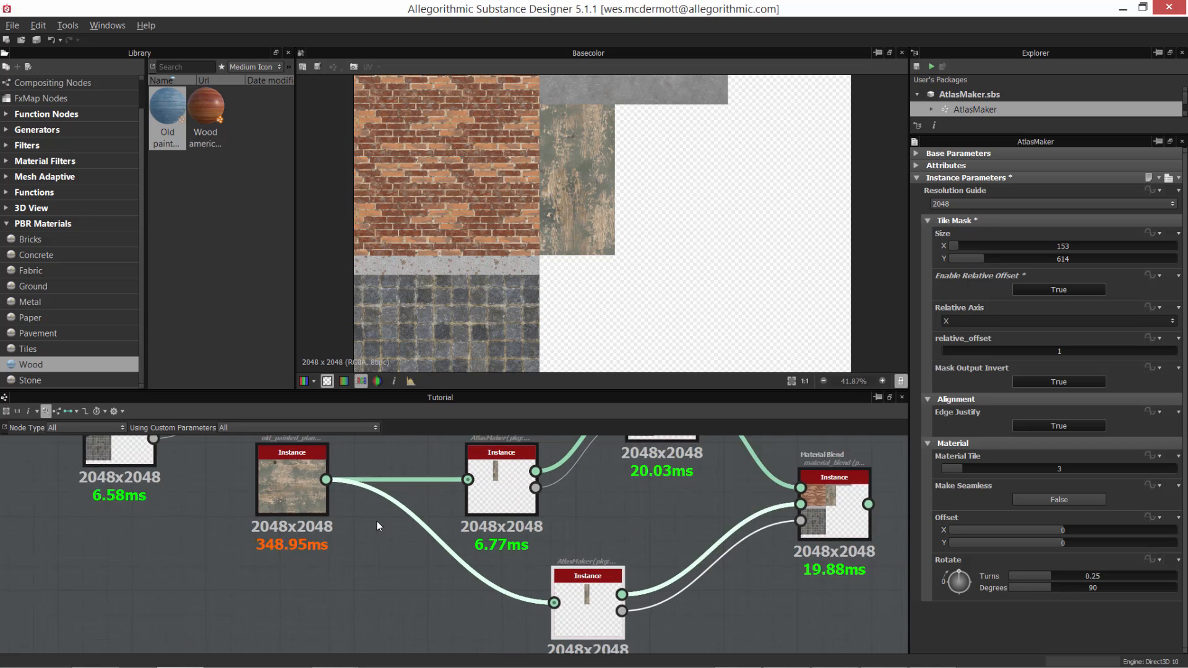
pyautogui.click(307, 479)
pyautogui.hotkey('ctrl', 'c')
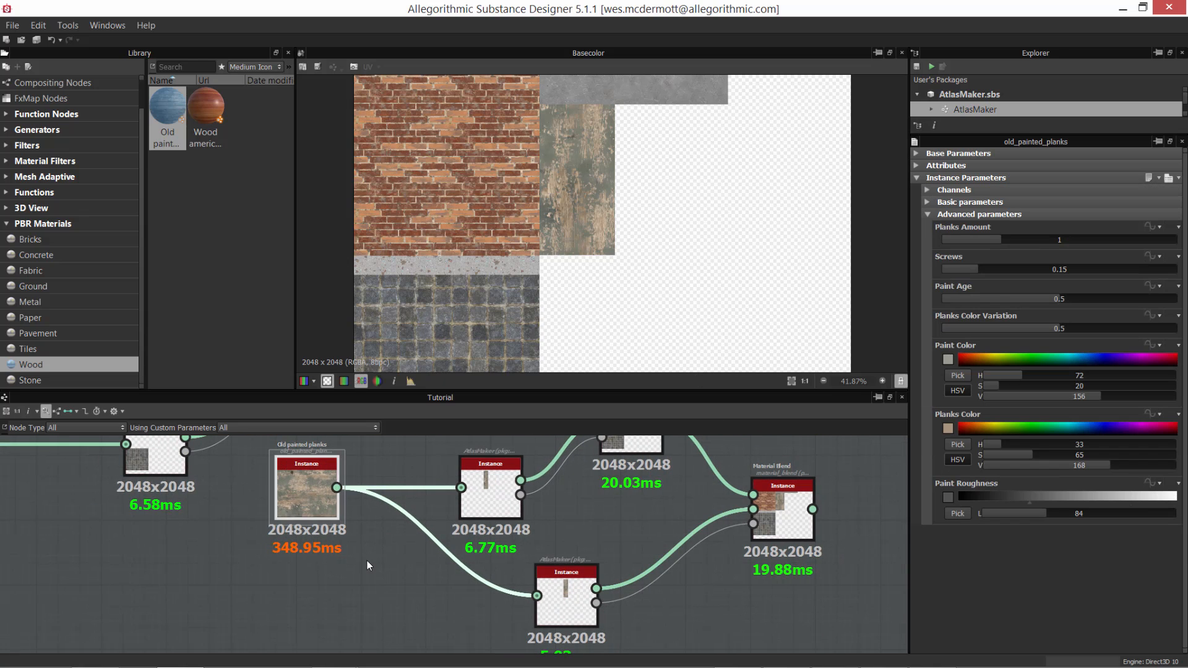
pyautogui.hotkey('ctrl', 'v')
pyautogui.moveTo(469, 547)
pyautogui.mouseDown()
pyautogui.moveTo(375, 576)
pyautogui.moveTo(537, 596)
pyautogui.mouseUp()
pyautogui.moveTo(371, 589); pyautogui.dragTo(414, 608)
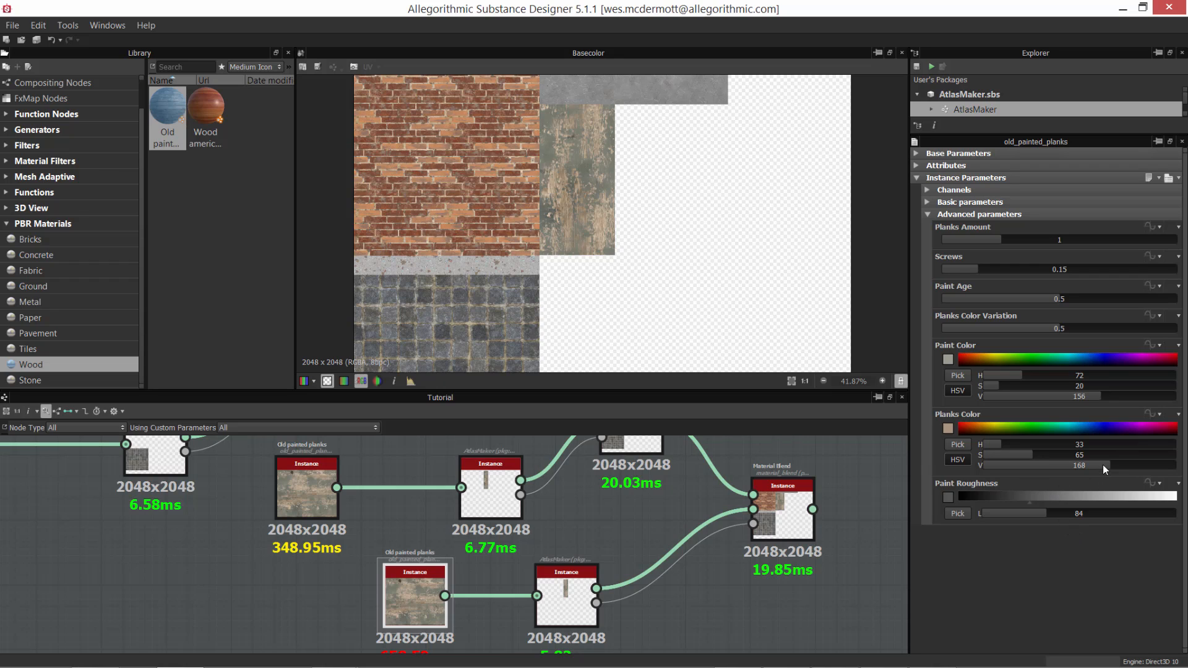
# On the copied planks node, set the Planks Color V to 176, the Paint Color V to 174 and Paint Age to 0.71.
pyautogui.moveTo(1104, 464); pyautogui.dragTo(1118, 465)
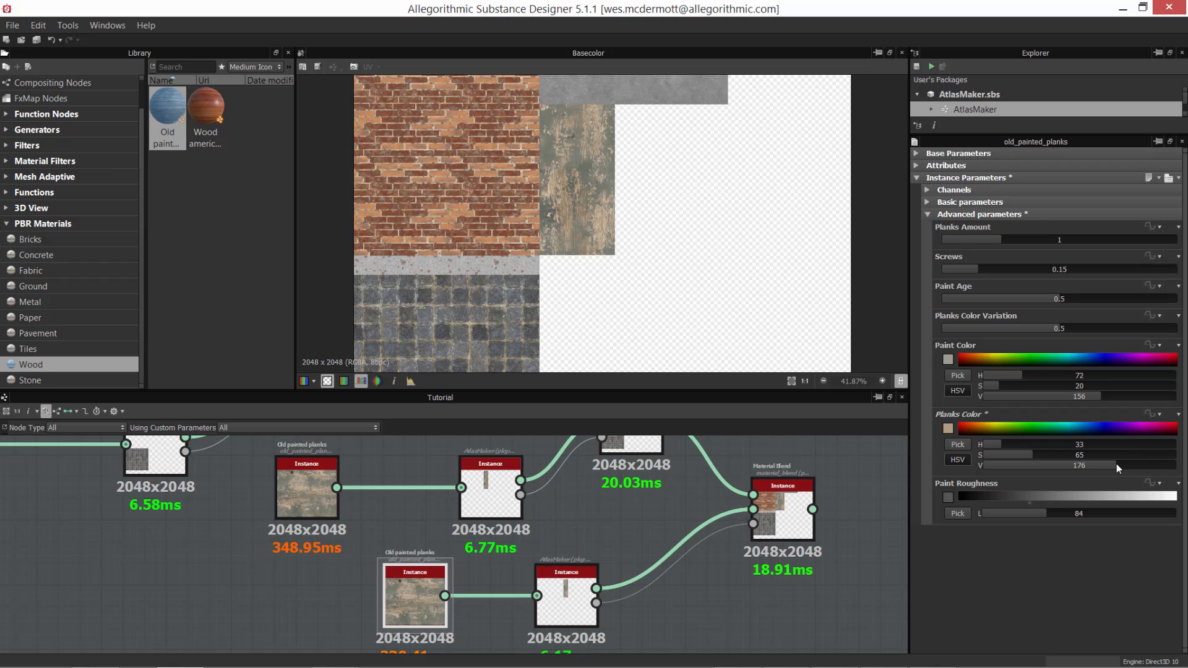
pyautogui.moveTo(1104, 396)
pyautogui.mouseDown()
pyautogui.moveTo(1133, 396)
pyautogui.moveTo(1115, 401)
pyautogui.mouseUp()
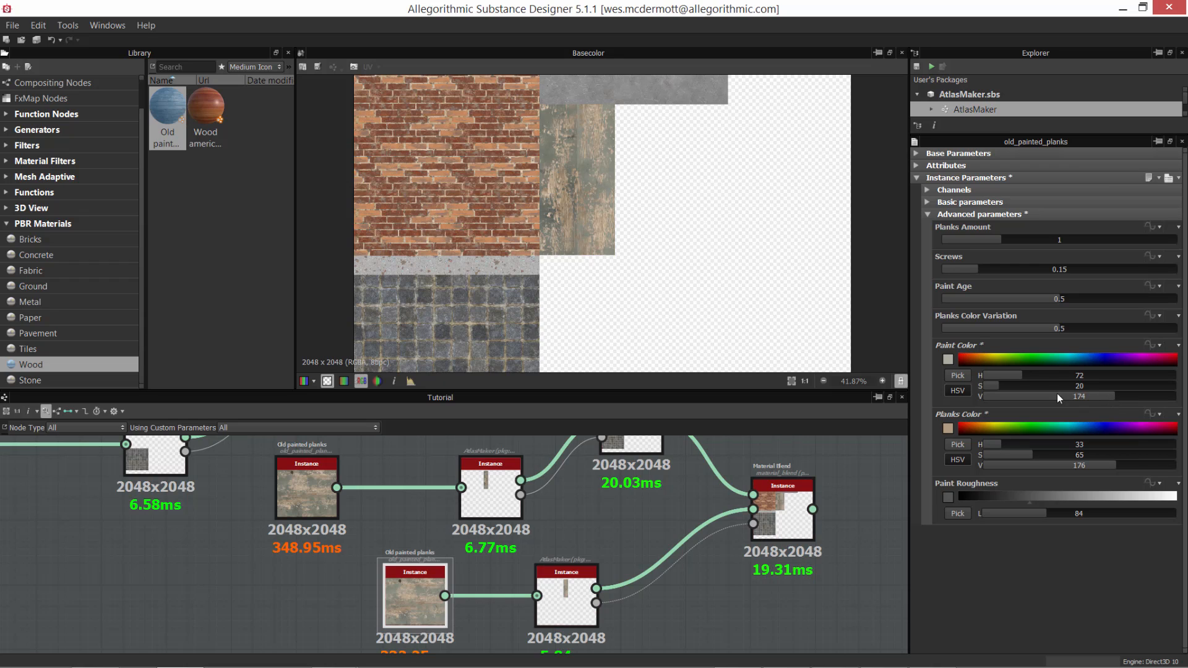
pyautogui.moveTo(1002, 302); pyautogui.dragTo(1109, 303)
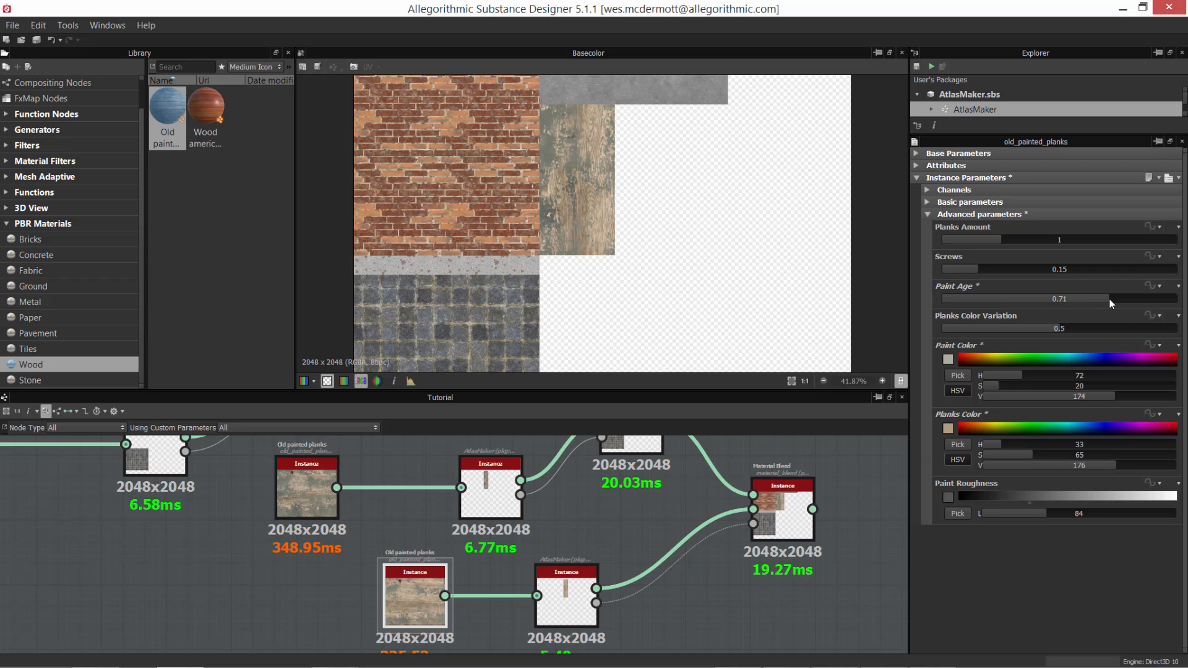
# Move the copied planks node close to its AtlasMaker and shift the last Material Blend outward in the graph.
pyautogui.scroll(-3, 595, 465)
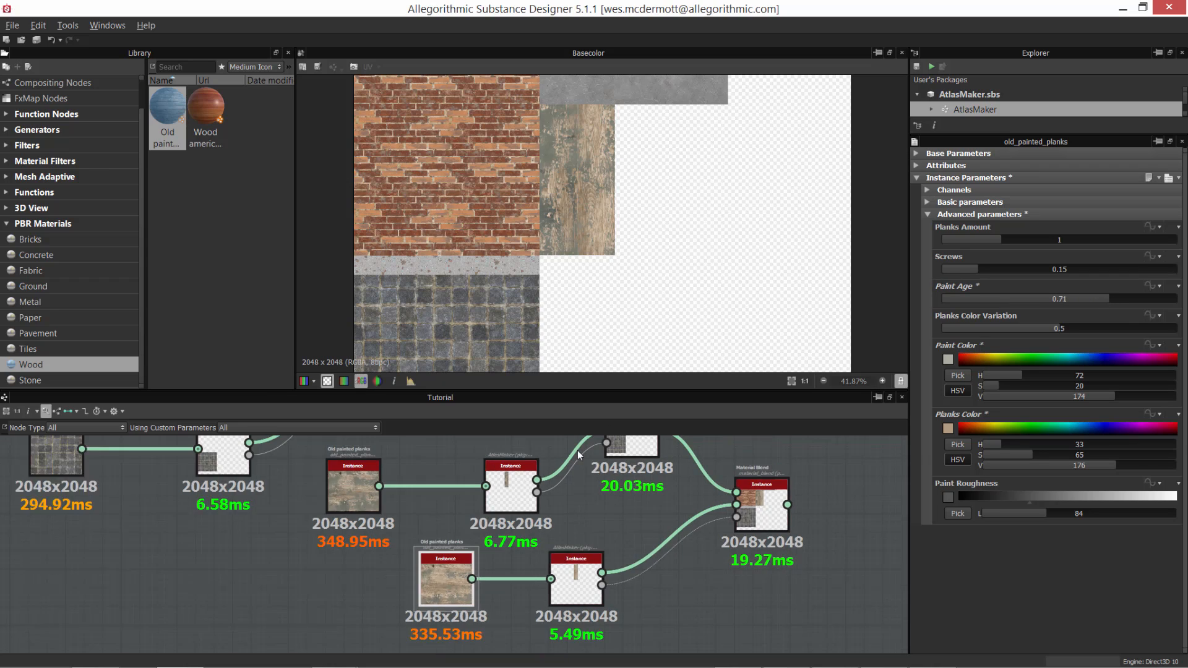
pyautogui.moveTo(542, 588); pyautogui.dragTo(407, 619, button='middle')
pyautogui.moveTo(437, 587); pyautogui.dragTo(492, 588)
pyautogui.moveTo(331, 588); pyautogui.dragTo(423, 588)
pyautogui.scroll(-2, 575, 560)
pyautogui.moveTo(593, 558); pyautogui.dragTo(570, 554, button='middle')
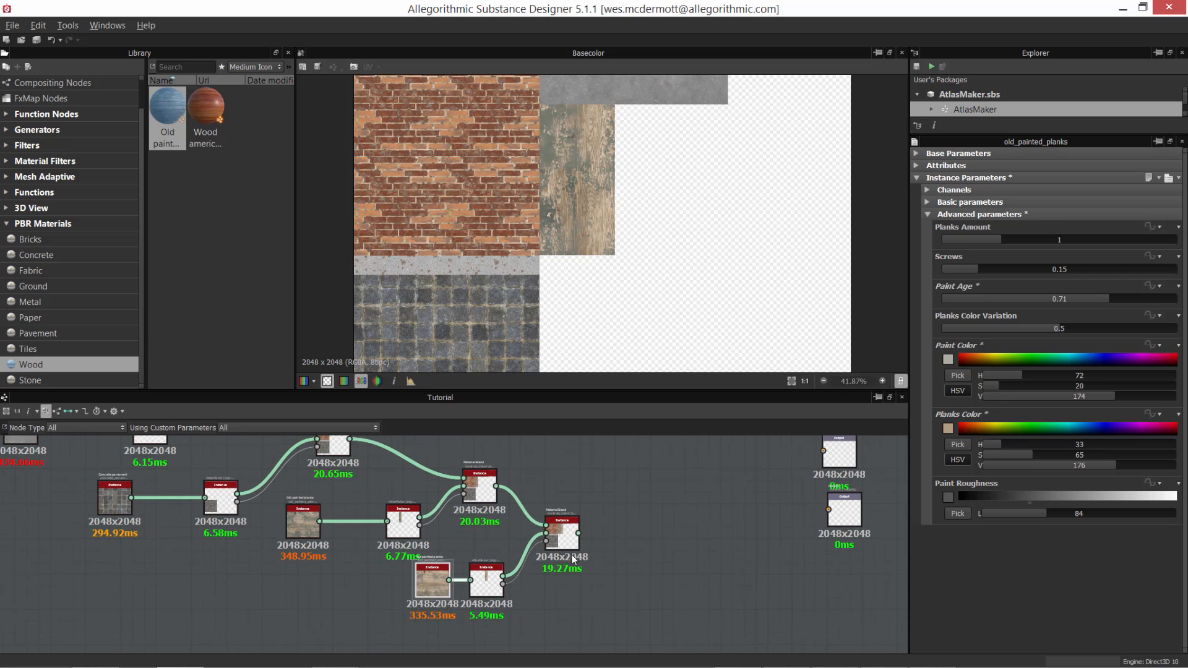
pyautogui.moveTo(556, 544); pyautogui.dragTo(579, 544)
pyautogui.moveTo(563, 590); pyautogui.dragTo(545, 585, button='middle')
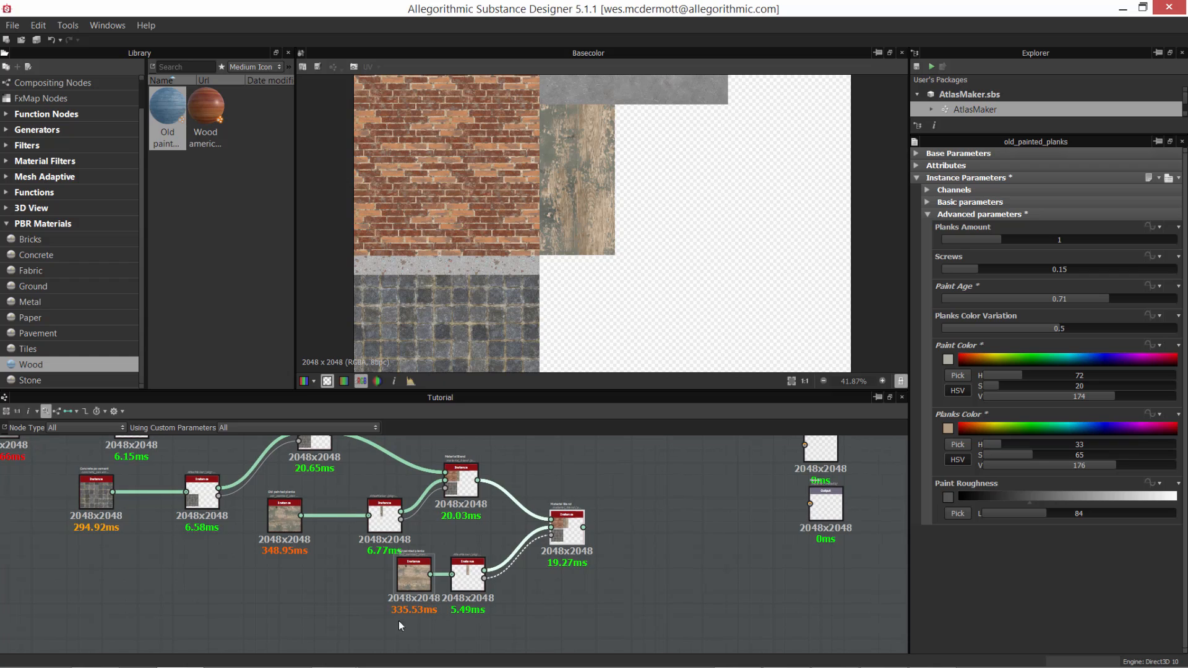
# Duplicate the second planks node together with its AtlasMaker and Material Blend, and place the copies beyond the originals.
pyautogui.moveTo(399, 622)
pyautogui.mouseDown()
pyautogui.moveTo(568, 555)
pyautogui.moveTo(573, 536)
pyautogui.moveTo(608, 536)
pyautogui.mouseUp()
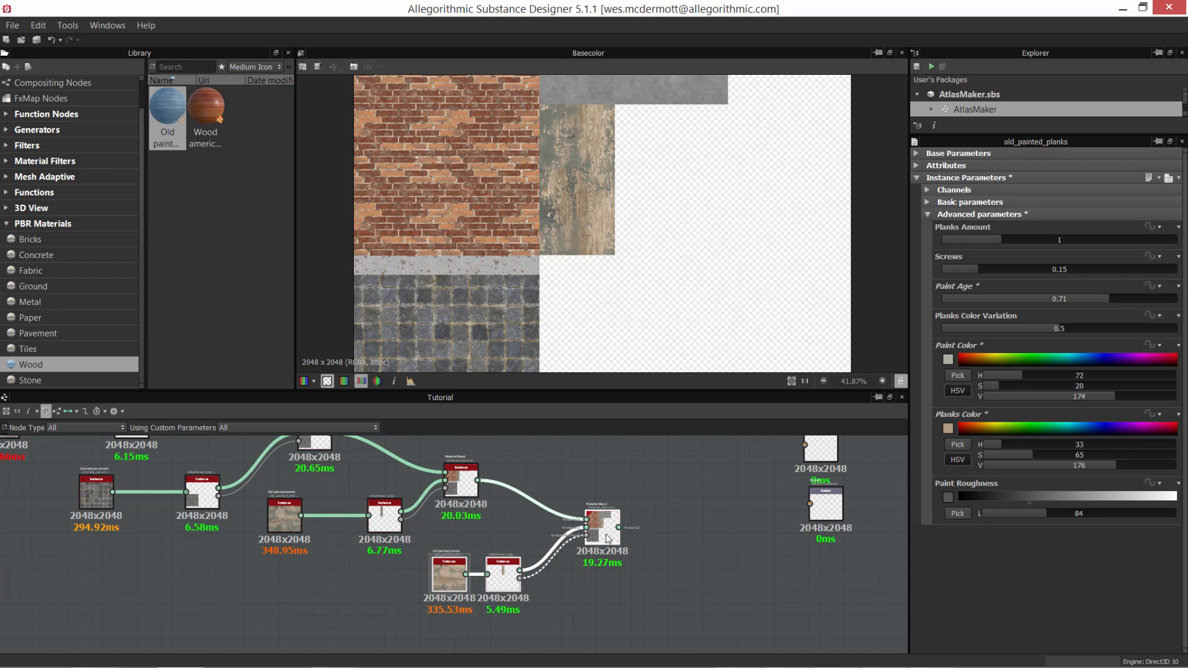
pyautogui.hotkey('ctrl', 'd')
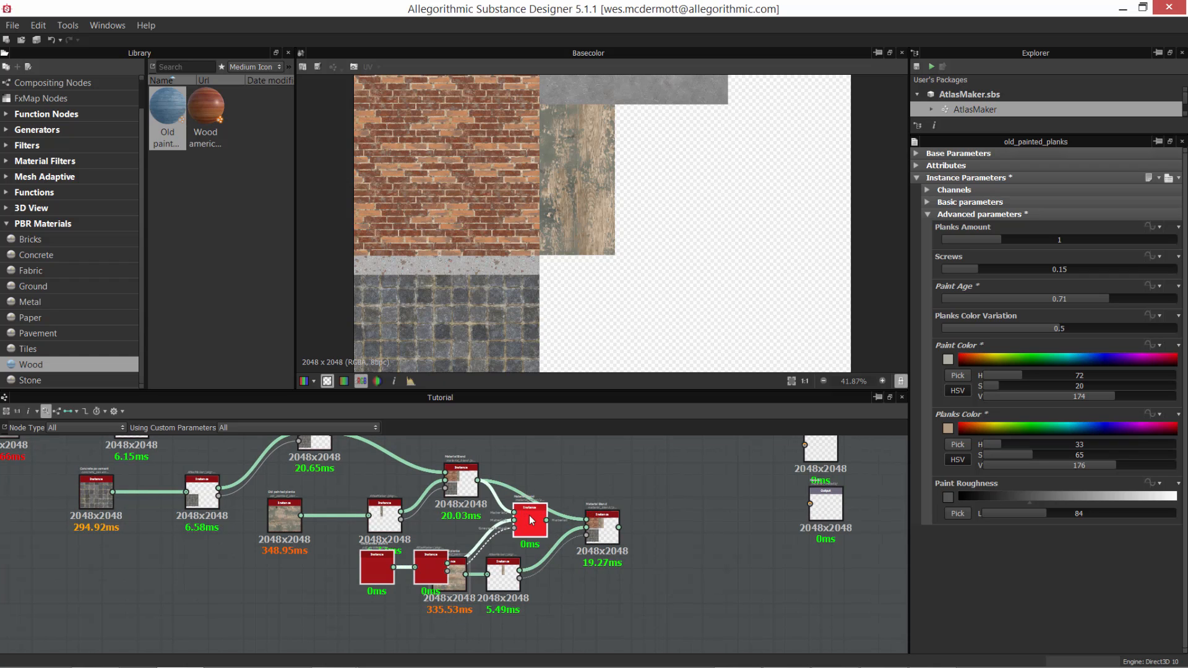
pyautogui.moveTo(730, 585); pyautogui.dragTo(693, 561)
# Connect the previous Material Blend's output to the duplicated Material Blend's first material input and preview the new blend.
pyautogui.scroll(3, 667, 570)
pyautogui.moveTo(639, 553); pyautogui.dragTo(493, 525, button='middle')
pyautogui.scroll(1, 487, 529)
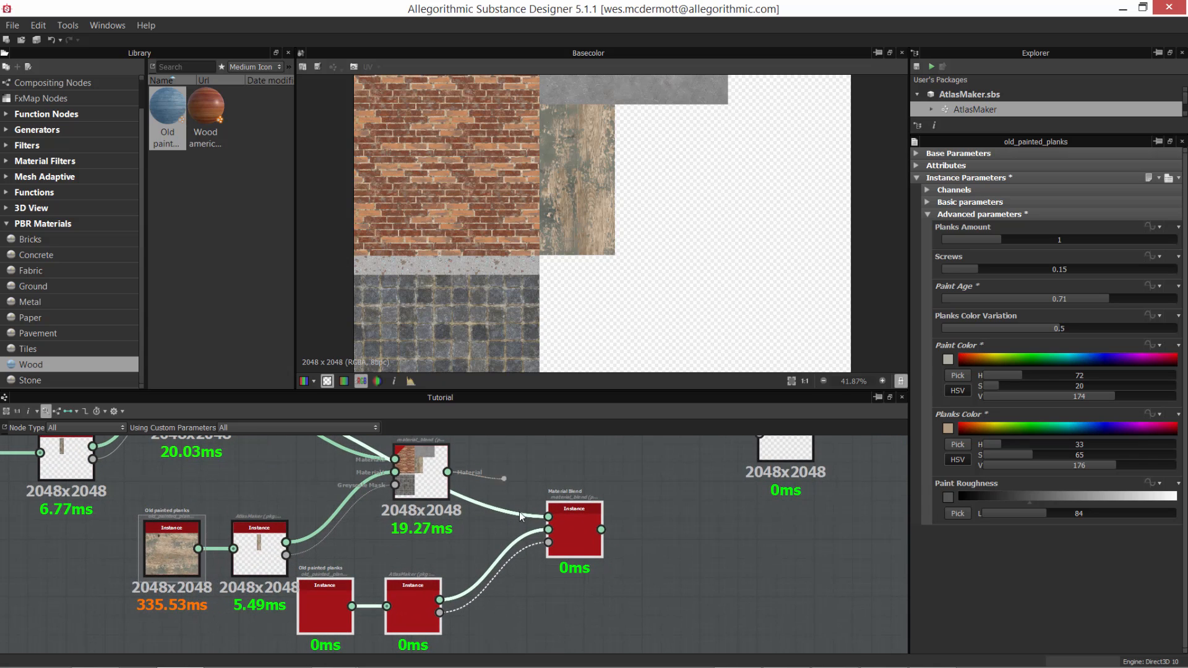
pyautogui.moveTo(550, 518); pyautogui.dragTo(549, 517)
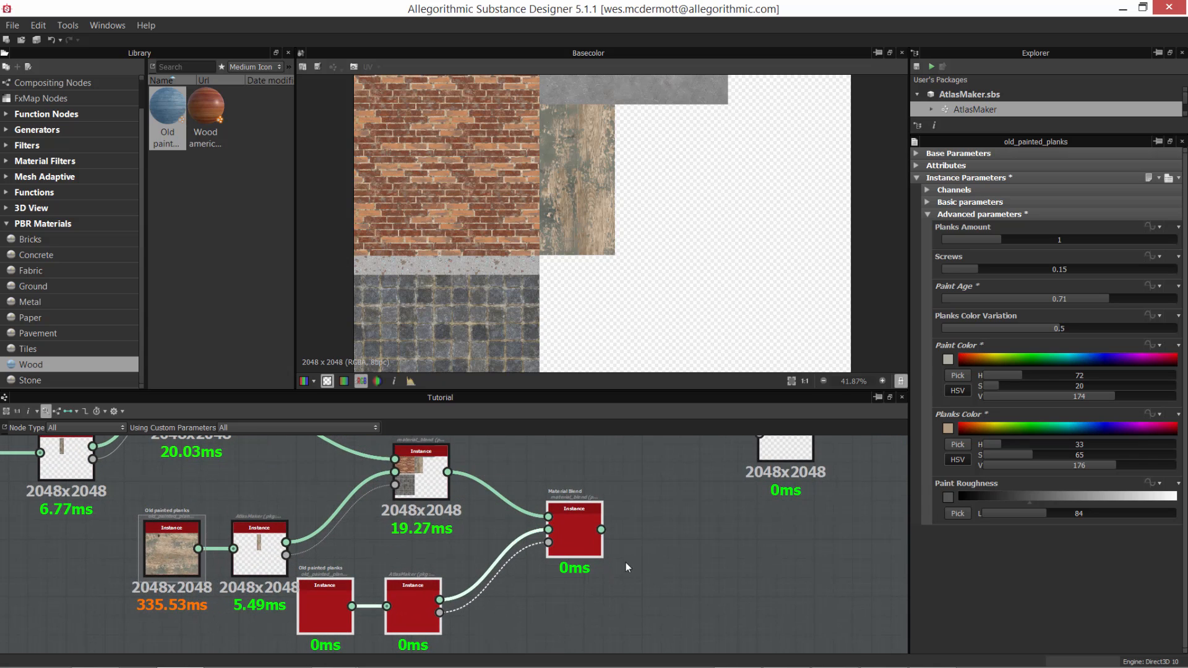
pyautogui.doubleClick(568, 533)
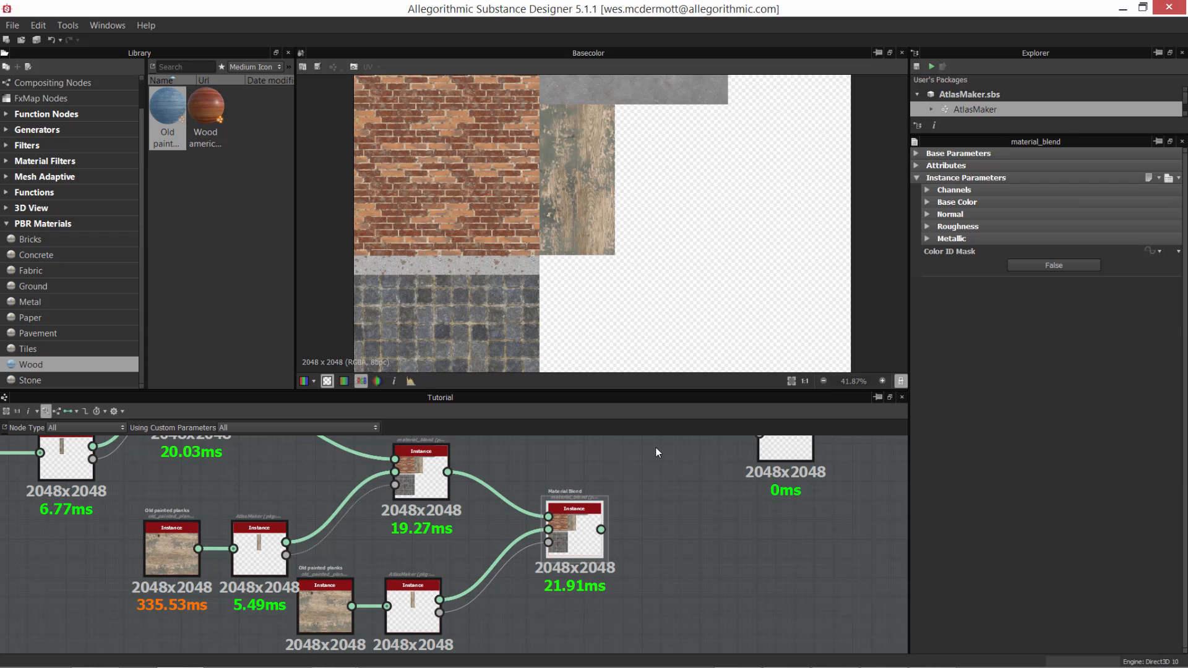
# Move the newest planks, AtlasMaker and Material Blend nodes outward together, and set that AtlasMaker's relative offset to 2.
pyautogui.moveTo(480, 512); pyautogui.dragTo(480, 490, button='middle')
pyautogui.click(411, 566)
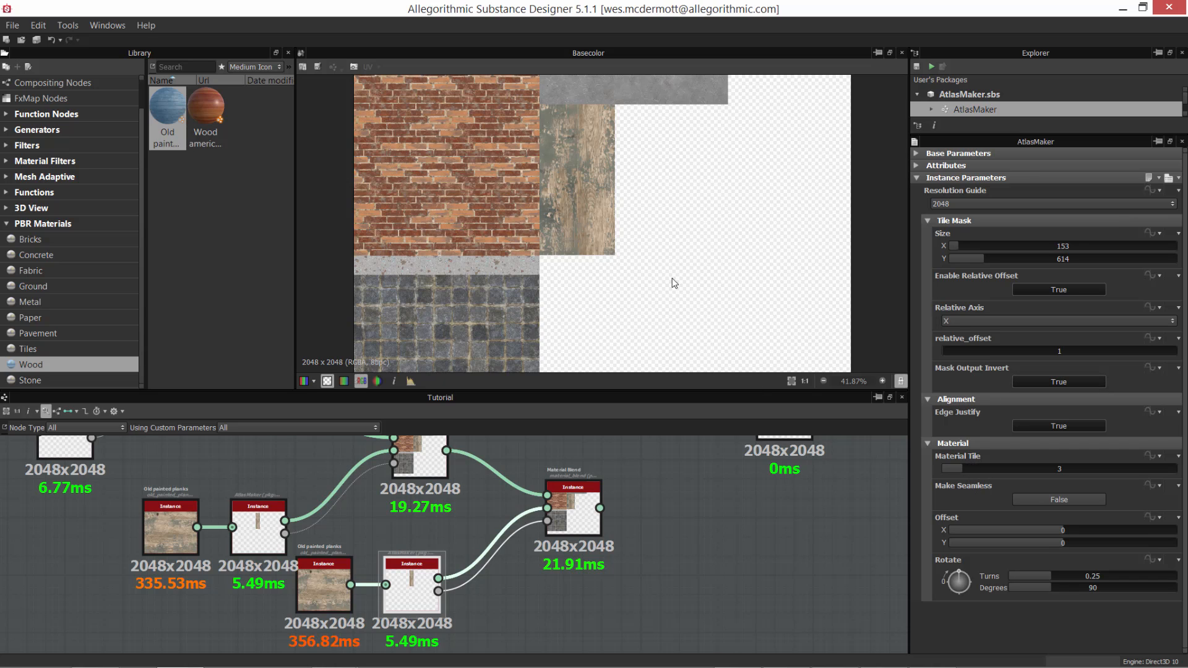
pyautogui.scroll(-1, 638, 543)
pyautogui.moveTo(436, 554); pyautogui.dragTo(460, 562, button='middle')
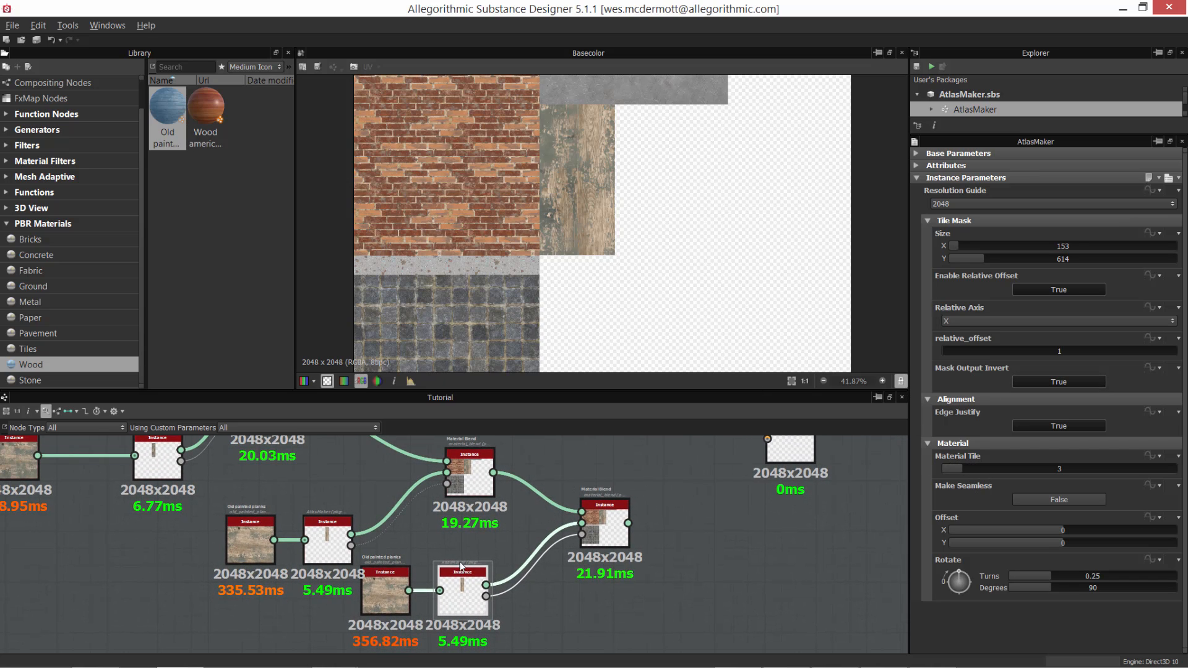
pyautogui.moveTo(409, 542); pyautogui.dragTo(626, 592)
pyautogui.moveTo(612, 537); pyautogui.dragTo(645, 554)
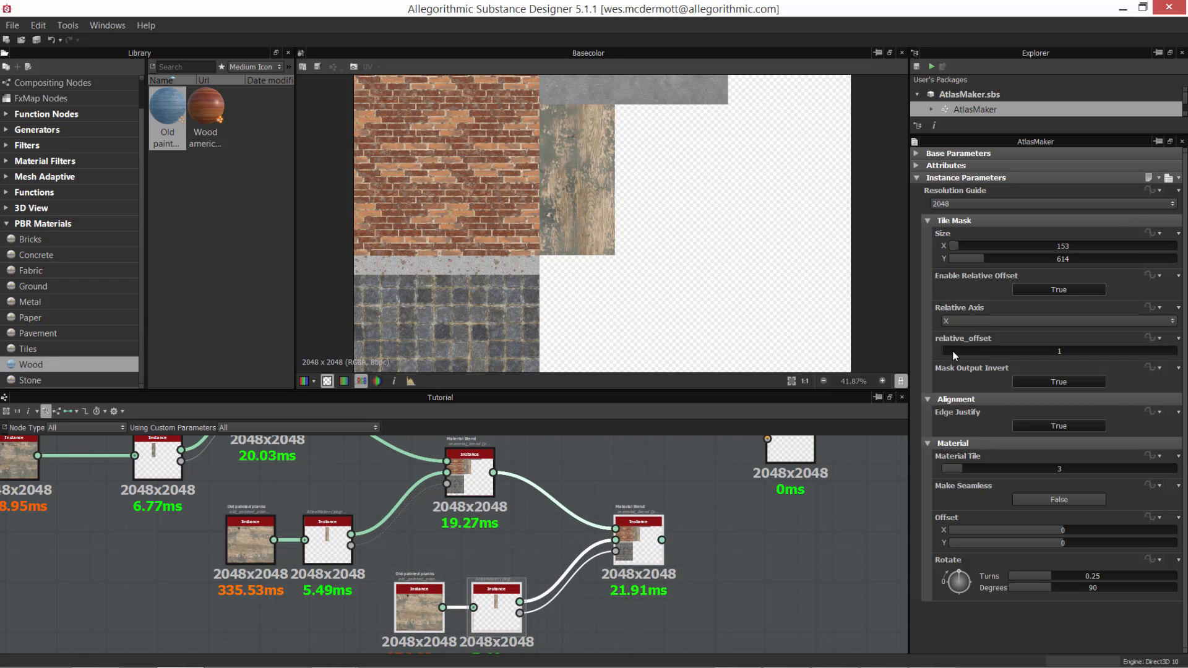
pyautogui.moveTo(955, 351); pyautogui.dragTo(958, 351)
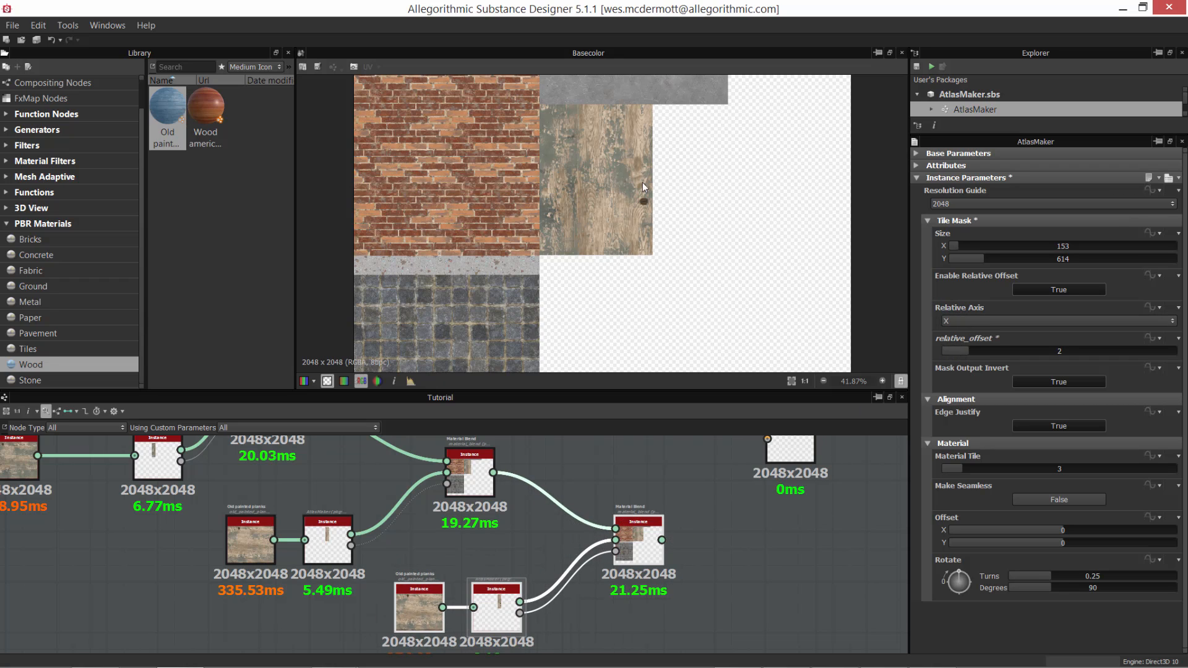
pyautogui.scroll(2, 644, 184)
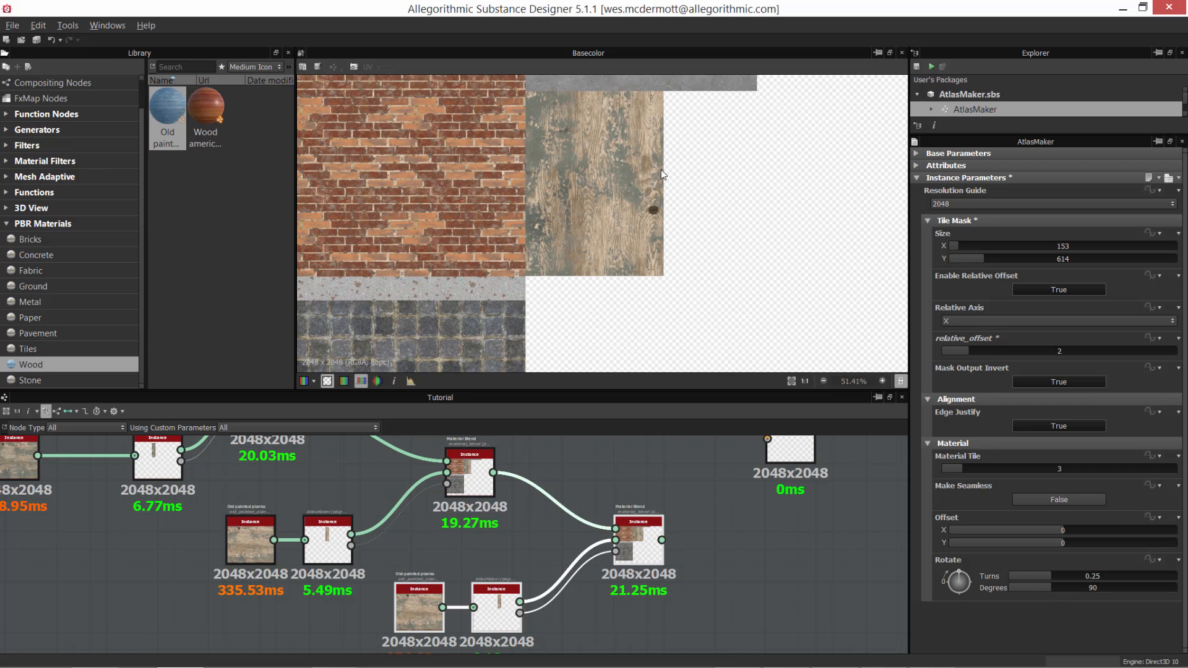
# Set the Random Seed of the newest old painted planks node to 1 and check the whole atlas in the blend preview.
pyautogui.doubleClick(423, 604)
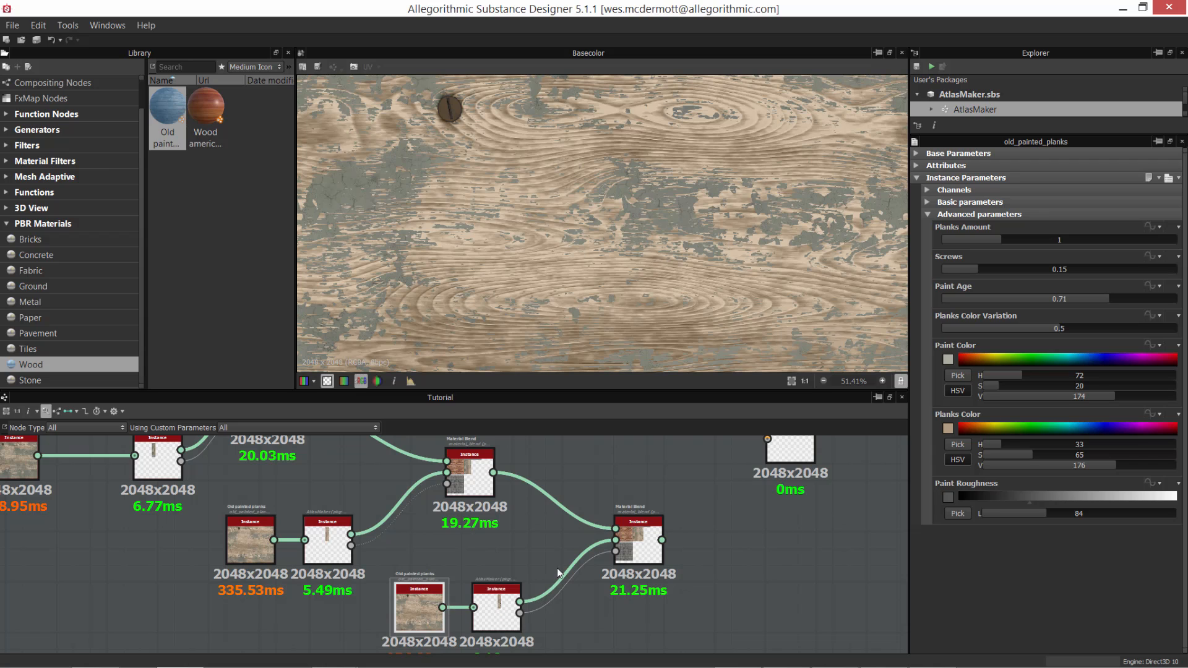
pyautogui.click(415, 610)
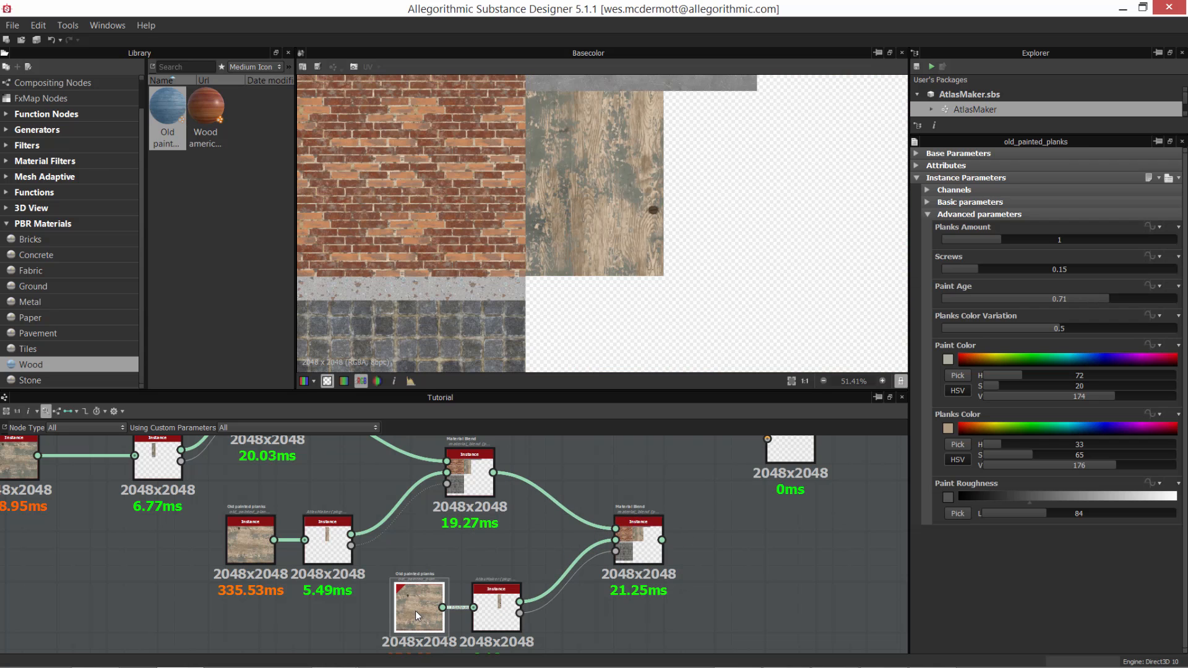
pyautogui.click(927, 202)
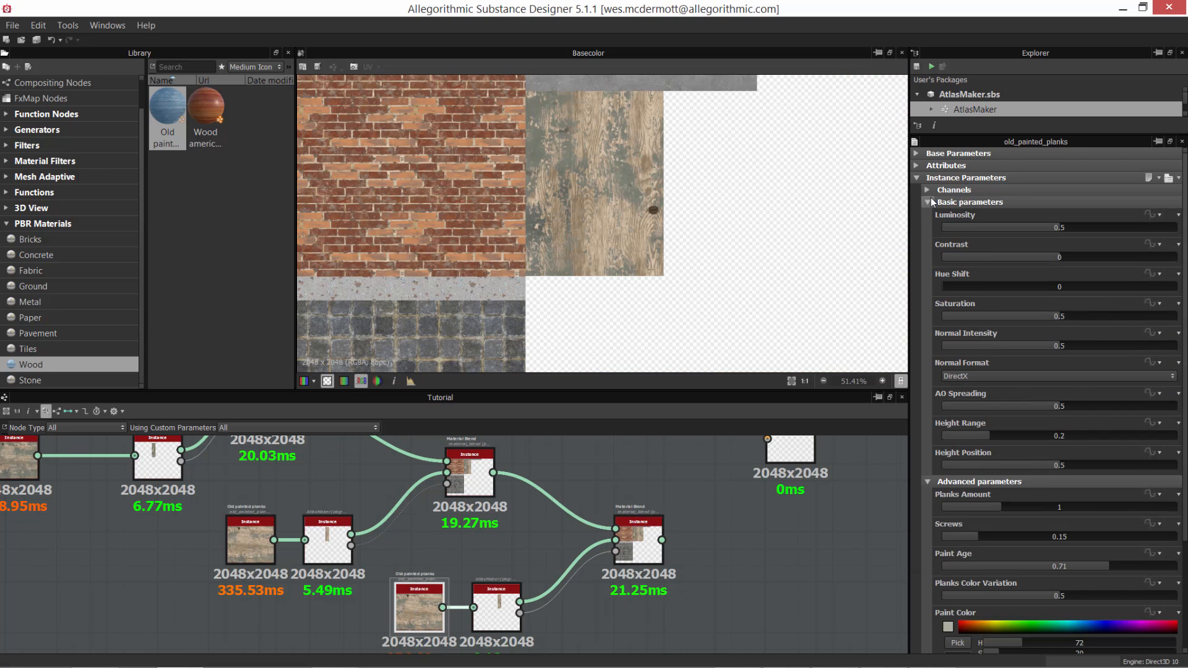
pyautogui.click(927, 202)
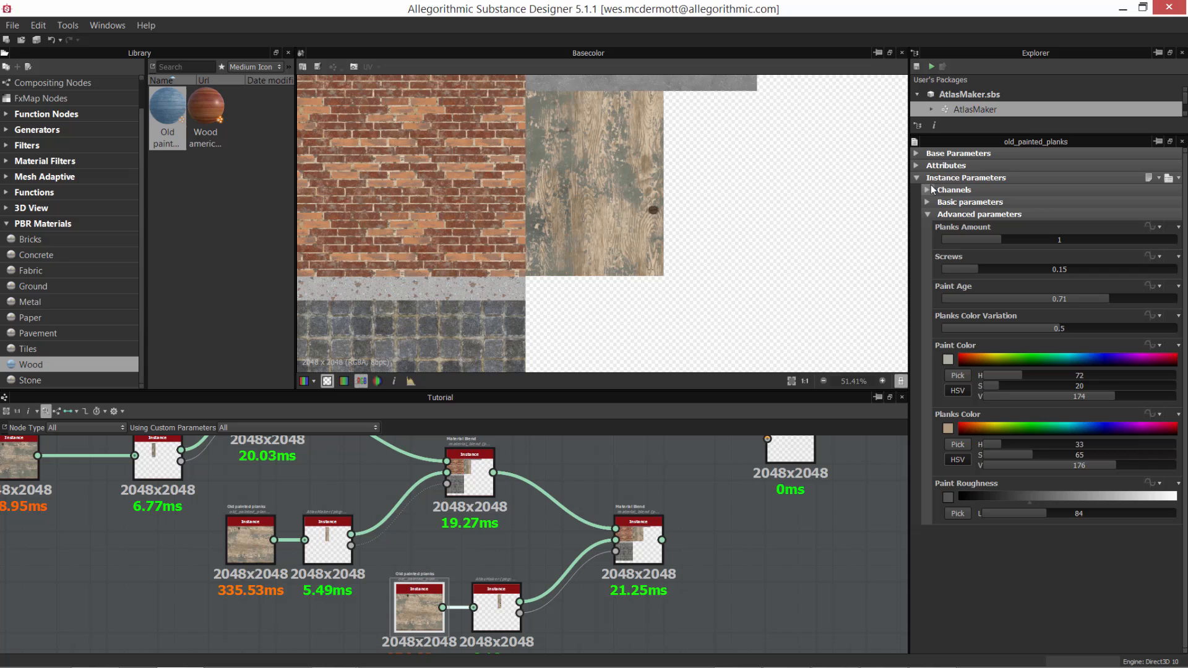
pyautogui.click(917, 154)
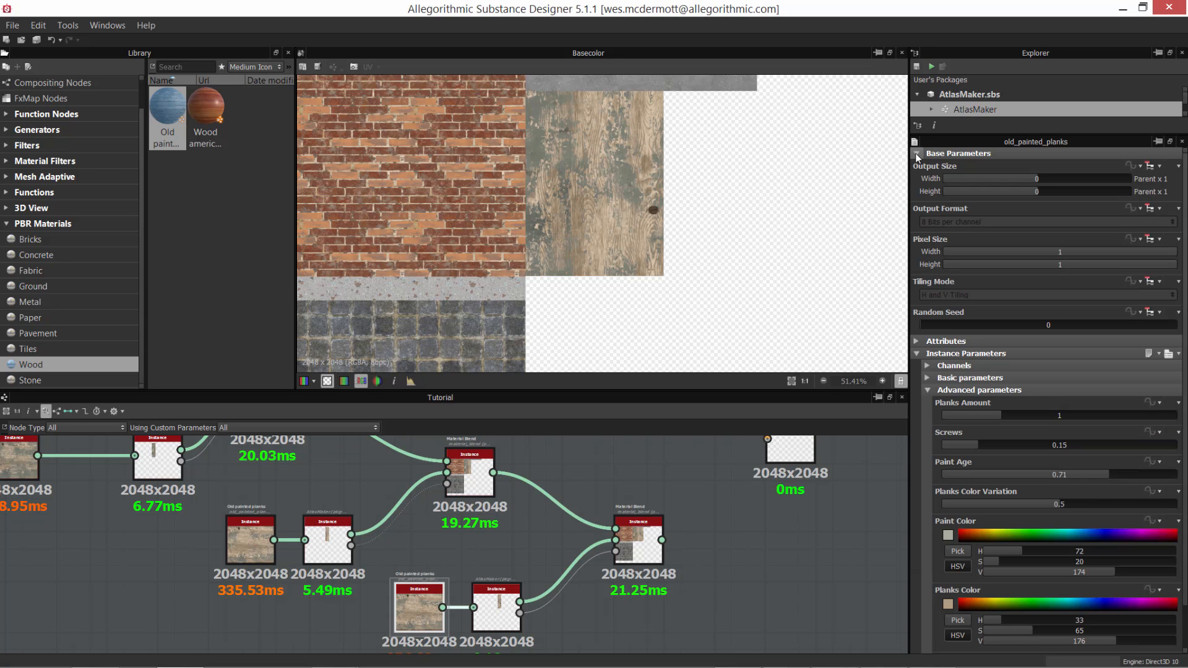
pyautogui.click(933, 325)
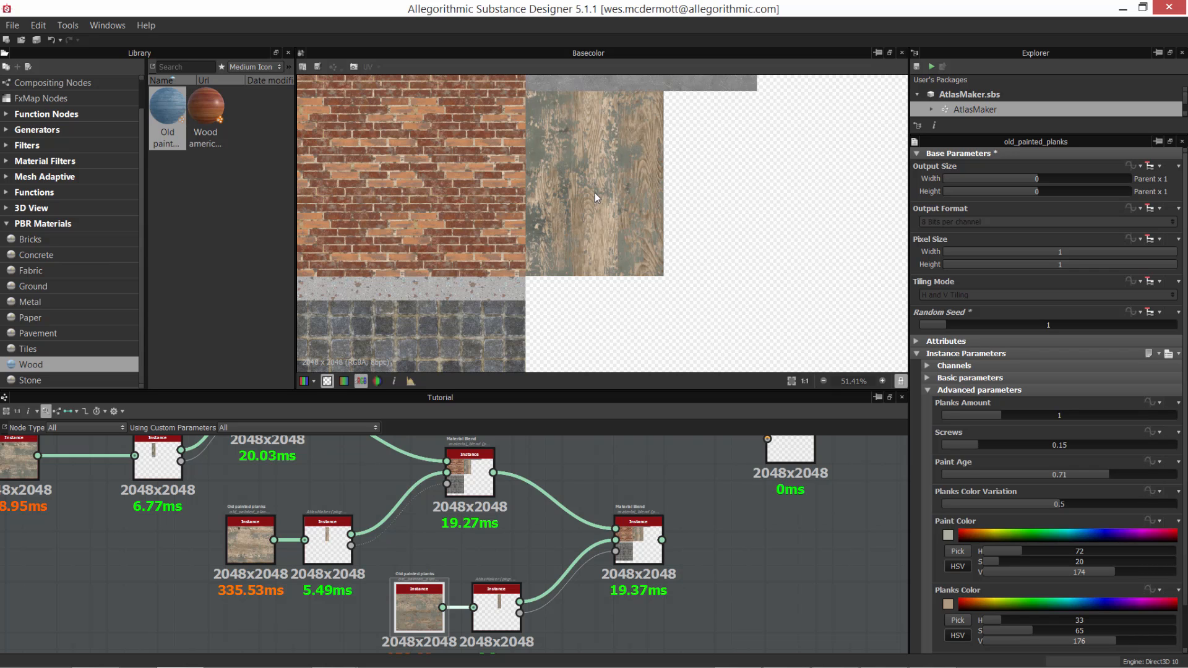
pyautogui.scroll(-3, 622, 201)
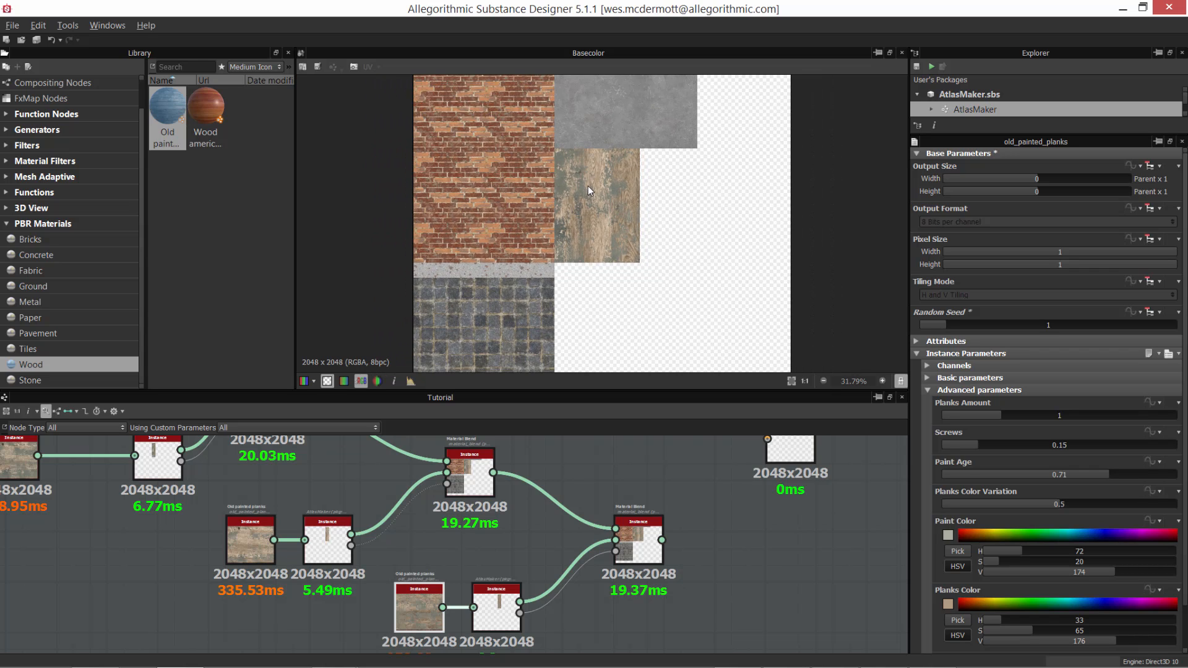
pyautogui.scroll(-2, 580, 183)
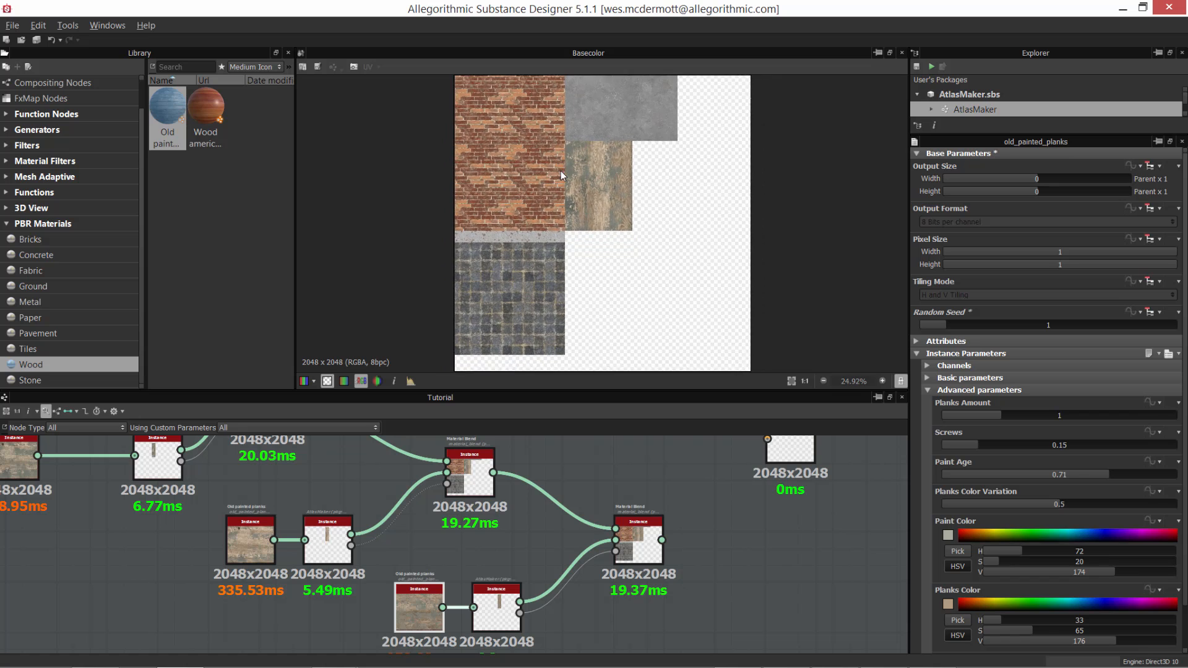